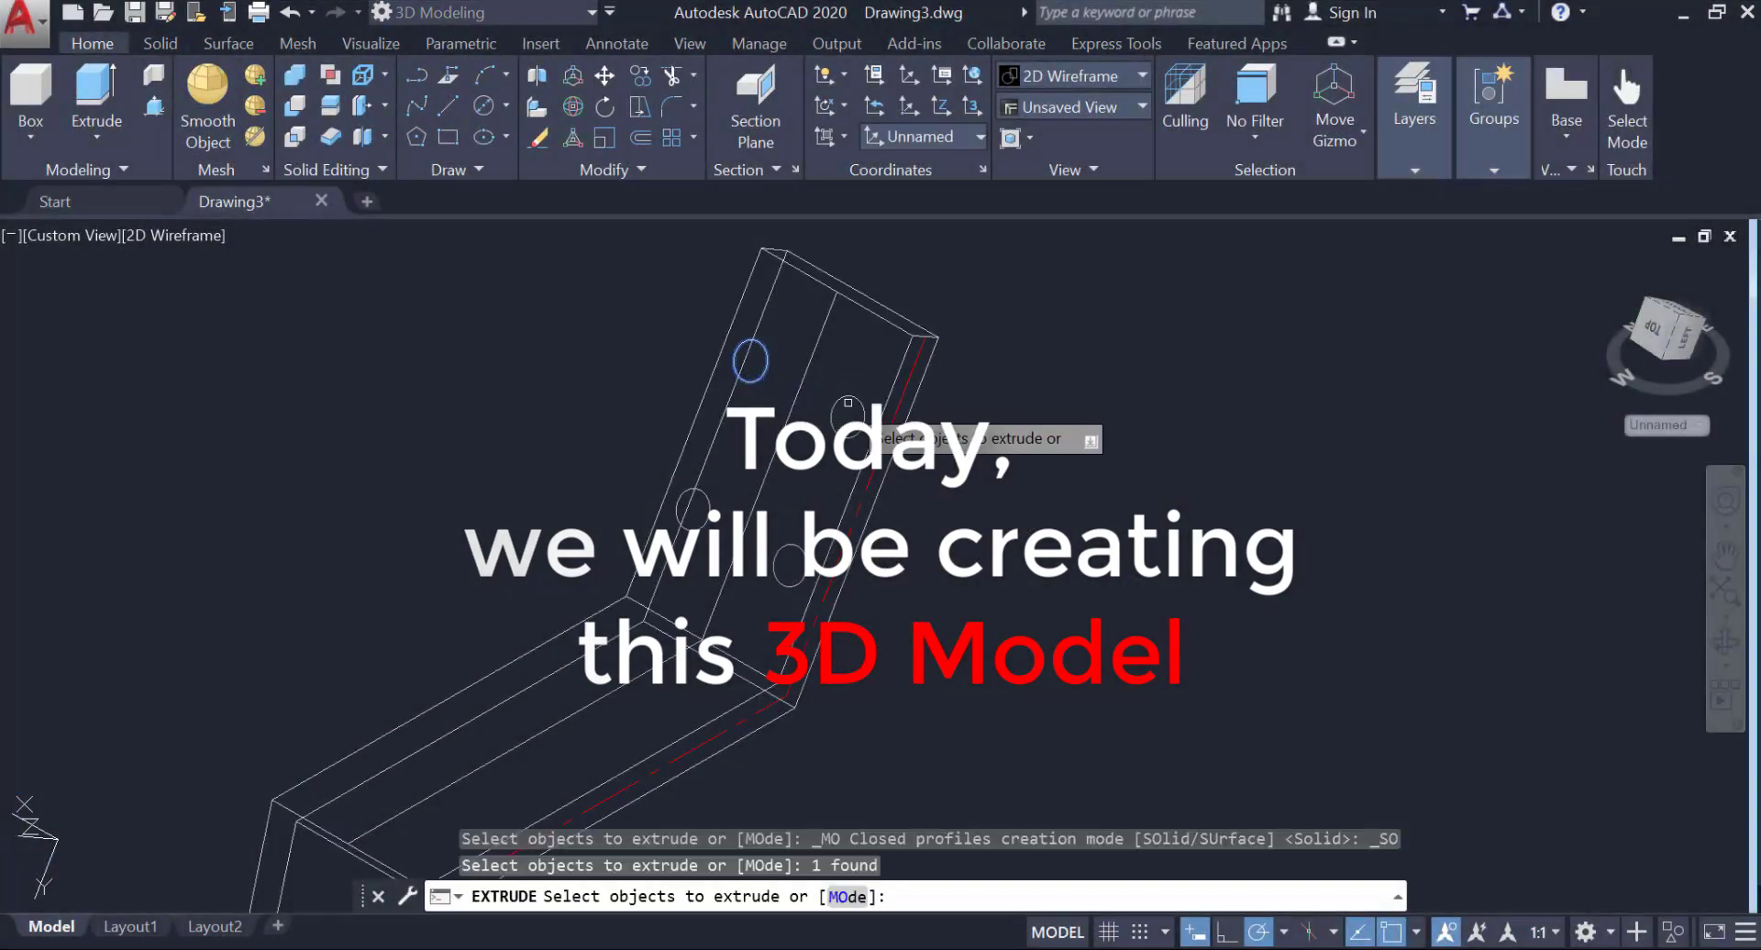
# Extrude the last two circles of the bracket plate into long cylinders
pyautogui.click(693, 510)
pyautogui.click(791, 566)
pyautogui.press('Return')
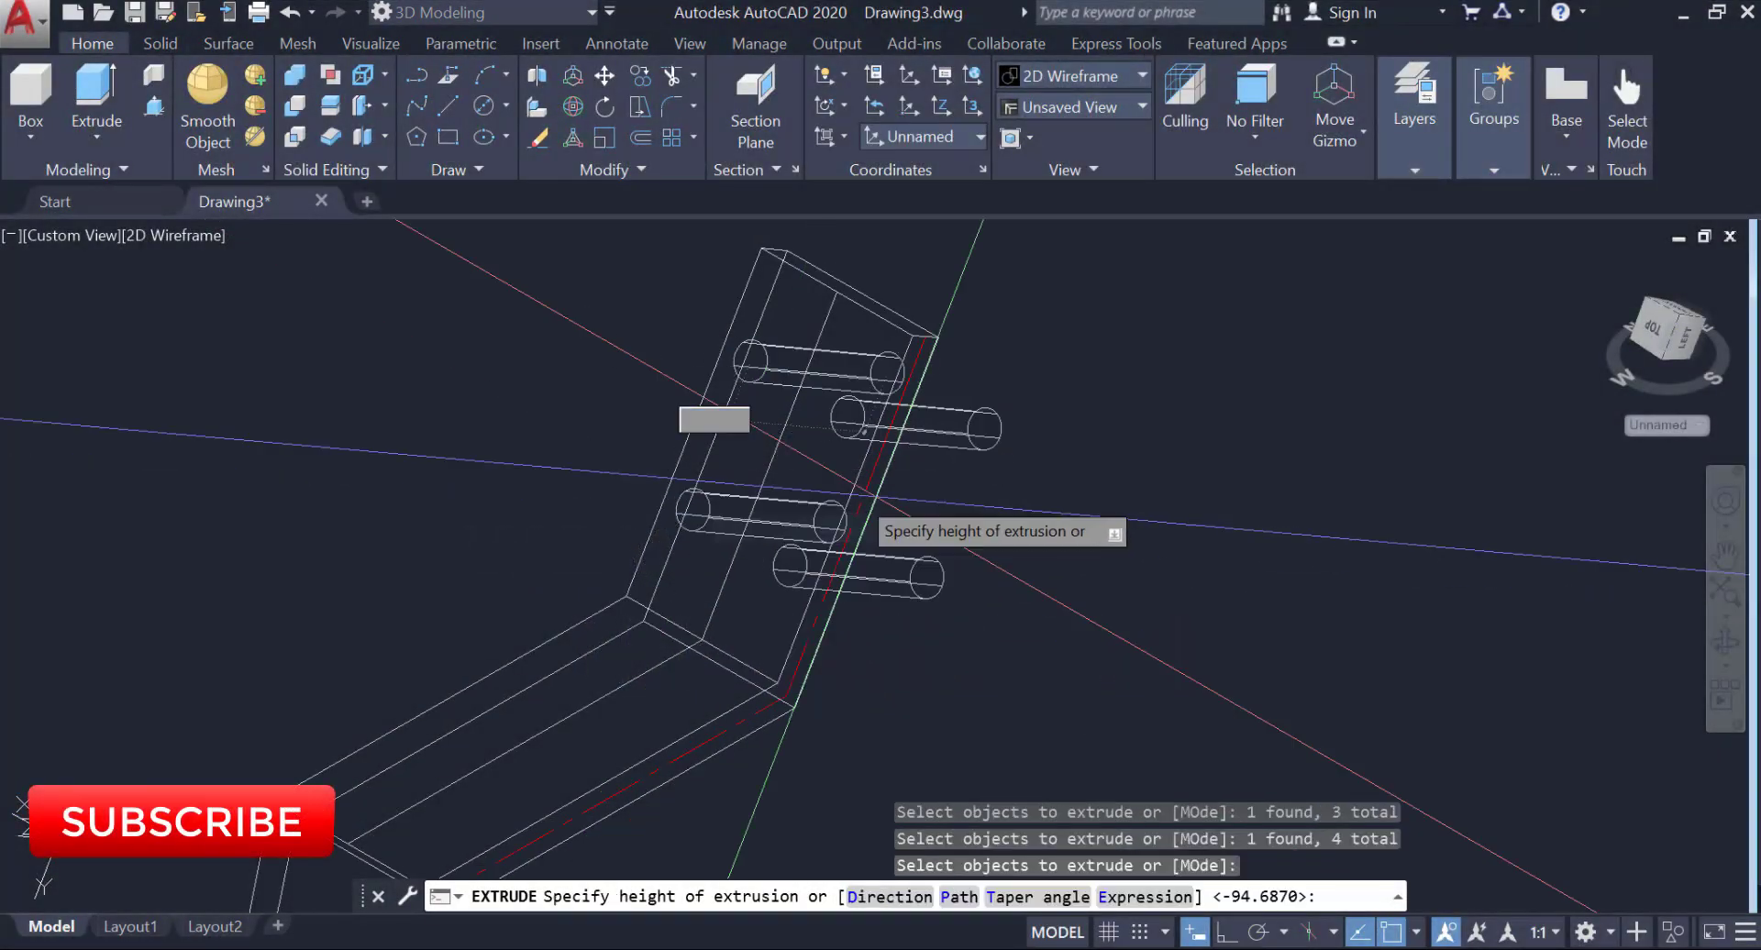
pyautogui.click(1128, 551)
# Orbit the model to view the cylinders from the side
pyautogui.click(1726, 500)
pyautogui.moveTo(1396, 555)
pyautogui.mouseDown()
pyautogui.moveTo(1041, 417)
pyautogui.moveTo(1152, 475)
pyautogui.mouseUp()
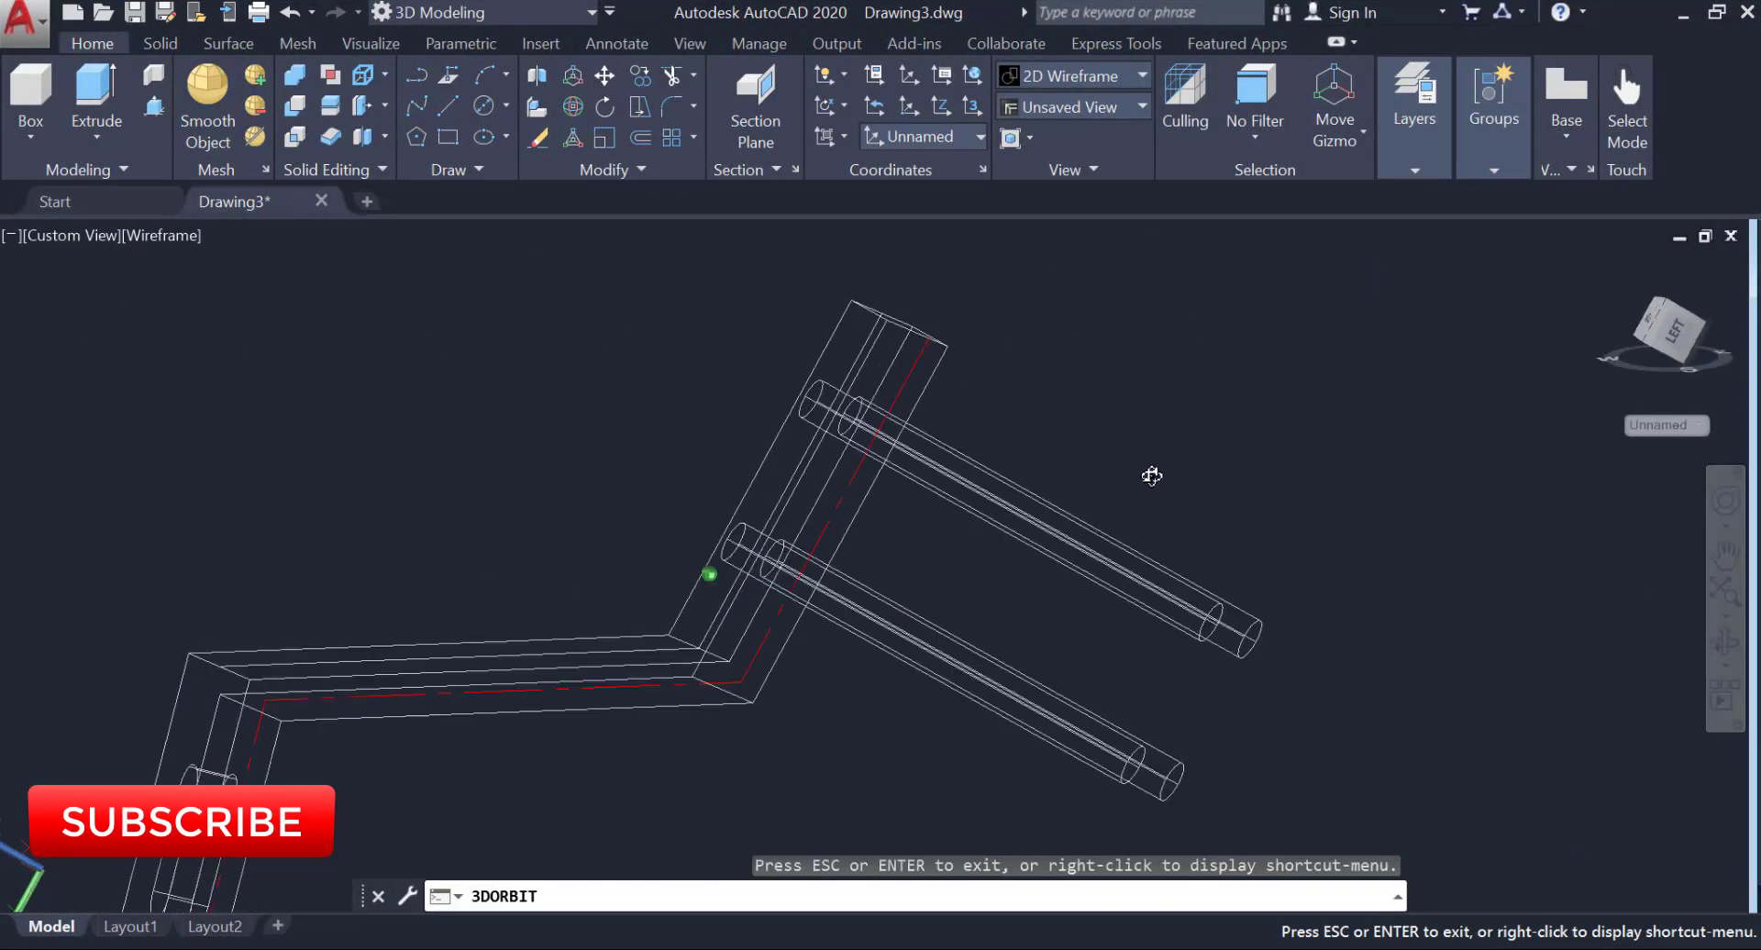
pyautogui.rightClick(1234, 408)
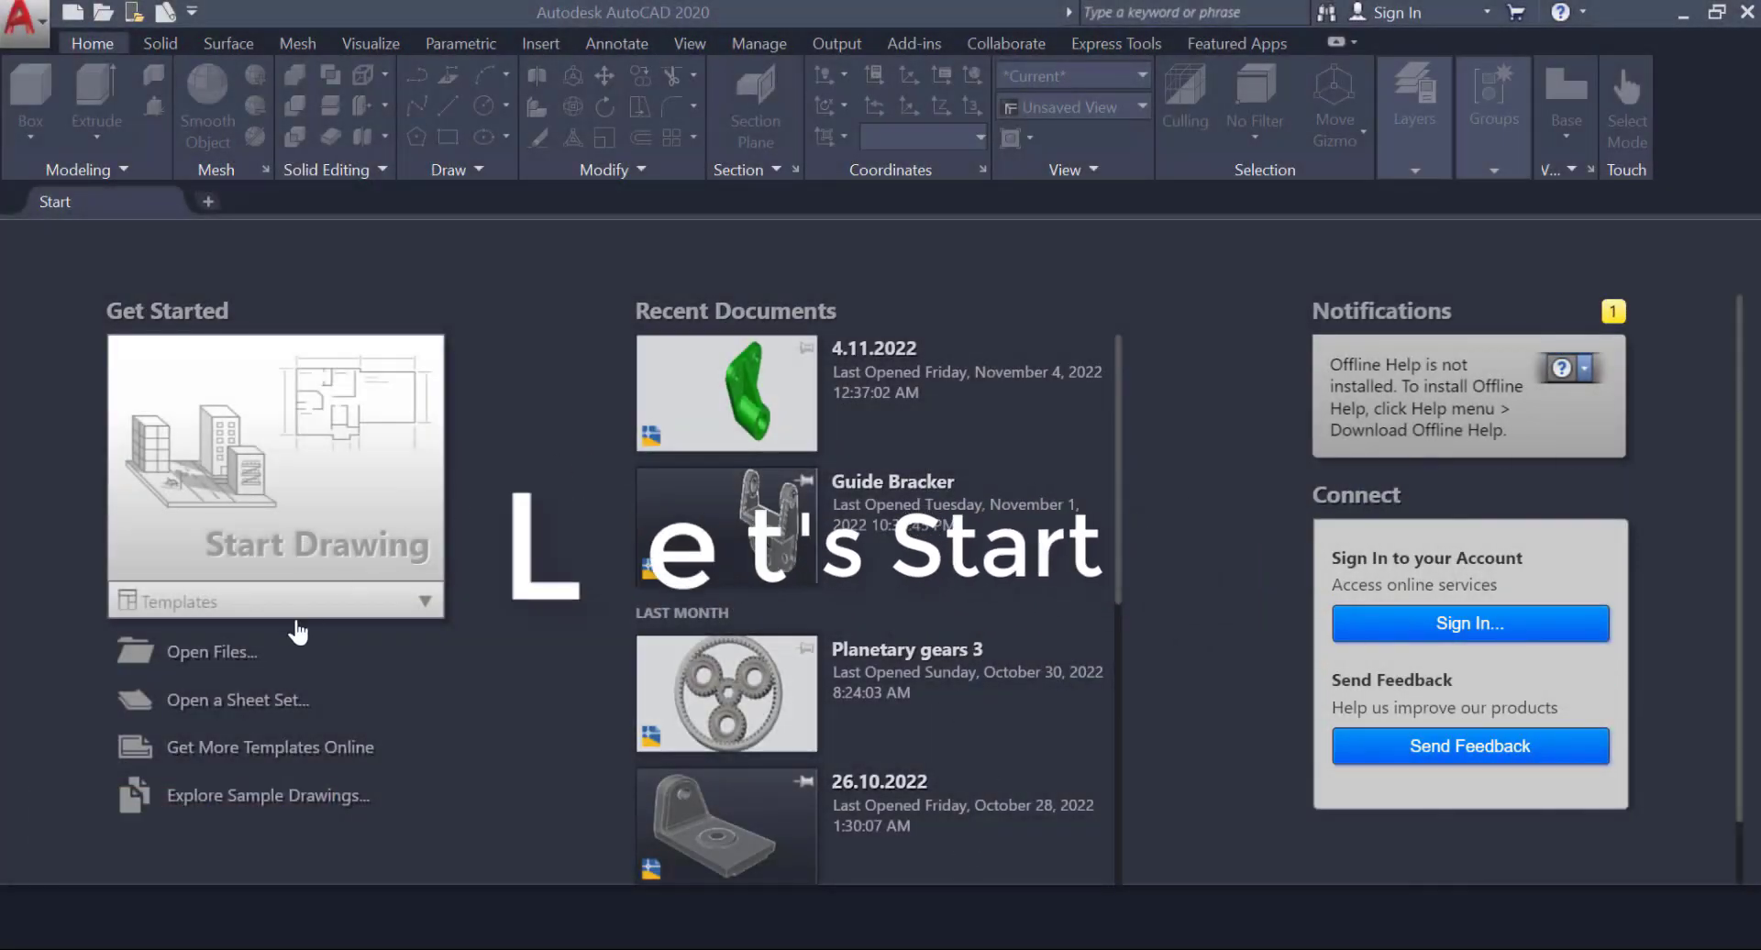
# Create Drawing3 from the acadiso3D.dwt template in the Start page Templates list
pyautogui.click(275, 602)
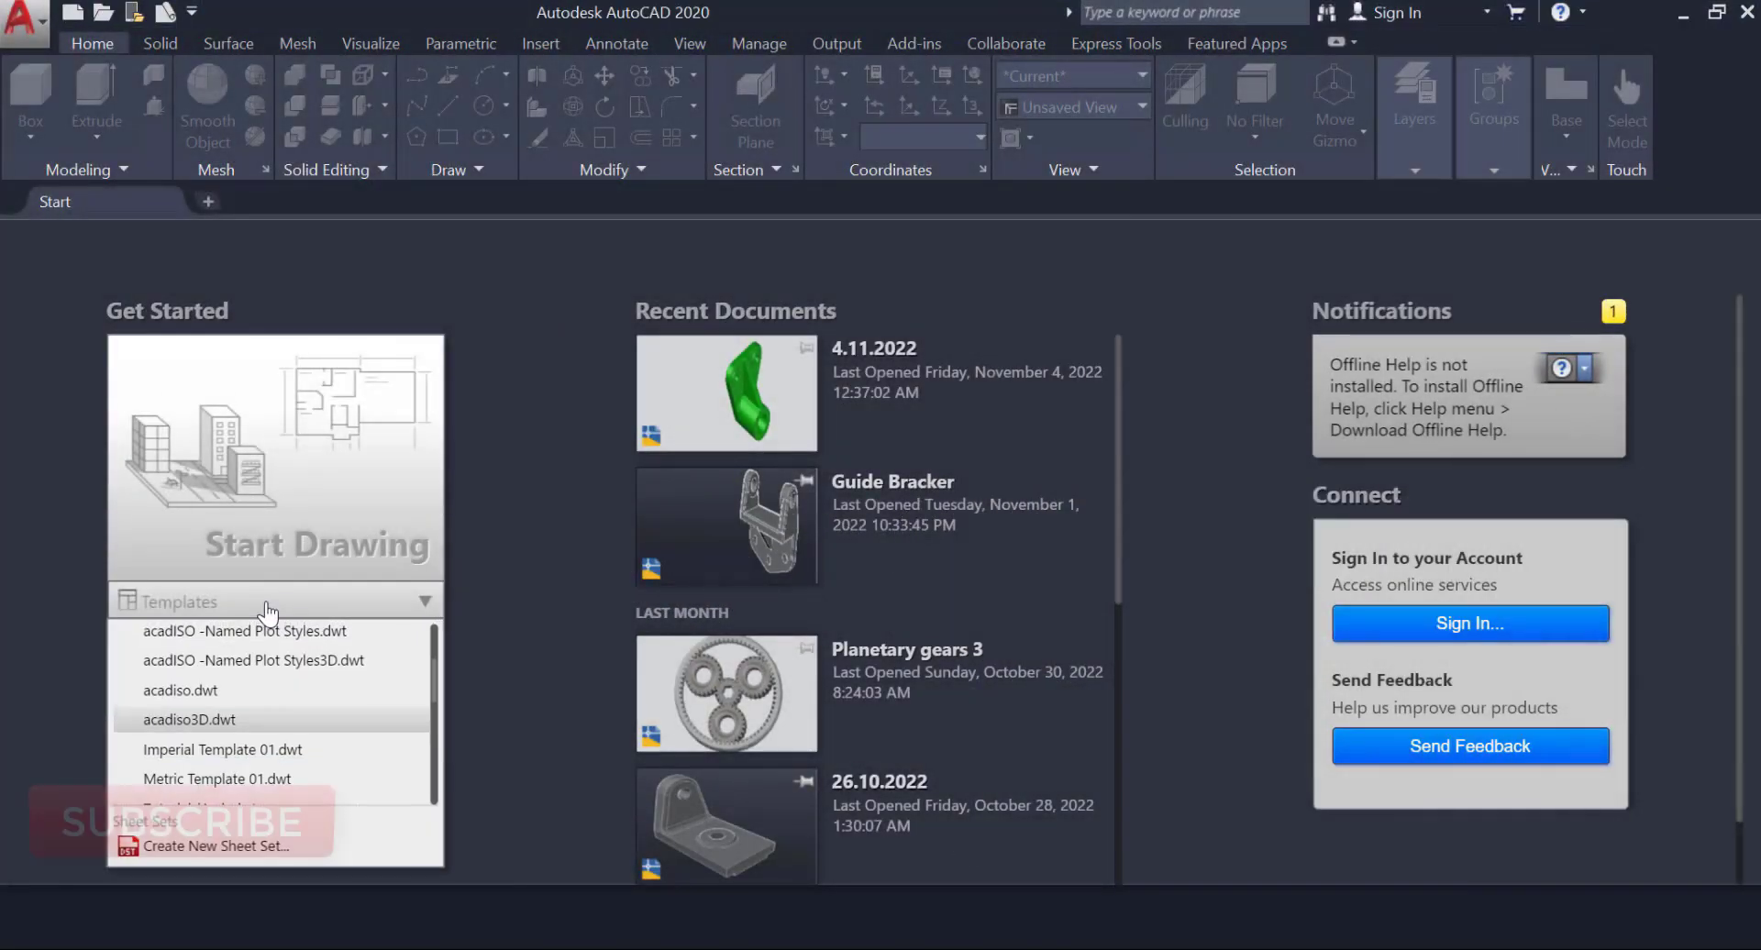
pyautogui.click(235, 722)
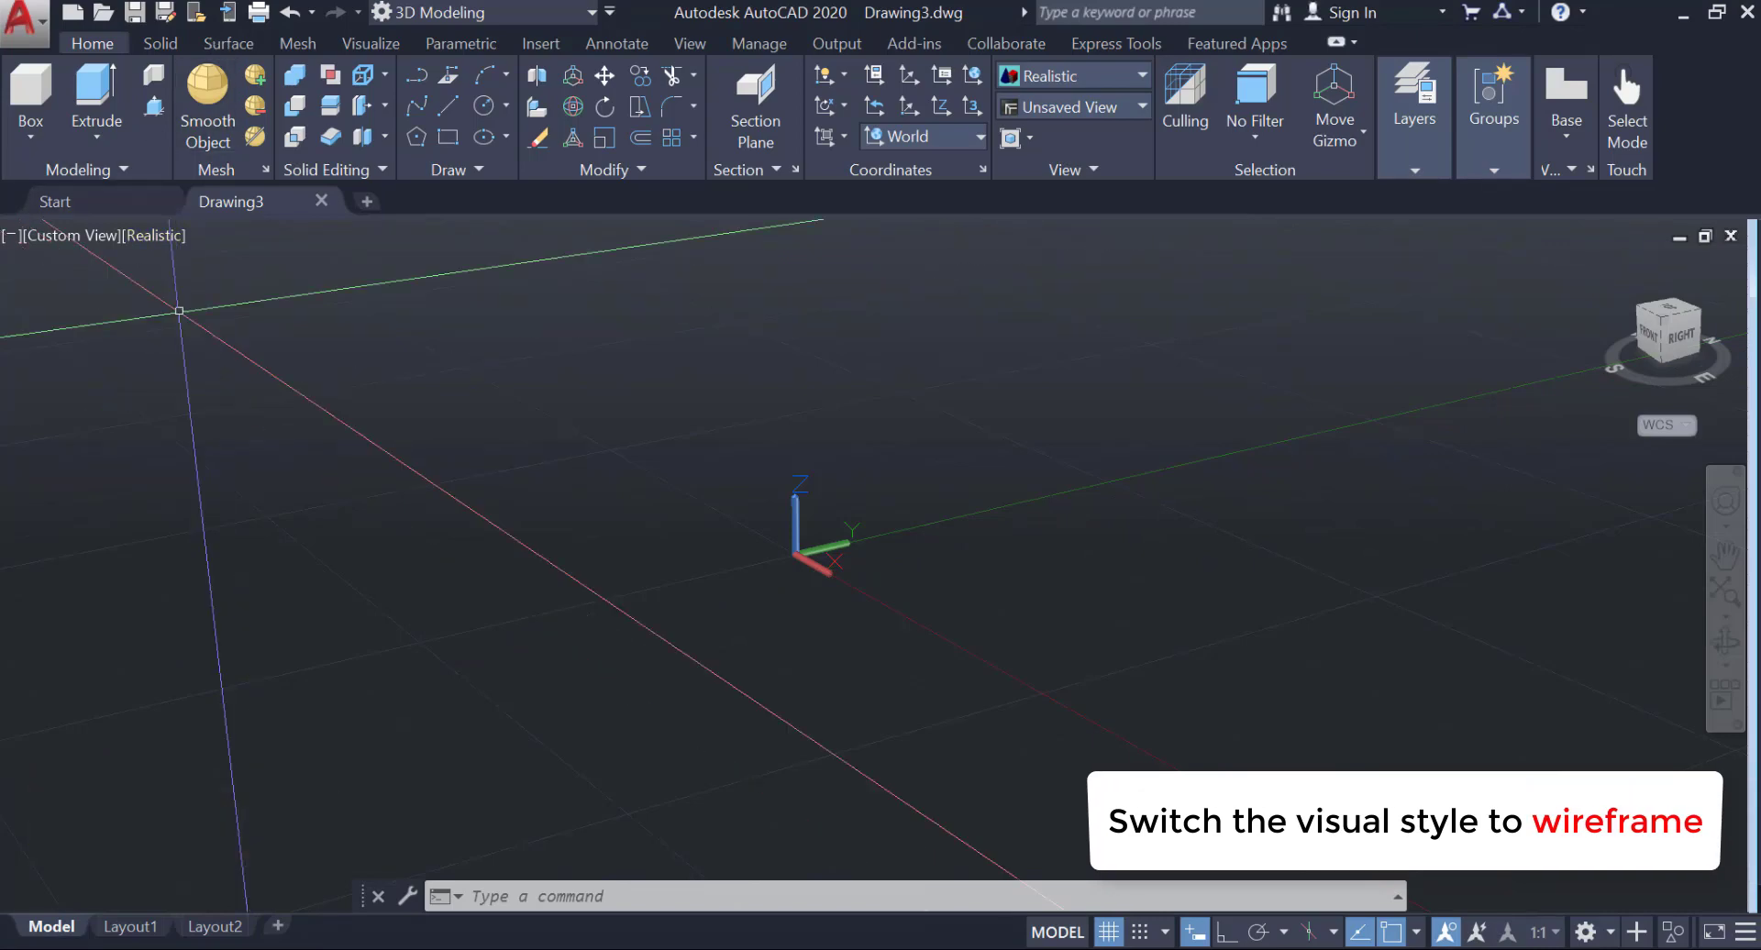
# Switch the visual style to 2D Wireframe and turn the grid off
pyautogui.click(178, 236)
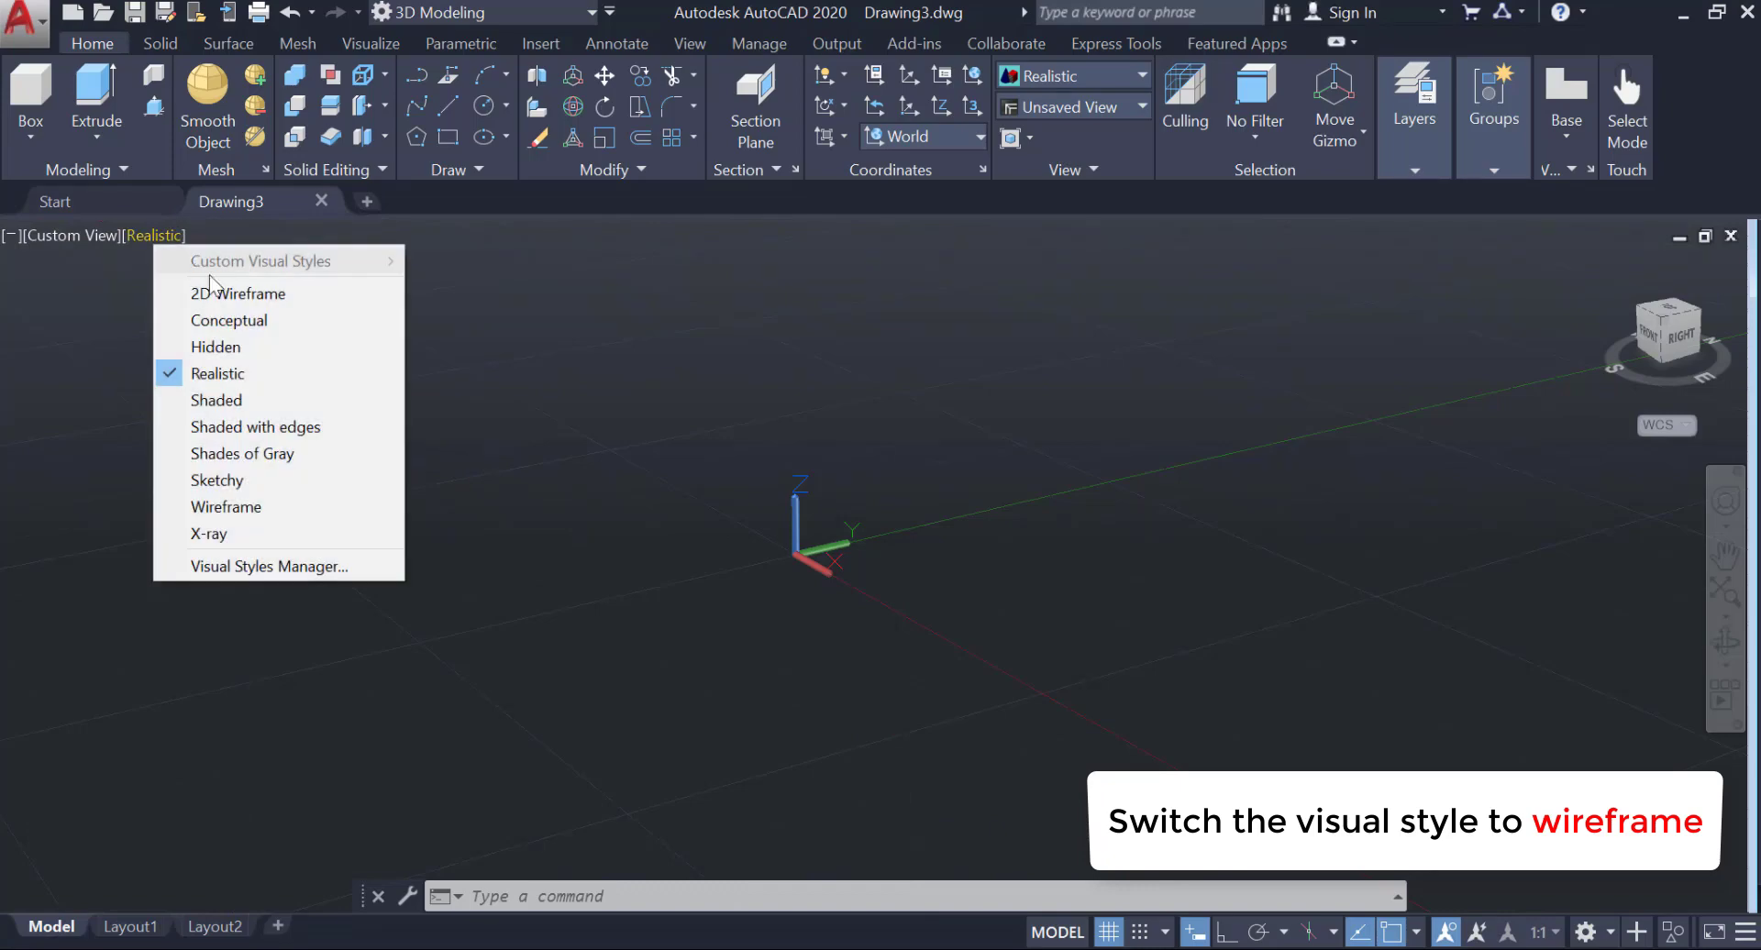
pyautogui.click(252, 288)
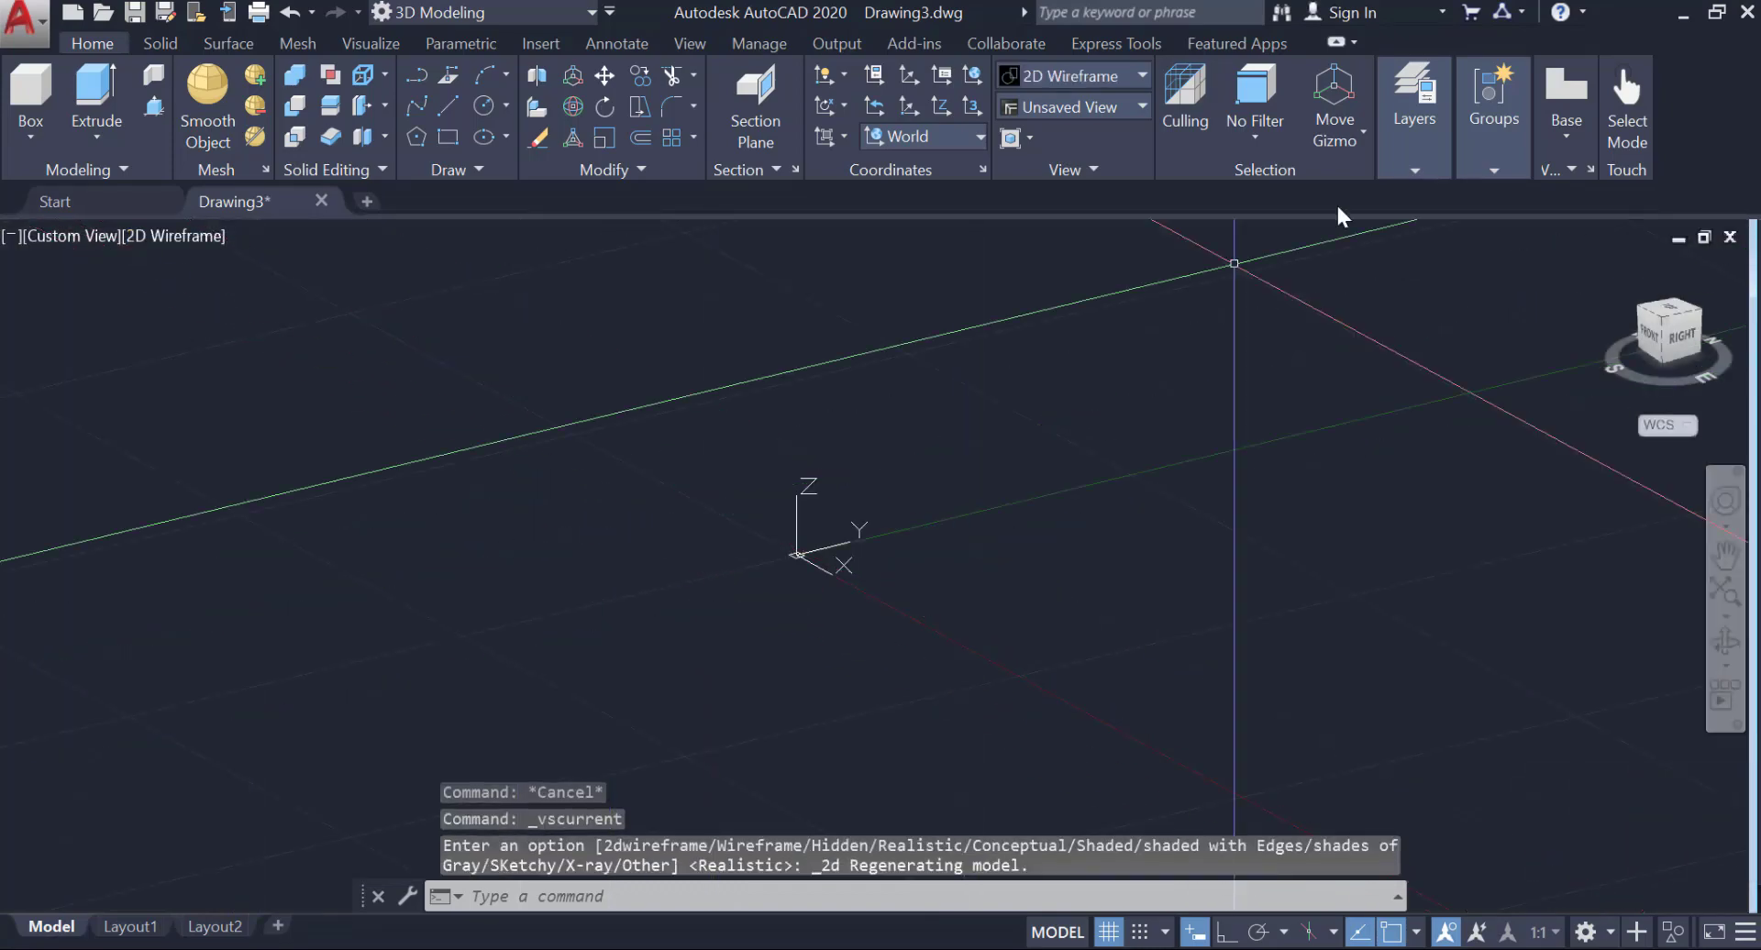
pyautogui.click(1605, 265)
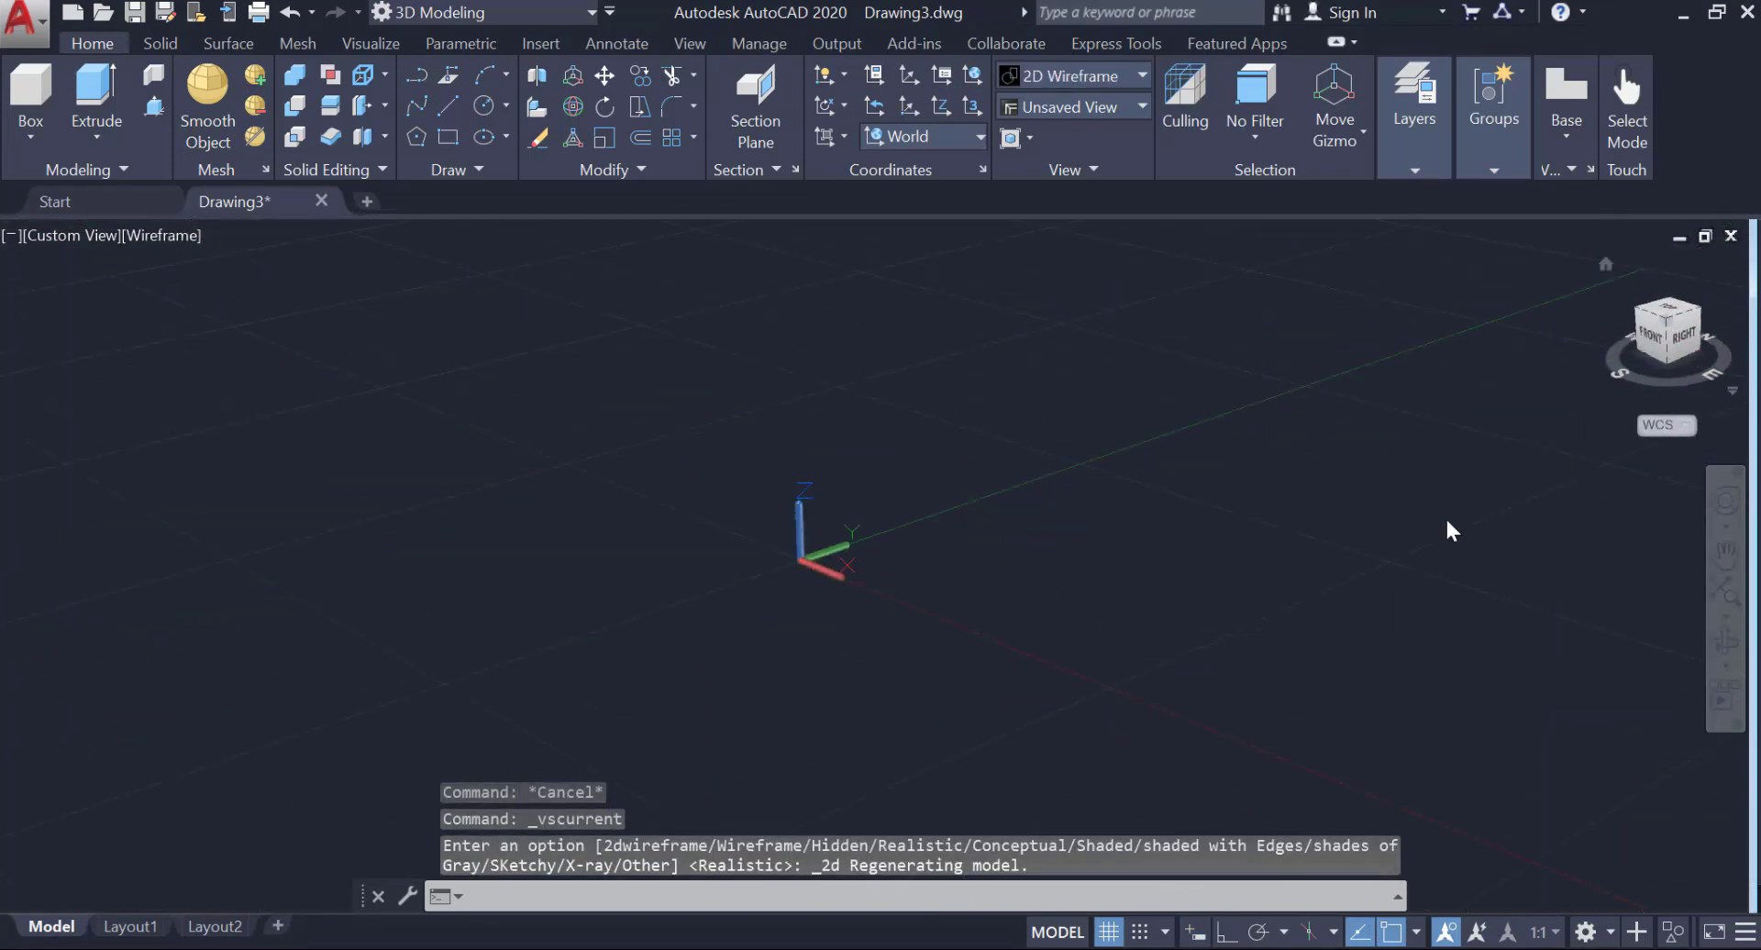
pyautogui.click(1109, 932)
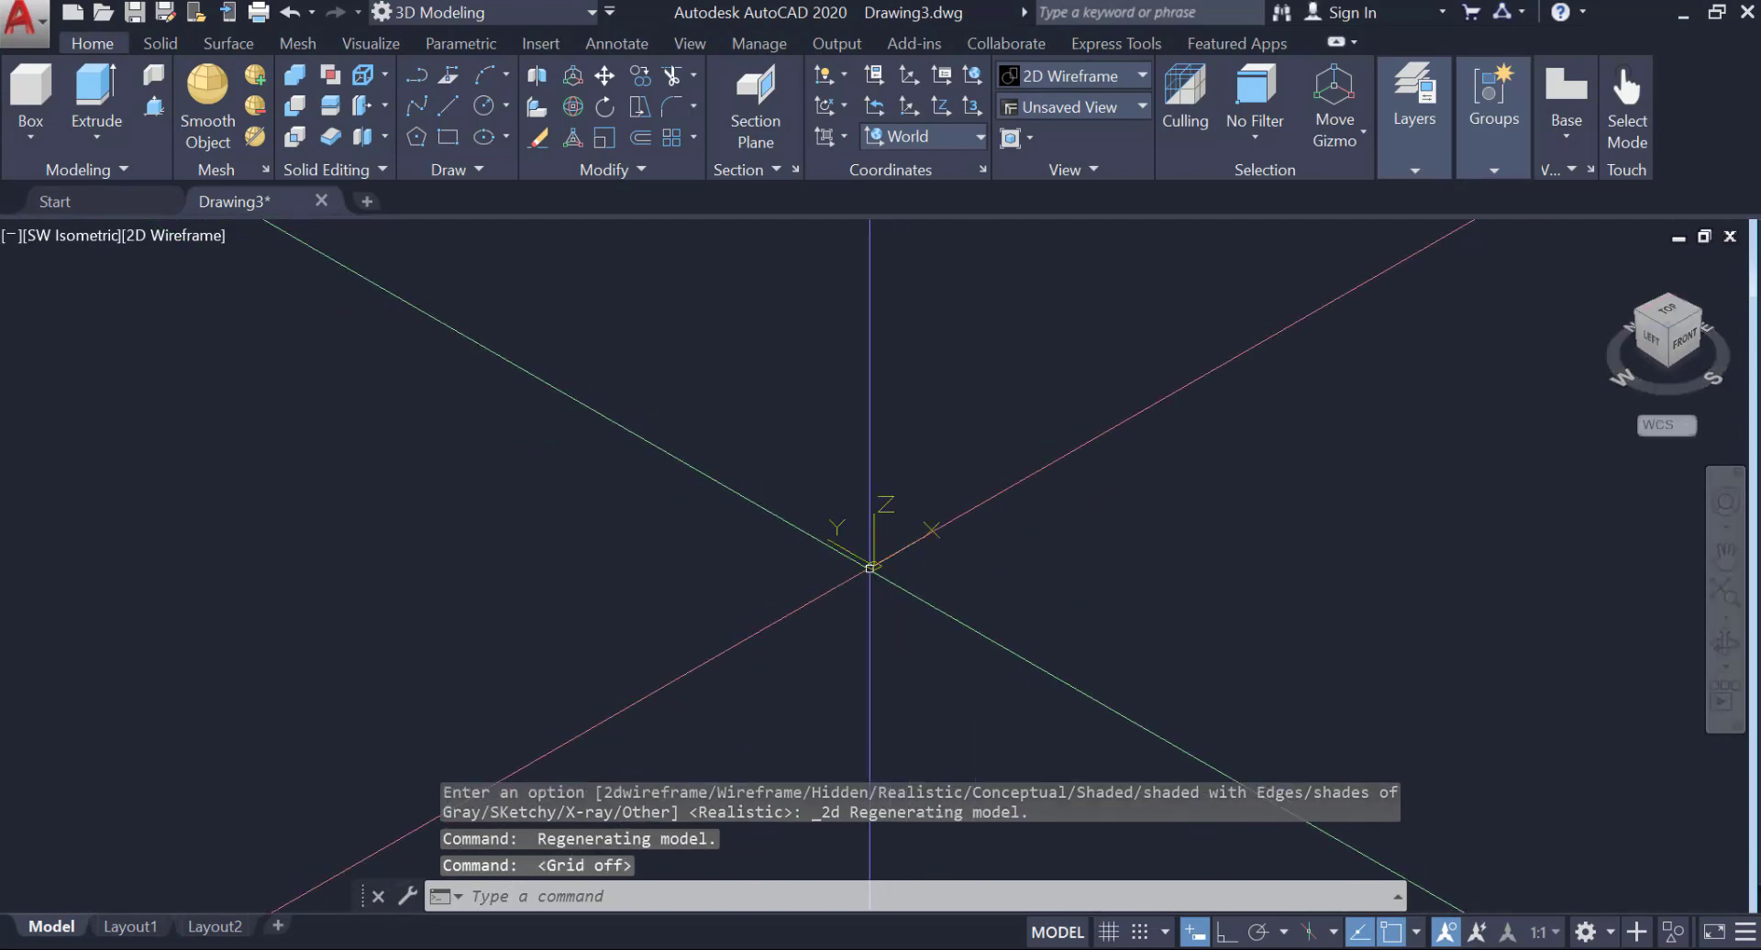
# Set the UCS icon to No Origin, view from Front, and align the UCS to View
pyautogui.rightClick(870, 569)
pyautogui.moveTo(967, 873)
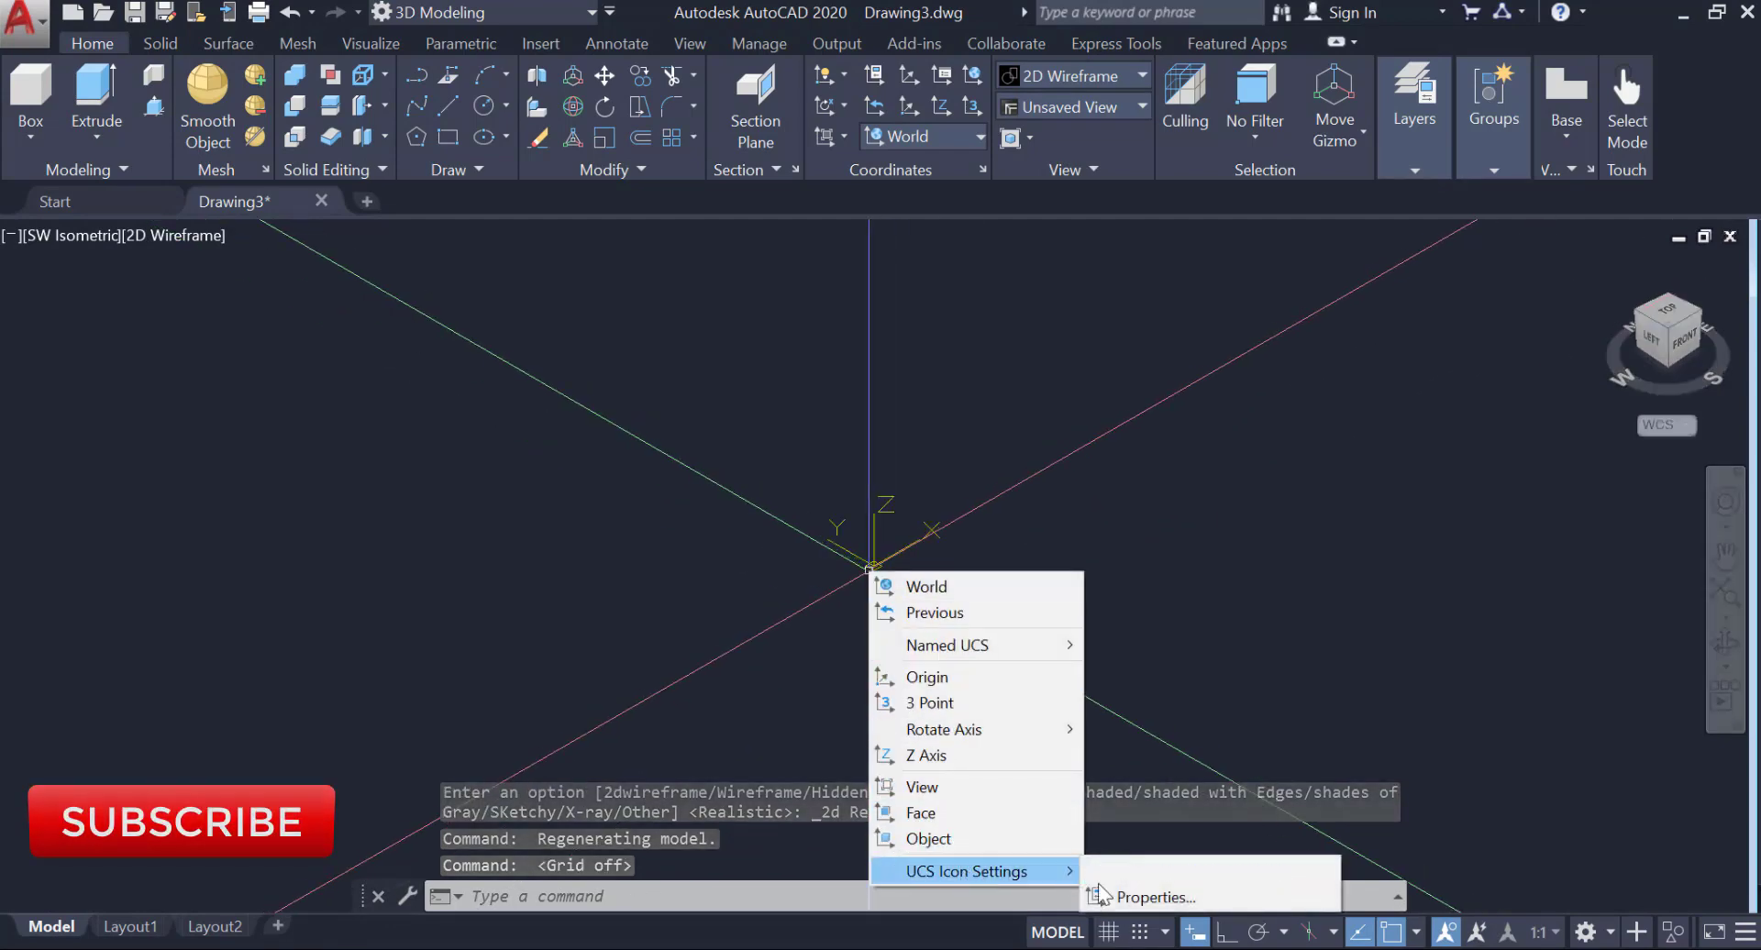
pyautogui.click(1119, 873)
pyautogui.moveTo(1625, 271)
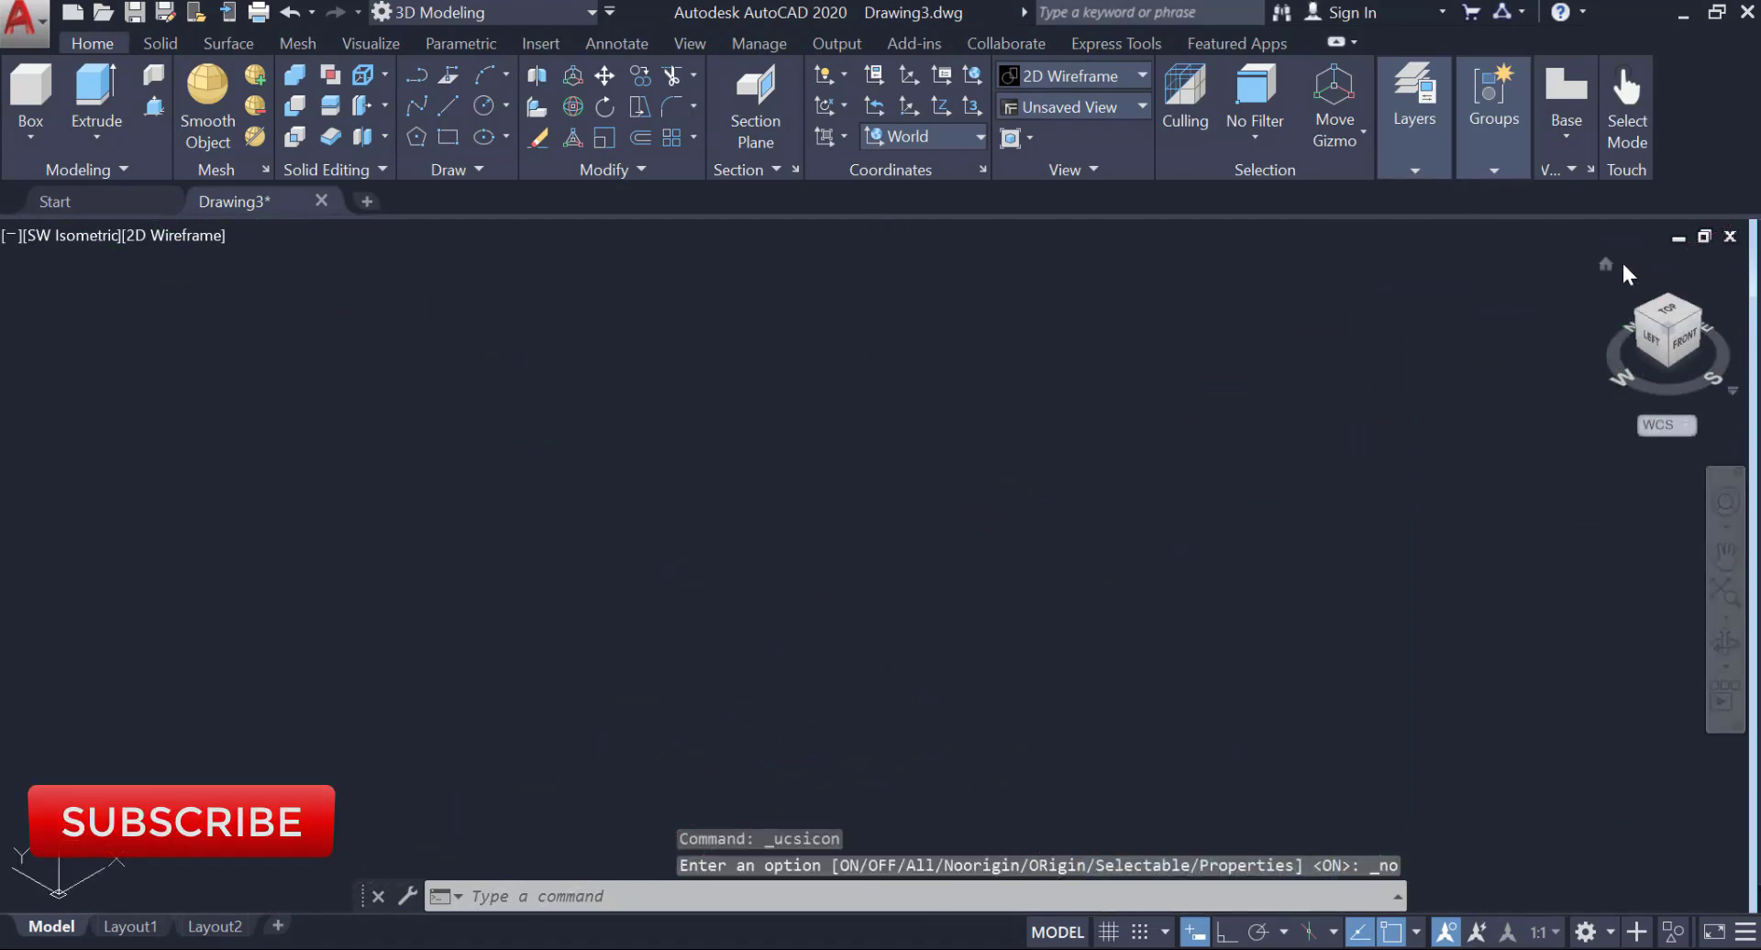
pyautogui.click(1608, 266)
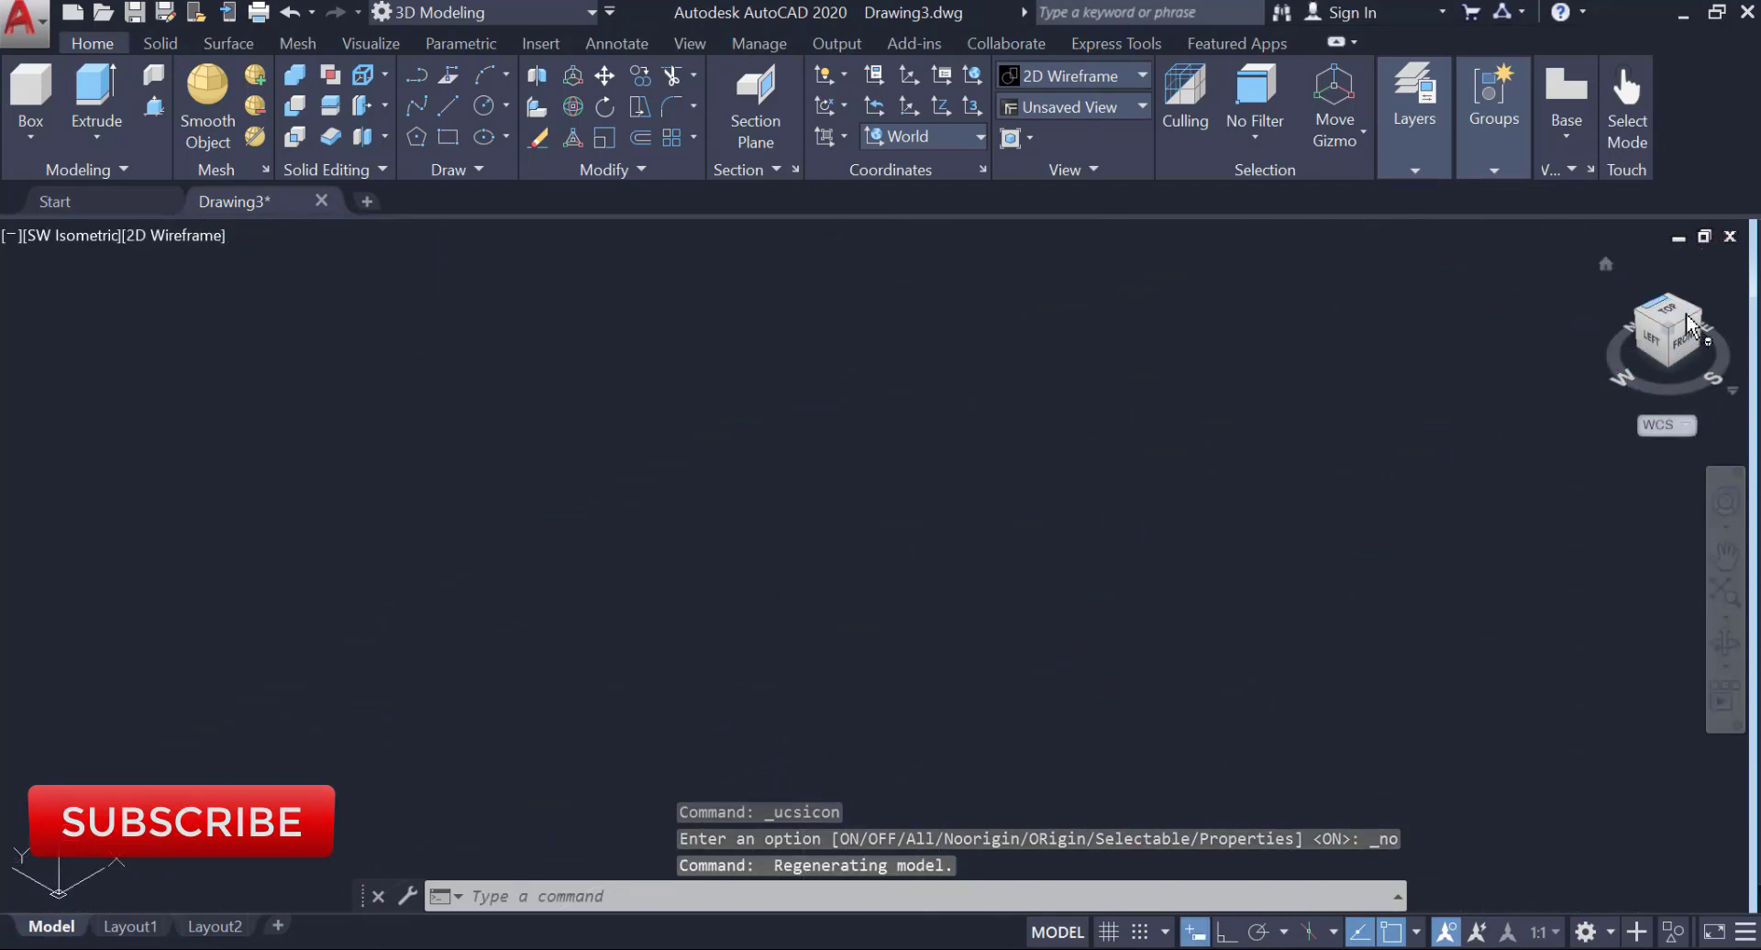
pyautogui.moveTo(1686, 337); pyautogui.dragTo(1682, 346)
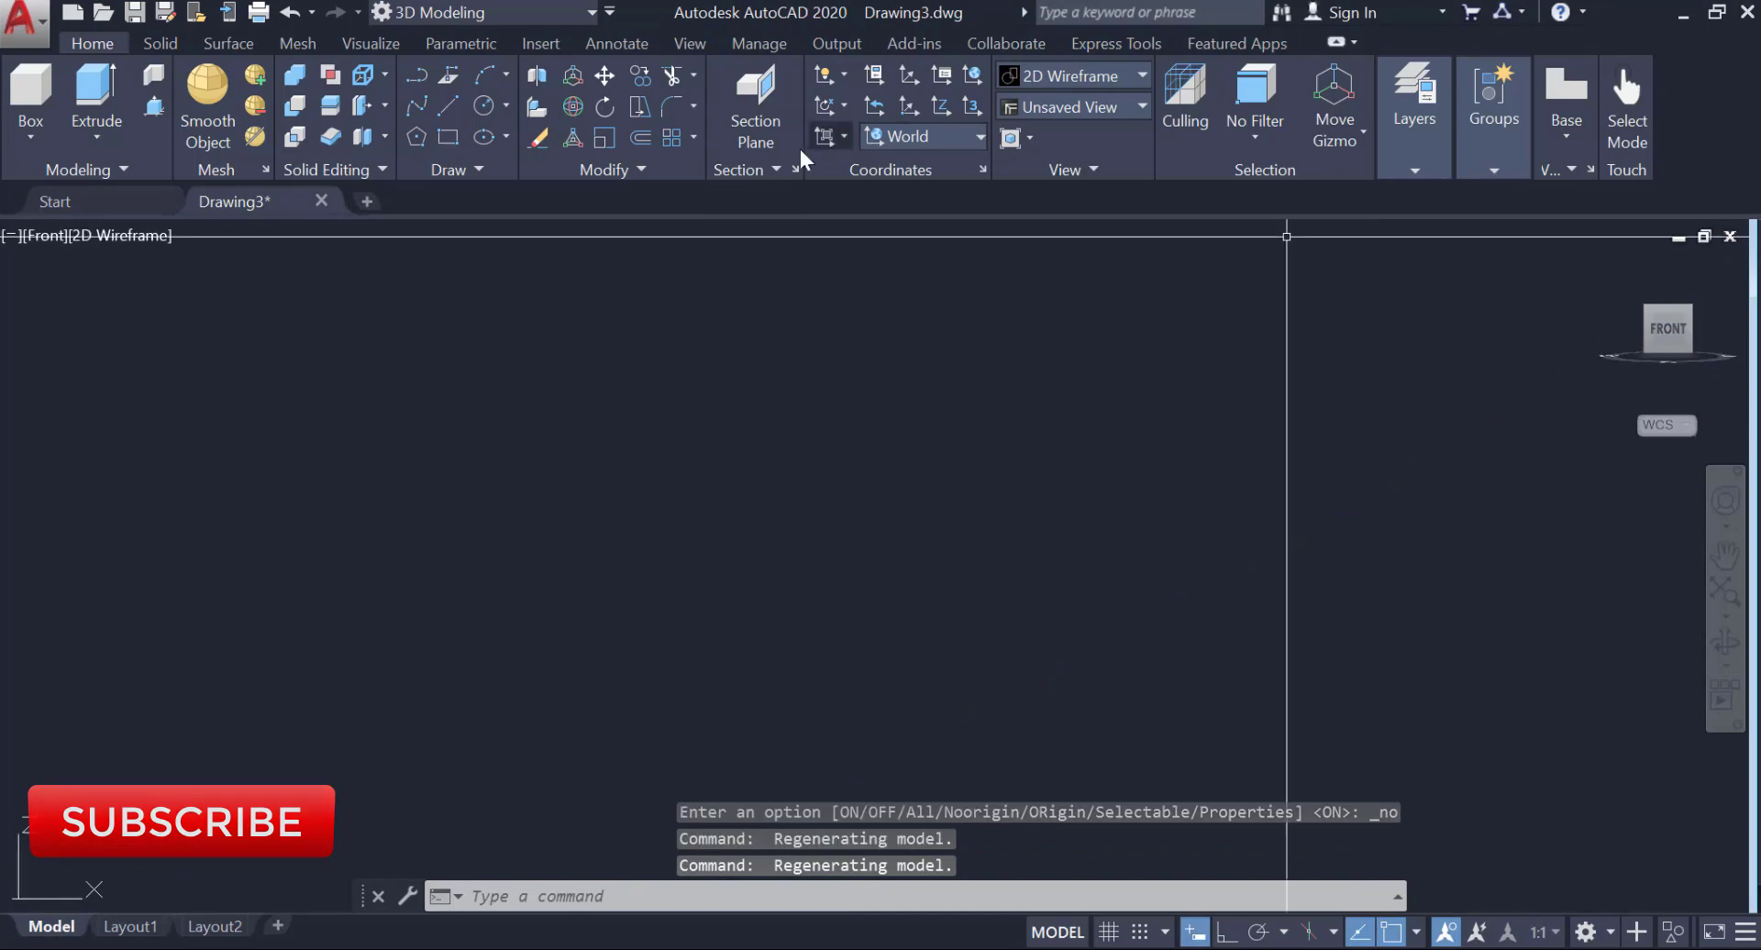
pyautogui.click(833, 135)
pyautogui.click(830, 185)
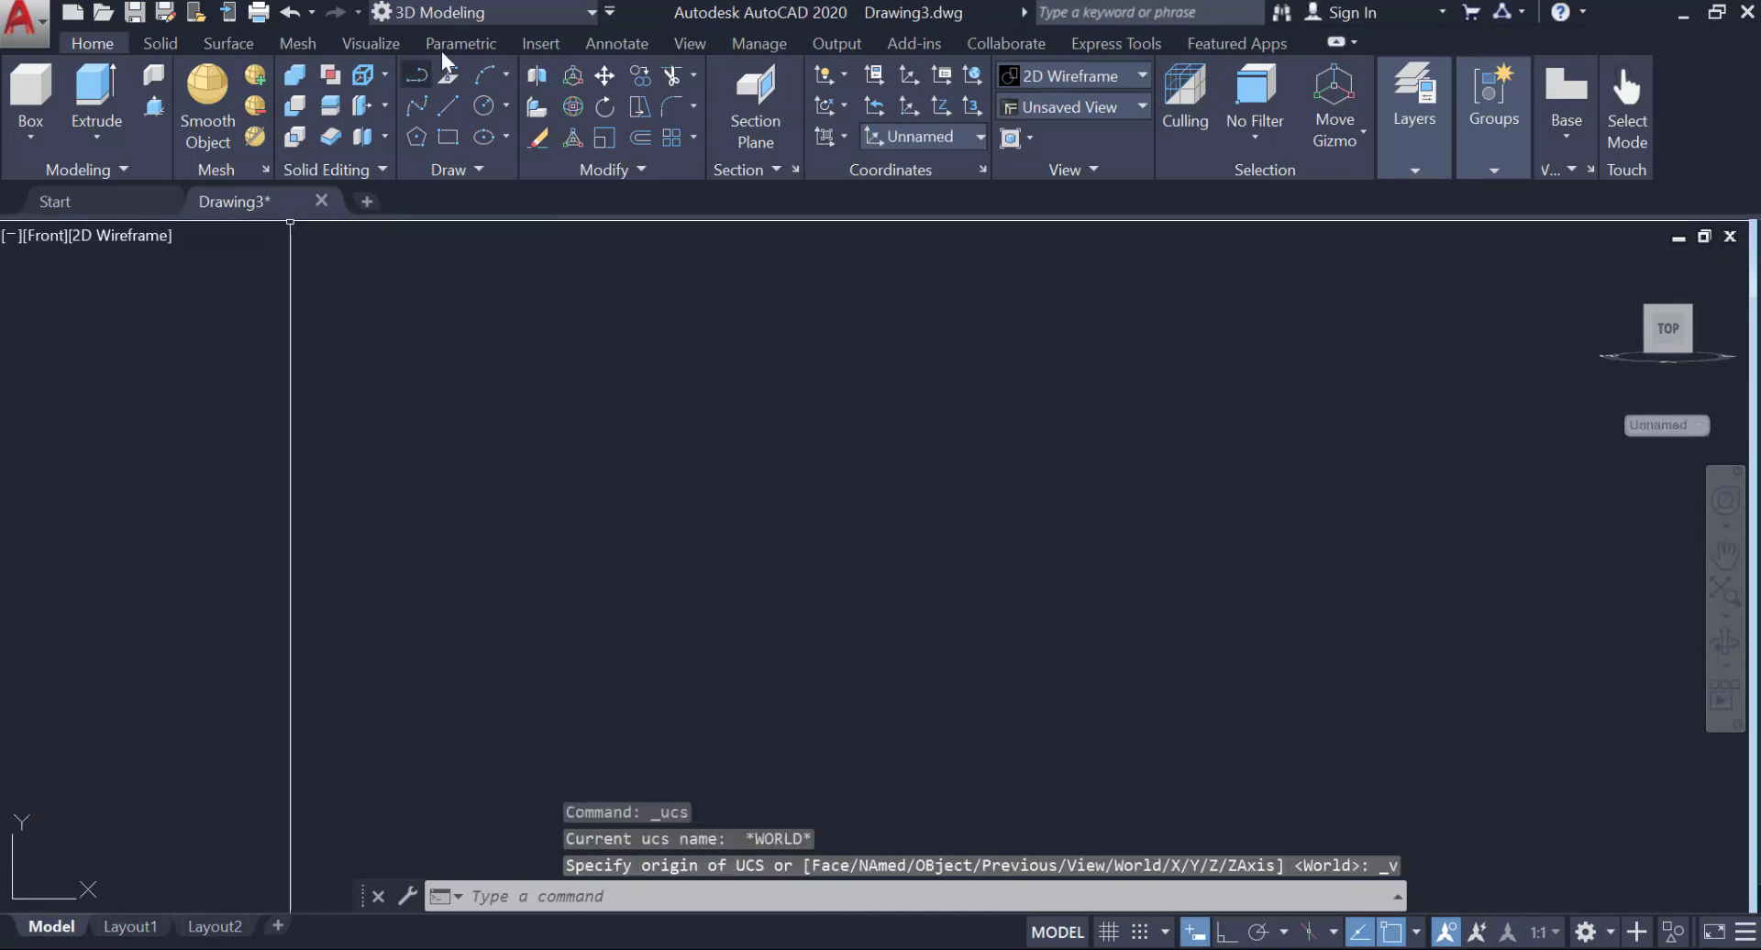
# Draw a 115-unit horizontal line with Ortho on, then zoom to extents
pyautogui.click(445, 104)
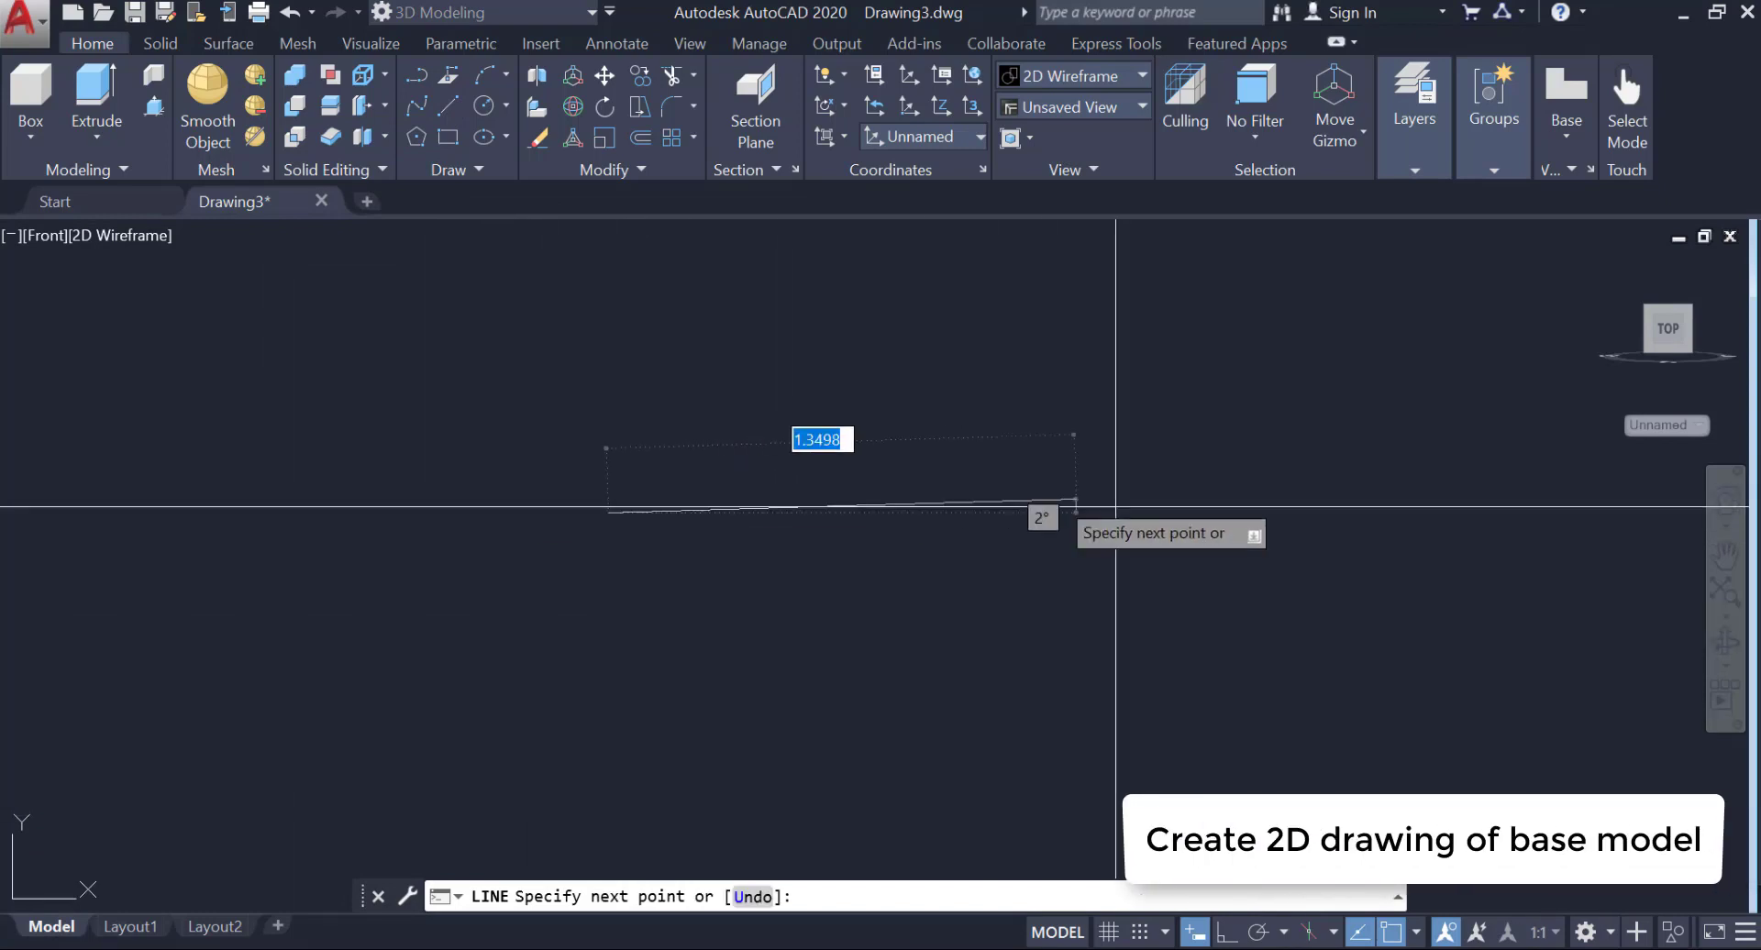
pyautogui.click(1228, 932)
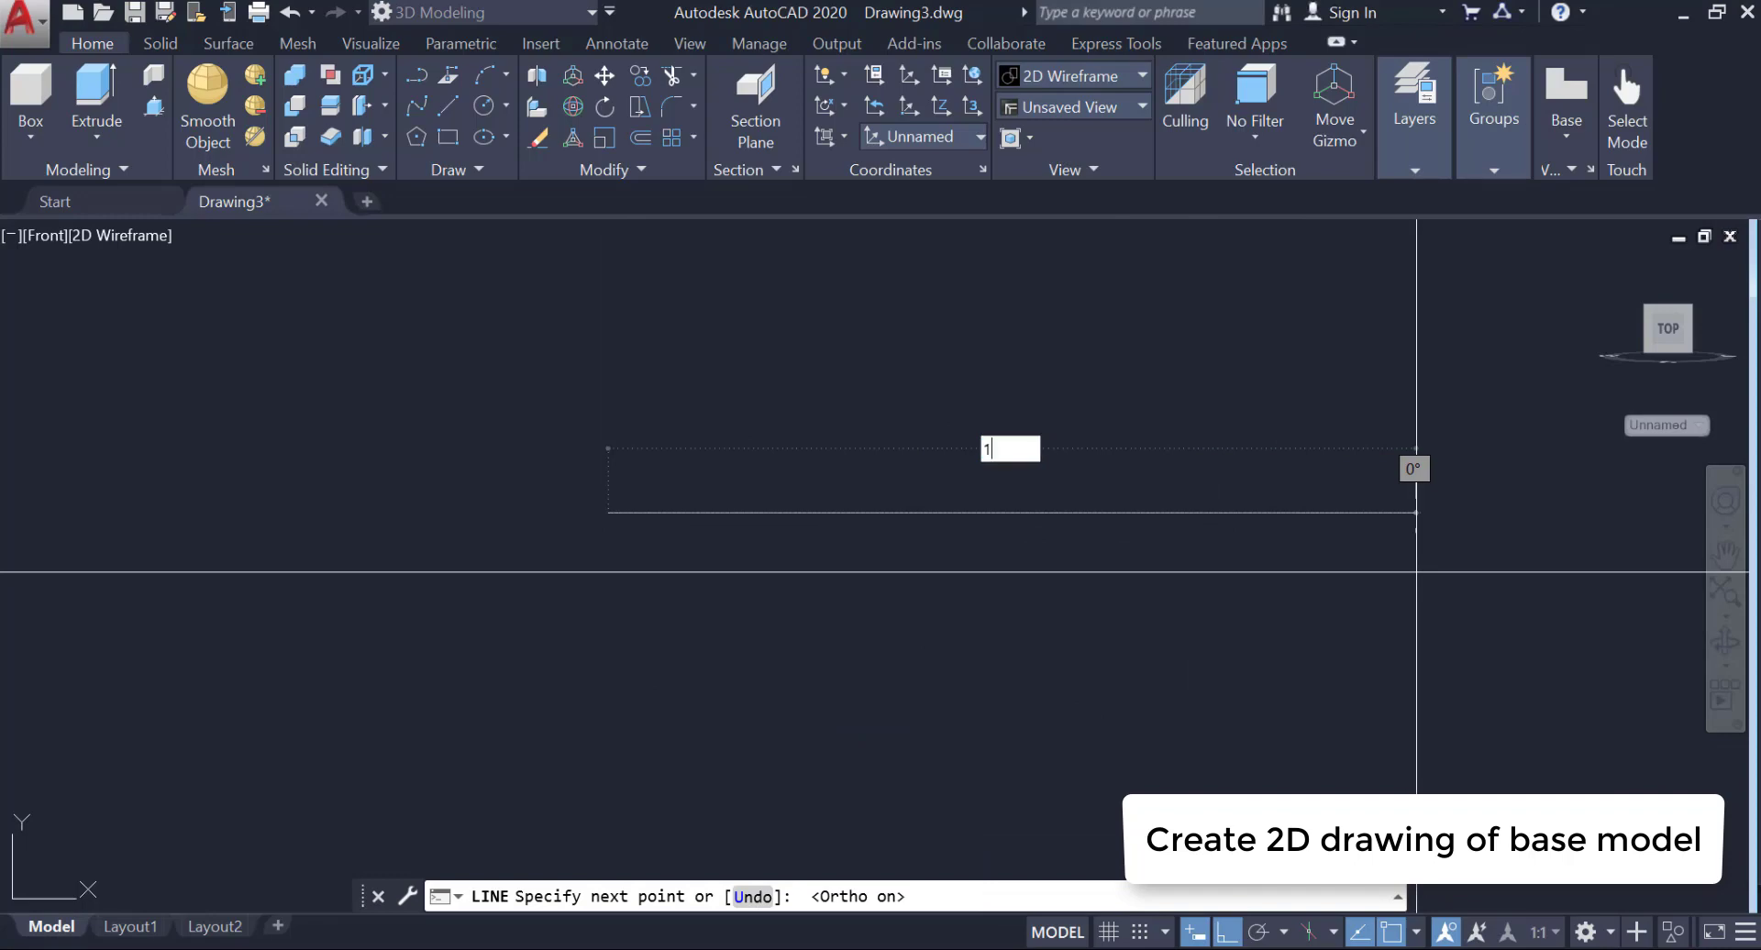
pyautogui.write('15')
pyautogui.press('Return')
pyautogui.press('Return')
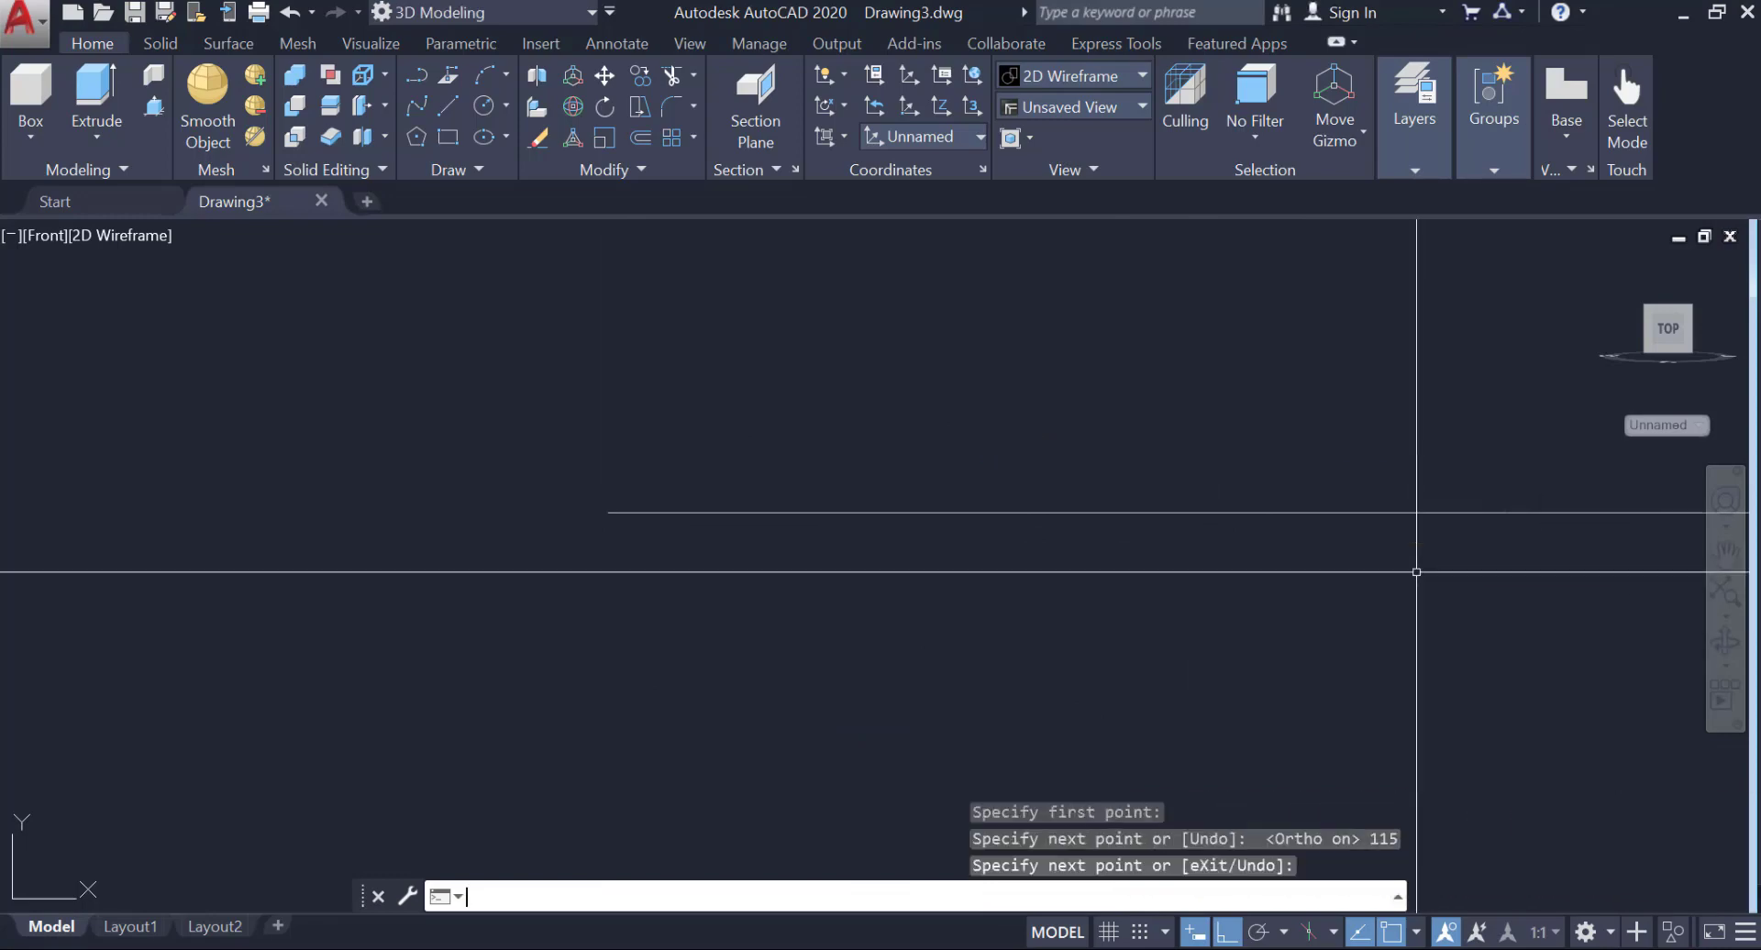
pyautogui.middleClick(1339, 414)
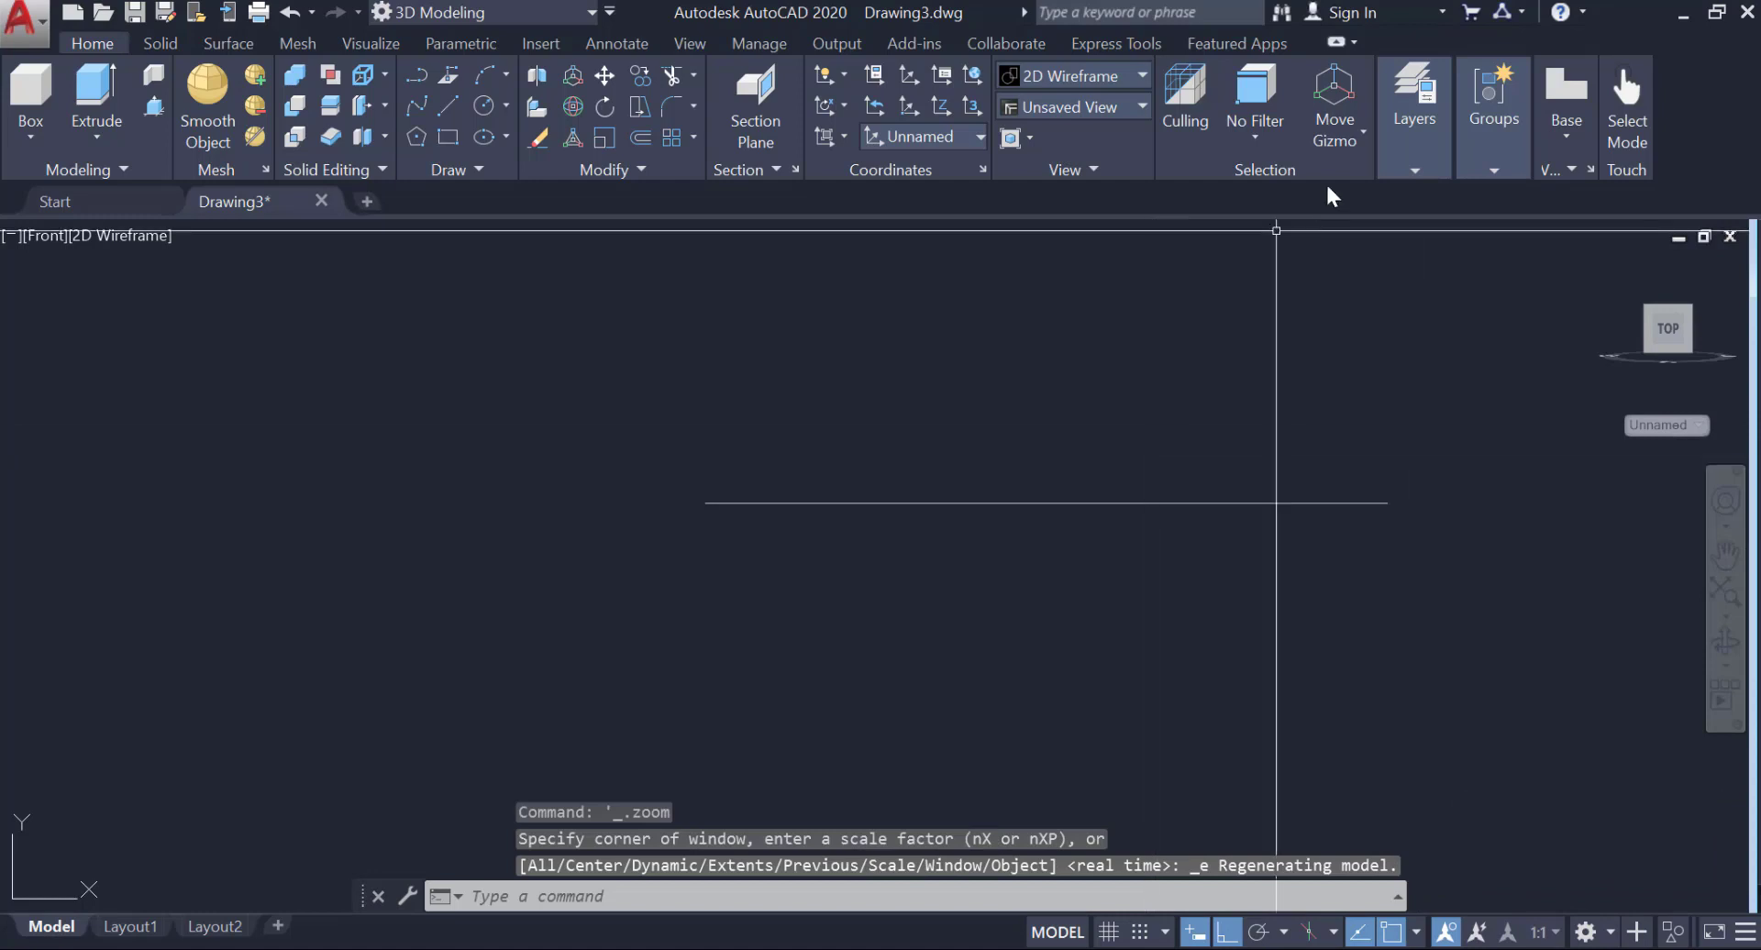
pyautogui.click(1402, 167)
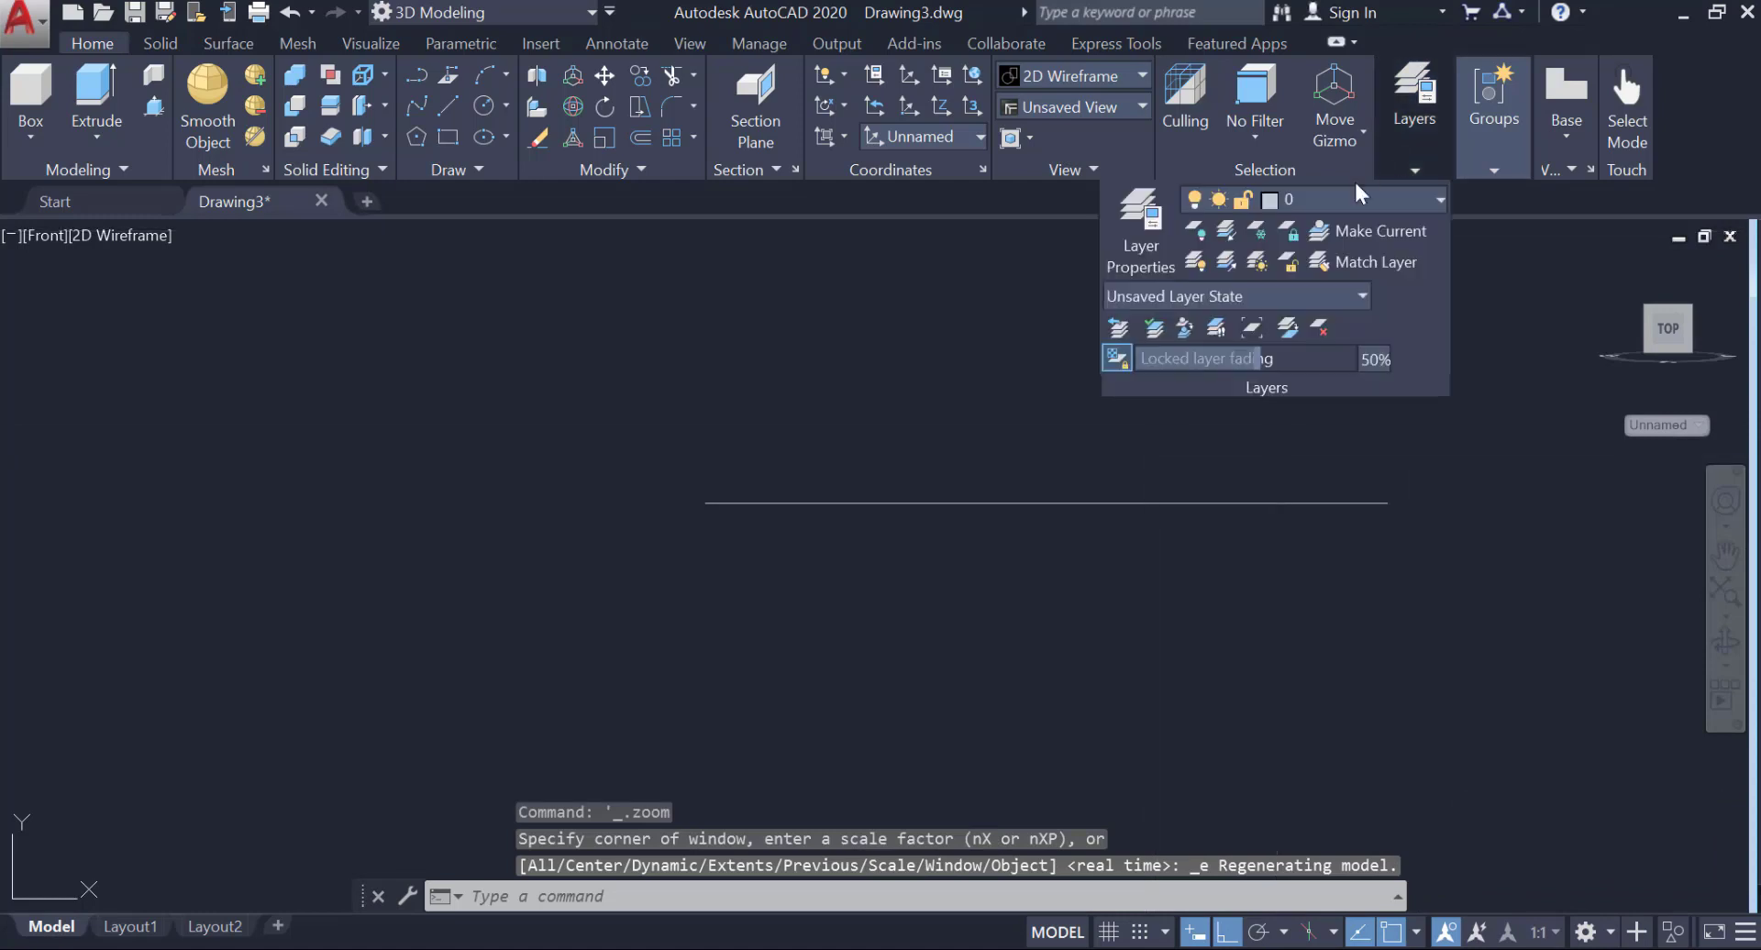
# Create a new Center Line layer coloured red
pyautogui.click(1131, 235)
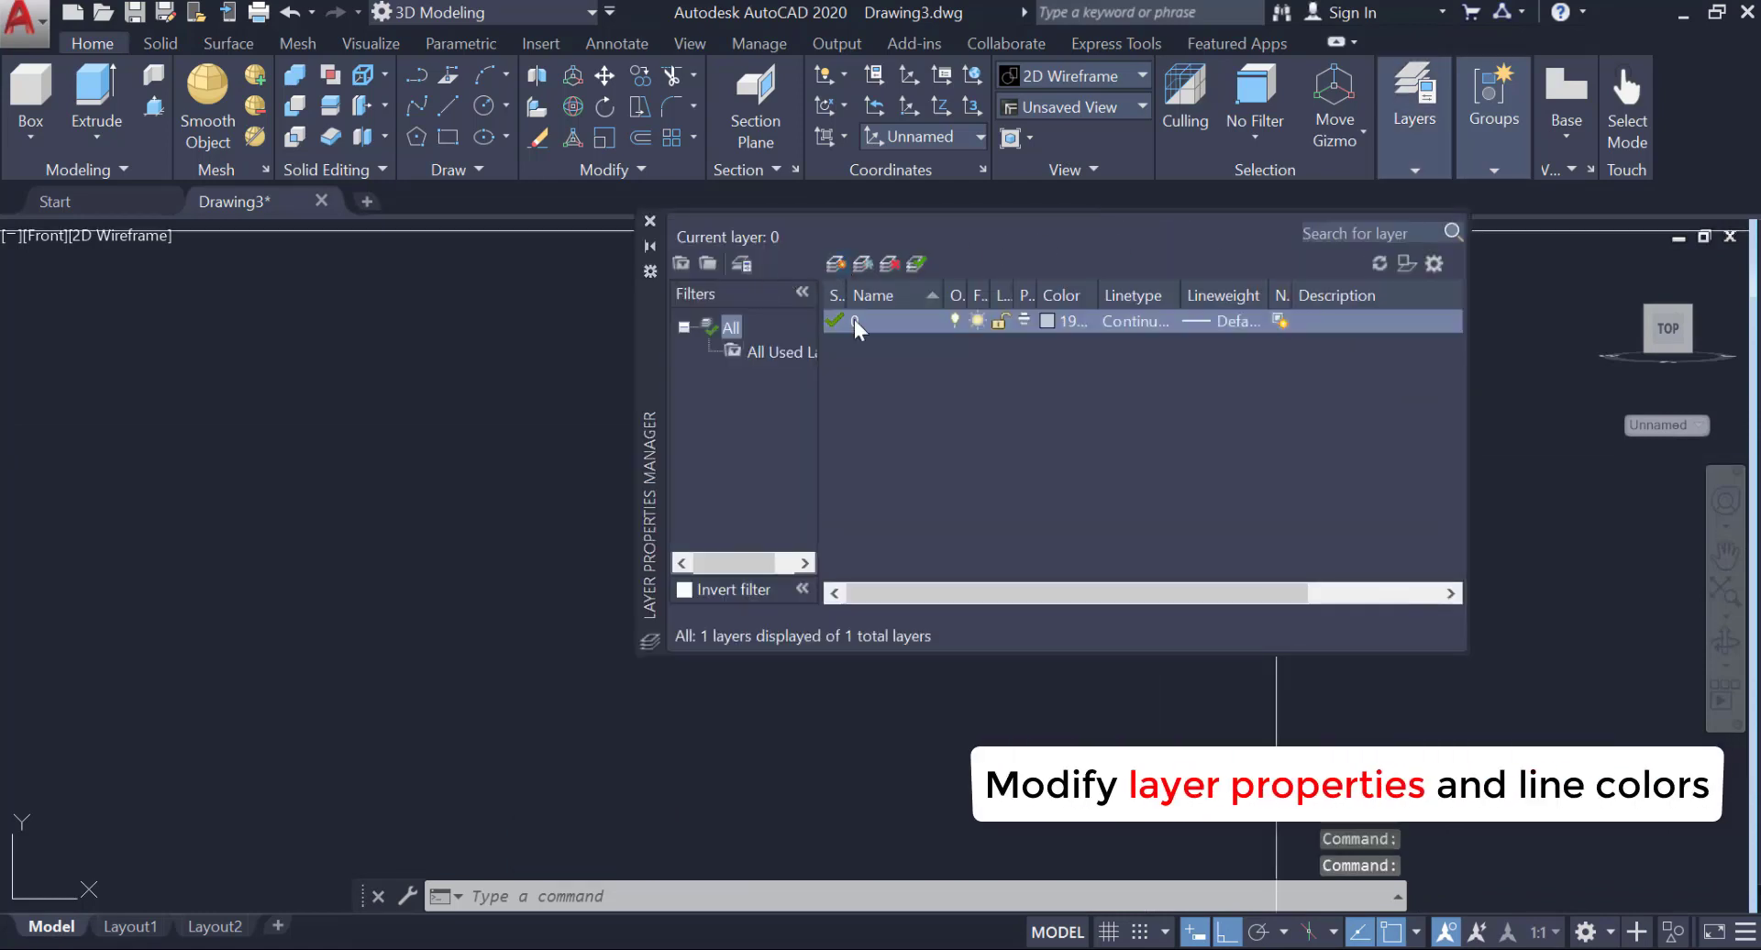
pyautogui.hotkey('alt', 'n')
pyautogui.write('Center Line')
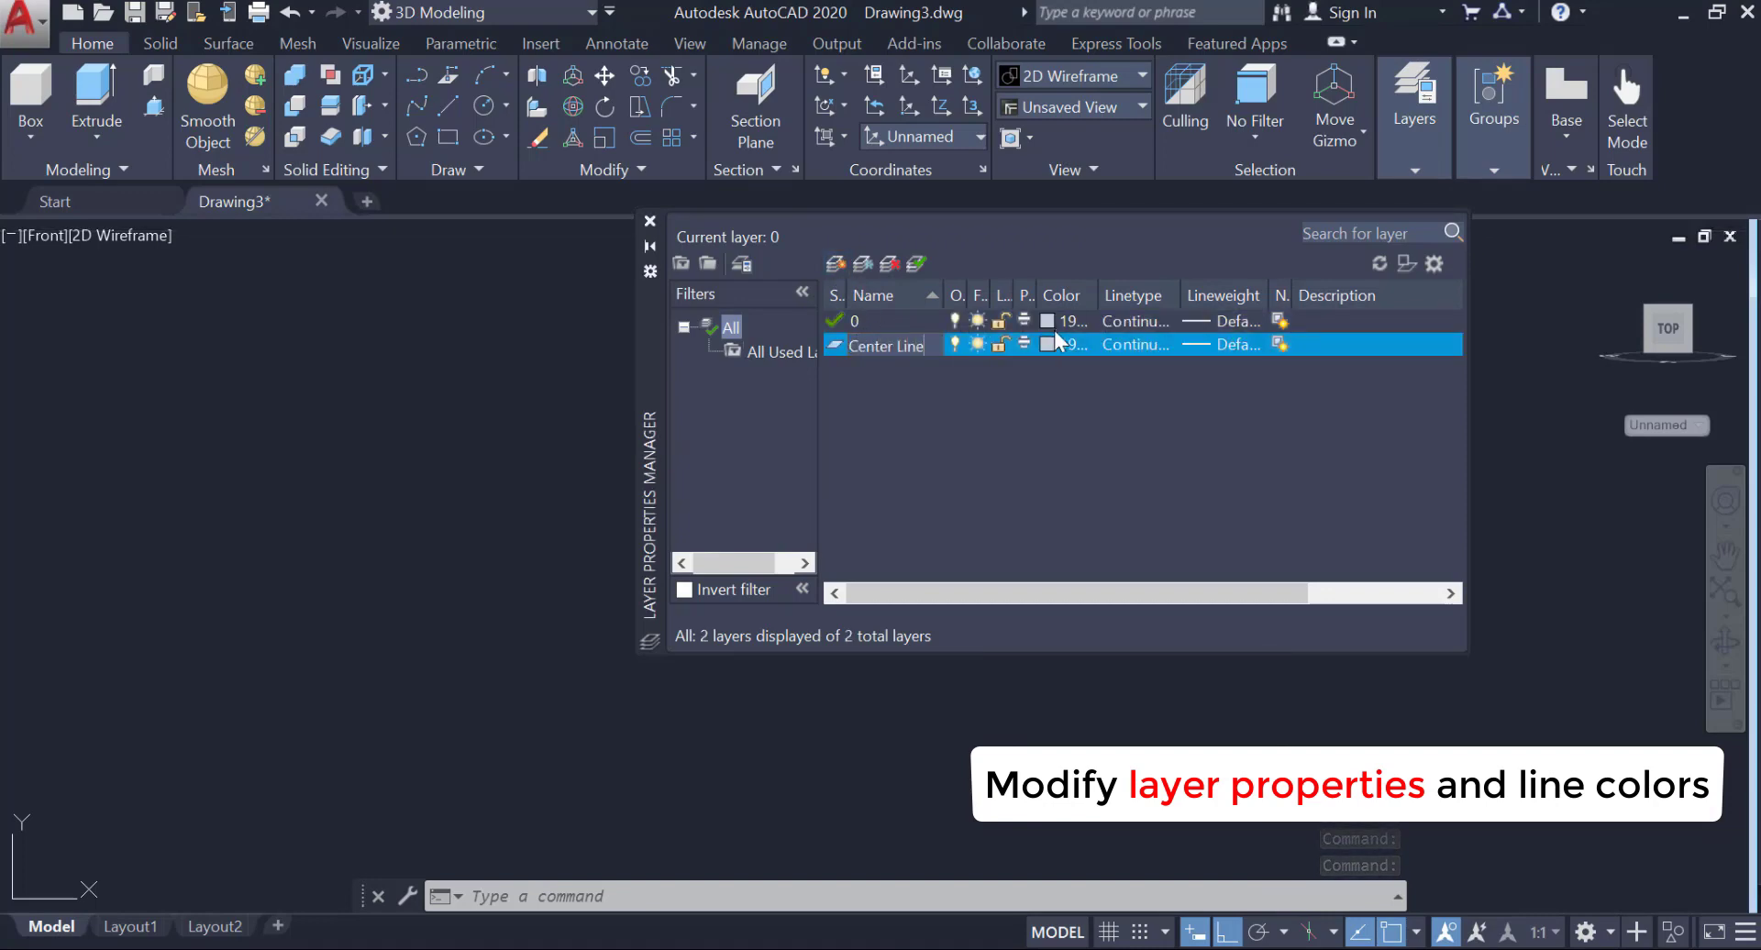
pyautogui.click(1051, 339)
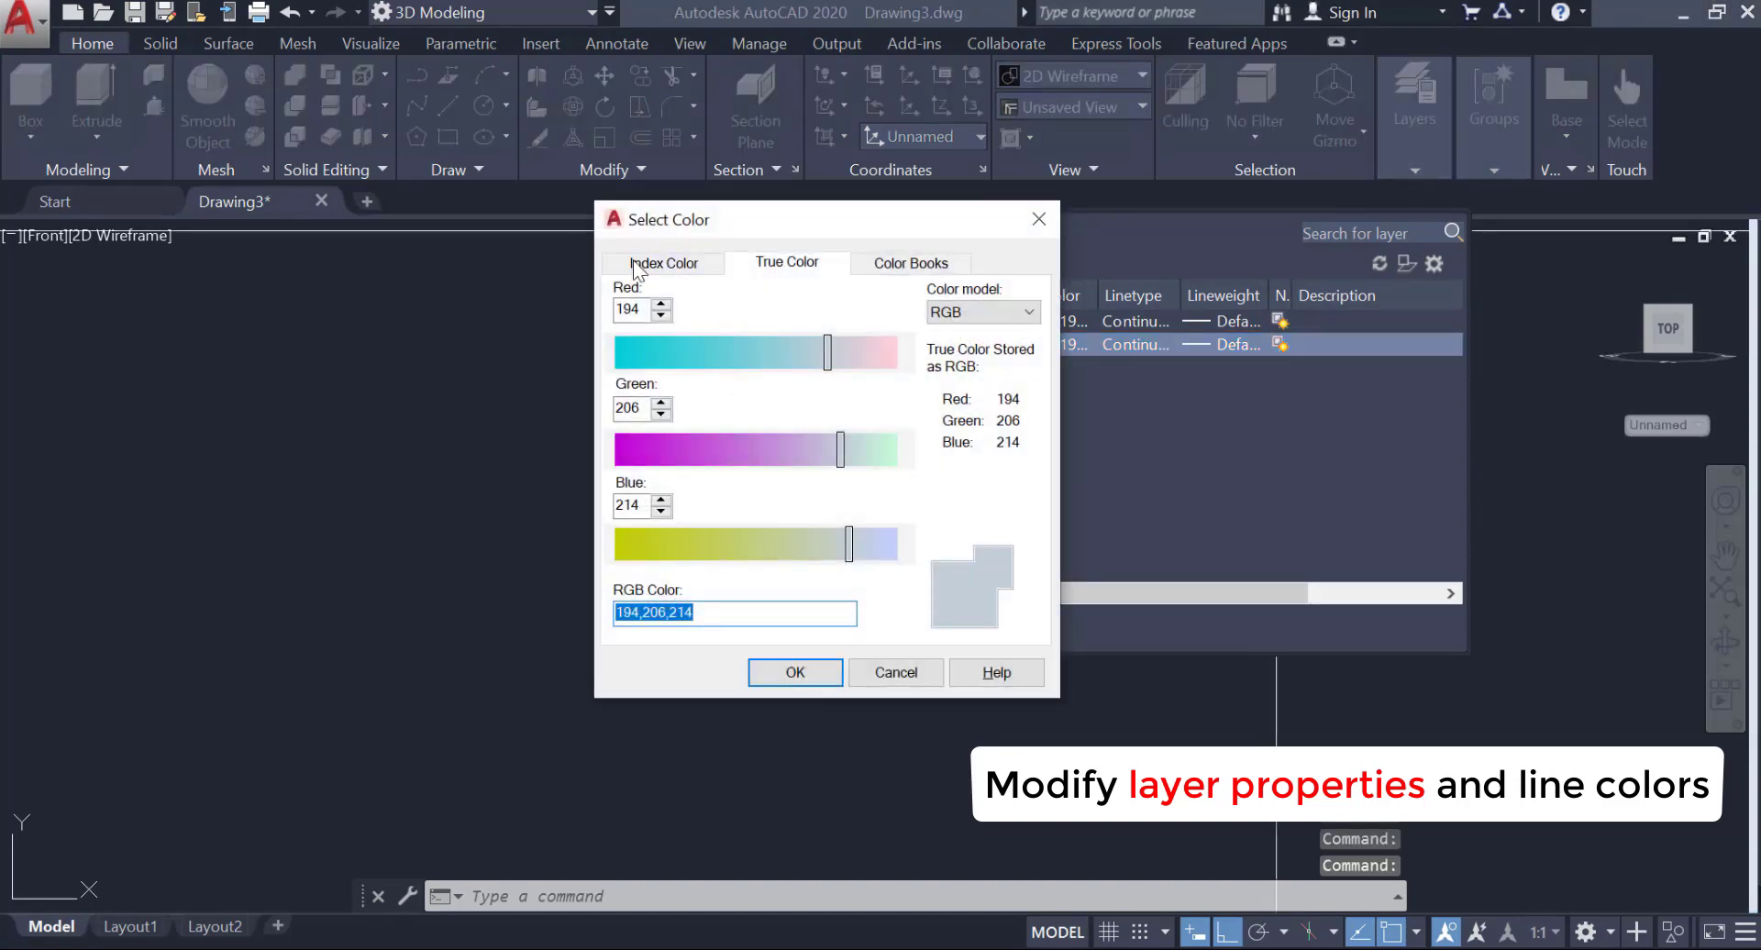
pyautogui.click(651, 256)
pyautogui.click(624, 519)
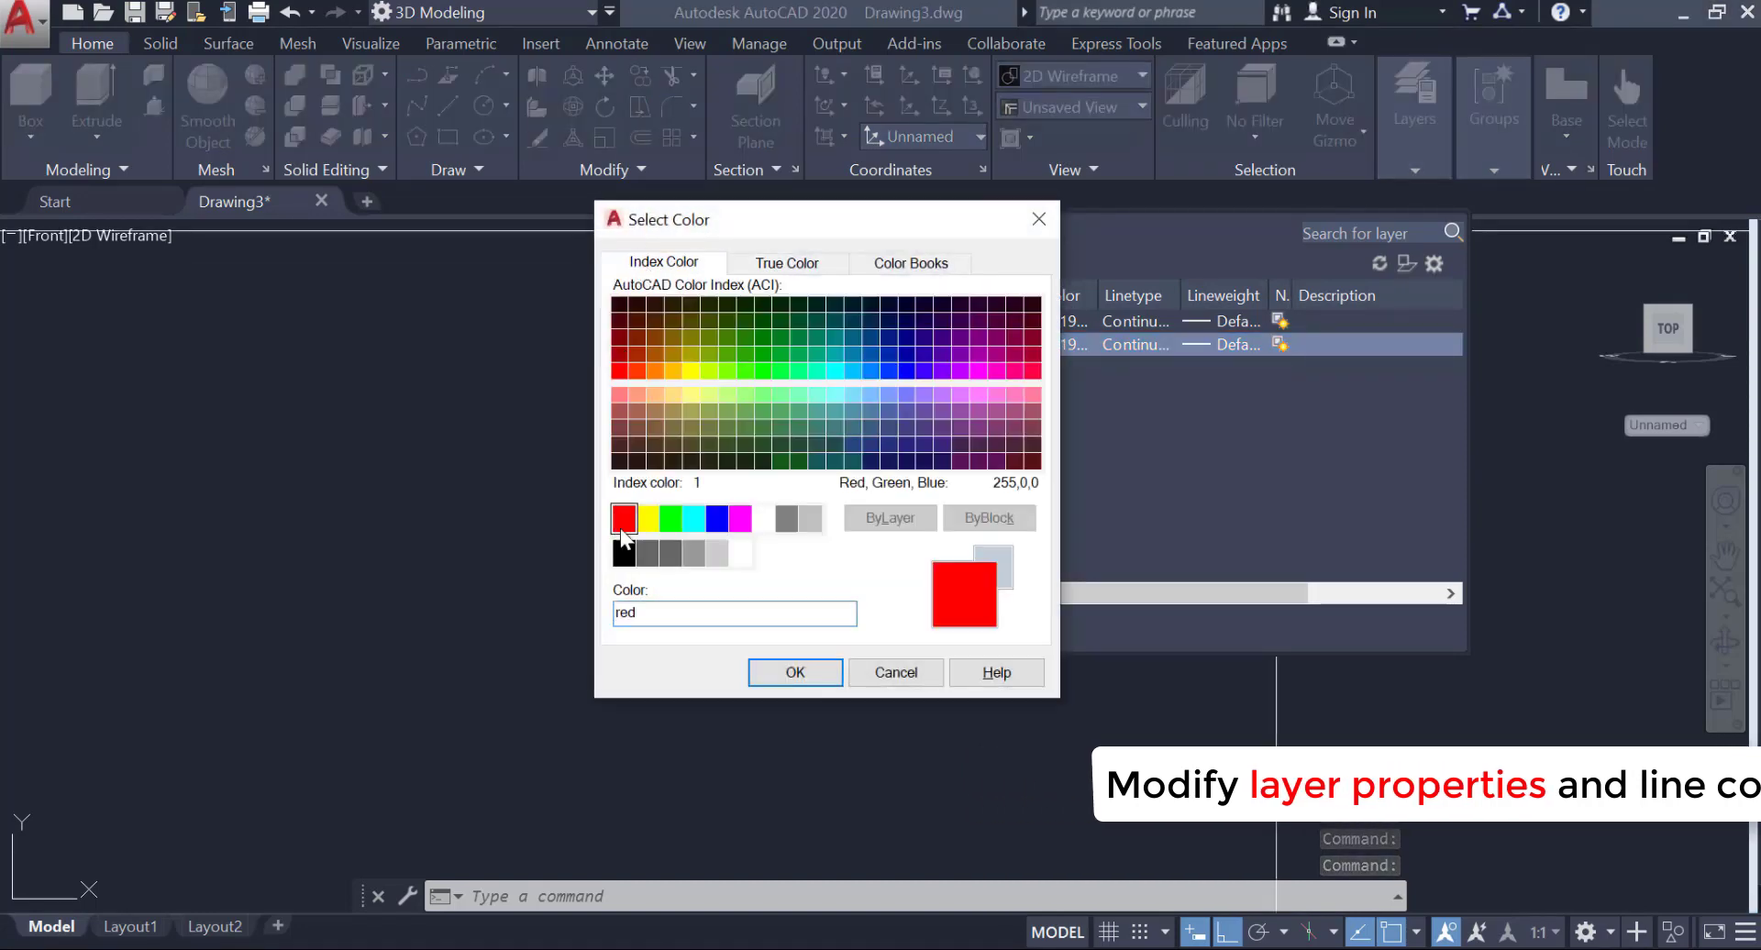
pyautogui.click(795, 672)
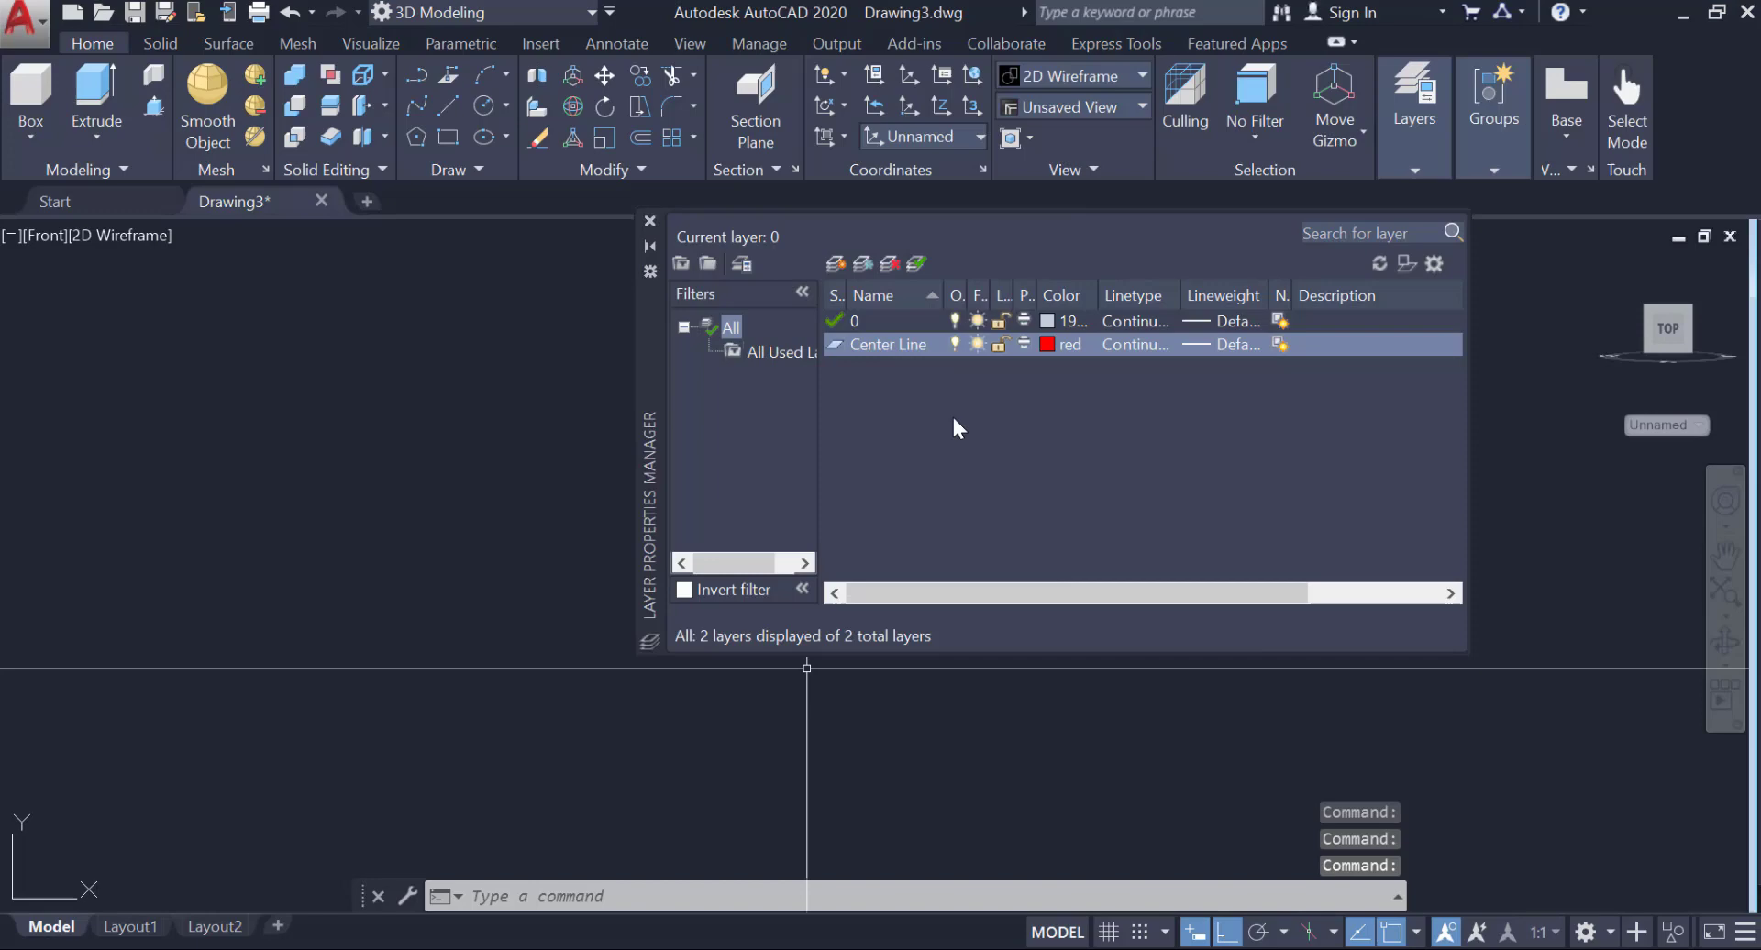
# Load the CENTER2 linetype and assign it to the Center Line layer
pyautogui.click(1131, 344)
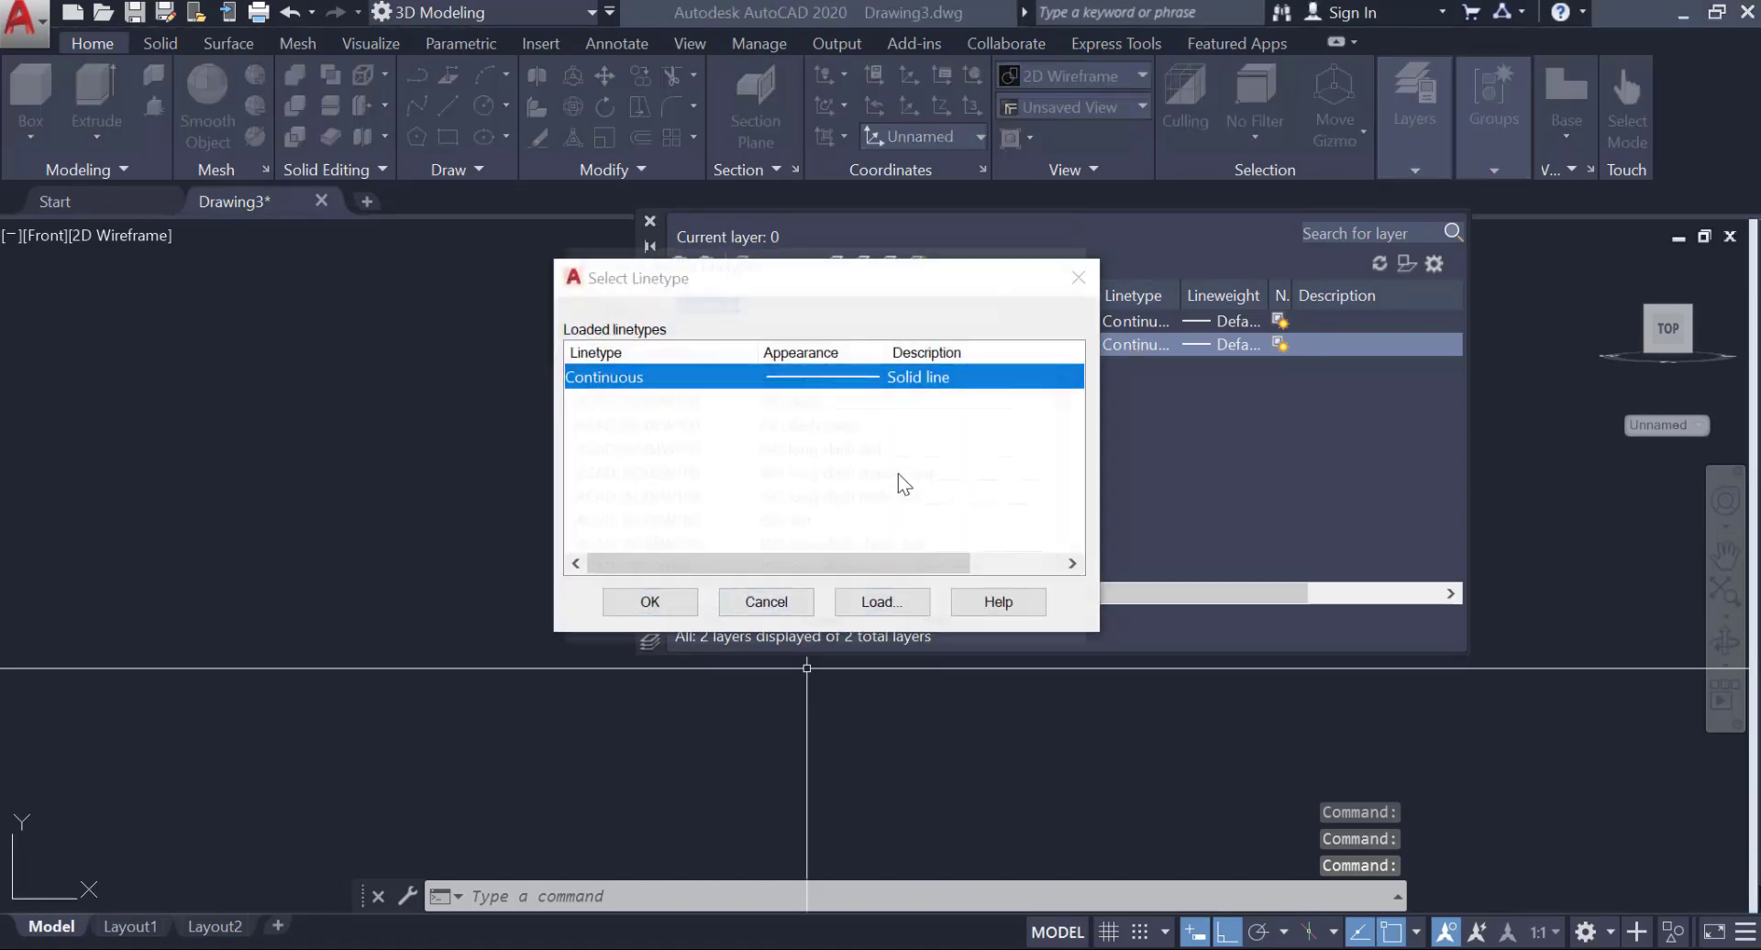
pyautogui.scroll(-2, 1079, 466)
pyautogui.scroll(-3, 1078, 466)
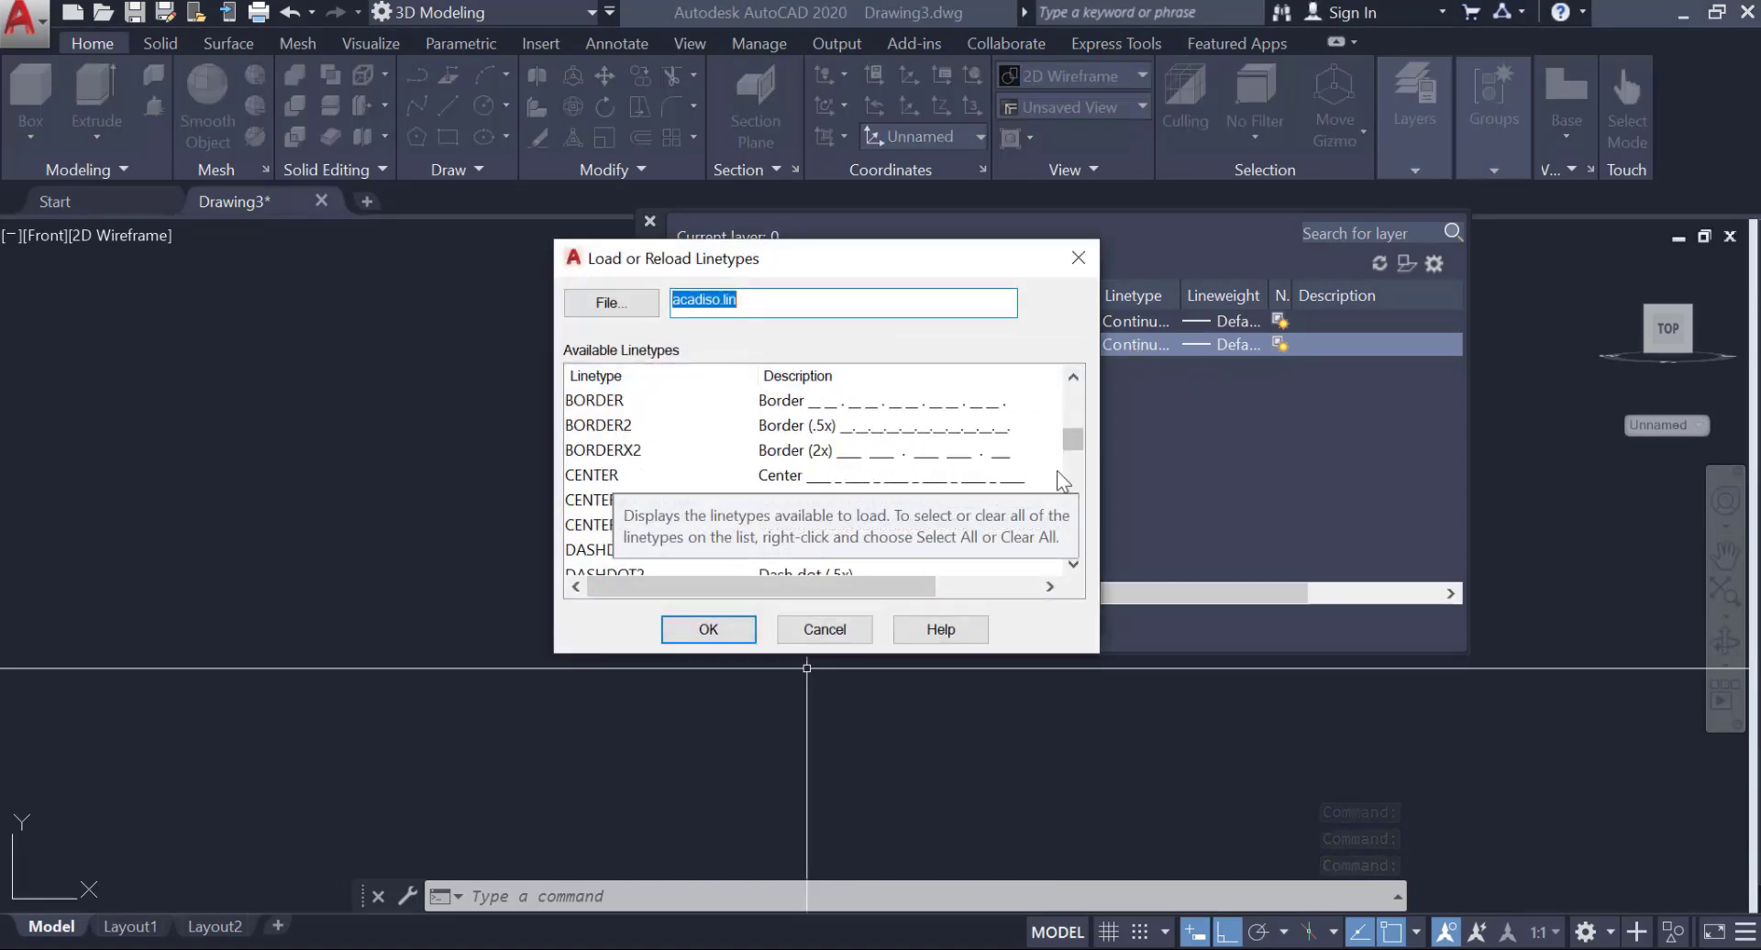
pyautogui.click(813, 525)
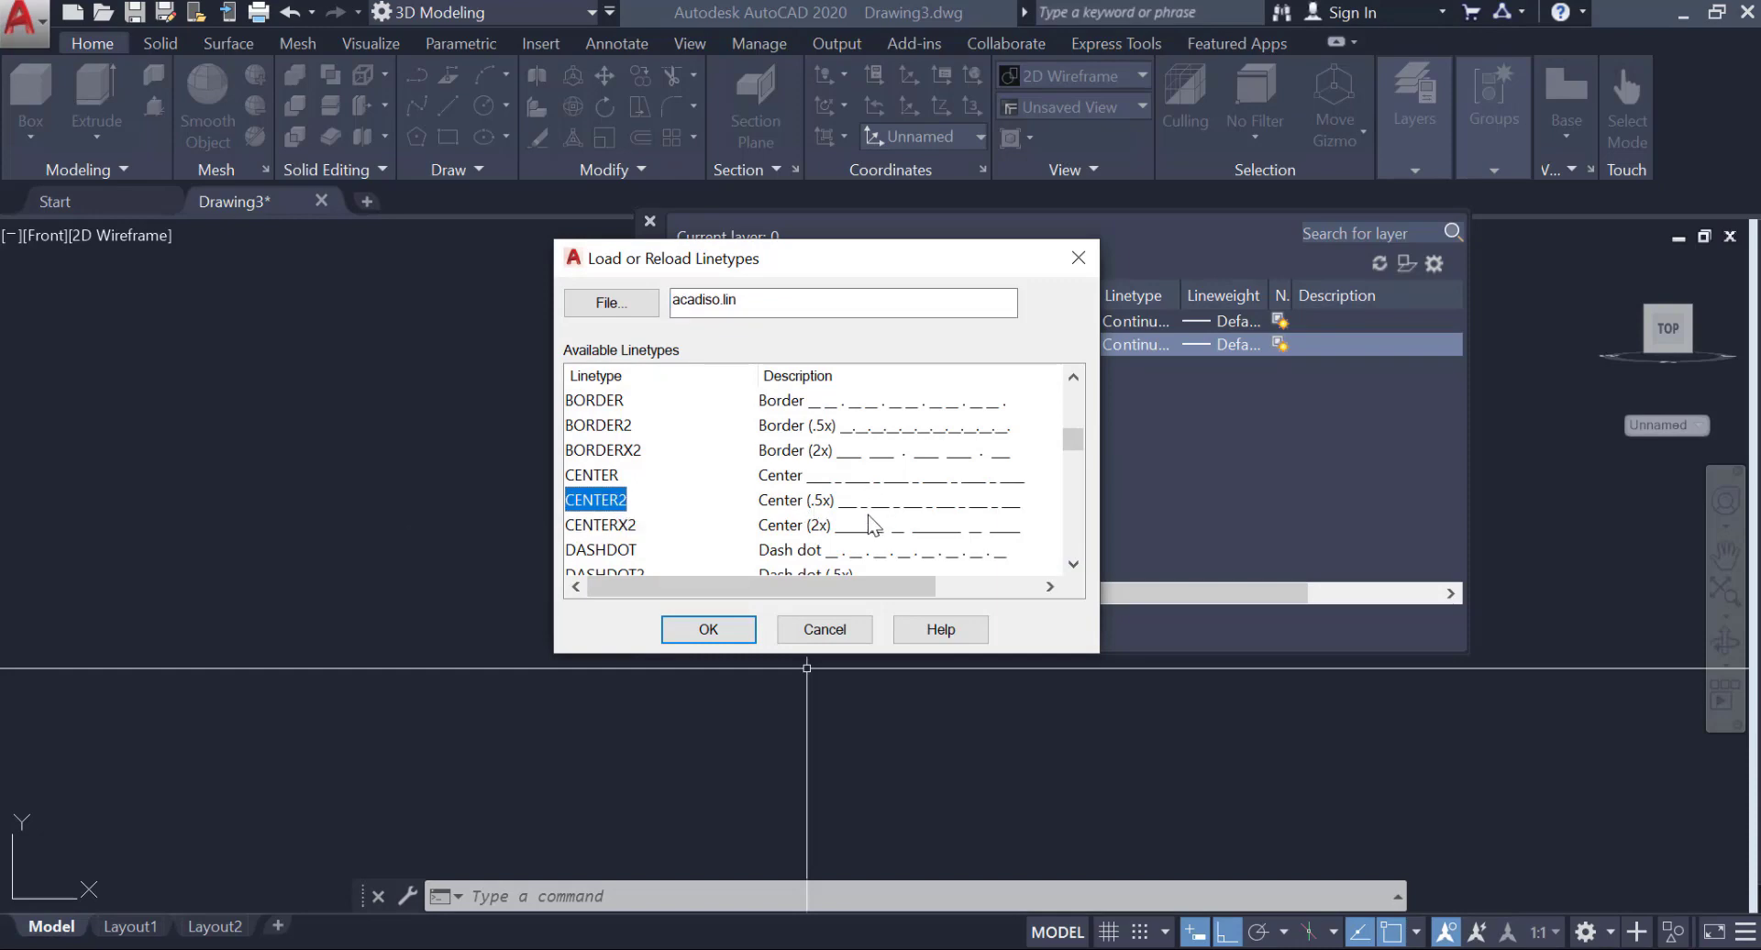
pyautogui.click(740, 633)
pyautogui.click(820, 380)
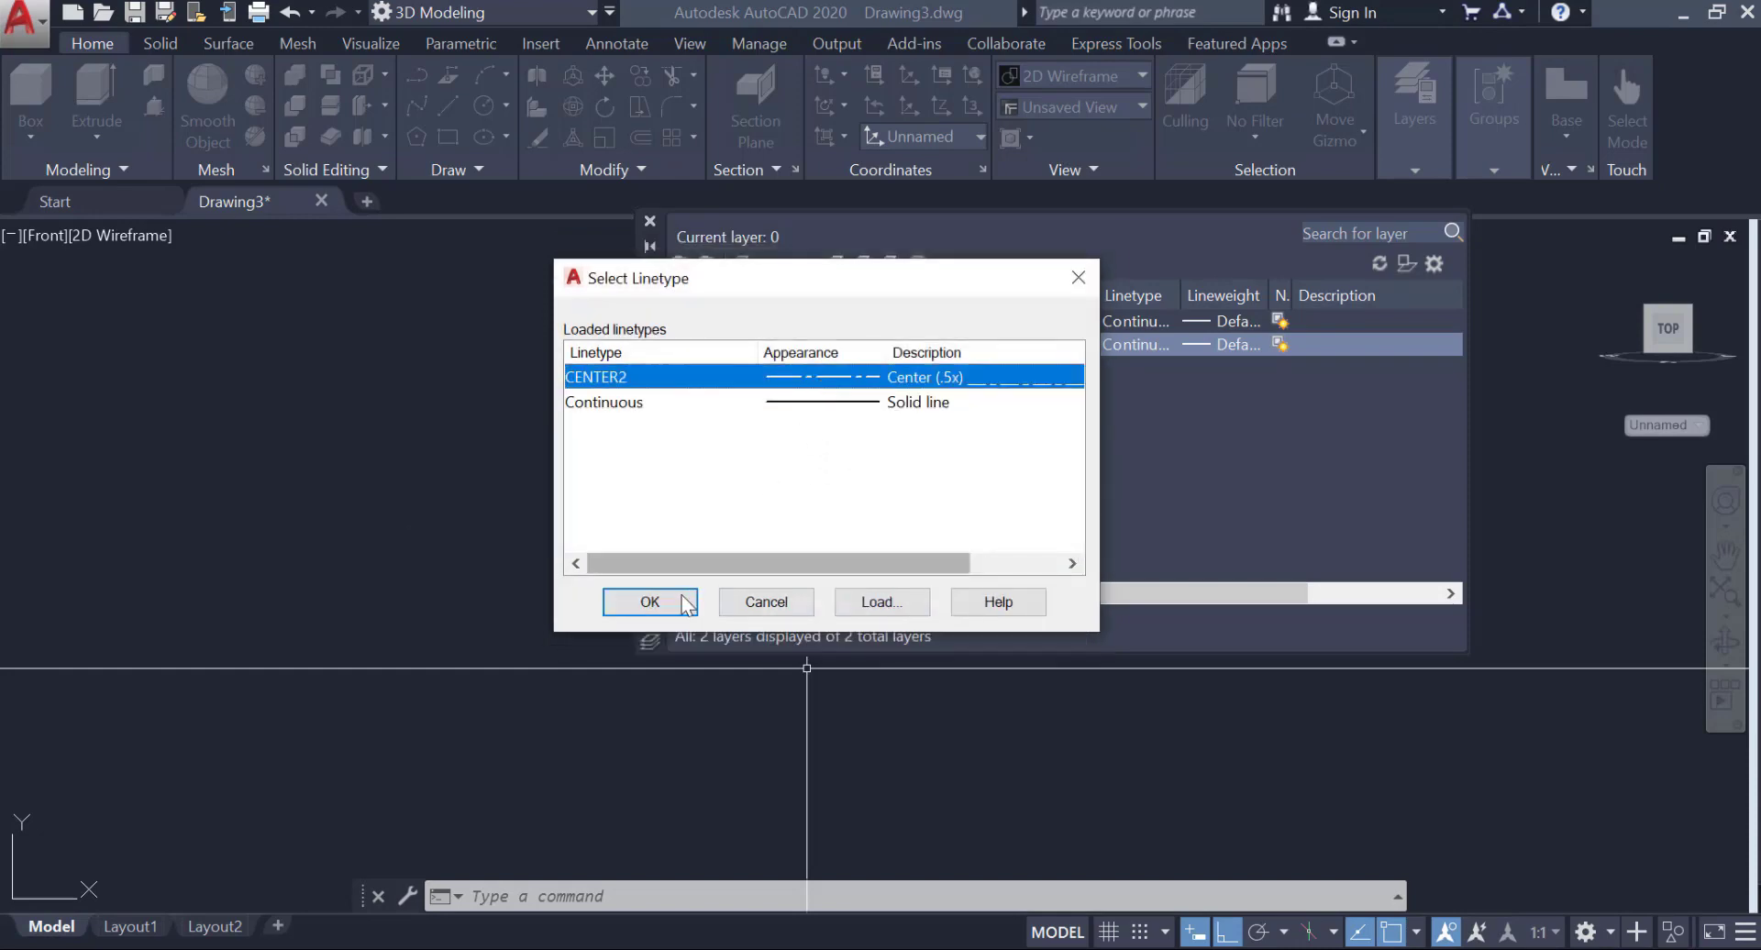
pyautogui.click(649, 602)
# Add a Dimensions layer coloured green and close the Layer Properties Manager
pyautogui.click(835, 264)
pyautogui.write('Dimensions')
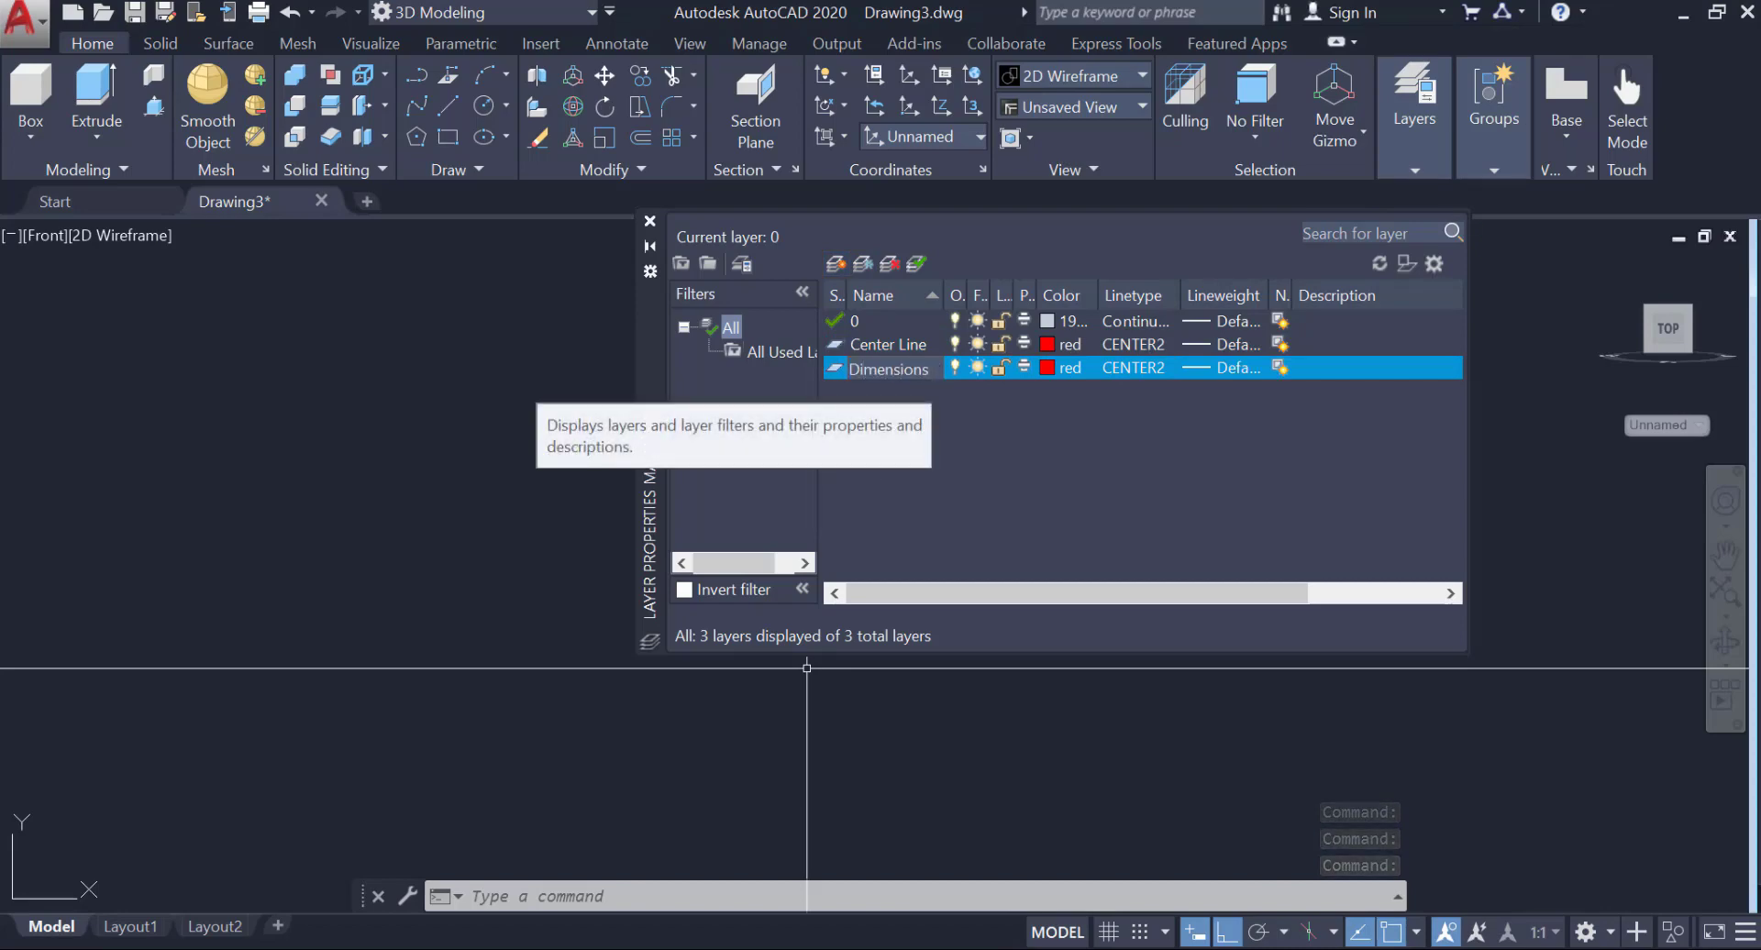
pyautogui.click(1045, 368)
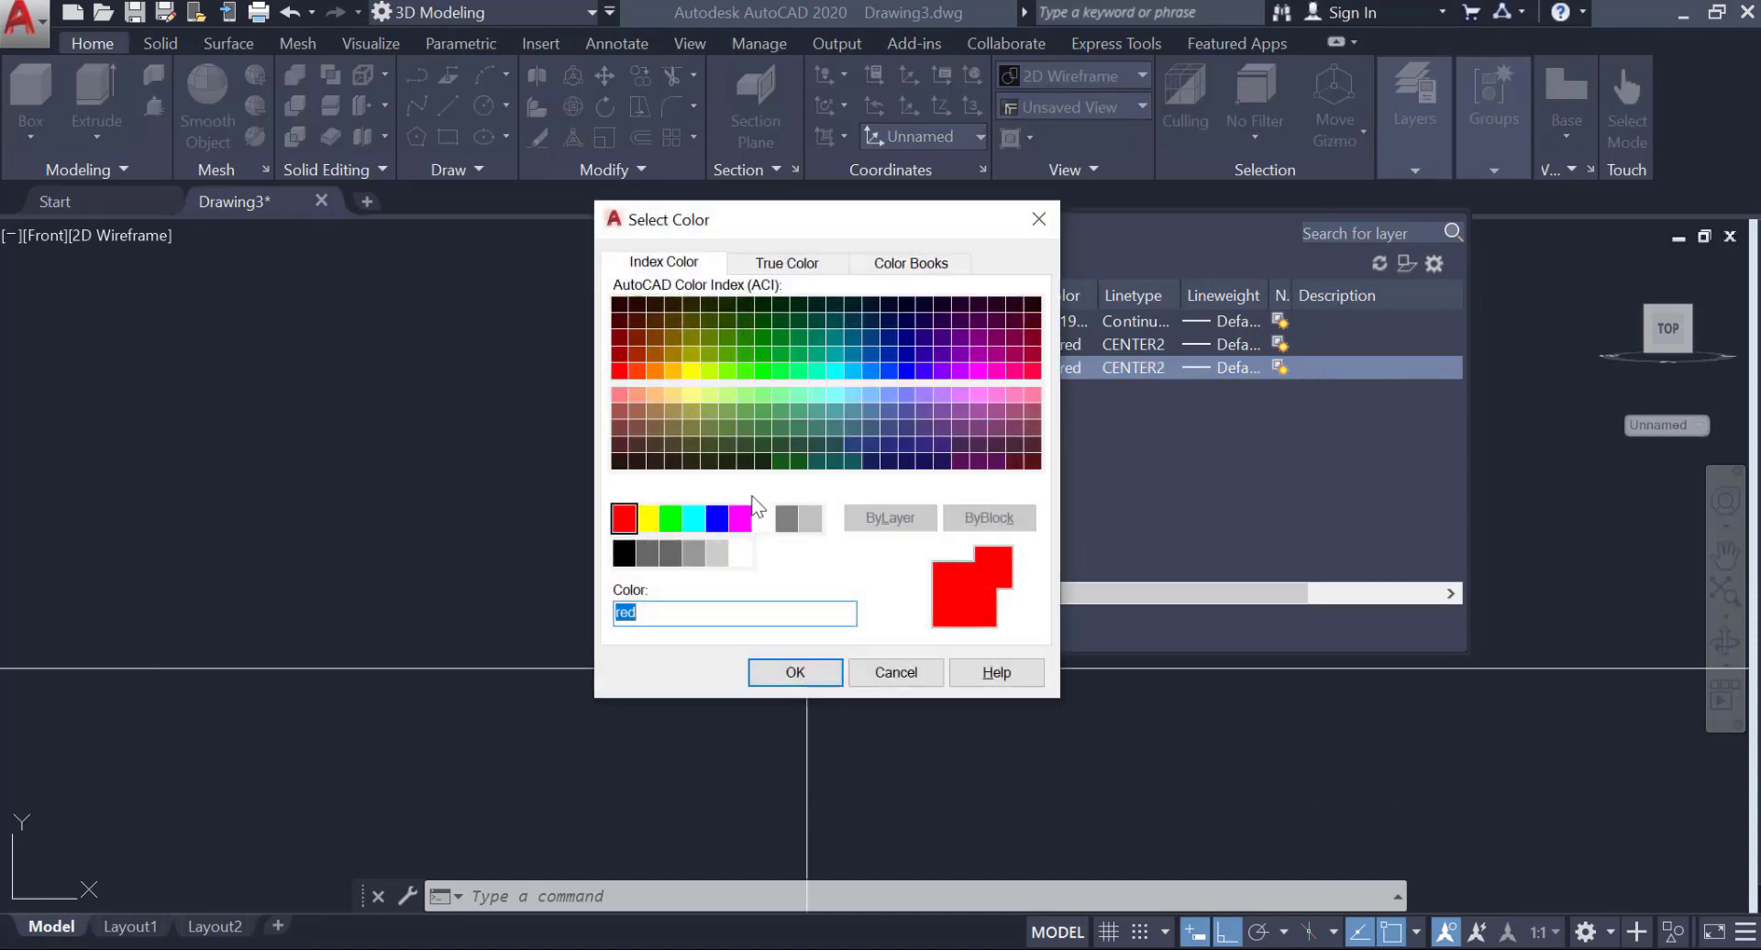
pyautogui.click(671, 521)
pyautogui.click(798, 672)
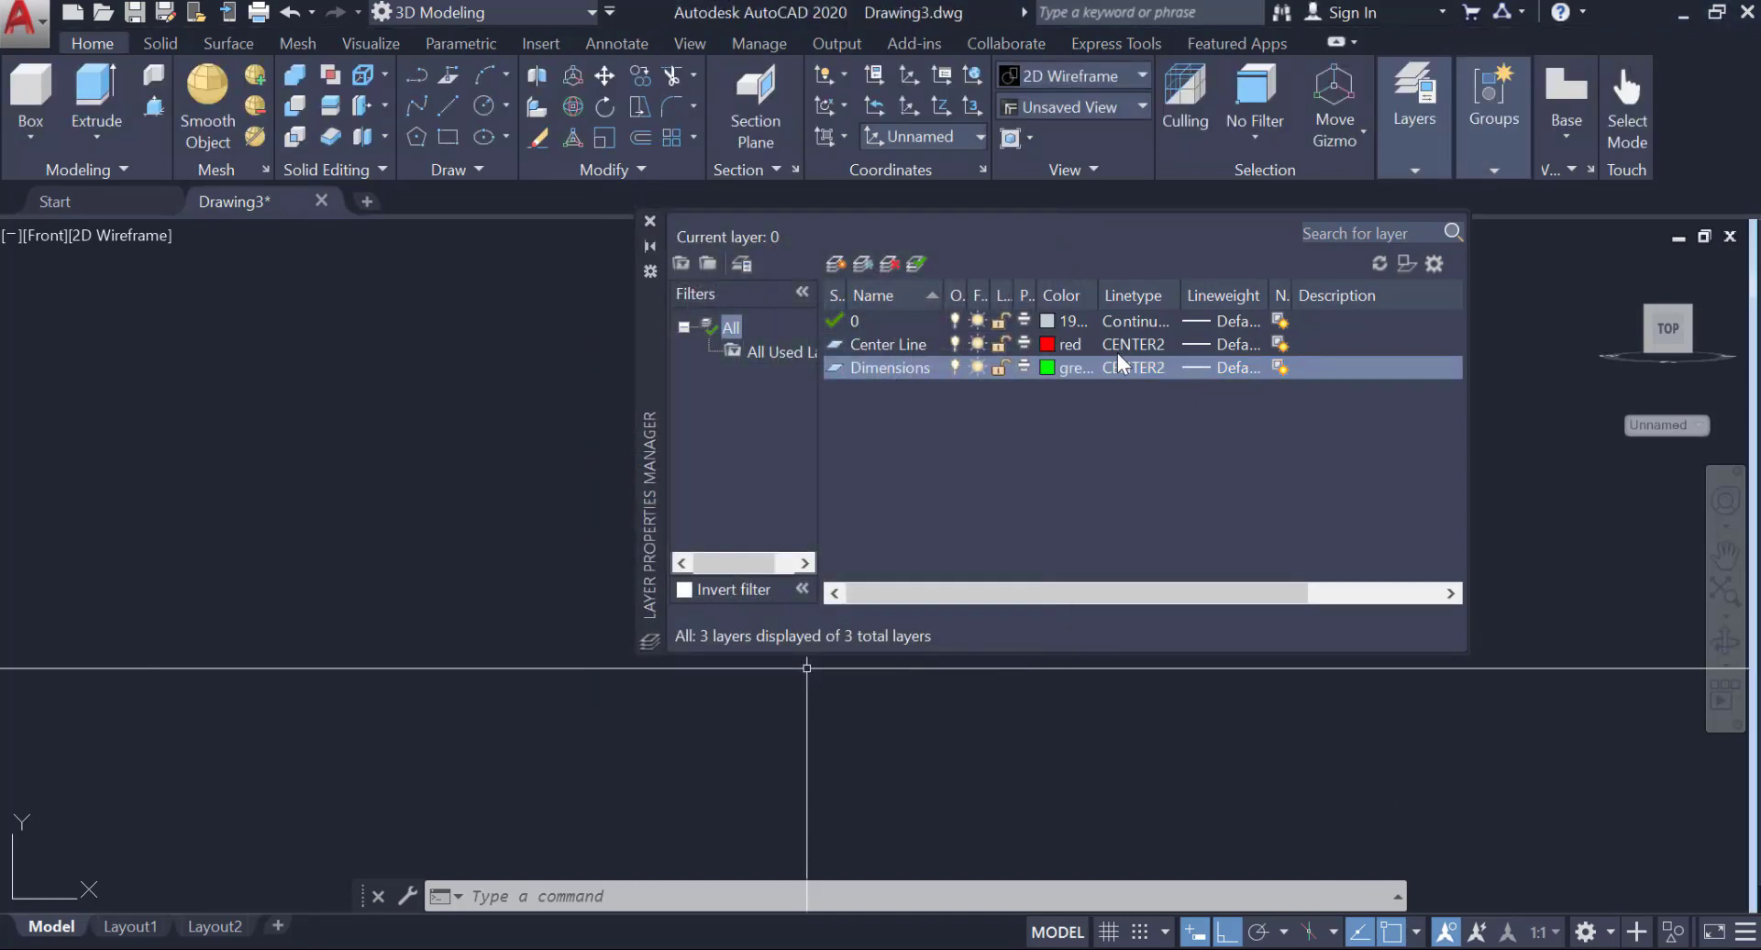
pyautogui.click(650, 221)
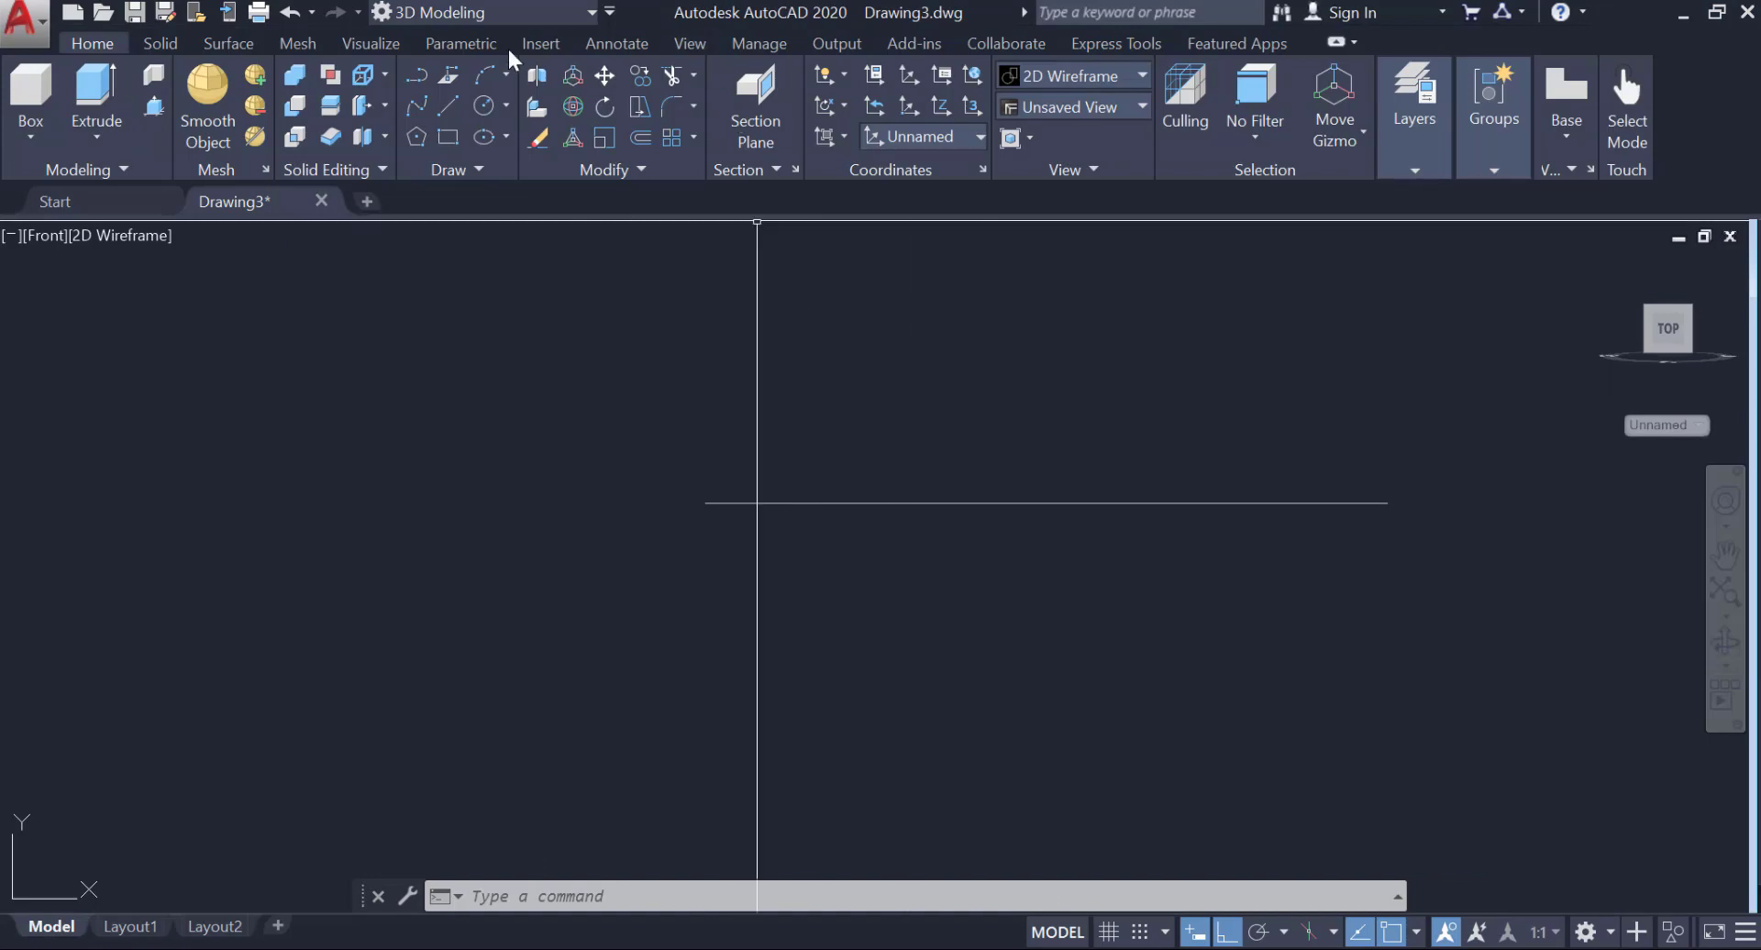
# With Polar Tracking on, draw a 55-long line at 105° from the horizontal line's left end
pyautogui.click(452, 107)
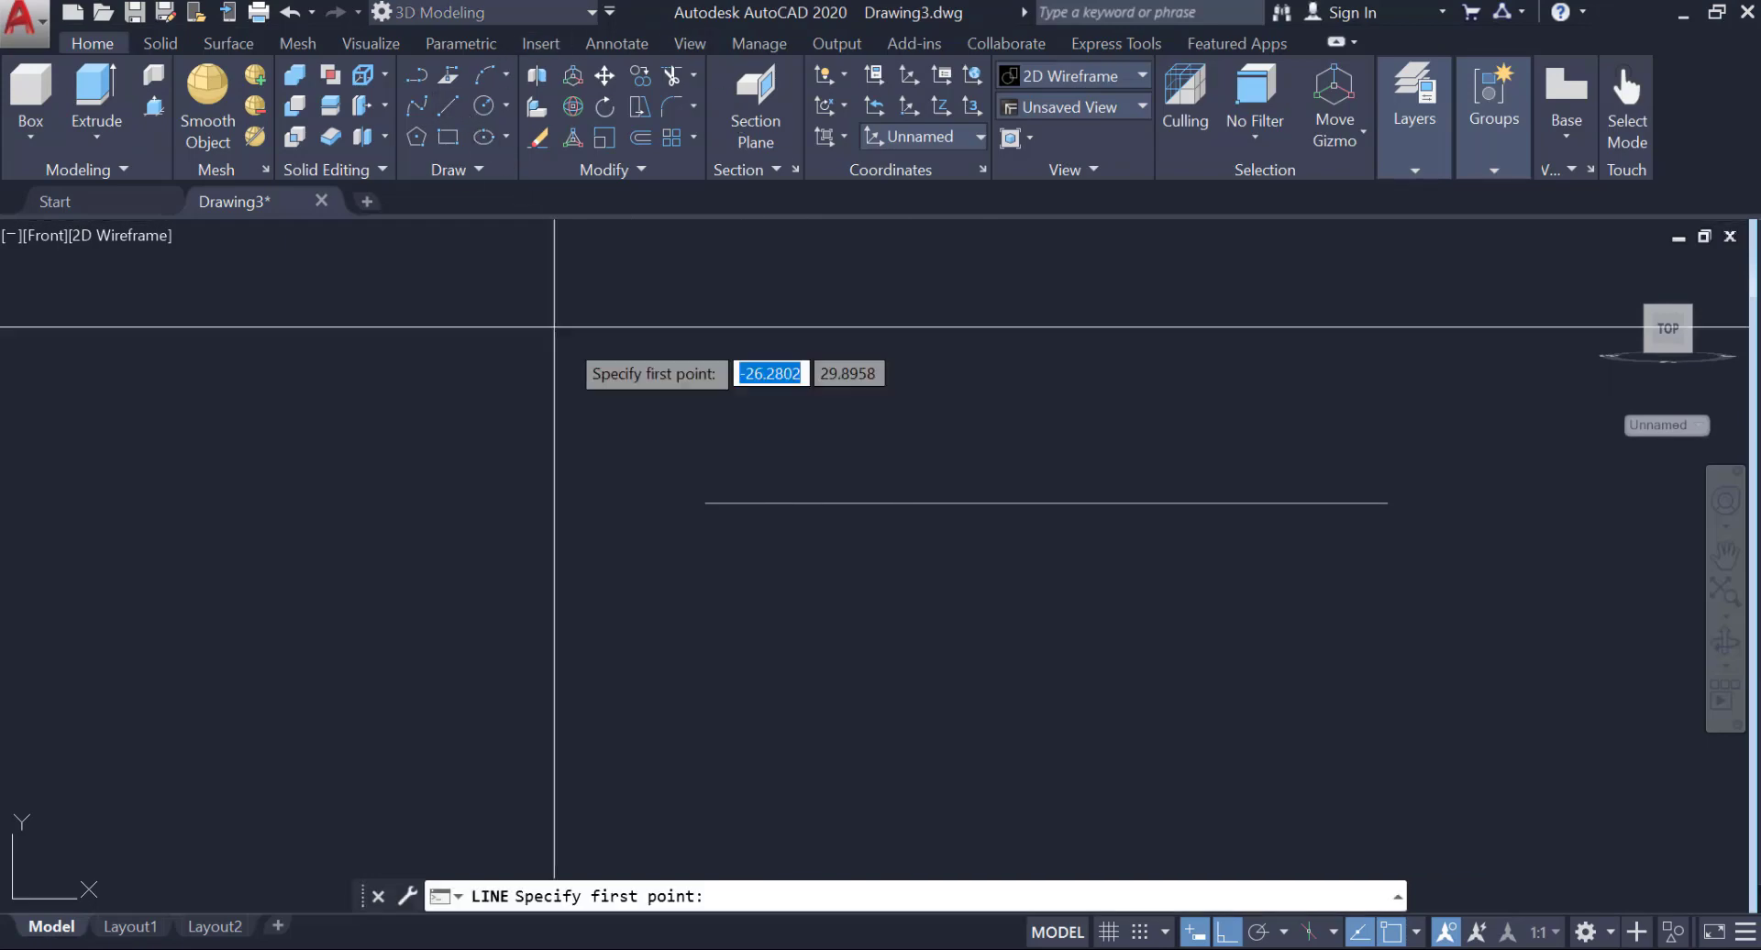
pyautogui.click(705, 503)
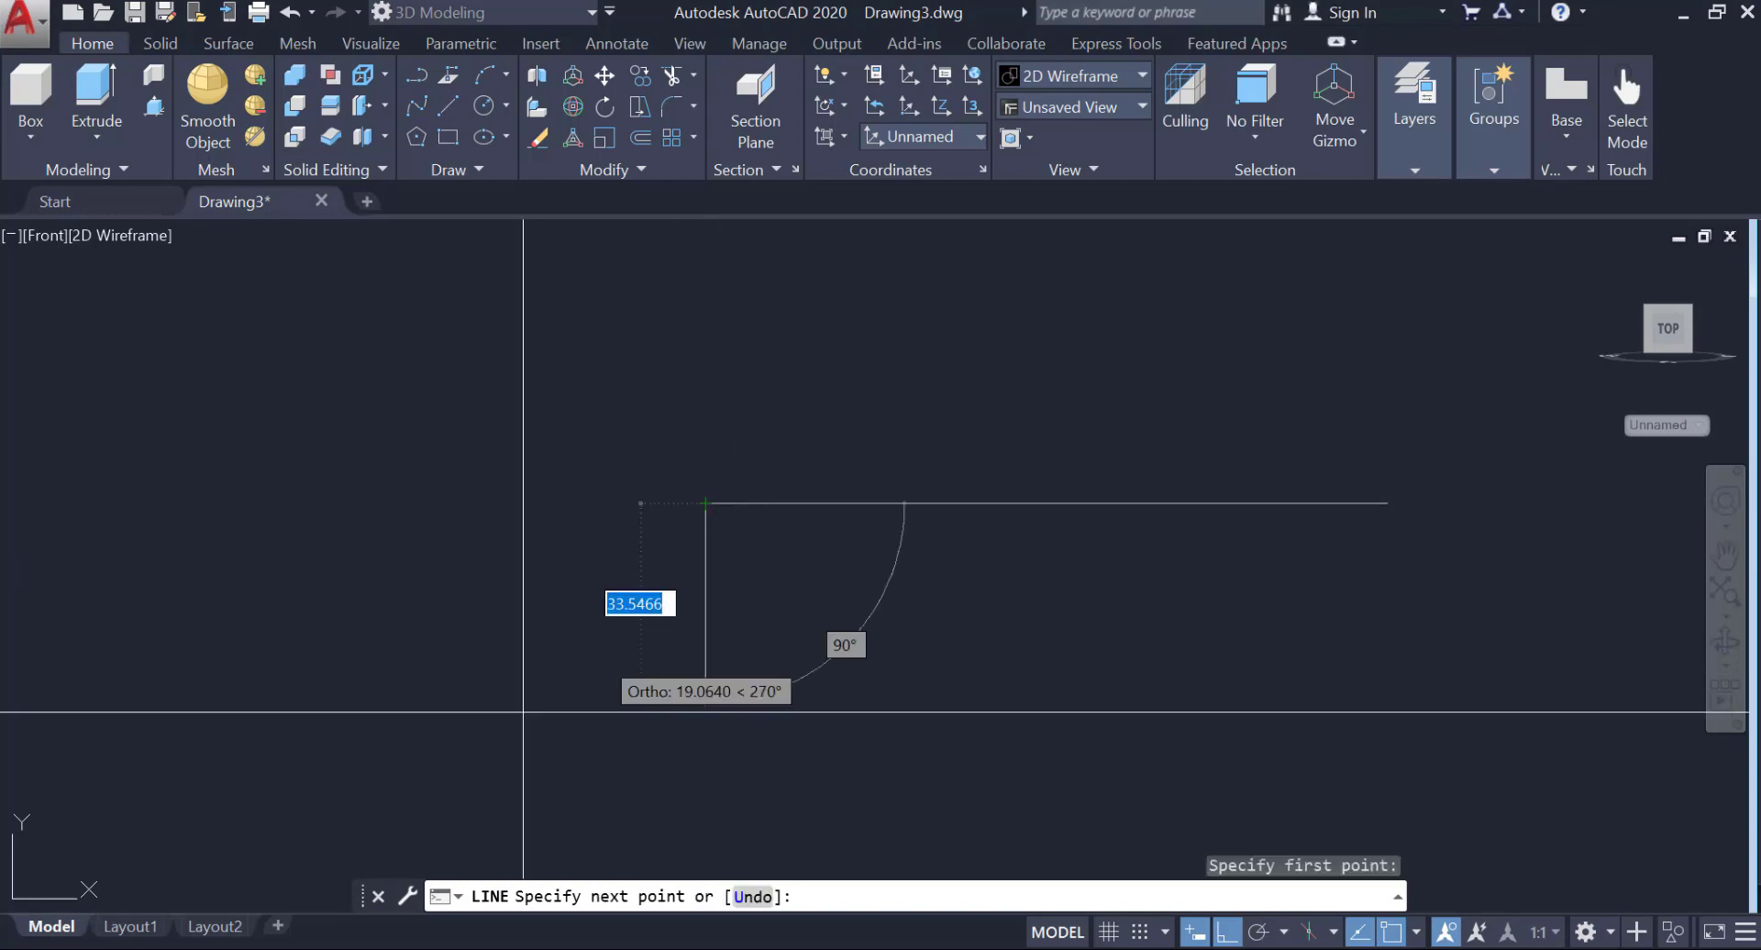
pyautogui.click(1263, 938)
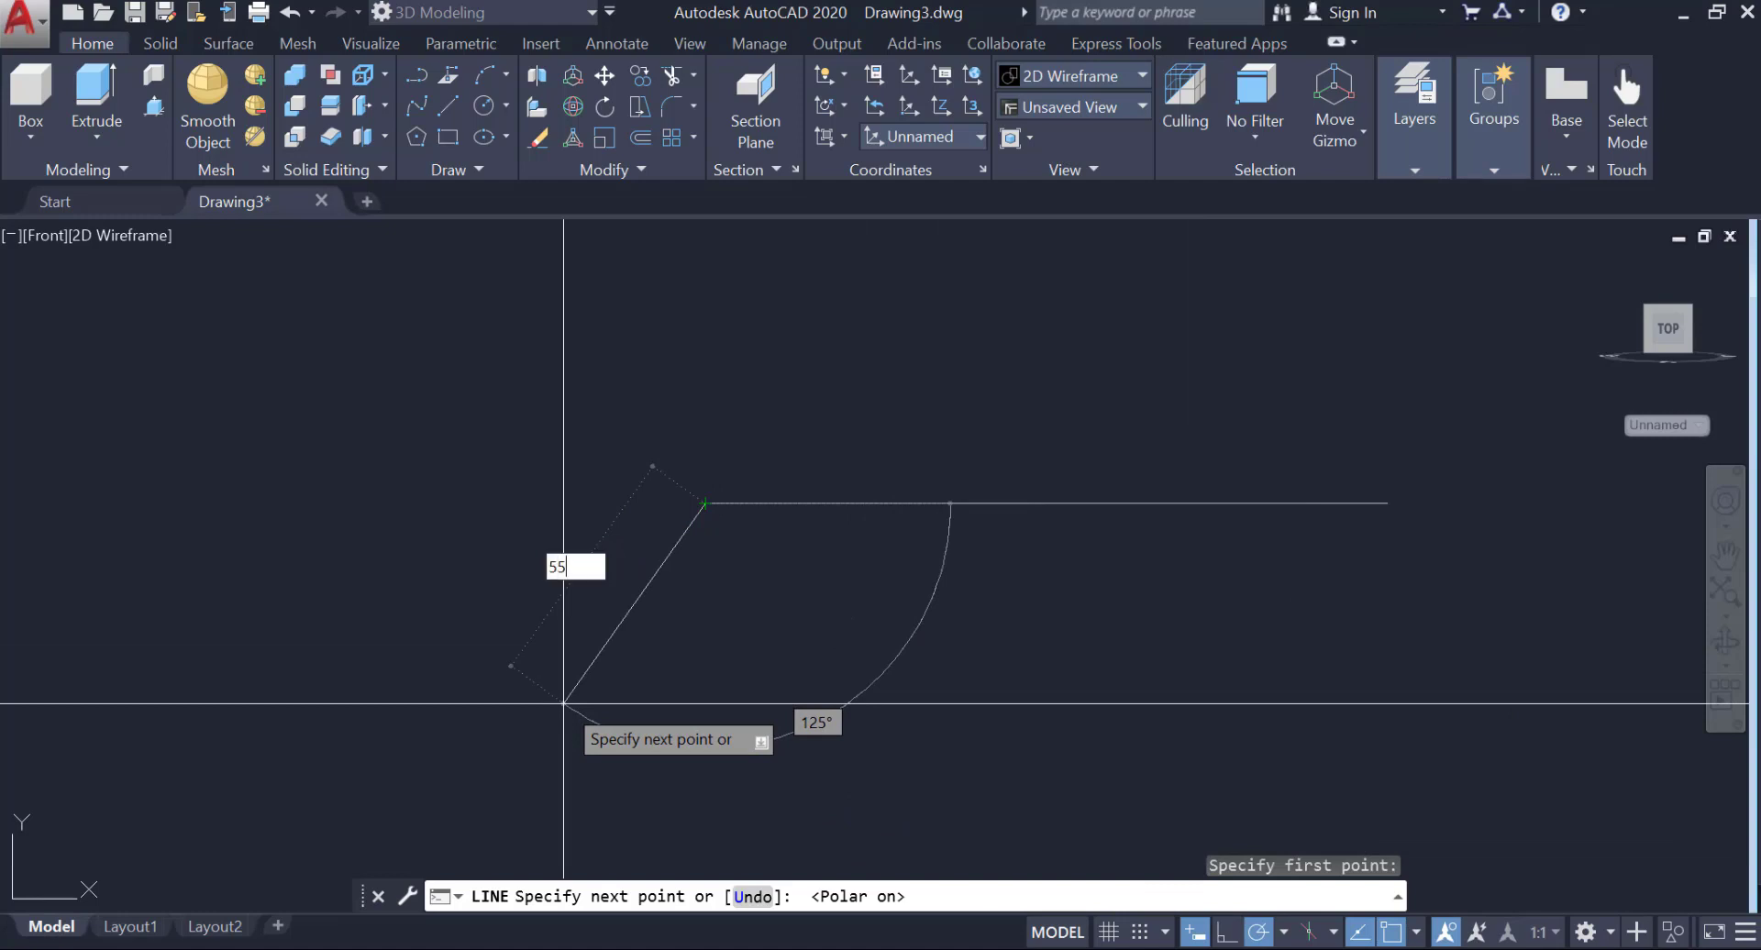
pyautogui.press('Tab')
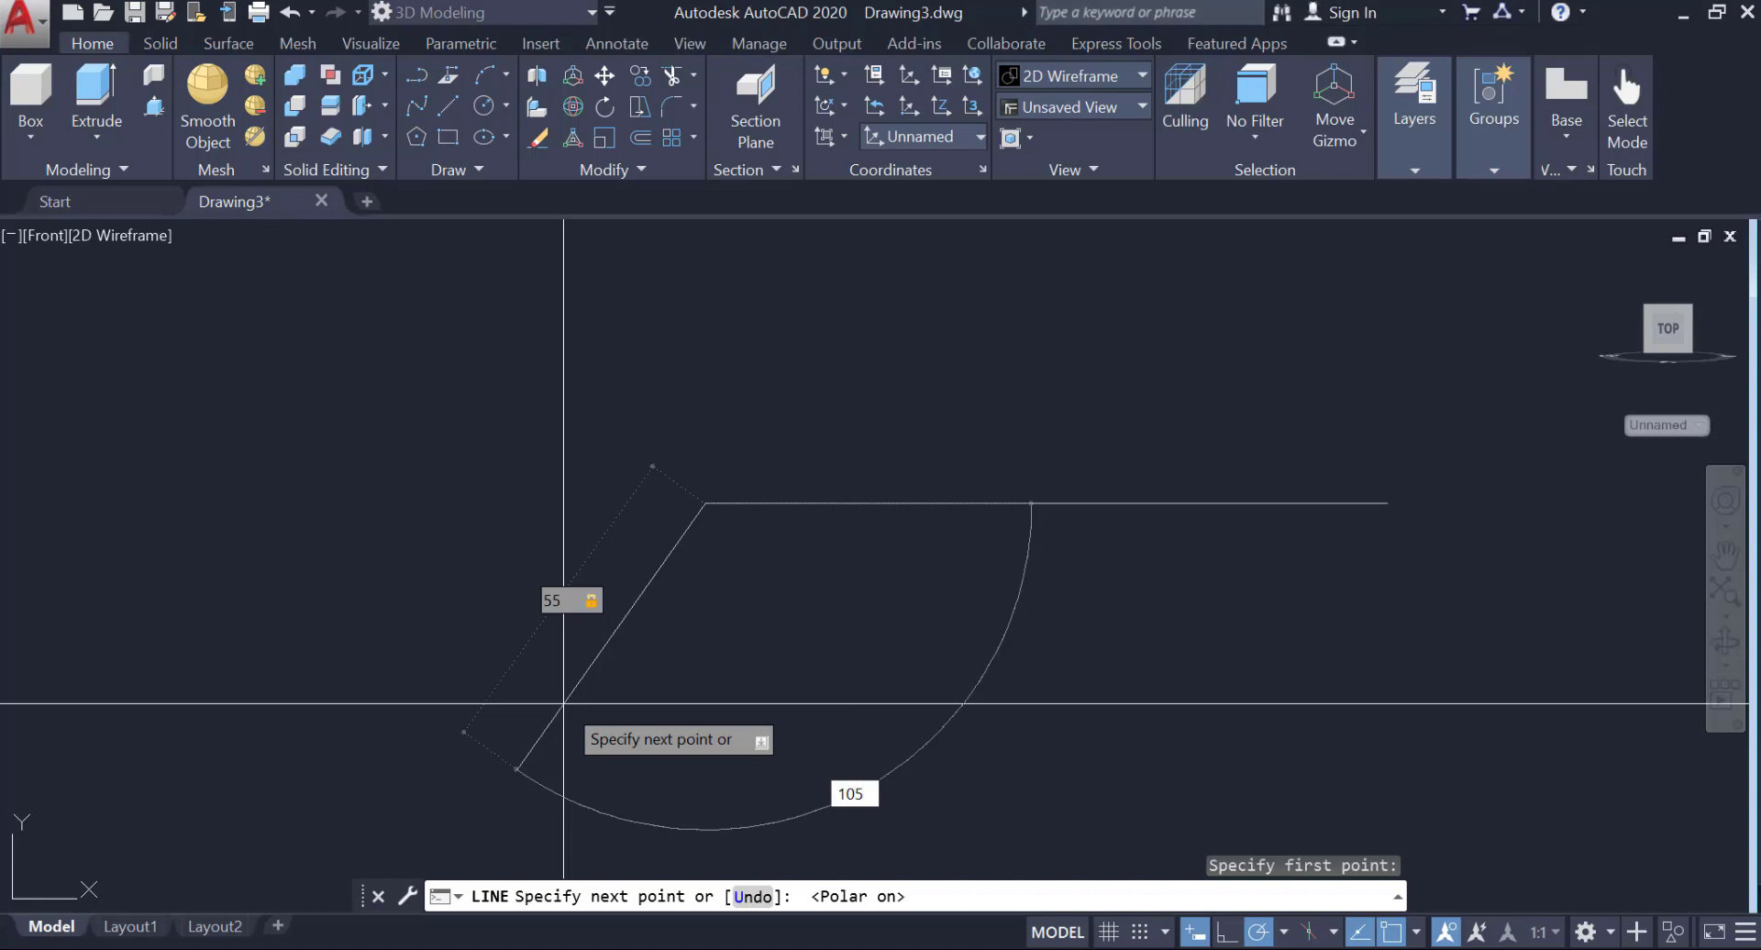
pyautogui.press('Return')
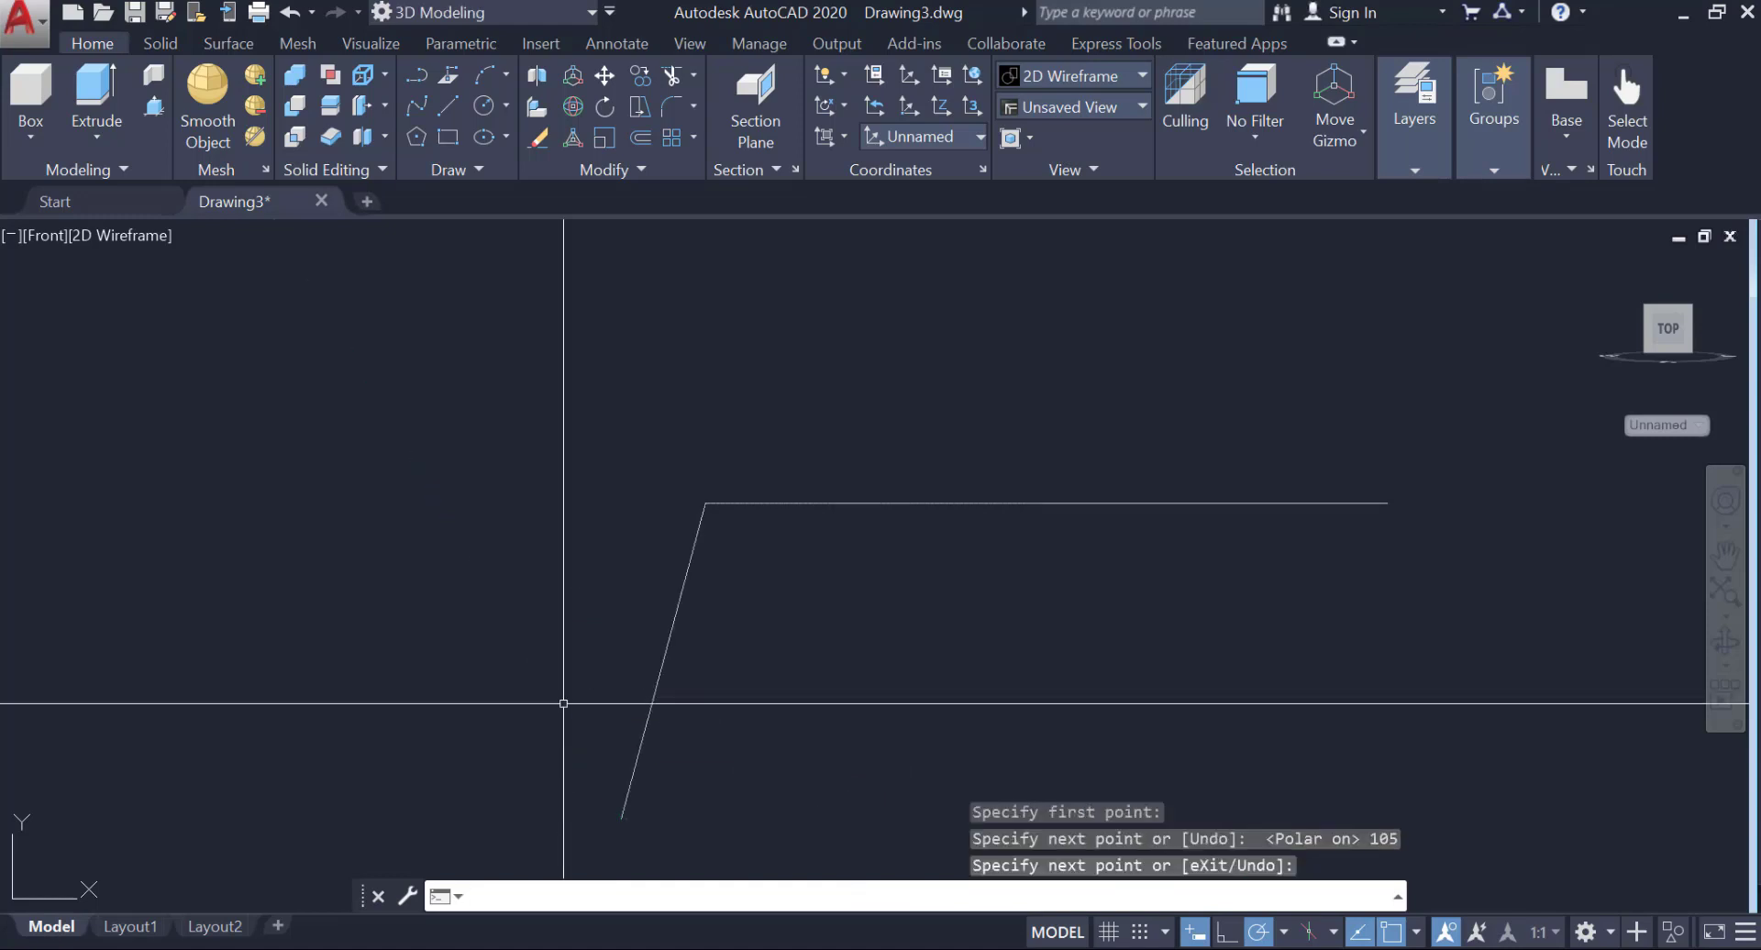
pyautogui.press('Return')
# Draw a 25-long line from the lower end of the slanted leg
pyautogui.click(444, 114)
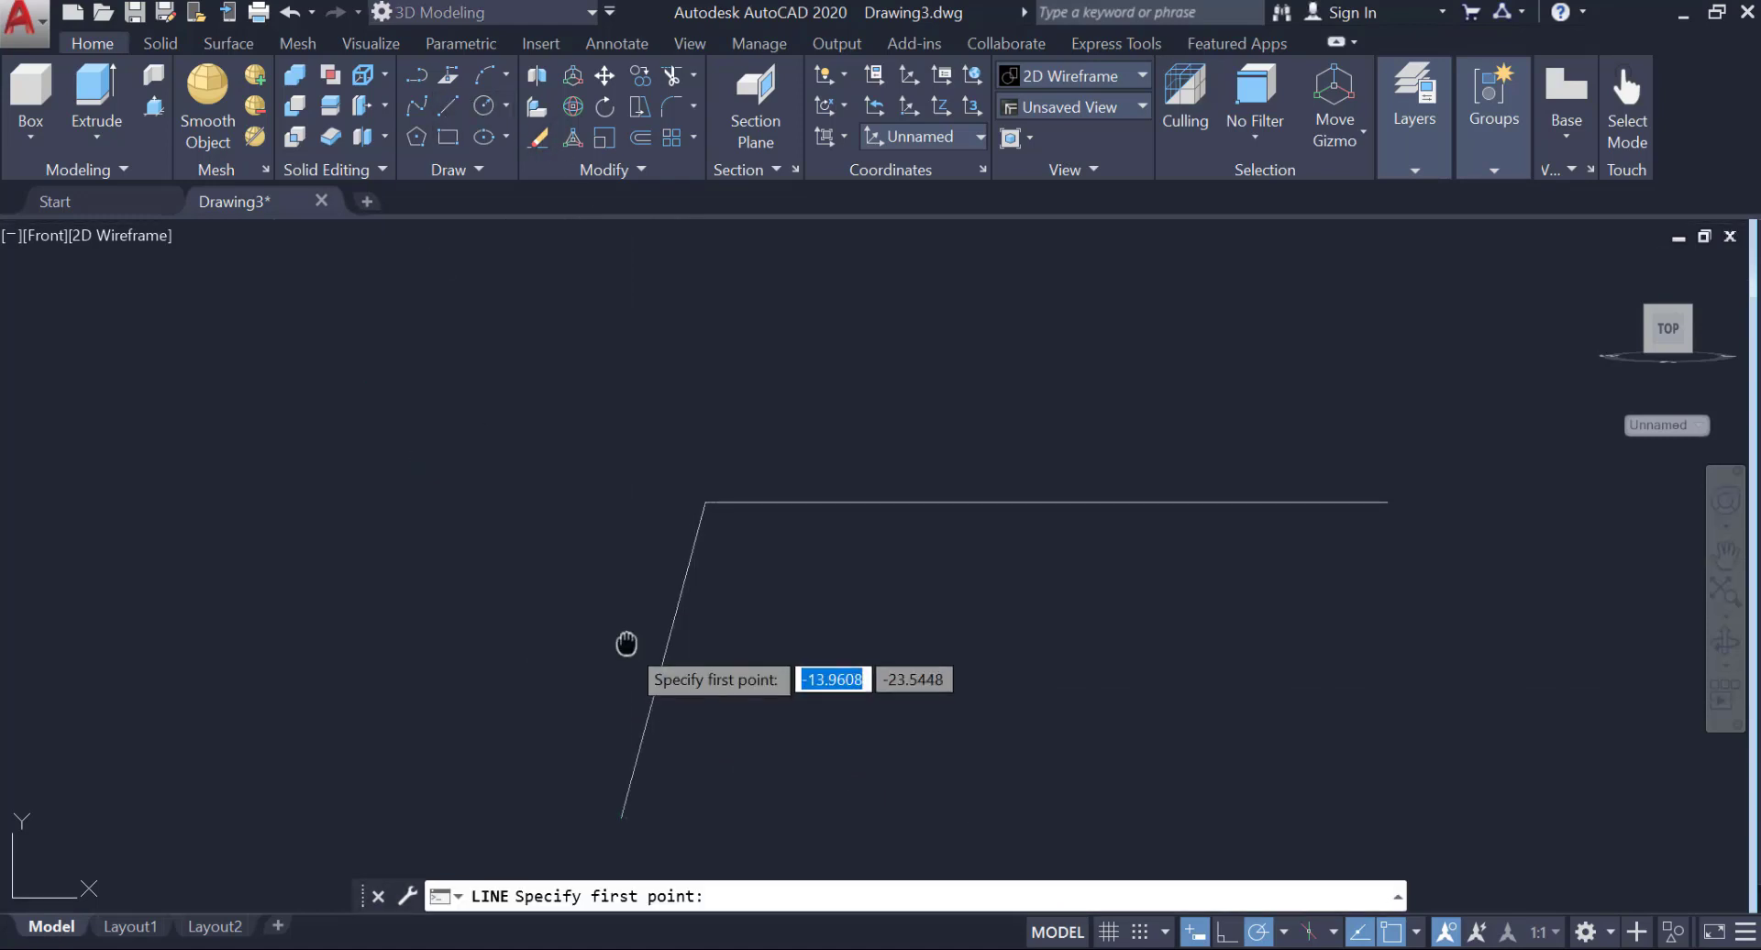
pyautogui.moveTo(624, 819); pyautogui.dragTo(628, 688, button='middle')
pyautogui.click(628, 686)
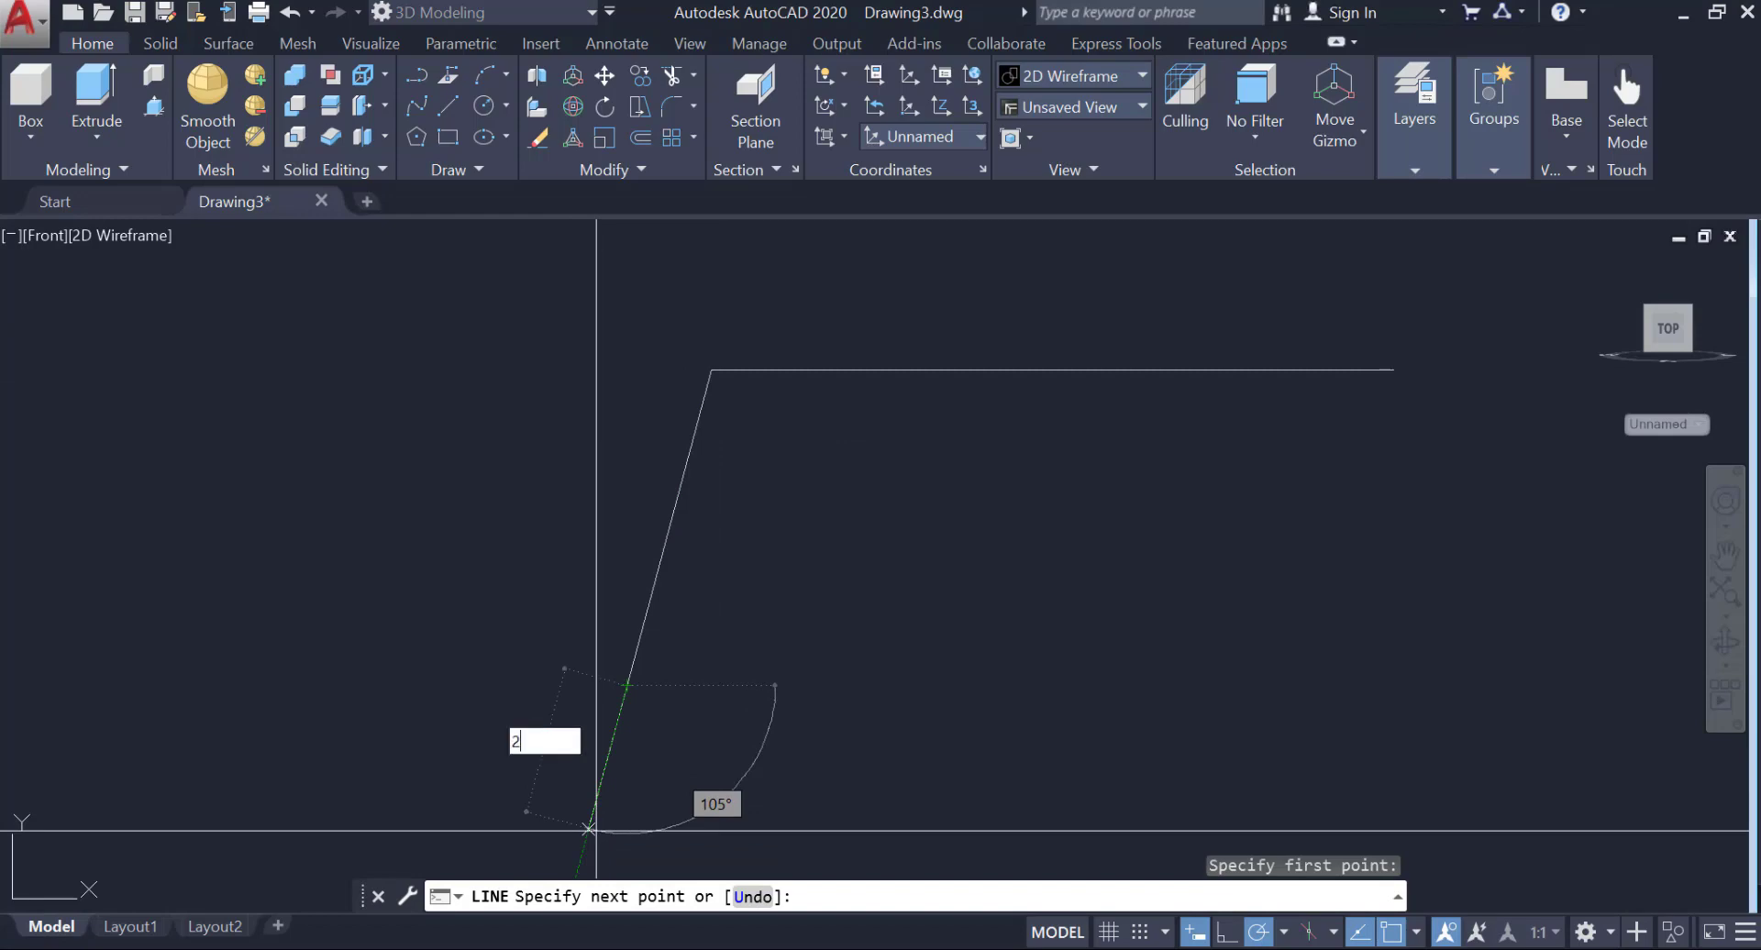
pyautogui.press('Return')
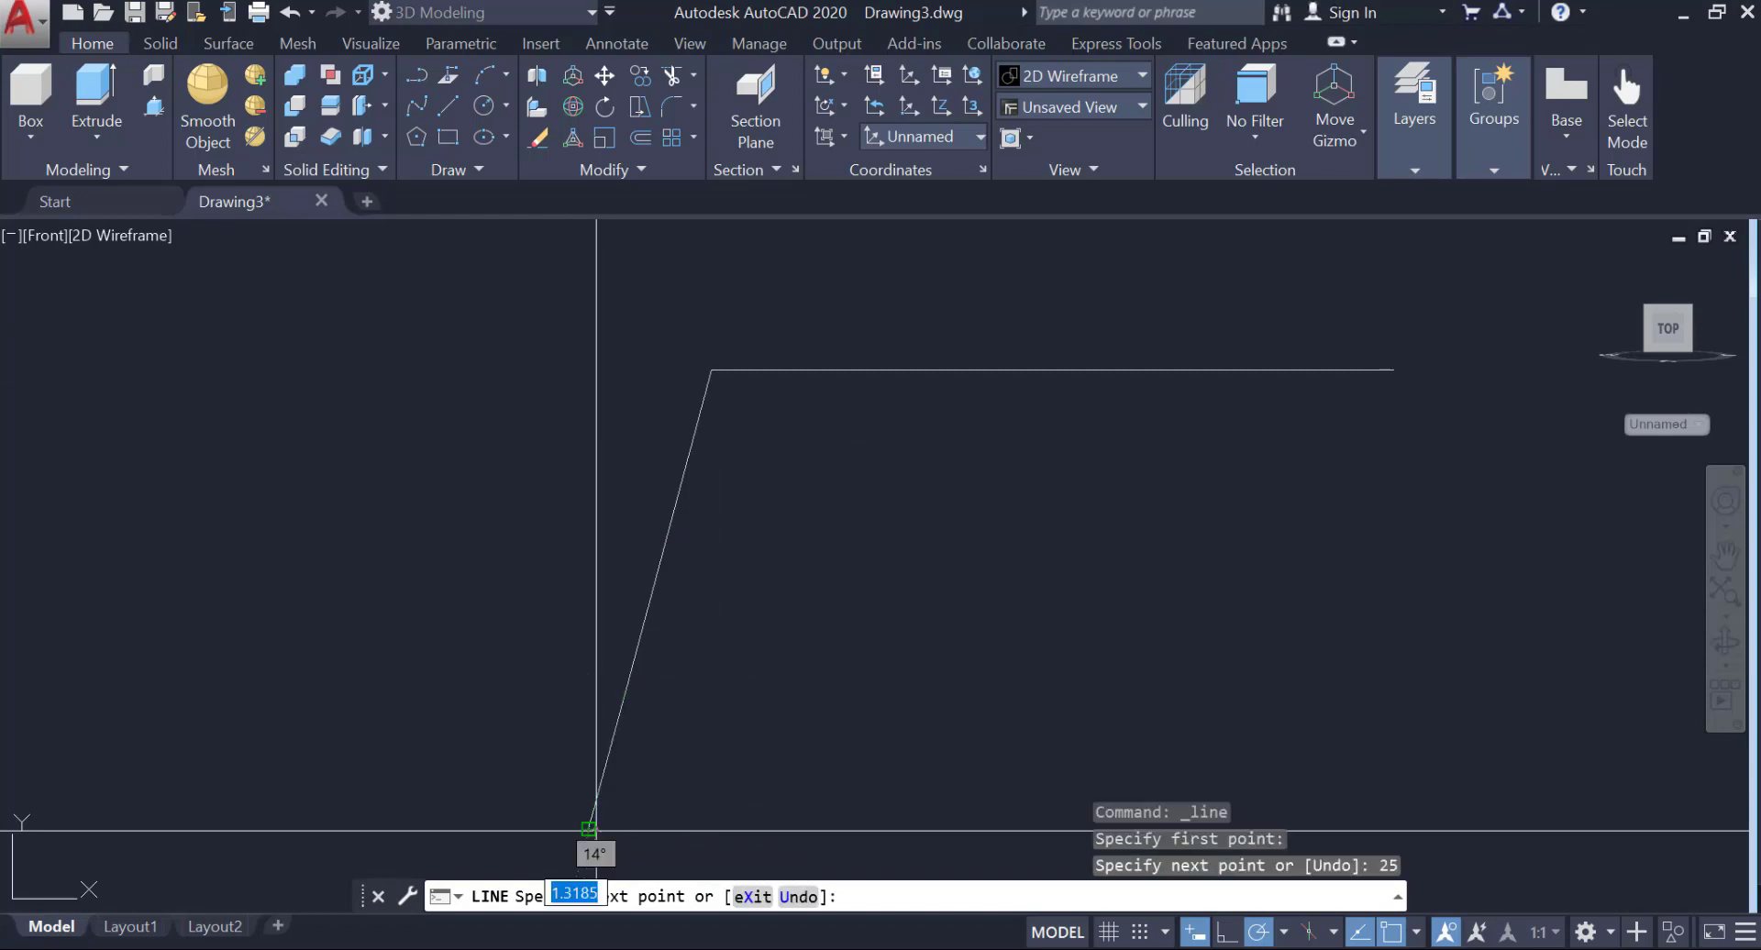
pyautogui.press('Escape')
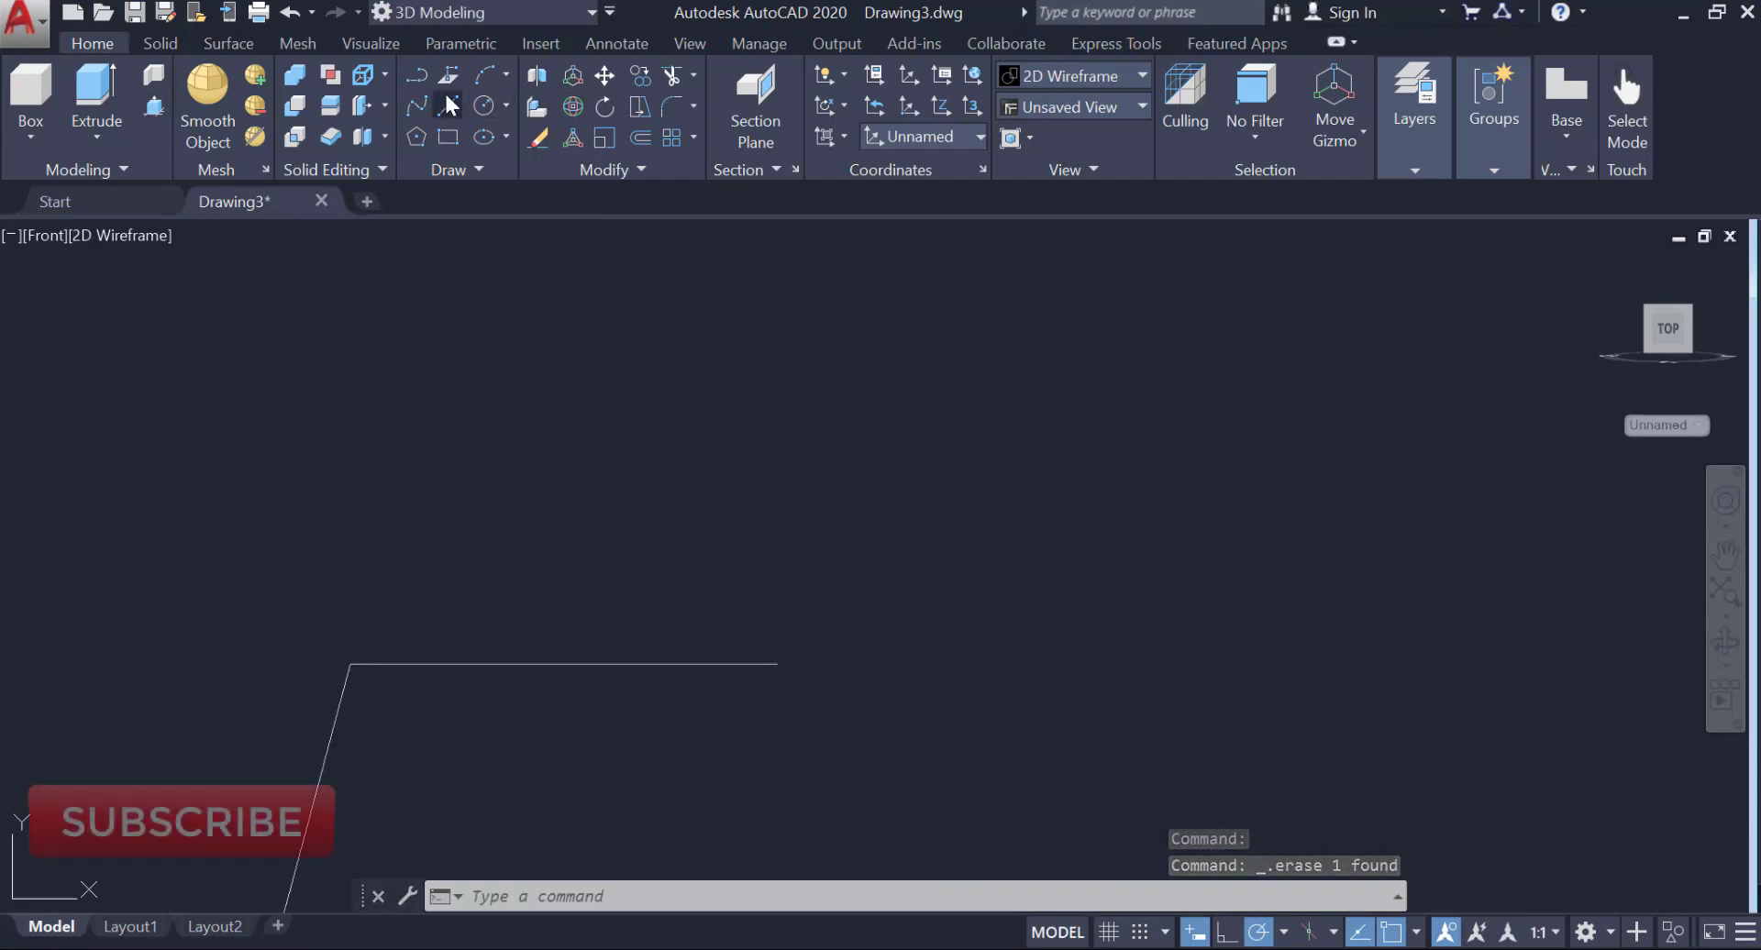
# Draw a 70-long line rising at 60° from the horizontal line's right end
pyautogui.click(448, 105)
pyautogui.click(776, 663)
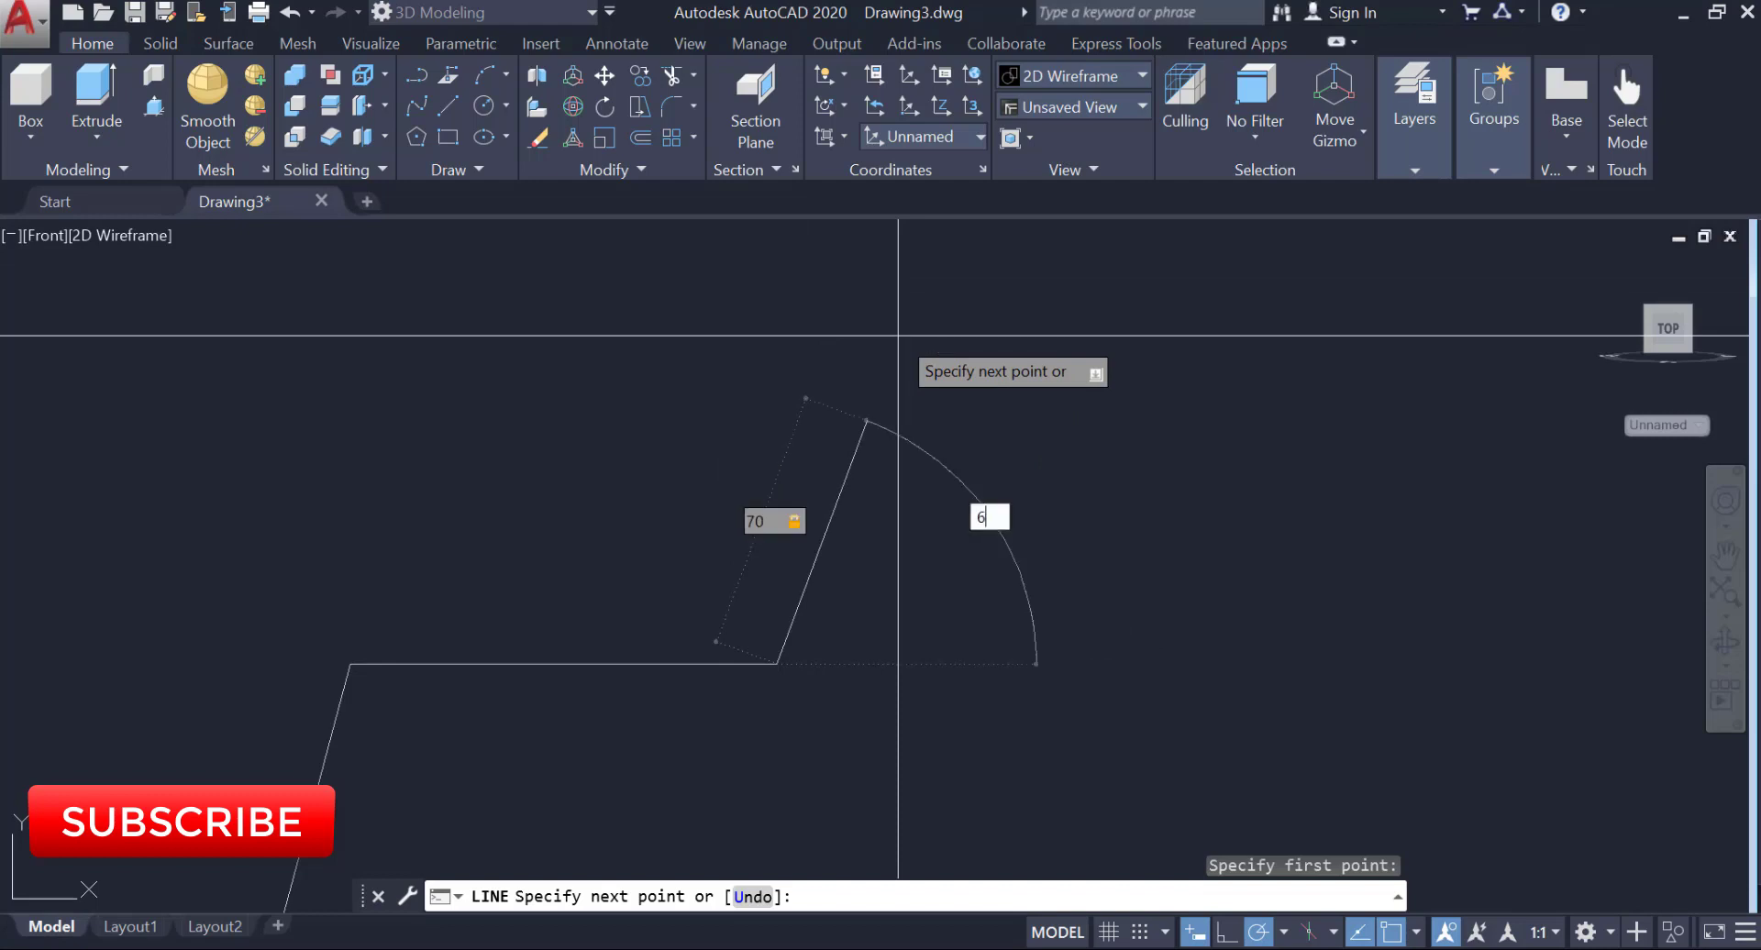
pyautogui.press('Return')
pyautogui.press('Return')
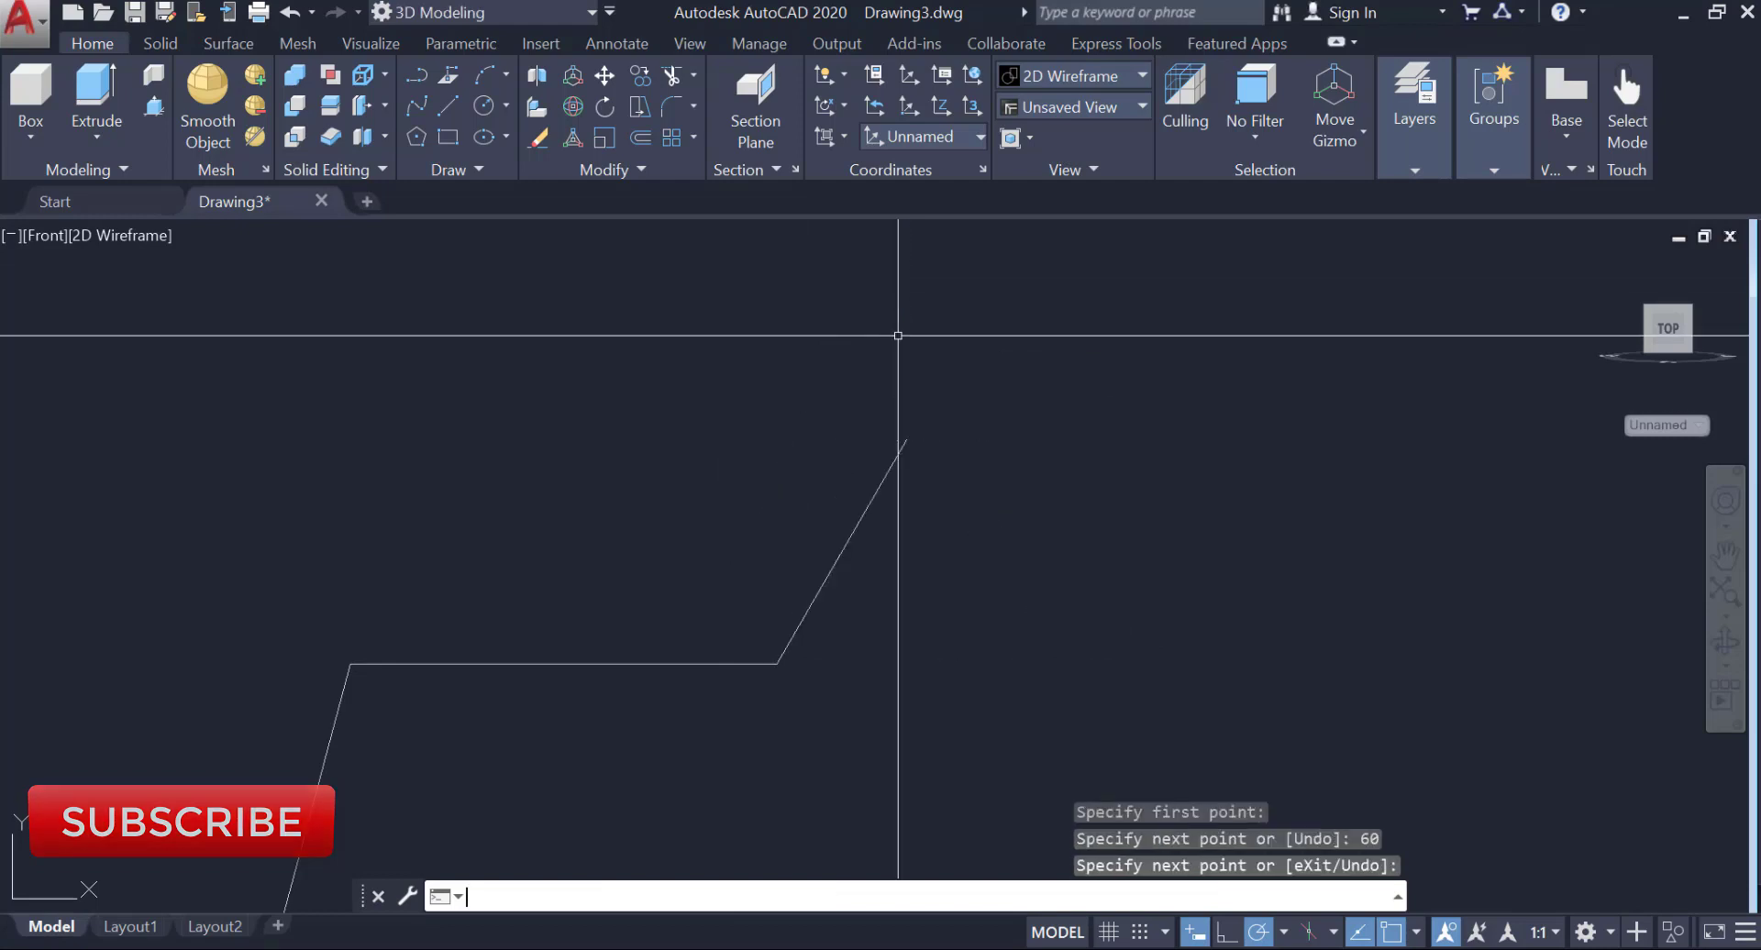
pyautogui.scroll(-2, 898, 336)
pyautogui.moveTo(860, 446); pyautogui.dragTo(741, 471, button='middle')
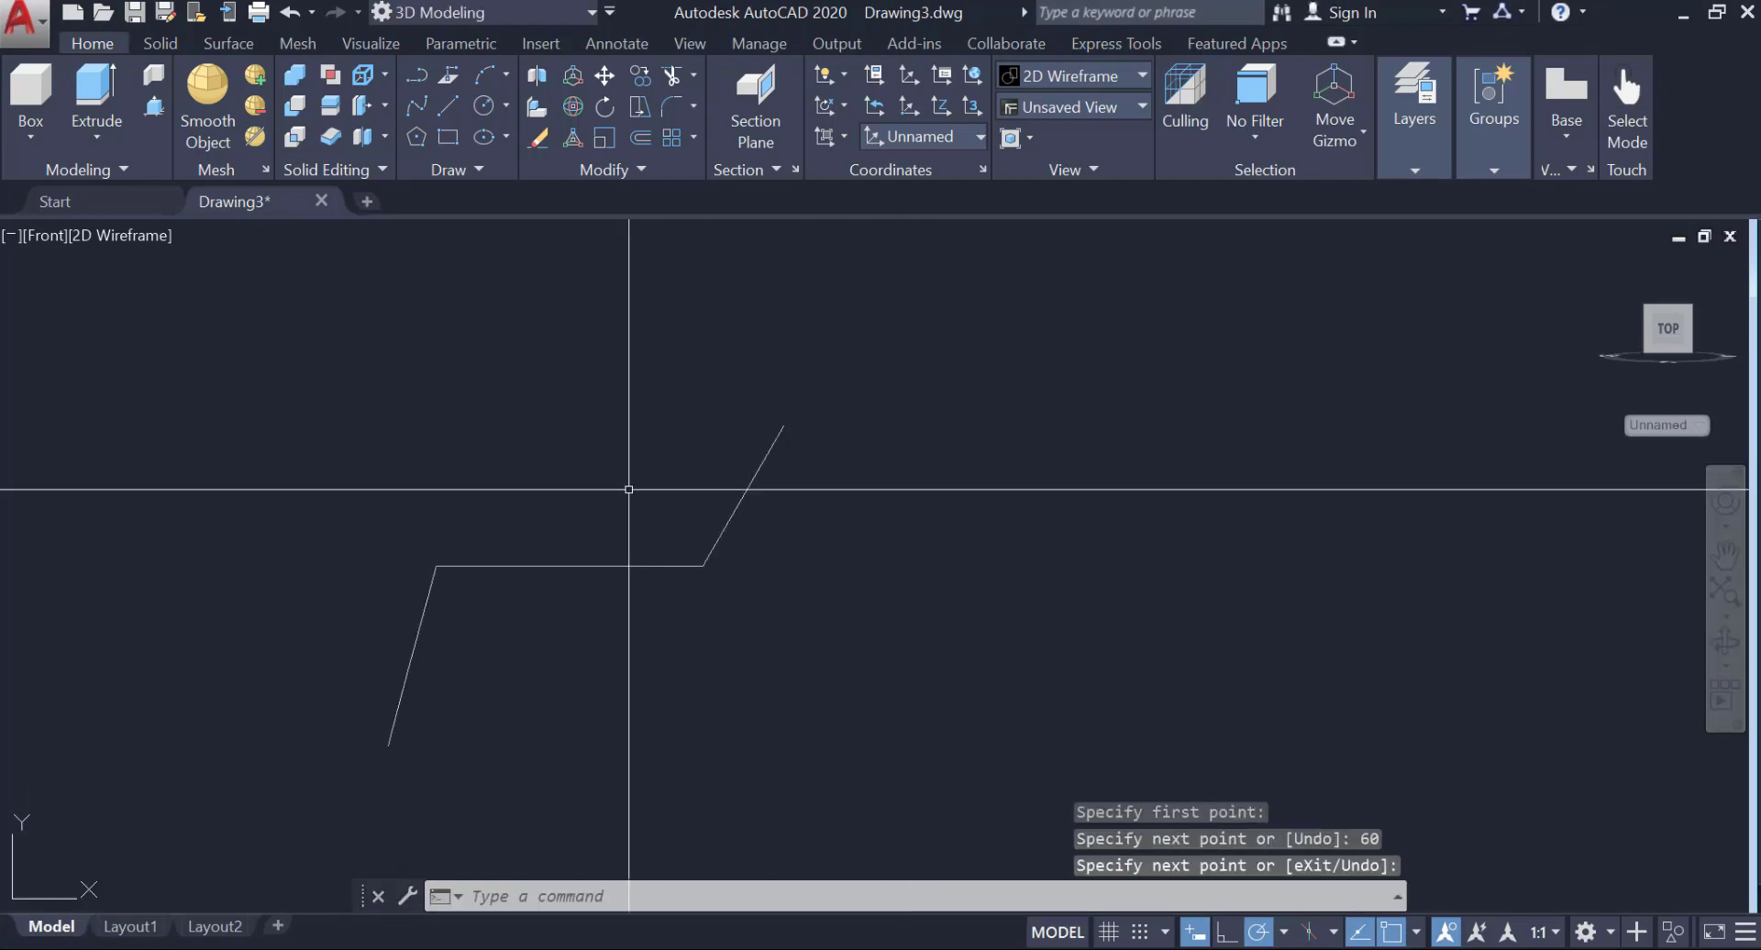
# Extend the rising leg with a 25-long line at 60° from its upper end
pyautogui.click(448, 106)
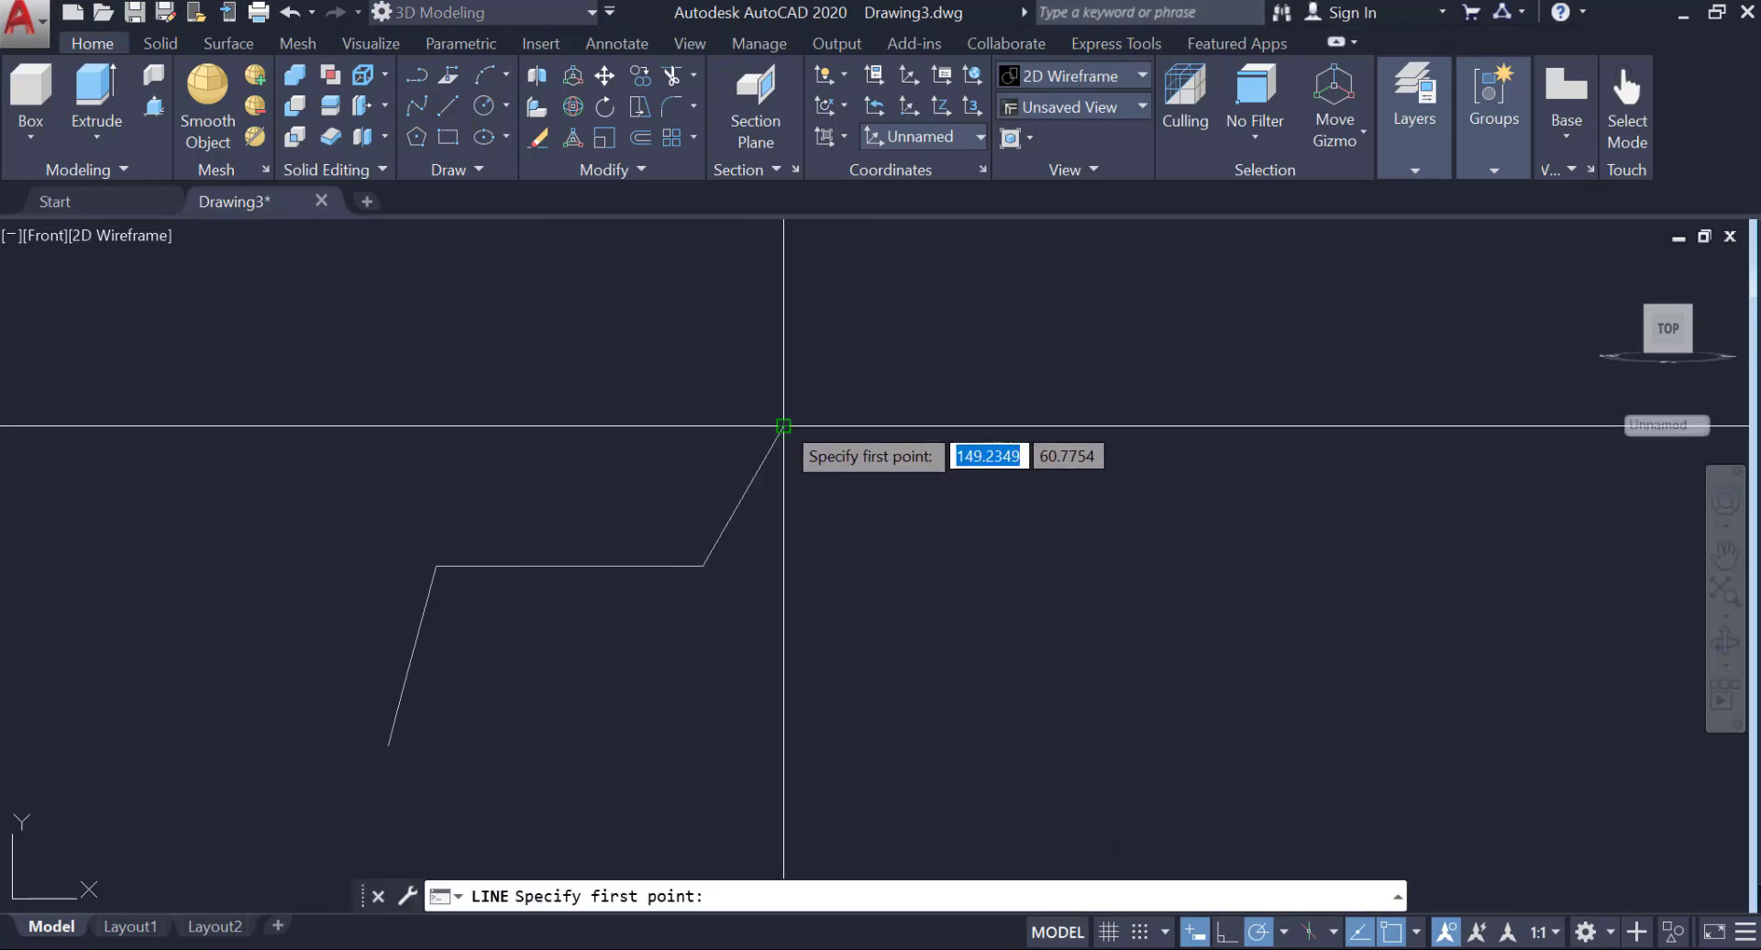
pyautogui.click(703, 566)
pyautogui.click(784, 426)
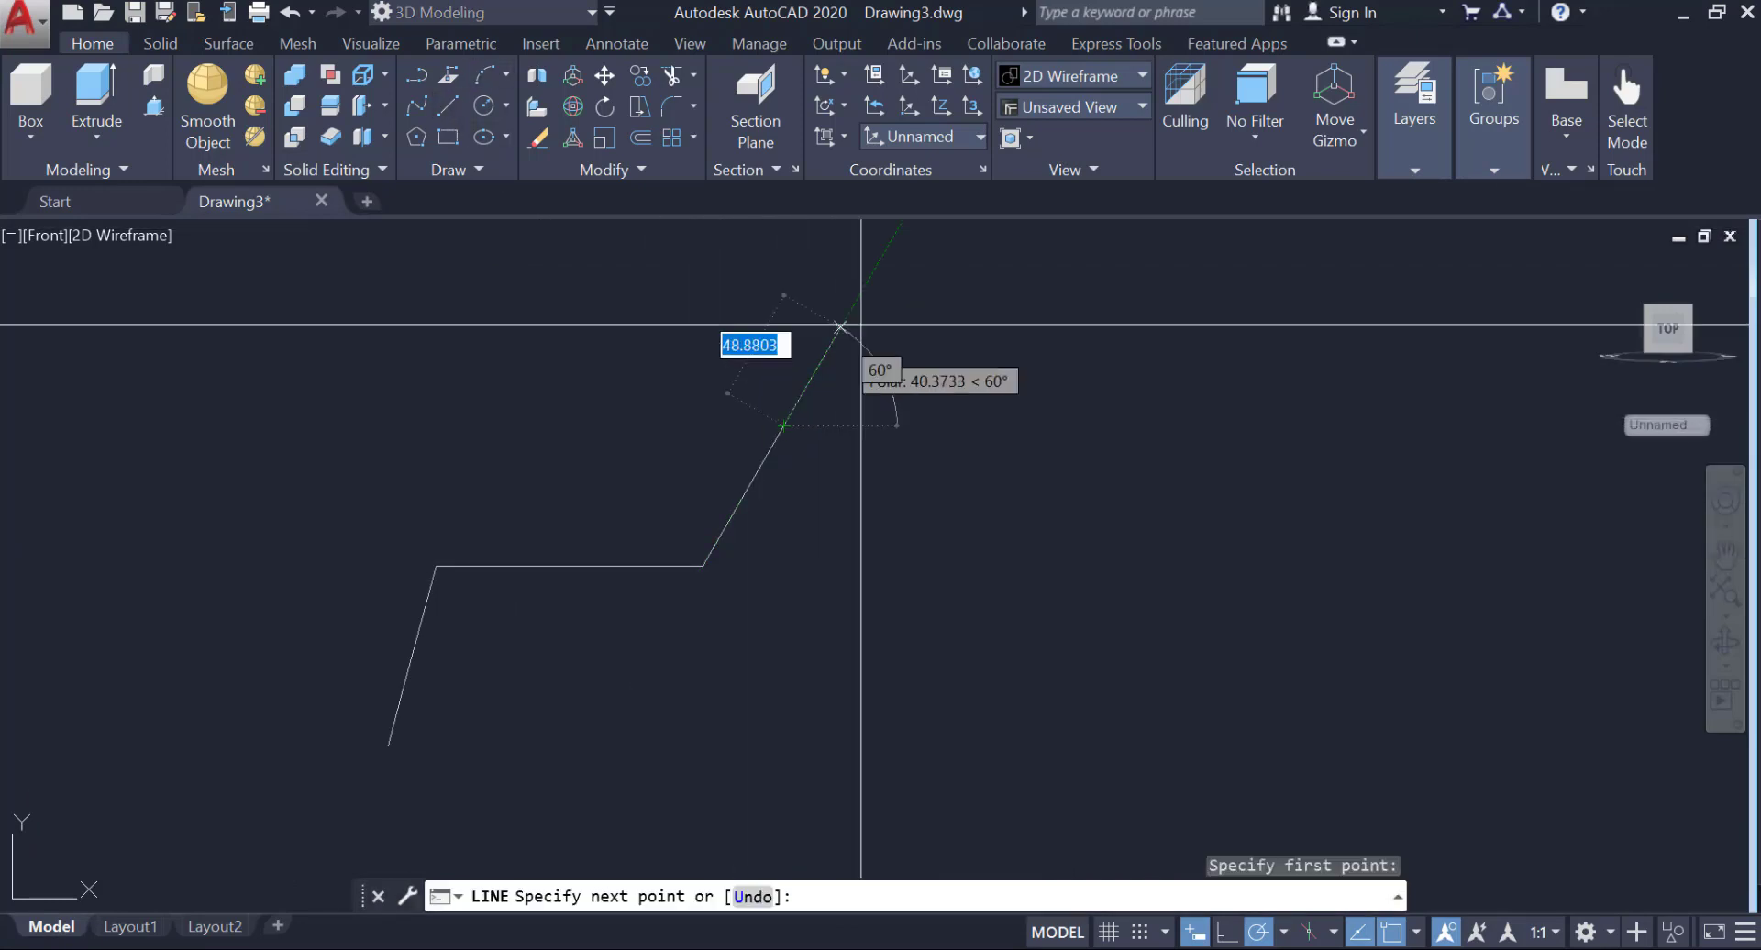
pyautogui.write('25')
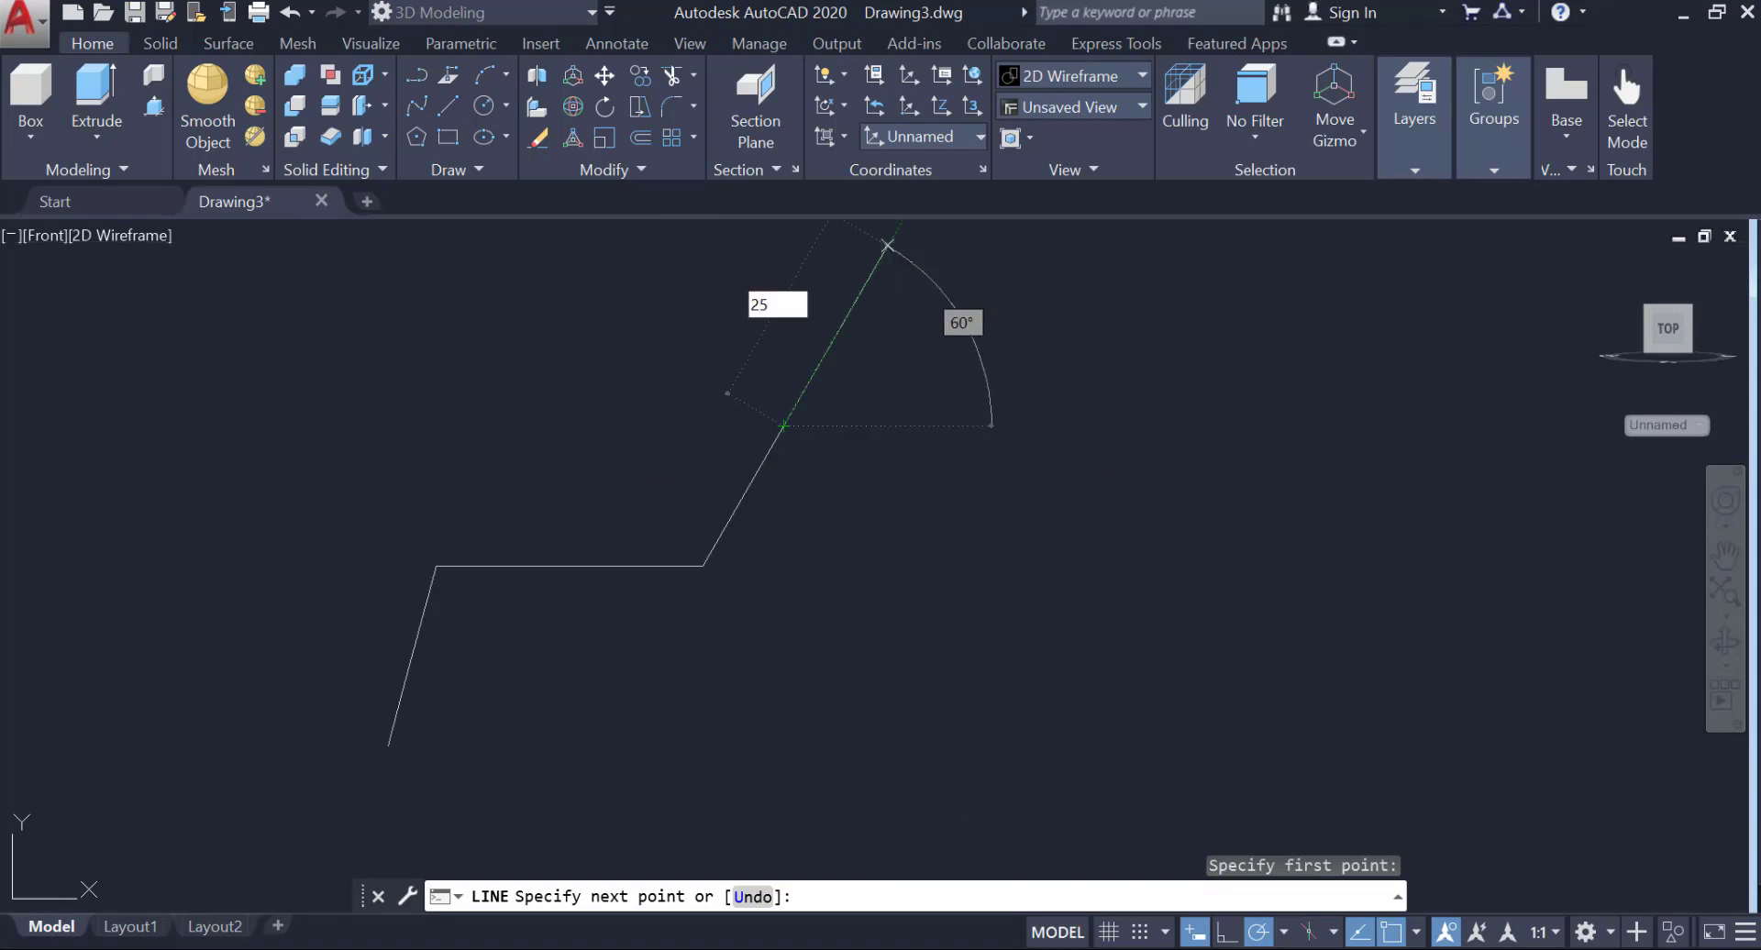
pyautogui.press('Return')
pyautogui.press('Return')
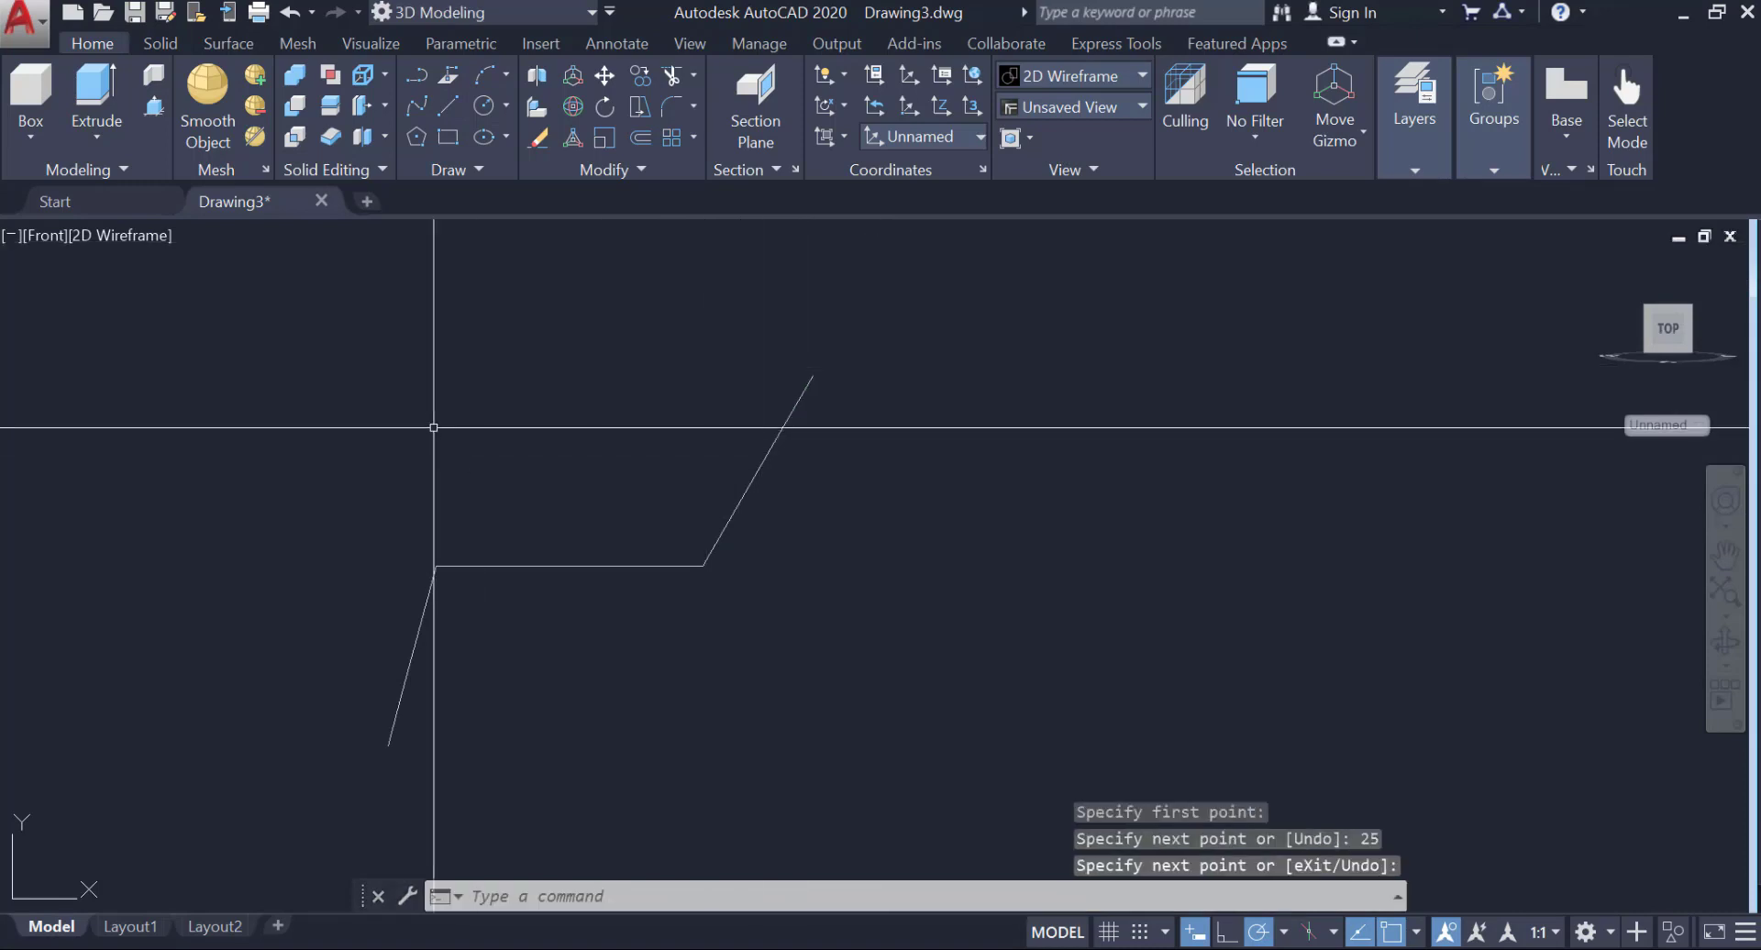
pyautogui.moveTo(441, 419); pyautogui.dragTo(548, 468, button='middle')
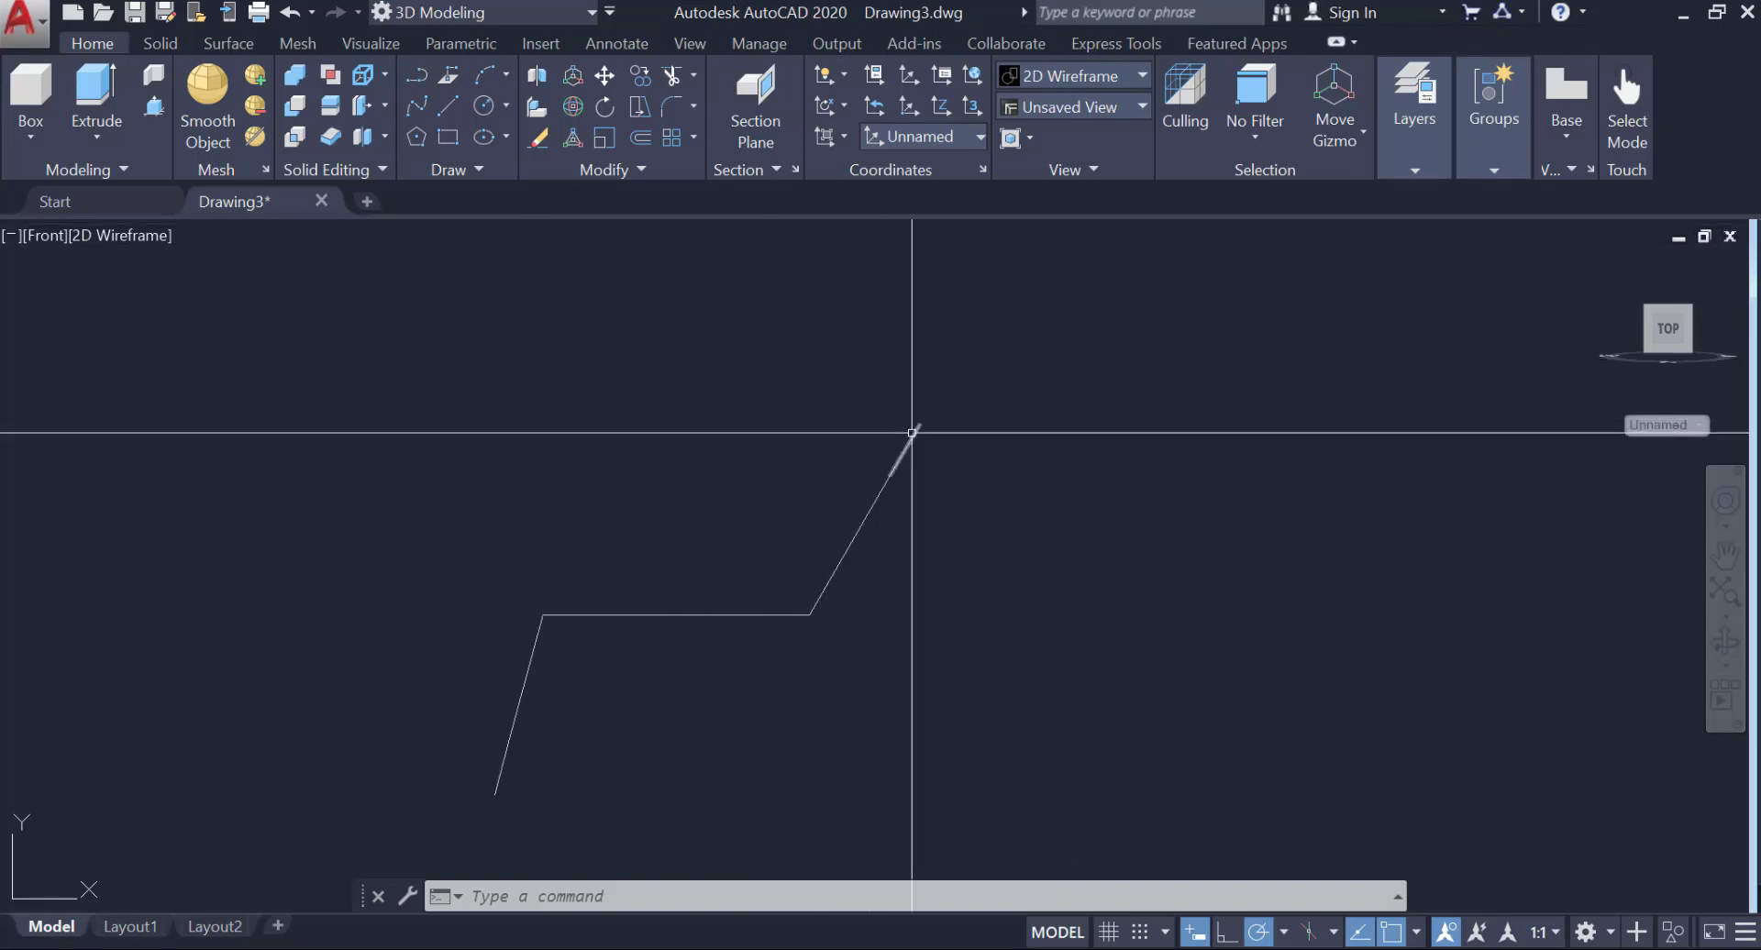
pyautogui.press('Escape')
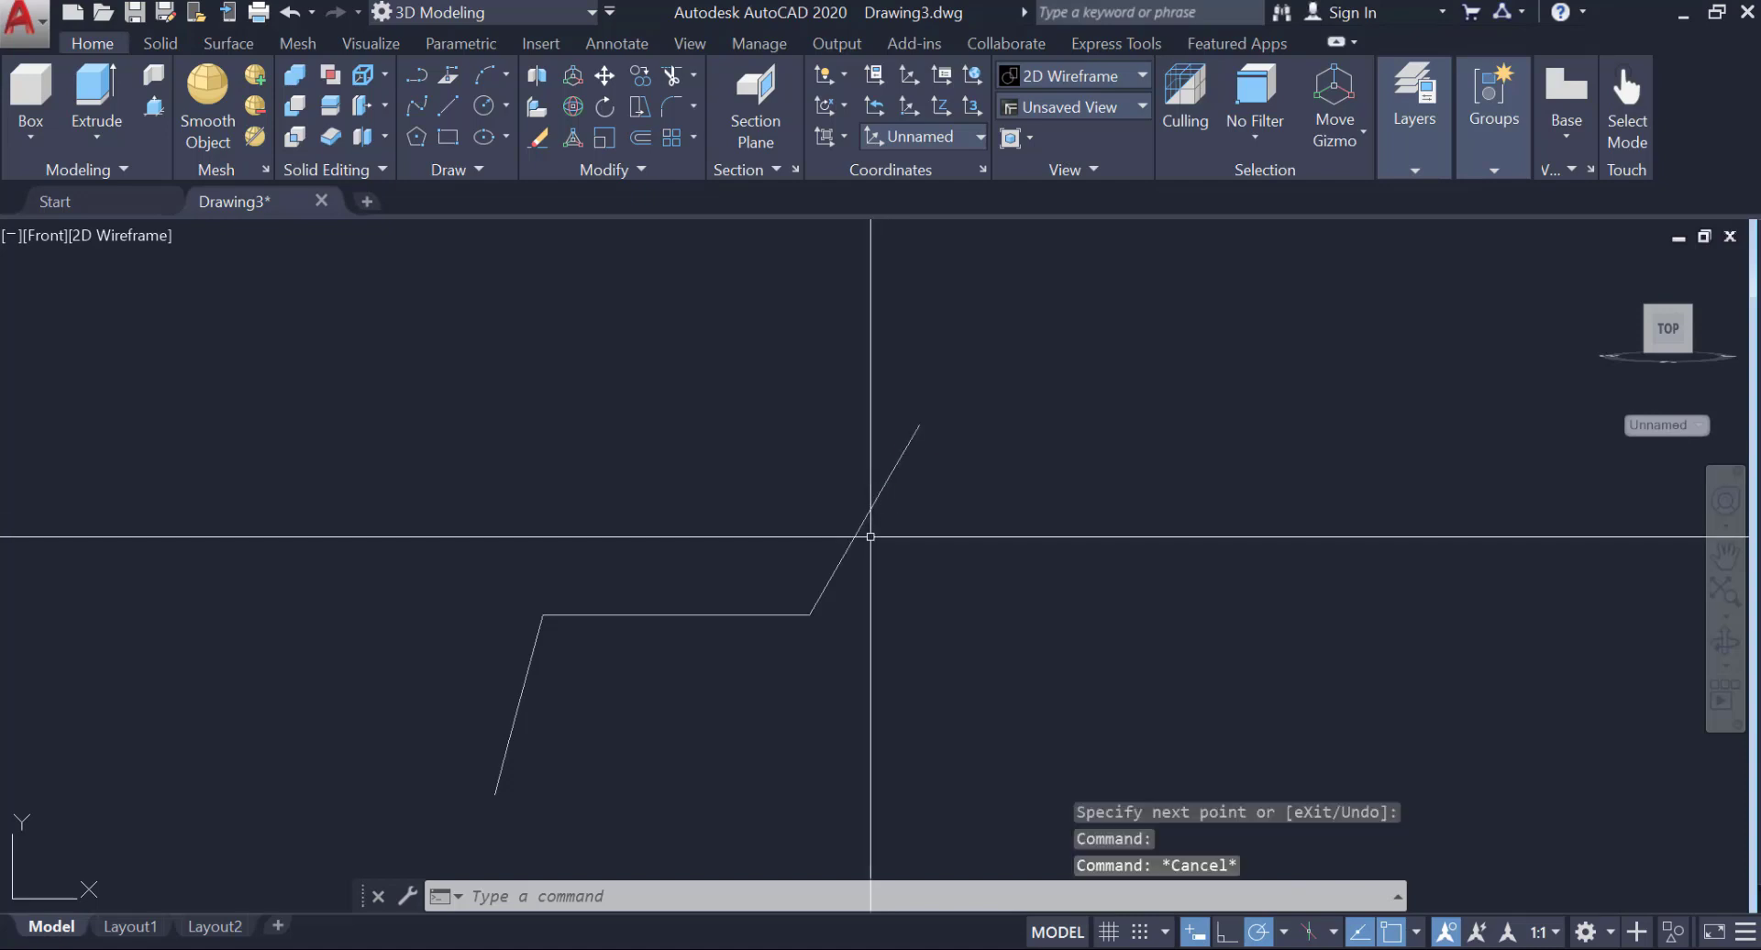
pyautogui.click(1411, 102)
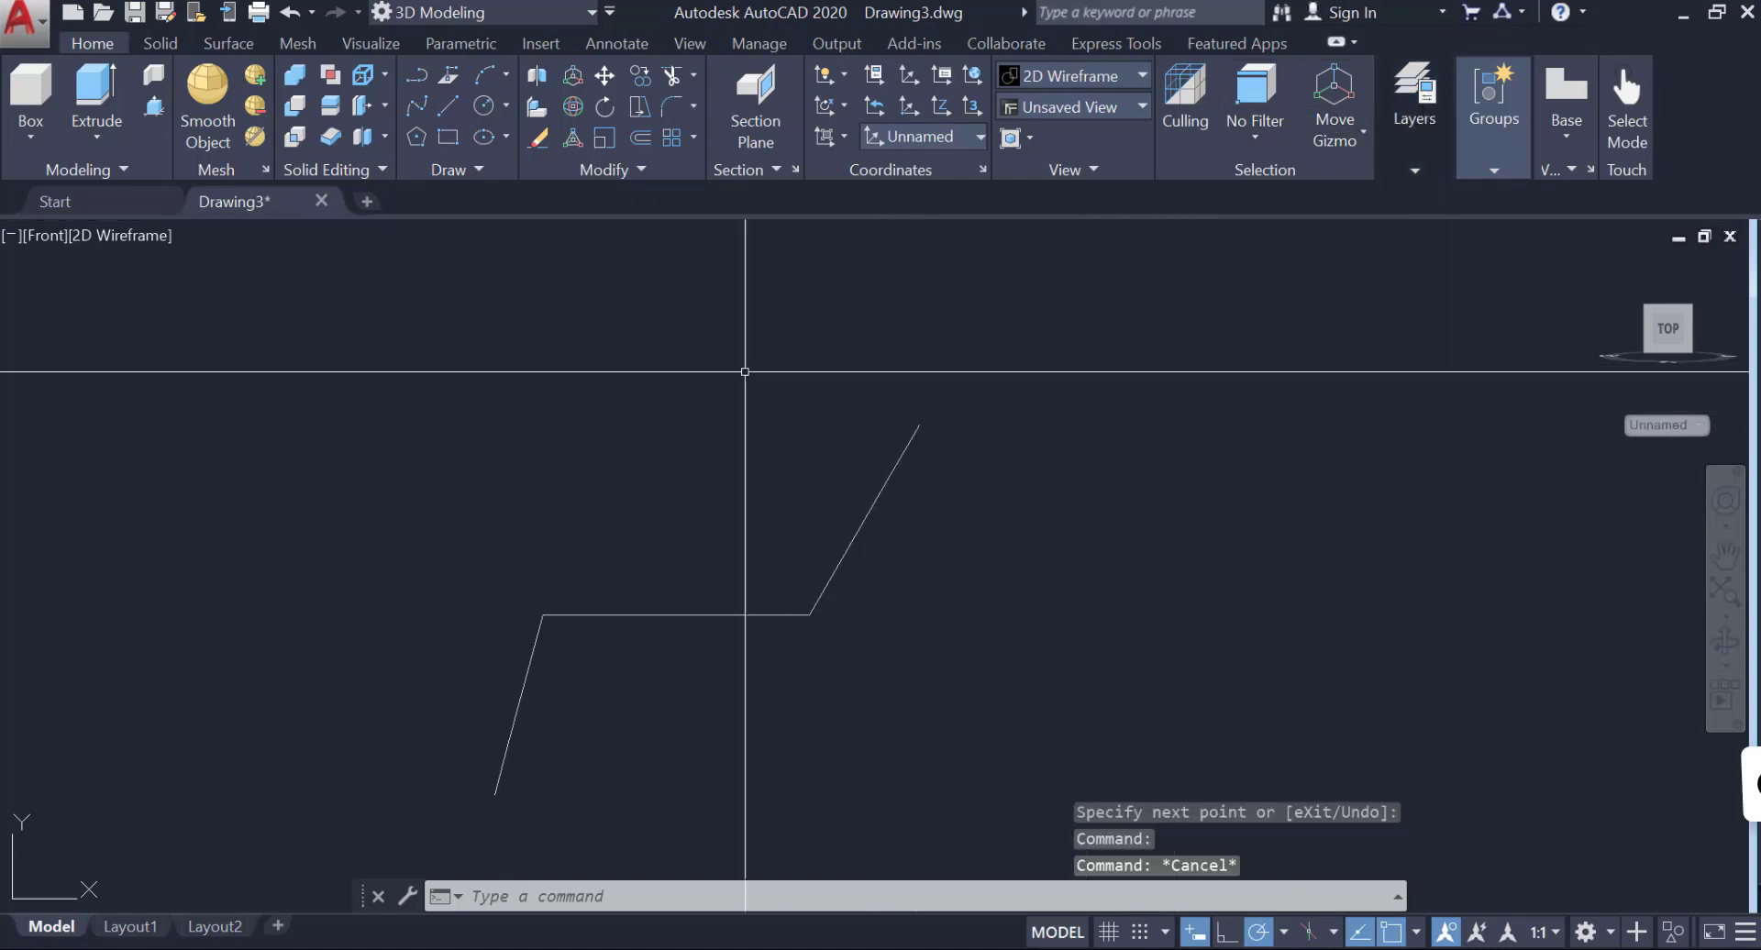
# Window-select the whole bent profile and move it to the Center Line layer
pyautogui.click(337, 311)
pyautogui.click(1002, 872)
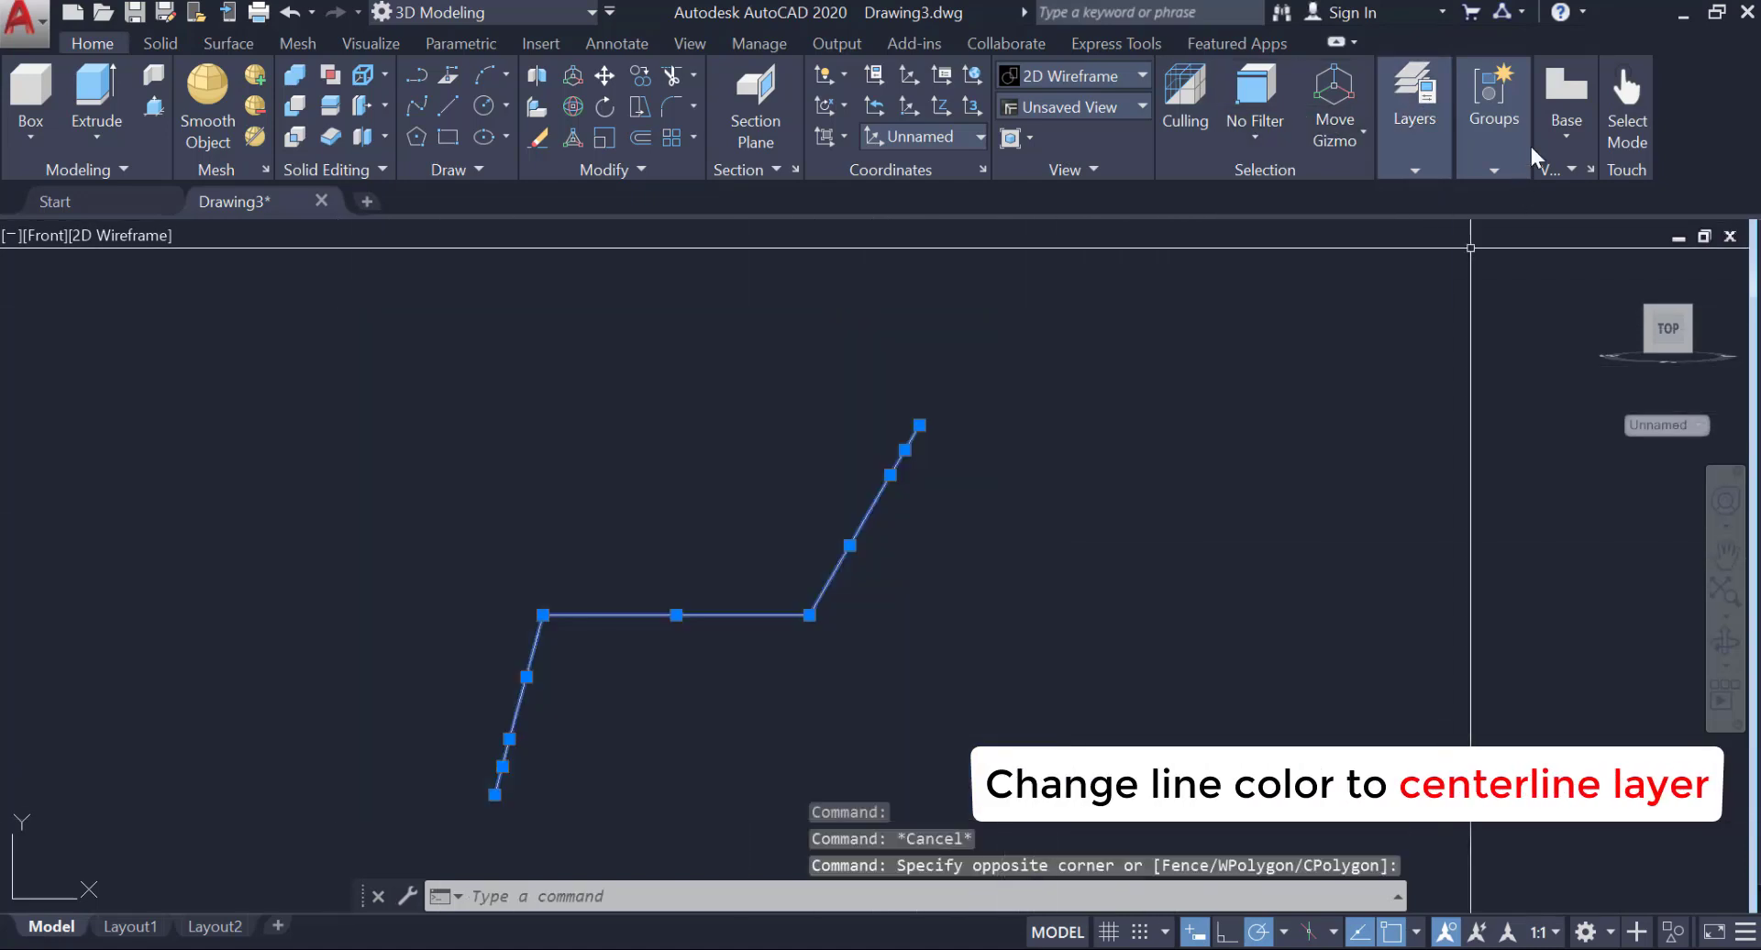
pyautogui.click(1423, 146)
pyautogui.click(1398, 199)
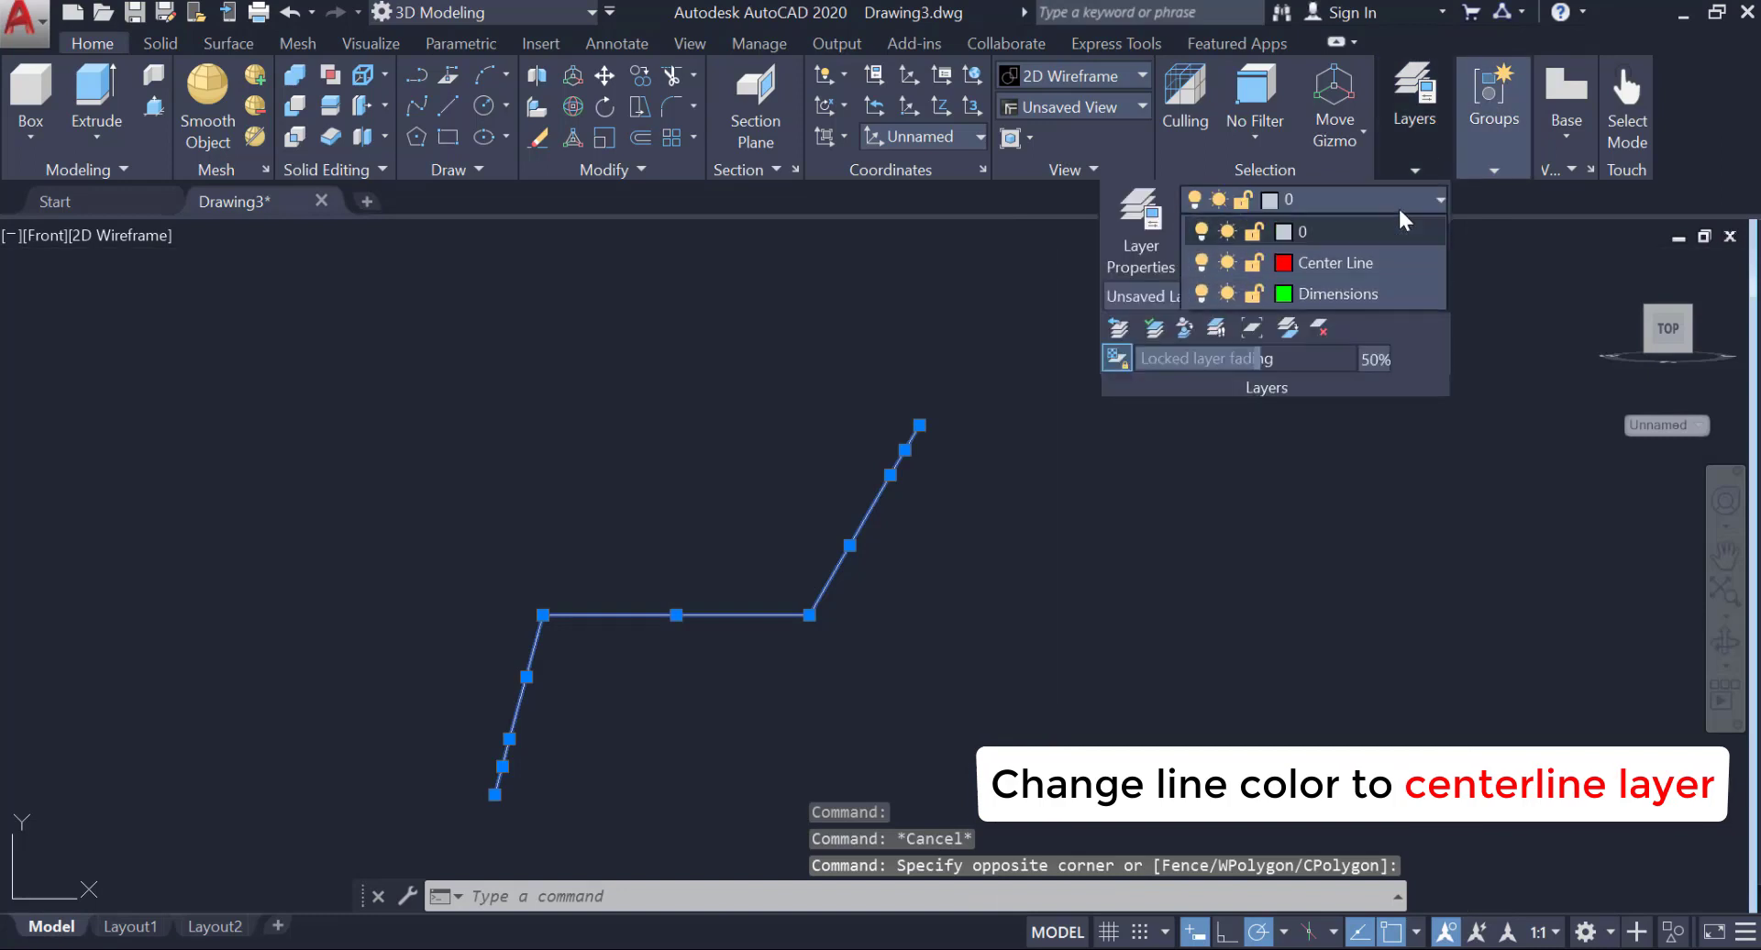
pyautogui.click(1367, 259)
pyautogui.press('Escape')
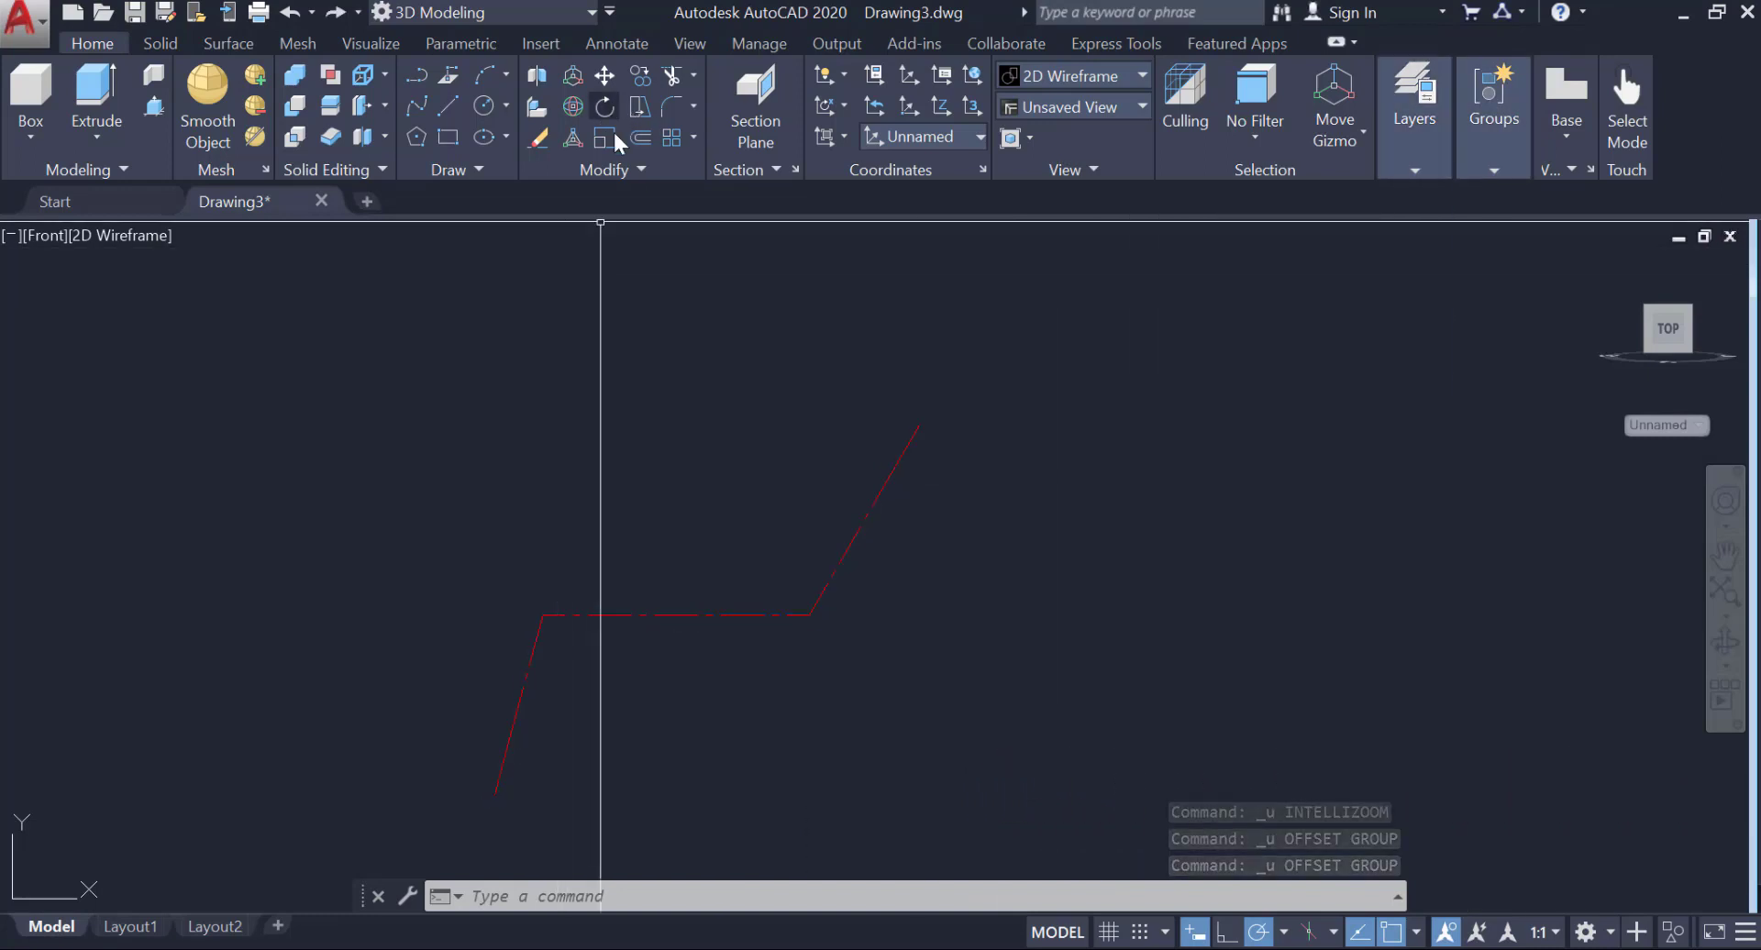
pyautogui.click(644, 134)
pyautogui.press('Escape')
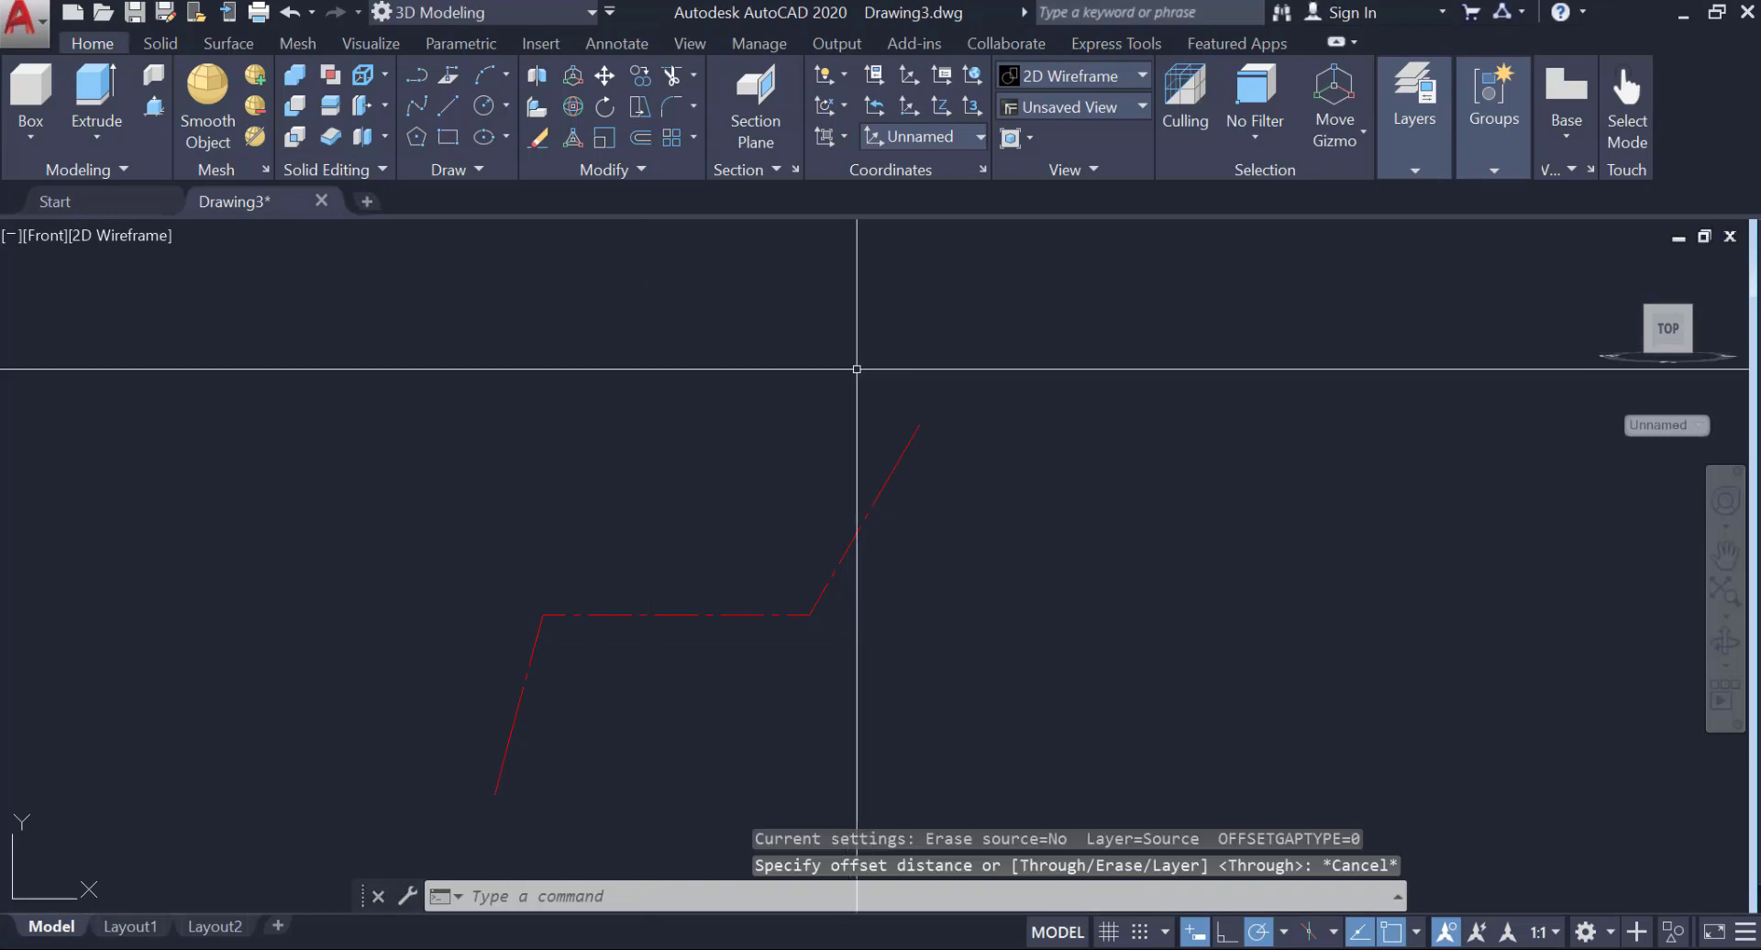
# Use JOIN on the five profile segments to merge them into one polyline
pyautogui.write('j')
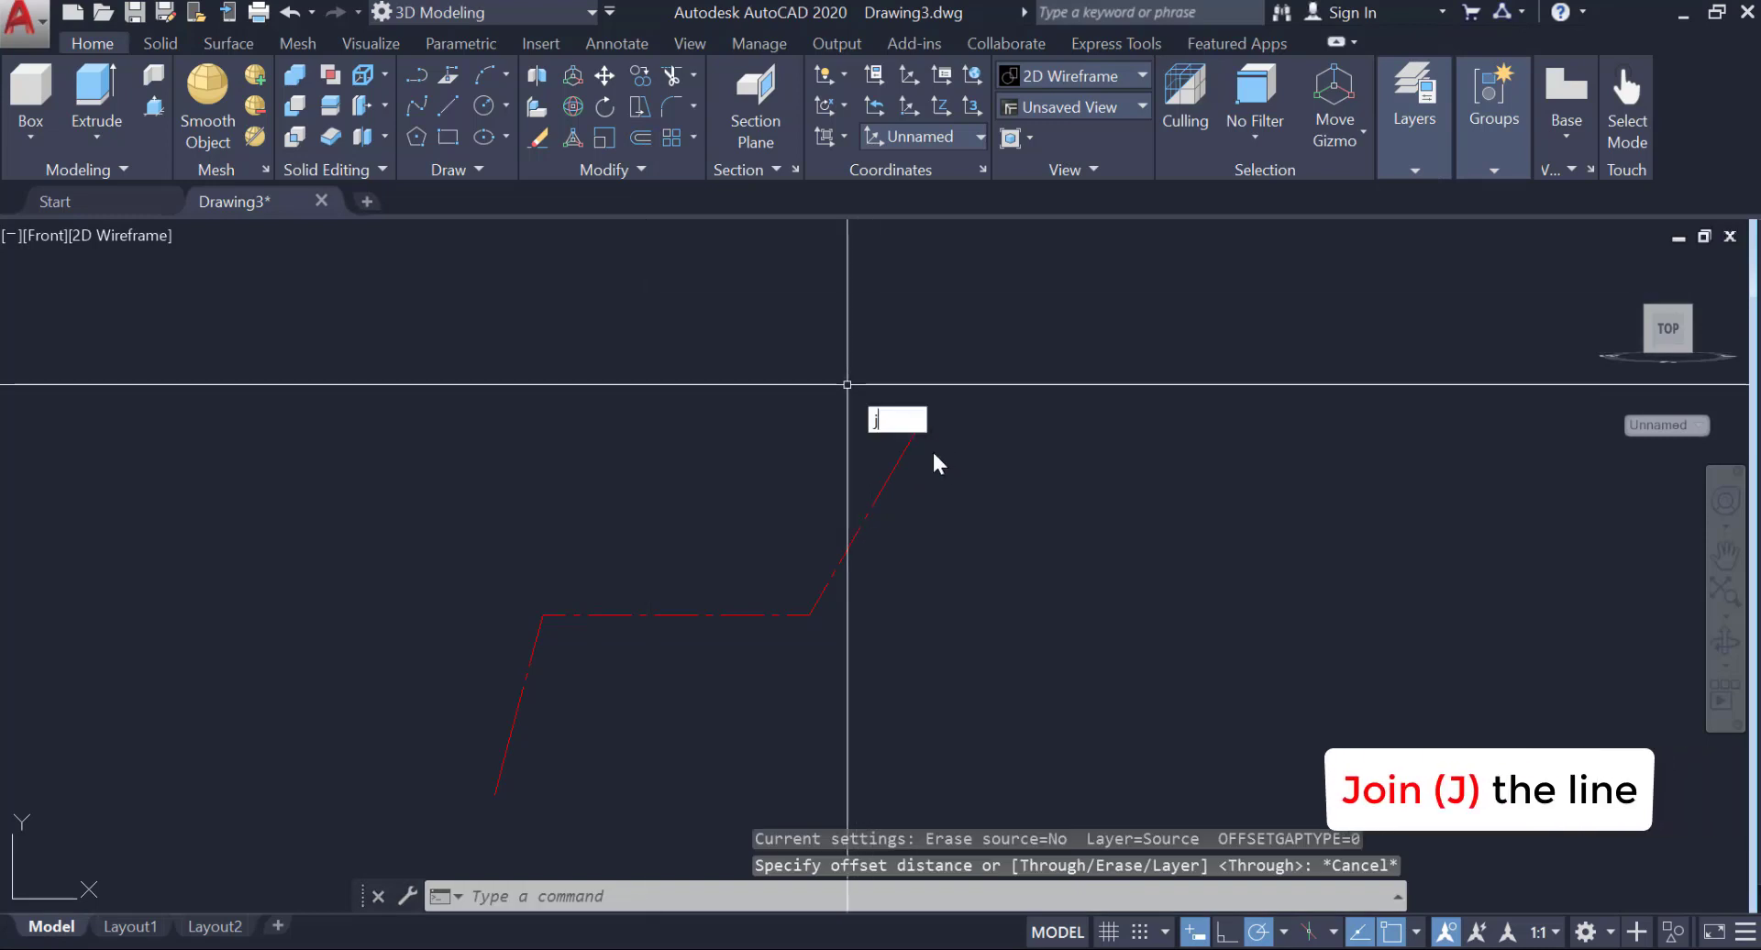
pyautogui.press('Return')
pyautogui.click(910, 446)
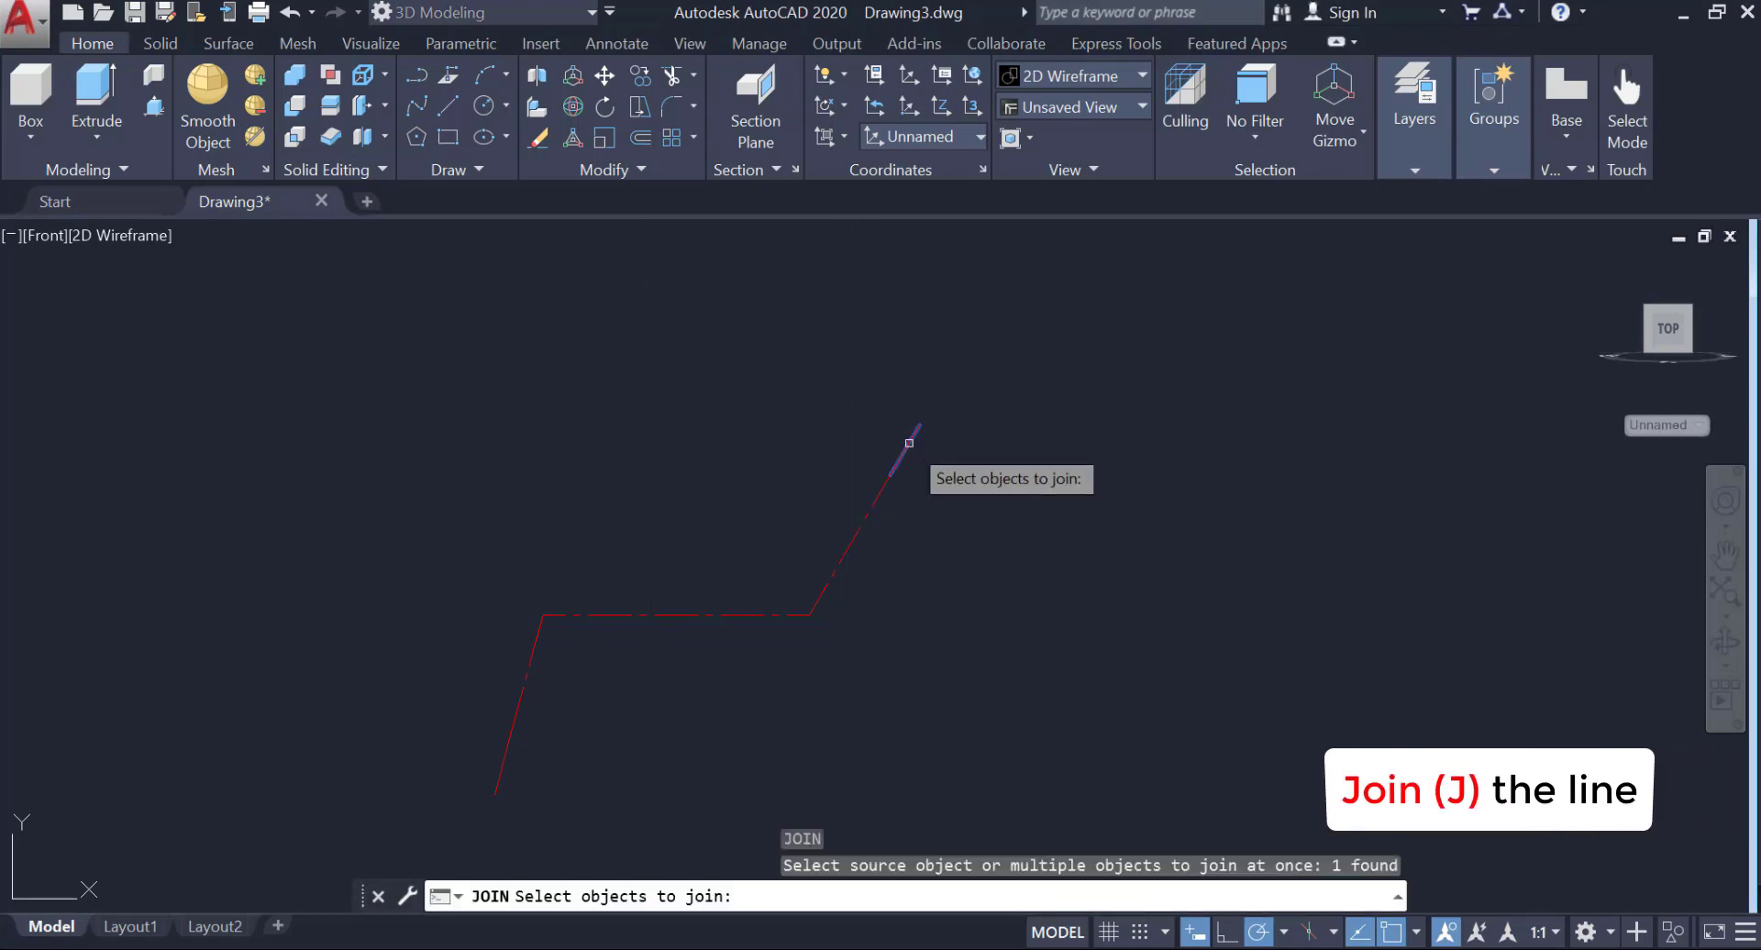
pyautogui.click(878, 502)
pyautogui.click(757, 616)
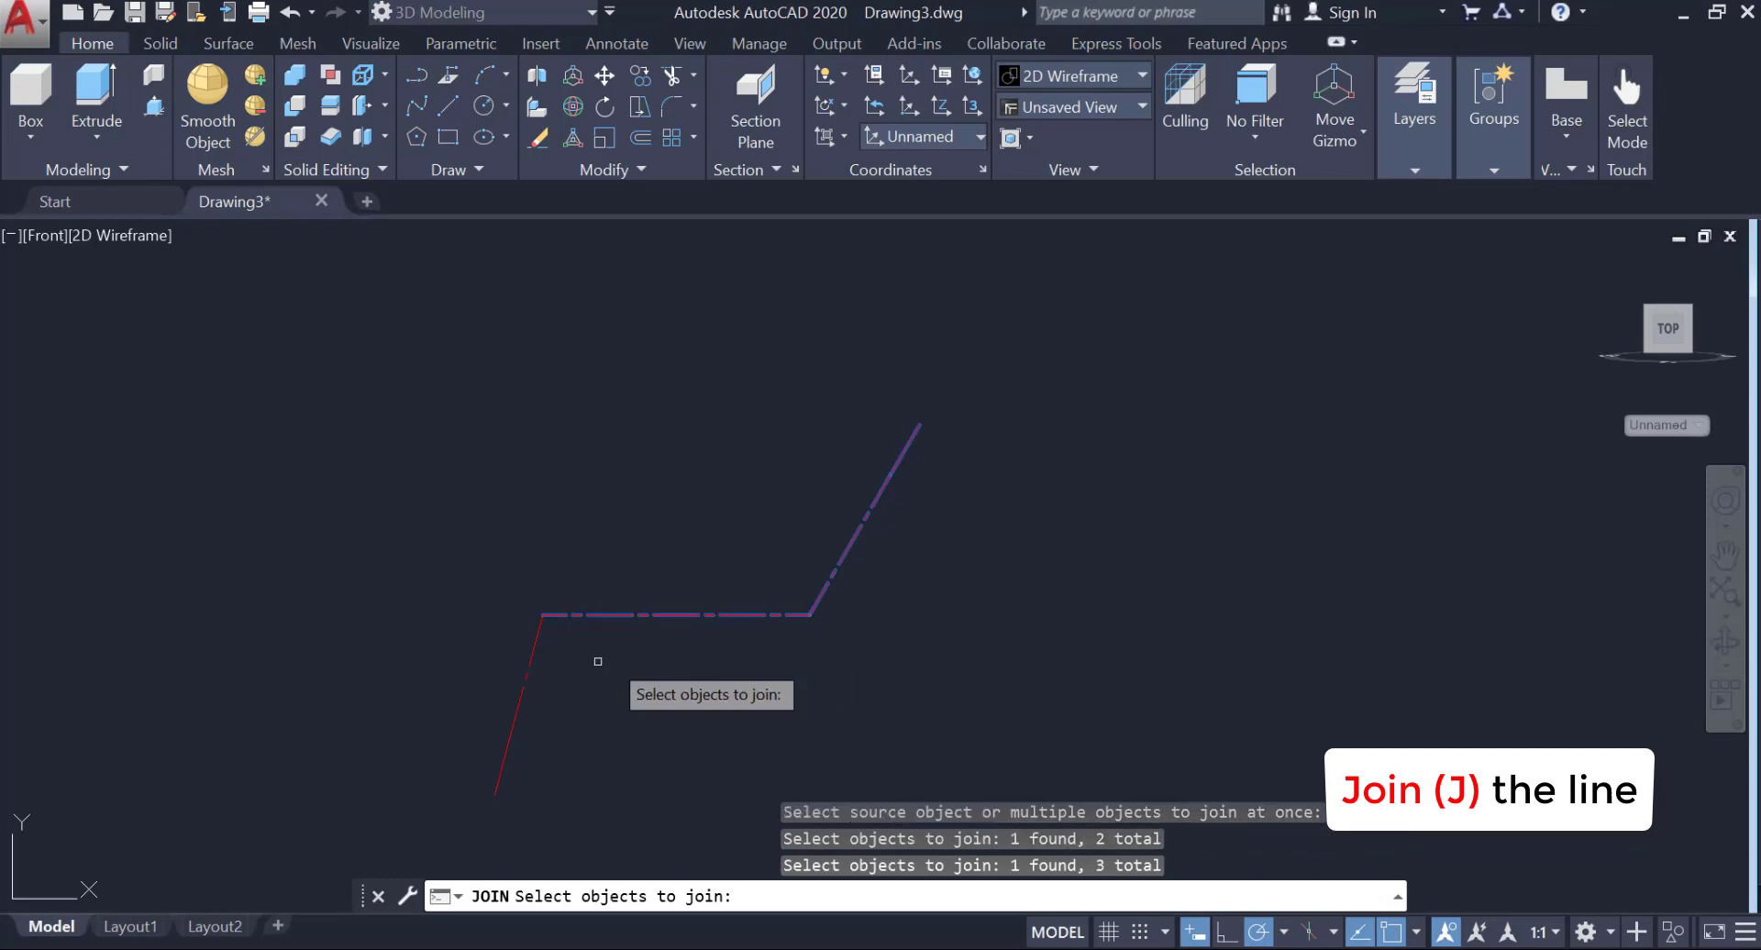
pyautogui.click(536, 657)
pyautogui.click(500, 776)
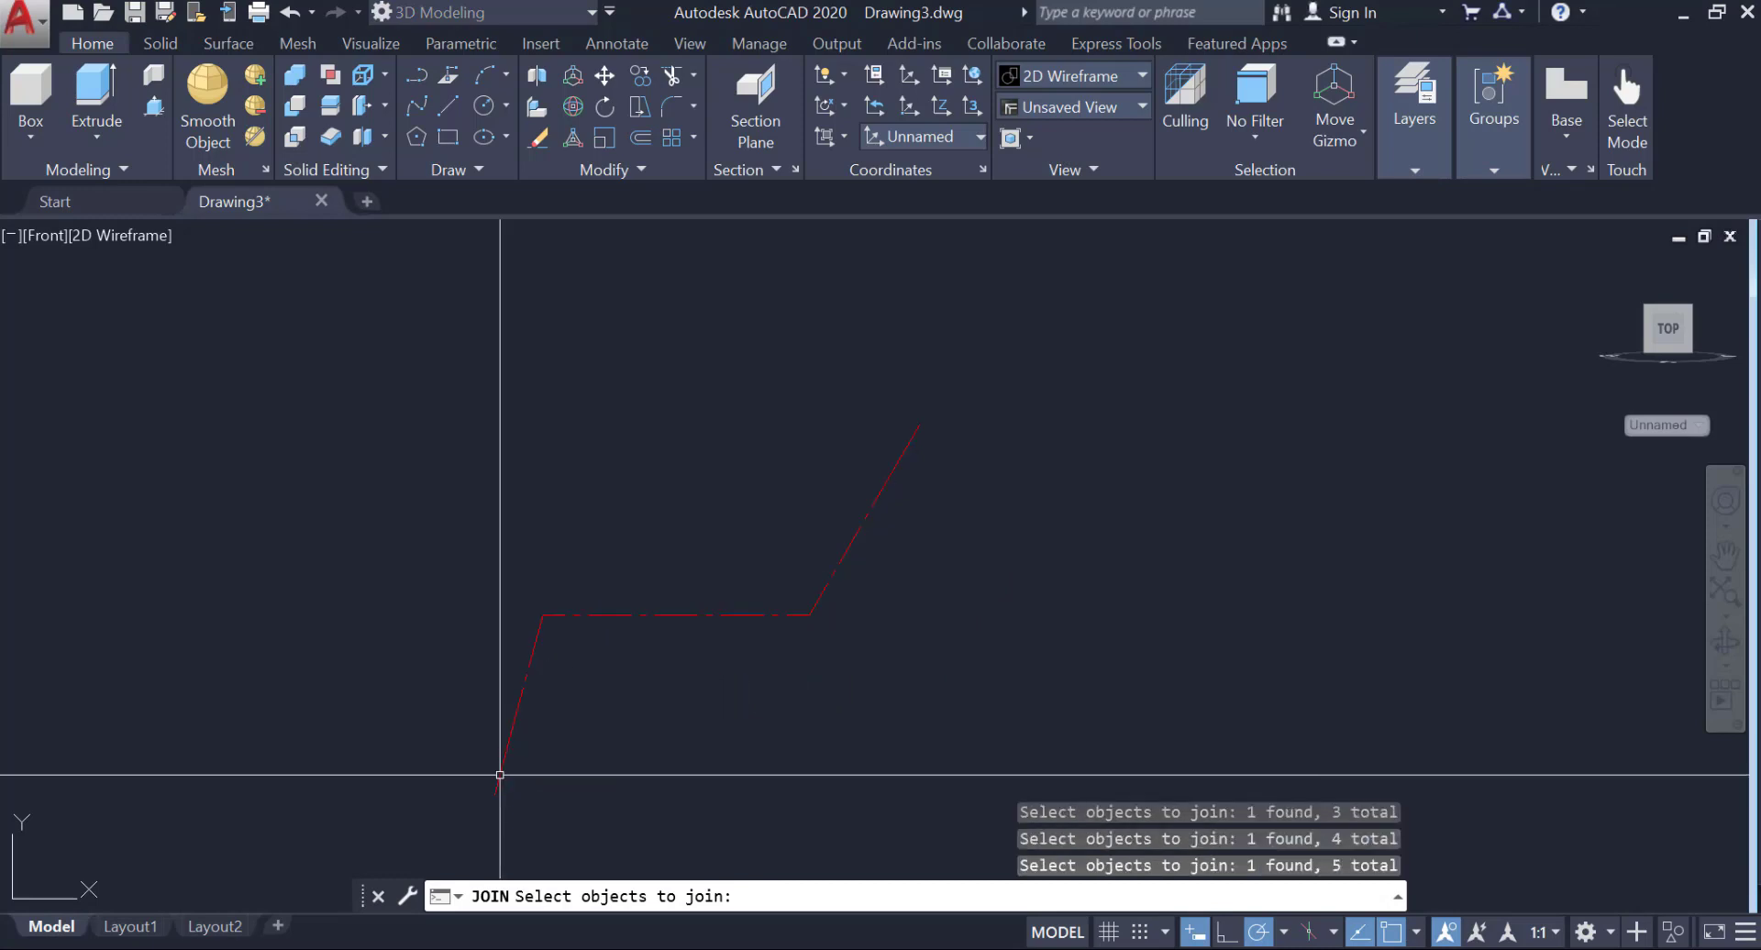
pyautogui.press('Return')
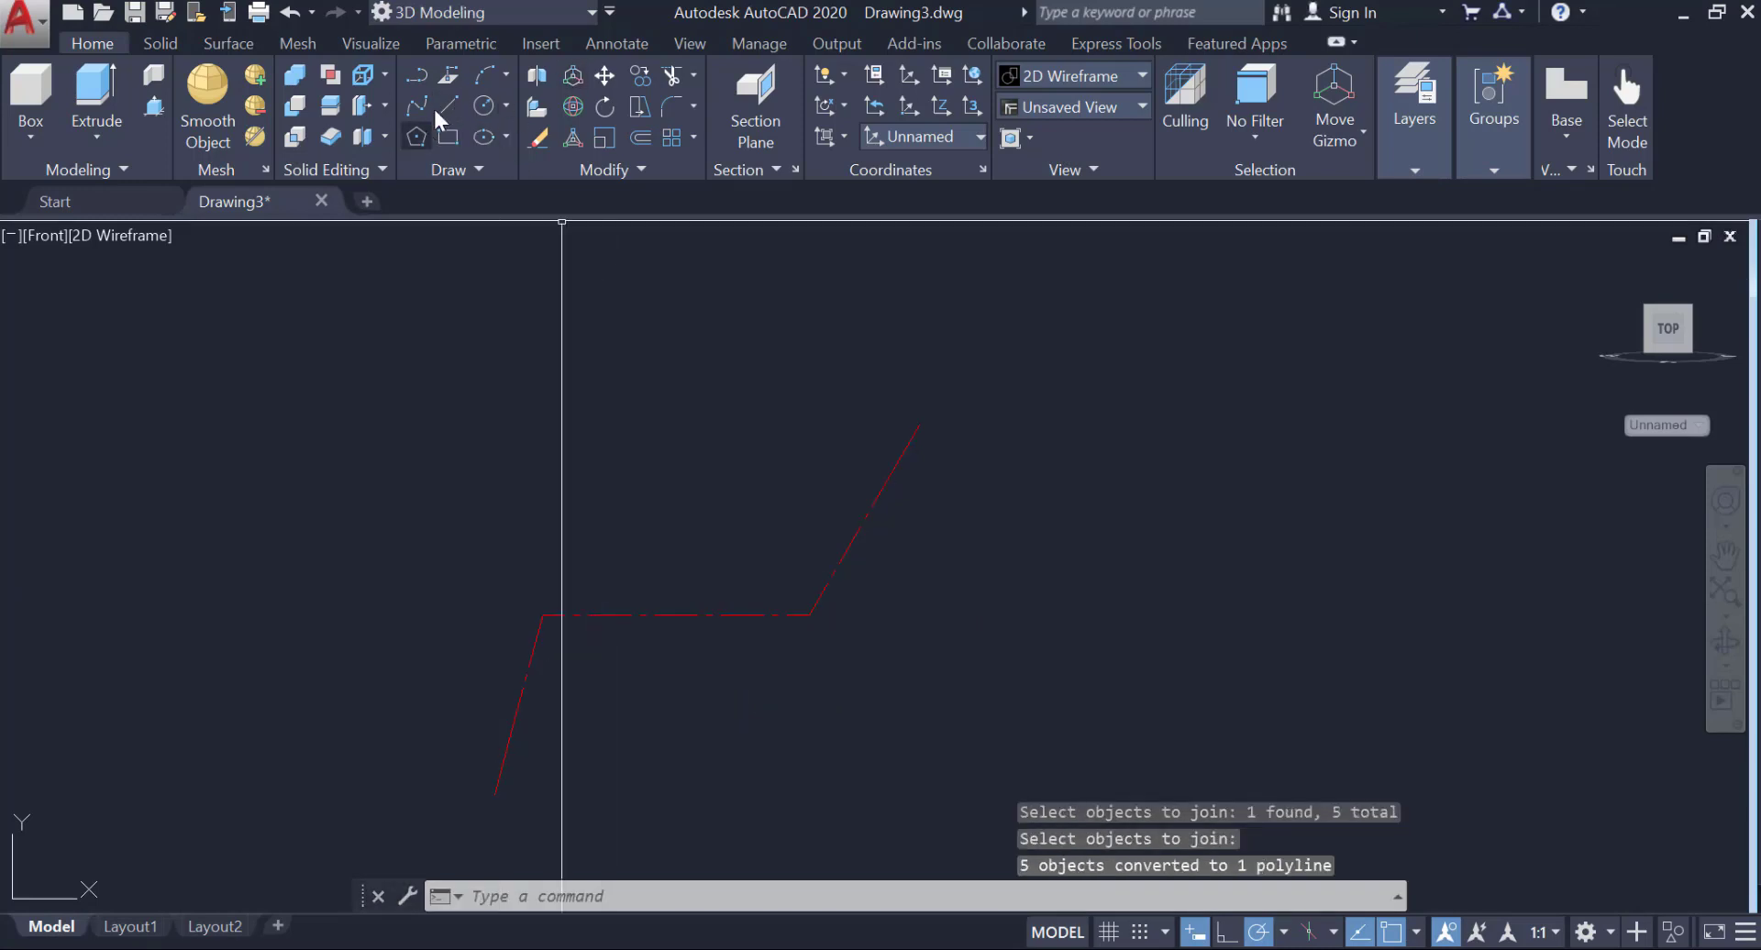
# Offset the bent centre-line polyline 10 units toward its upper-left side
pyautogui.click(641, 137)
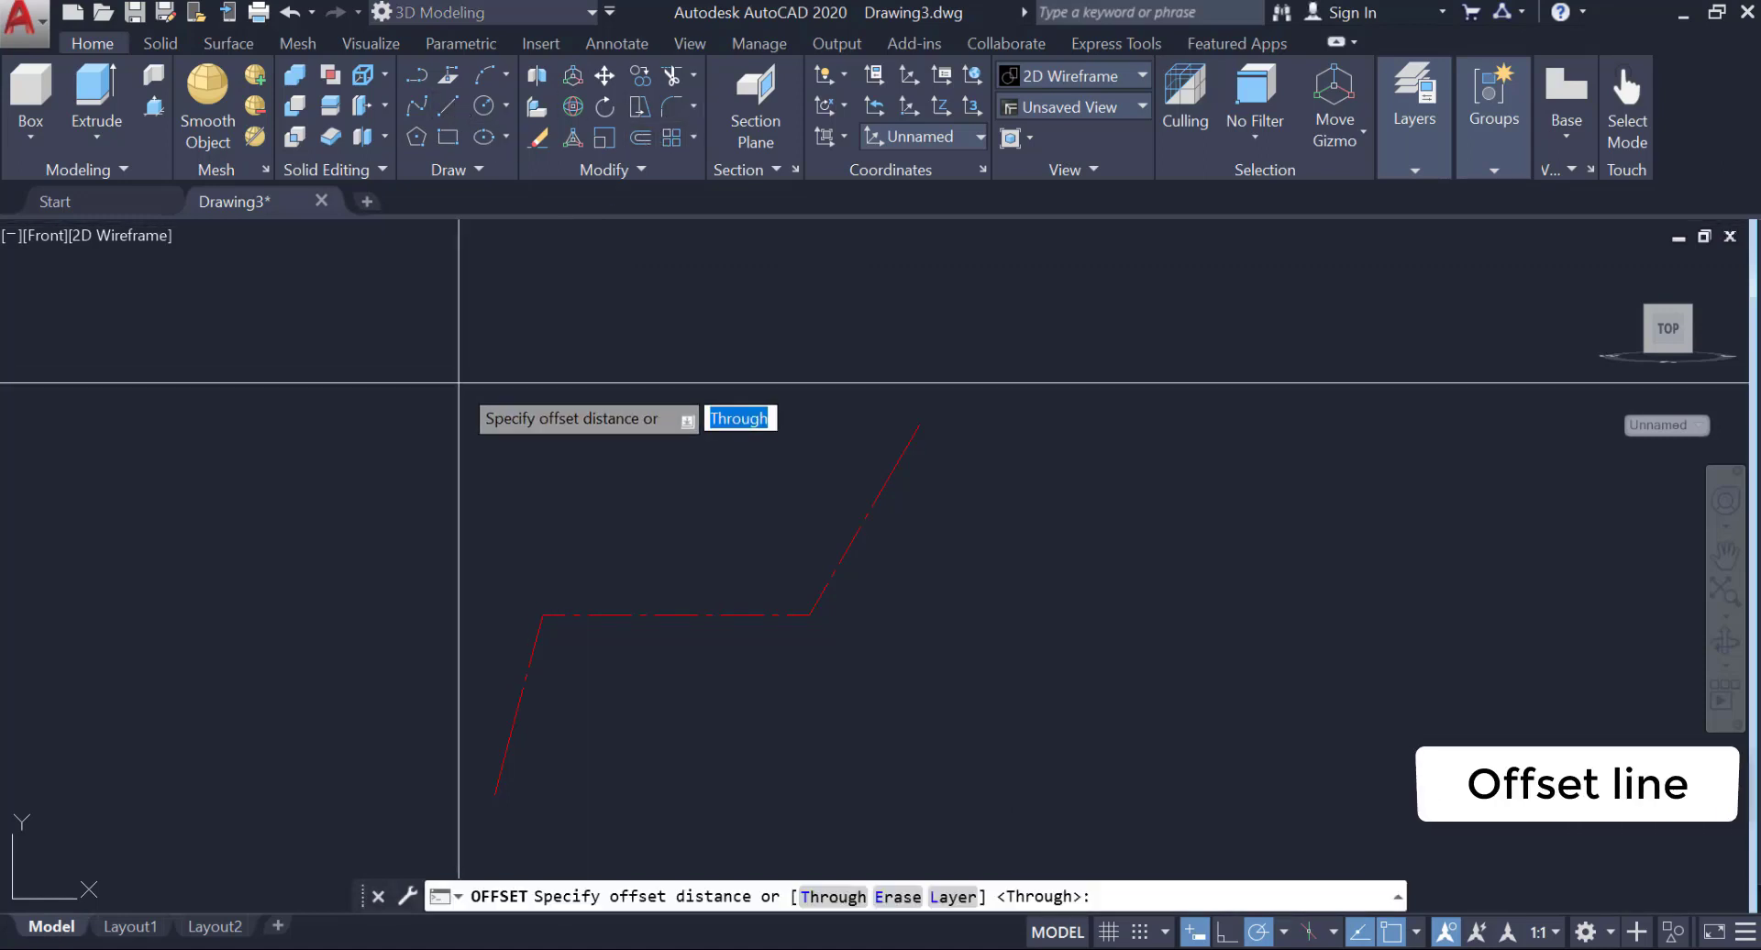
pyautogui.press('Return')
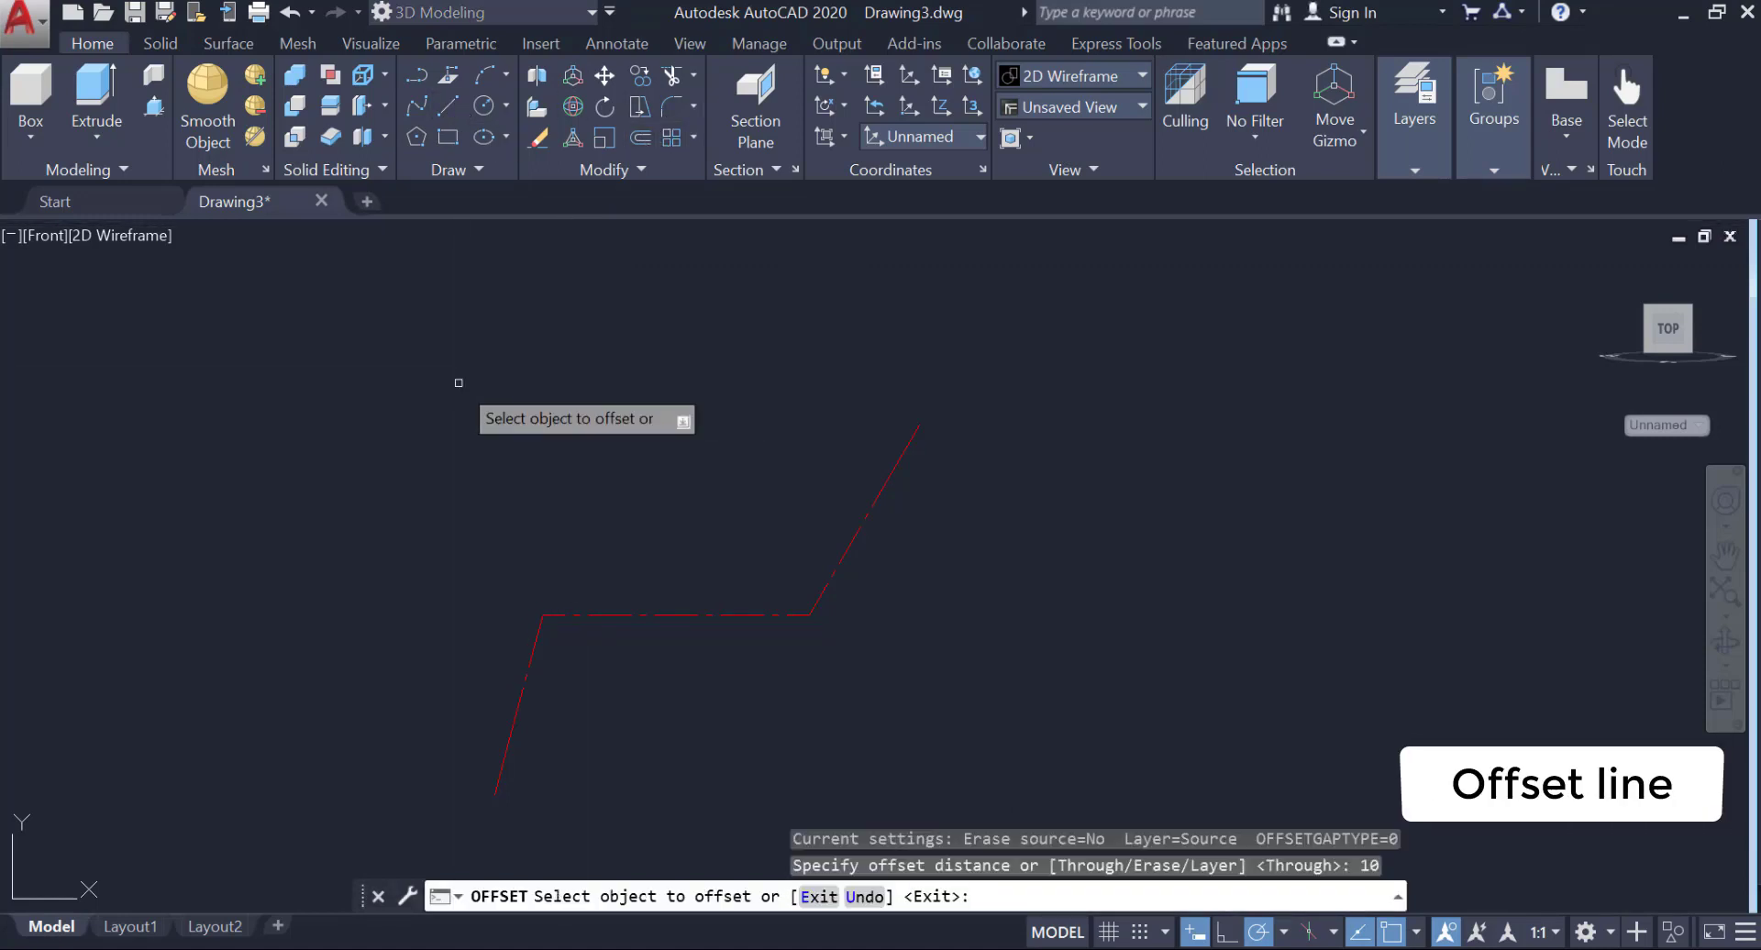
pyautogui.click(860, 528)
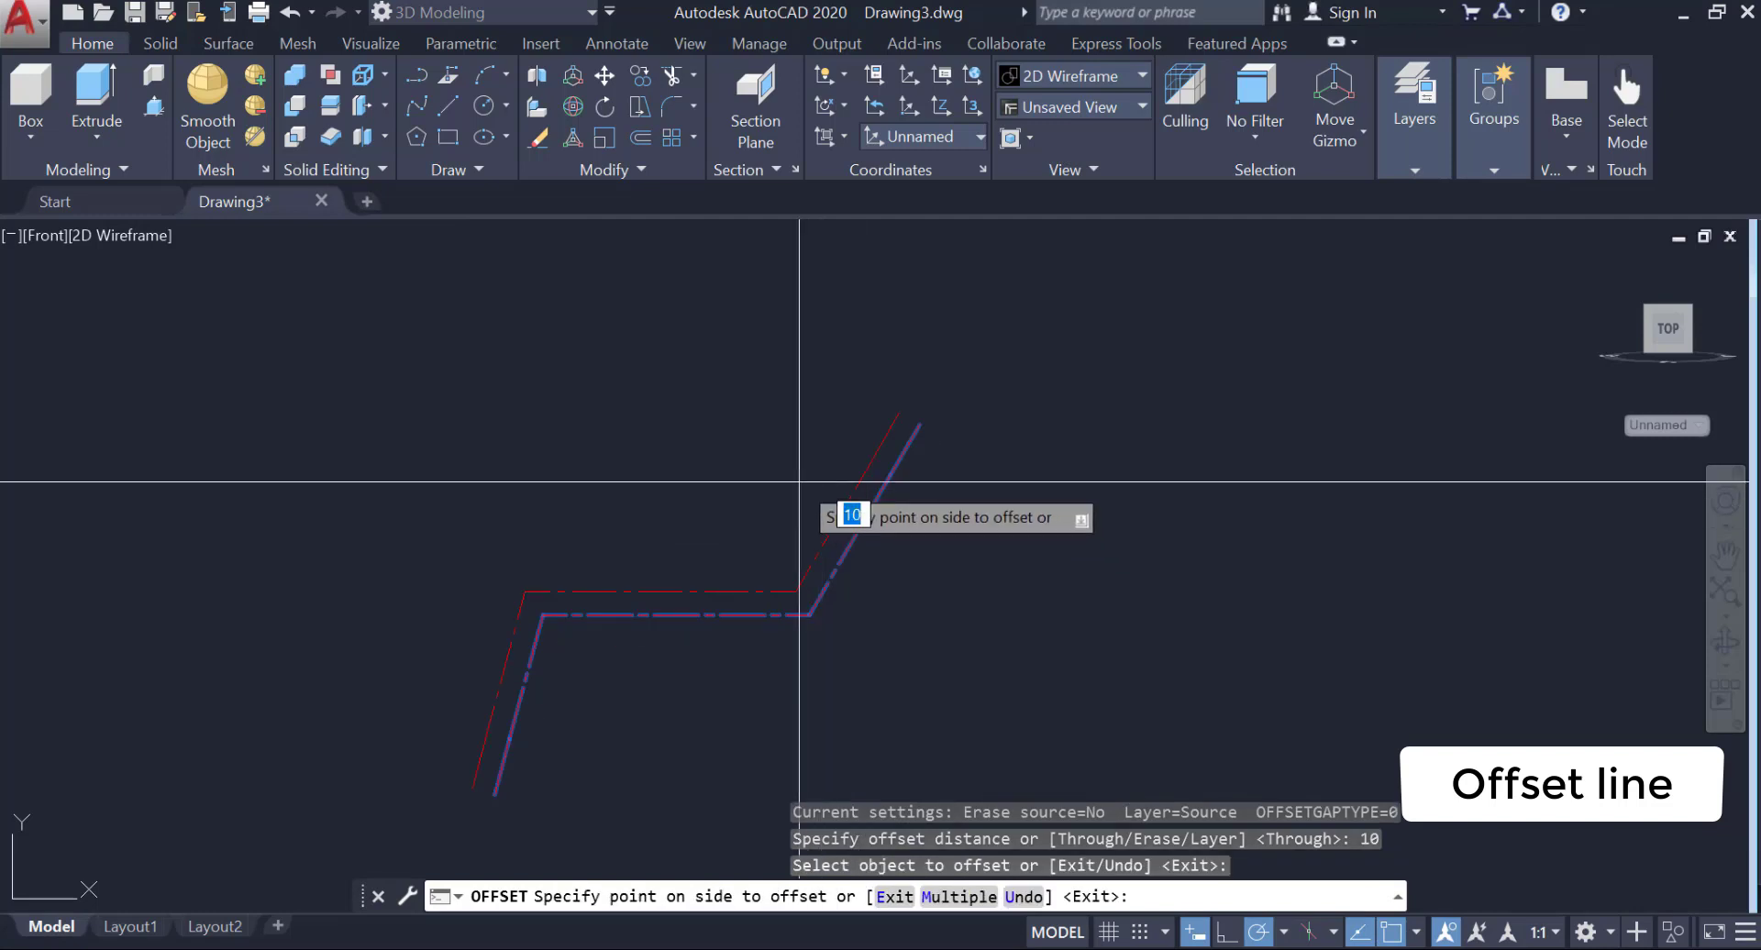
pyautogui.click(805, 471)
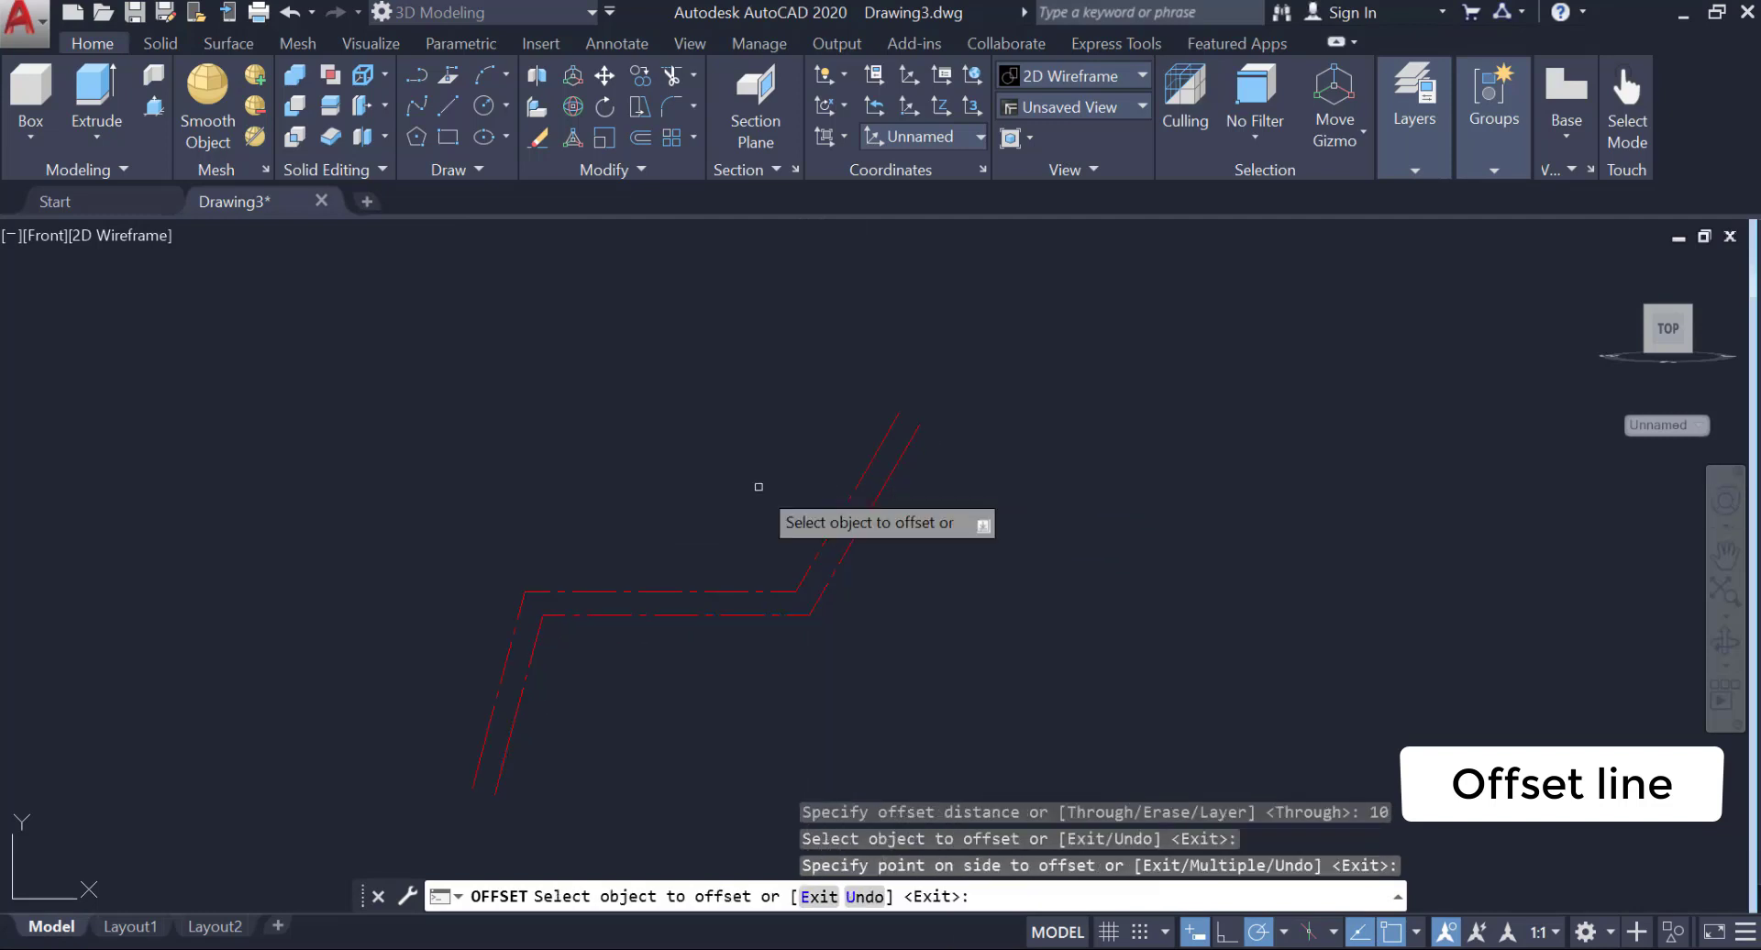
pyautogui.rightClick(647, 414)
pyautogui.click(683, 431)
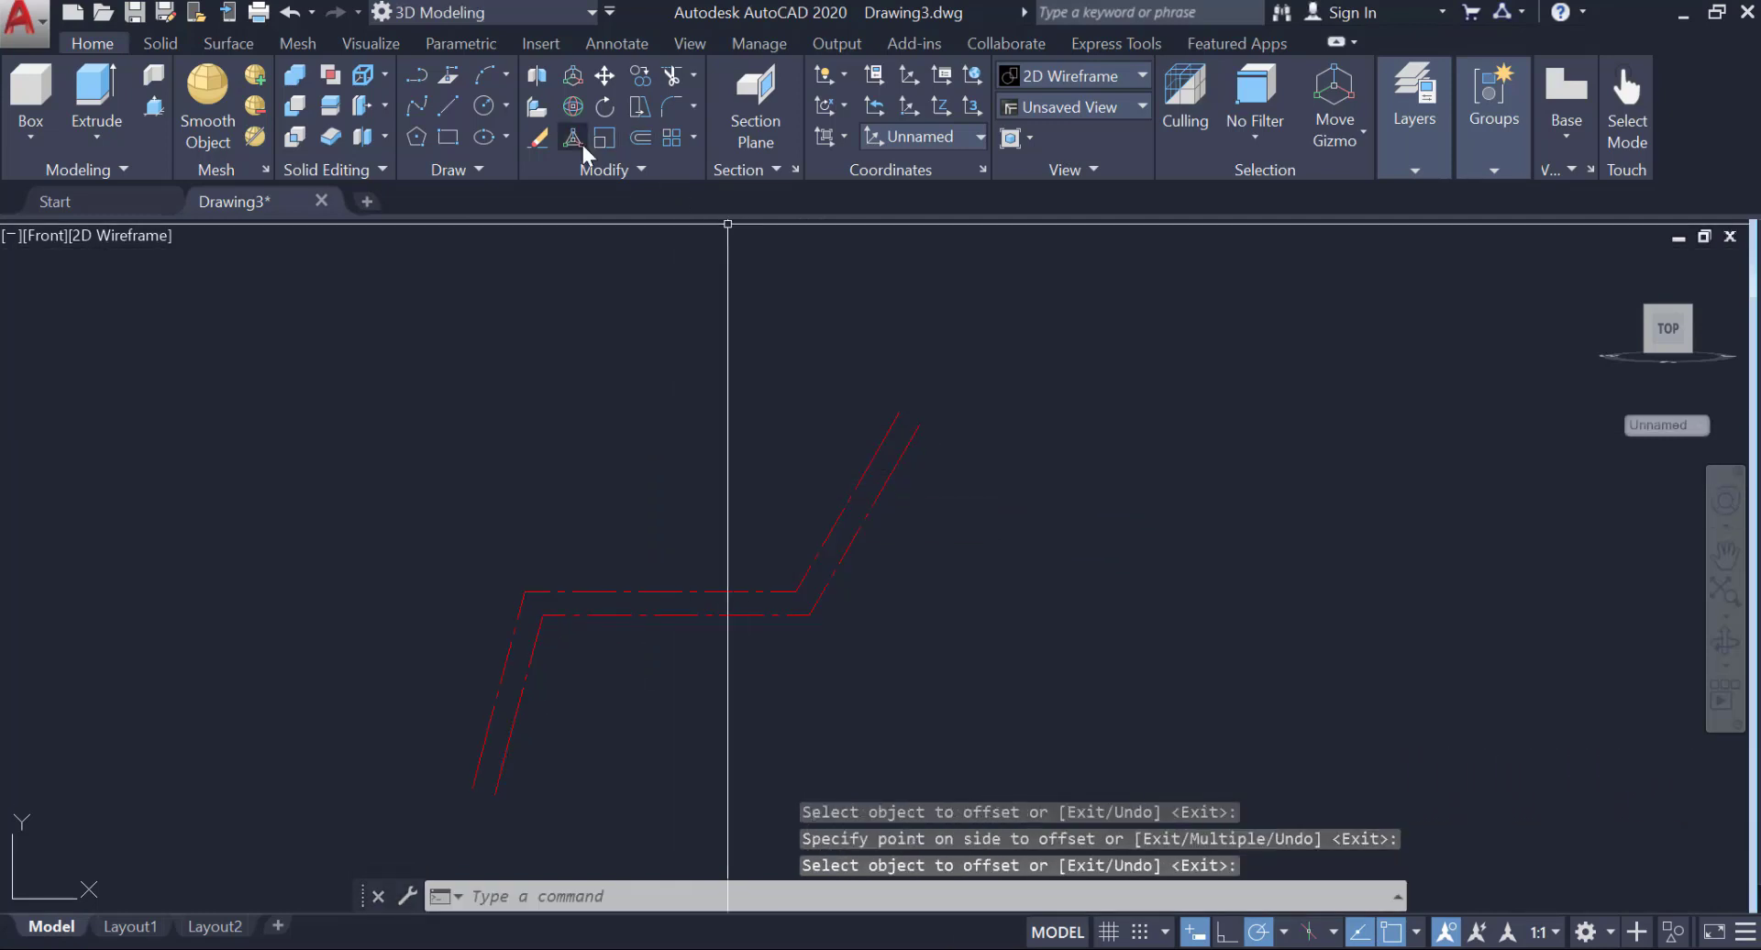
# Draw a short line joining the top ends of the two parallel paths
pyautogui.click(458, 101)
pyautogui.click(899, 414)
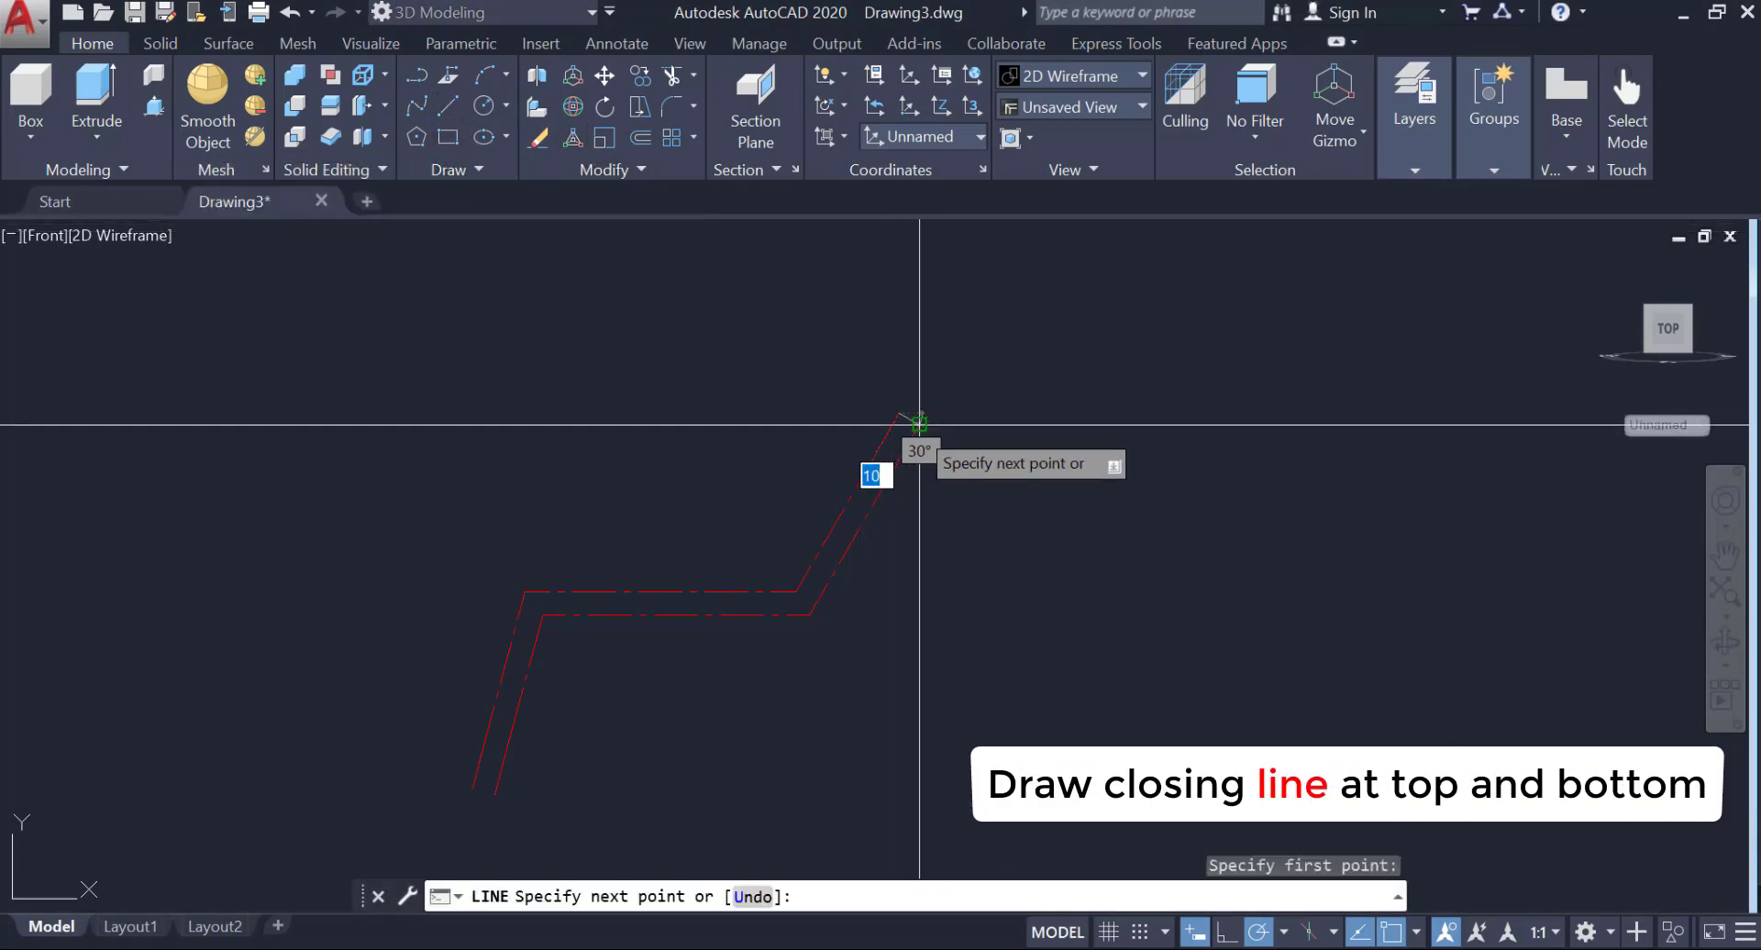
pyautogui.click(920, 423)
pyautogui.rightClick(1032, 266)
pyautogui.click(1074, 280)
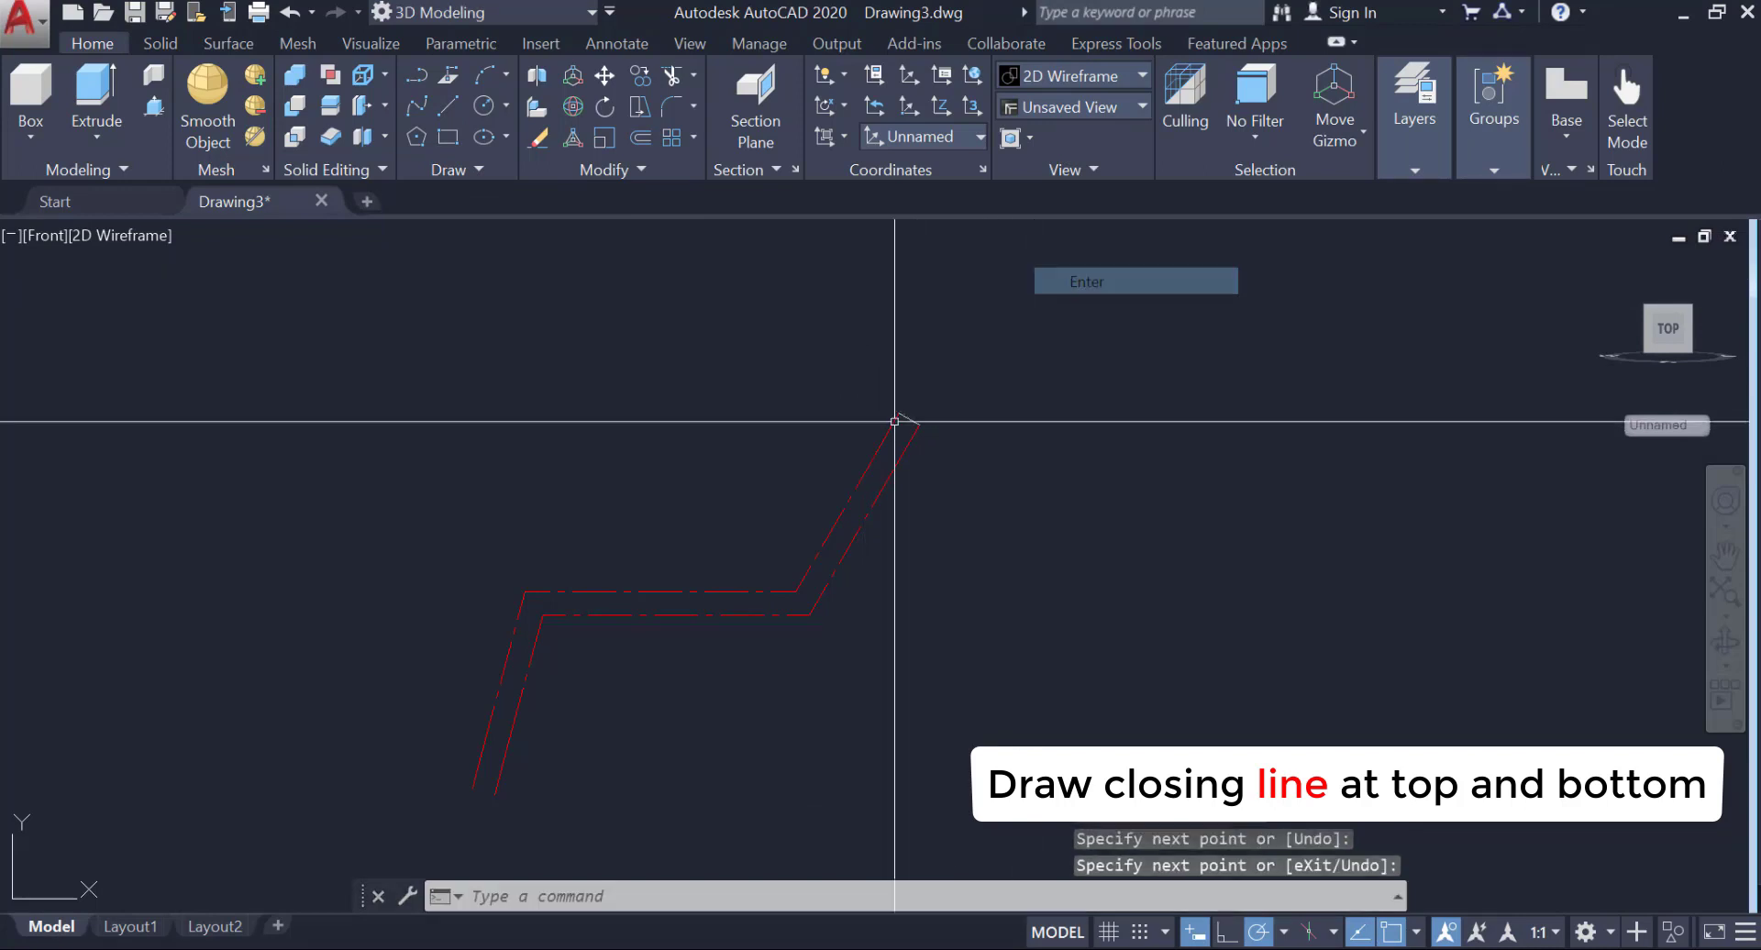
# Draw a short line joining the bottom ends of the two paths
pyautogui.press('Return')
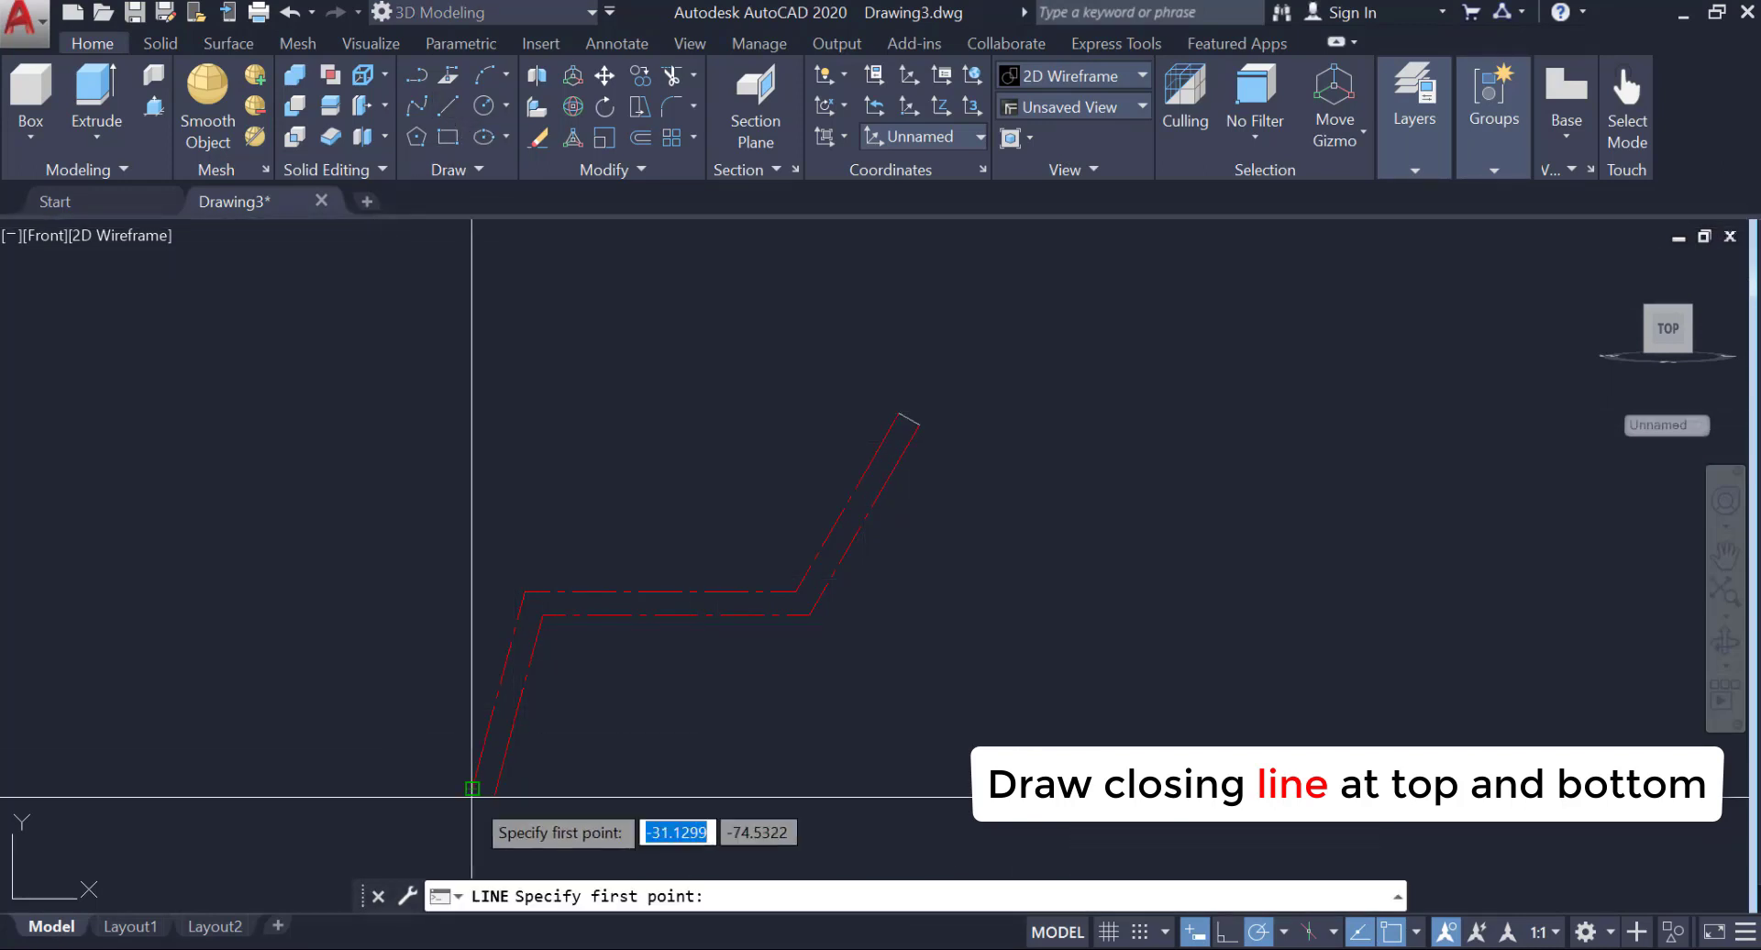
pyautogui.click(472, 787)
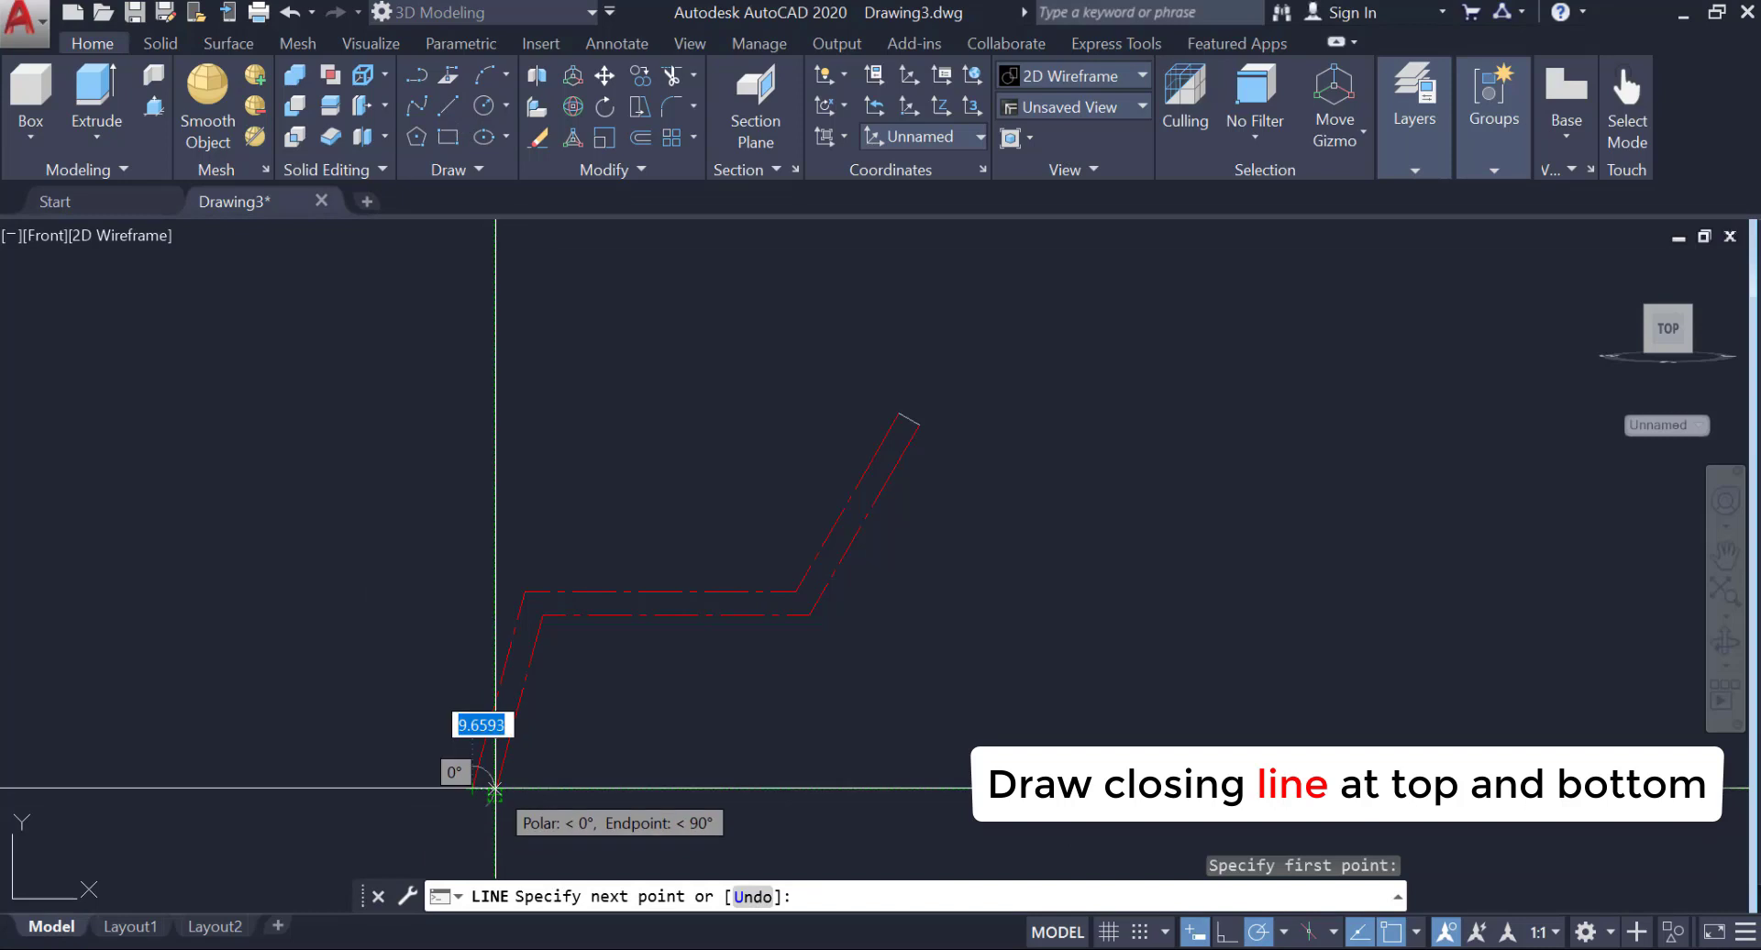
pyautogui.scroll(5, 494, 789)
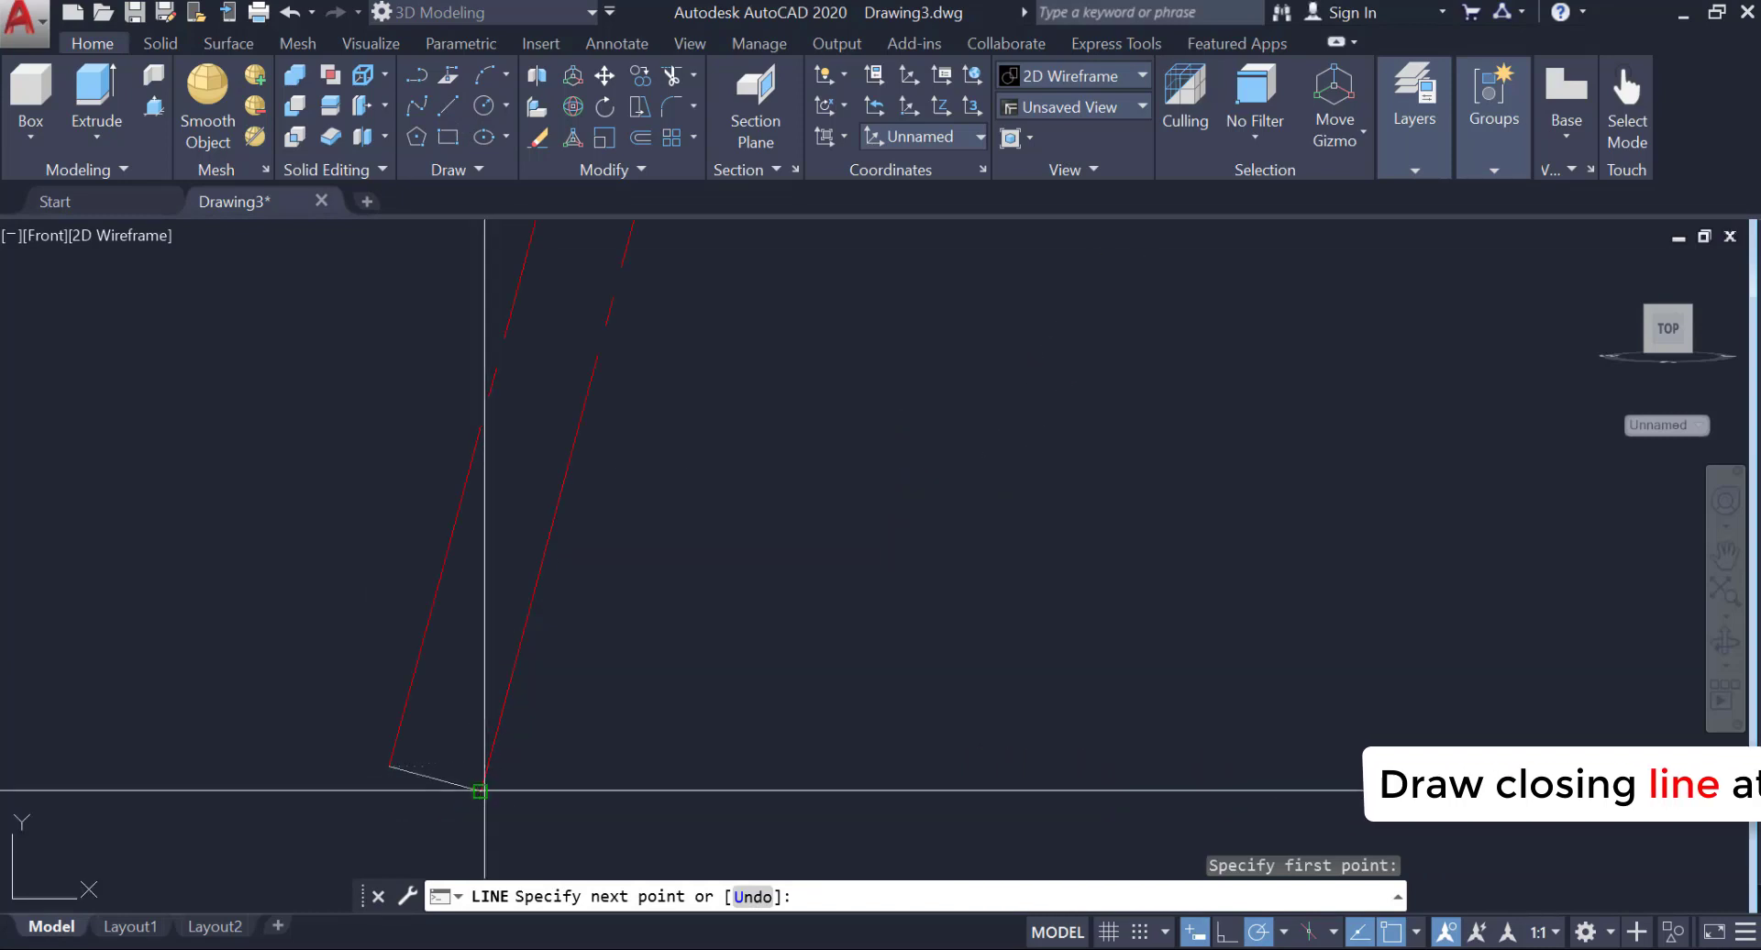
pyautogui.click(479, 791)
pyautogui.scroll(-3, 668, 491)
pyautogui.press('Return')
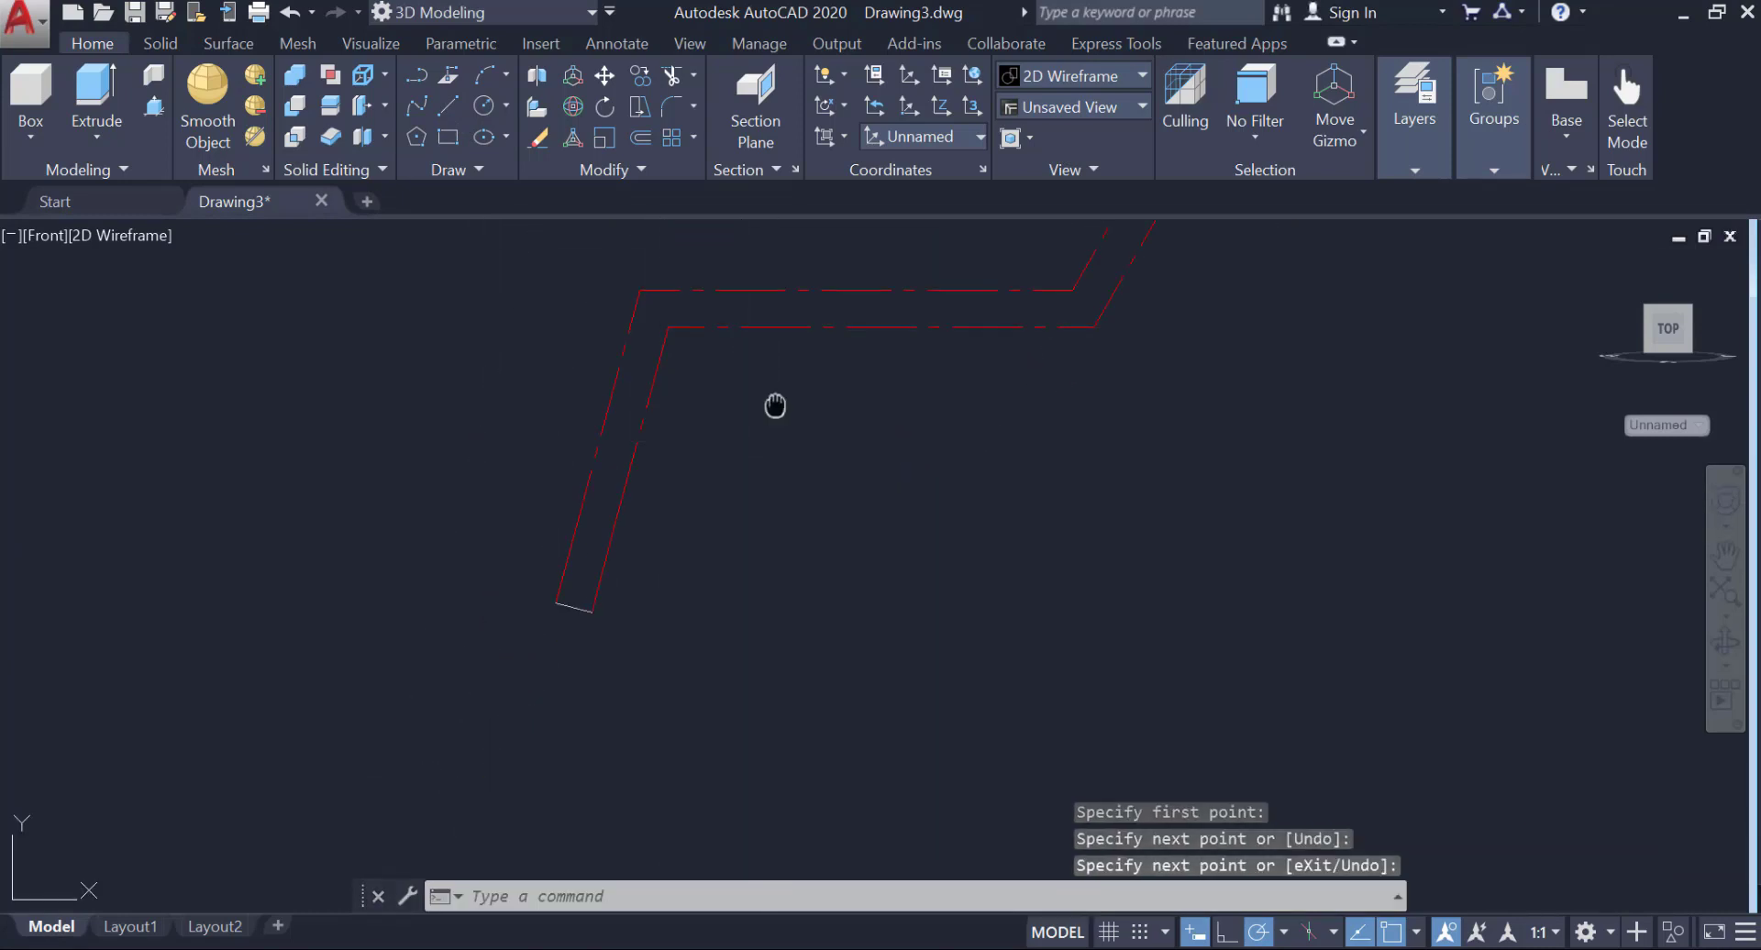
pyautogui.click(647, 138)
pyautogui.write('5')
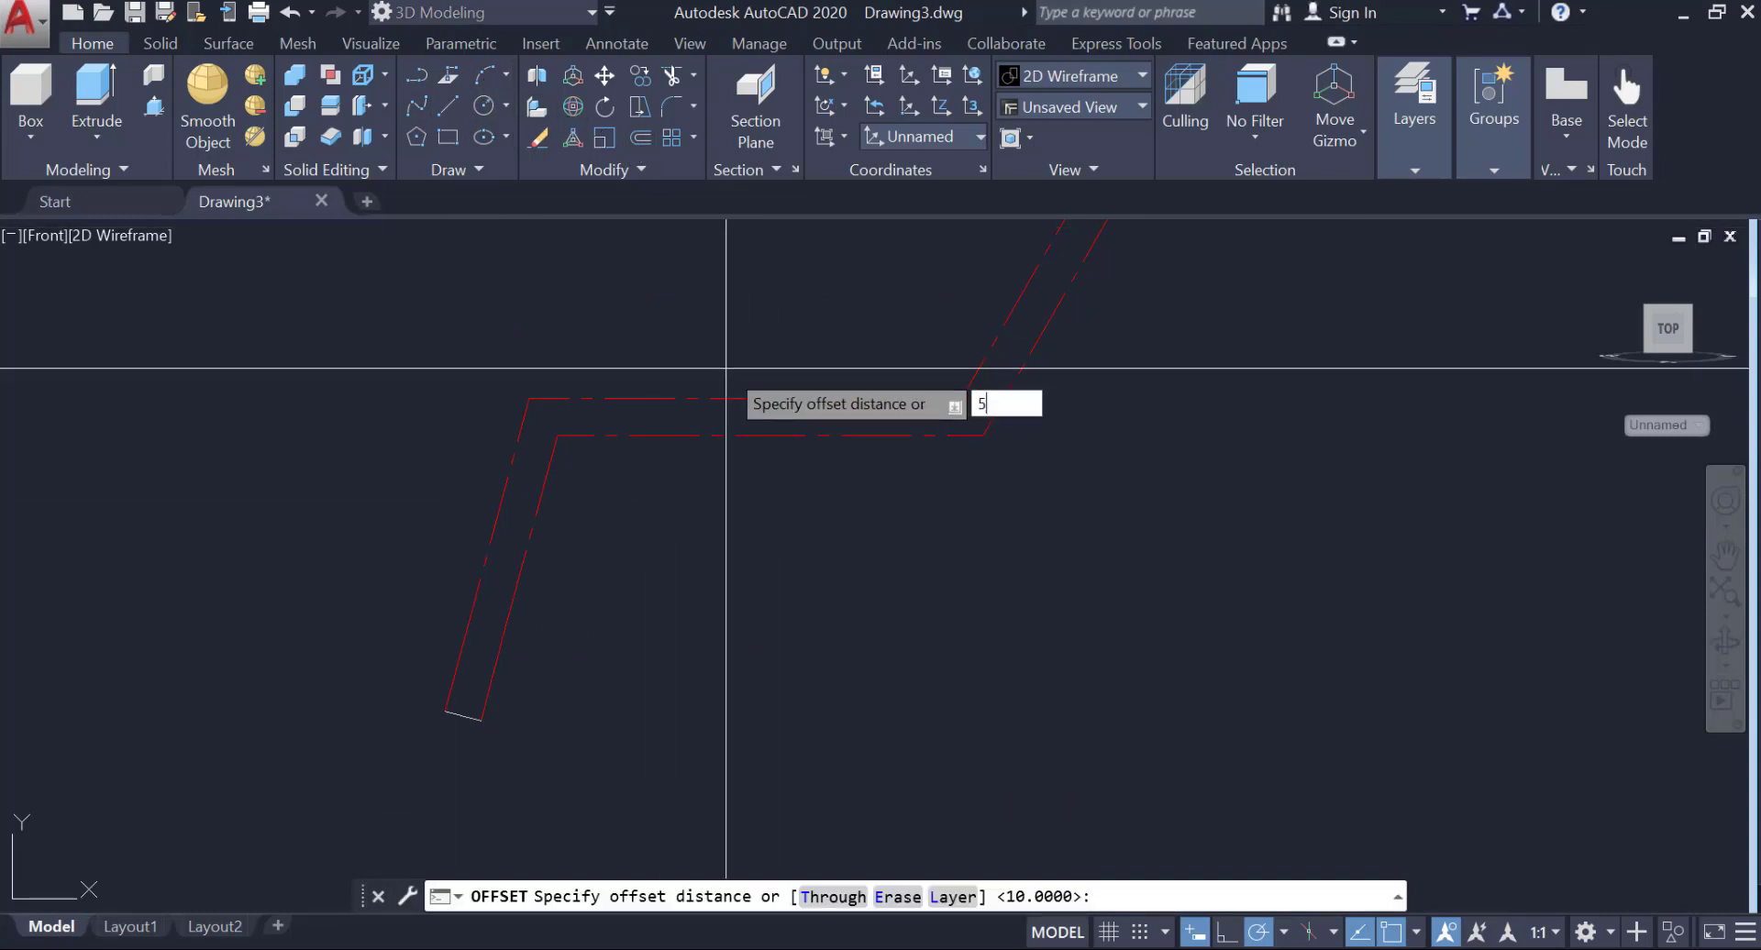
# Offset the outer bent line 5 units inward to create the middle centre line
pyautogui.press('Return')
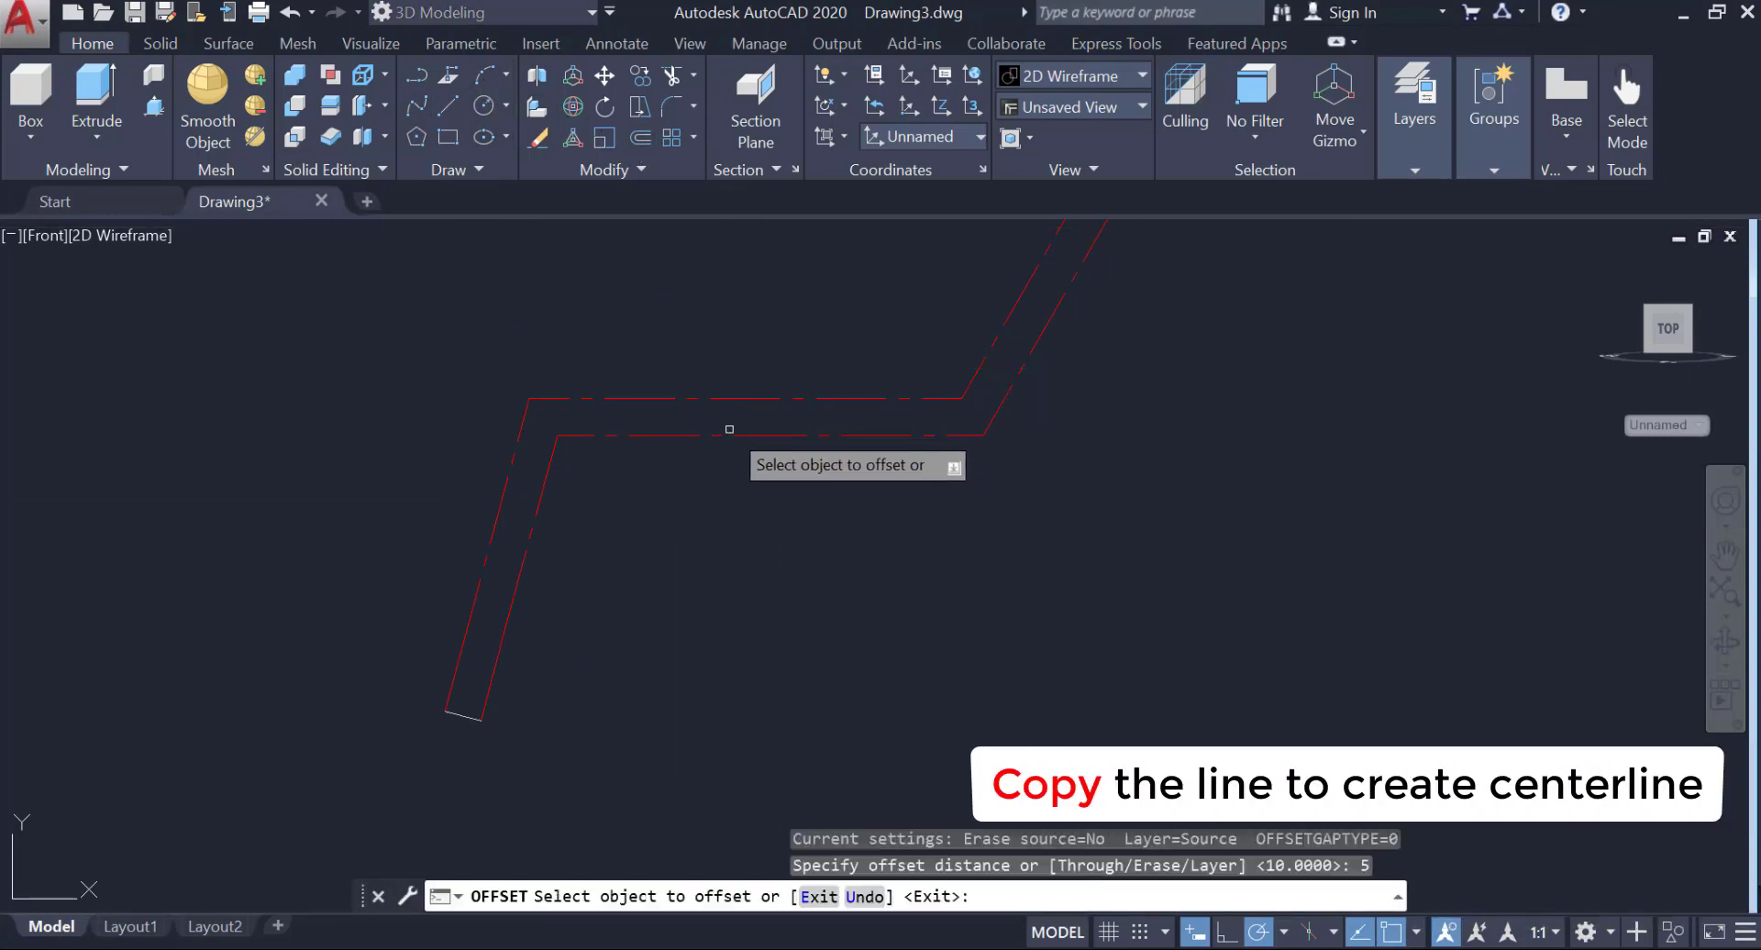
pyautogui.click(720, 434)
pyautogui.click(657, 307)
pyautogui.press('Return')
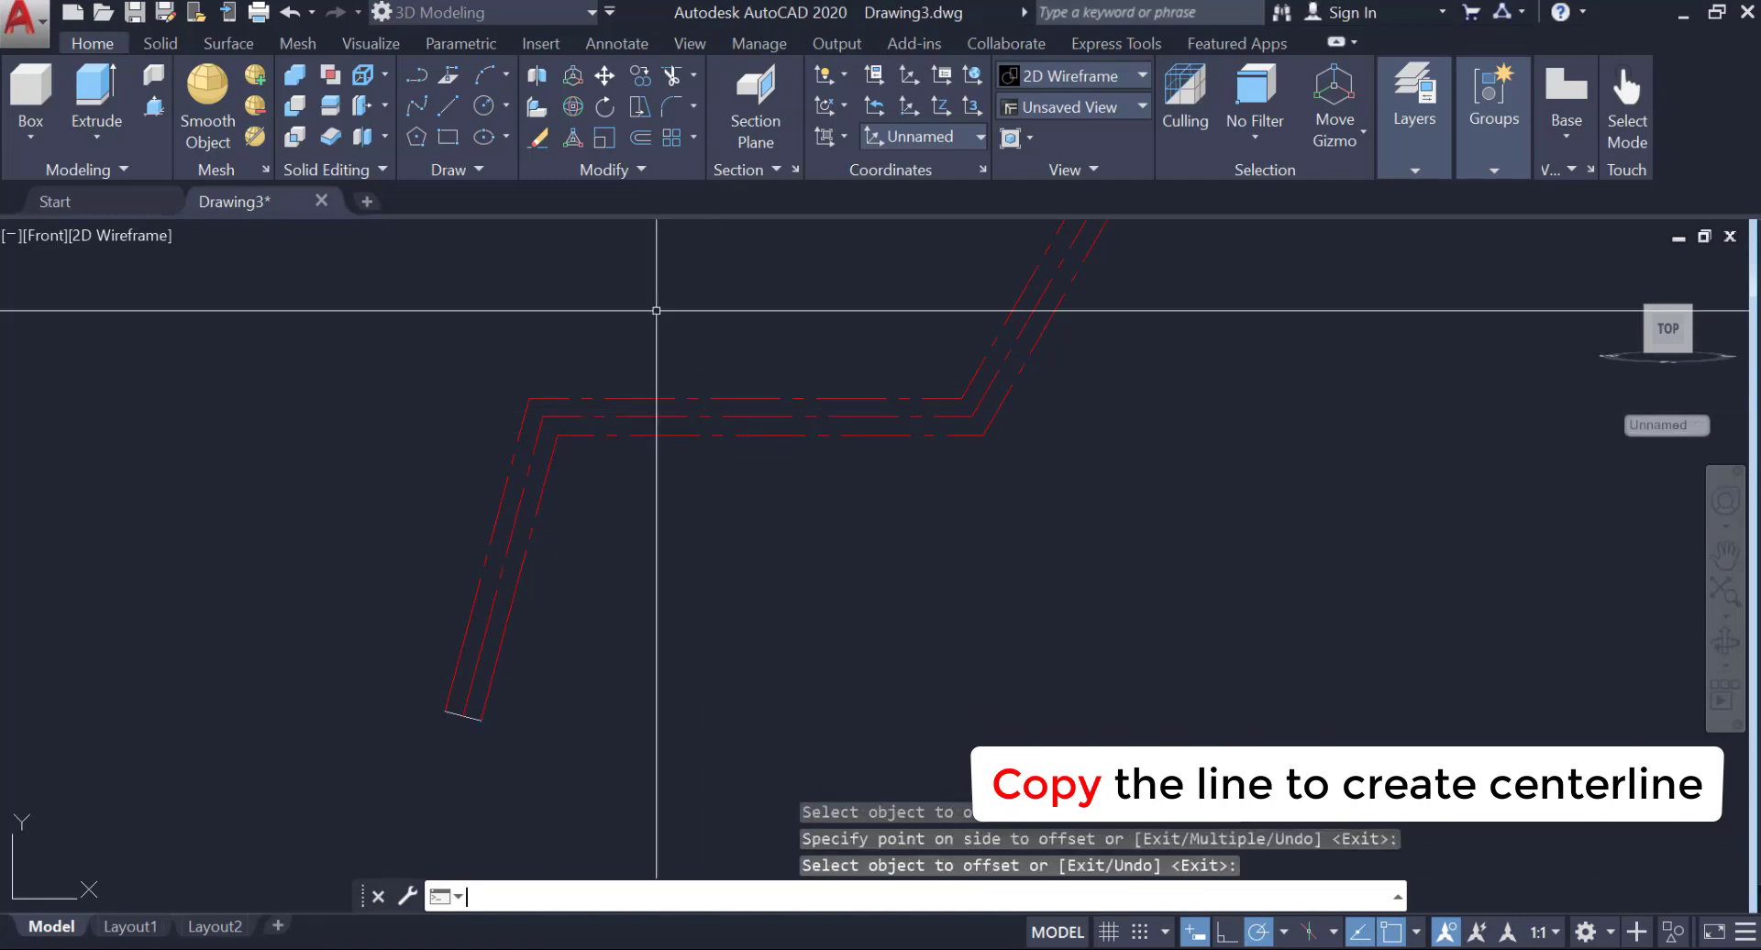
# Select both outer bent polylines and move them onto layer 0
pyautogui.scroll(-2, 1066, 281)
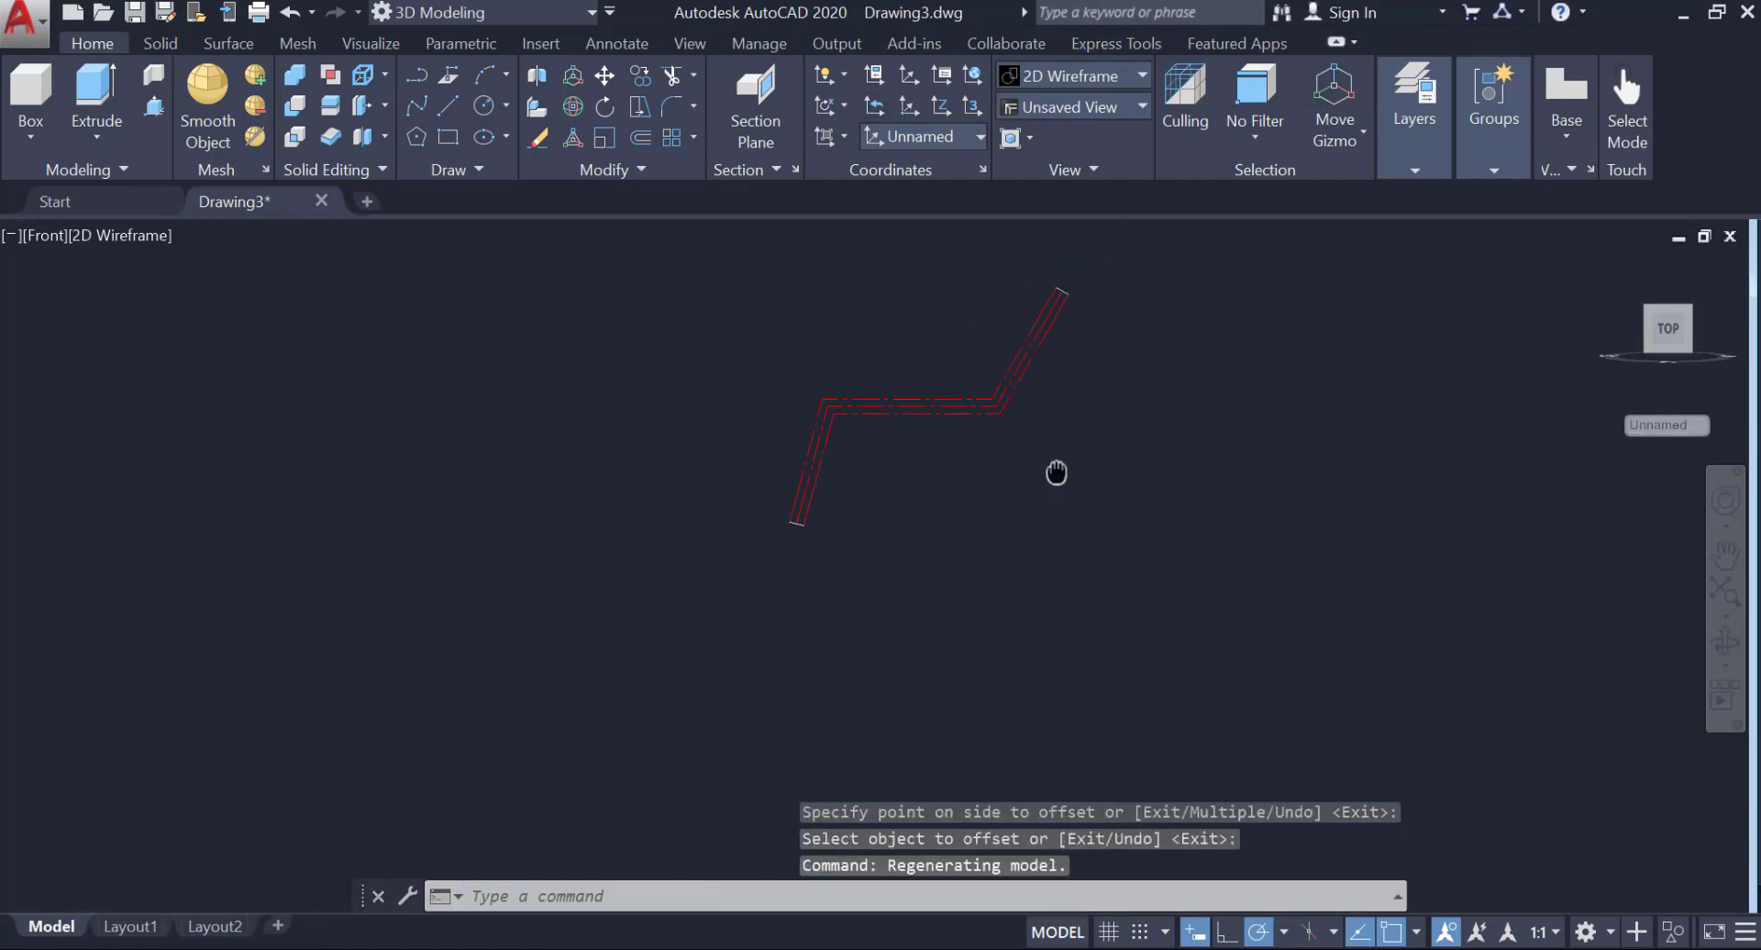
pyautogui.scroll(2, 960, 420)
pyautogui.click(1000, 415)
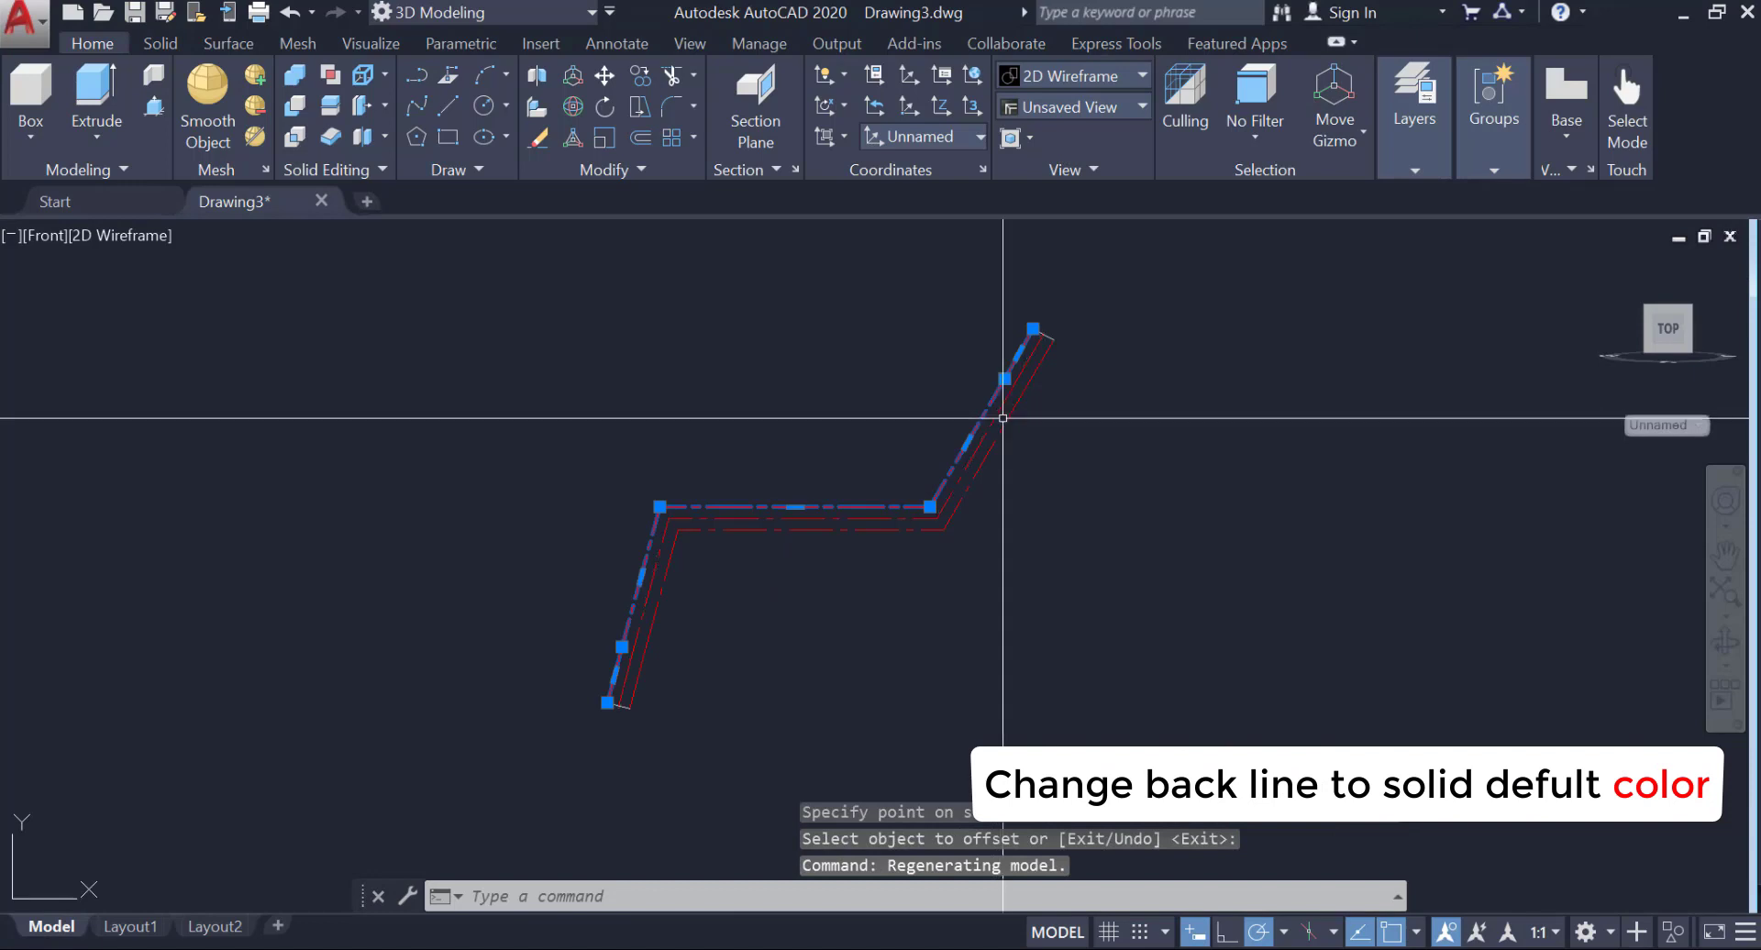
pyautogui.click(1003, 433)
pyautogui.click(1416, 154)
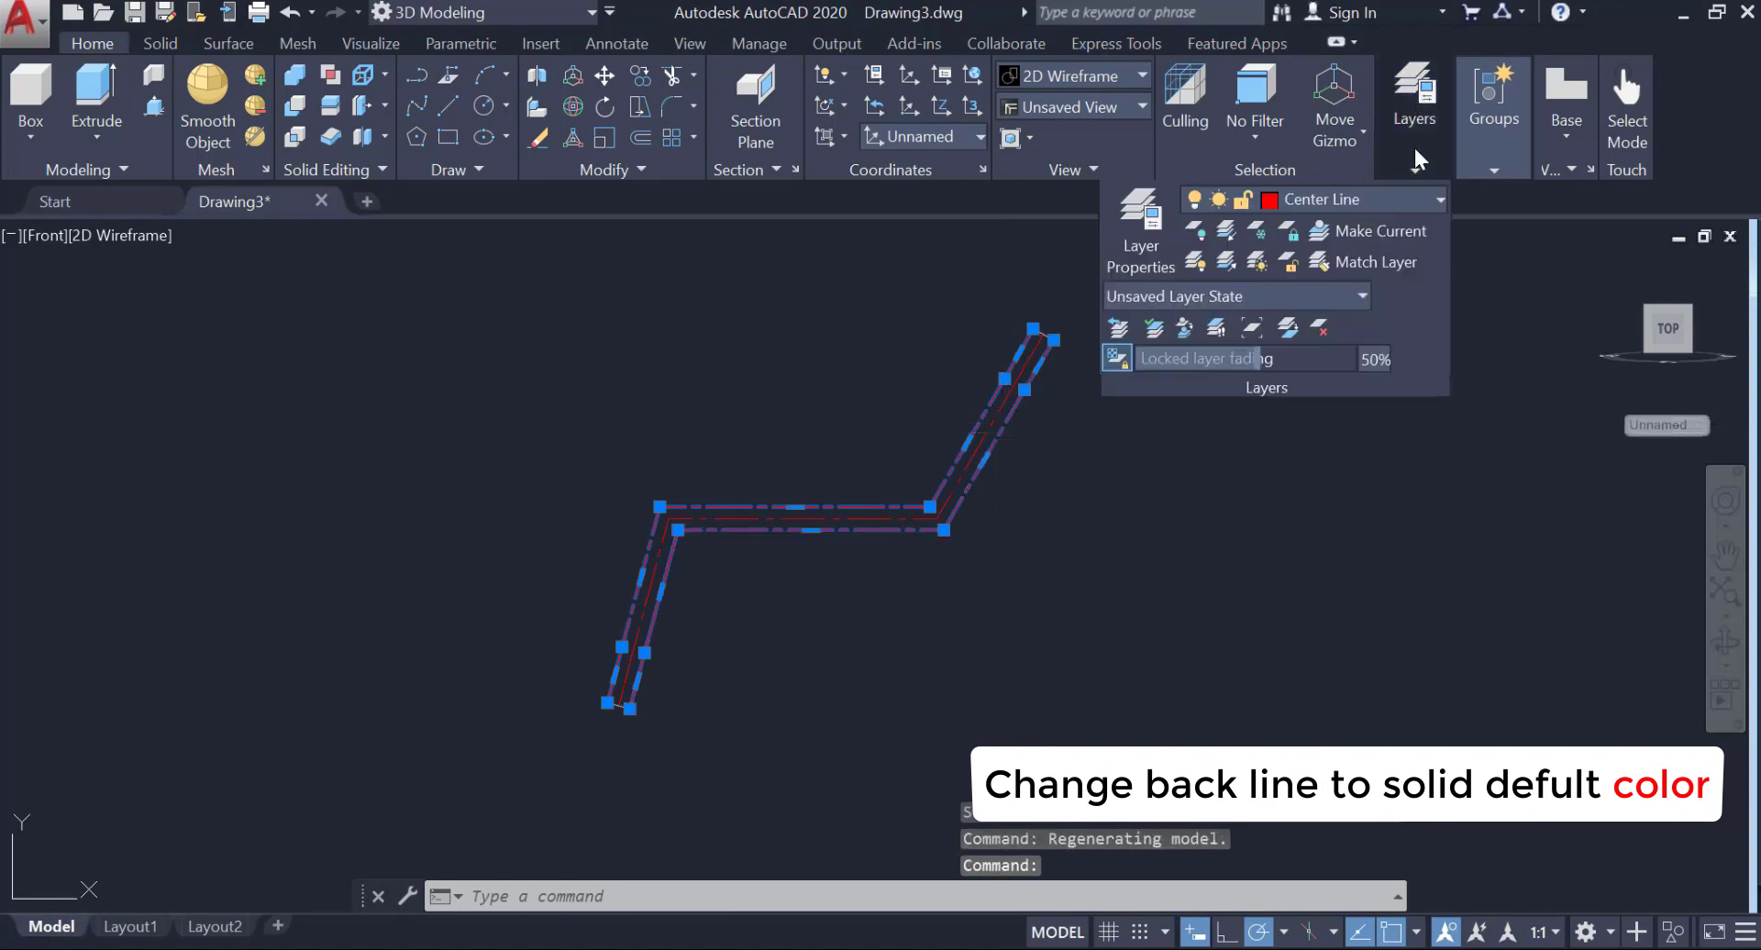
pyautogui.click(1391, 196)
pyautogui.click(1350, 234)
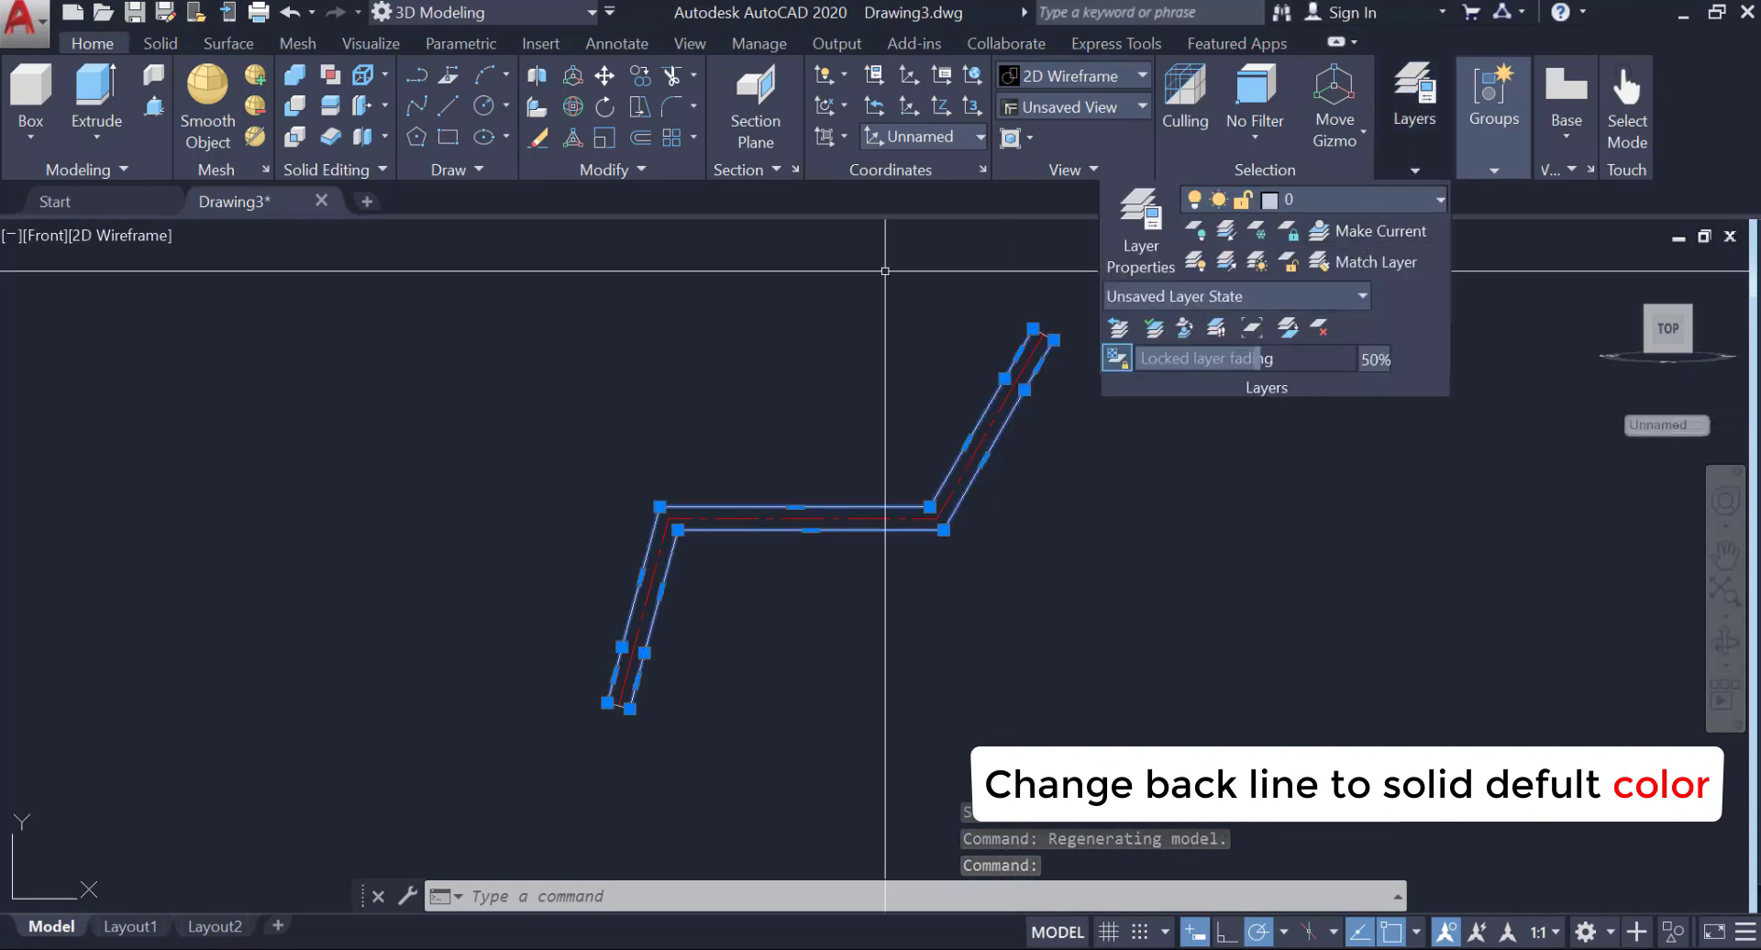
pyautogui.press('Escape')
pyautogui.write('o')
pyautogui.press('Return')
pyautogui.press('Escape')
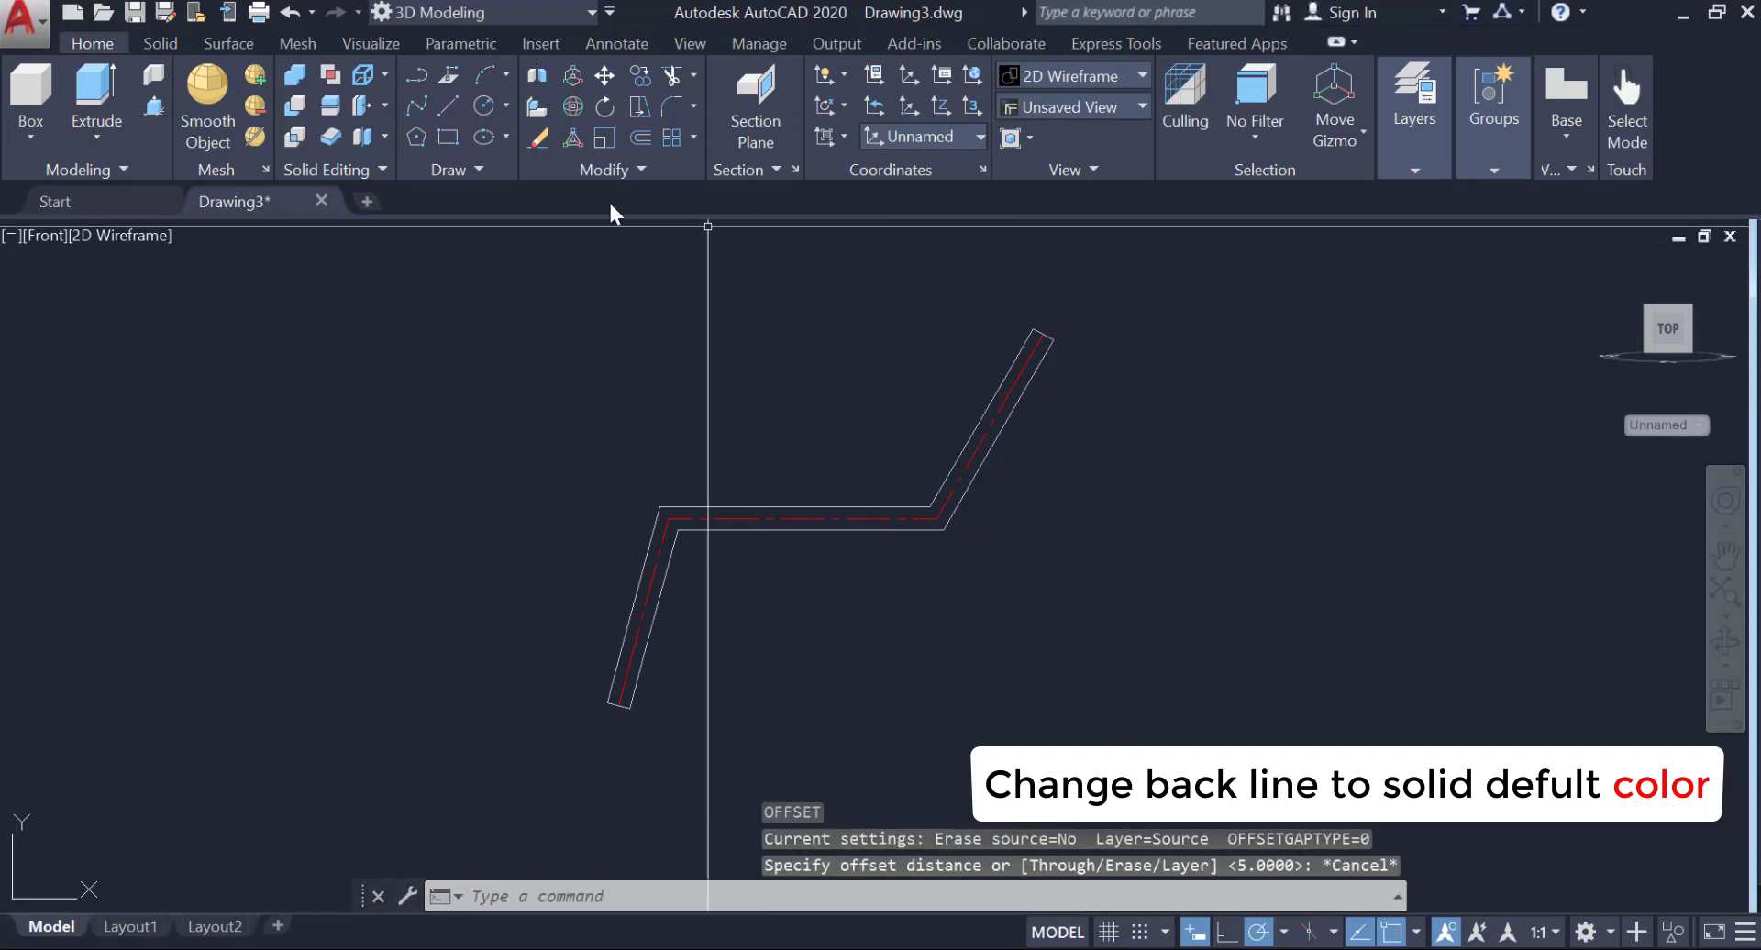
# Explode the centerline into separate segments
pyautogui.click(598, 170)
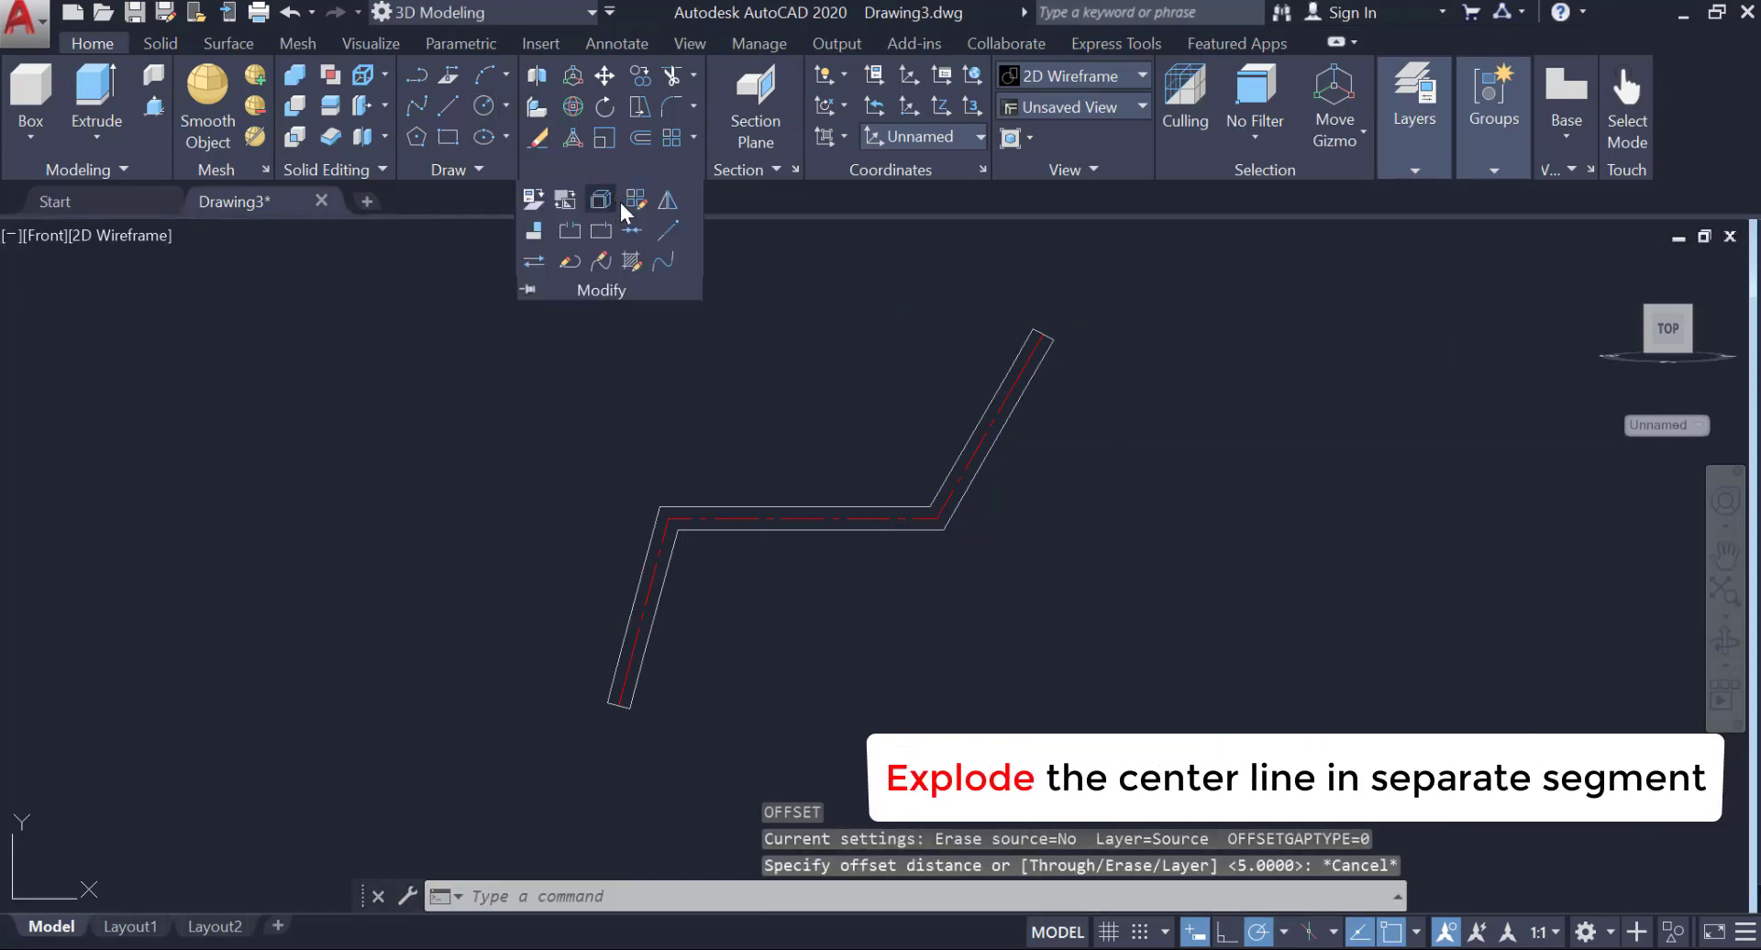
pyautogui.click(603, 199)
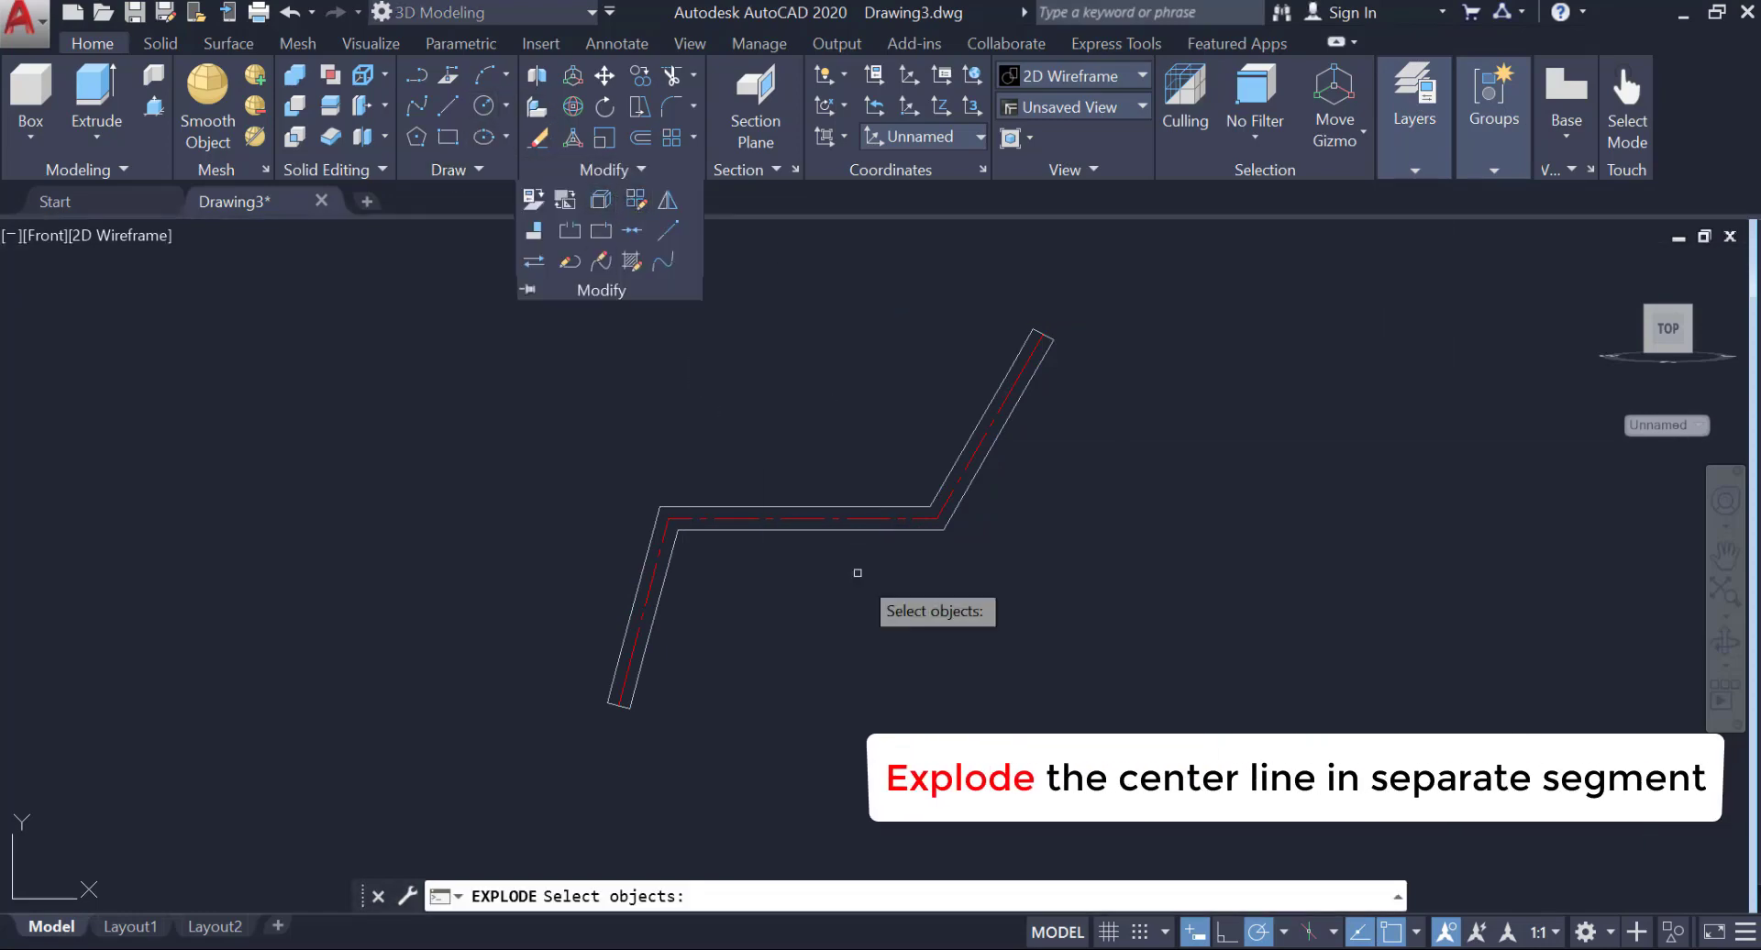
pyautogui.click(814, 514)
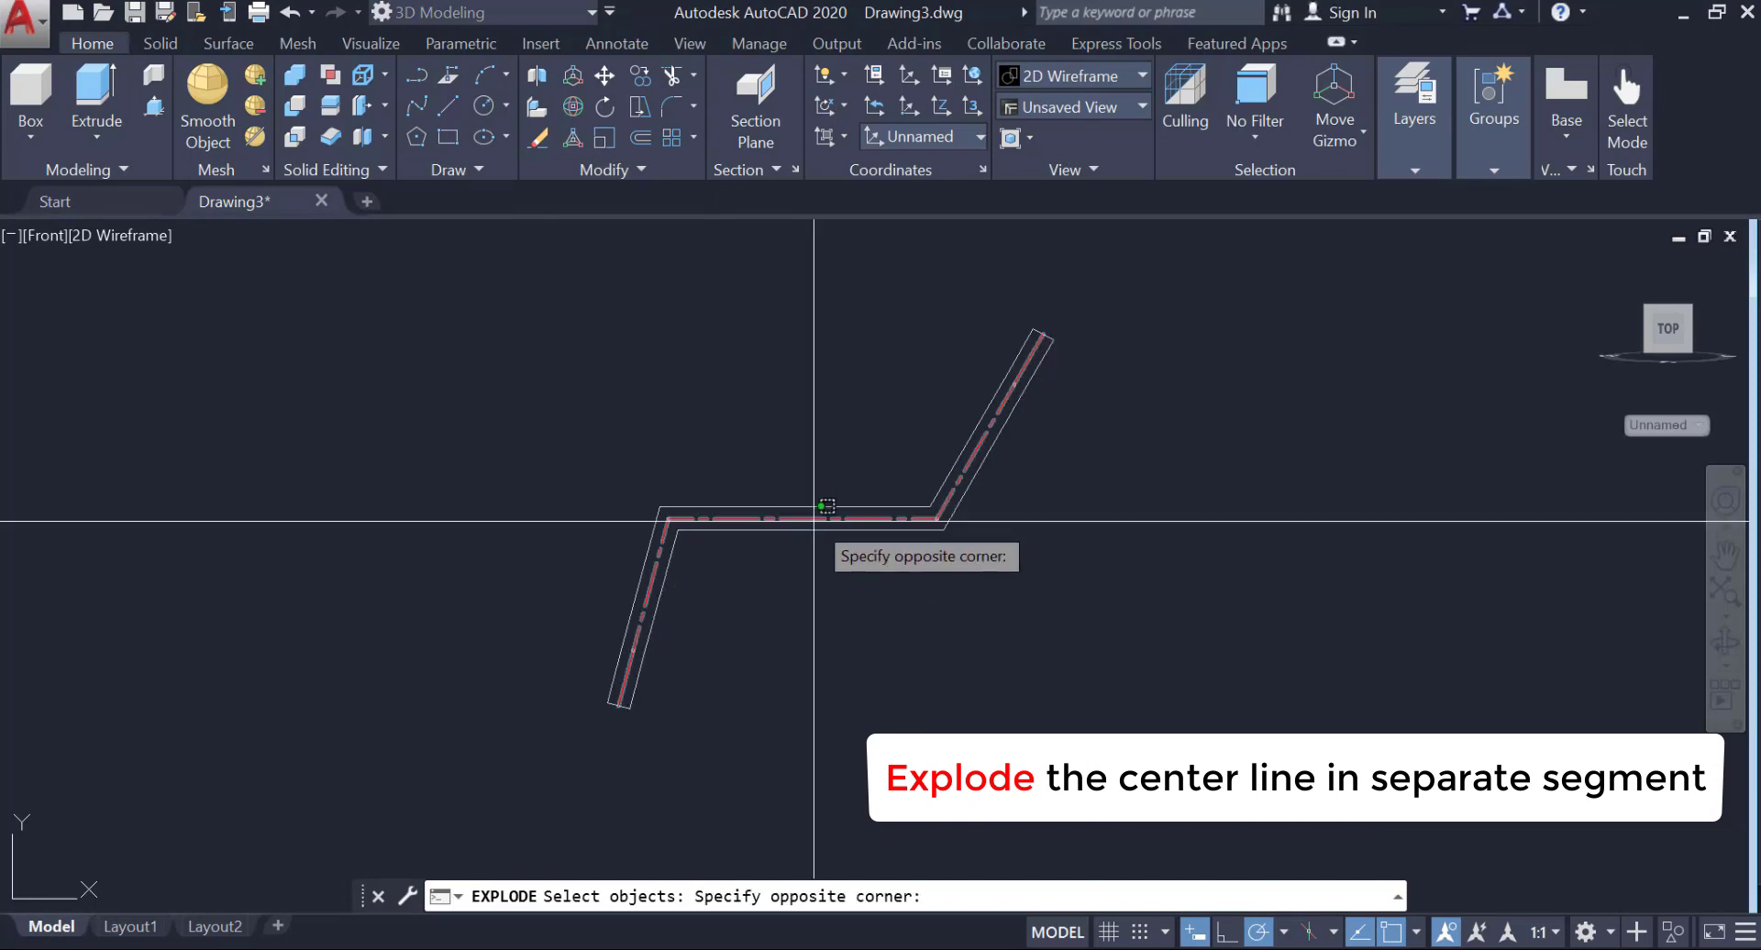
pyautogui.press('Return')
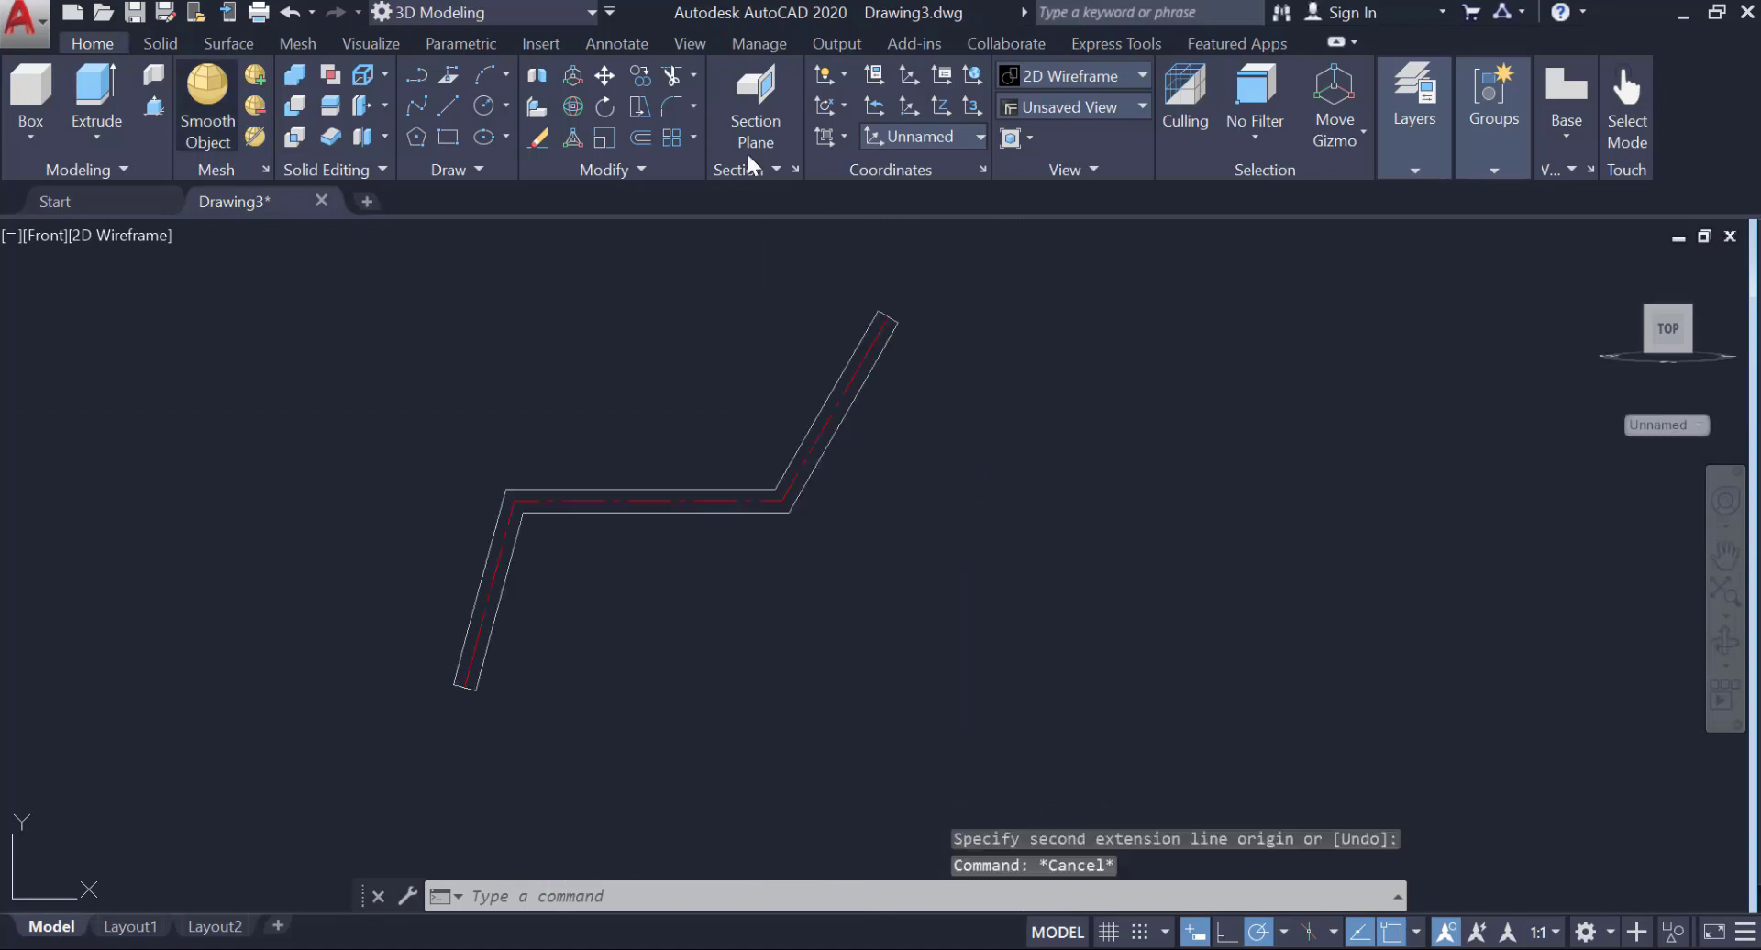
# Join the outer lines and end lines into one closed polyline, then return to the Home view
pyautogui.click(629, 170)
pyautogui.click(642, 240)
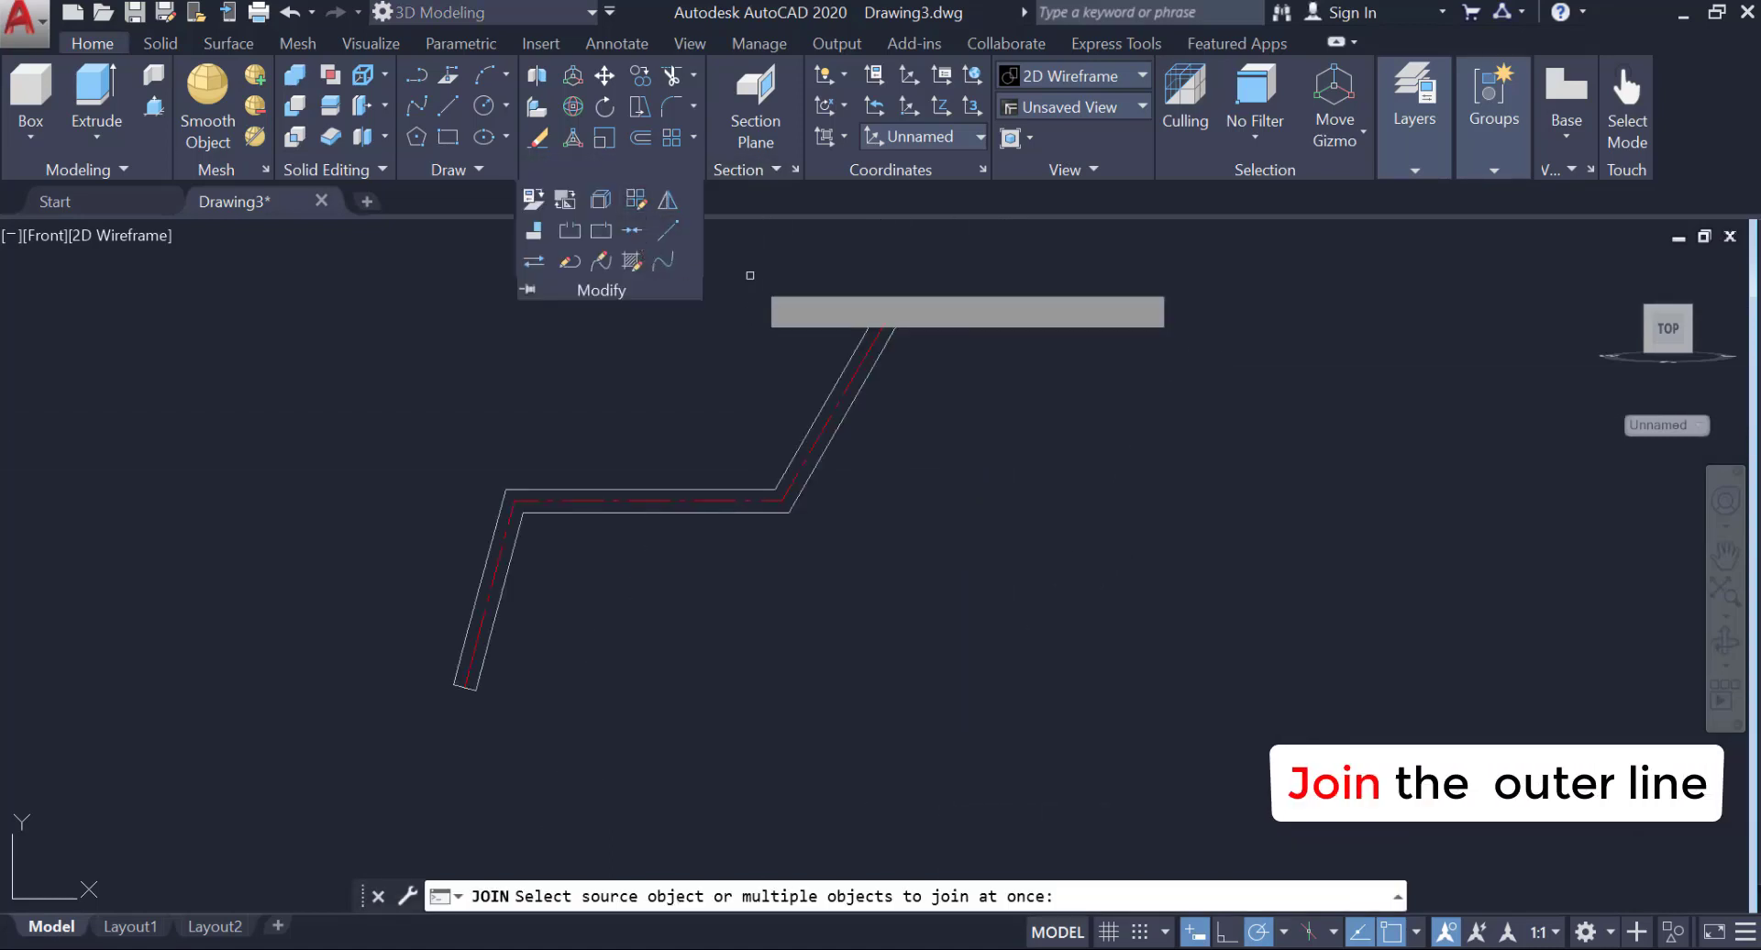
pyautogui.click(852, 356)
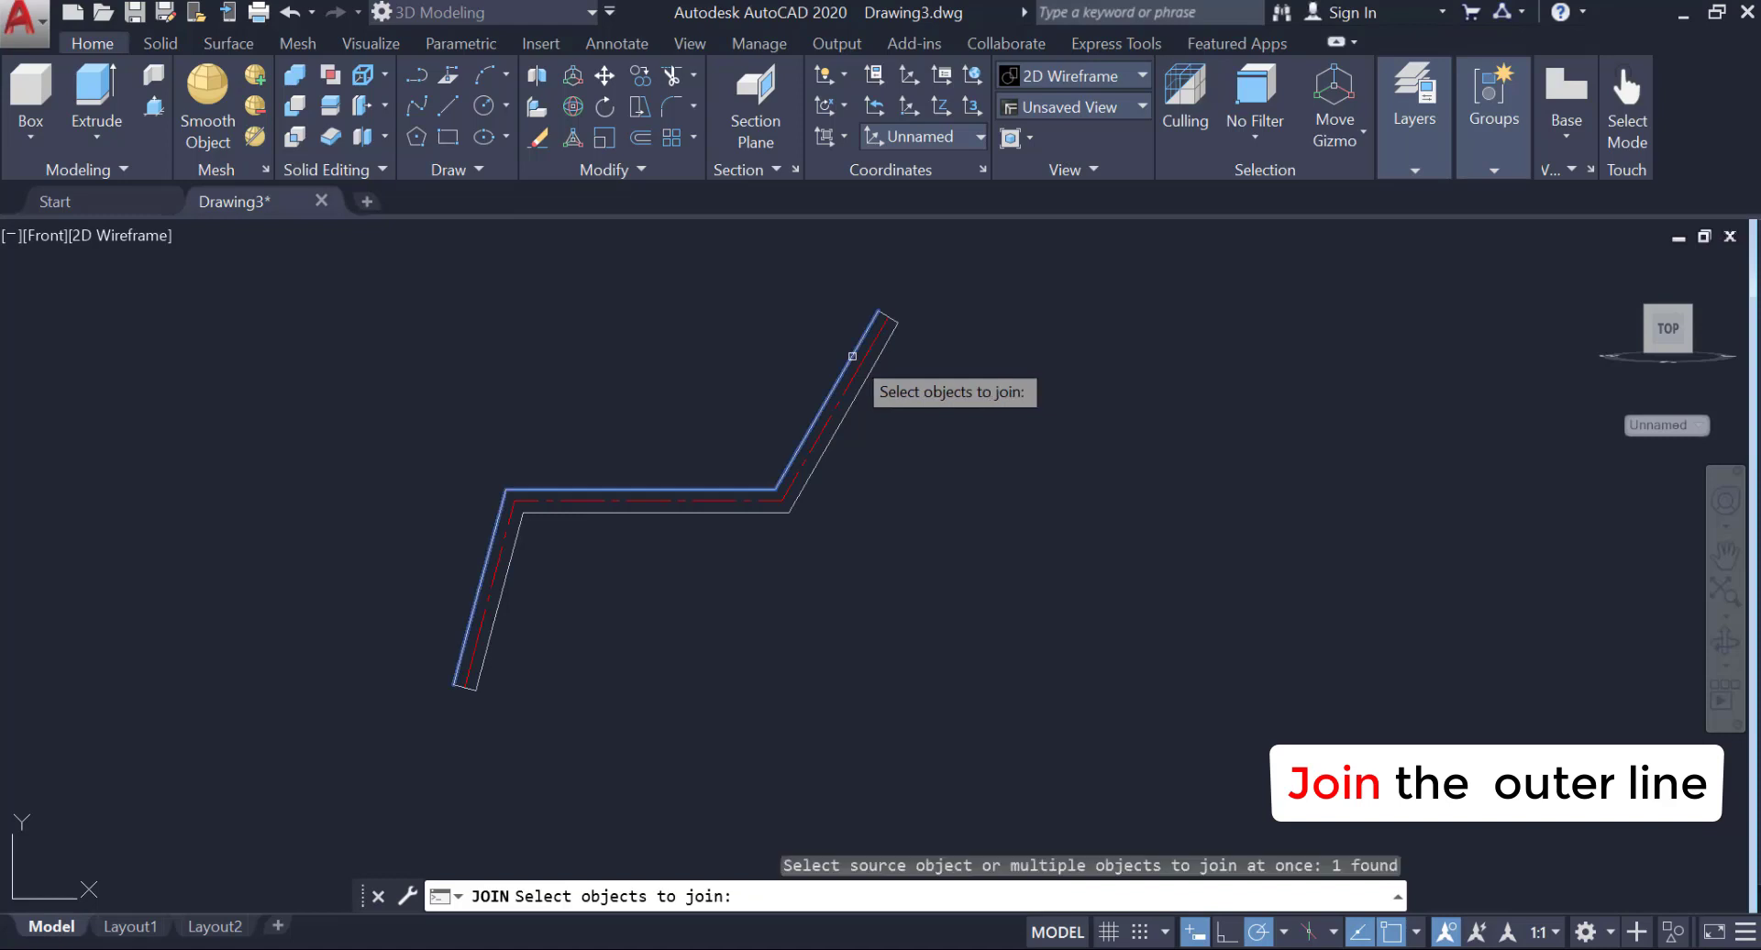
pyautogui.click(886, 314)
pyautogui.click(873, 362)
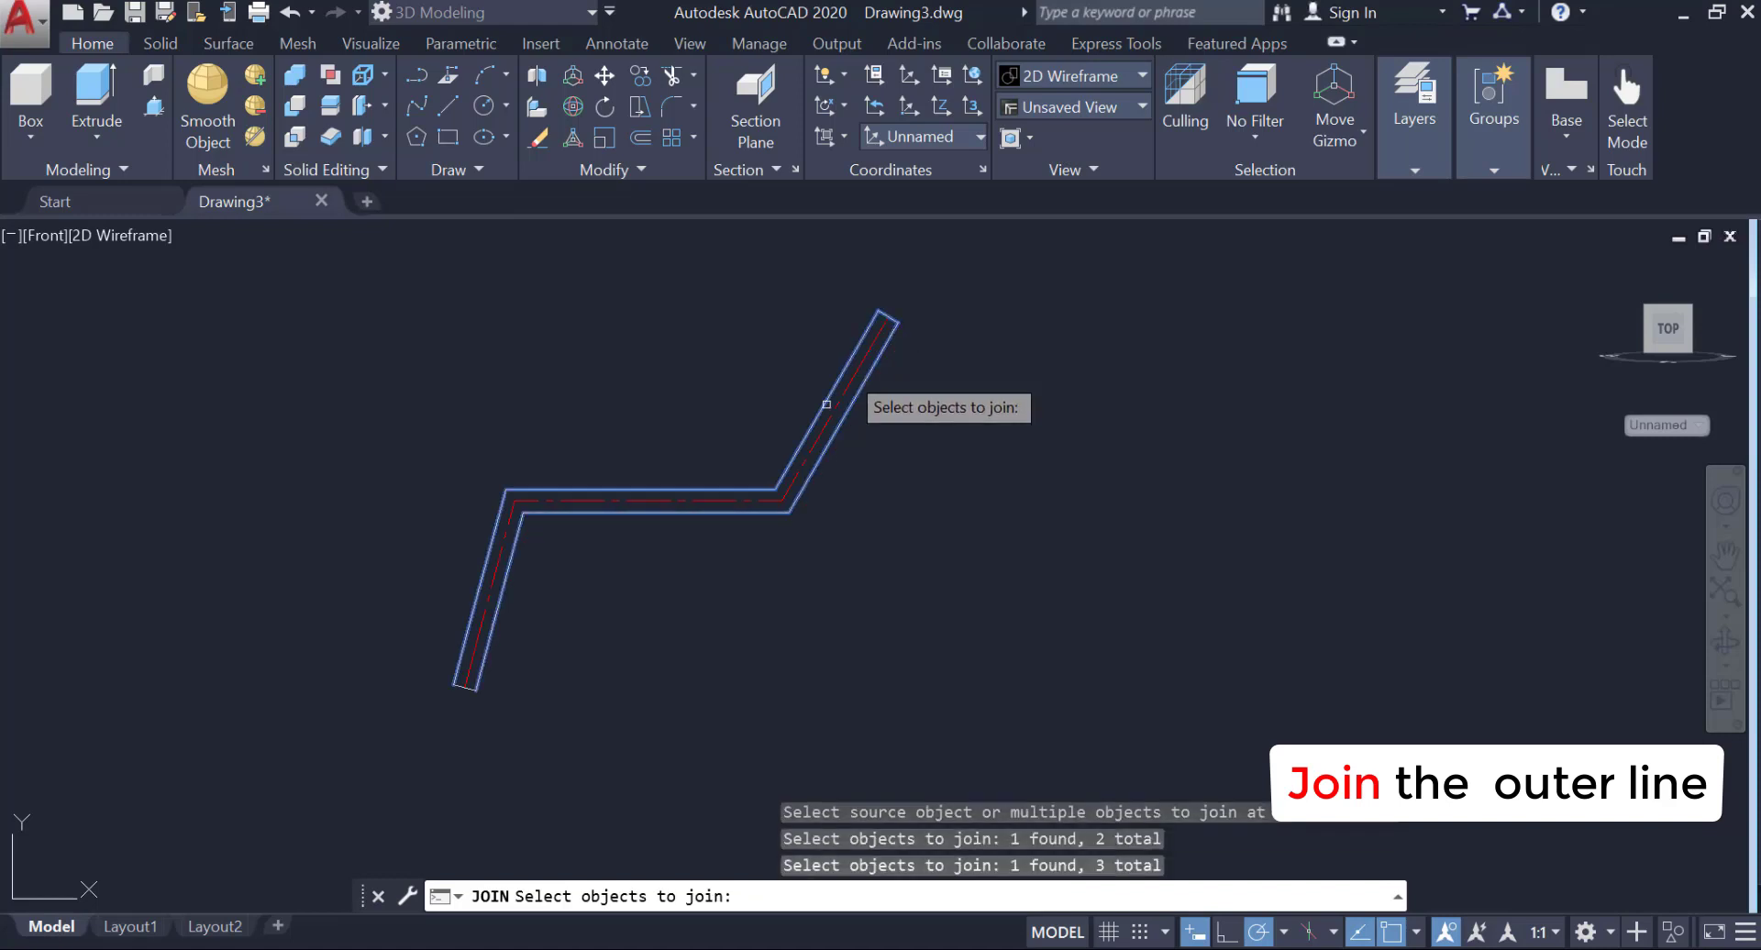
pyautogui.click(461, 680)
pyautogui.press('Return')
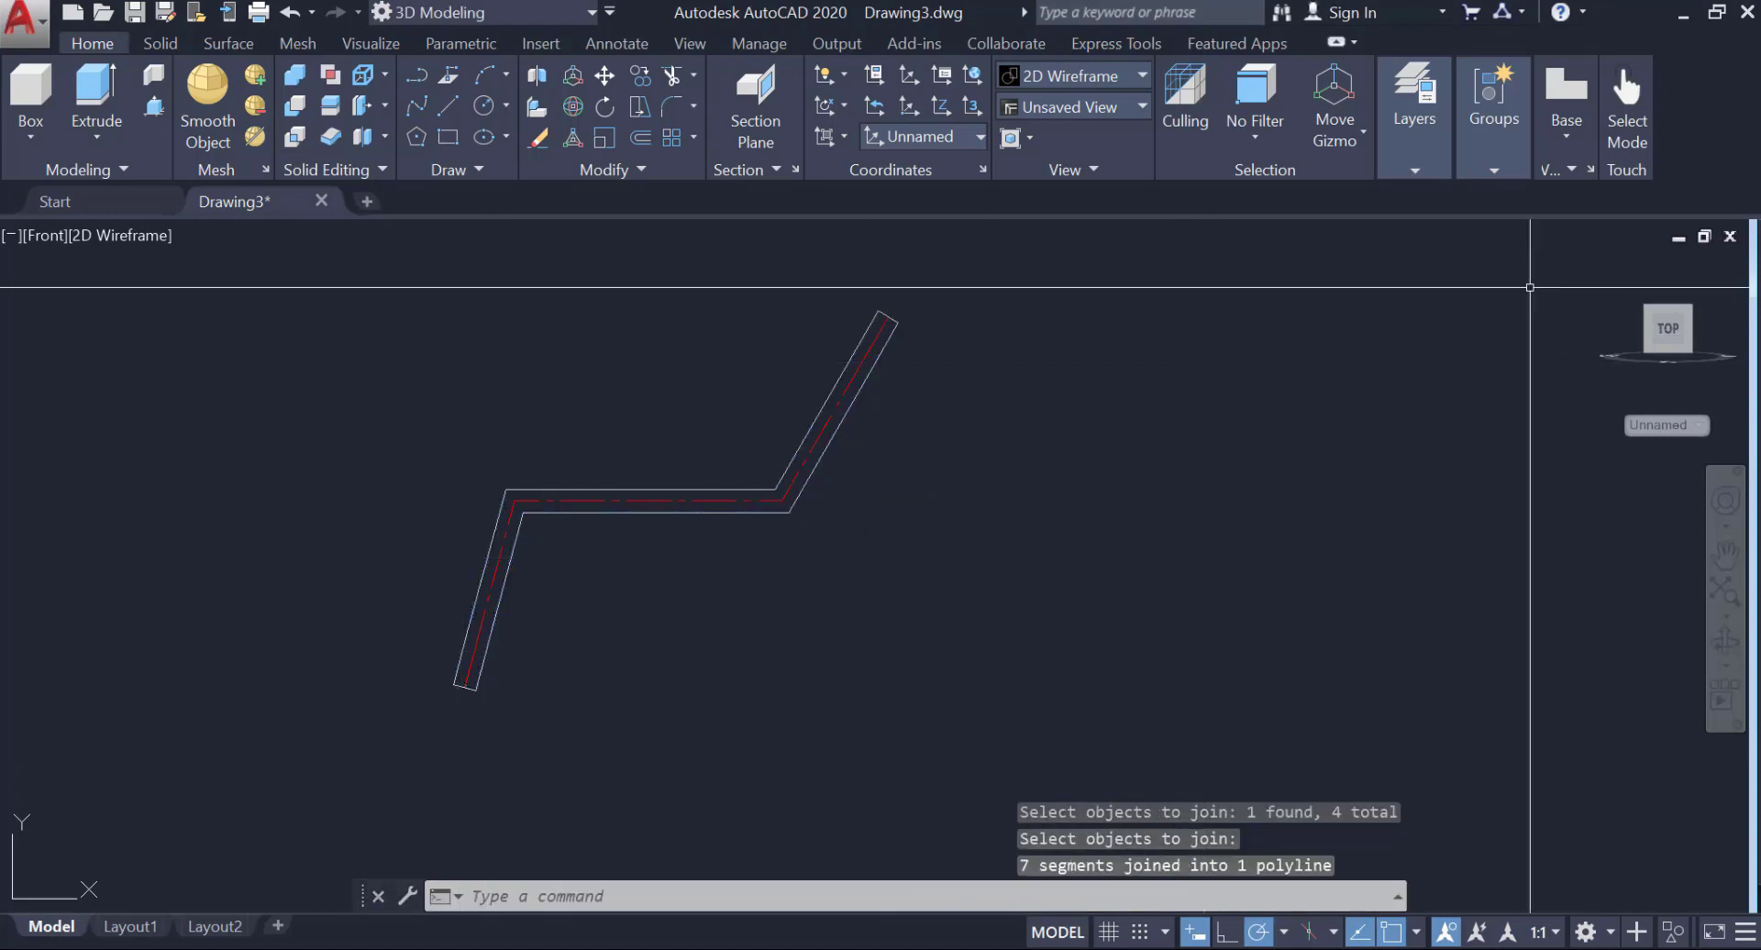
pyautogui.moveTo(1666, 329)
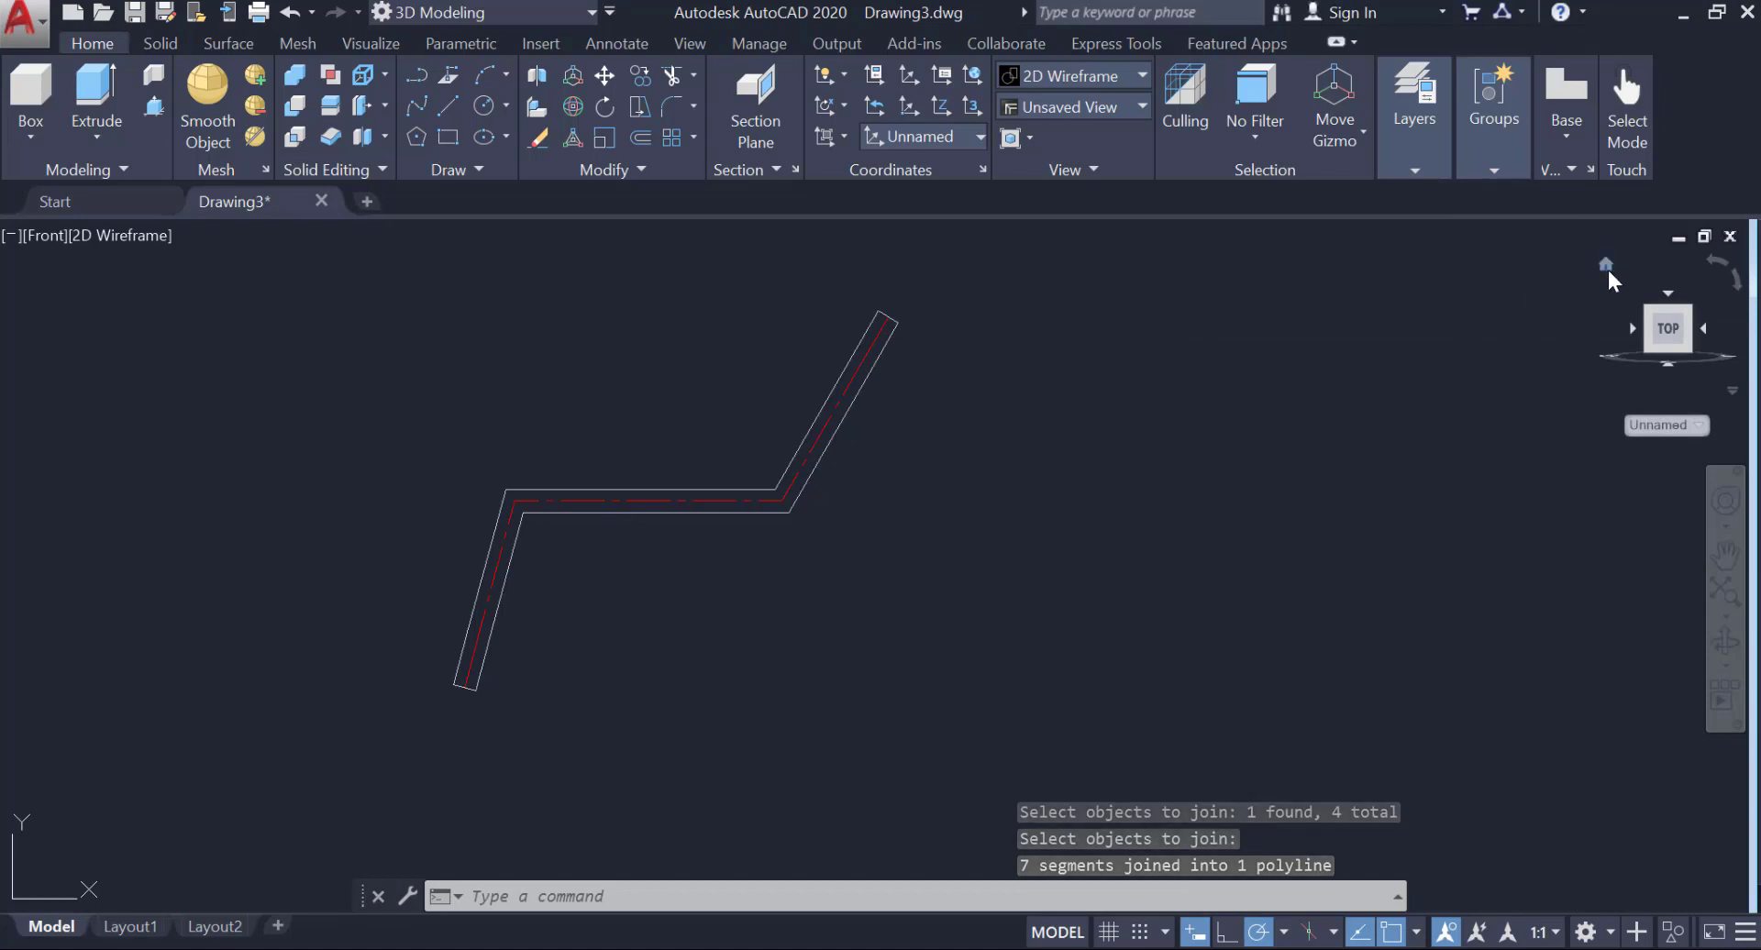
pyautogui.click(1607, 265)
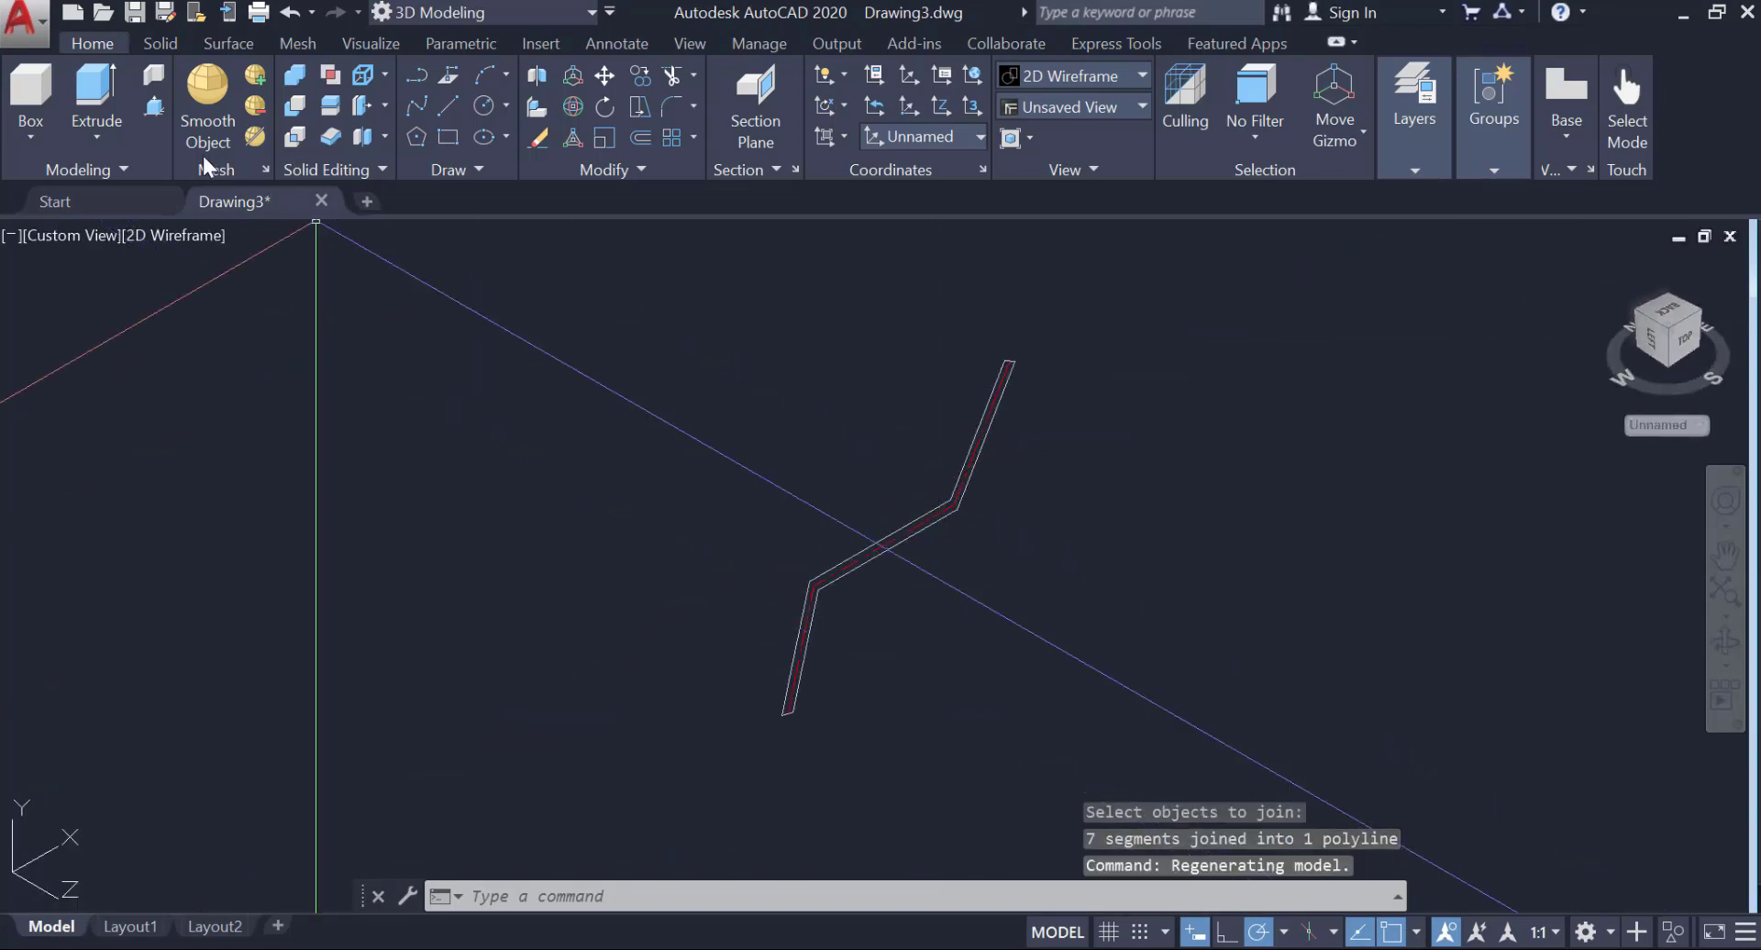
# Extrude the closed bent profile 50 units into a solid bar
pyautogui.click(99, 88)
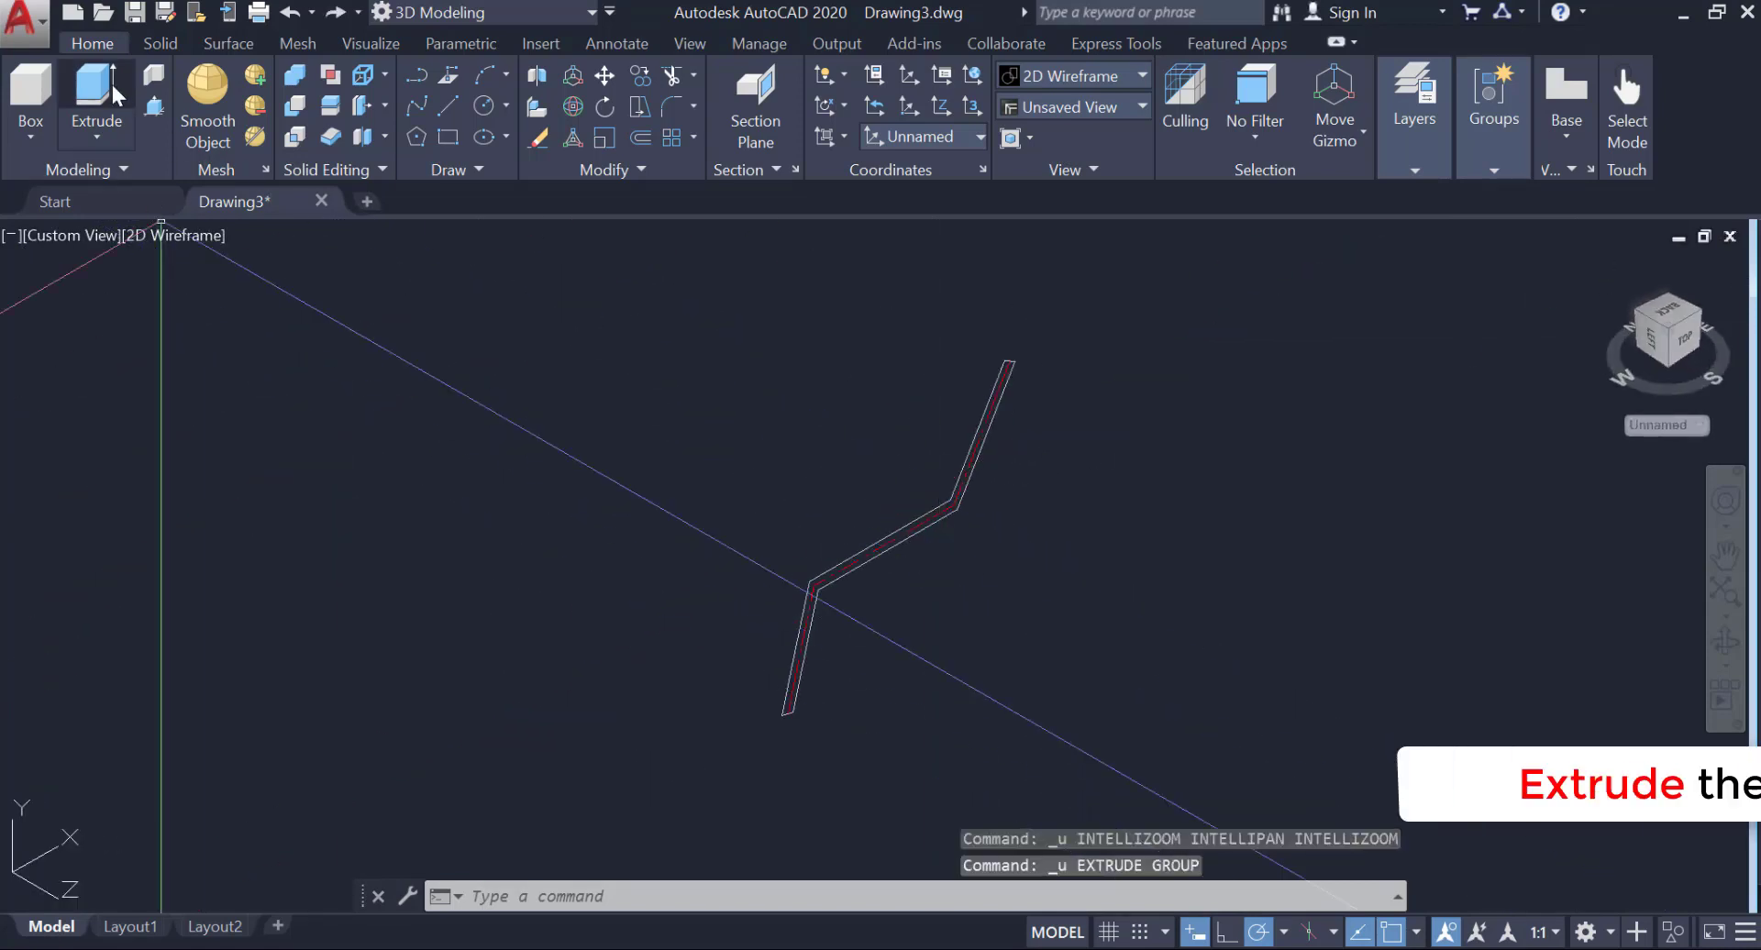
pyautogui.click(803, 633)
pyautogui.rightClick(787, 528)
pyautogui.click(807, 542)
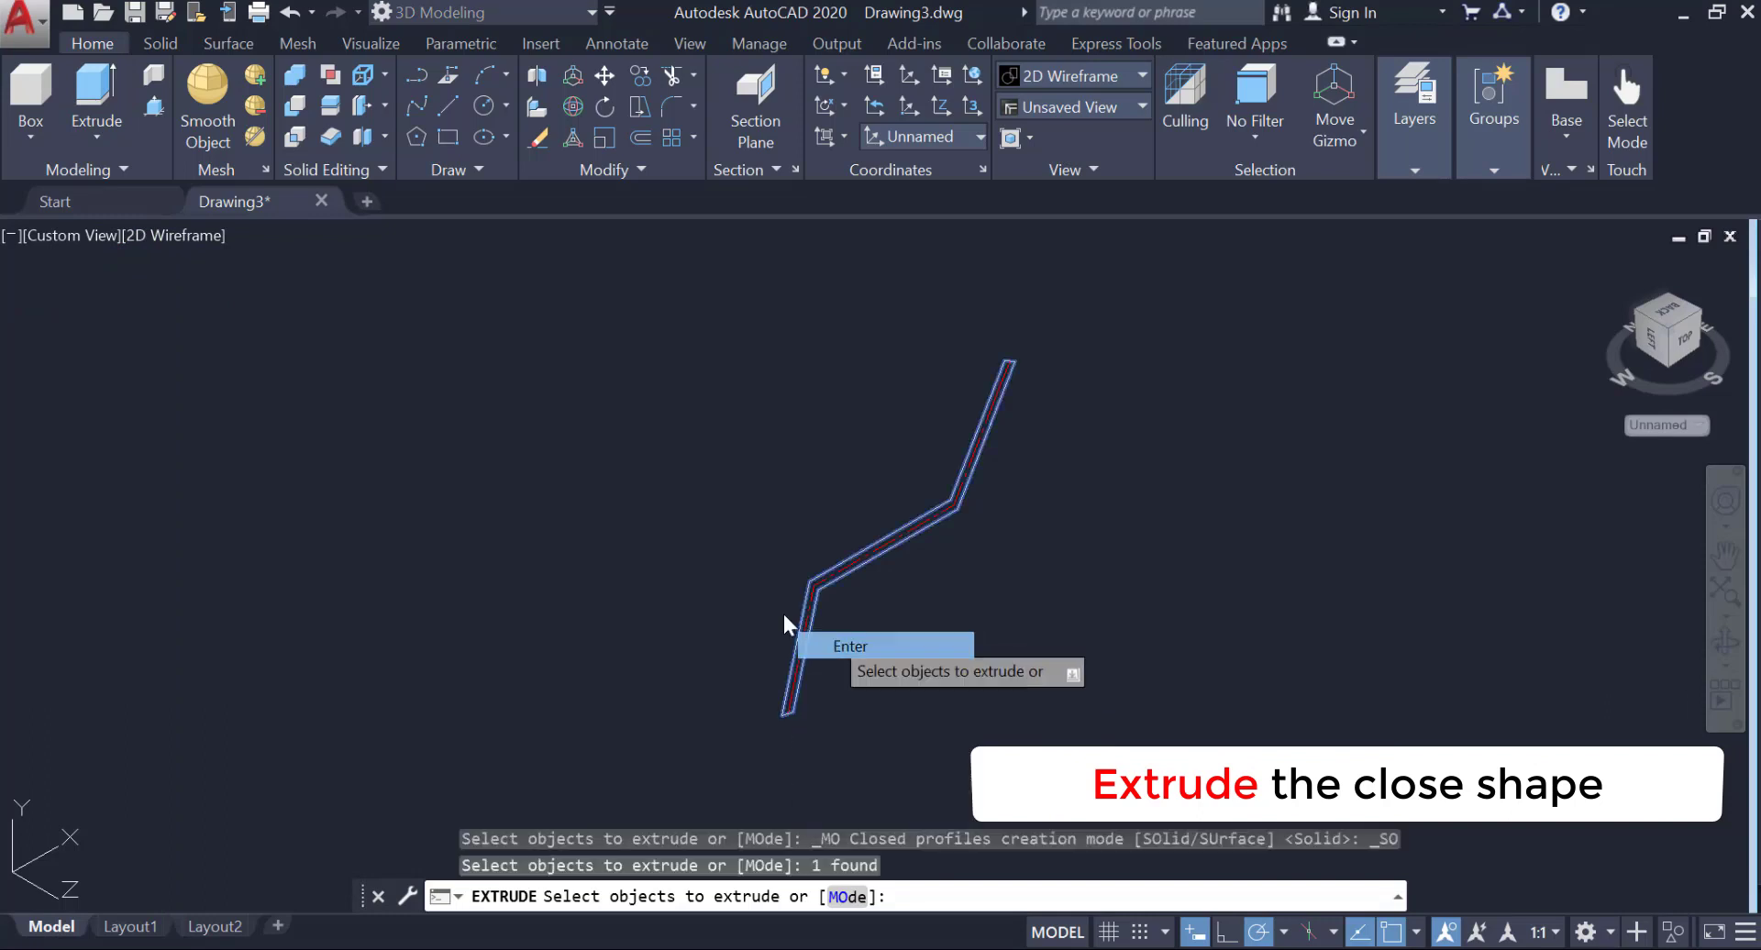
pyautogui.write('50')
pyautogui.press('Return')
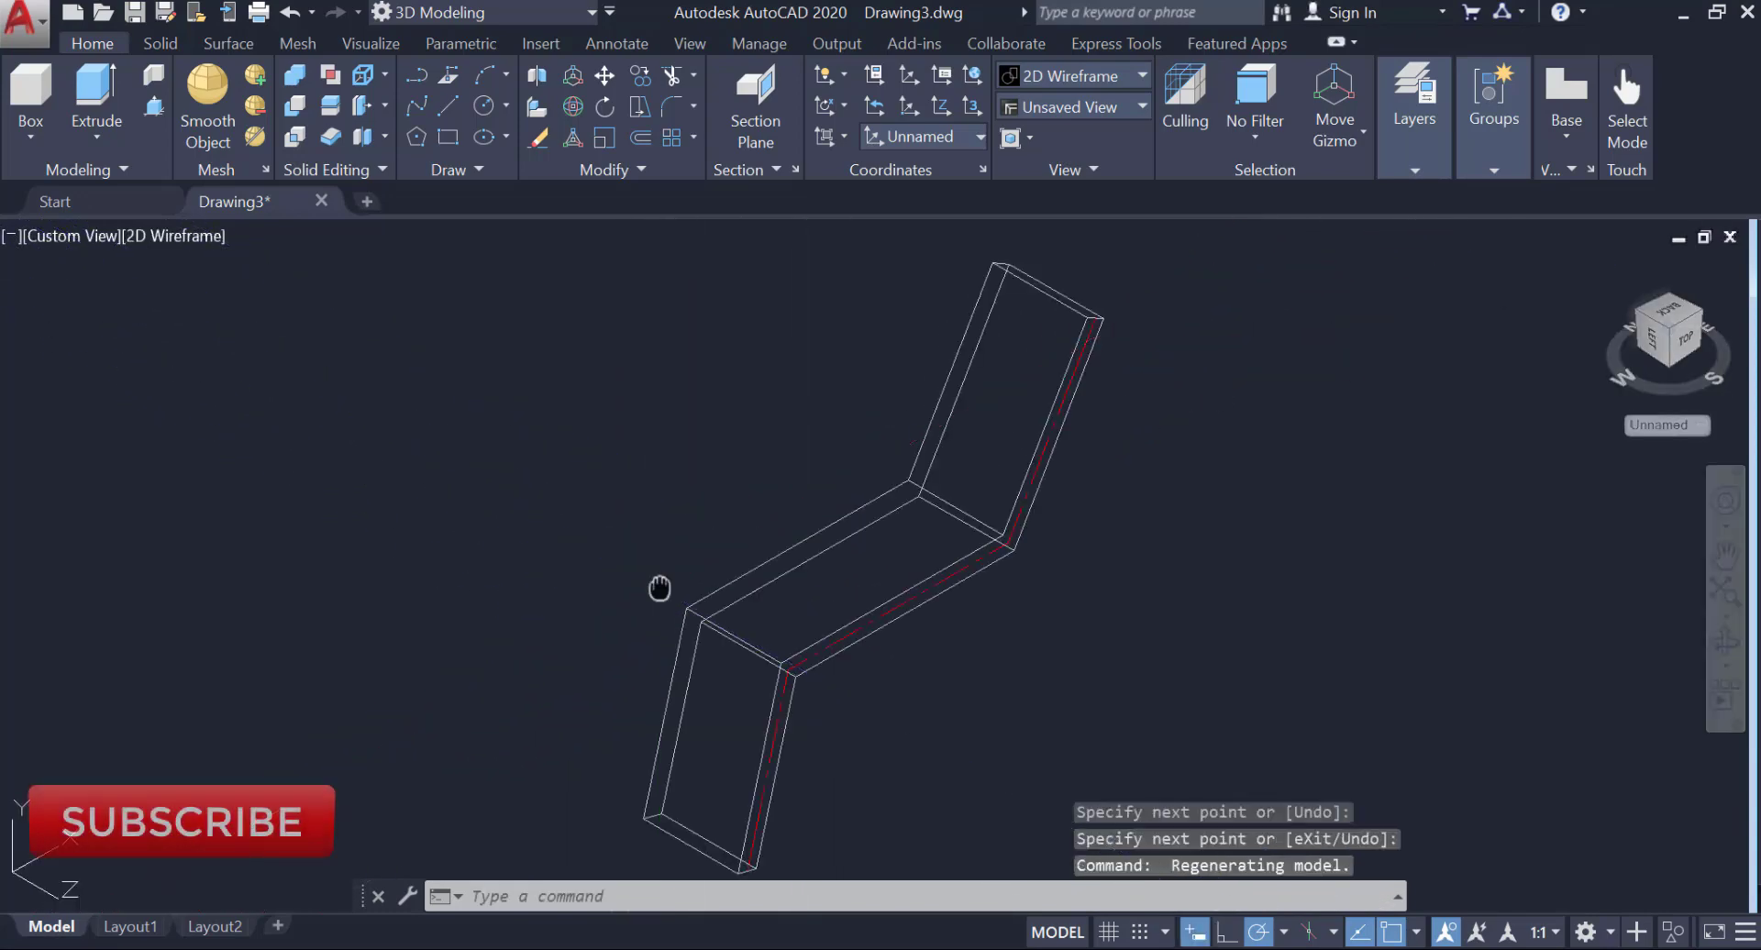
pyautogui.scroll(2, 720, 737)
pyautogui.scroll(2, 581, 637)
pyautogui.scroll(1, 542, 620)
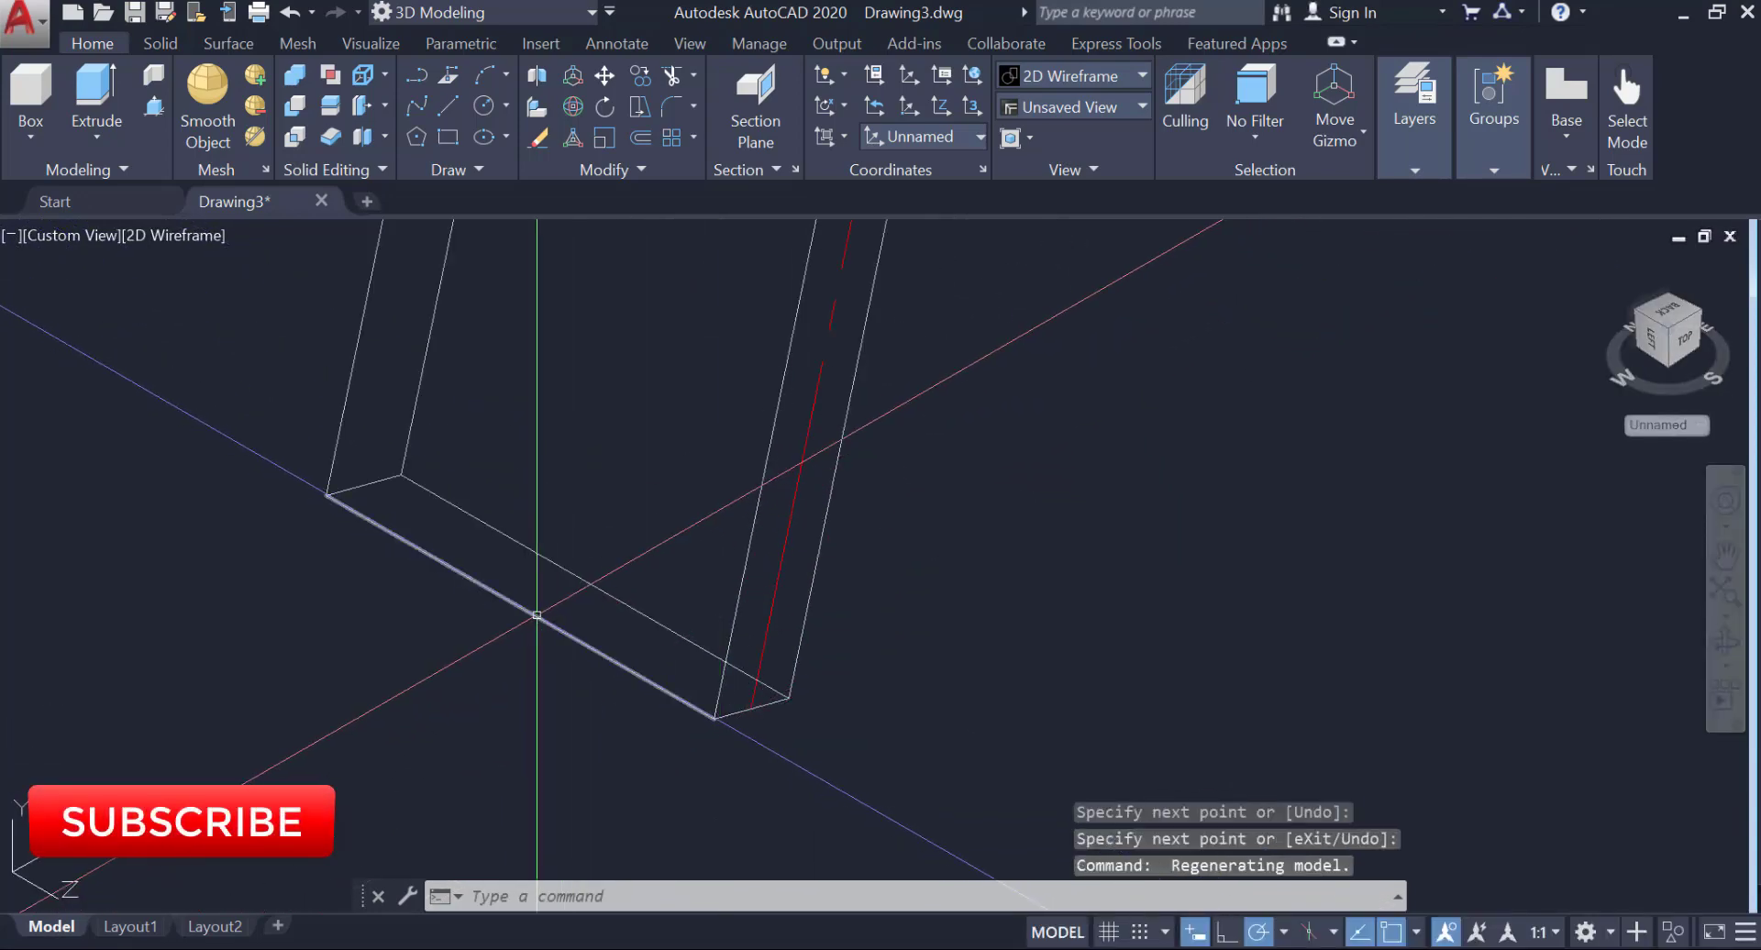
pyautogui.scroll(2, 413, 495)
# Move the UCS origin to the solid's corner, accepting default axes, and erase one object
pyautogui.click(916, 75)
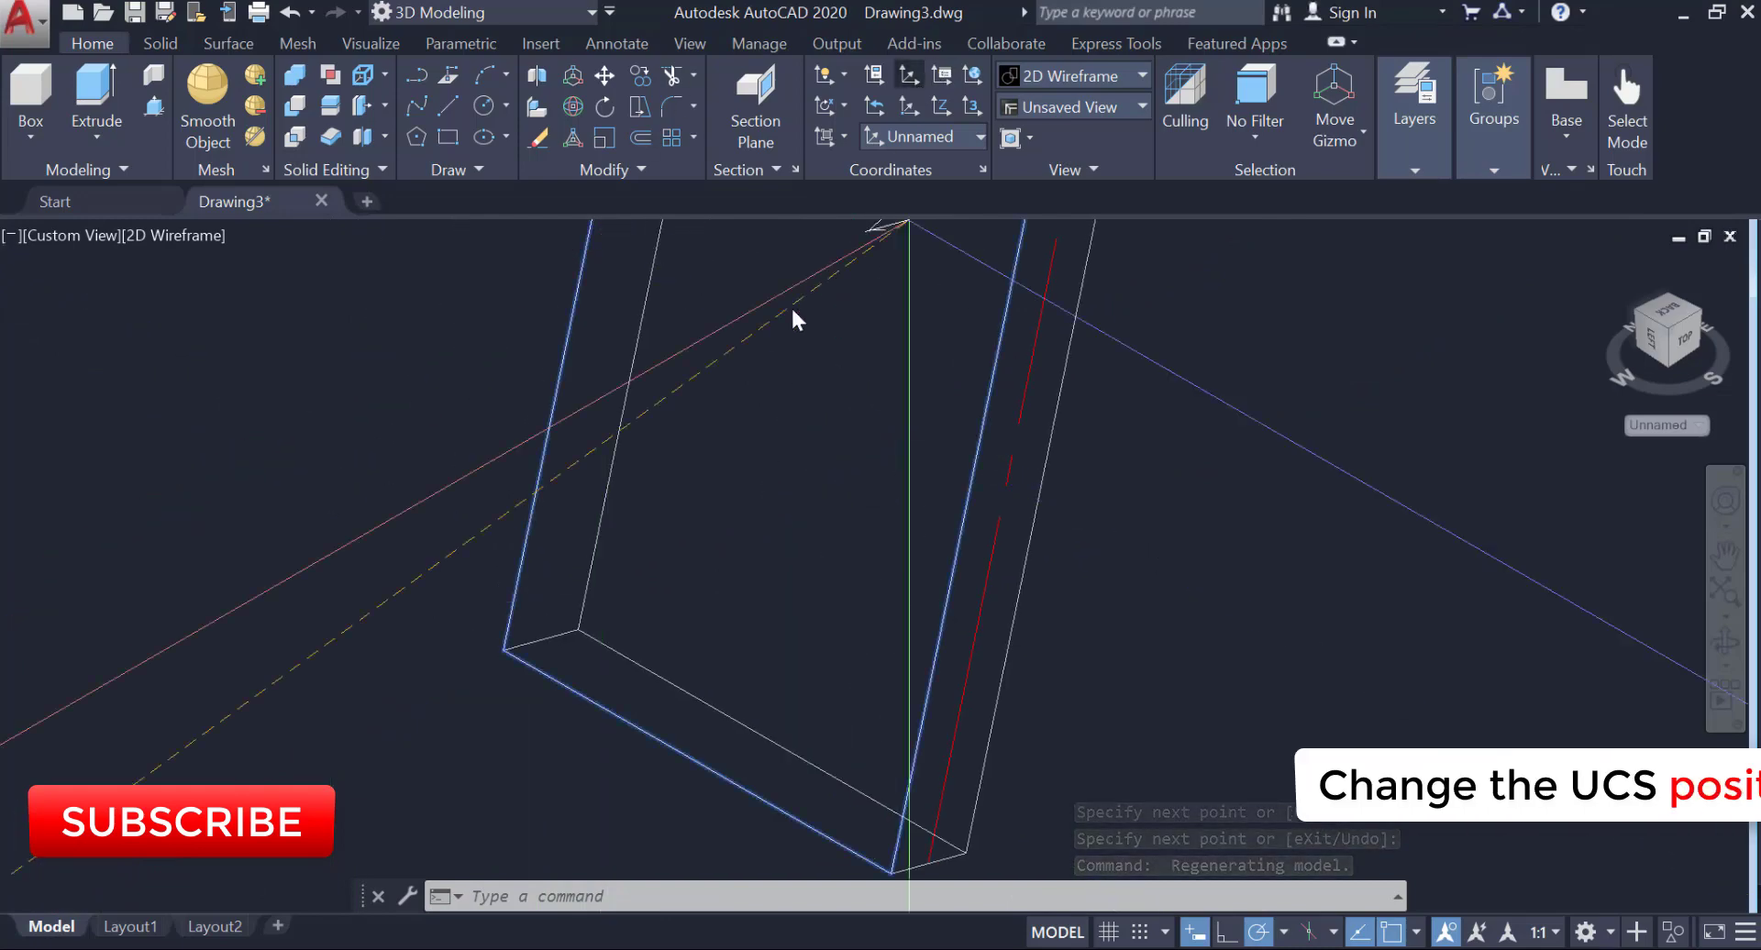
pyautogui.click(504, 650)
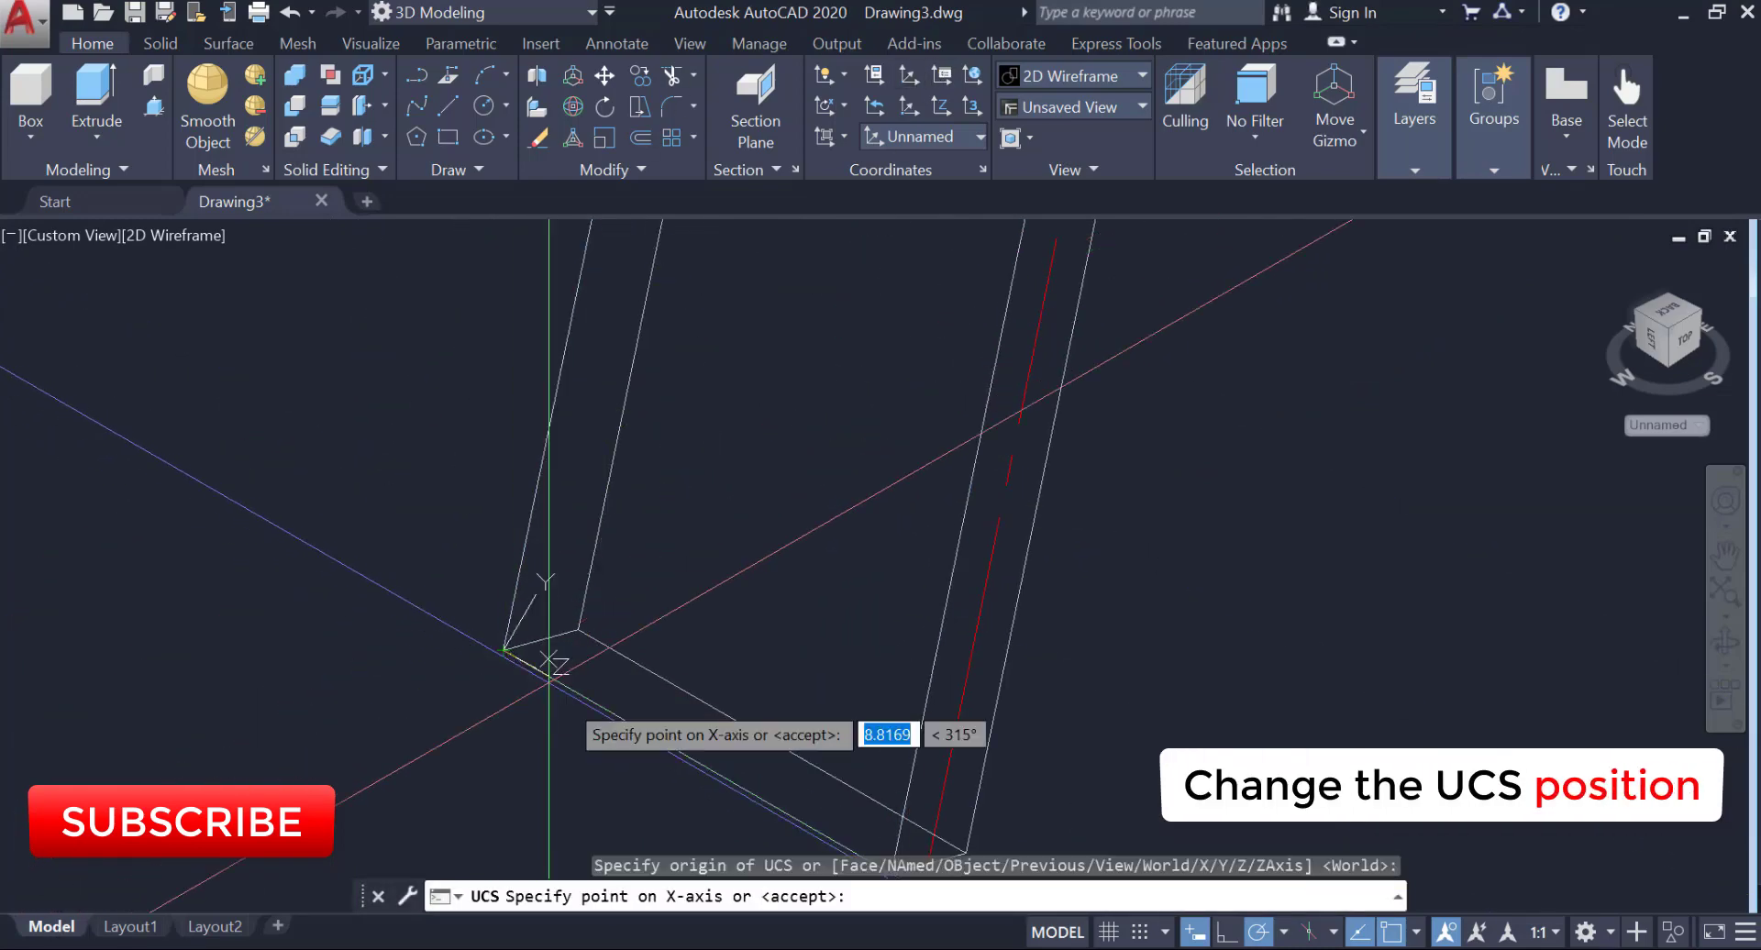
pyautogui.moveTo(771, 761)
pyautogui.mouseDown(button='middle')
pyautogui.moveTo(750, 651)
pyautogui.moveTo(485, 431)
pyautogui.moveTo(558, 810)
pyautogui.mouseUp(button='middle')
pyautogui.press('Return')
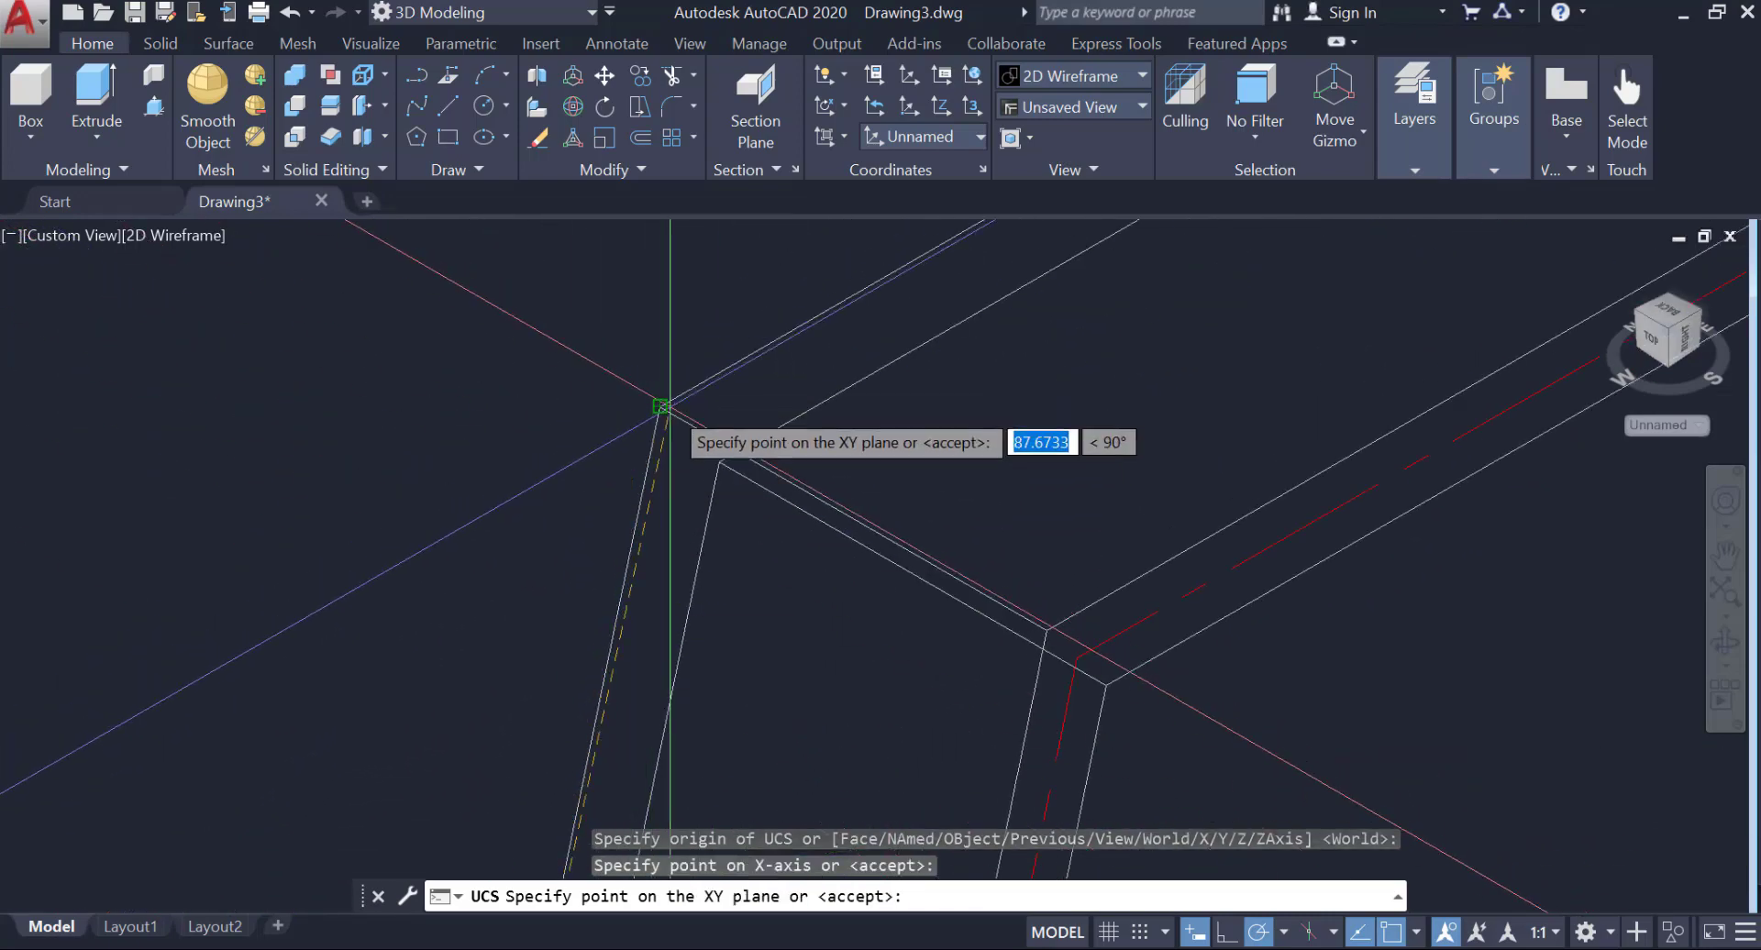
pyautogui.press('Return')
pyautogui.moveTo(659, 407)
pyautogui.mouseDown(button='middle')
pyautogui.moveTo(561, 457)
pyautogui.moveTo(599, 618)
pyautogui.mouseUp(button='middle')
pyautogui.write('e')
pyautogui.press('Return')
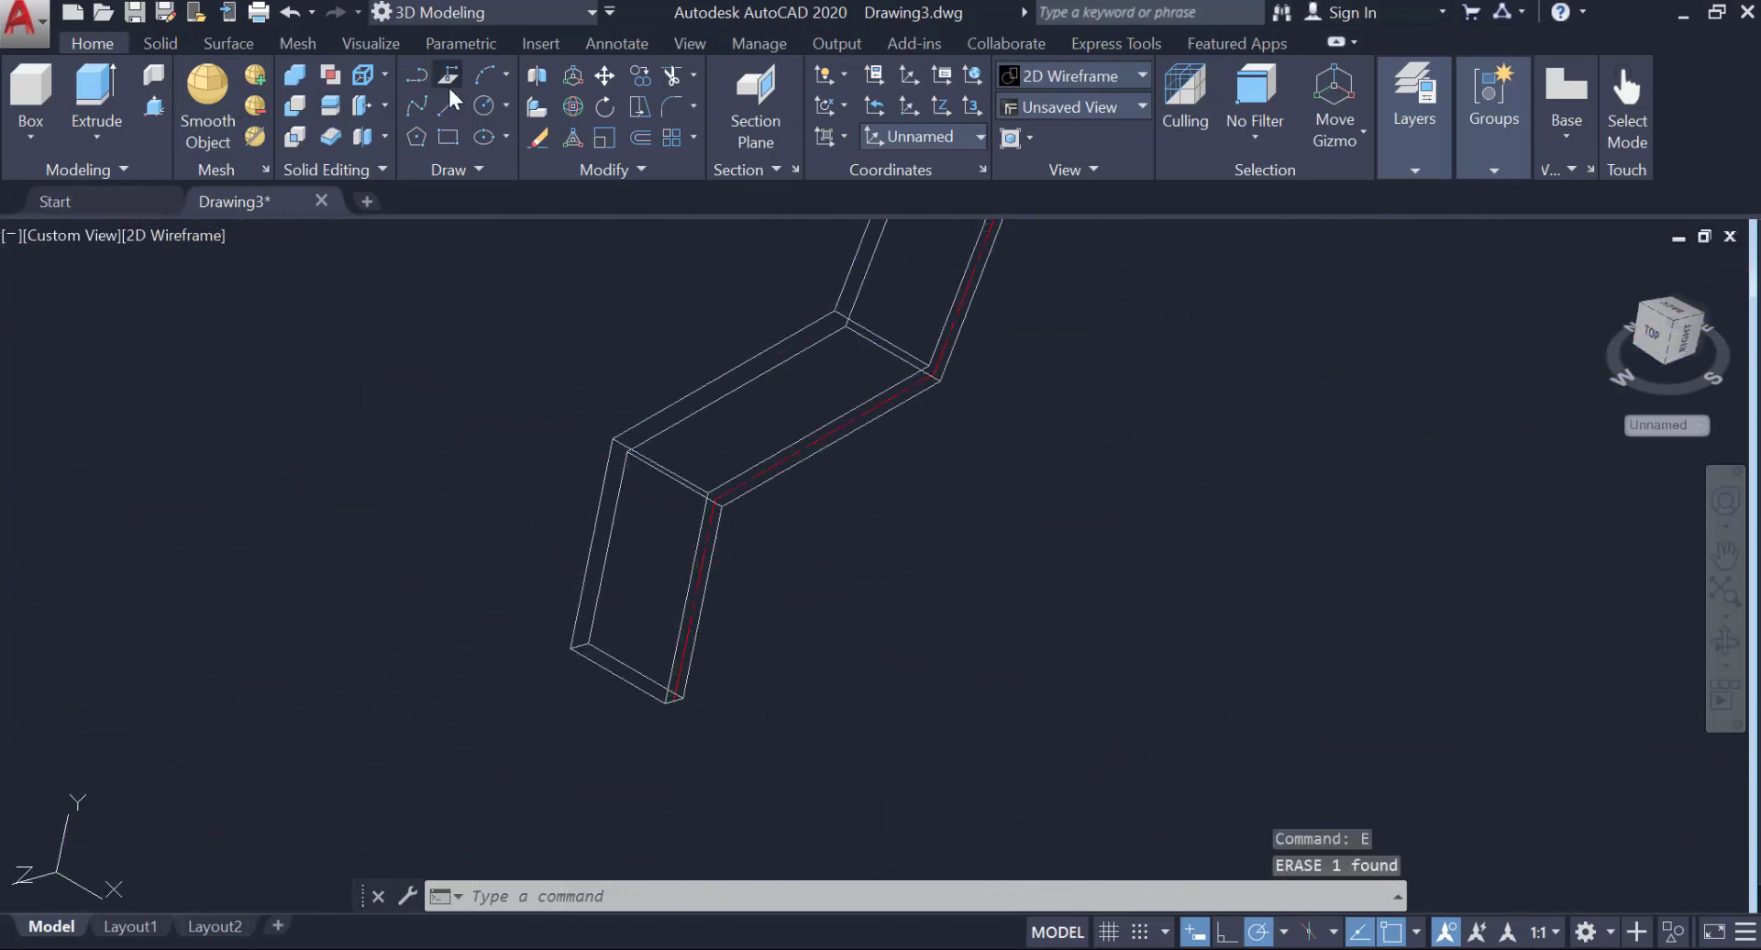
# Draw a reference line along the top edge of the bar's end face
pyautogui.click(447, 105)
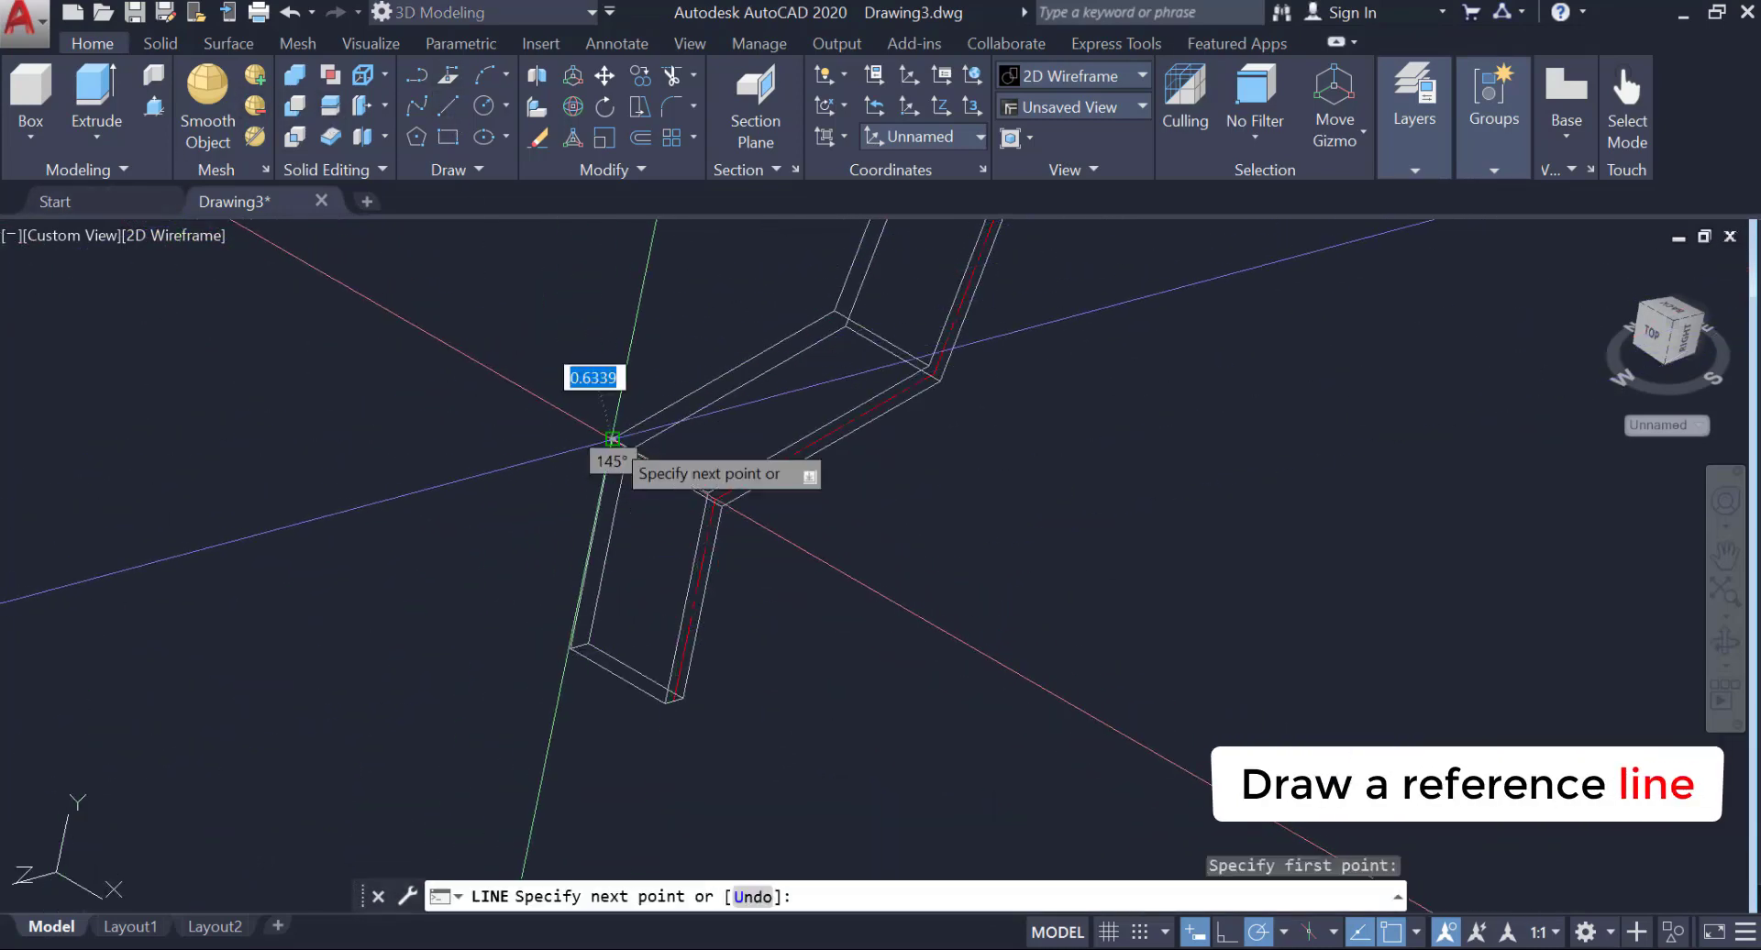
pyautogui.scroll(5, 613, 439)
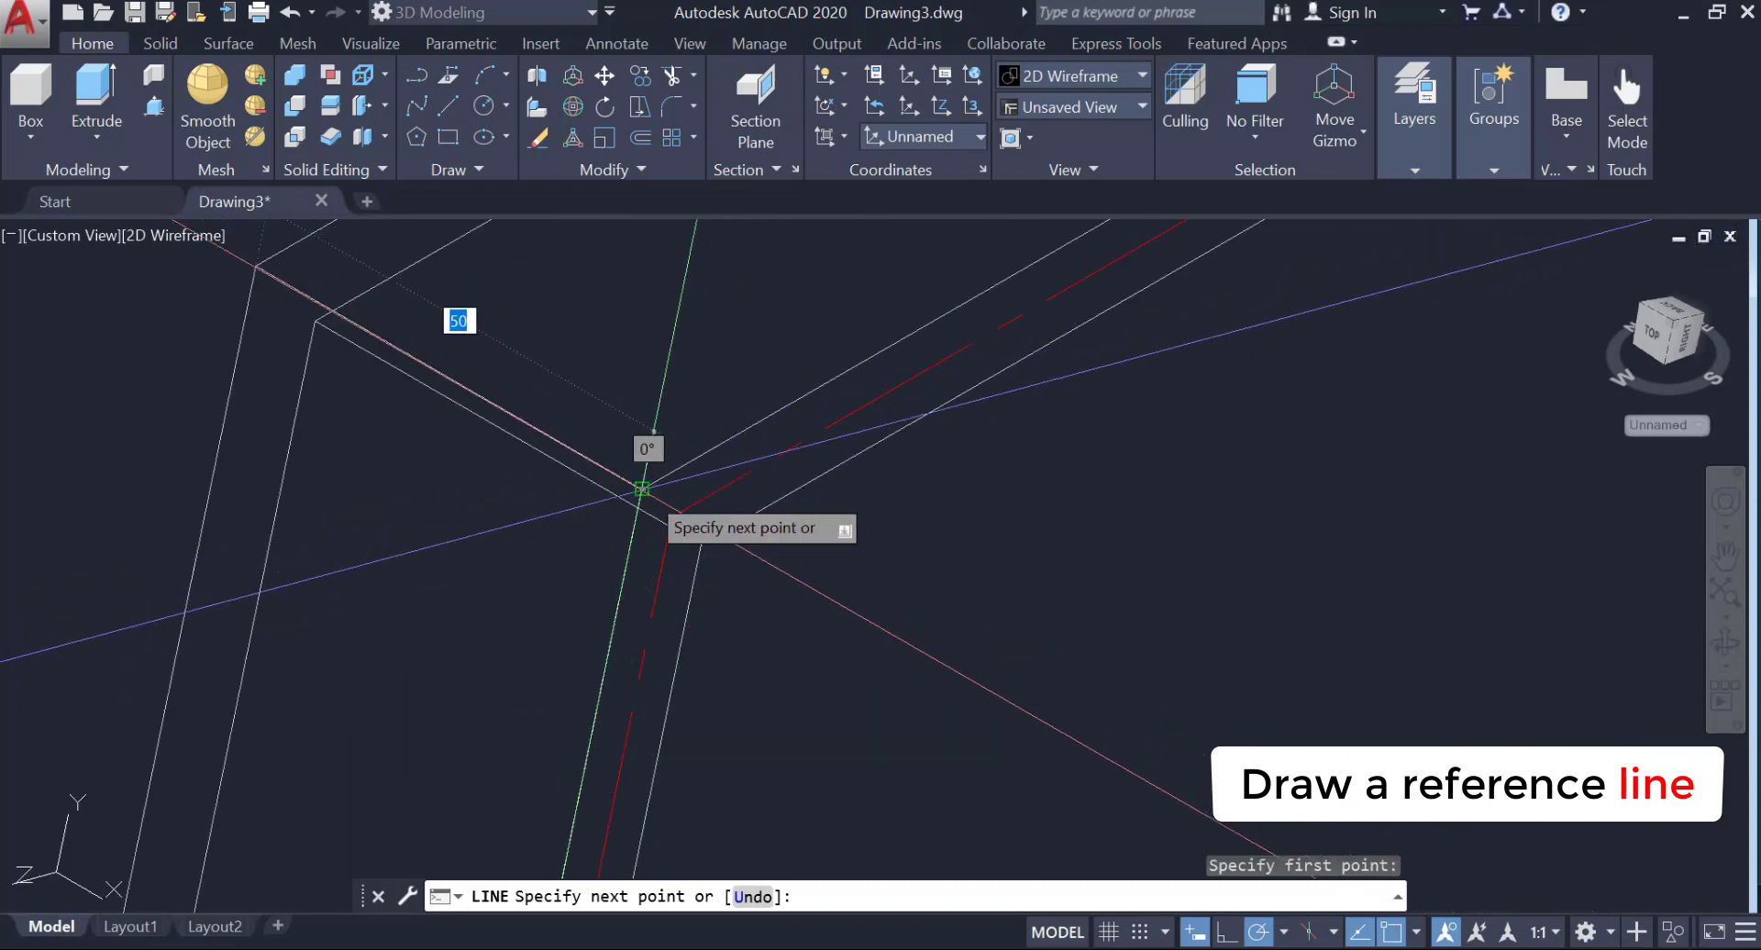
pyautogui.click(642, 488)
pyautogui.scroll(-3, 642, 489)
pyautogui.press('Return')
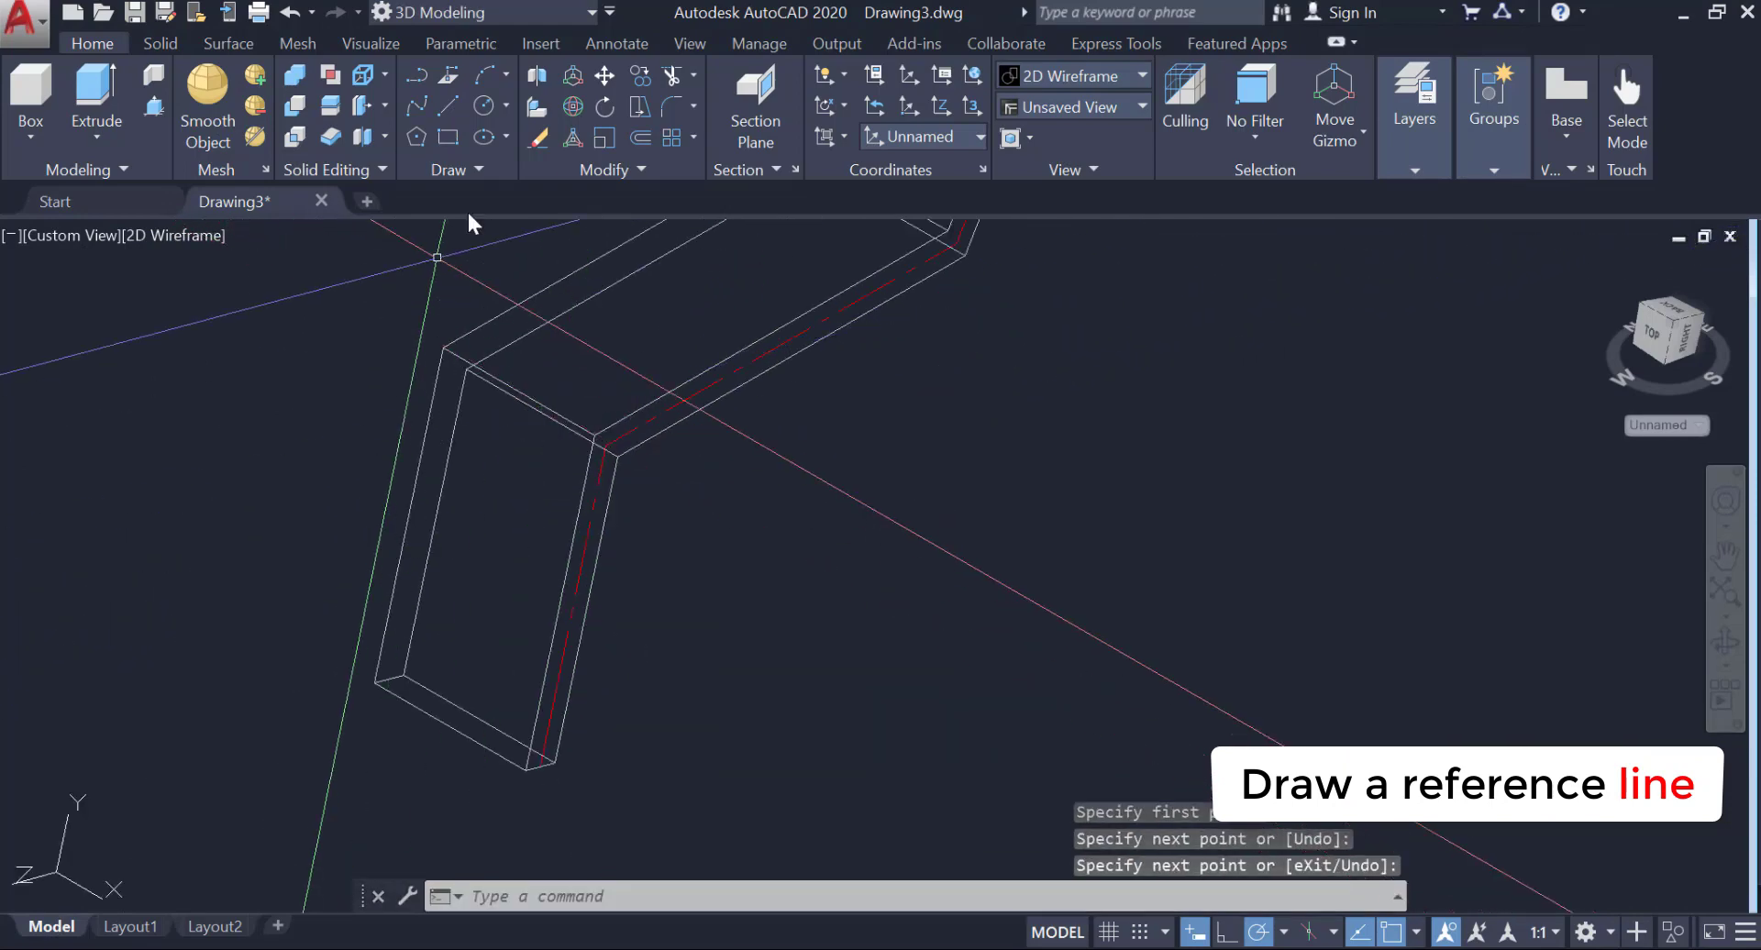
# Offset the reference line 55 units down the end face
pyautogui.click(639, 139)
pyautogui.write('55')
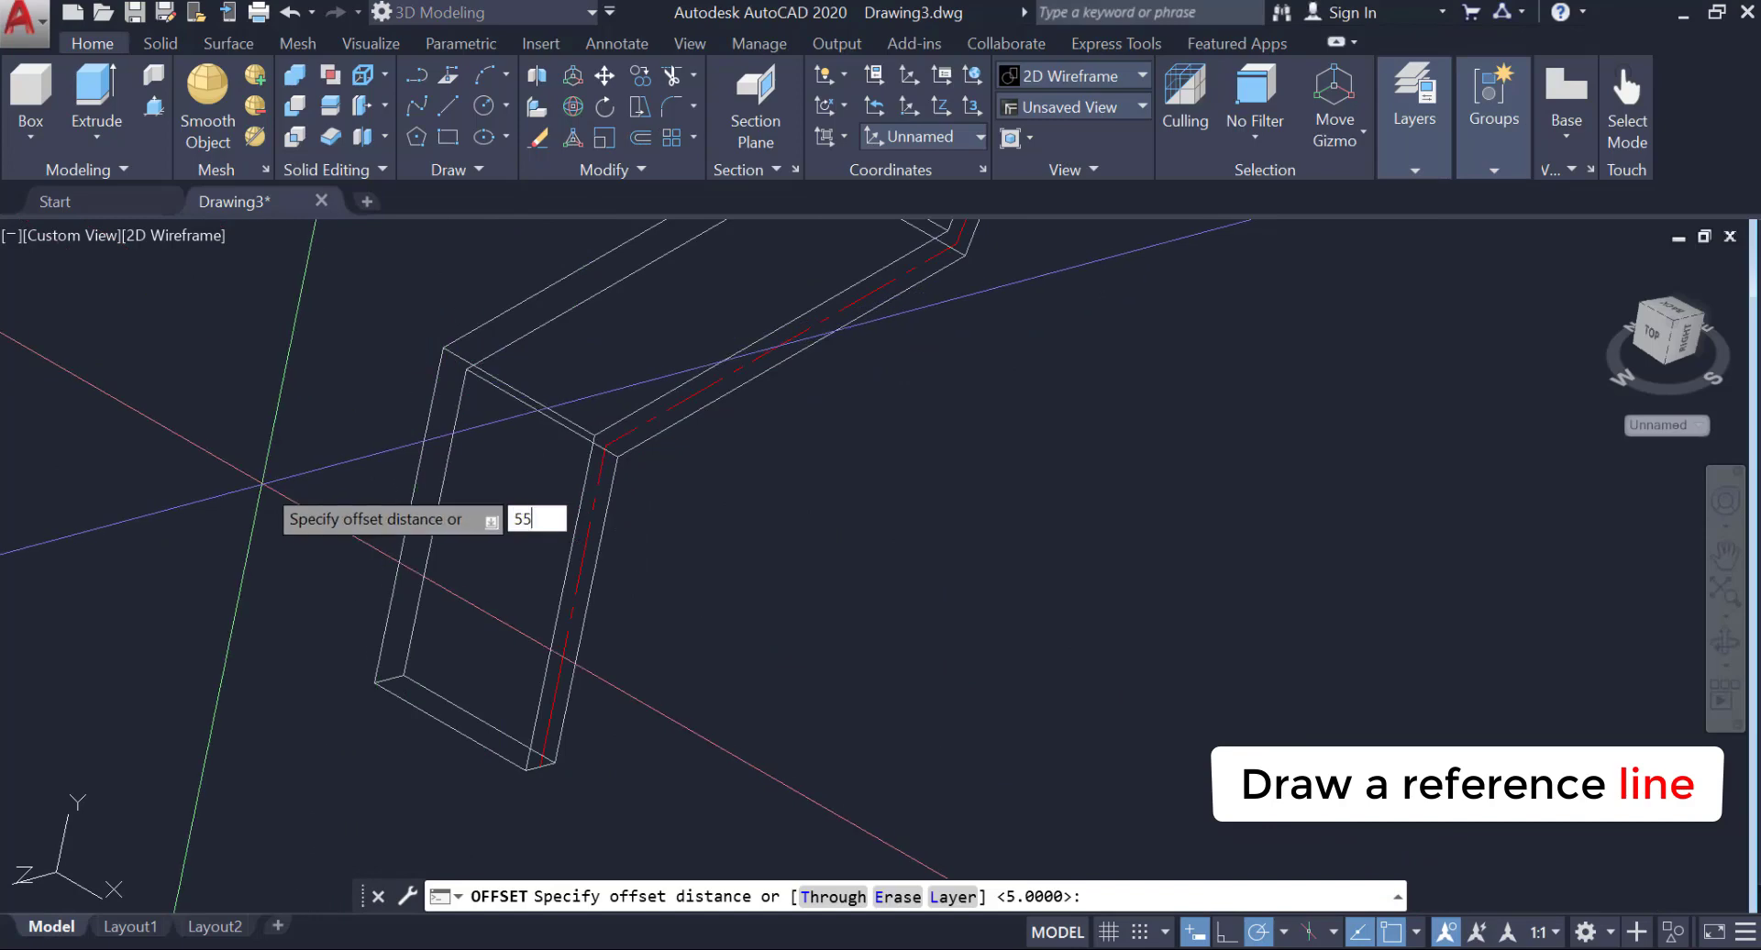
pyautogui.press('Return')
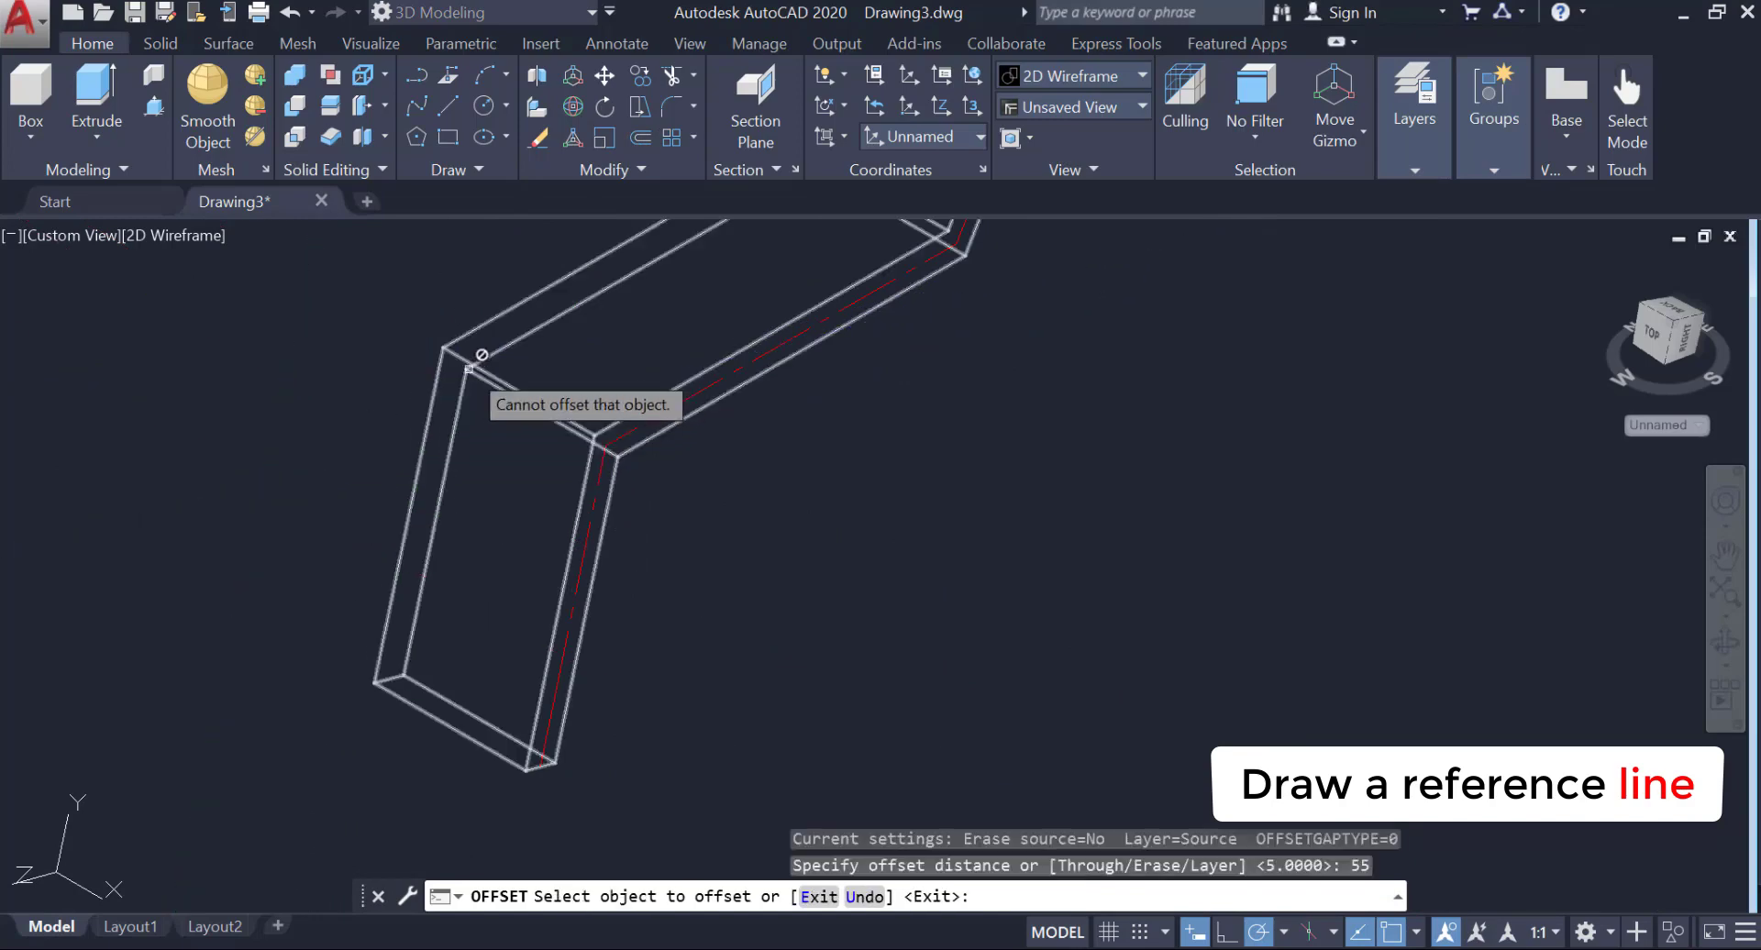
pyautogui.click(473, 359)
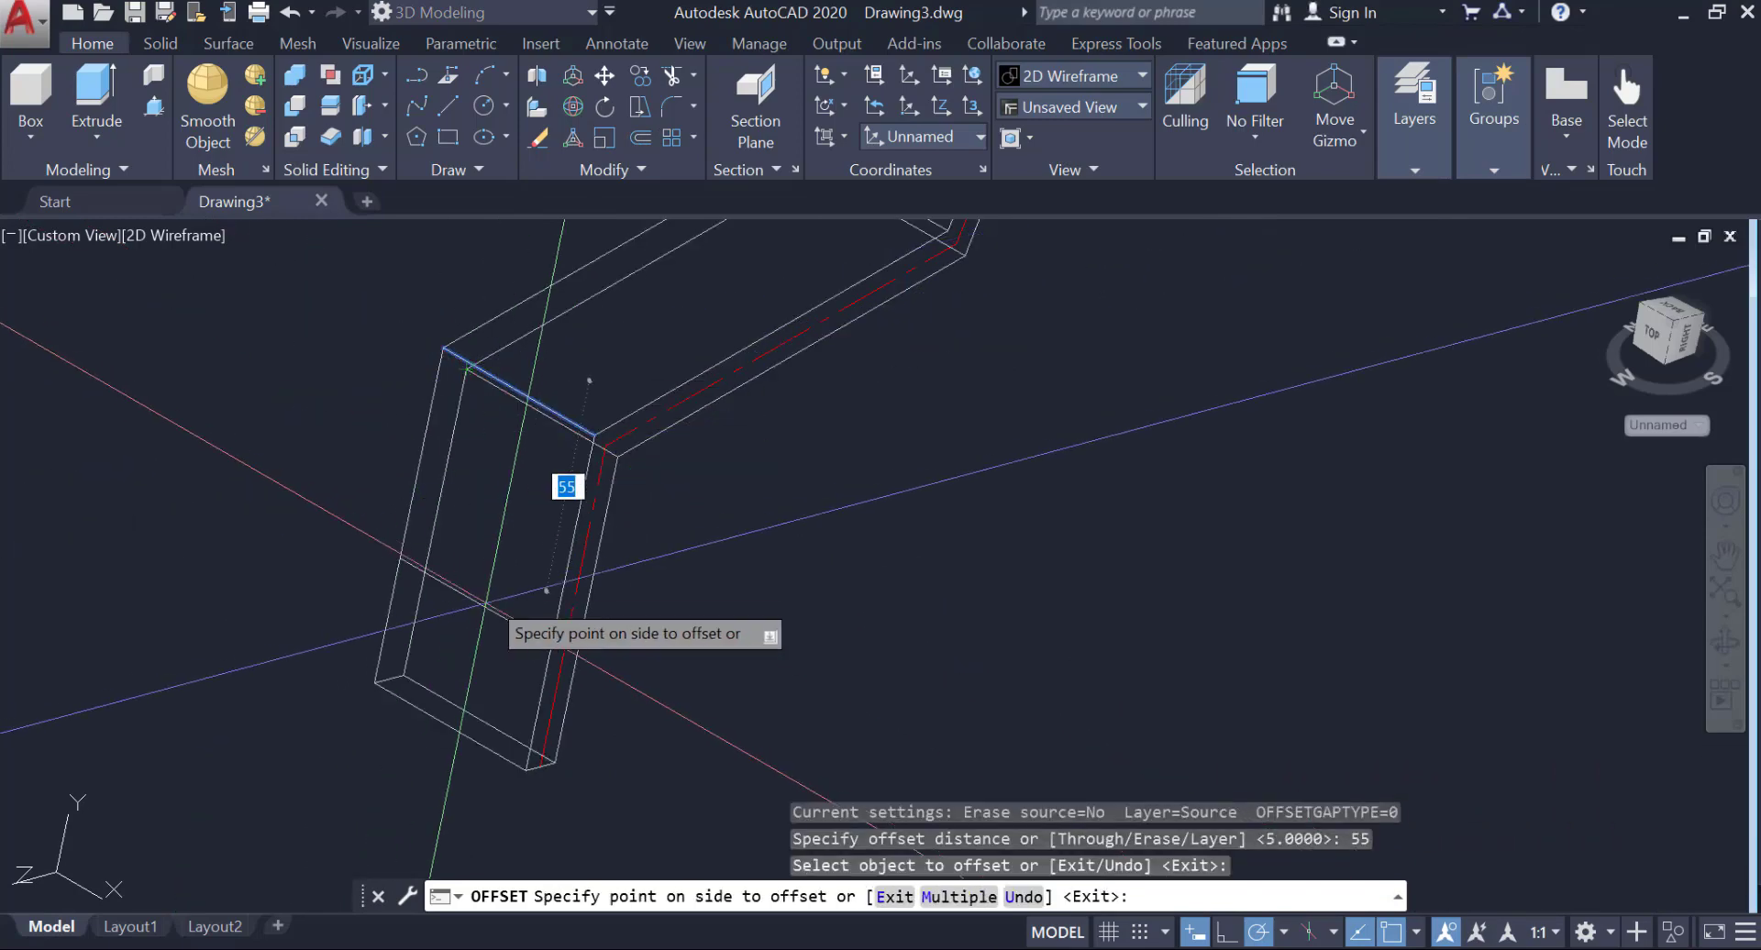
pyautogui.click(468, 535)
pyautogui.press('Return')
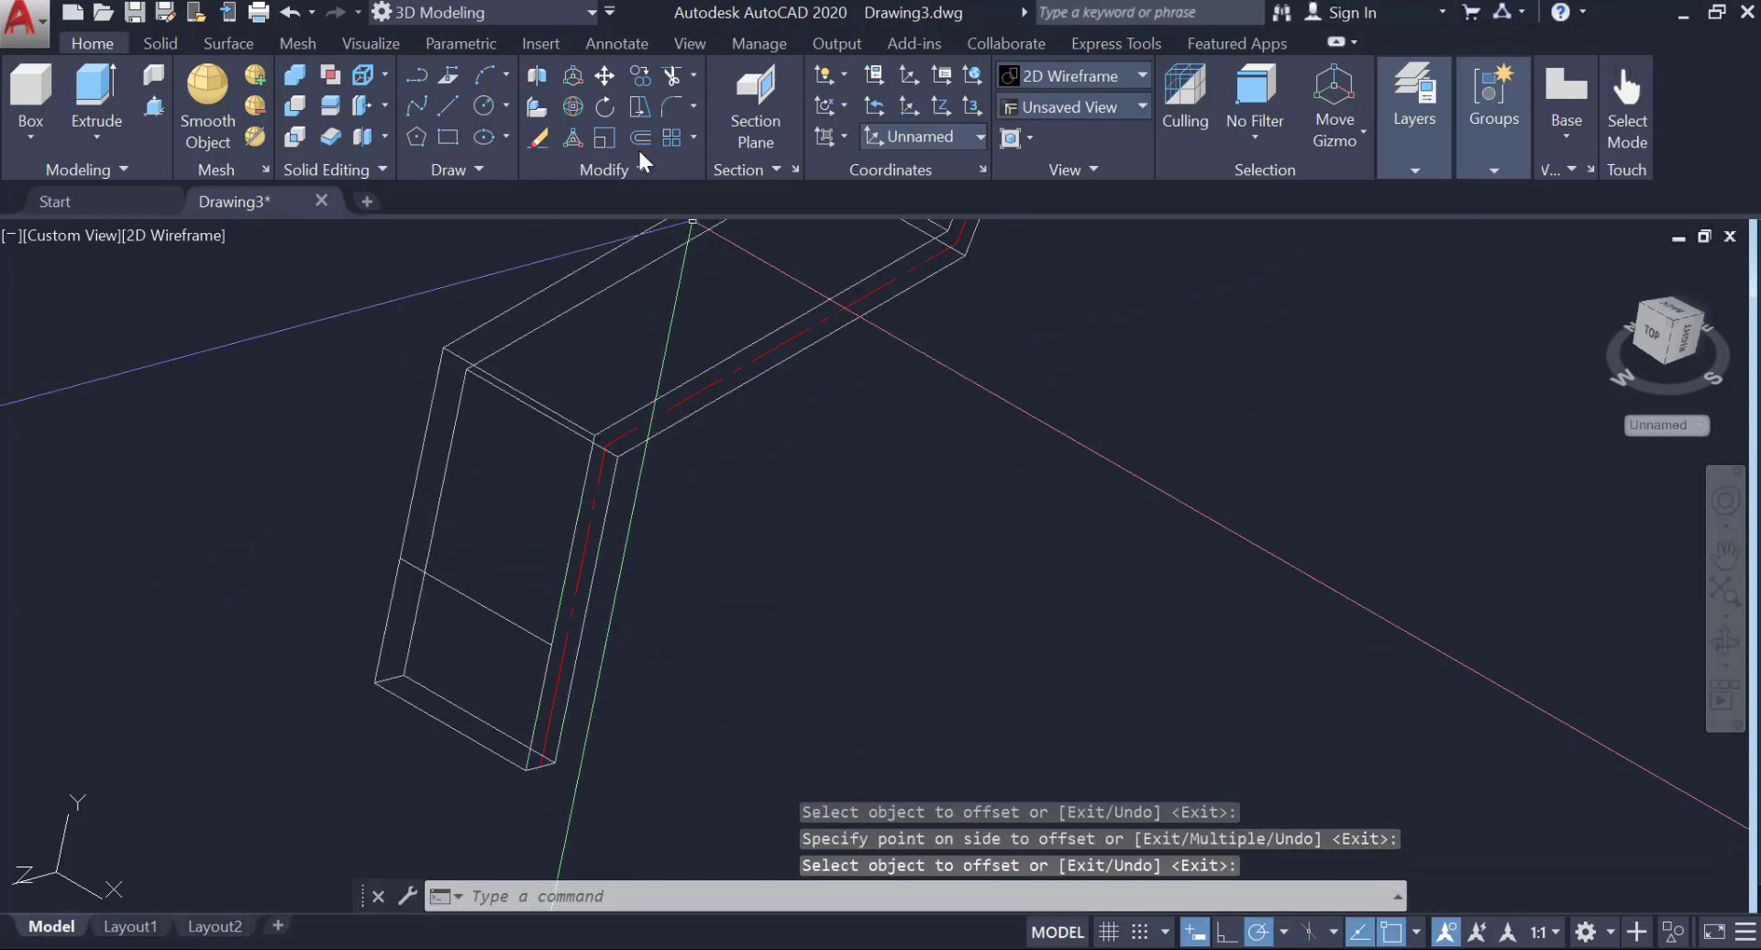
pyautogui.press('Return')
pyautogui.write('25')
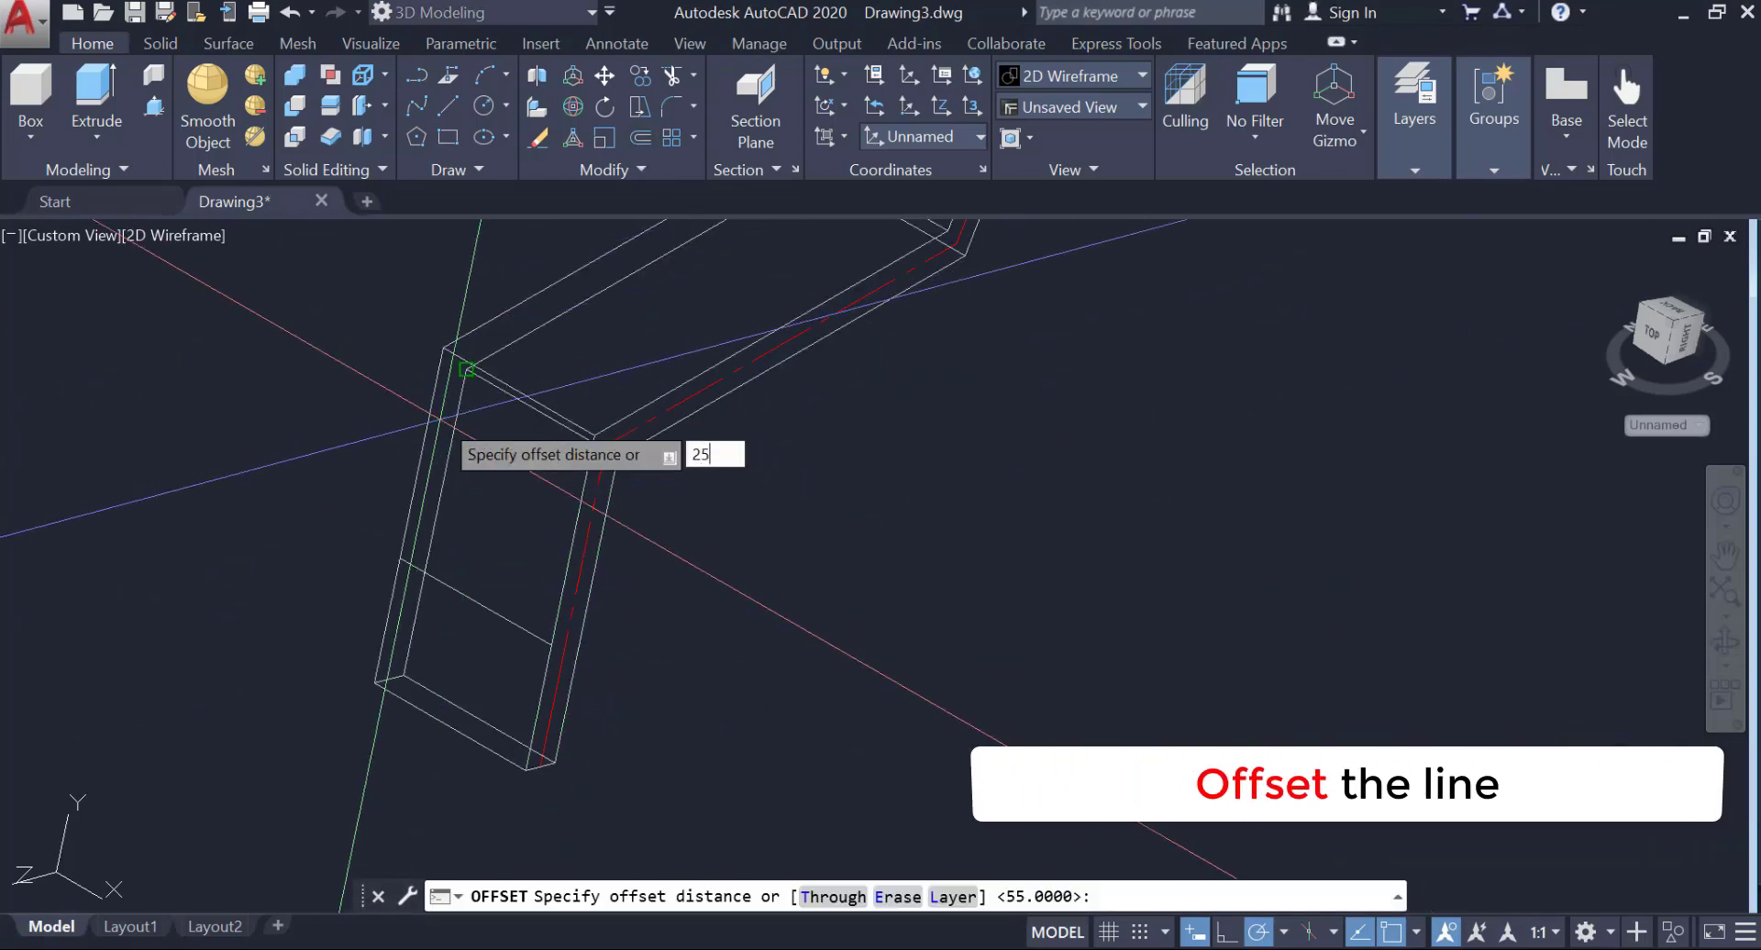
# Offset the 55-unit line 25 units back up the face
pyautogui.press('Return')
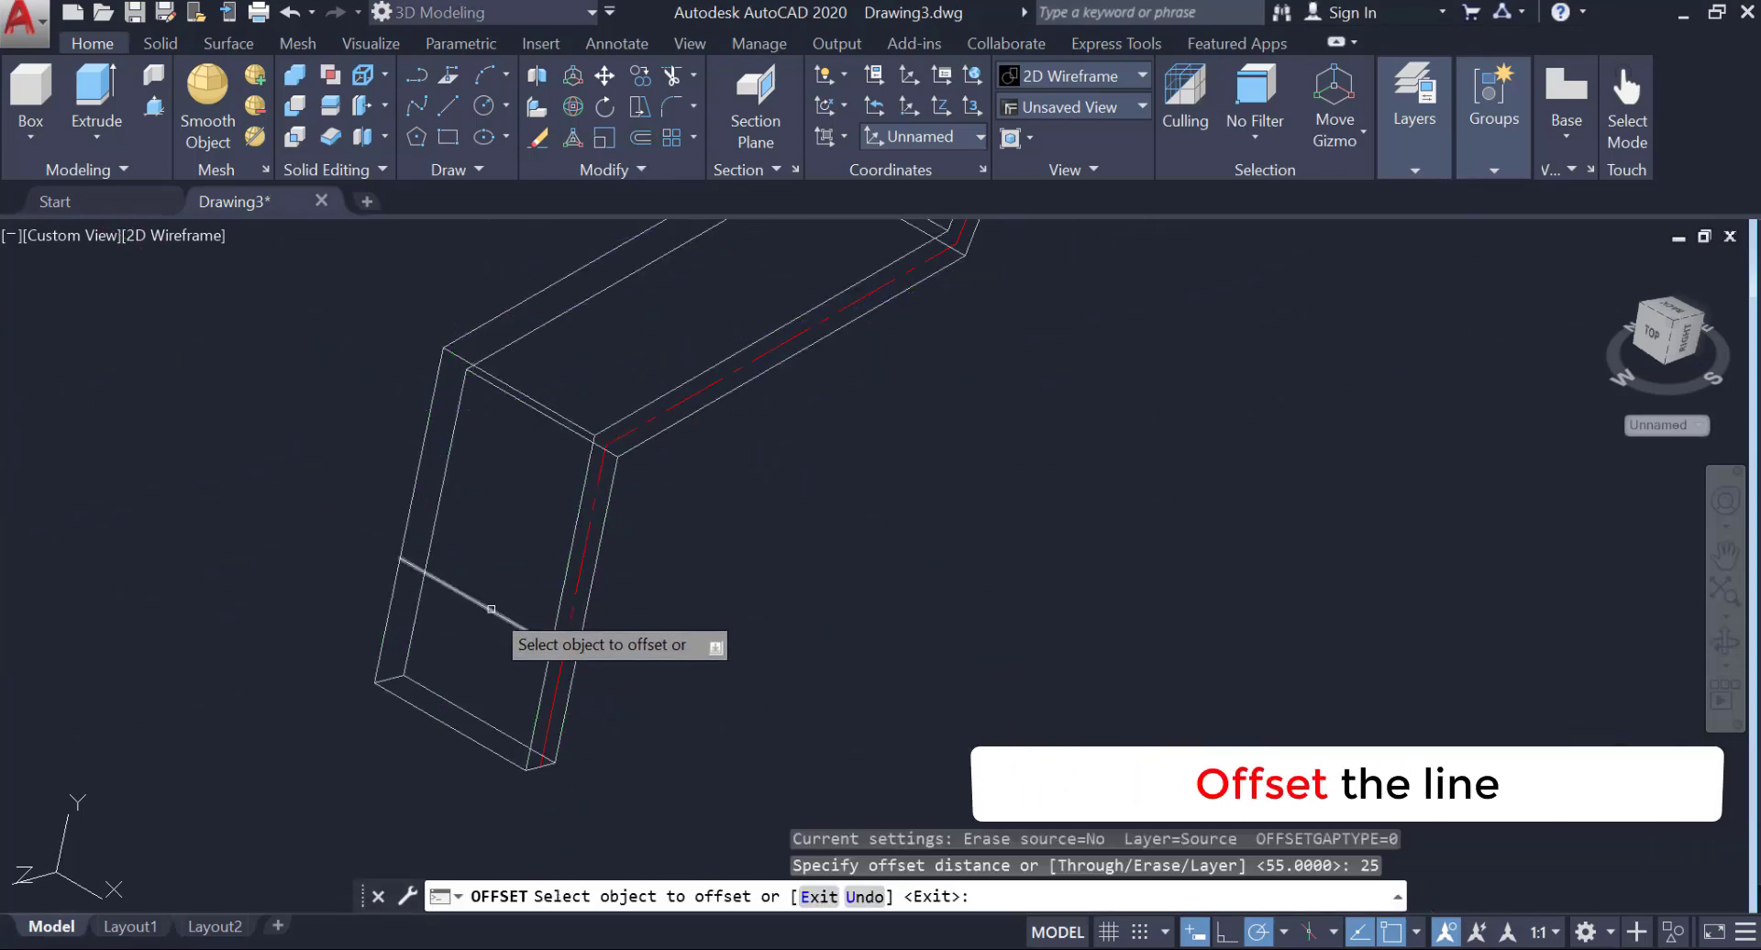
pyautogui.click(492, 610)
pyautogui.click(490, 452)
pyautogui.press('Return')
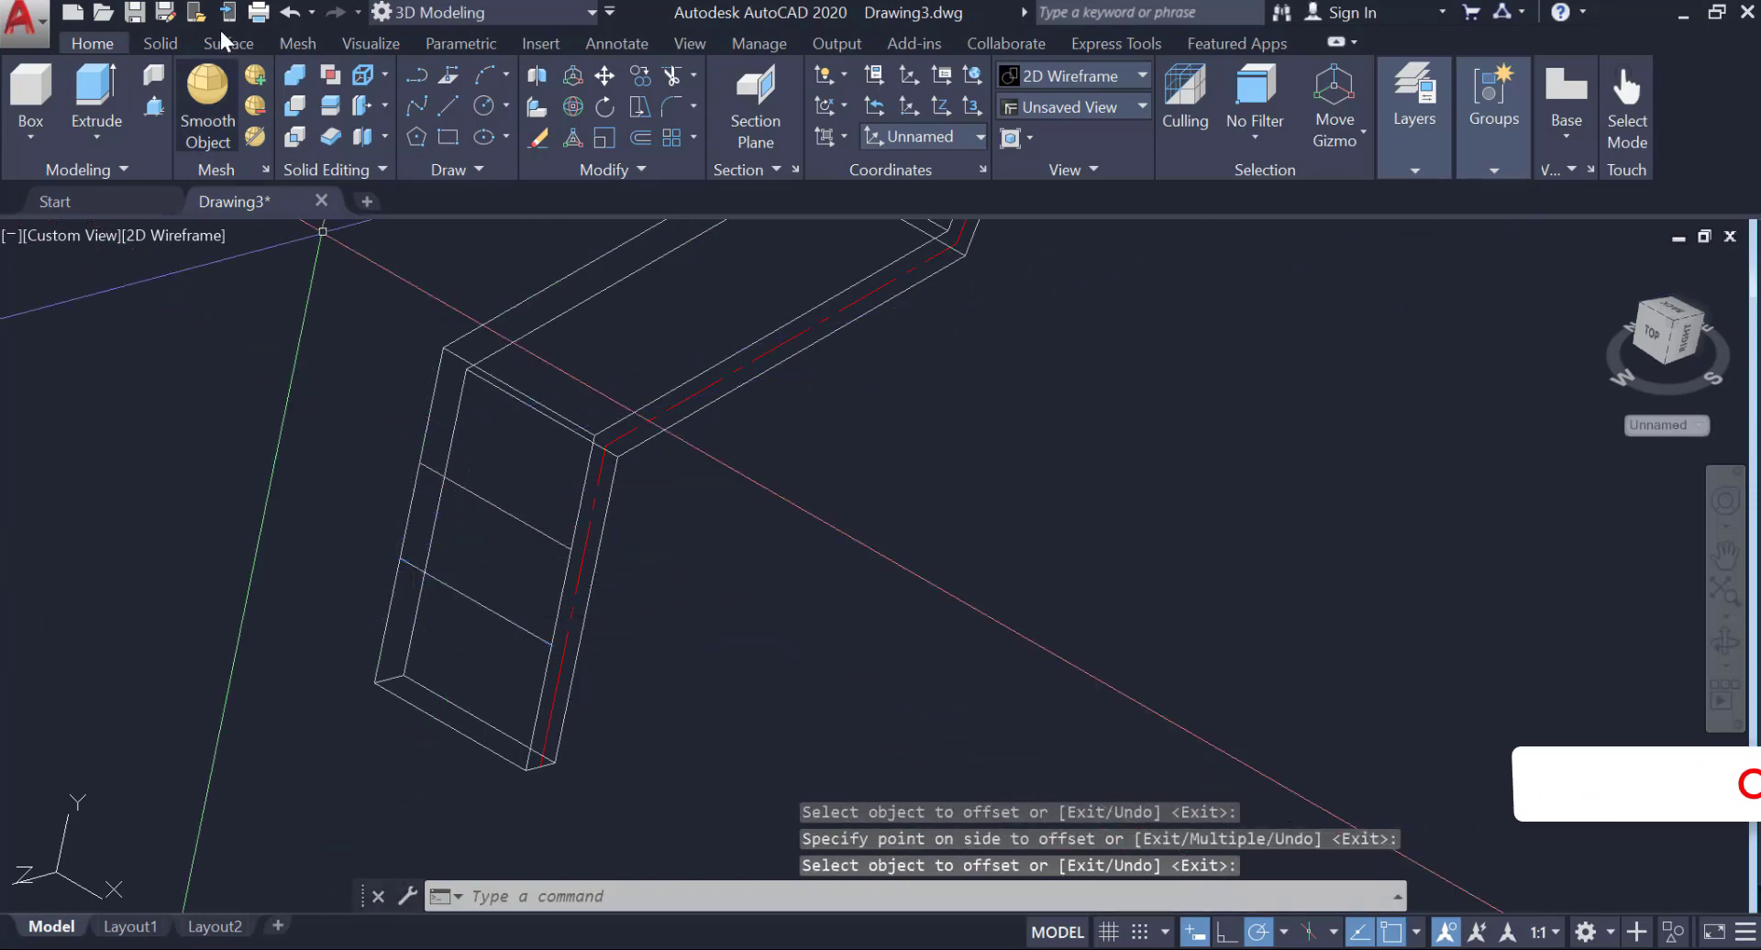
# Draw a lengthwise reference line across the end face, crossing the offset lines
pyautogui.click(448, 106)
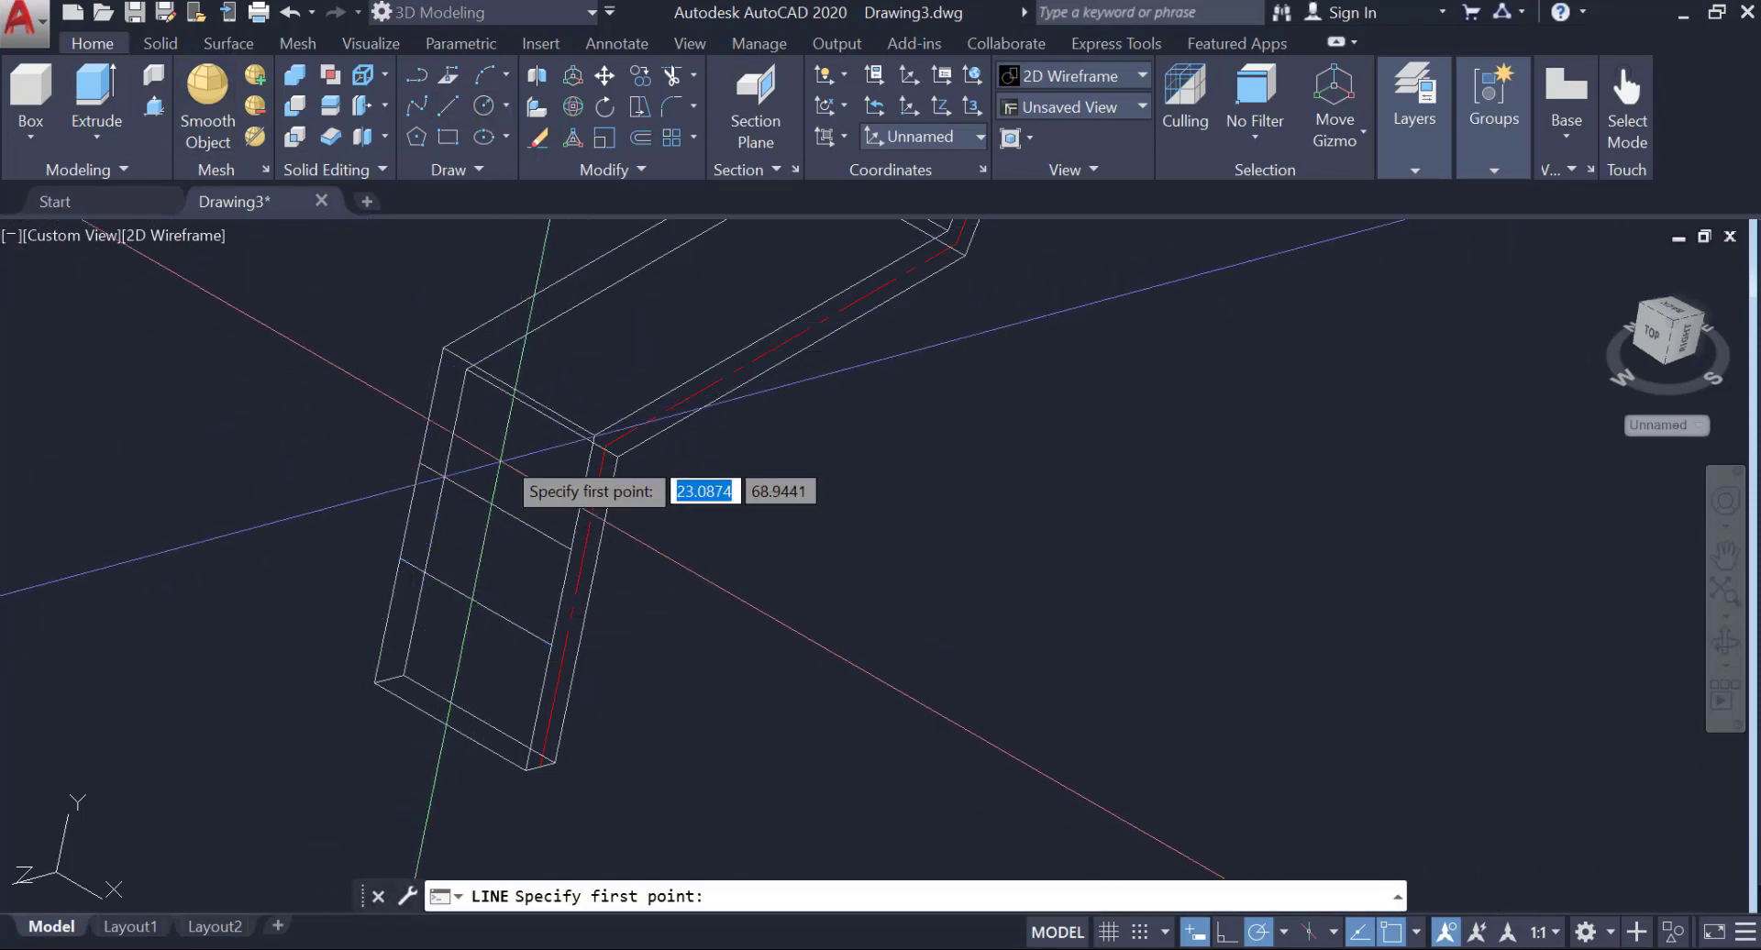
pyautogui.click(518, 392)
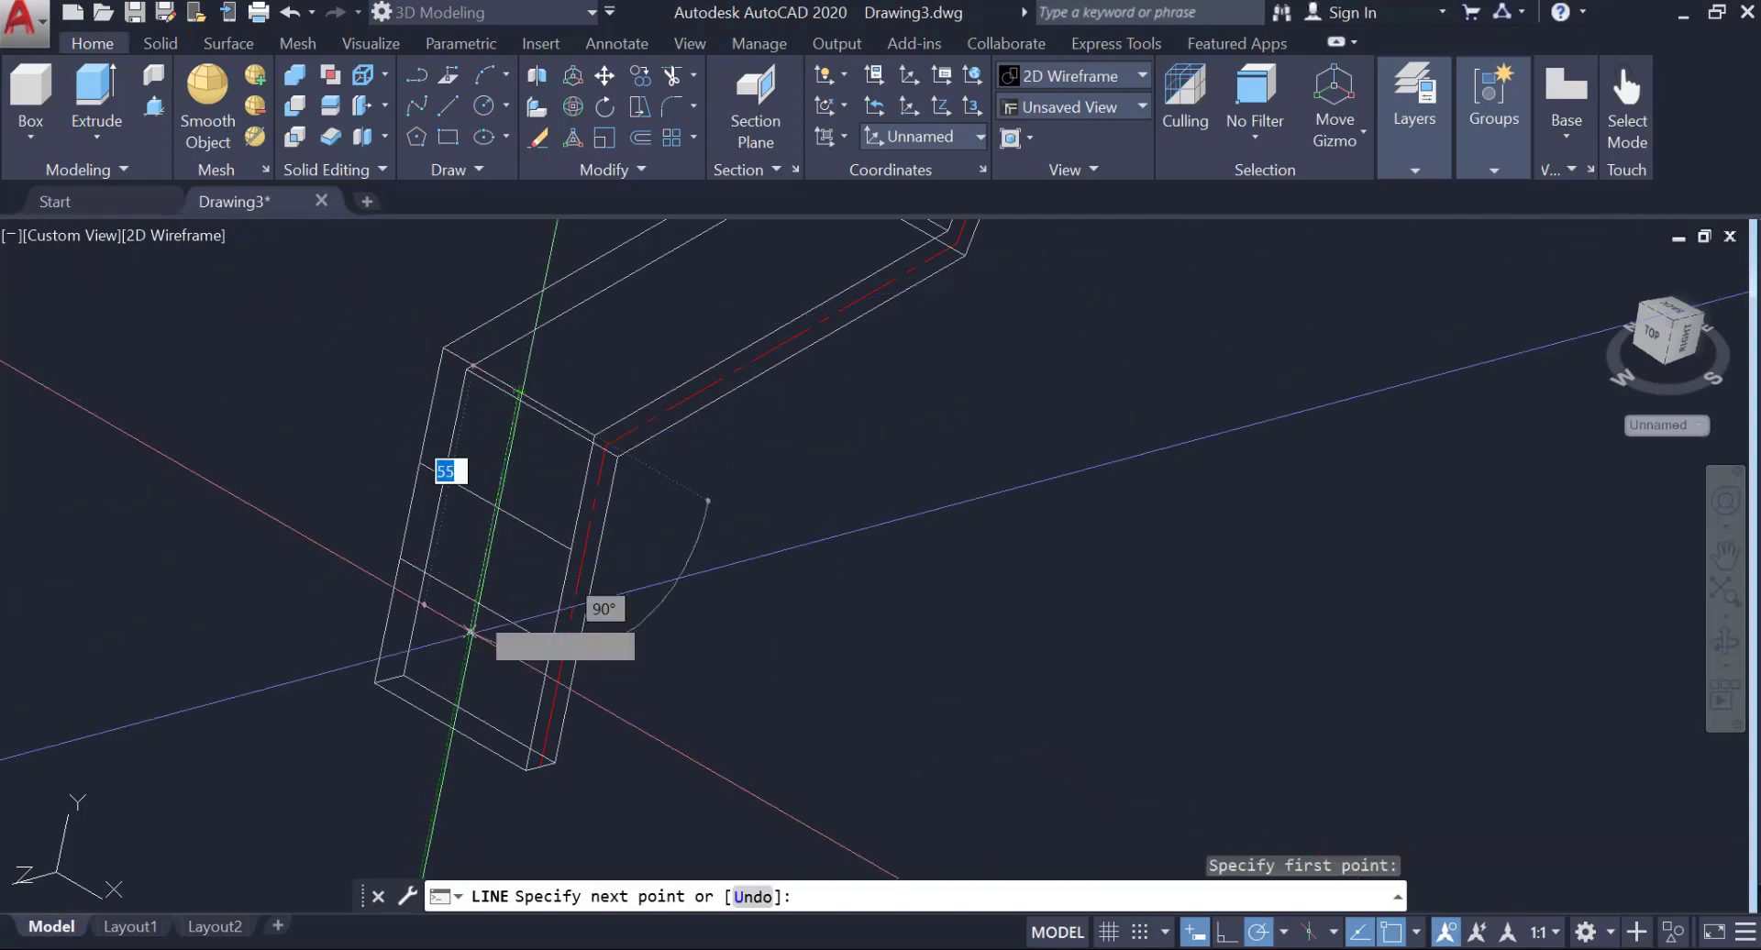
pyautogui.click(596, 436)
pyautogui.press('Return')
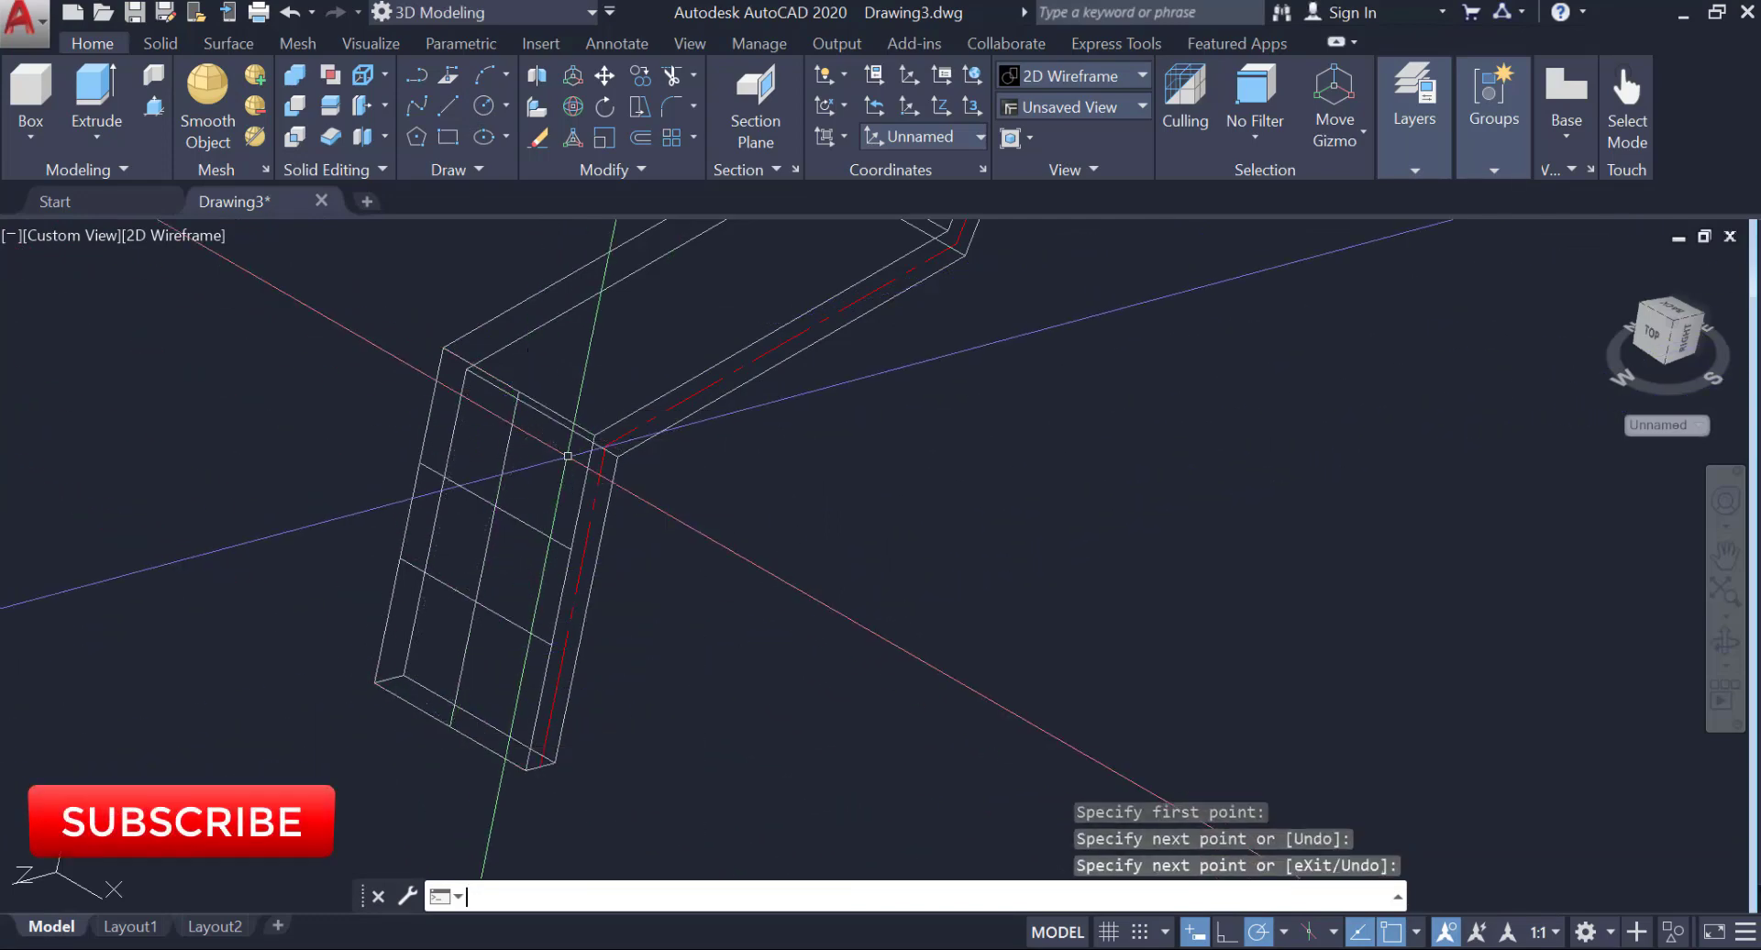
pyautogui.moveTo(547, 415); pyautogui.dragTo(584, 439, button='middle')
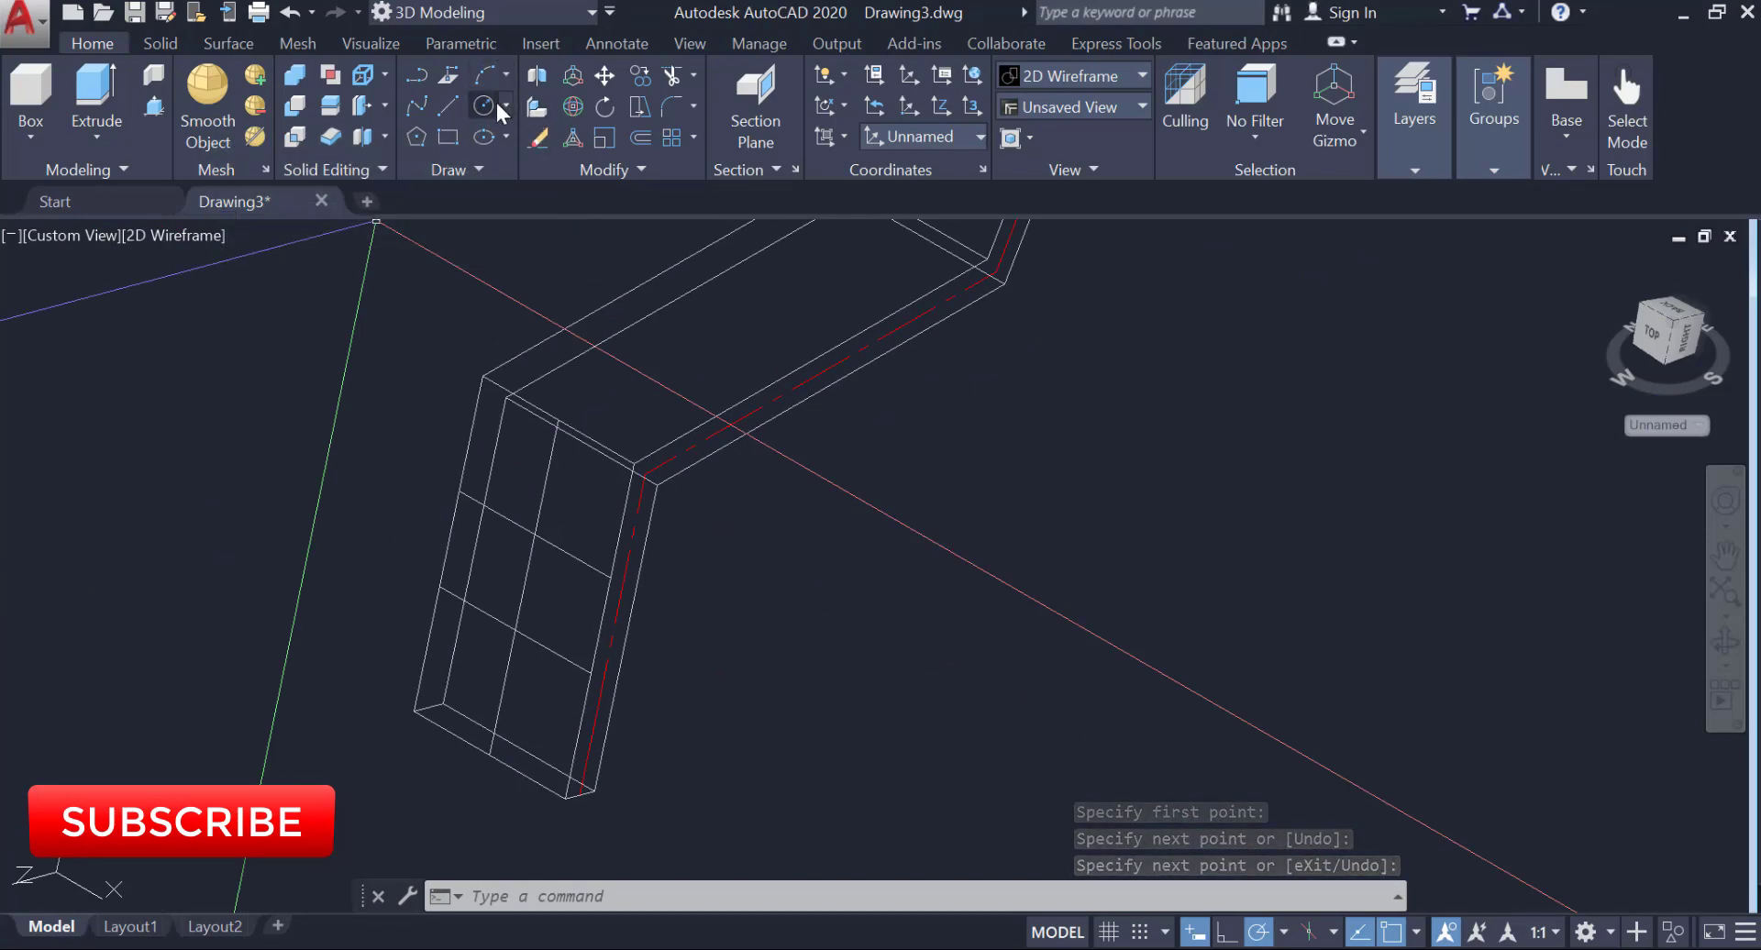
# Draw a 12.5-diameter circle centred on the lower reference-line intersection
pyautogui.click(510, 117)
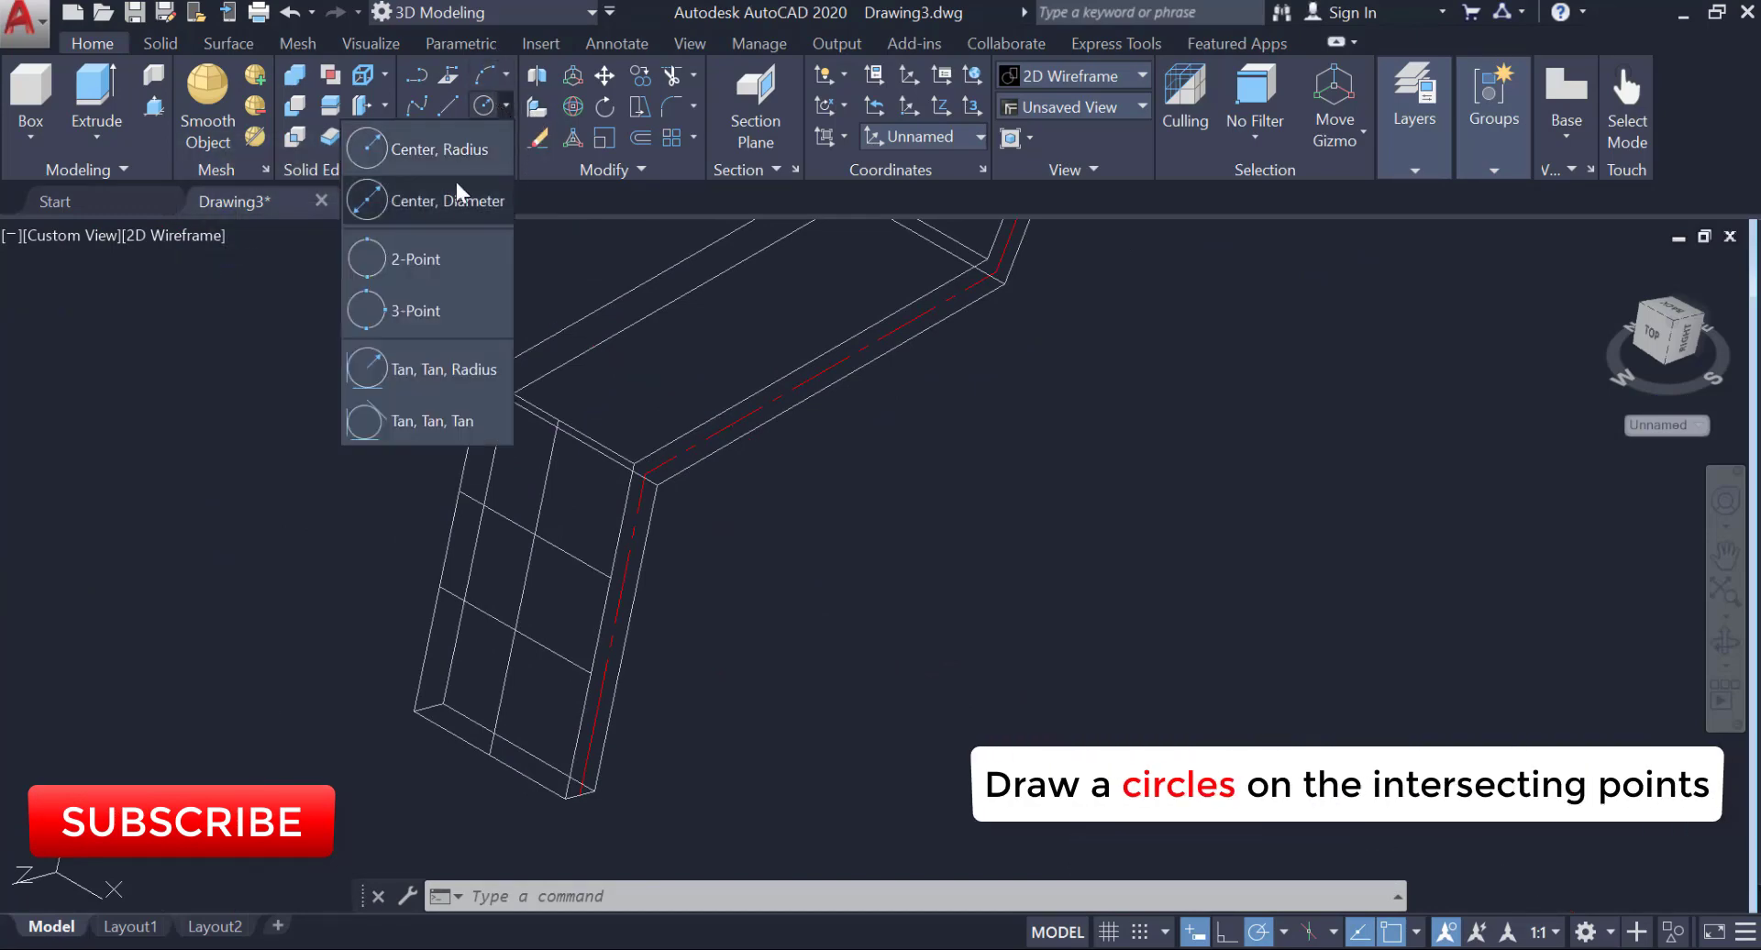
pyautogui.click(455, 181)
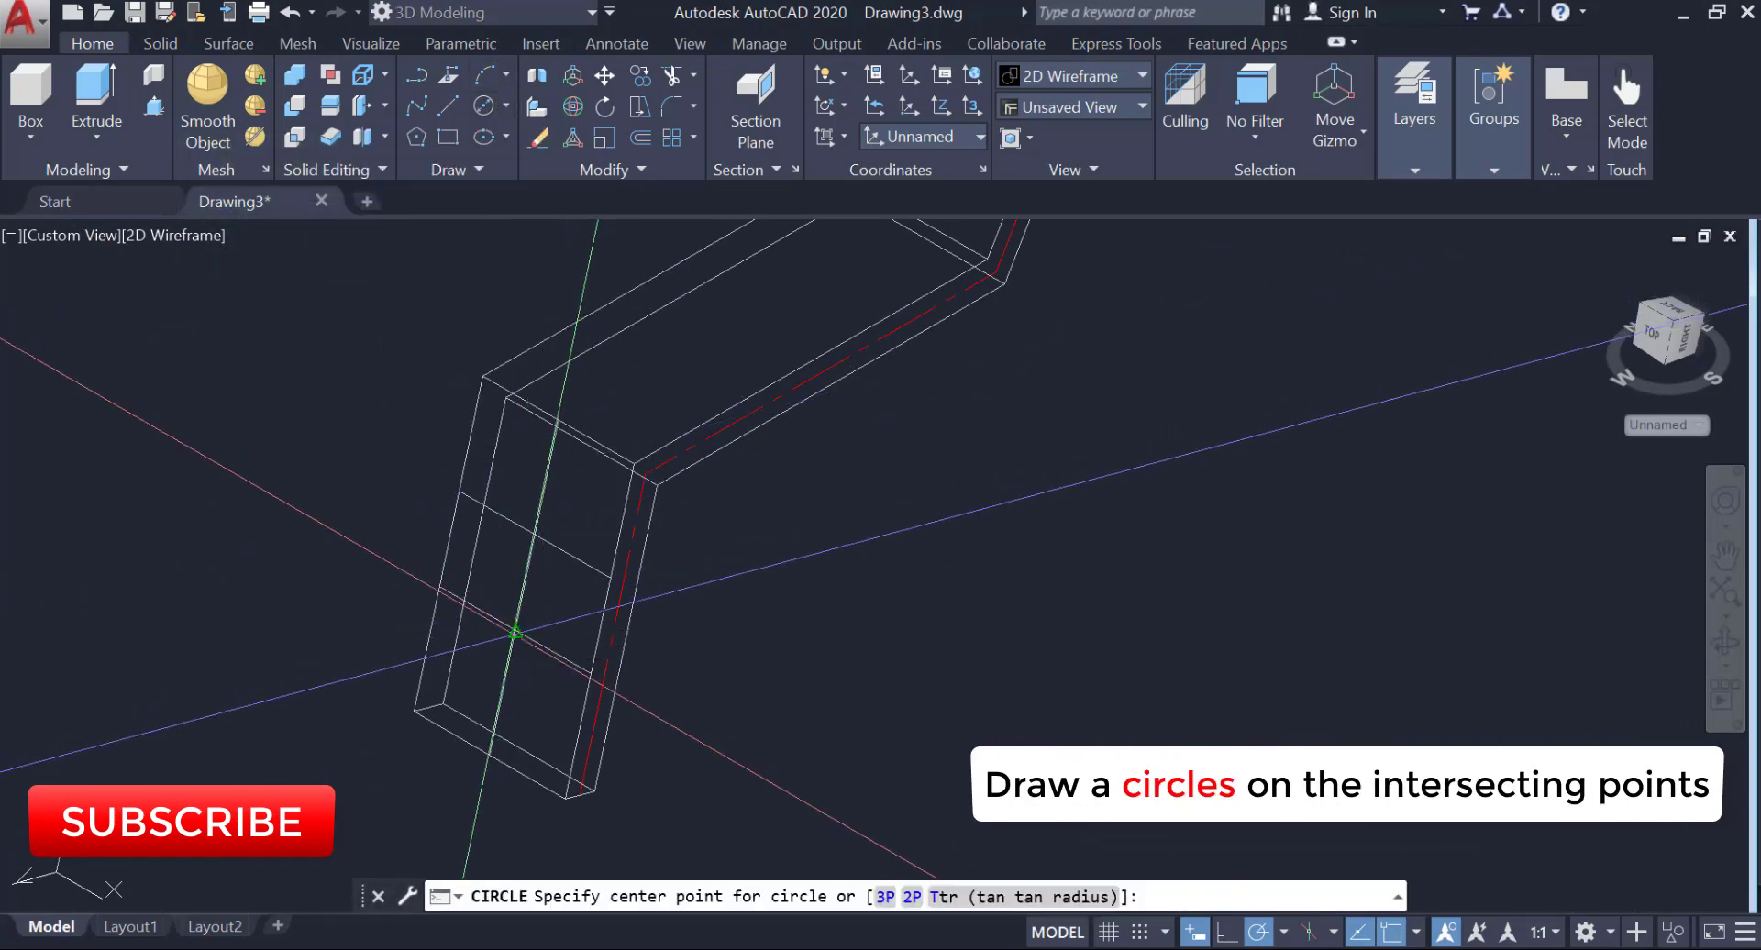
pyautogui.click(501, 610)
pyautogui.write('12.5')
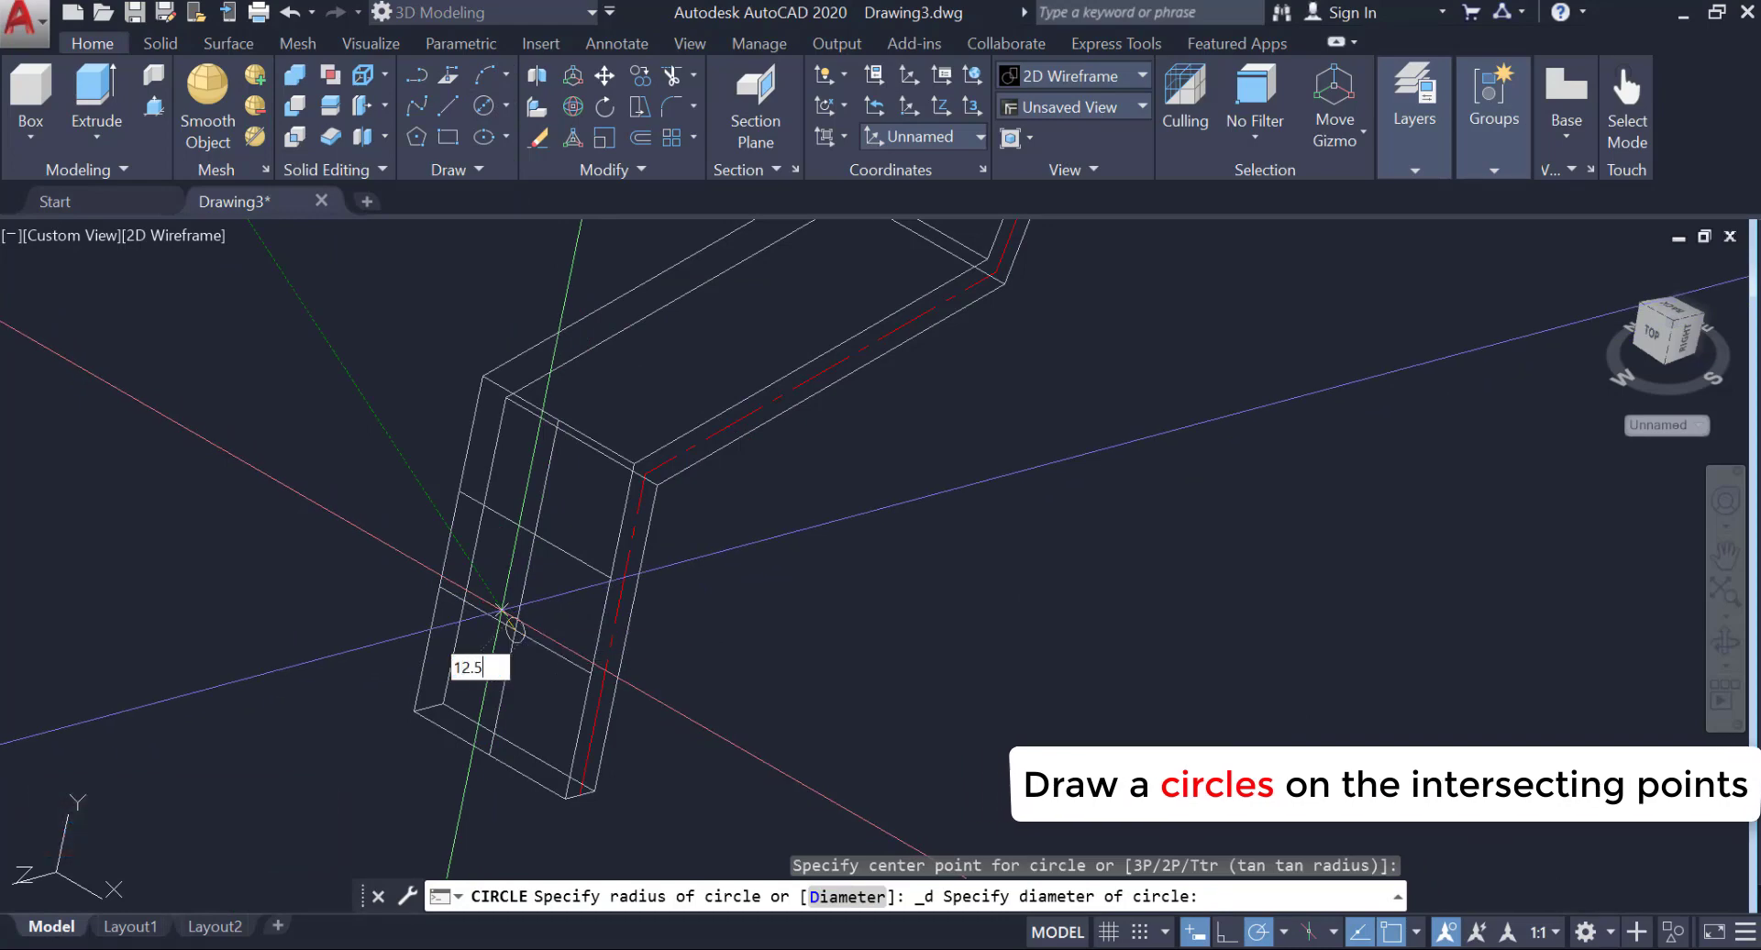
pyautogui.press('Return')
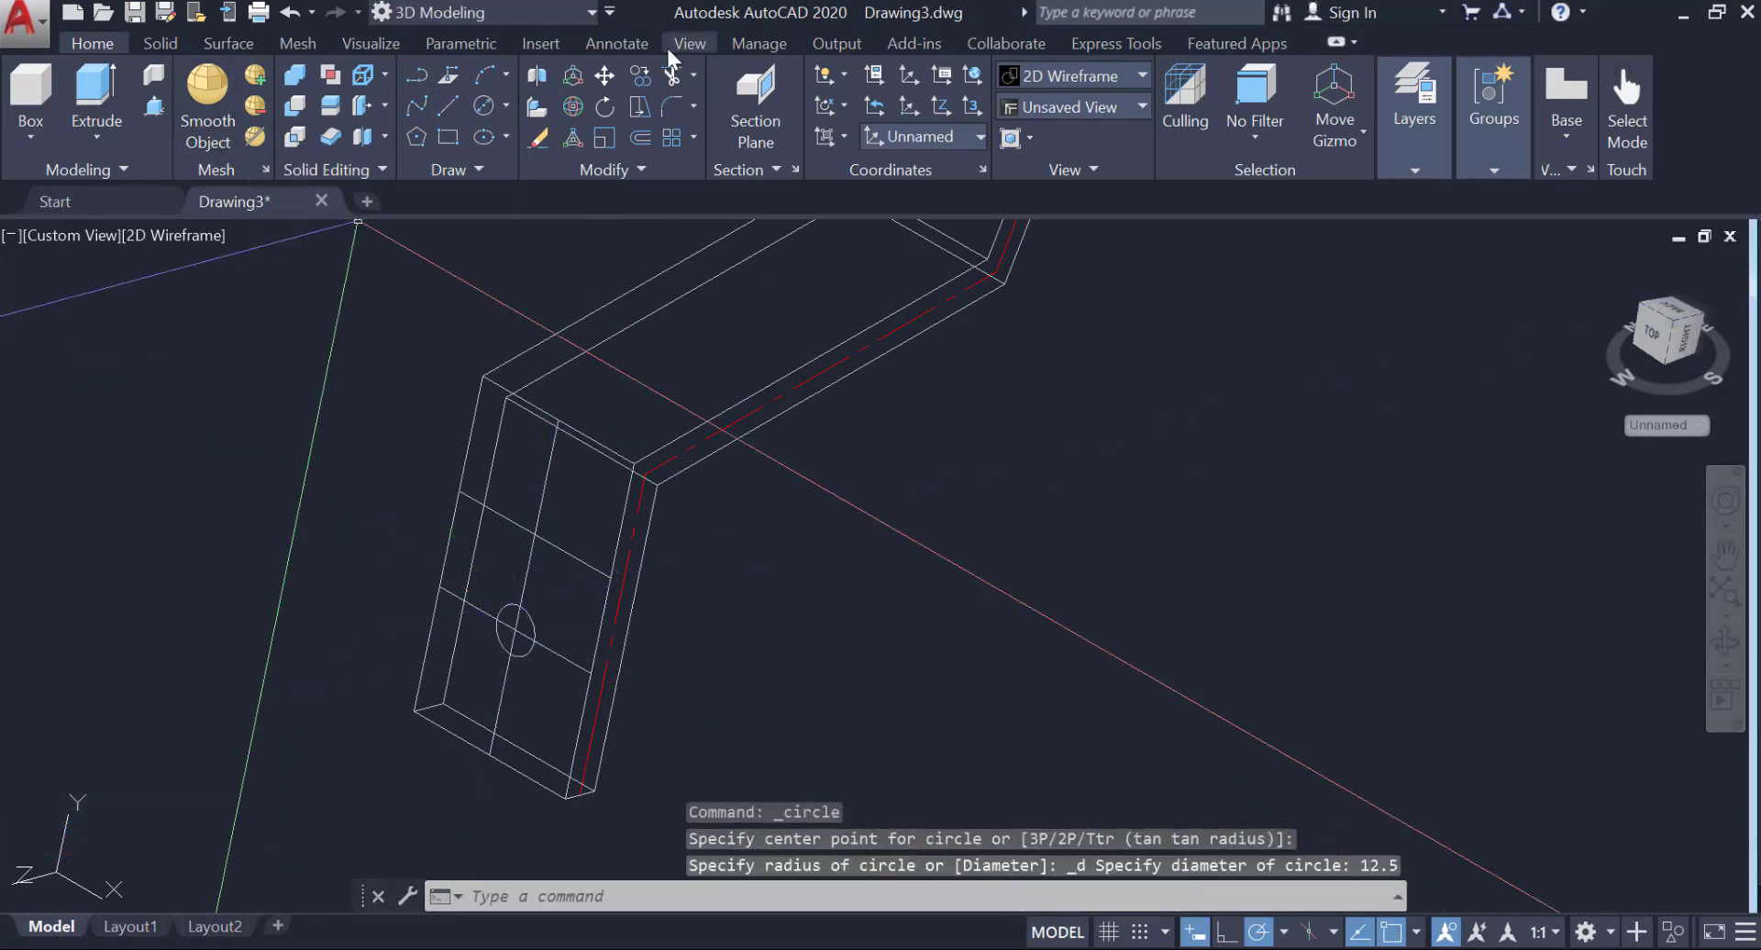
pyautogui.click(633, 77)
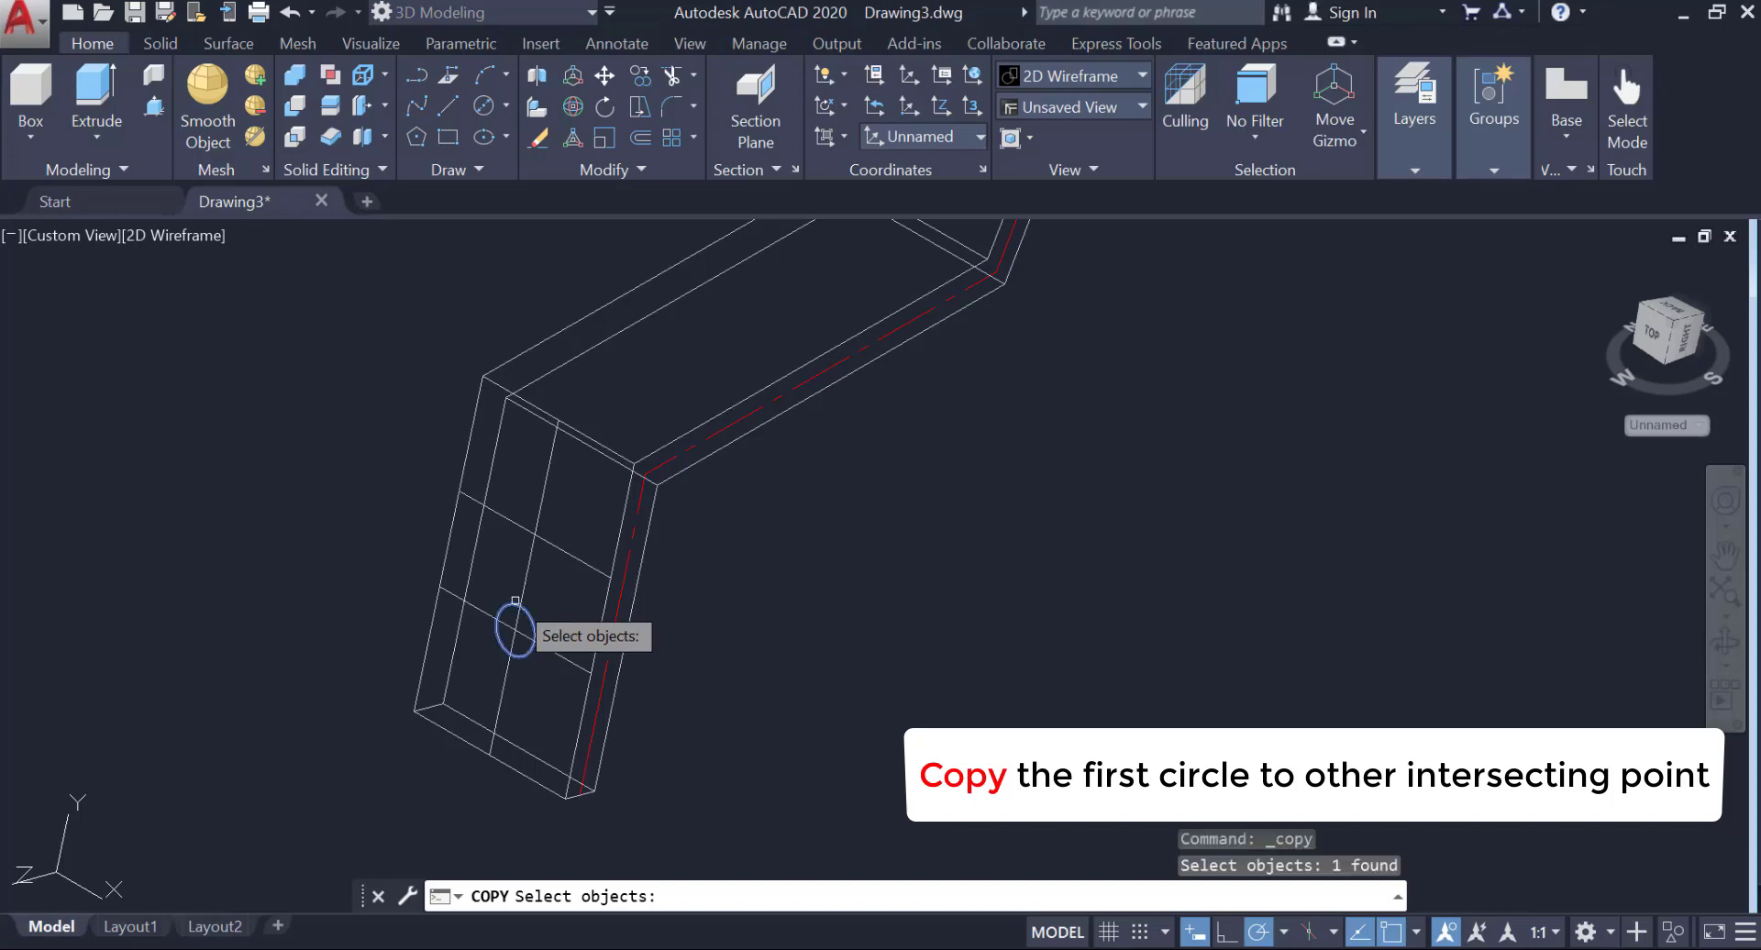
# Copy the 12.5 circle from its centre to the upper intersection point
pyautogui.press('Return')
pyautogui.click(515, 630)
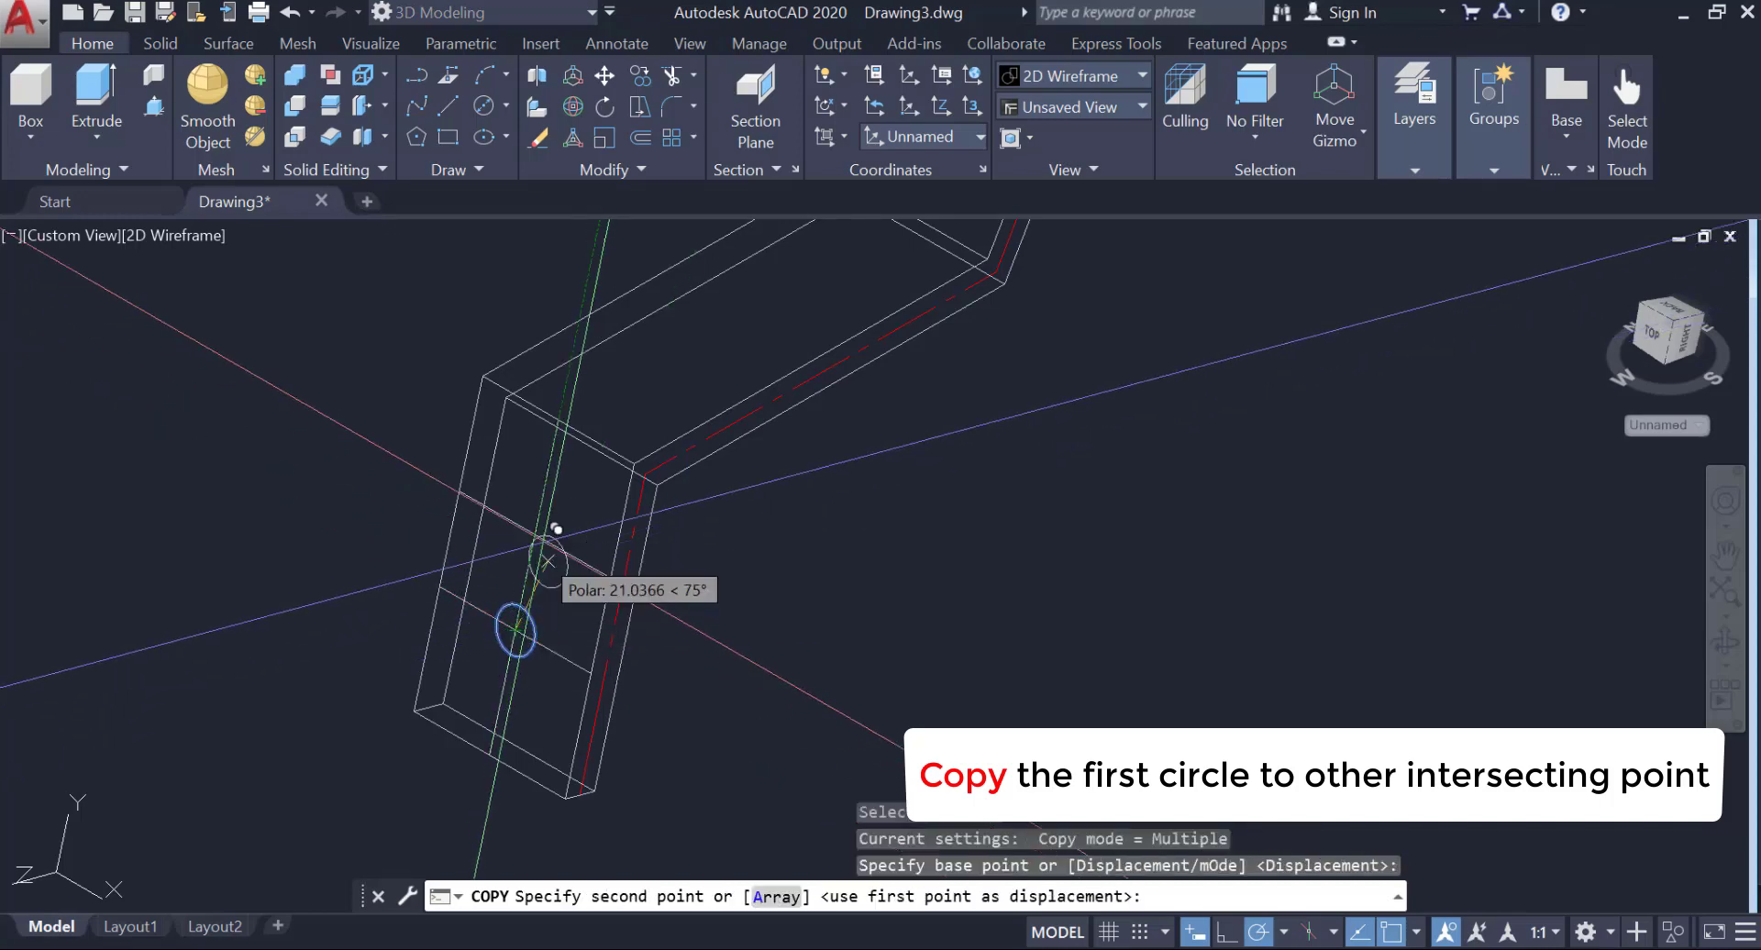
pyautogui.scroll(5, 535, 530)
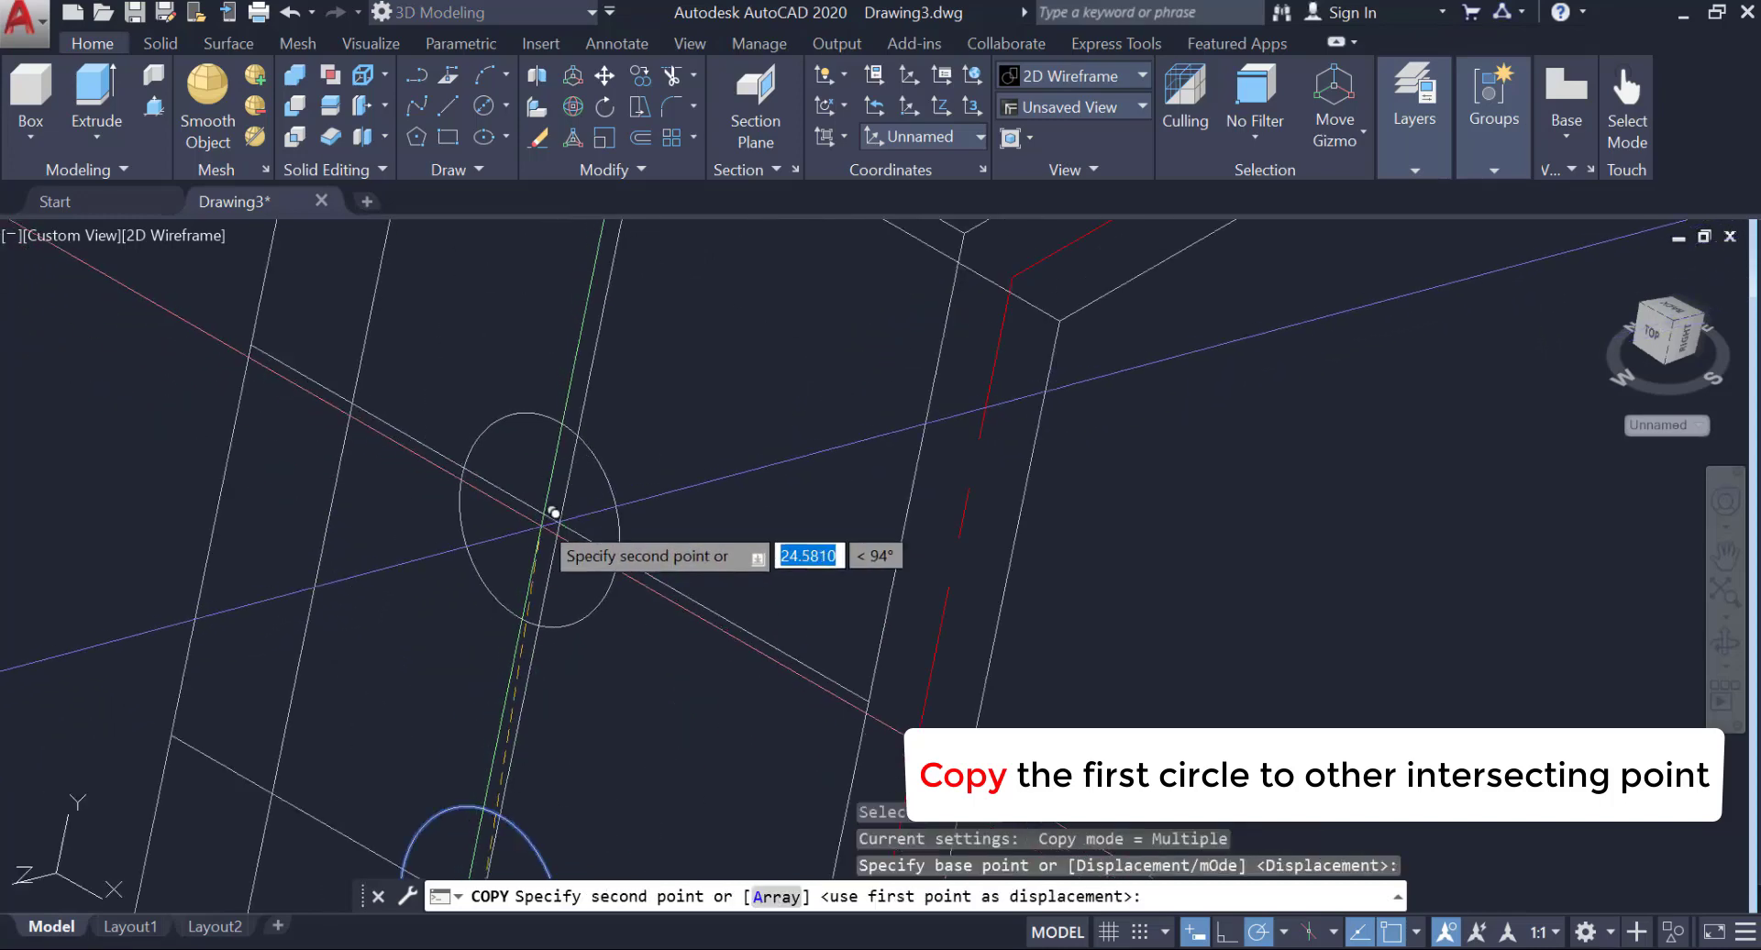
pyautogui.scroll(-3, 562, 514)
pyautogui.click(702, 422)
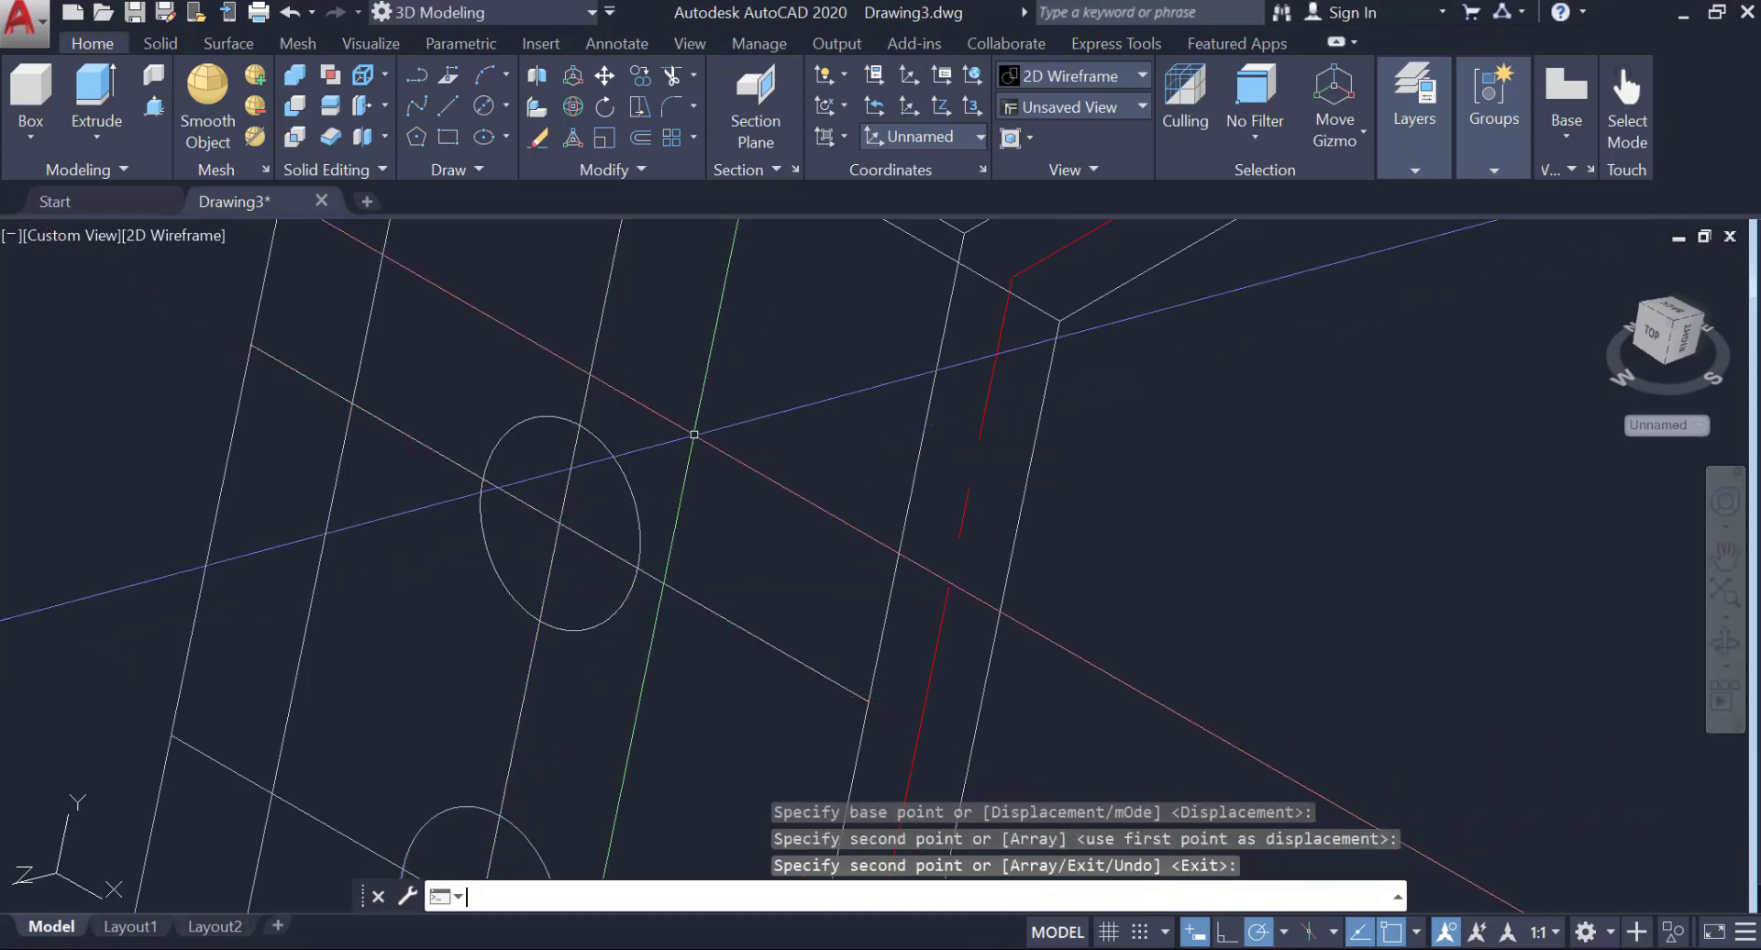
pyautogui.press('Return')
# Delete the three construction lines crossing the circles
pyautogui.moveTo(601, 326); pyautogui.dragTo(617, 445, button='middle')
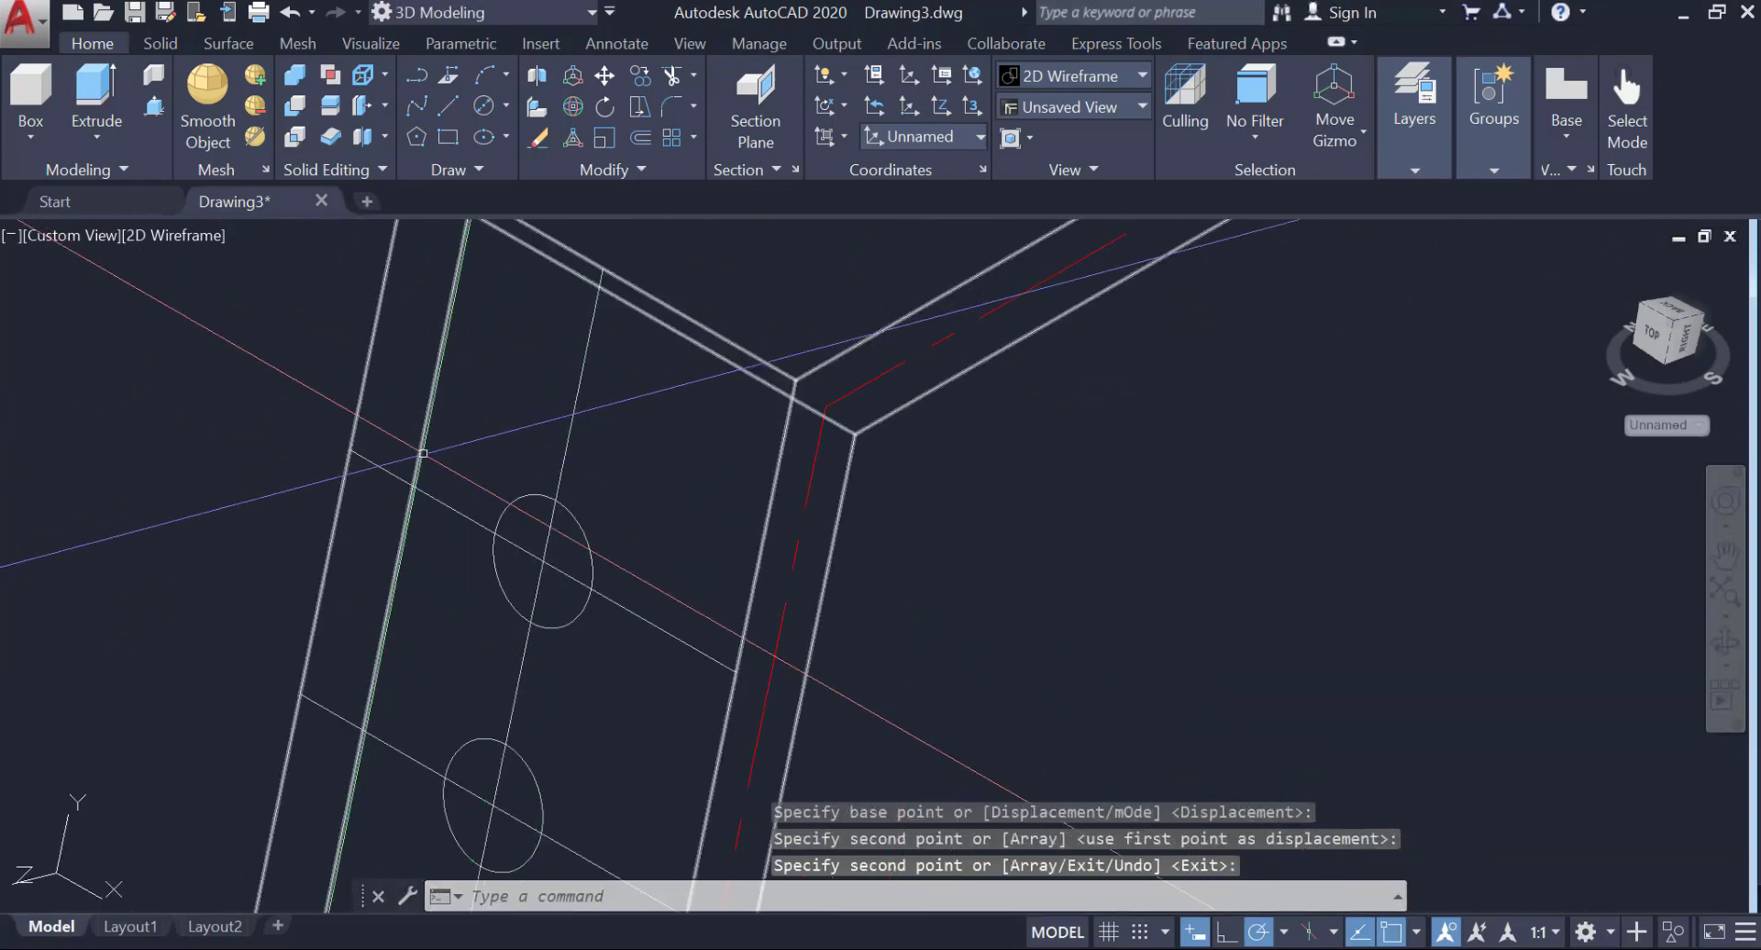
pyautogui.click(477, 523)
pyautogui.click(405, 752)
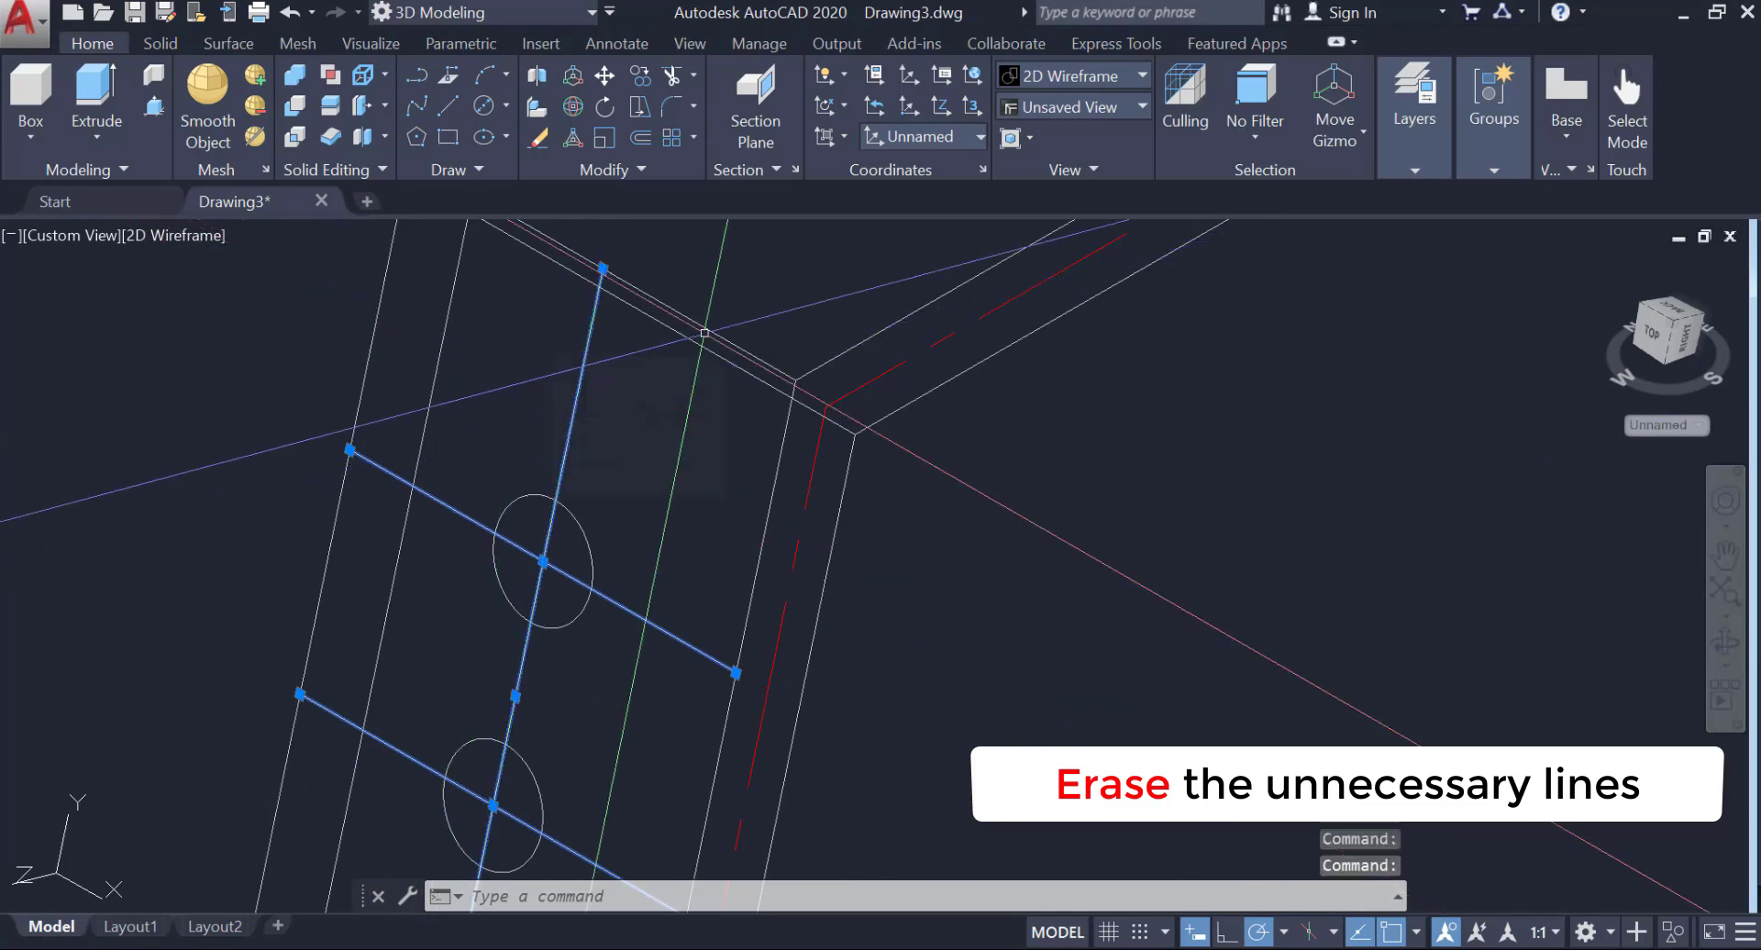
pyautogui.press('Delete')
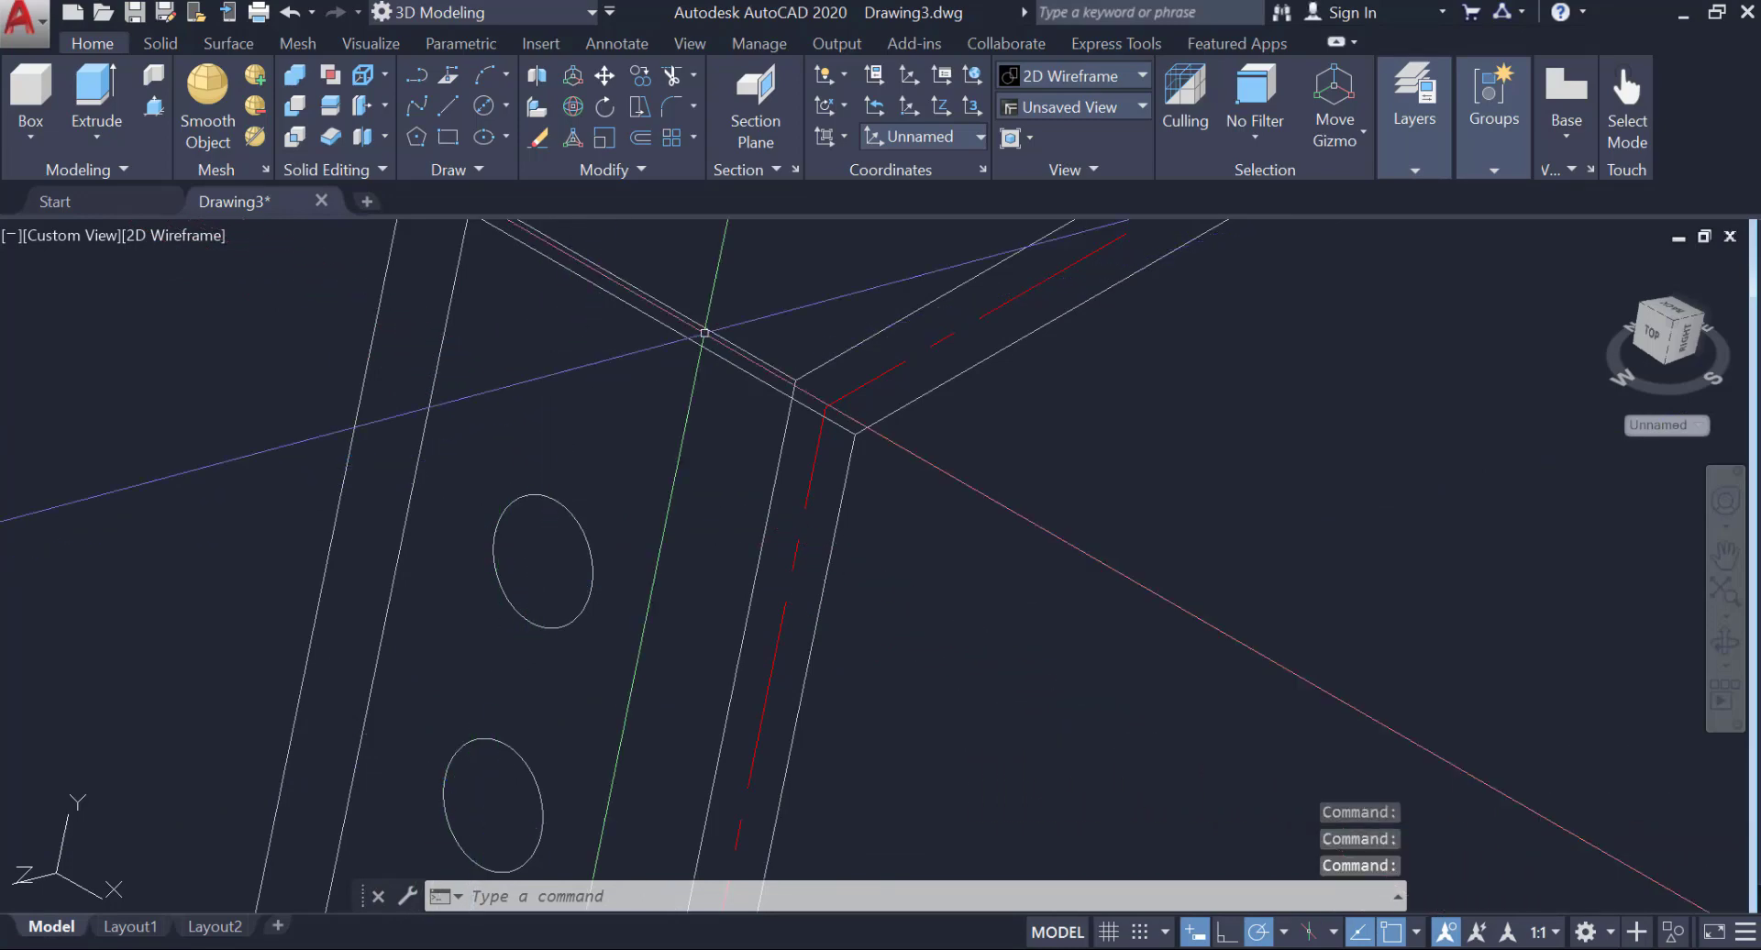
pyautogui.scroll(-4, 704, 332)
# Draw a line tangent to the upper and lower circles using Tangent snaps
pyautogui.click(447, 106)
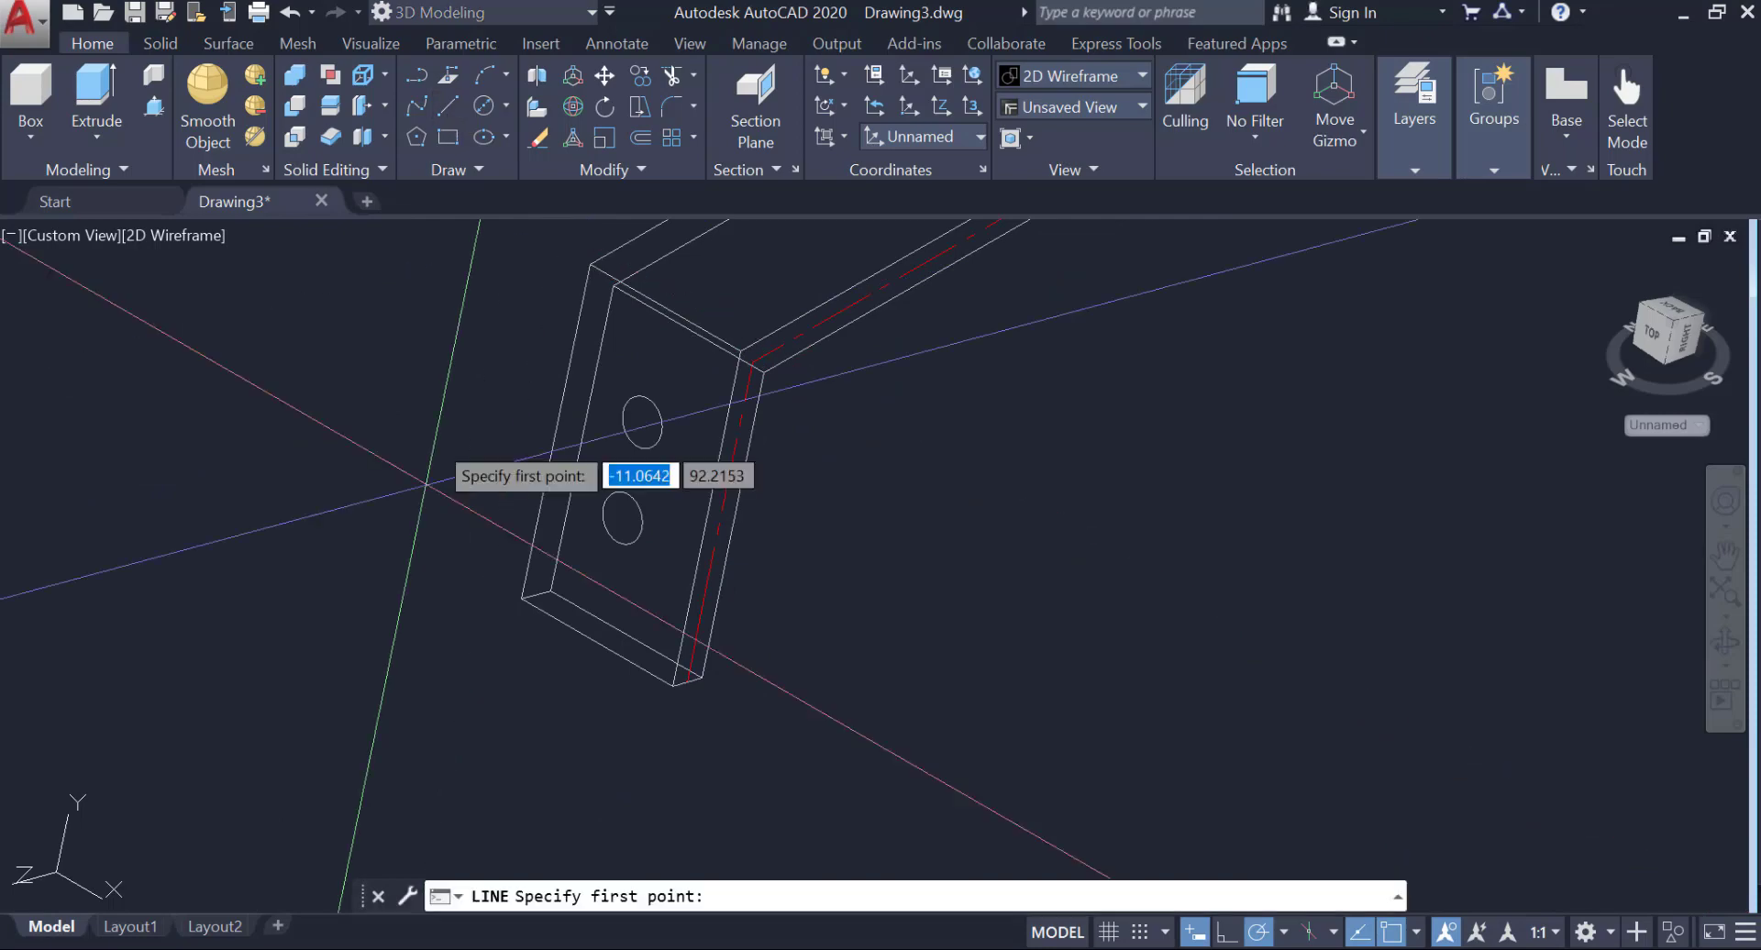
pyautogui.keyDown('shift'); pyautogui.rightClick(395, 582); pyautogui.keyUp('shift')
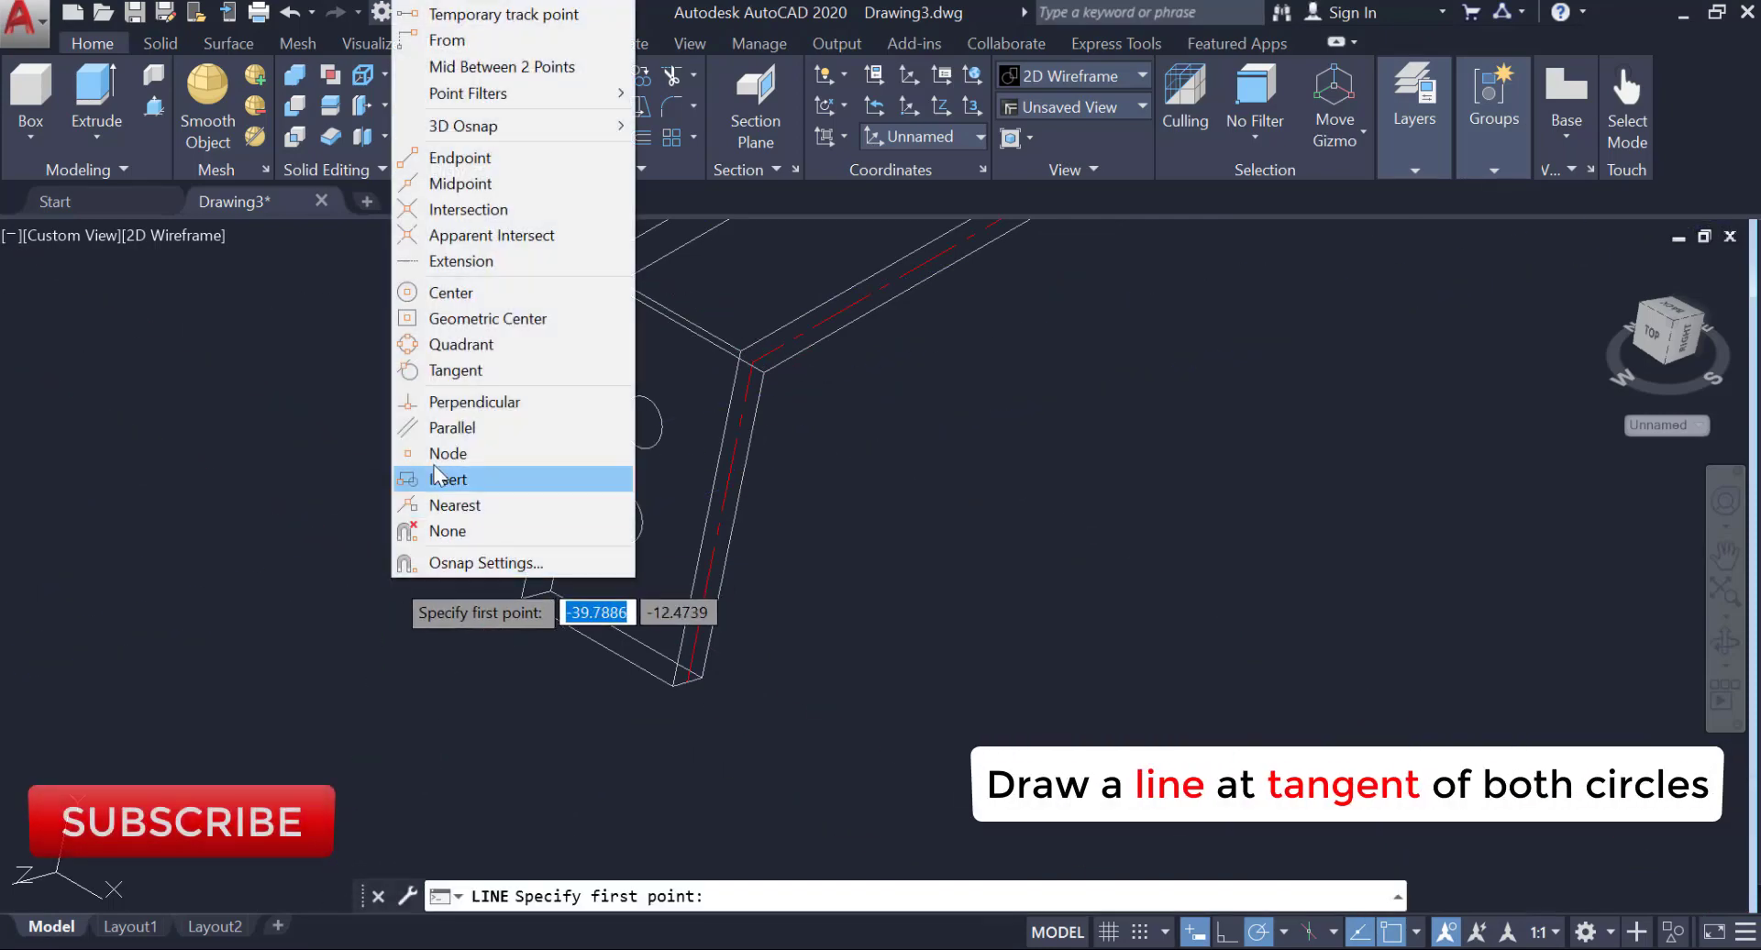
pyautogui.click(459, 372)
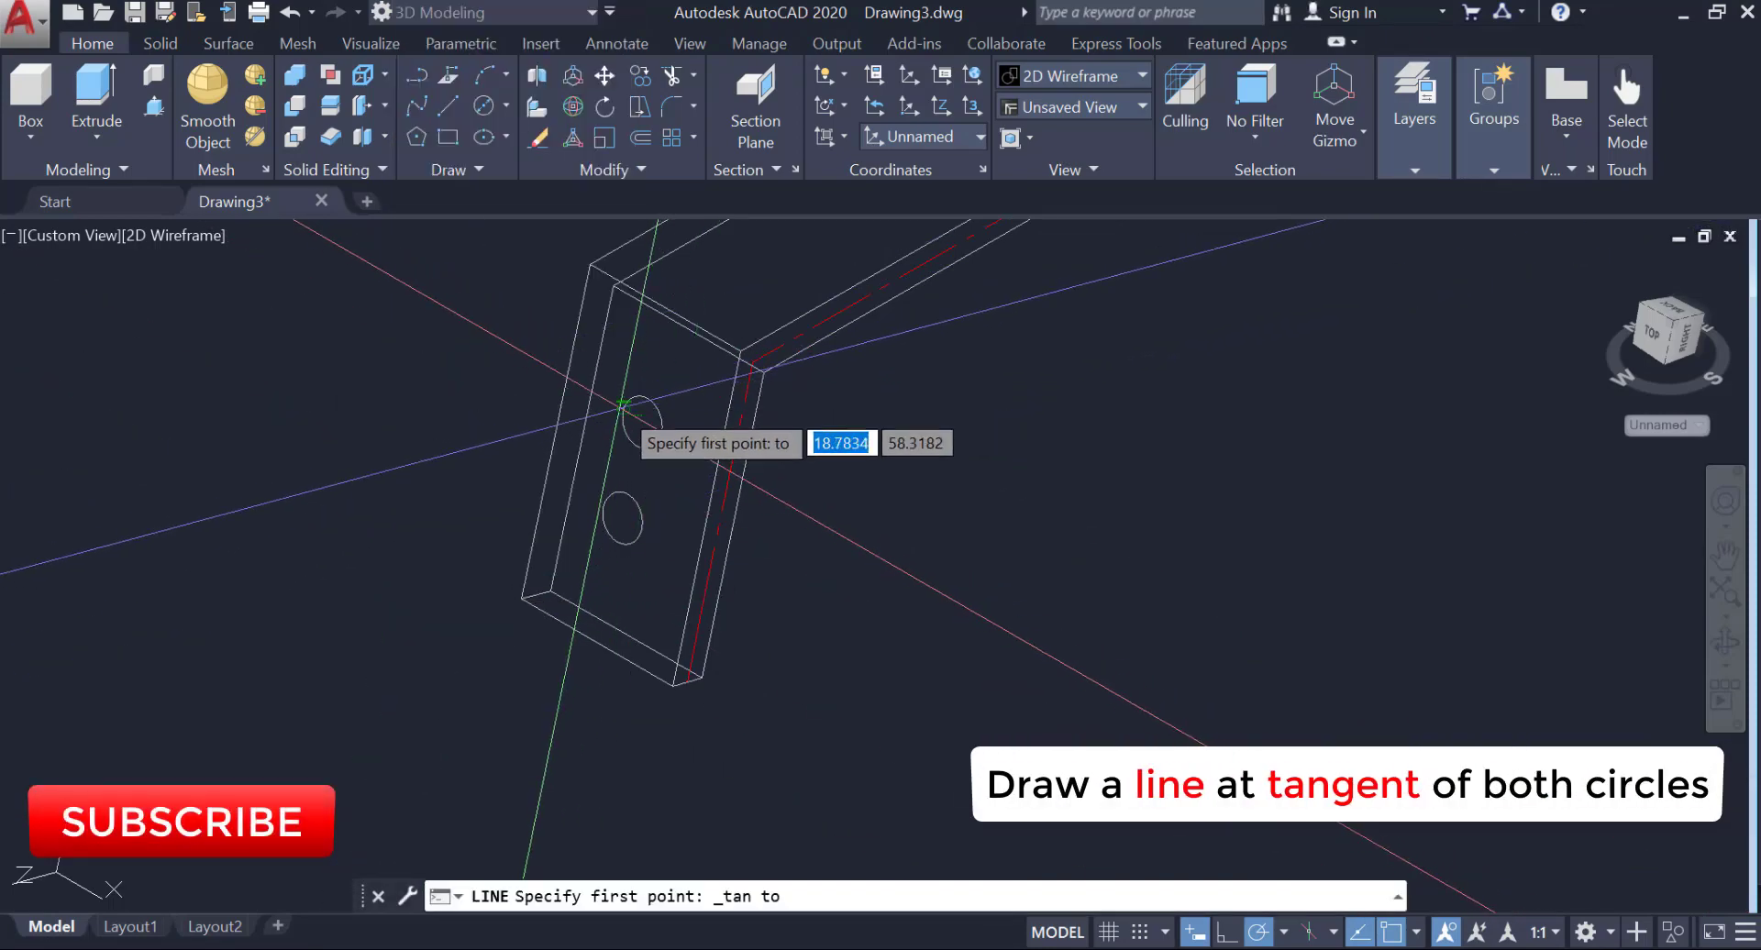
pyautogui.click(622, 403)
pyautogui.keyDown('shift'); pyautogui.rightClick(606, 559); pyautogui.keyUp('shift')
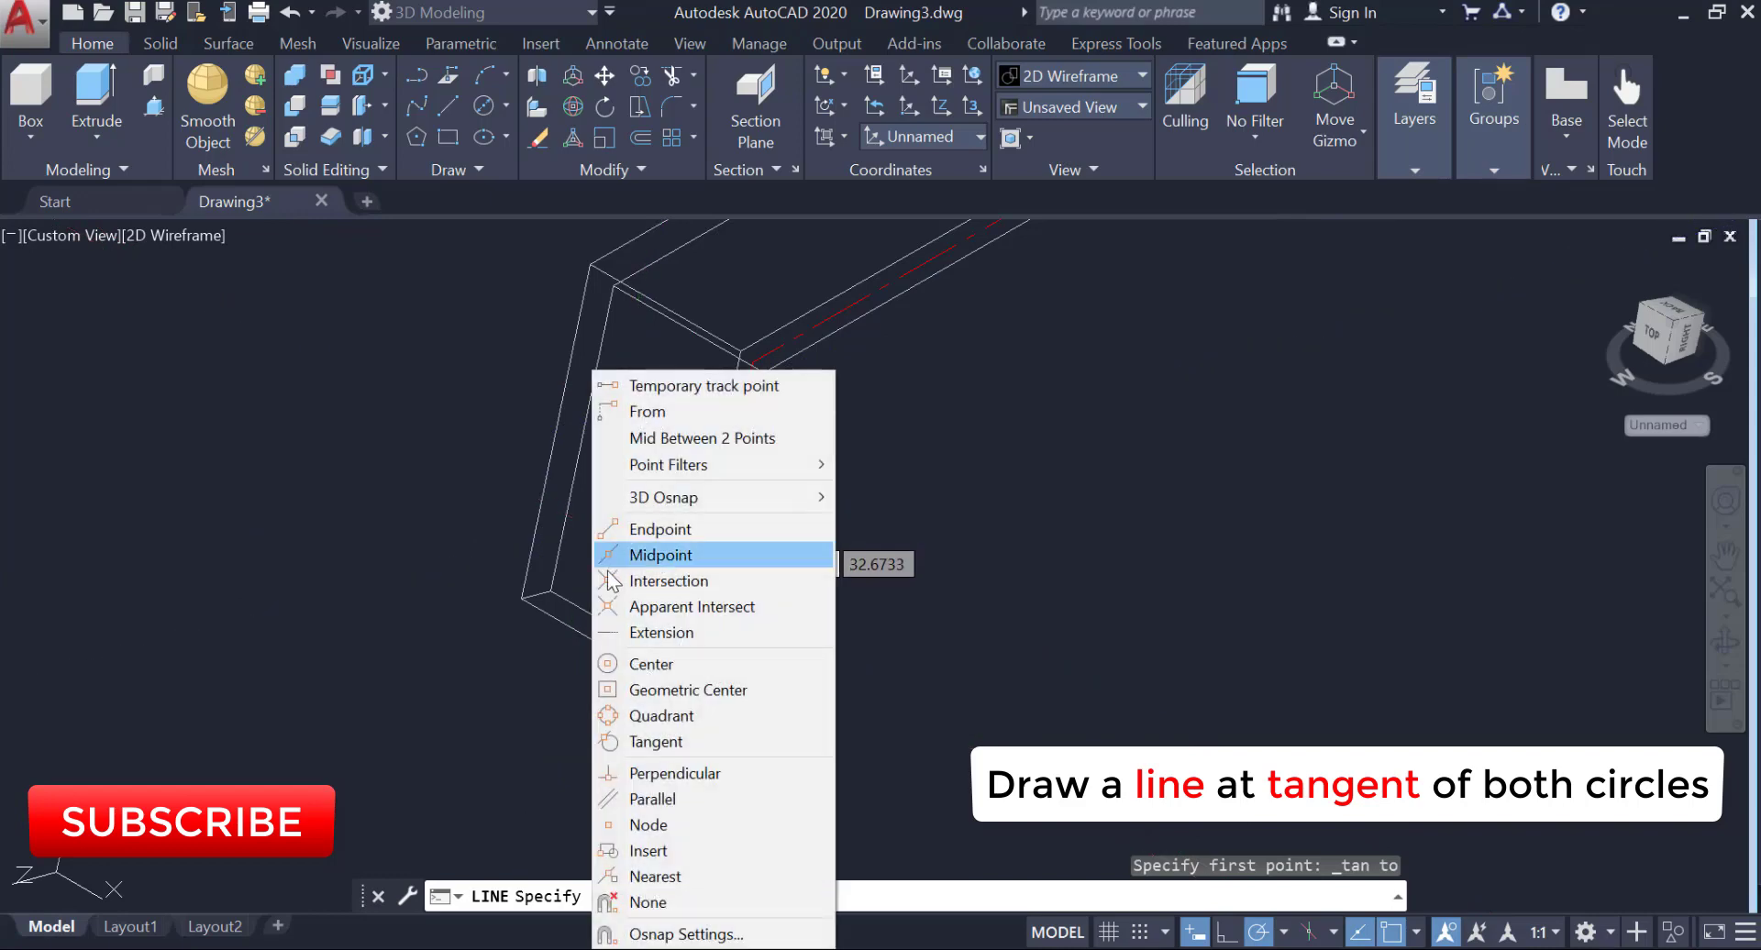
pyautogui.click(656, 741)
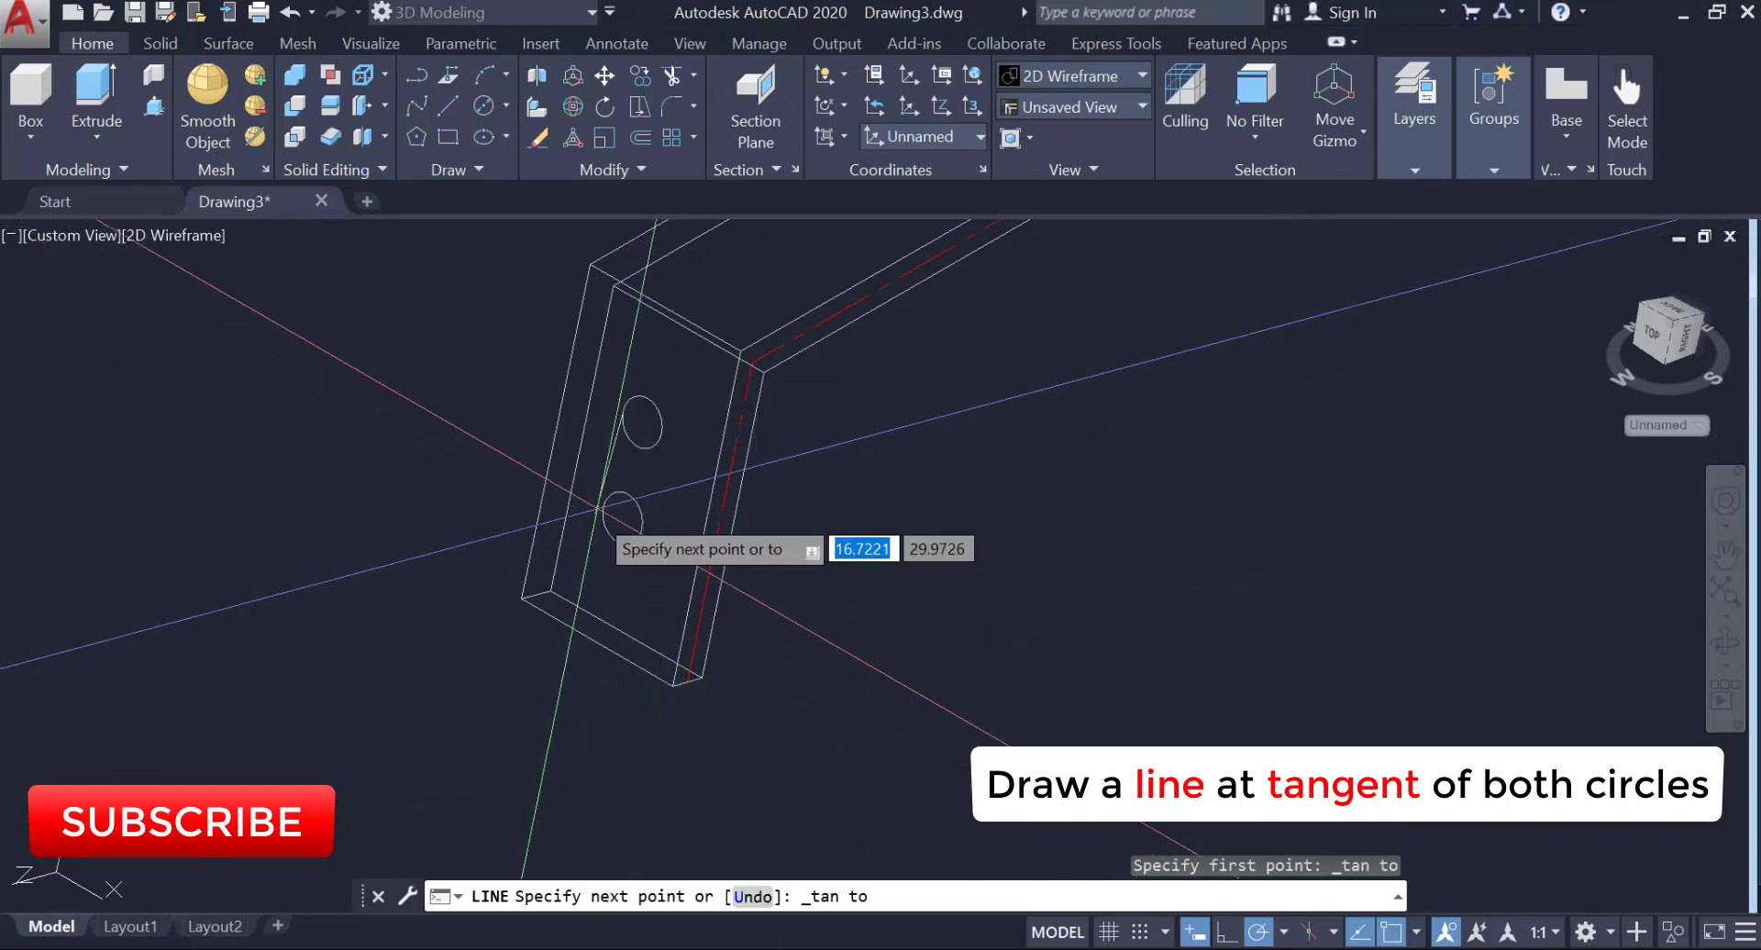
pyautogui.press('Return')
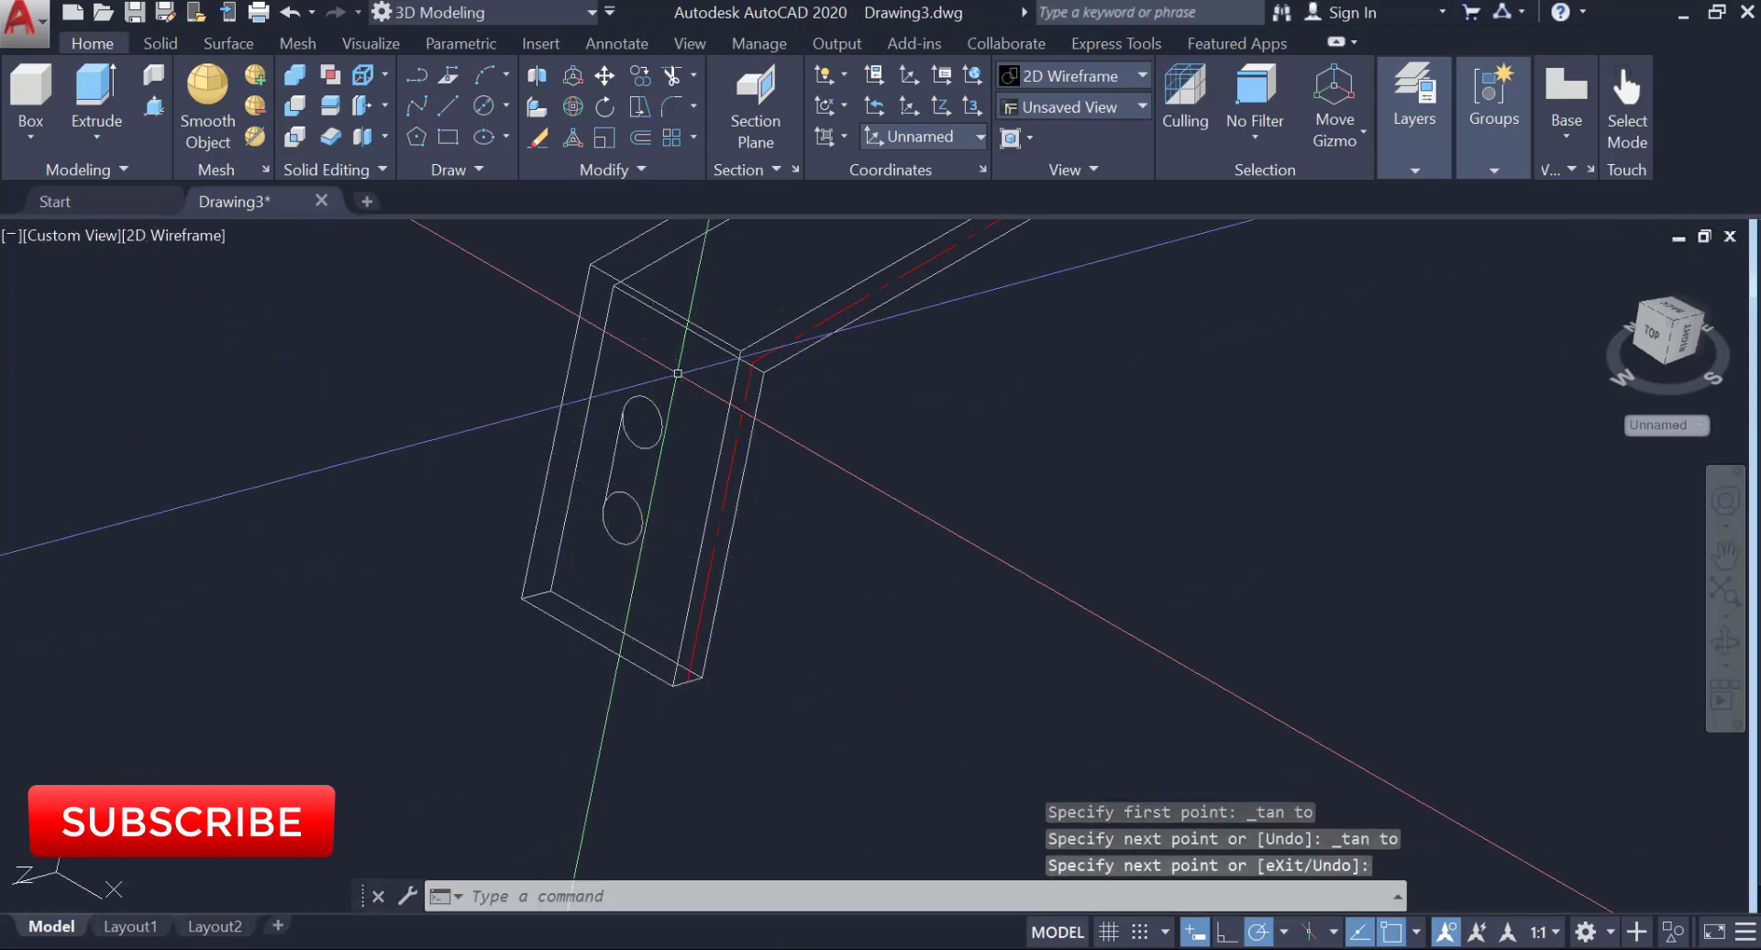
# Mirror the tangent line about the two circle centres, keeping the original
pyautogui.click(659, 174)
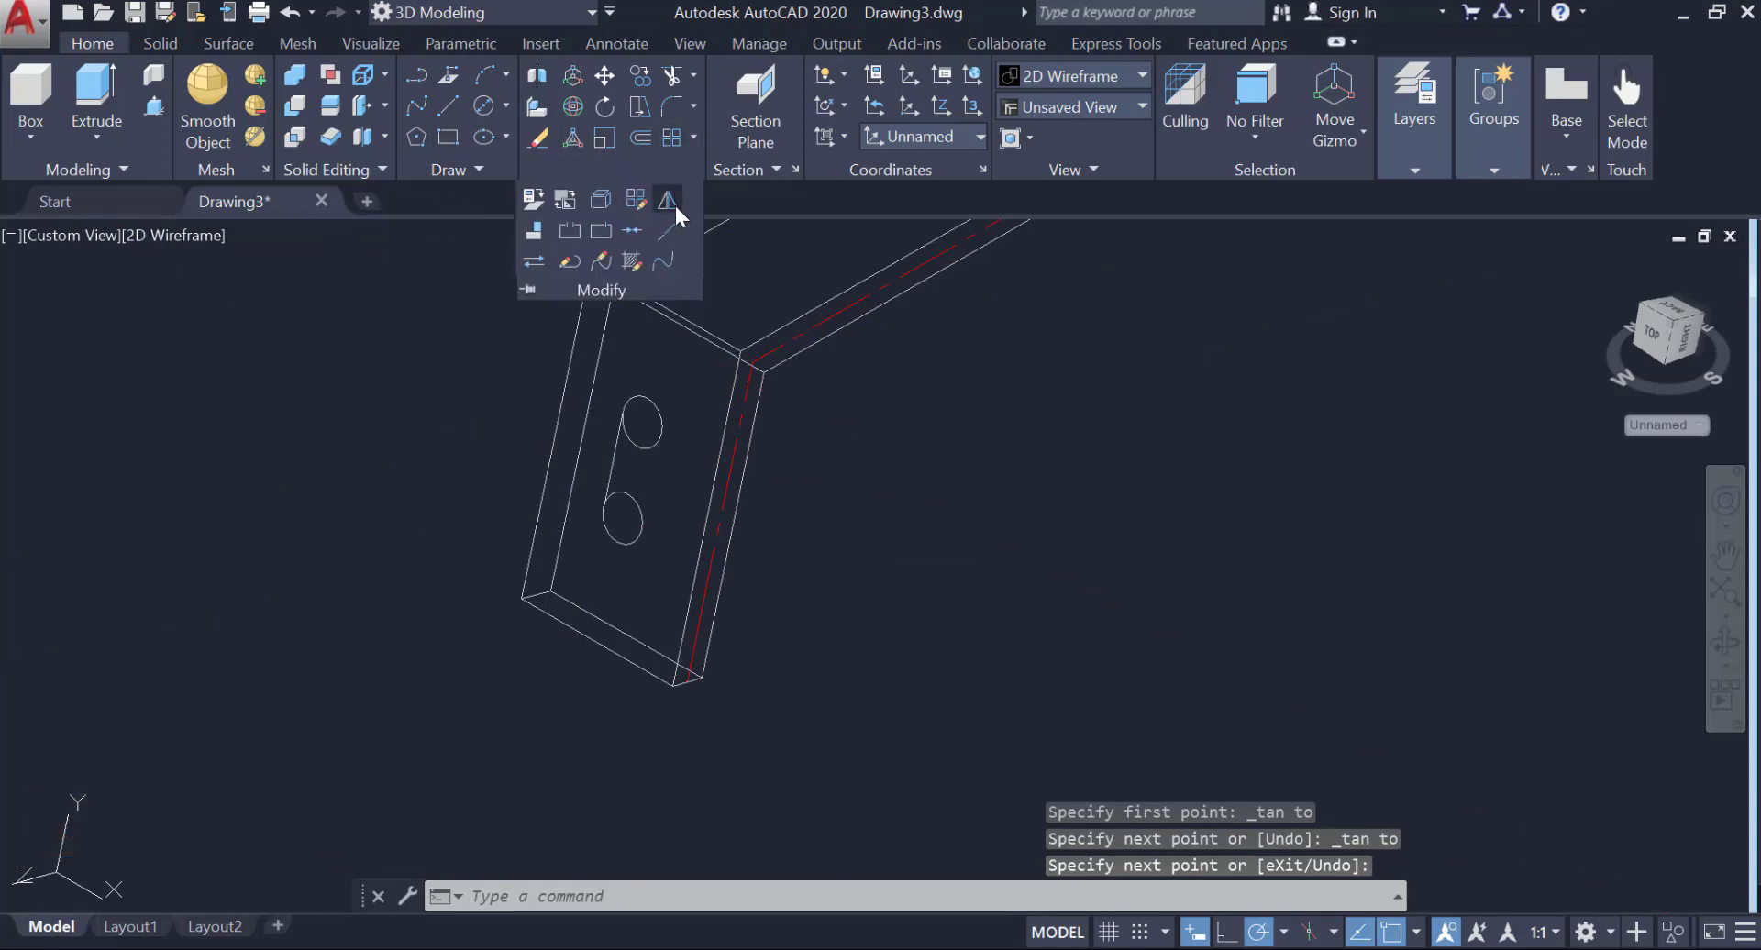
pyautogui.click(675, 205)
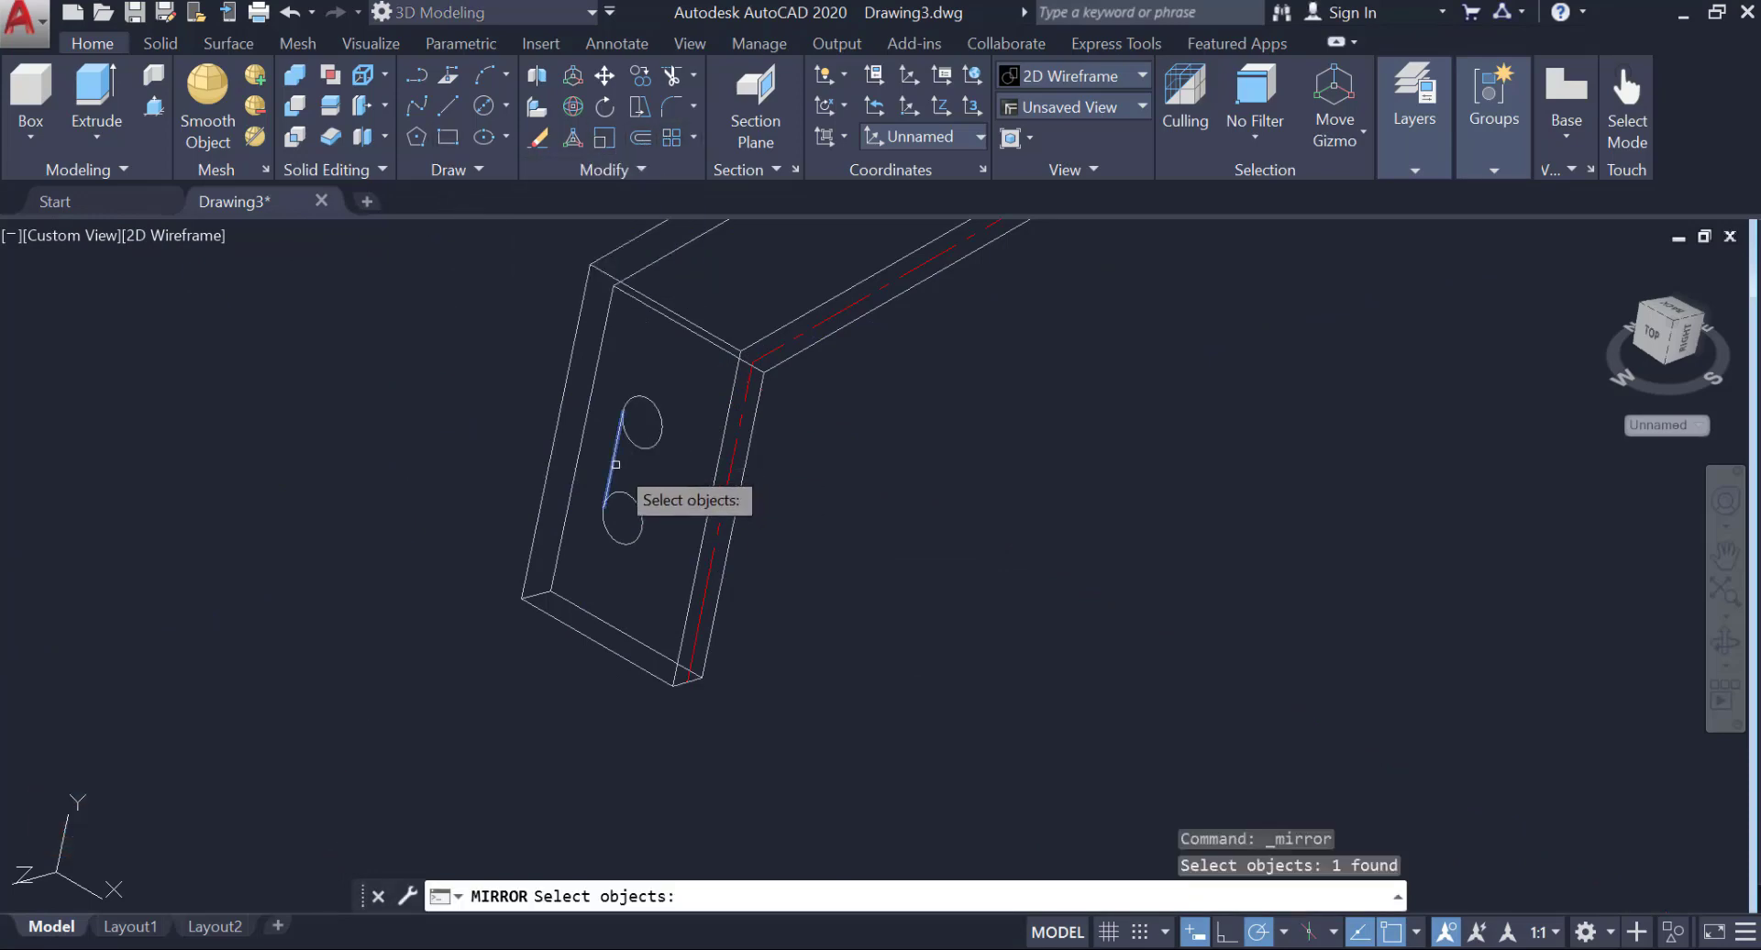
pyautogui.press('Return')
pyautogui.click(624, 517)
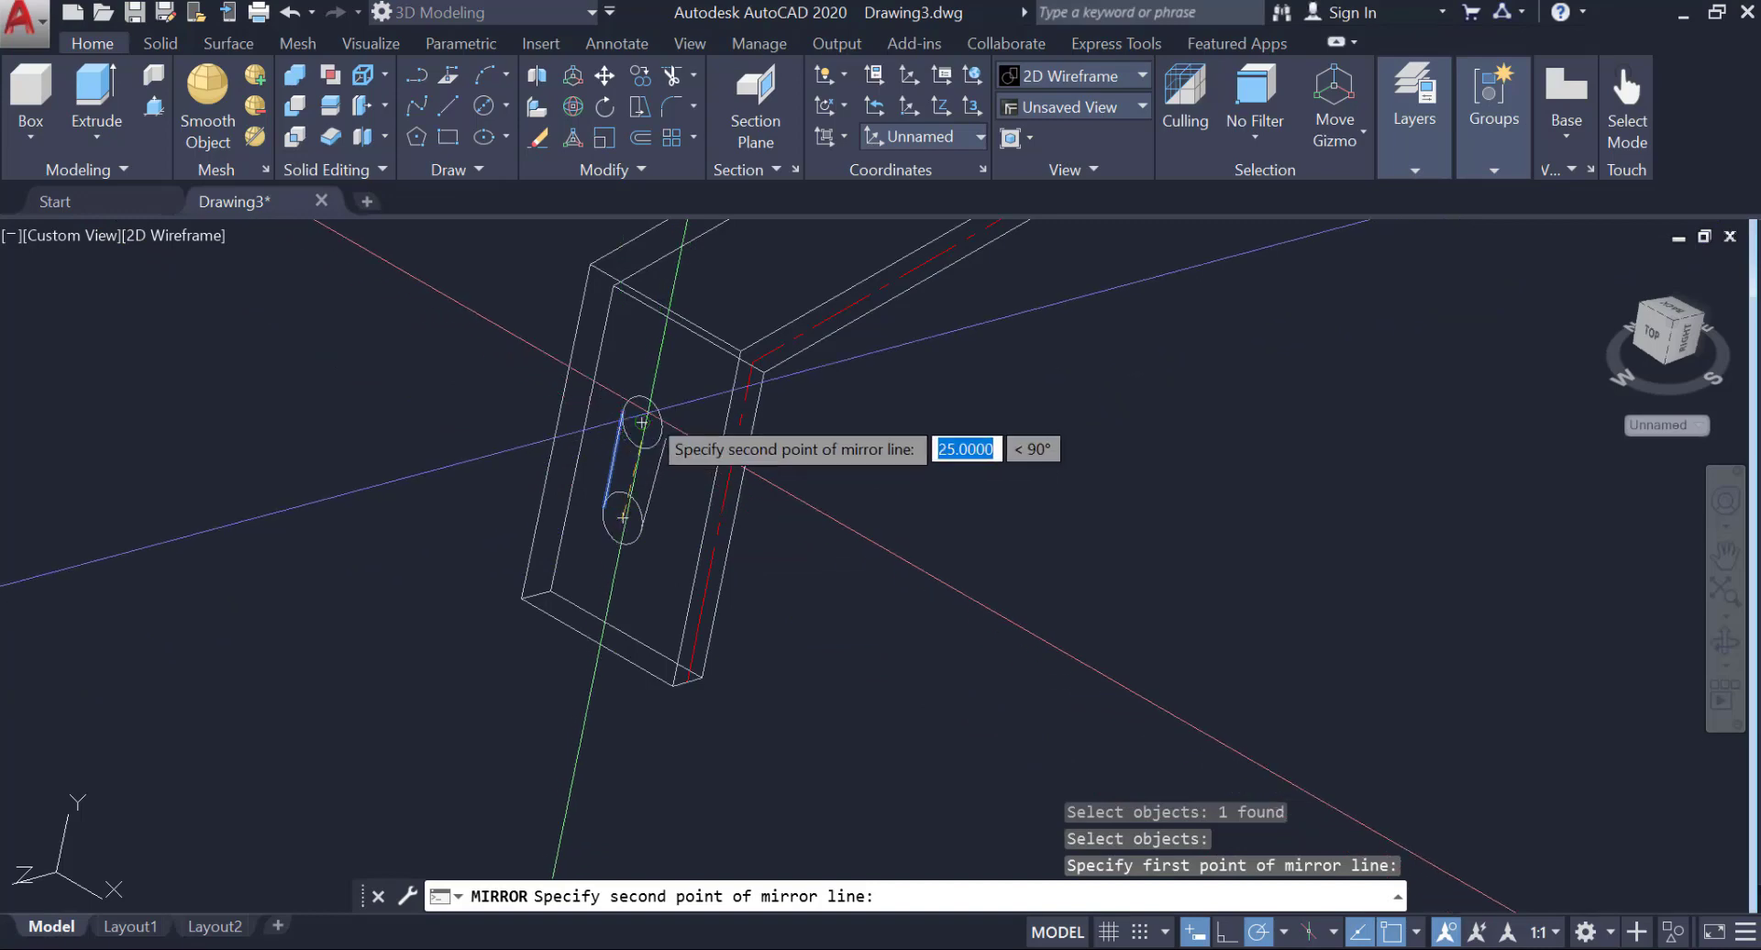
pyautogui.click(642, 423)
pyautogui.press('Return')
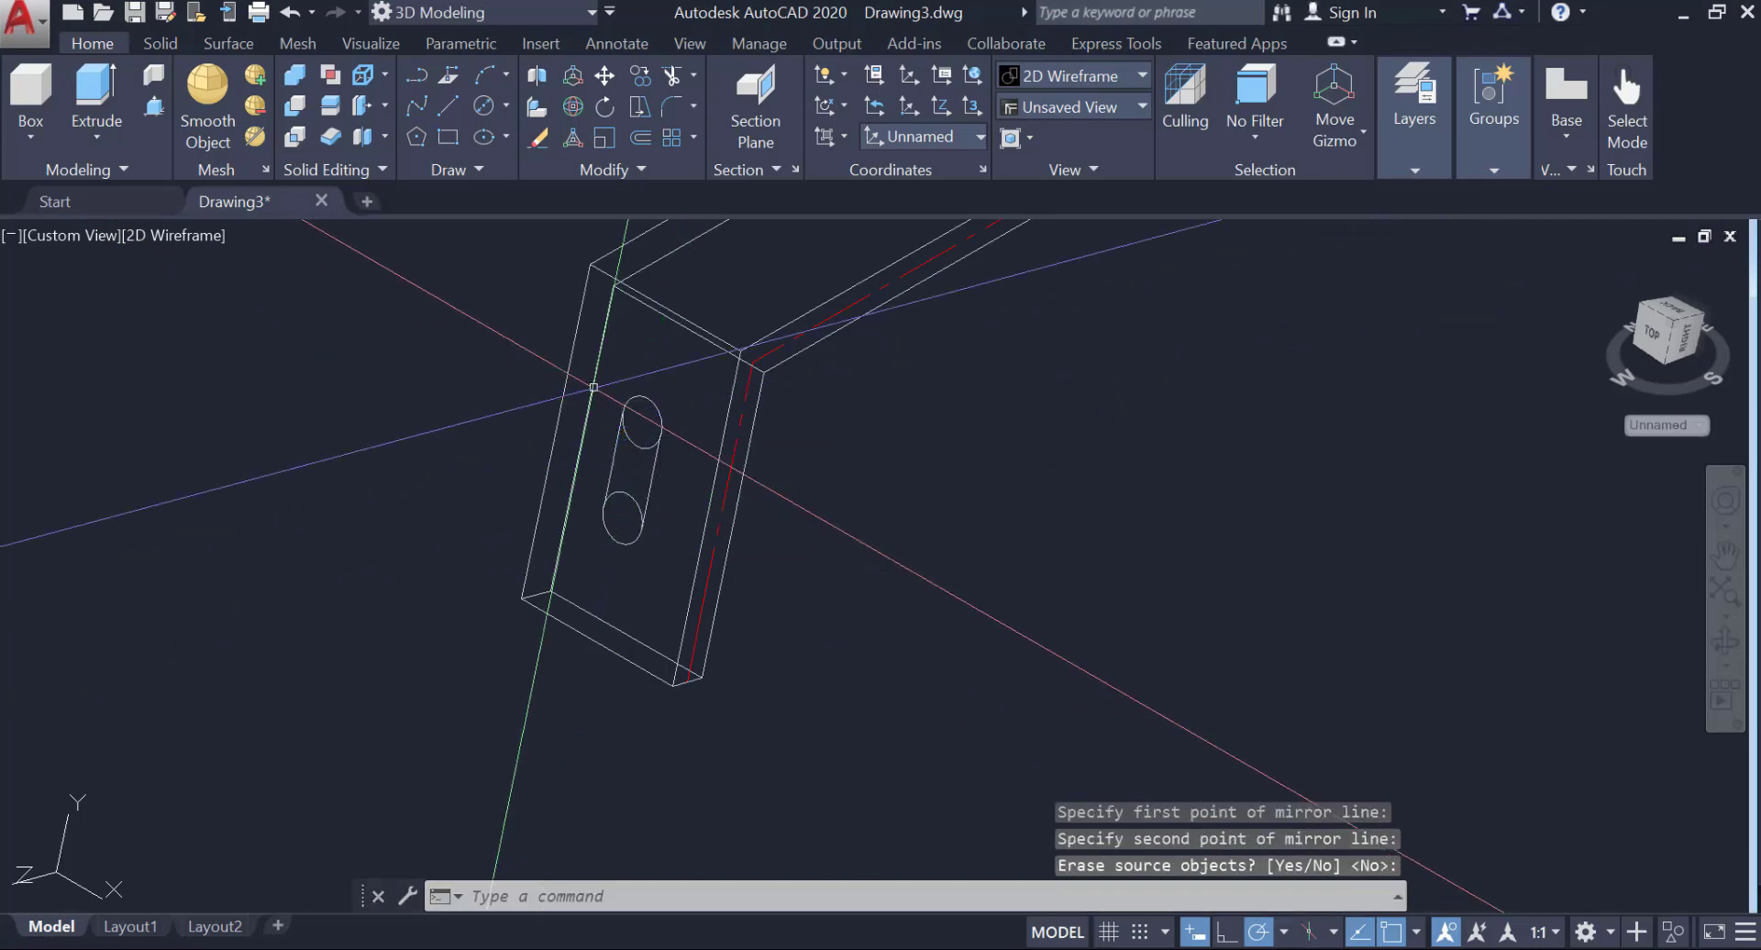
pyautogui.click(670, 77)
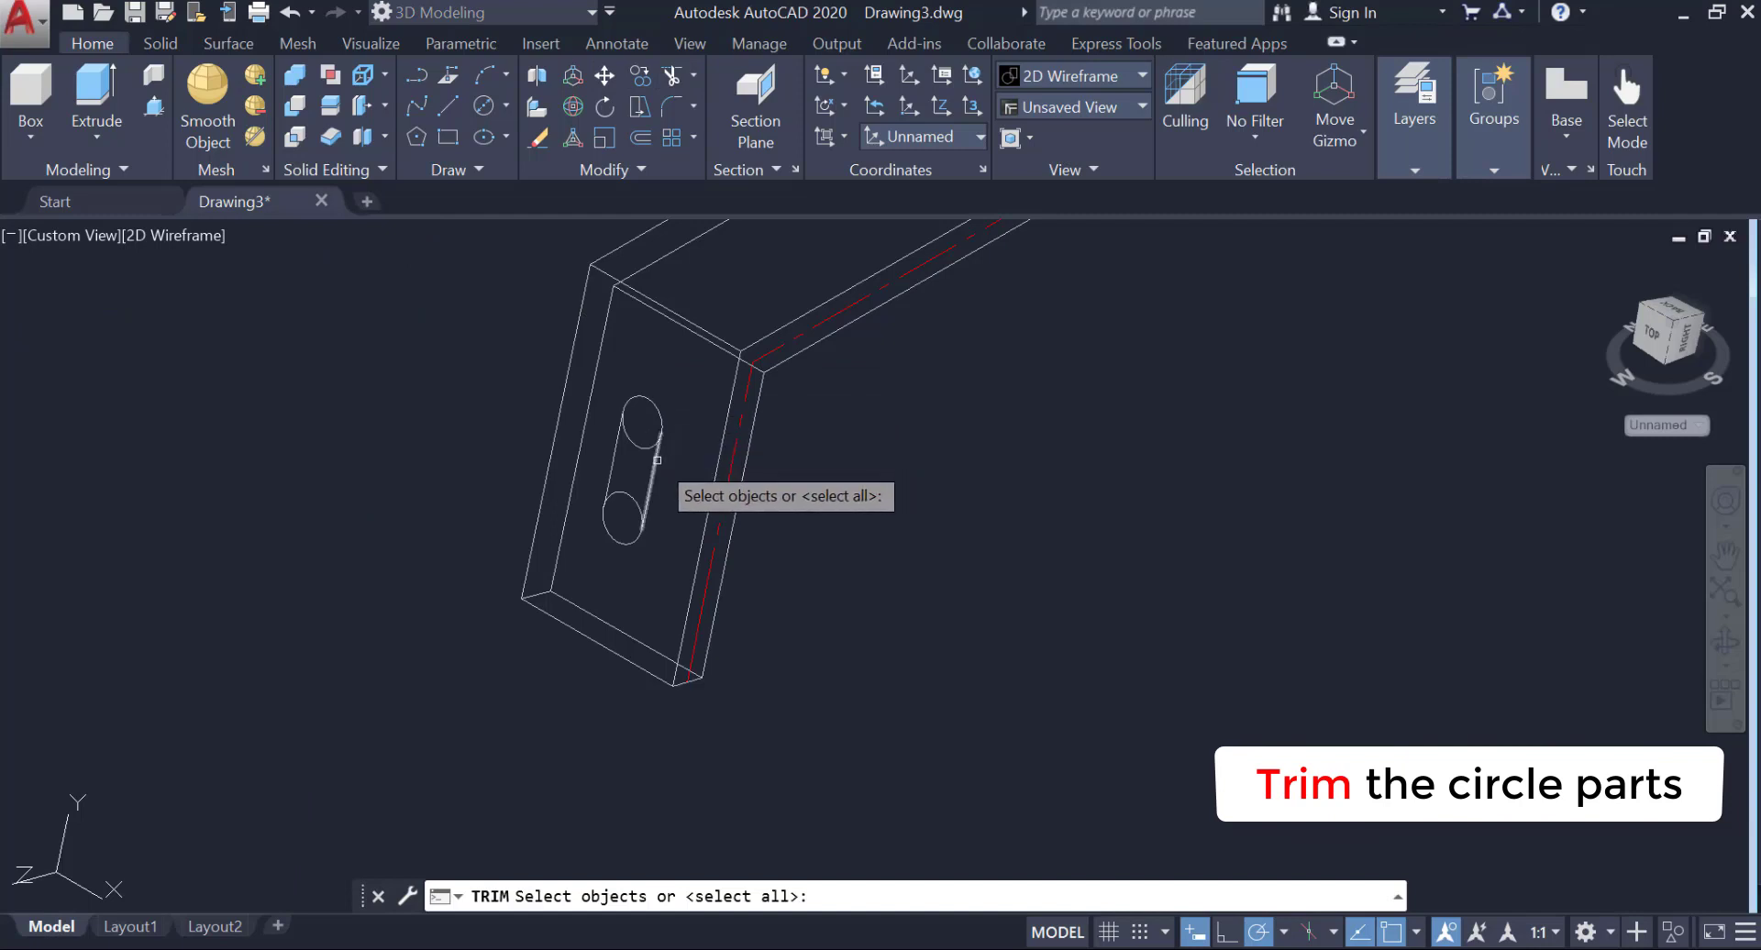
# Trim the inner circle arcs against the tangent lines to form the slot outline
pyautogui.click(657, 459)
pyautogui.press('Return')
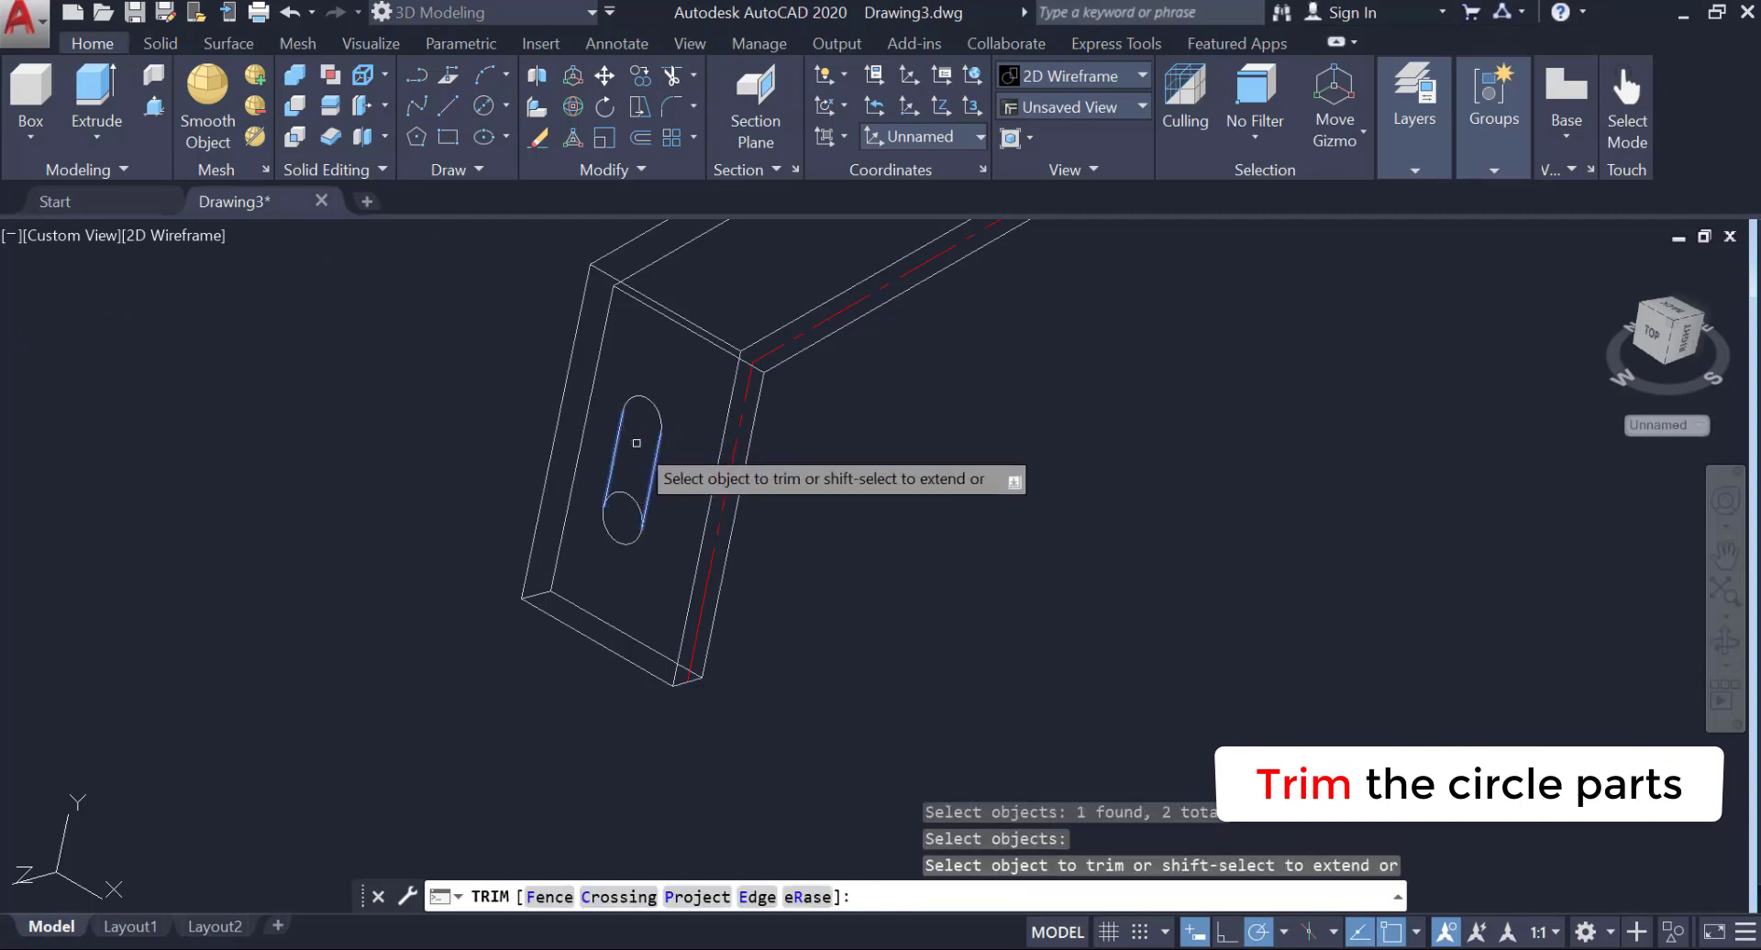
pyautogui.click(636, 443)
pyautogui.rightClick(641, 473)
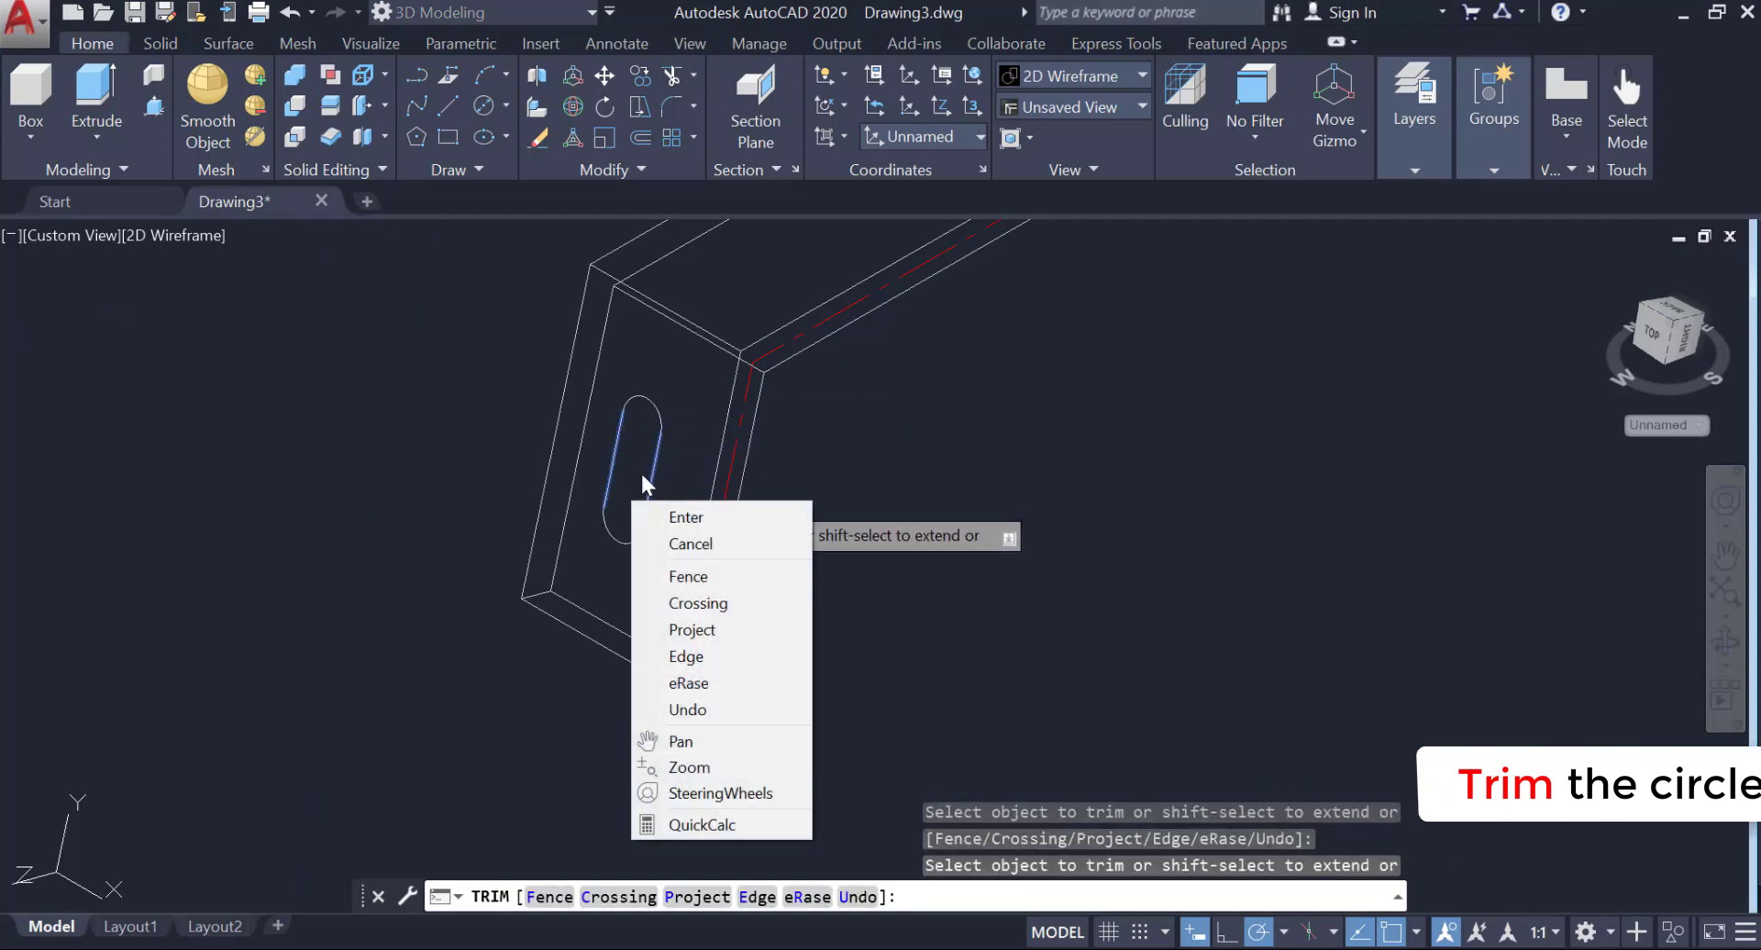
pyautogui.press('Escape')
pyautogui.press('Return')
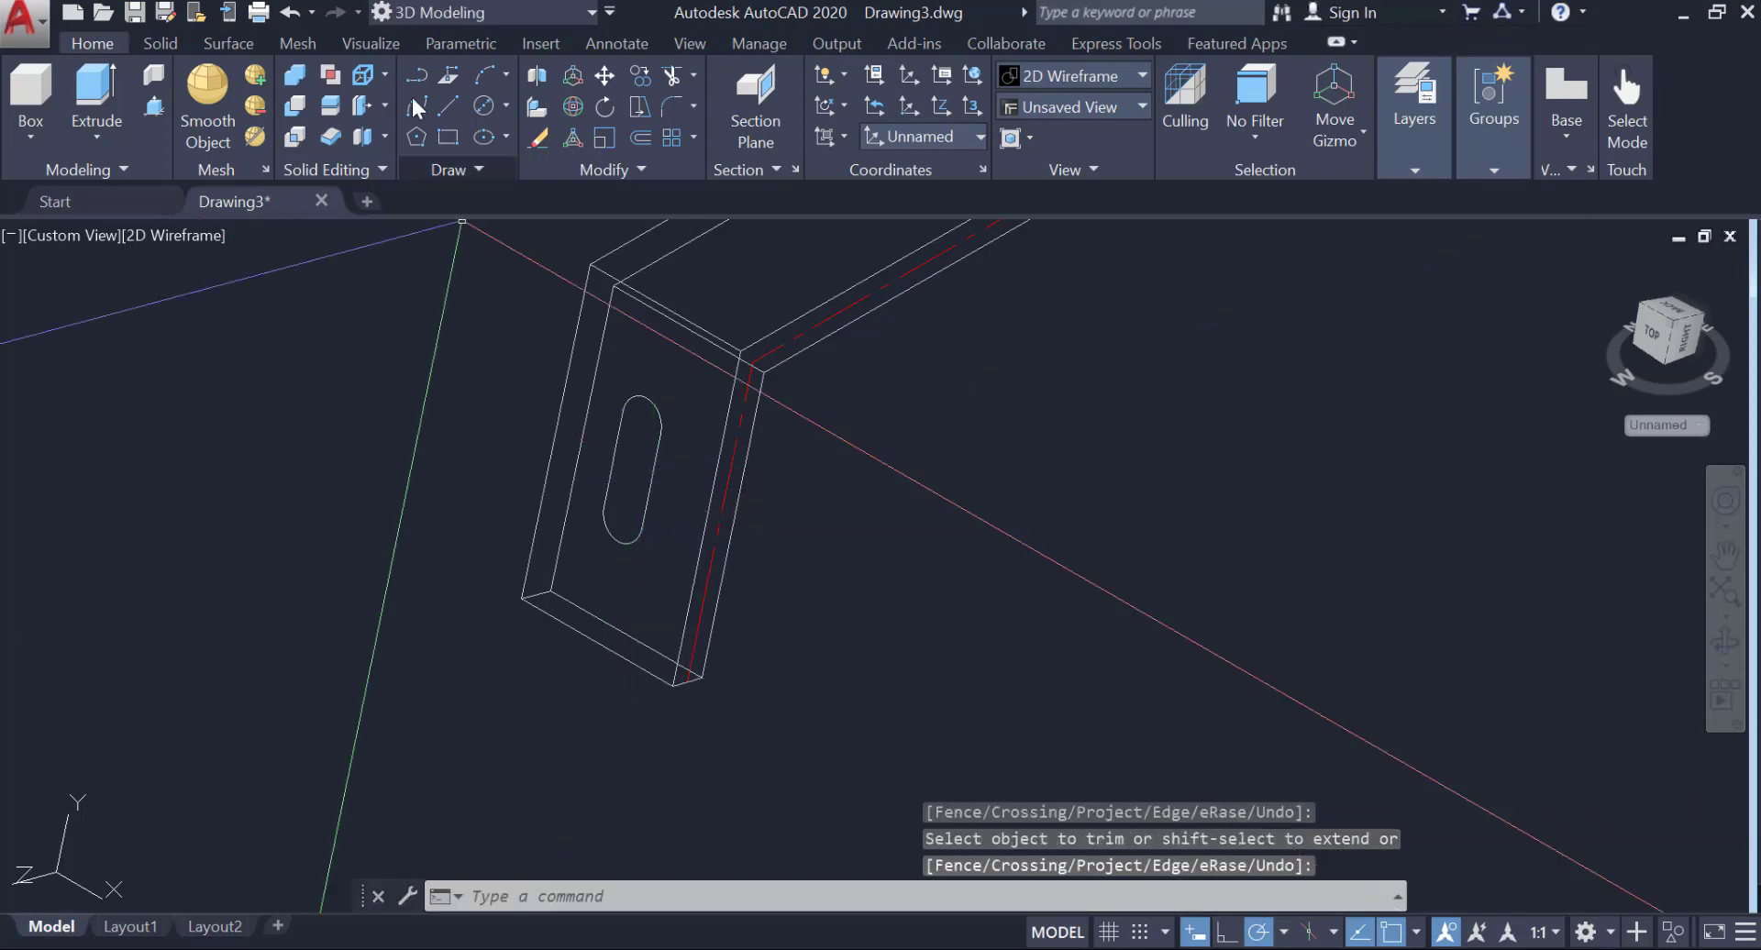
pyautogui.click(592, 169)
# Join the slot's two arcs and two lines into a single closed polyline
pyautogui.click(631, 240)
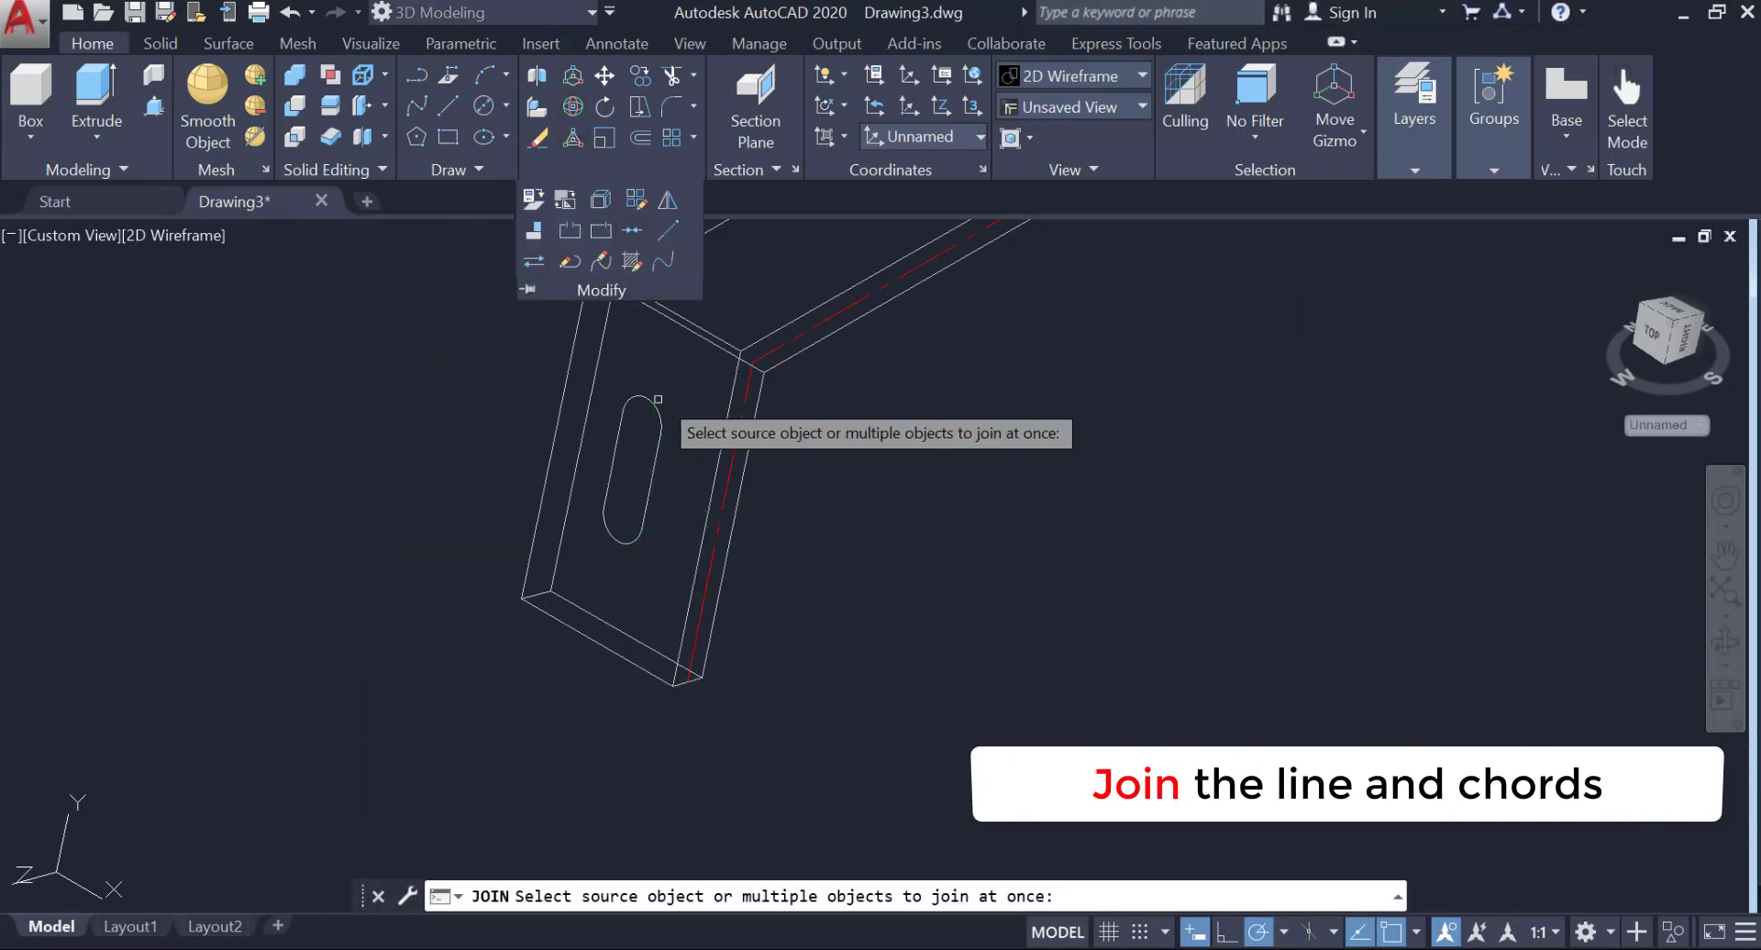
pyautogui.click(626, 406)
pyautogui.click(619, 448)
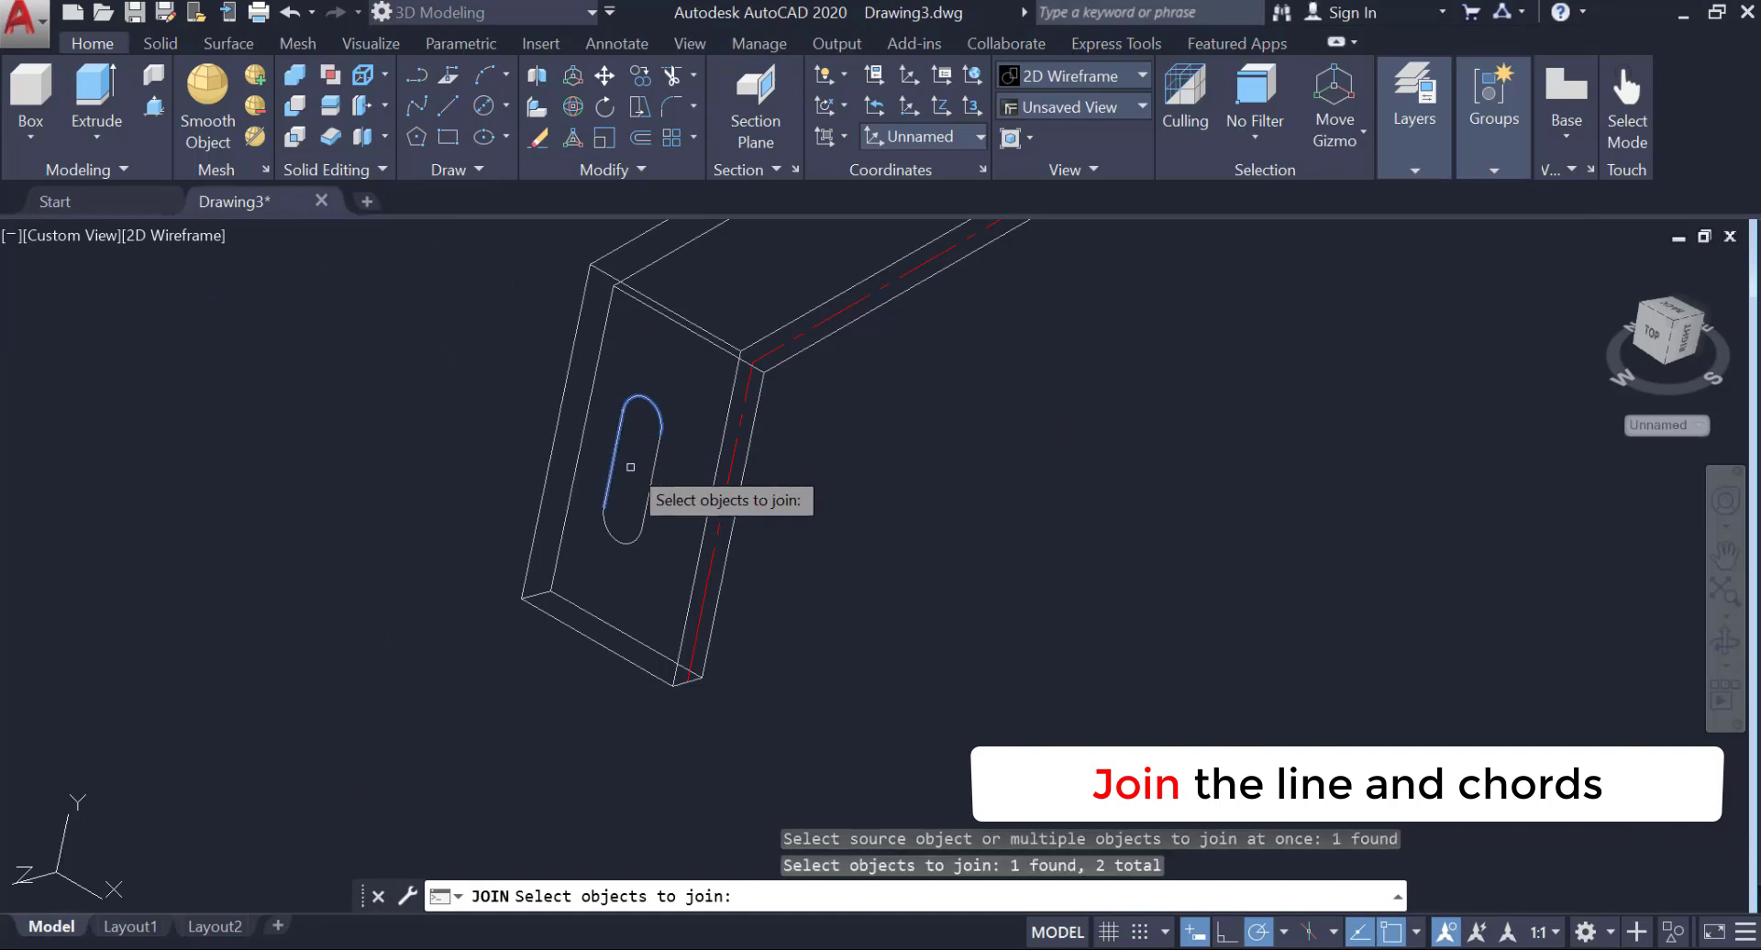
pyautogui.click(628, 542)
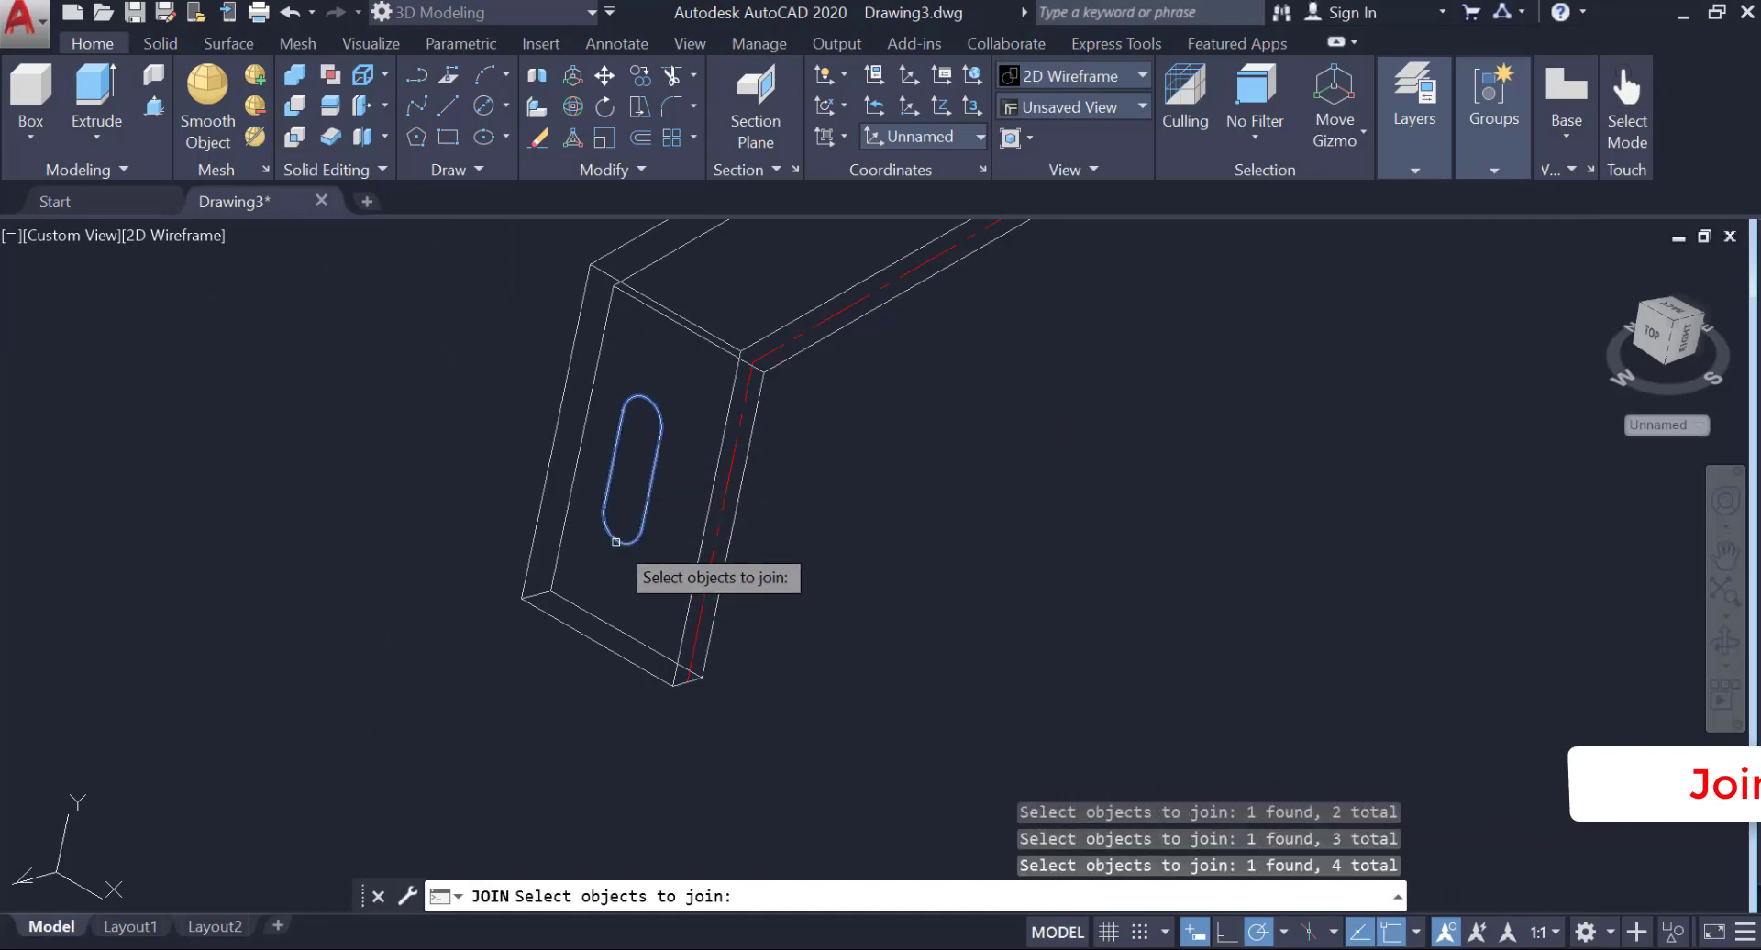
pyautogui.press('Return')
pyautogui.scroll(-2, 667, 403)
pyautogui.moveTo(667, 403); pyautogui.dragTo(631, 470, button='middle')
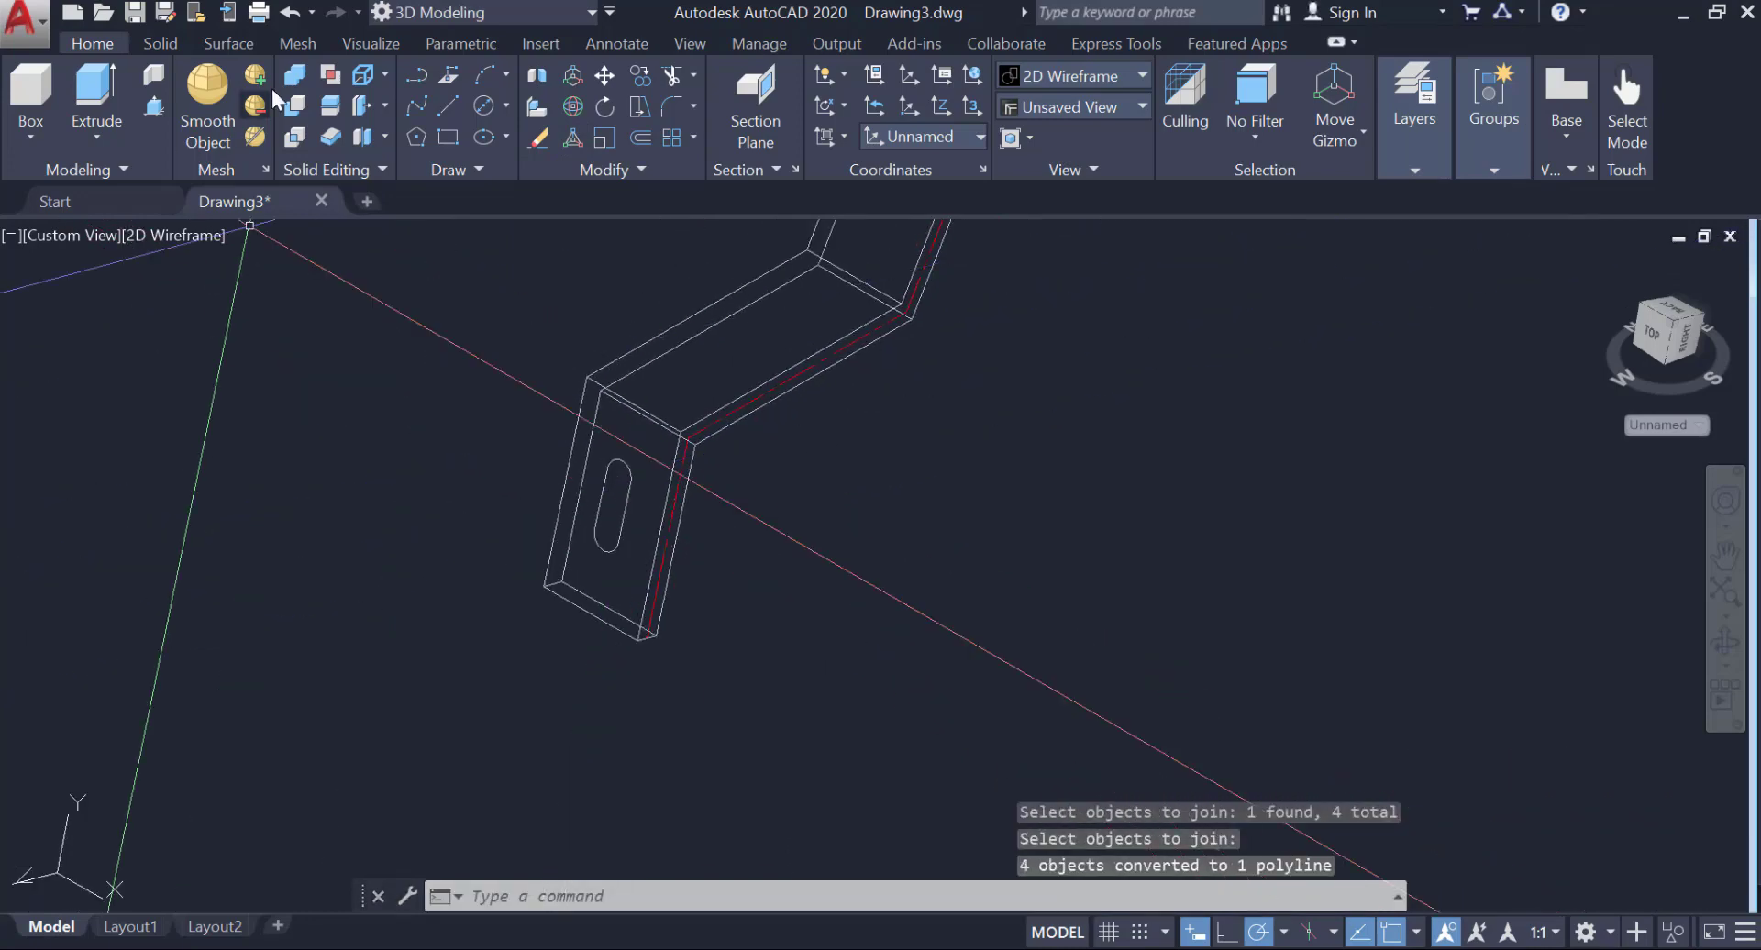
pyautogui.click(103, 101)
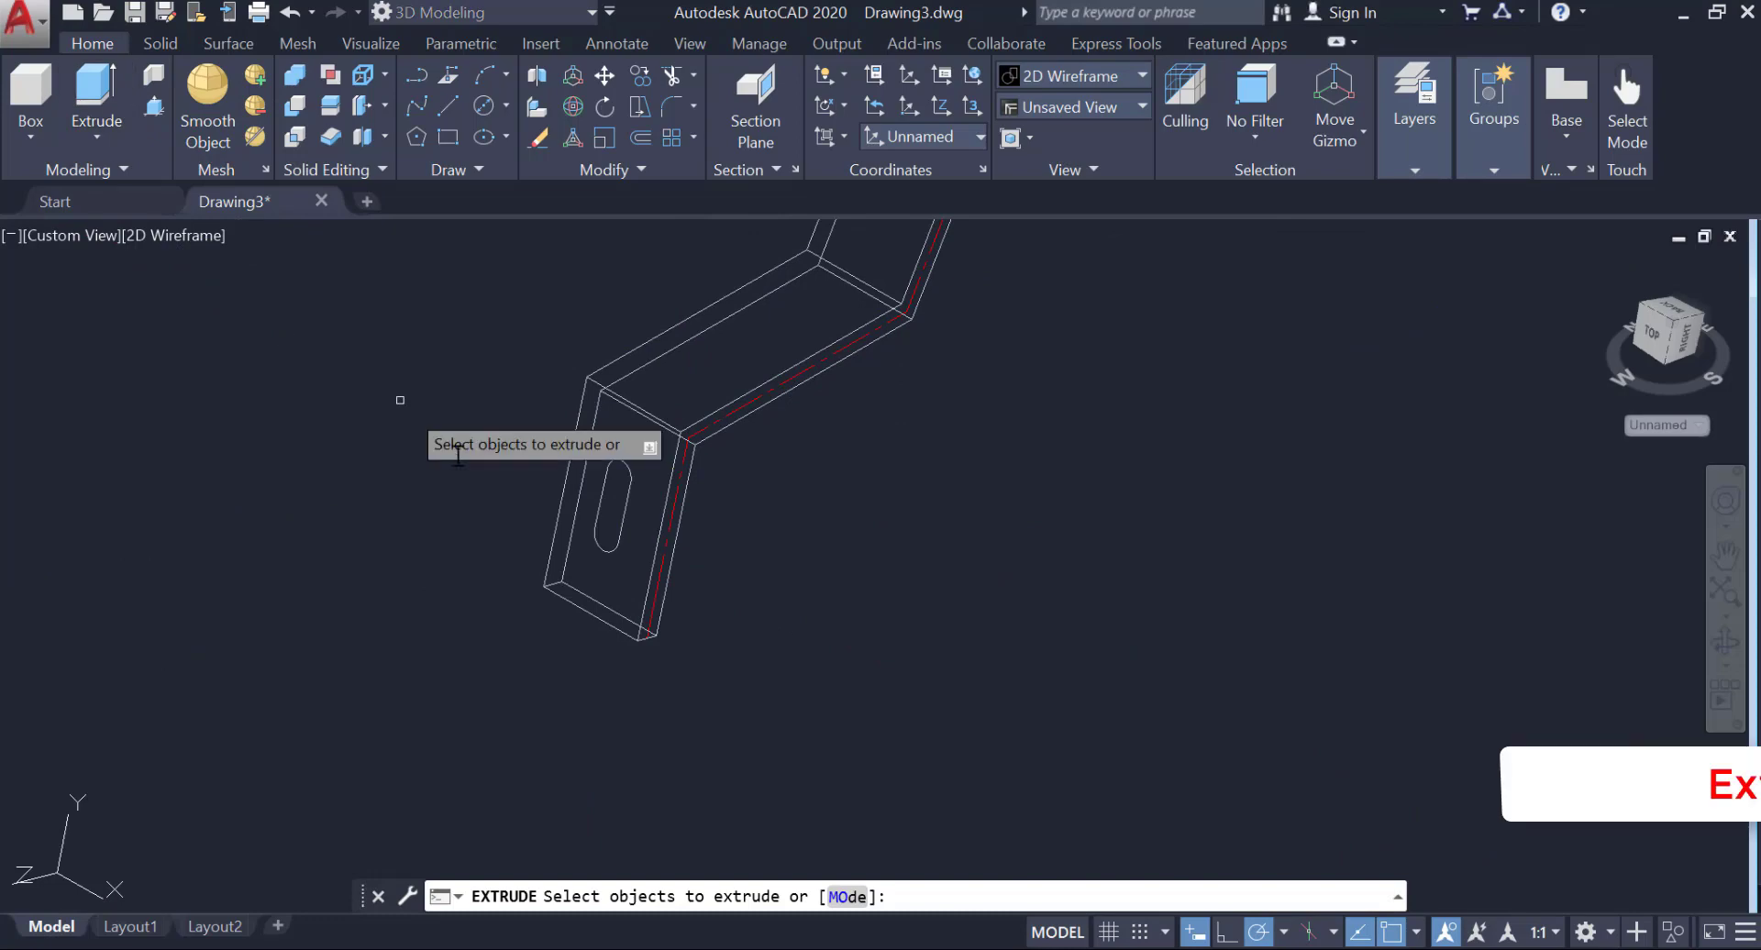
# Extrude the slot polyline 50 units deep into a solid through the end plate
pyautogui.click(622, 509)
pyautogui.rightClick(630, 504)
pyautogui.click(669, 521)
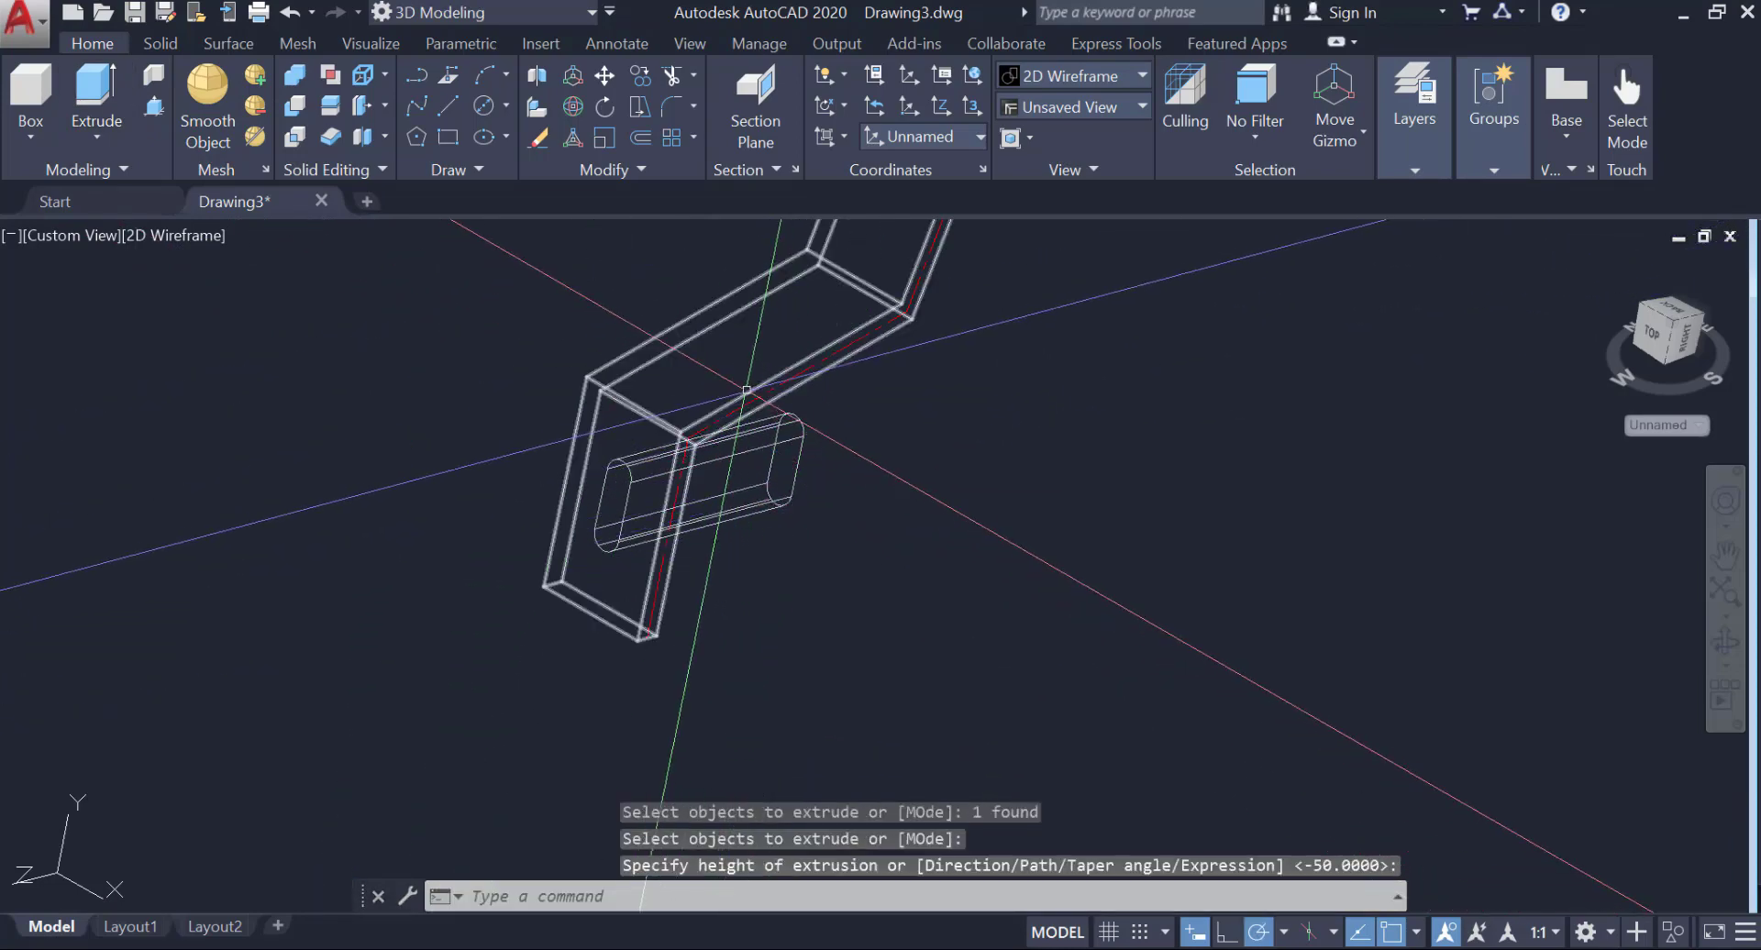
# Orbit the model to inspect the slot solid, then return to the Home view
pyautogui.click(1737, 653)
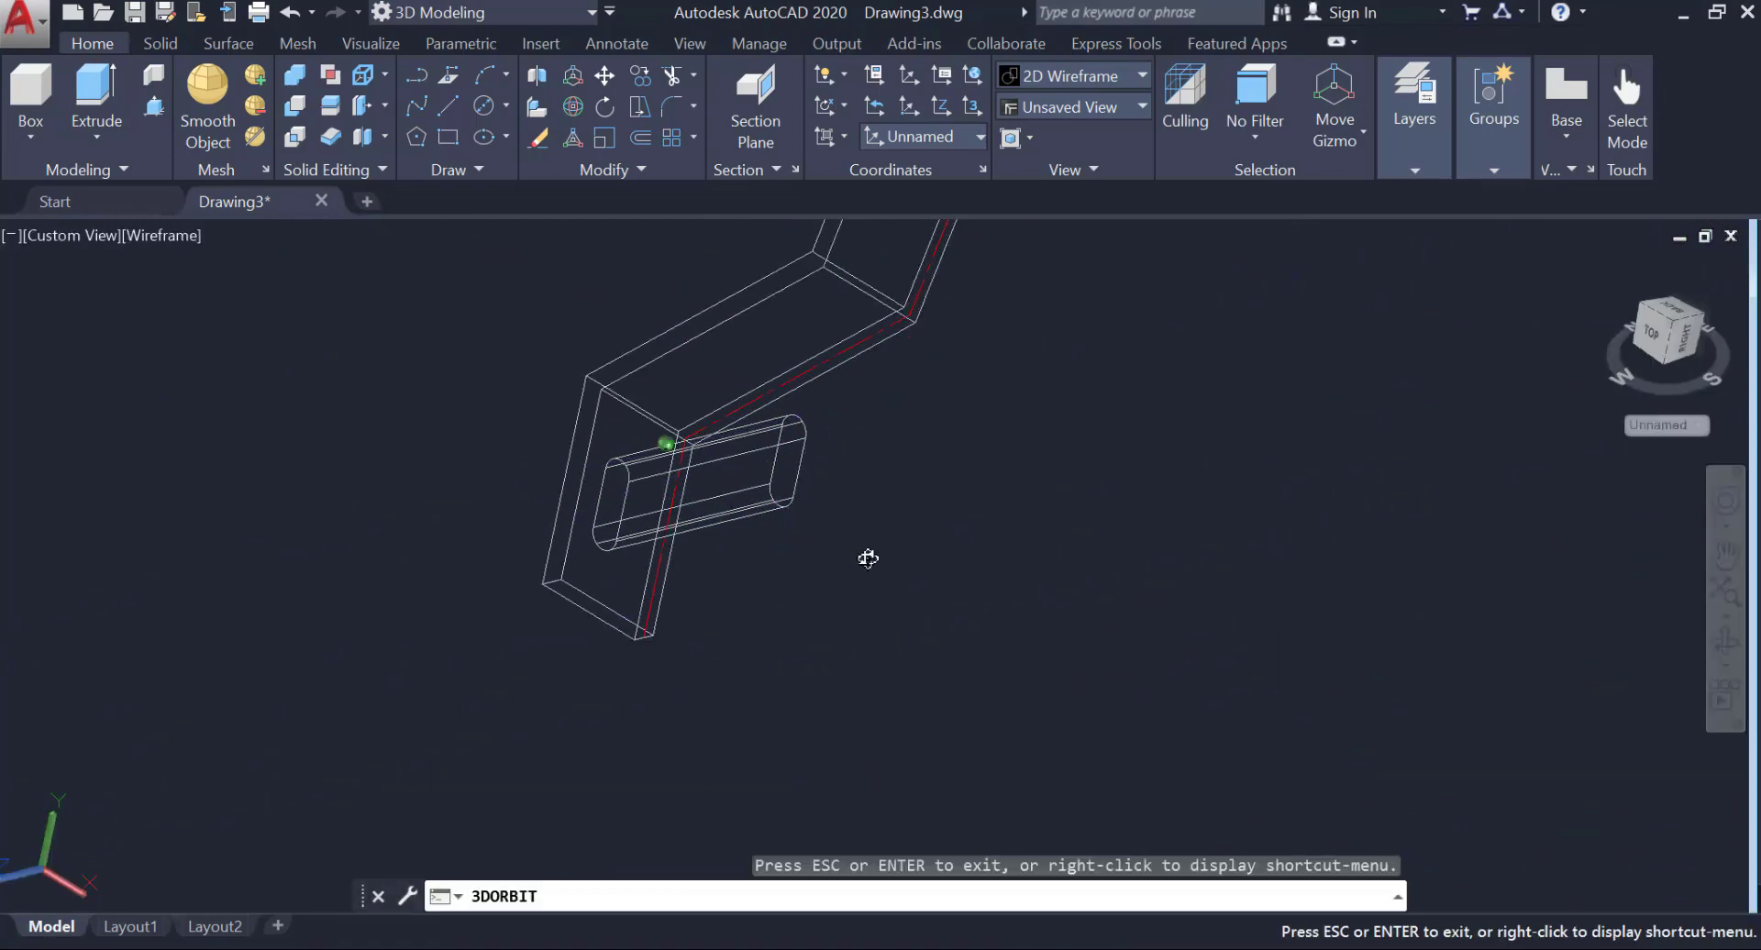
pyautogui.moveTo(868, 558)
pyautogui.mouseDown()
pyautogui.moveTo(787, 397)
pyautogui.moveTo(727, 373)
pyautogui.moveTo(794, 444)
pyautogui.moveTo(871, 475)
pyautogui.moveTo(865, 491)
pyautogui.moveTo(936, 478)
pyautogui.mouseUp()
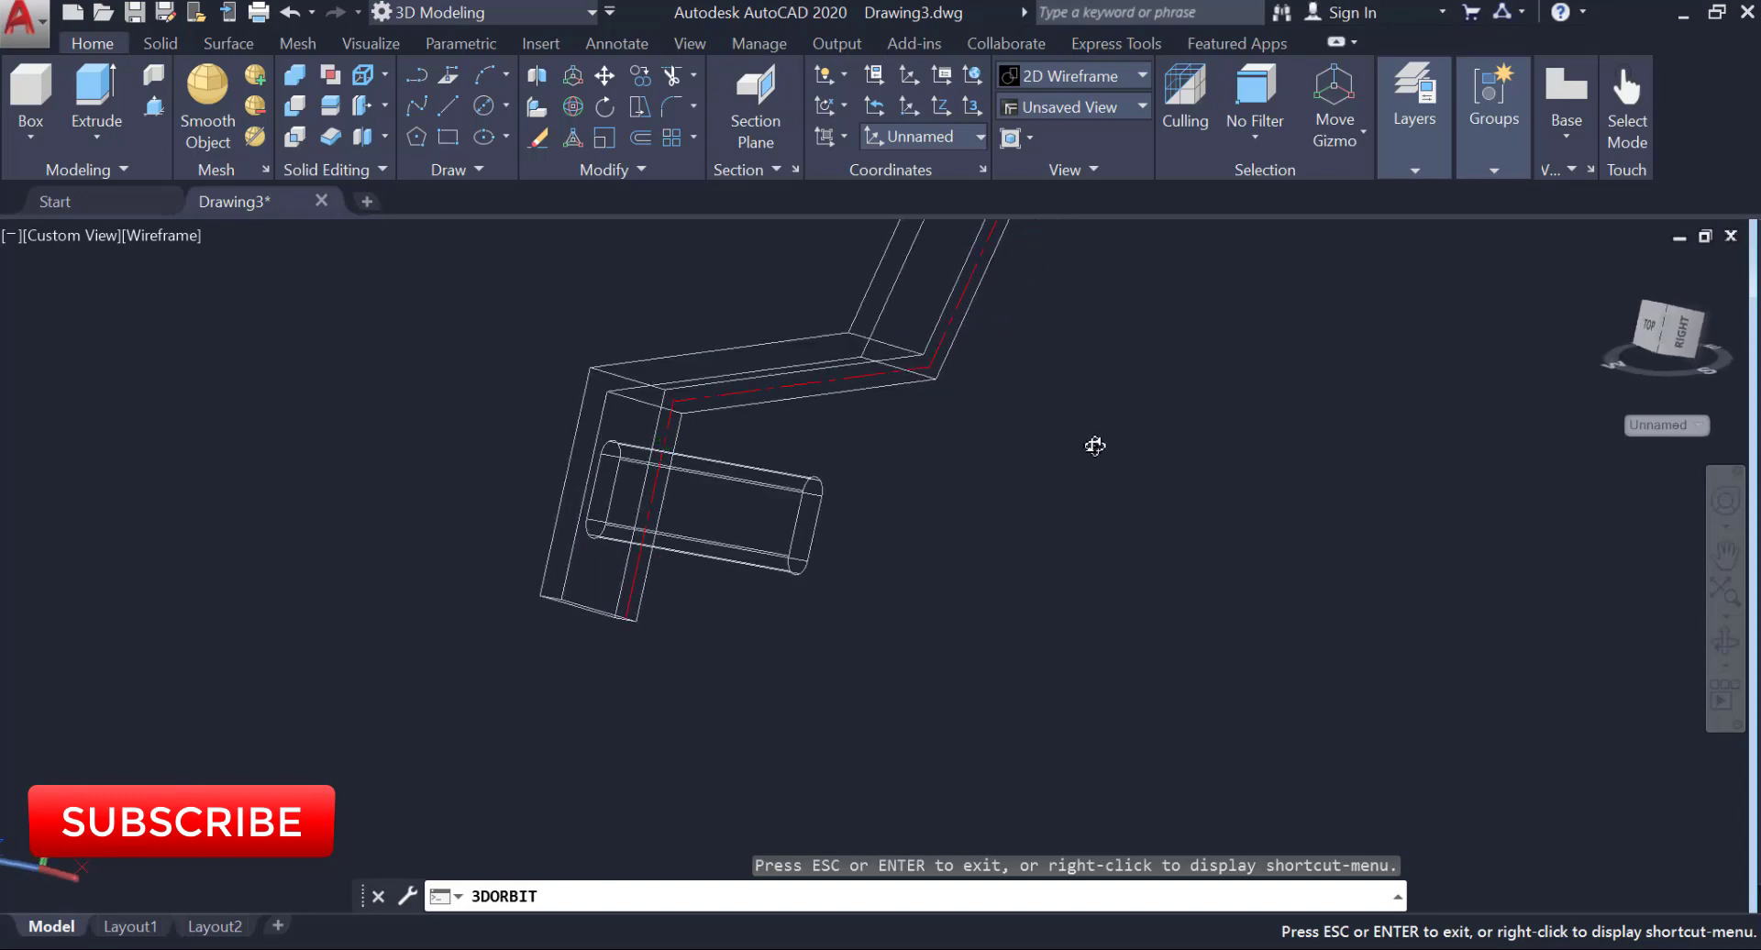
pyautogui.rightClick(1094, 445)
pyautogui.click(1129, 462)
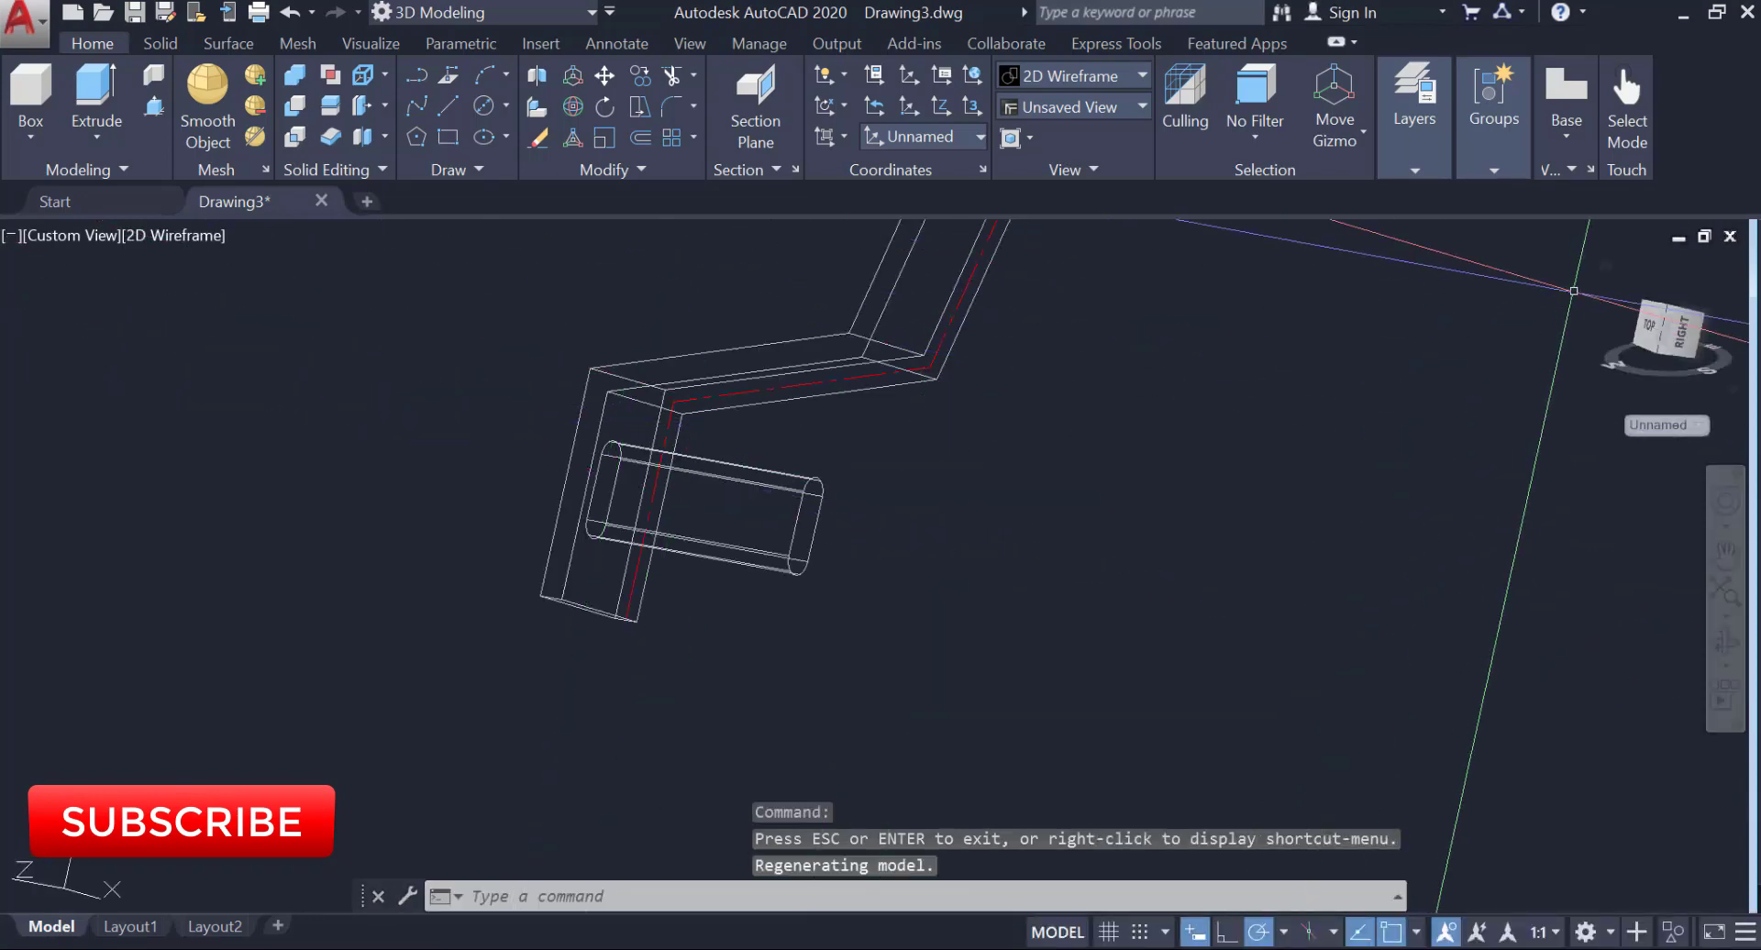
pyautogui.click(1606, 263)
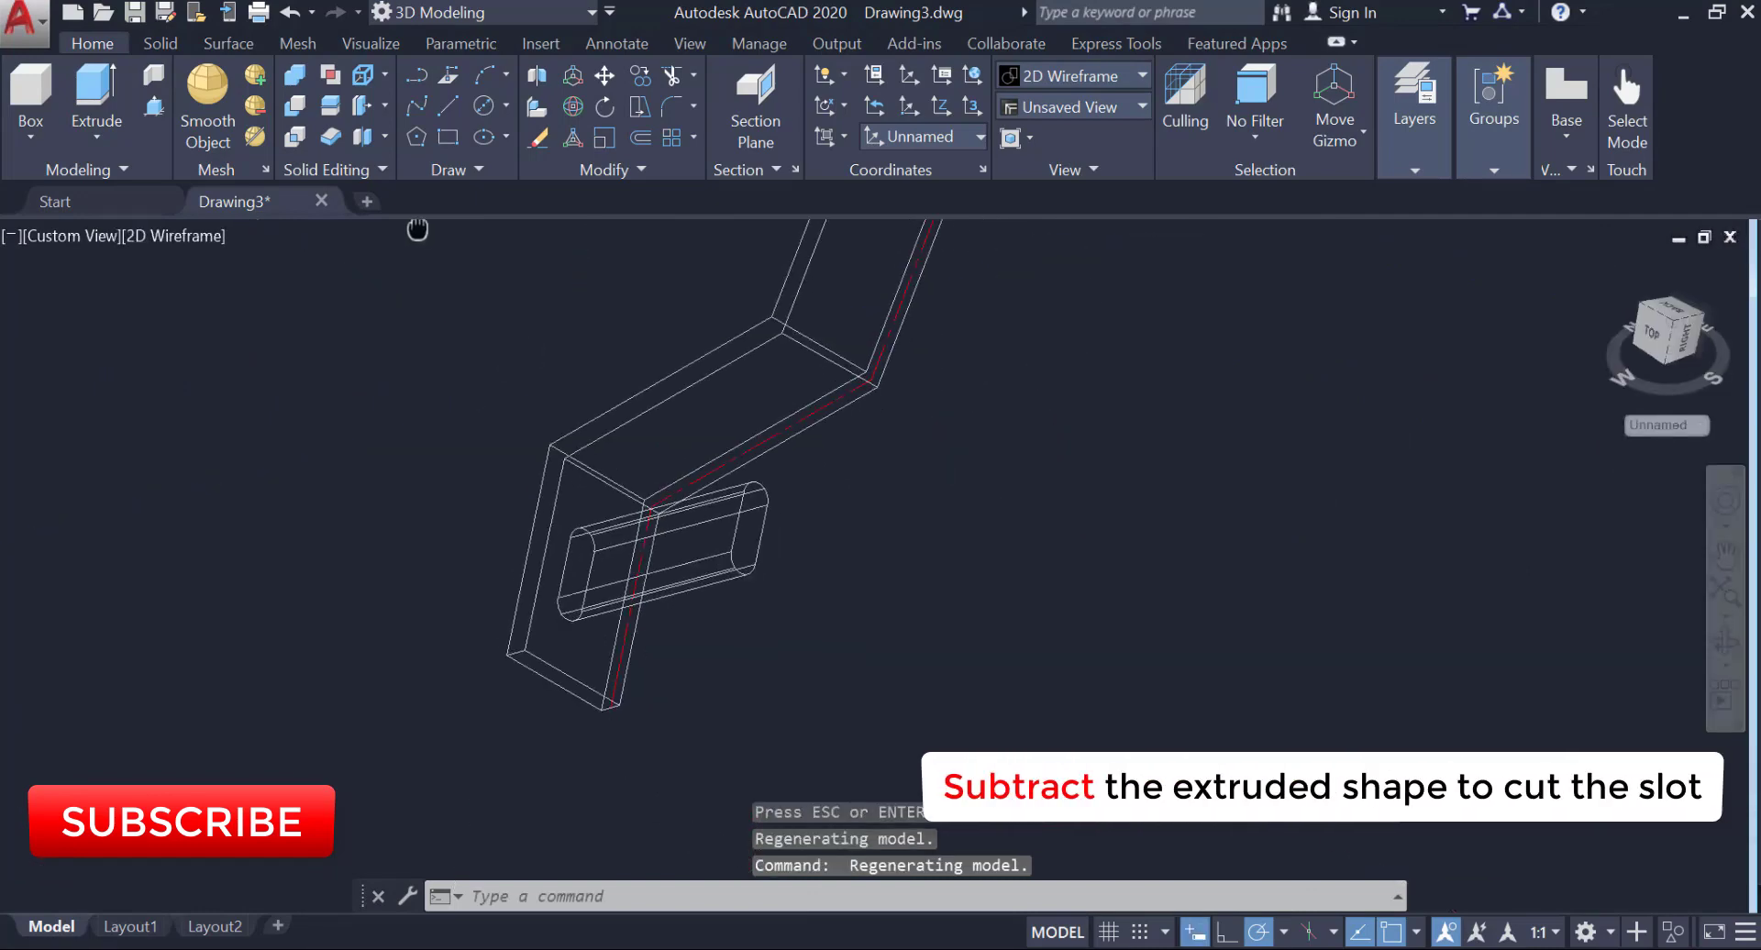
# Subtract the slot solid from the bent bracket, then frame the whole part in view
pyautogui.click(294, 105)
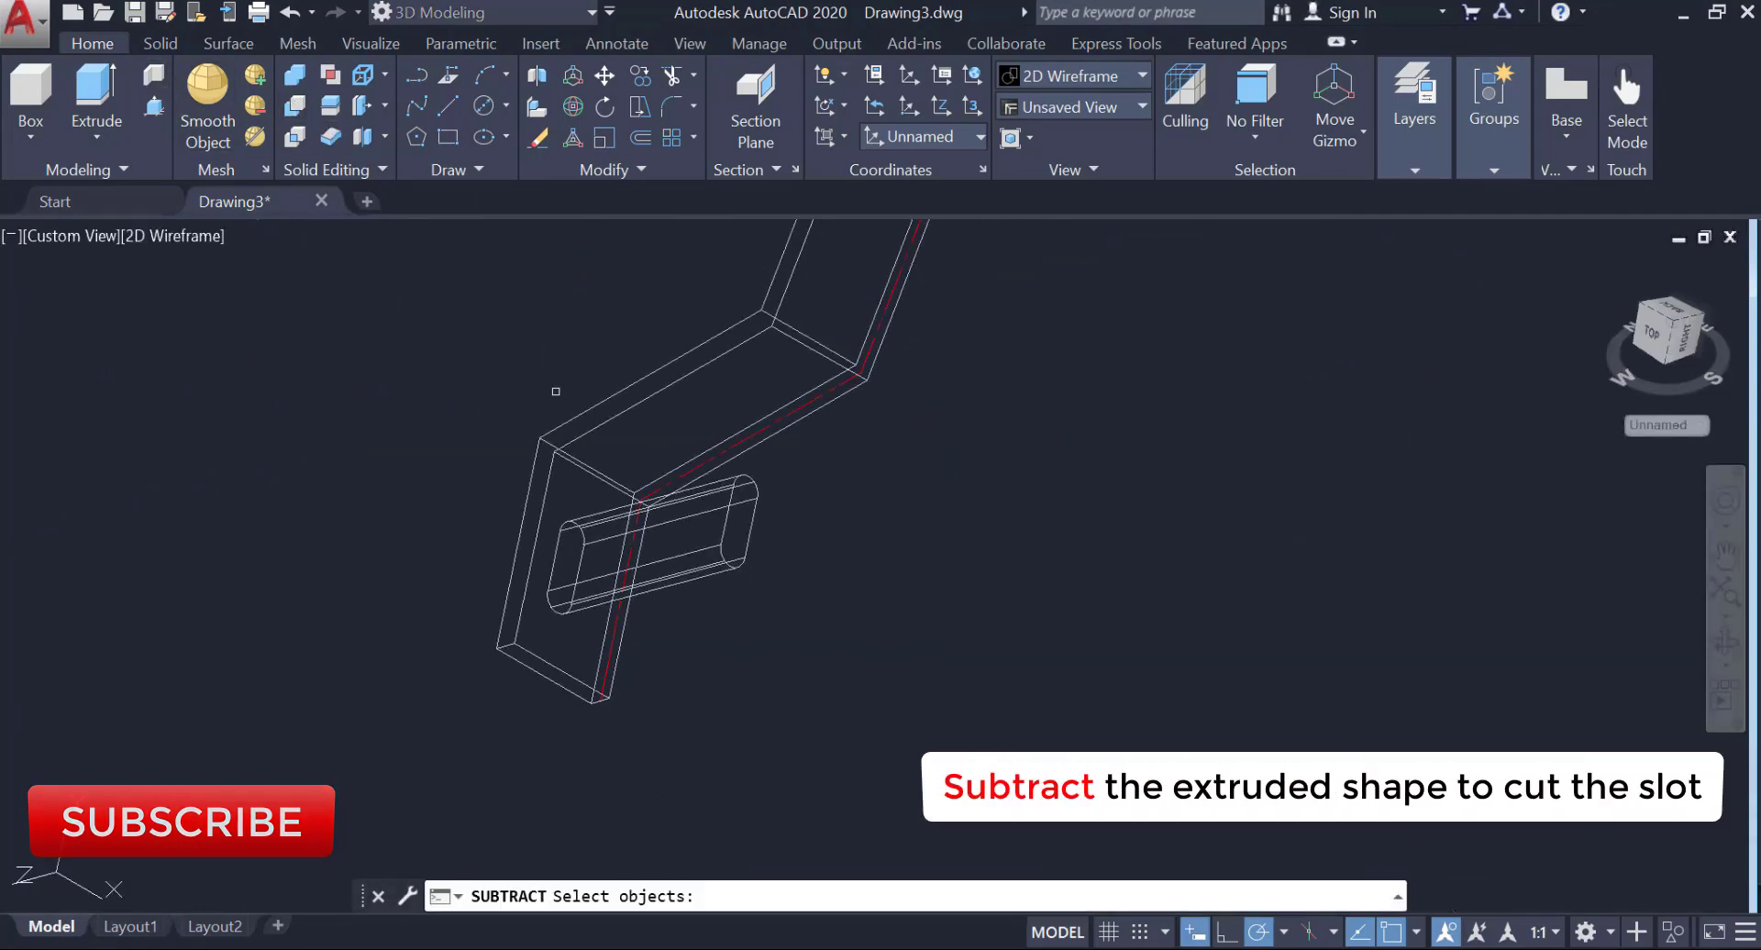
pyautogui.click(536, 474)
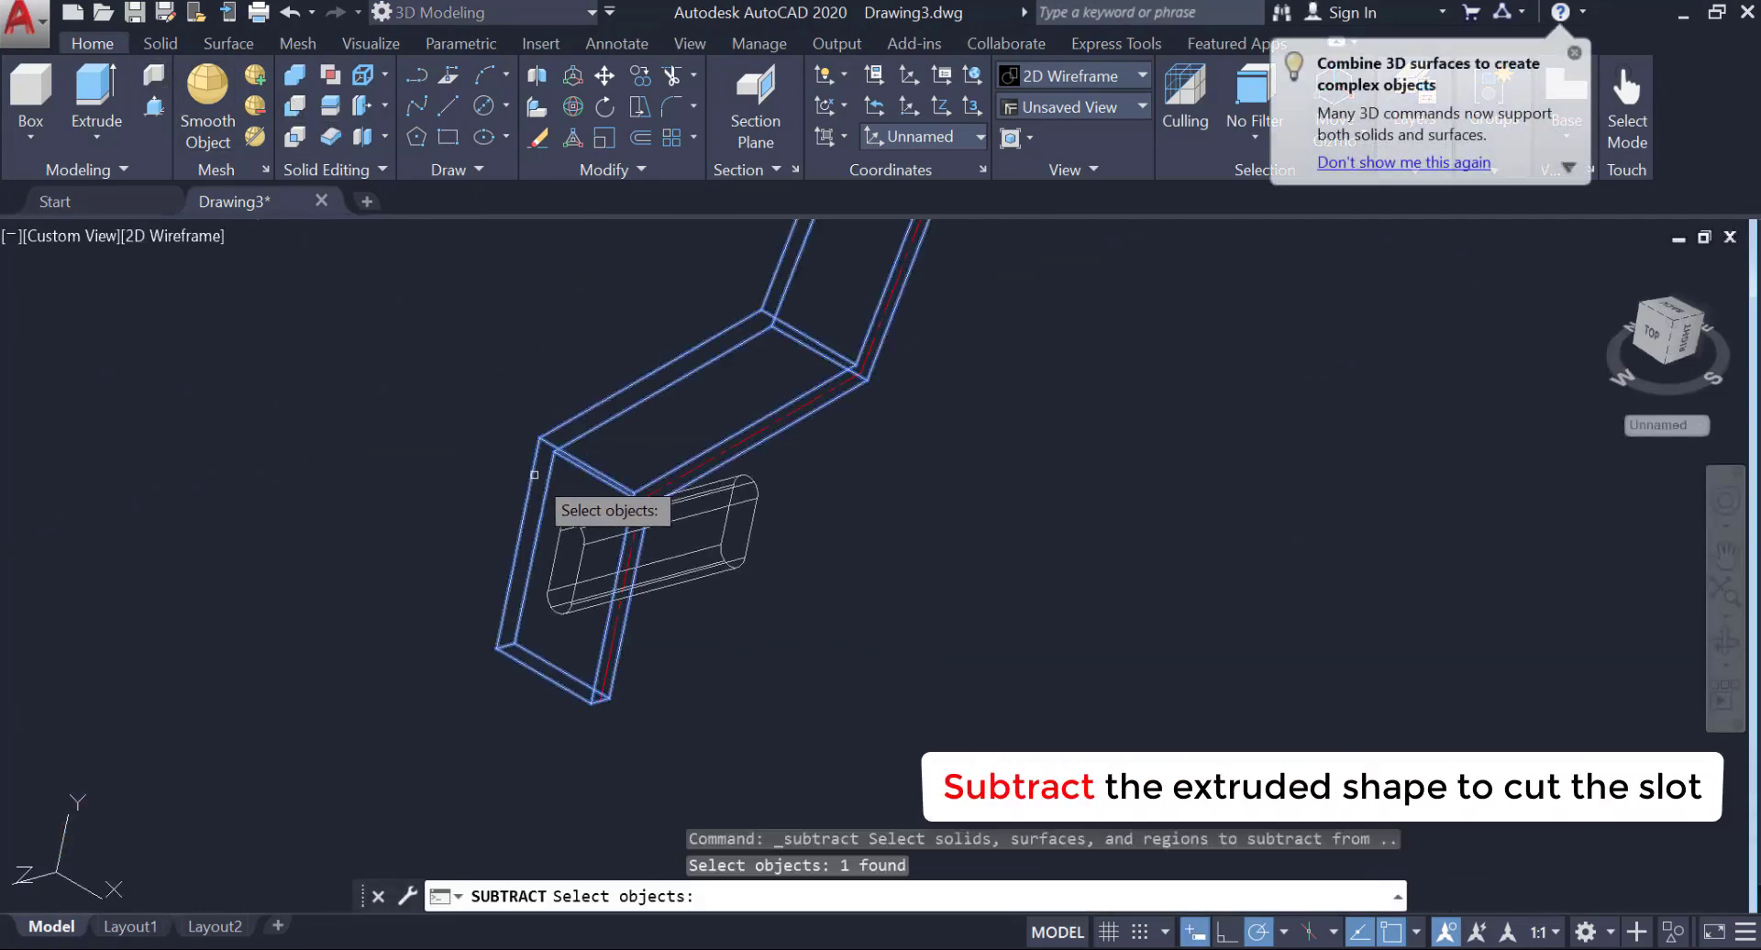
pyautogui.press('Return')
pyautogui.click(585, 539)
pyautogui.keyDown('shift'); pyautogui.moveTo(586, 538); pyautogui.dragTo(646, 493, button='middle'); pyautogui.keyUp('shift')
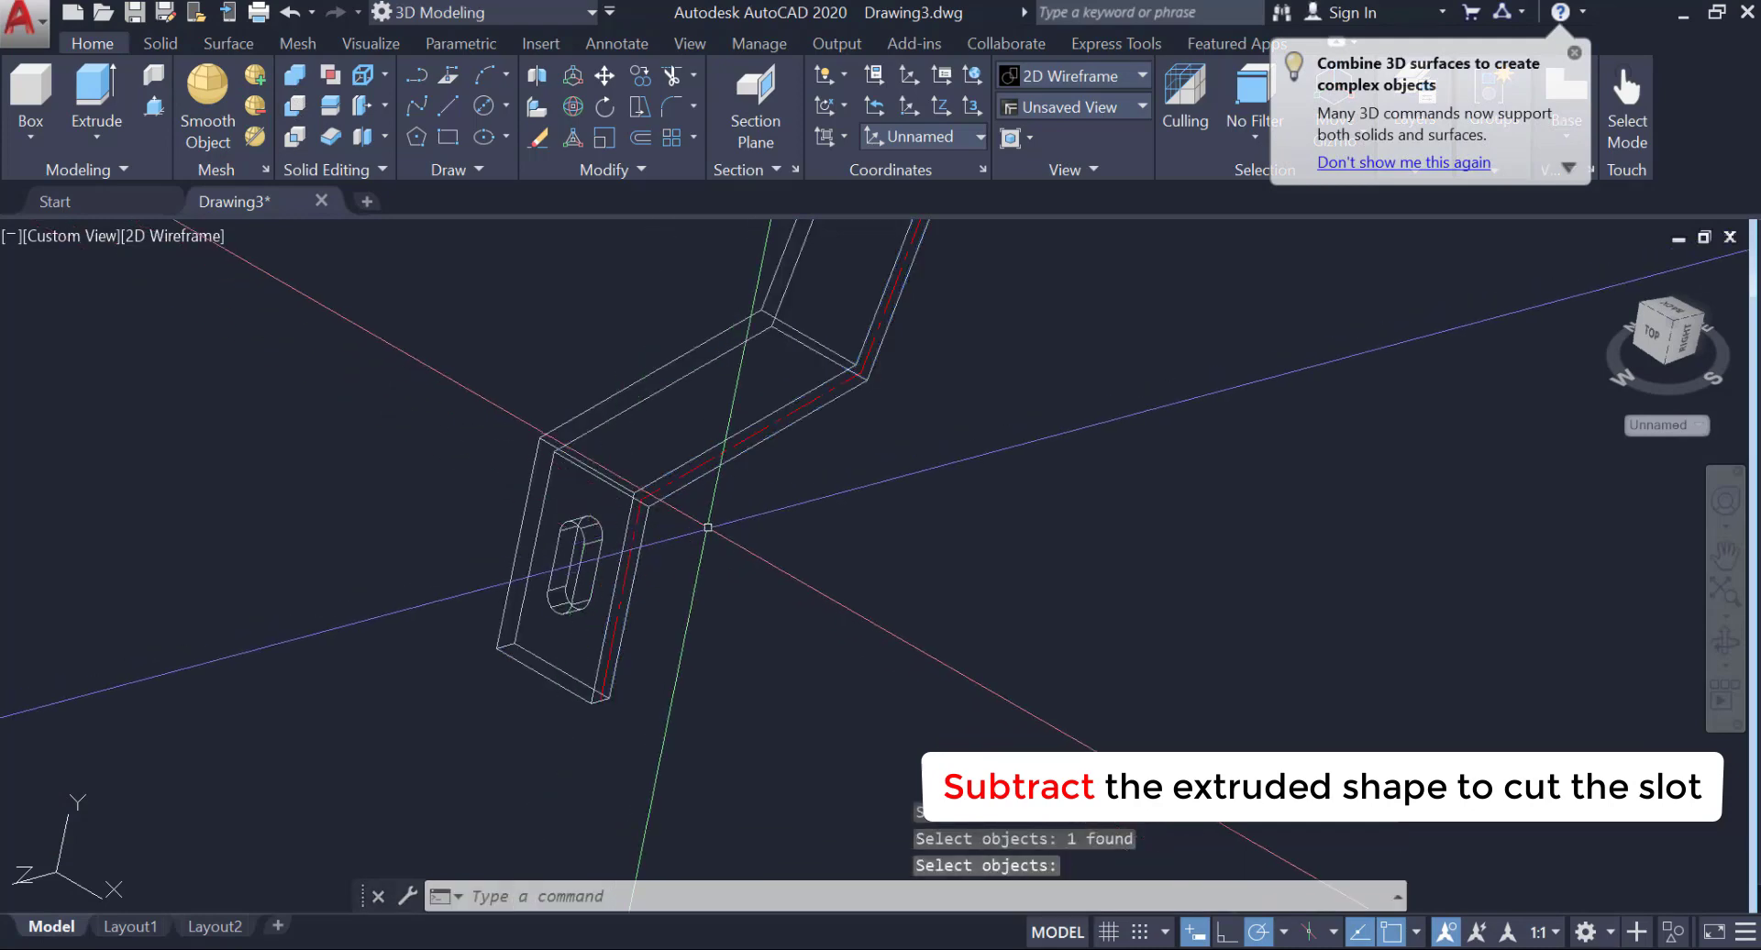
pyautogui.scroll(3, 646, 492)
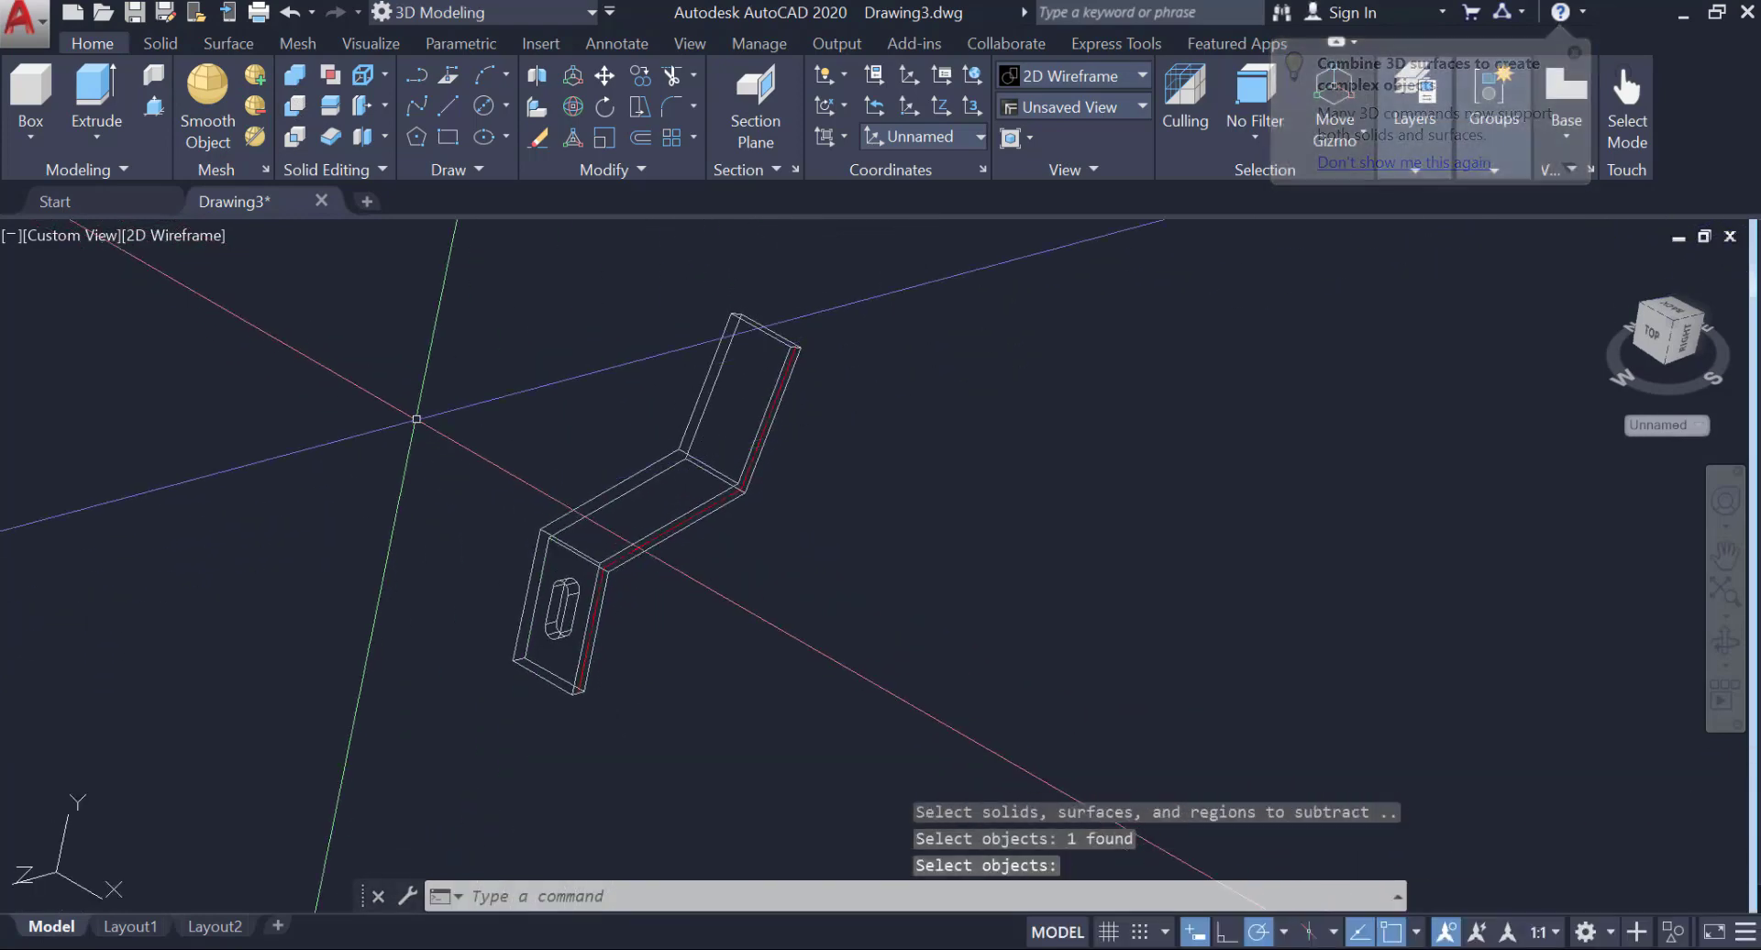
pyautogui.moveTo(587, 495); pyautogui.dragTo(582, 414, button='middle')
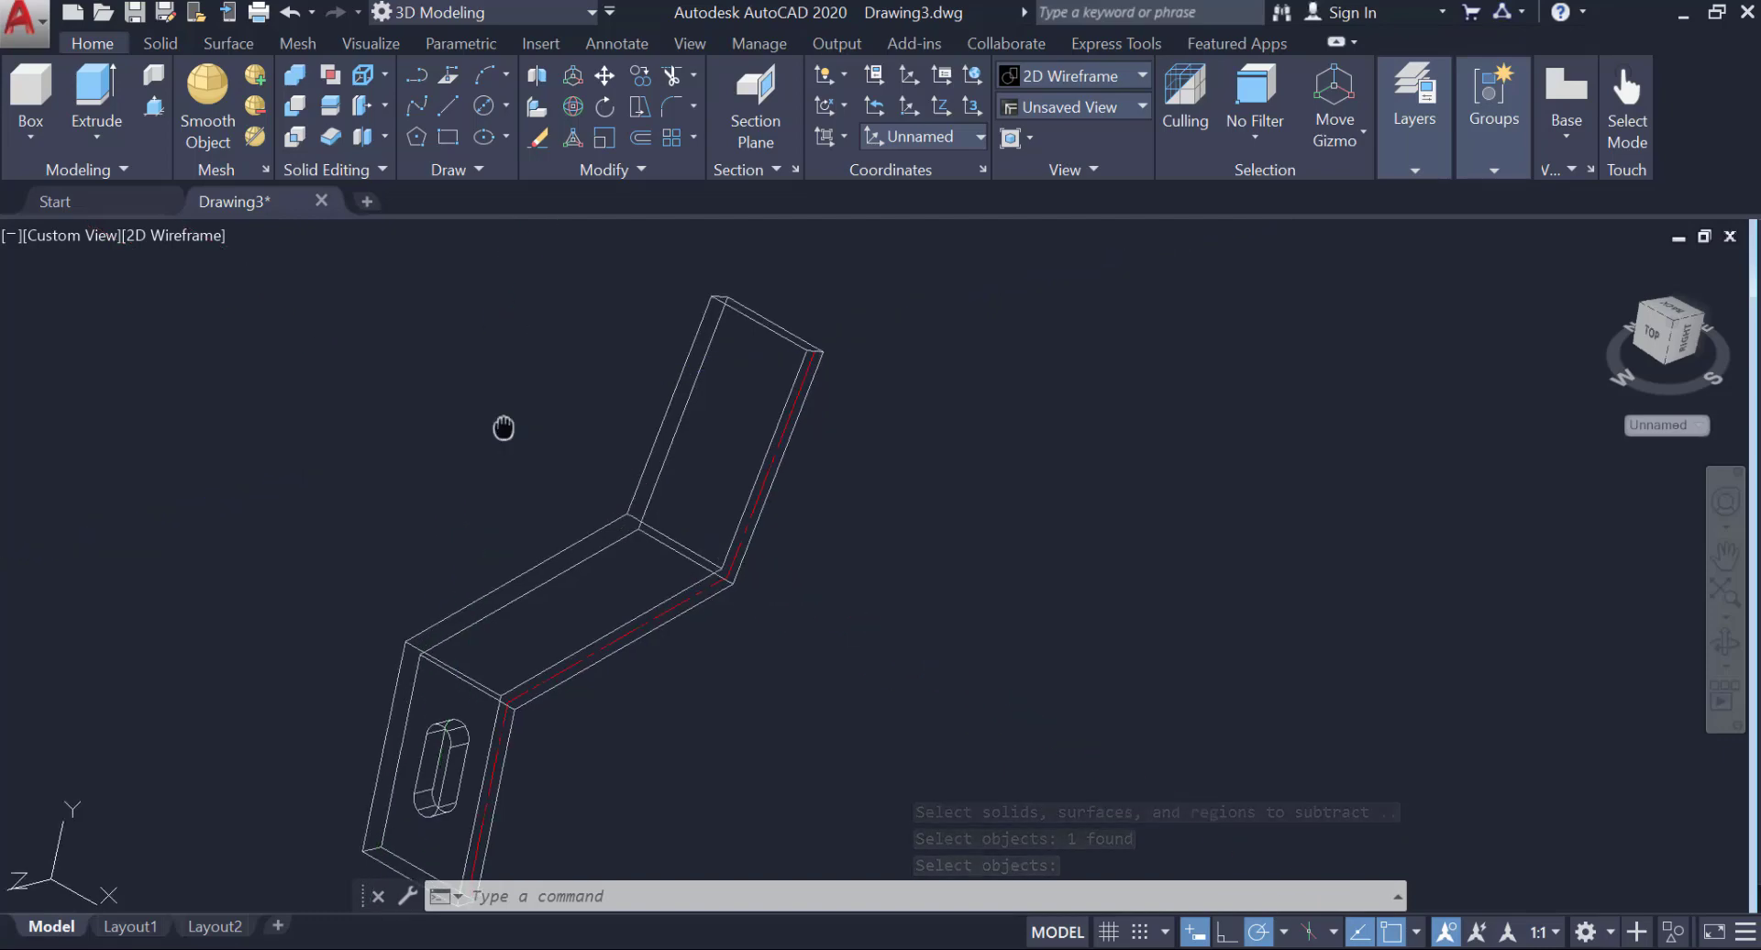
pyautogui.moveTo(503, 425); pyautogui.dragTo(467, 461, button='middle')
# Draw gusset guide lines from the upper arm's top corner to the bend, then to the lower edge's midpoint
pyautogui.click(453, 99)
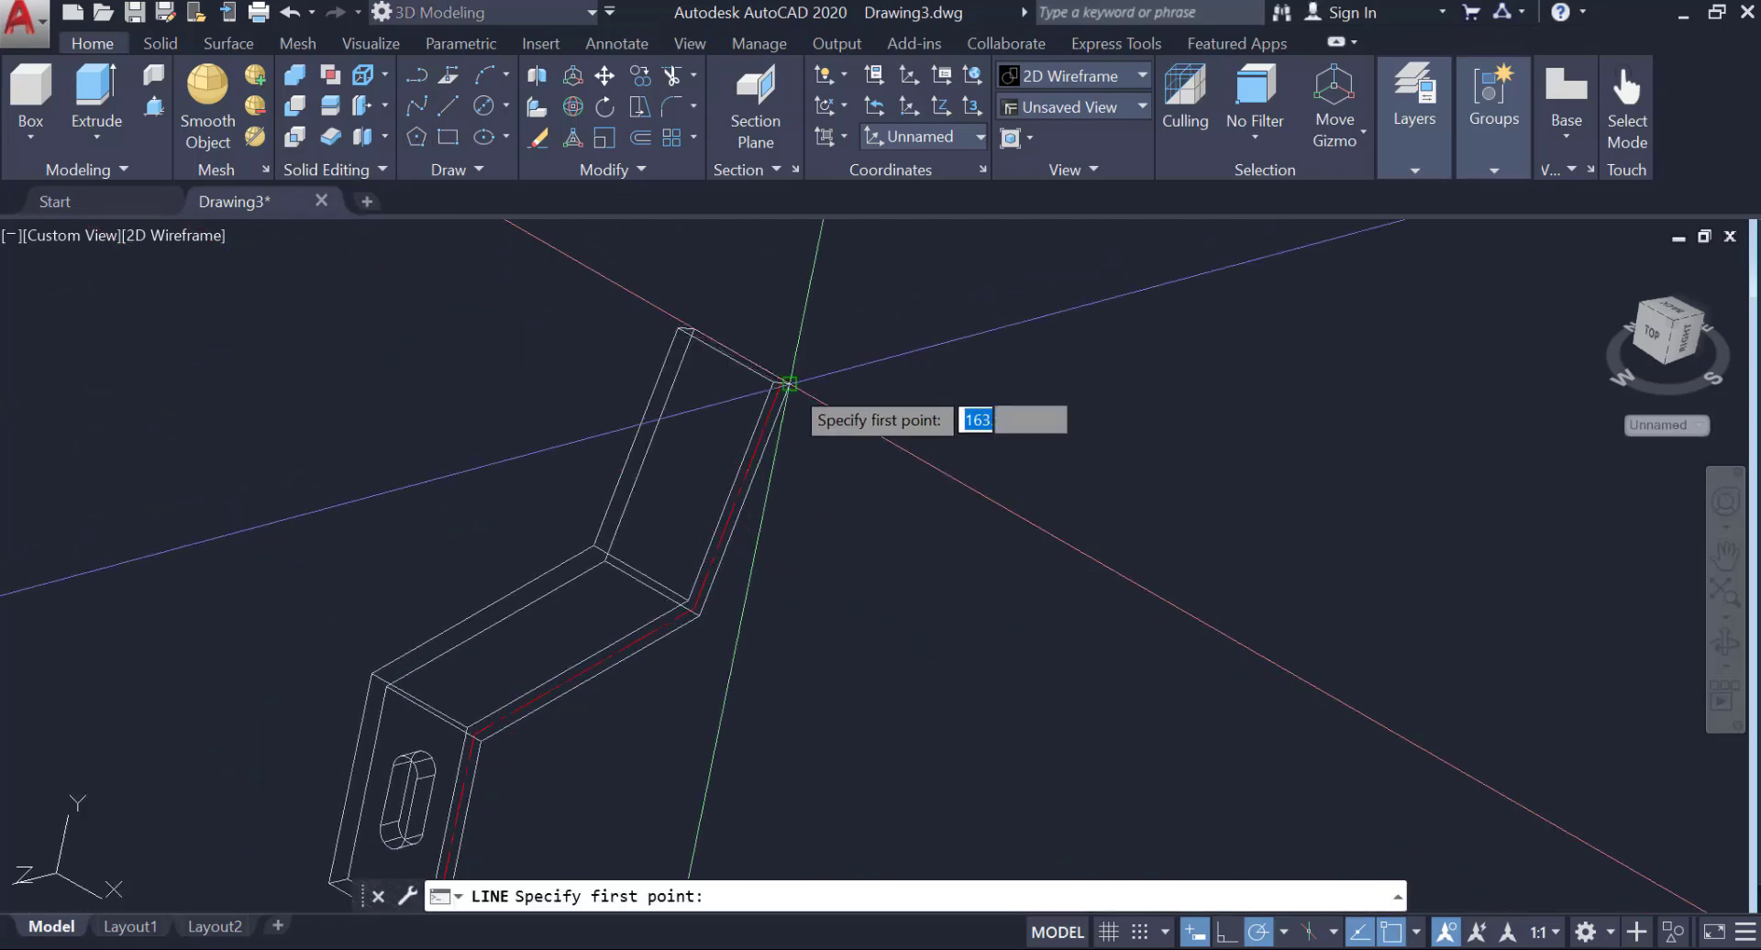
pyautogui.click(725, 354)
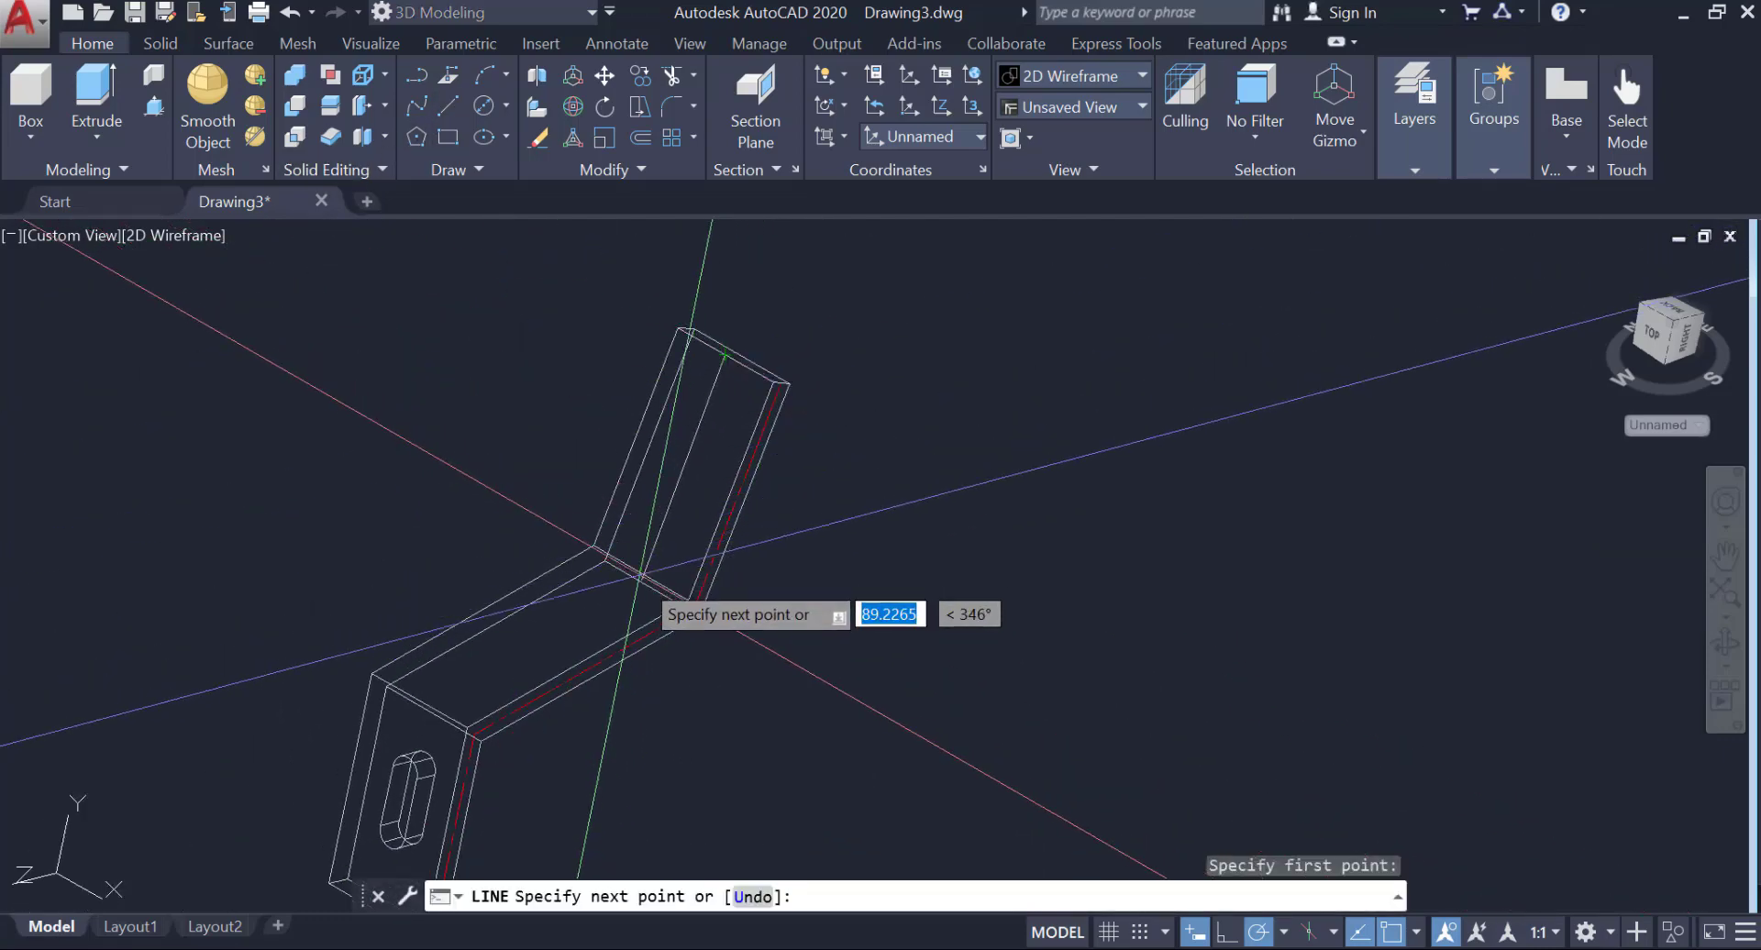
pyautogui.click(642, 575)
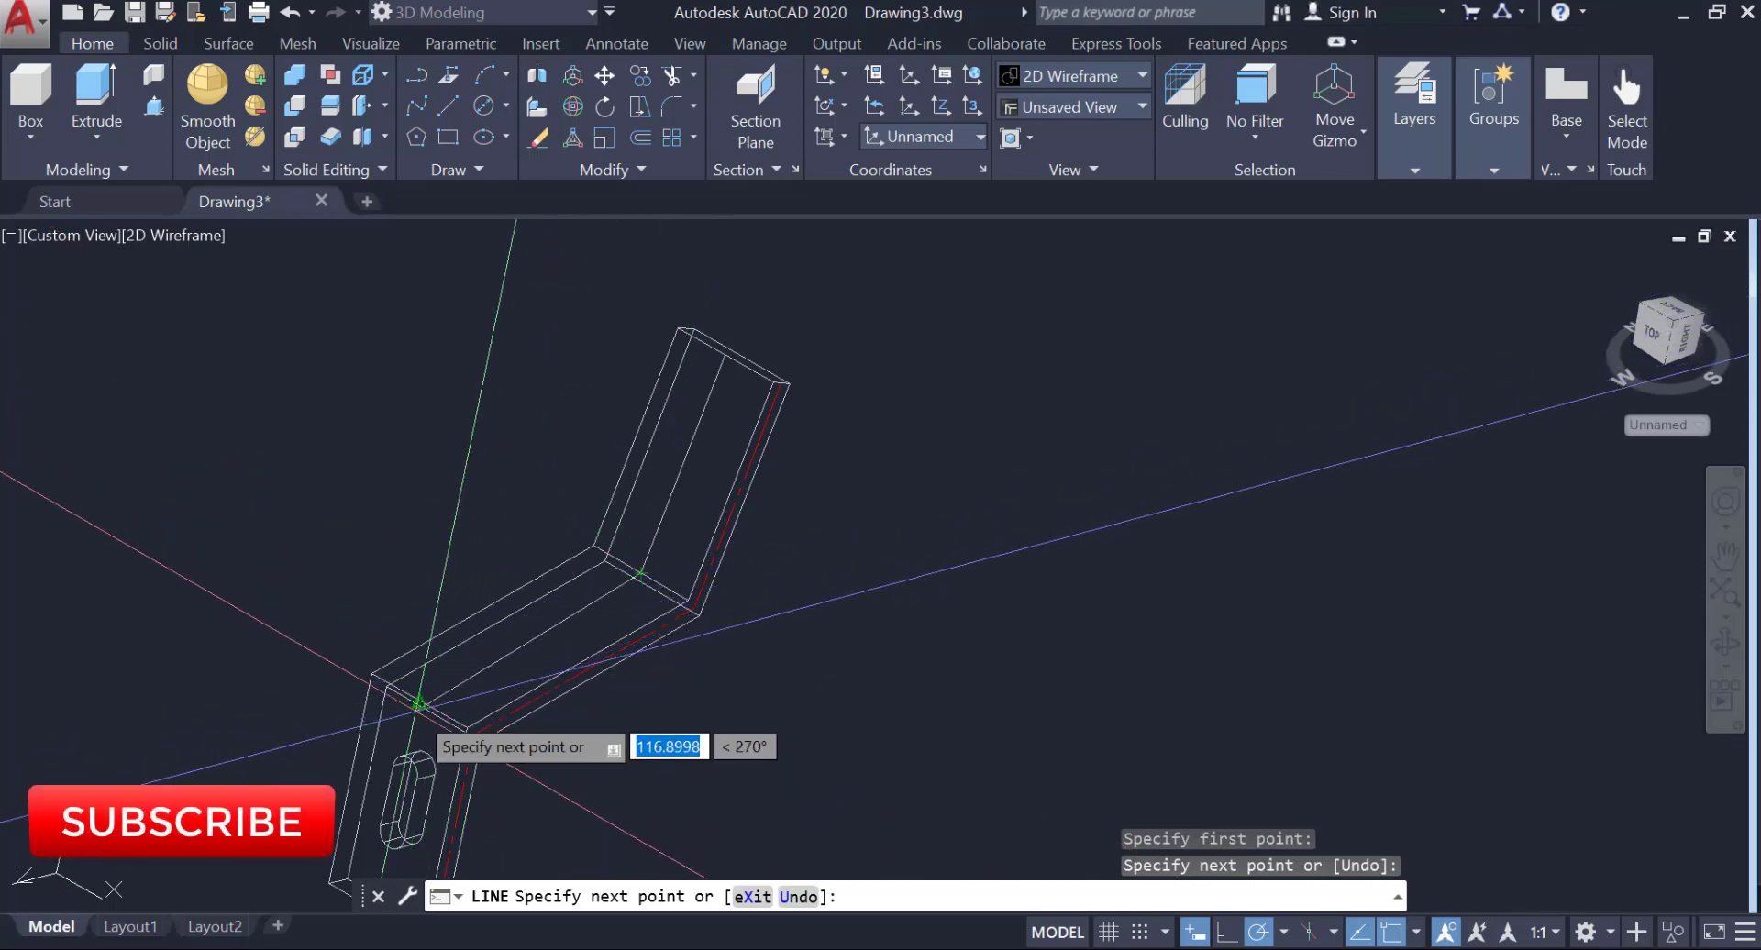
pyautogui.scroll(1, 420, 703)
pyautogui.scroll(1, 418, 702)
pyautogui.scroll(1, 412, 701)
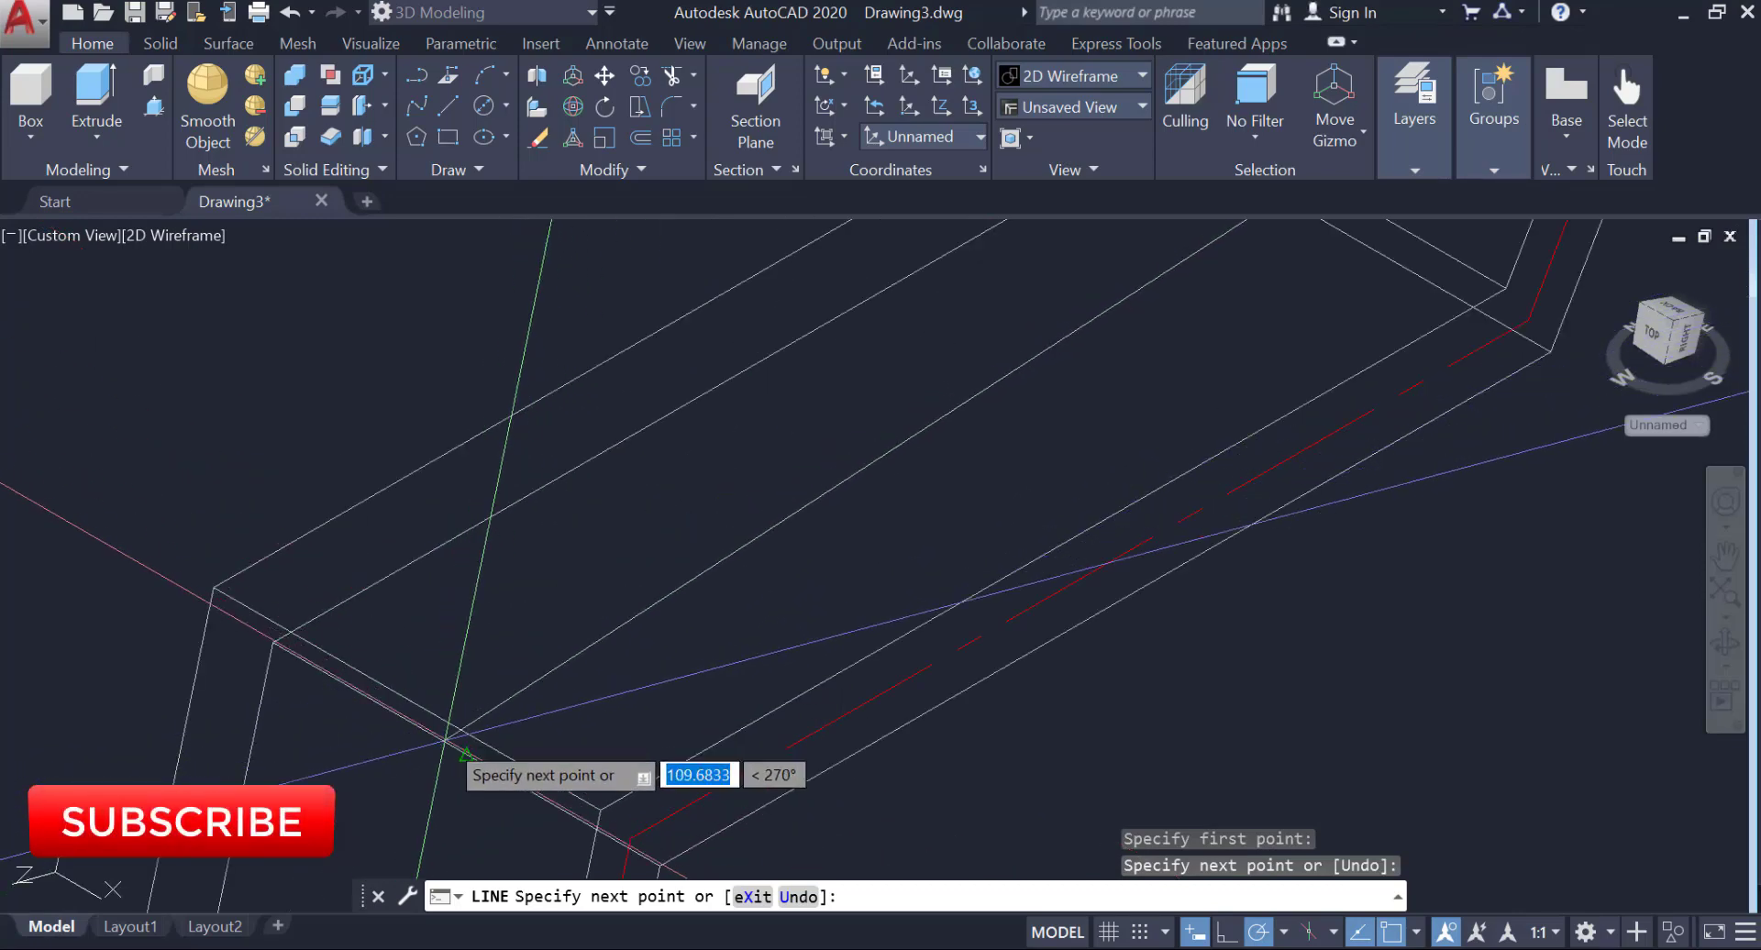
pyautogui.scroll(1, 409, 701)
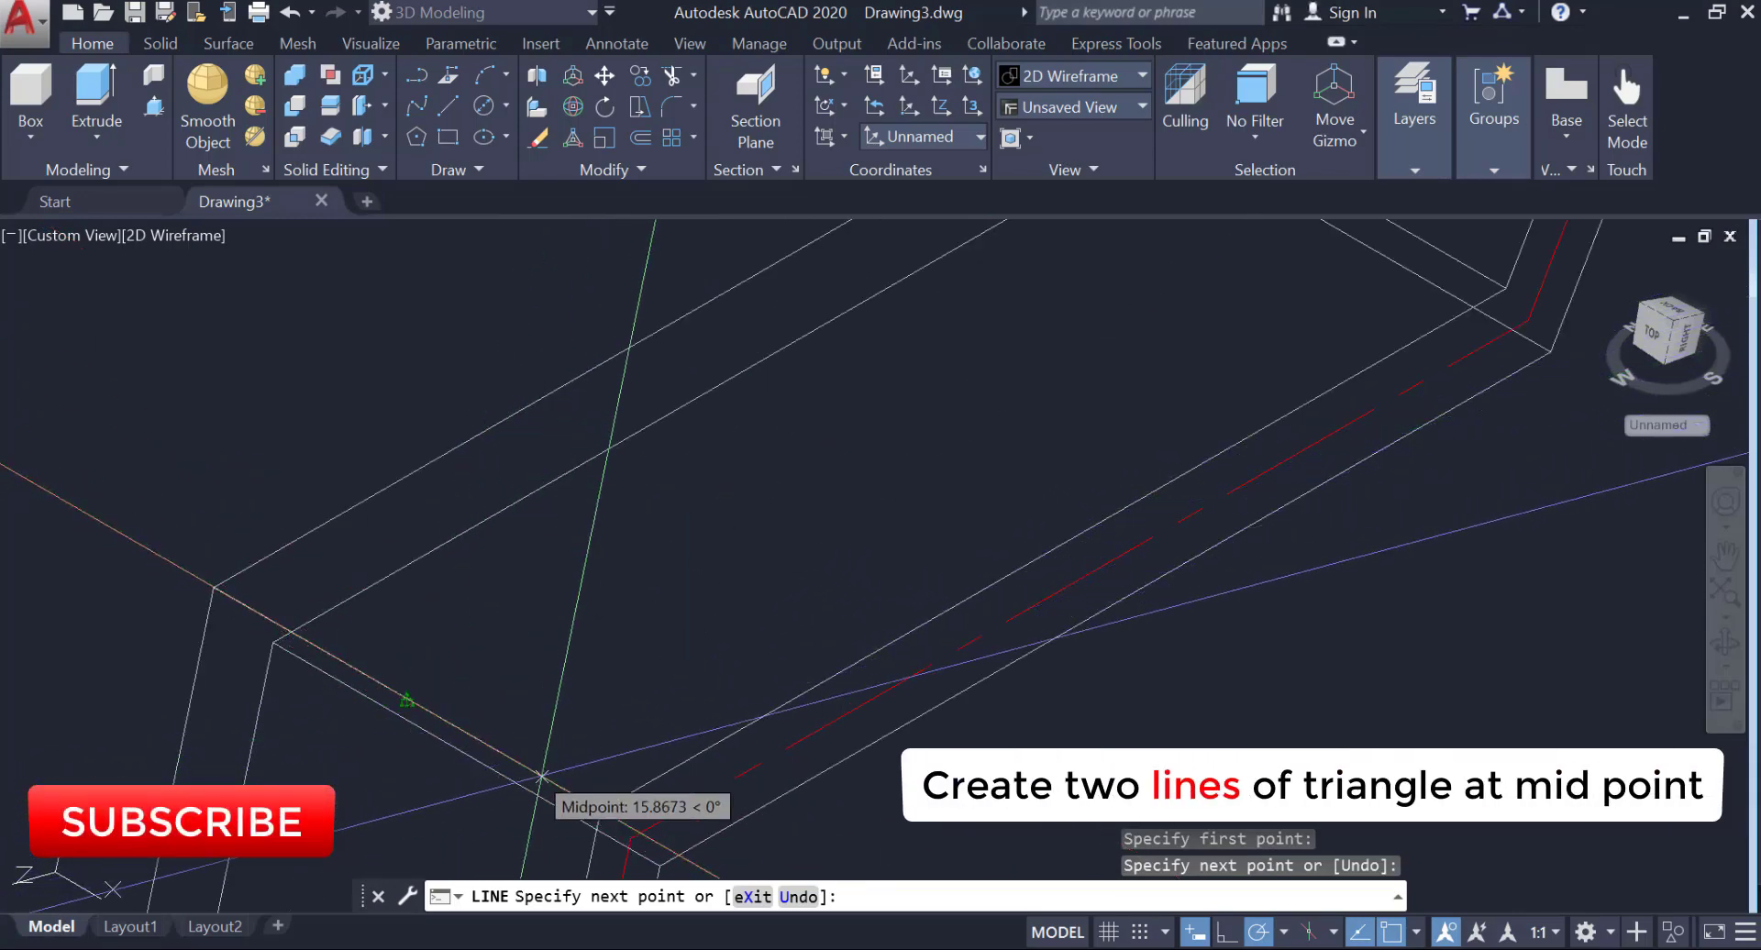
pyautogui.click(408, 699)
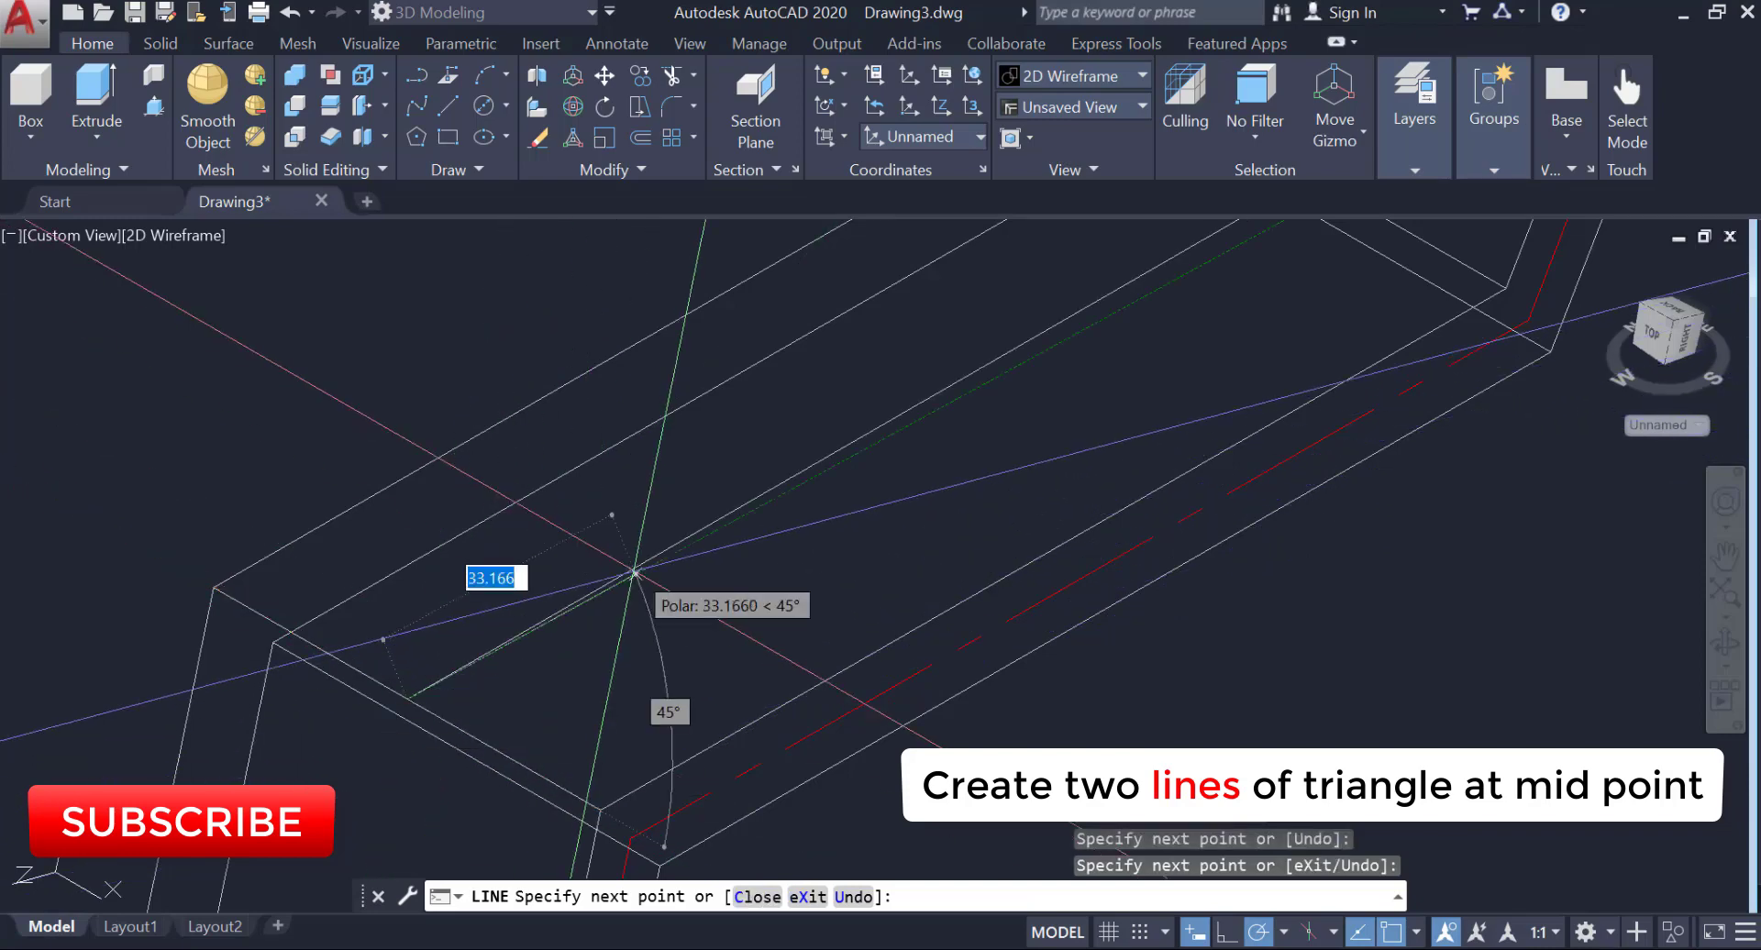
pyautogui.scroll(-2, 634, 570)
pyautogui.scroll(-2, 634, 570)
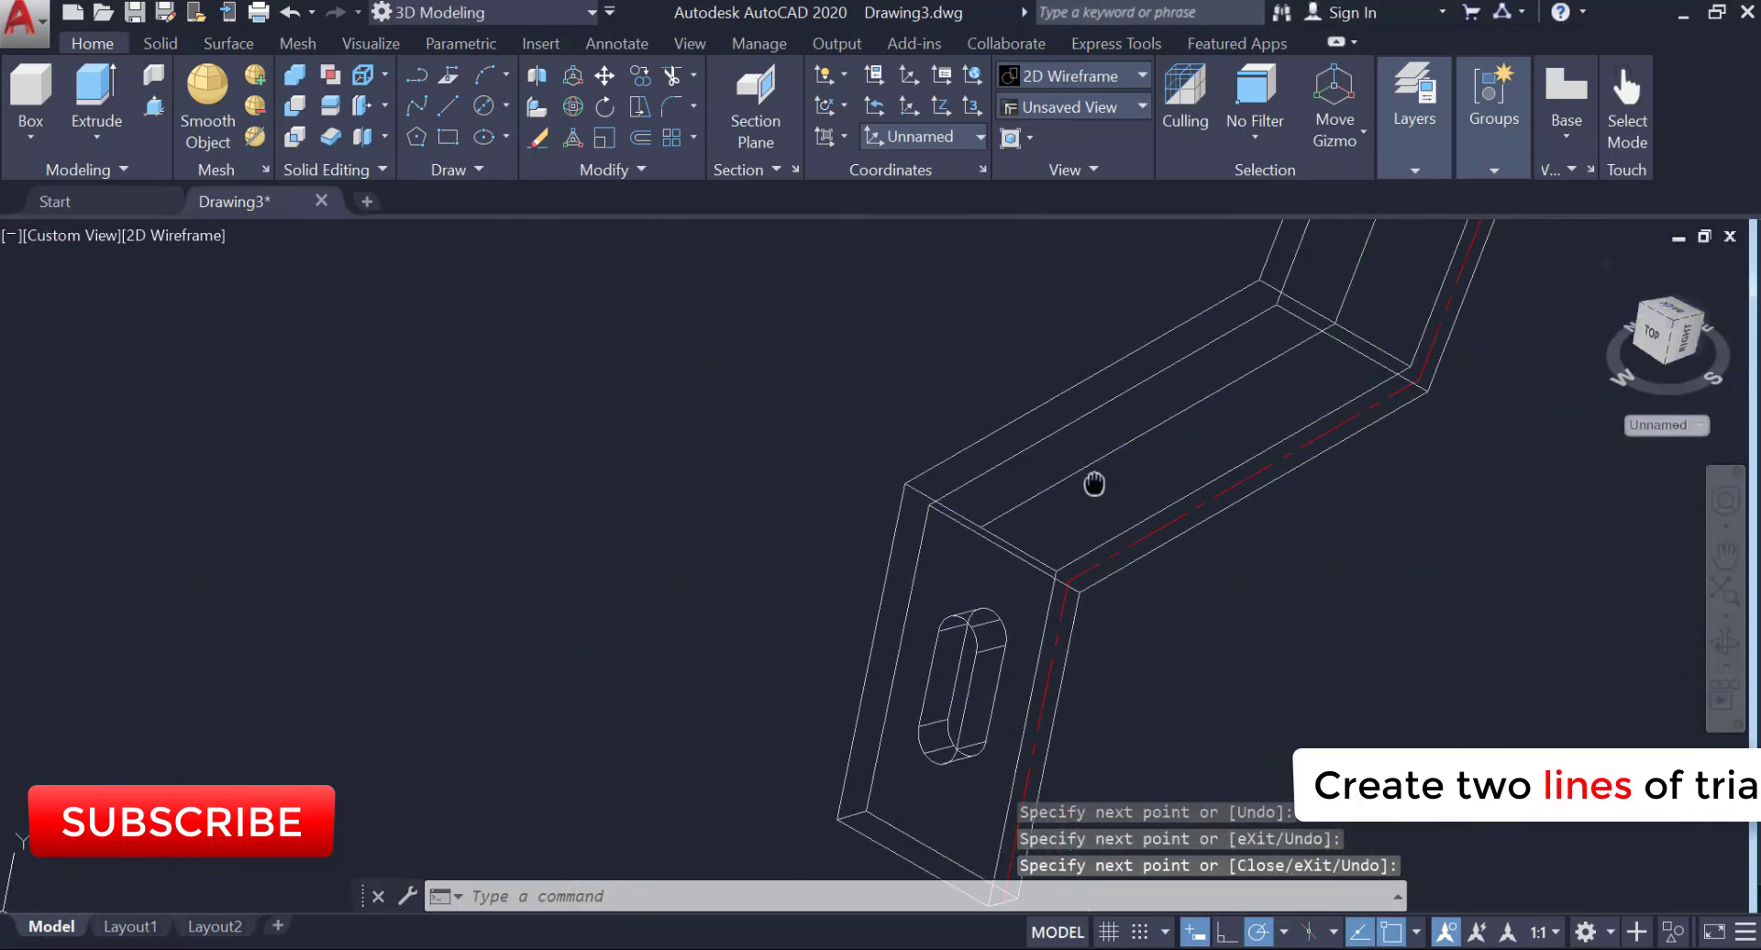
pyautogui.moveTo(900, 396); pyautogui.dragTo(675, 707, button='middle')
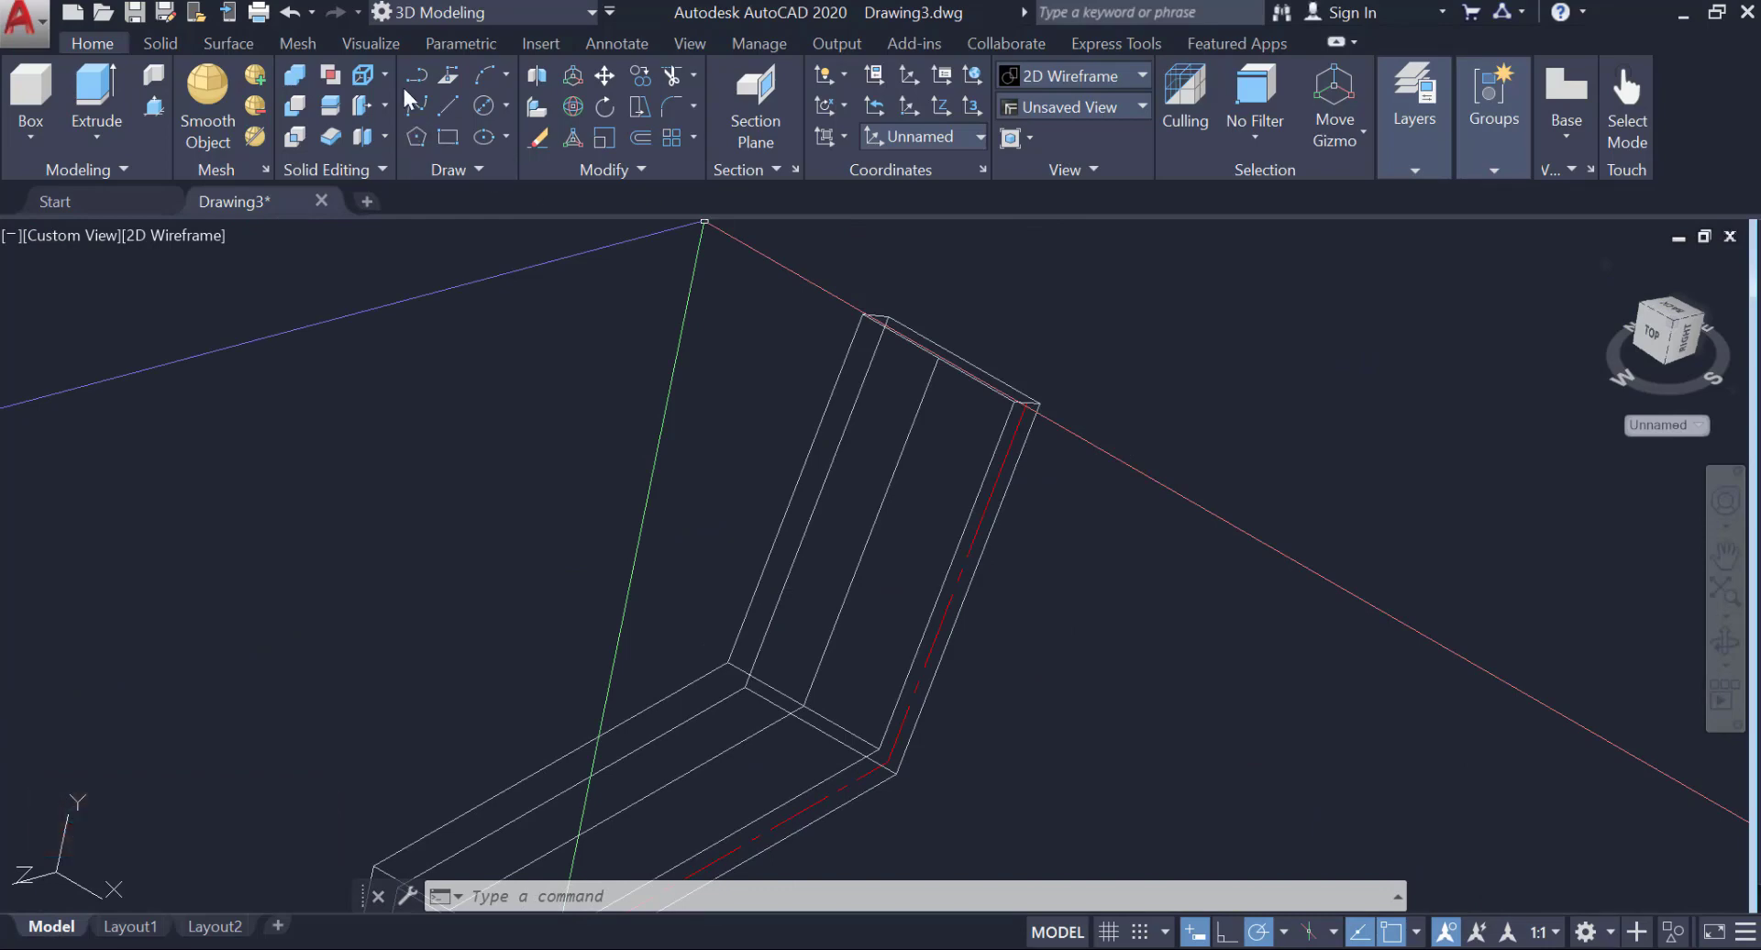
# Set a 3-point UCS with its origin at the upper arm's top corner, aligned to that face
pyautogui.click(911, 87)
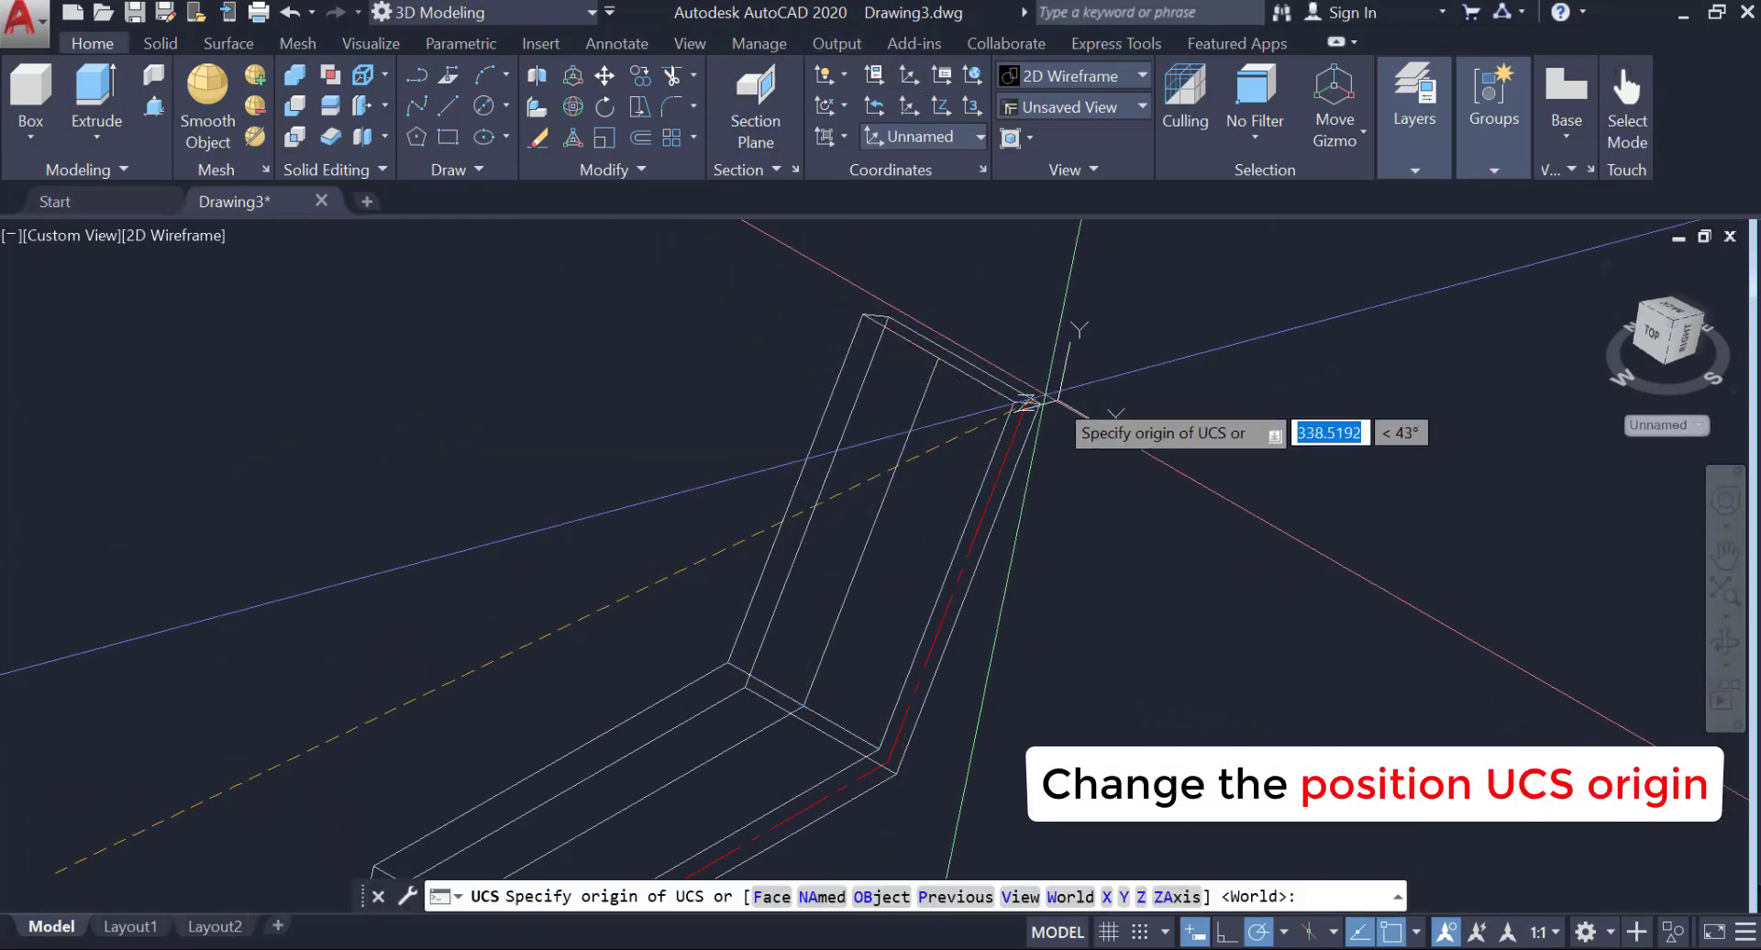
pyautogui.click(1014, 401)
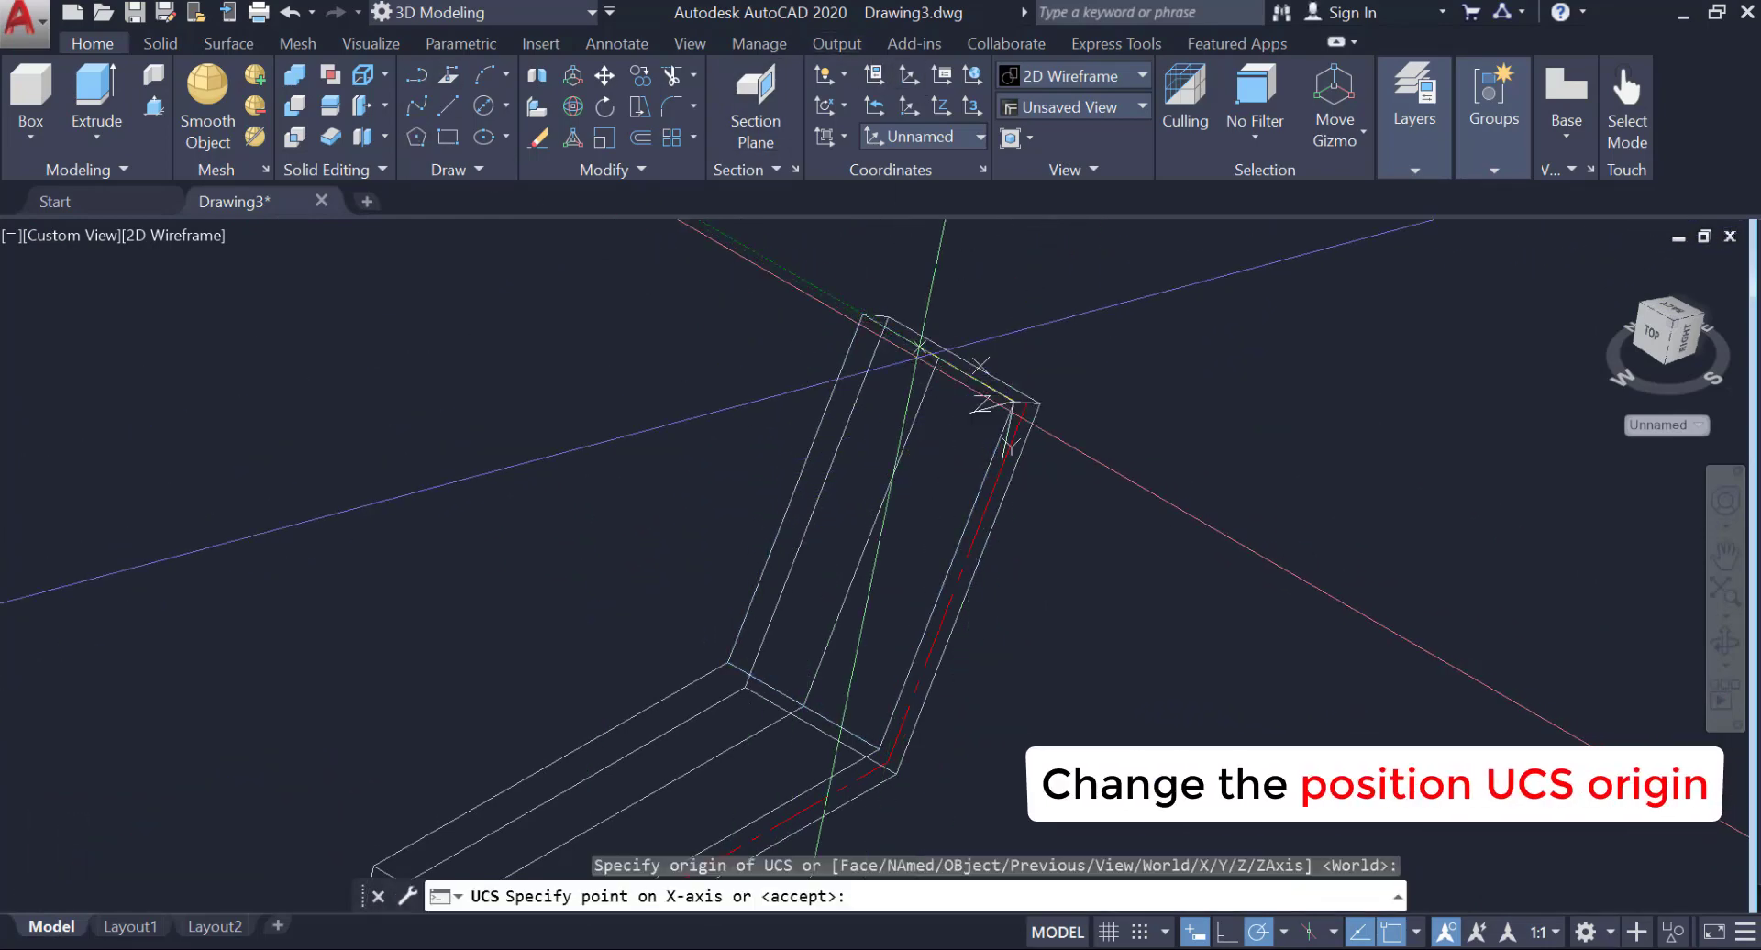
pyautogui.click(863, 316)
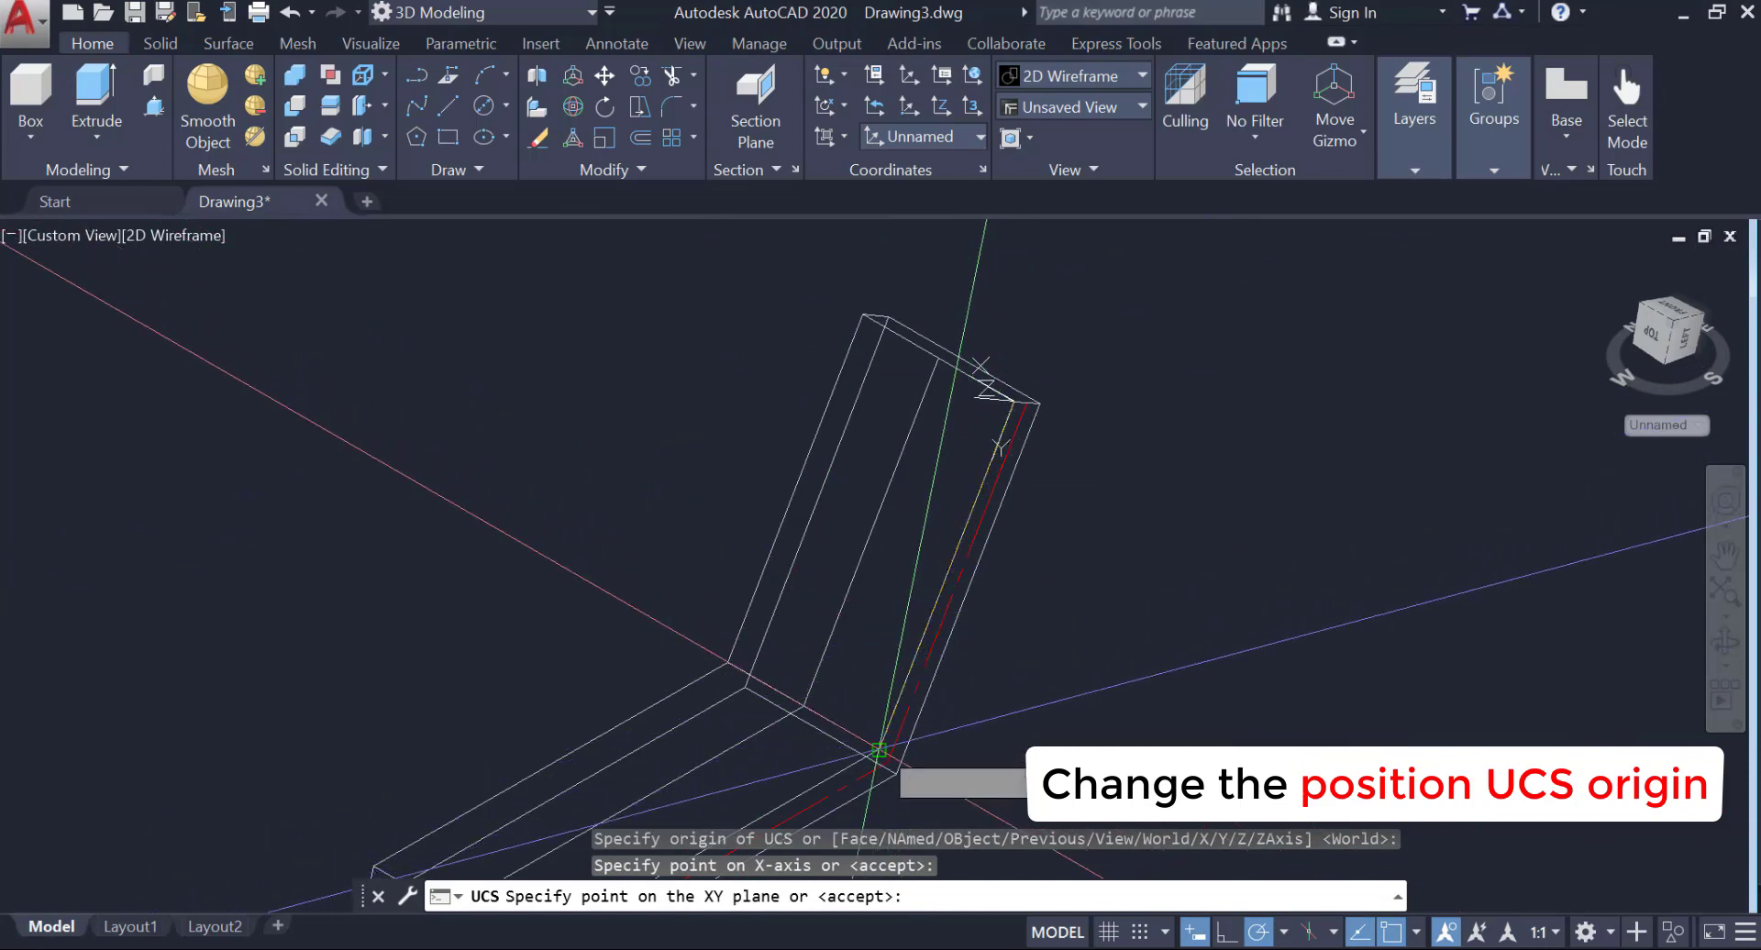
pyautogui.click(885, 762)
pyautogui.moveTo(1070, 346); pyautogui.dragTo(1096, 437, button='middle')
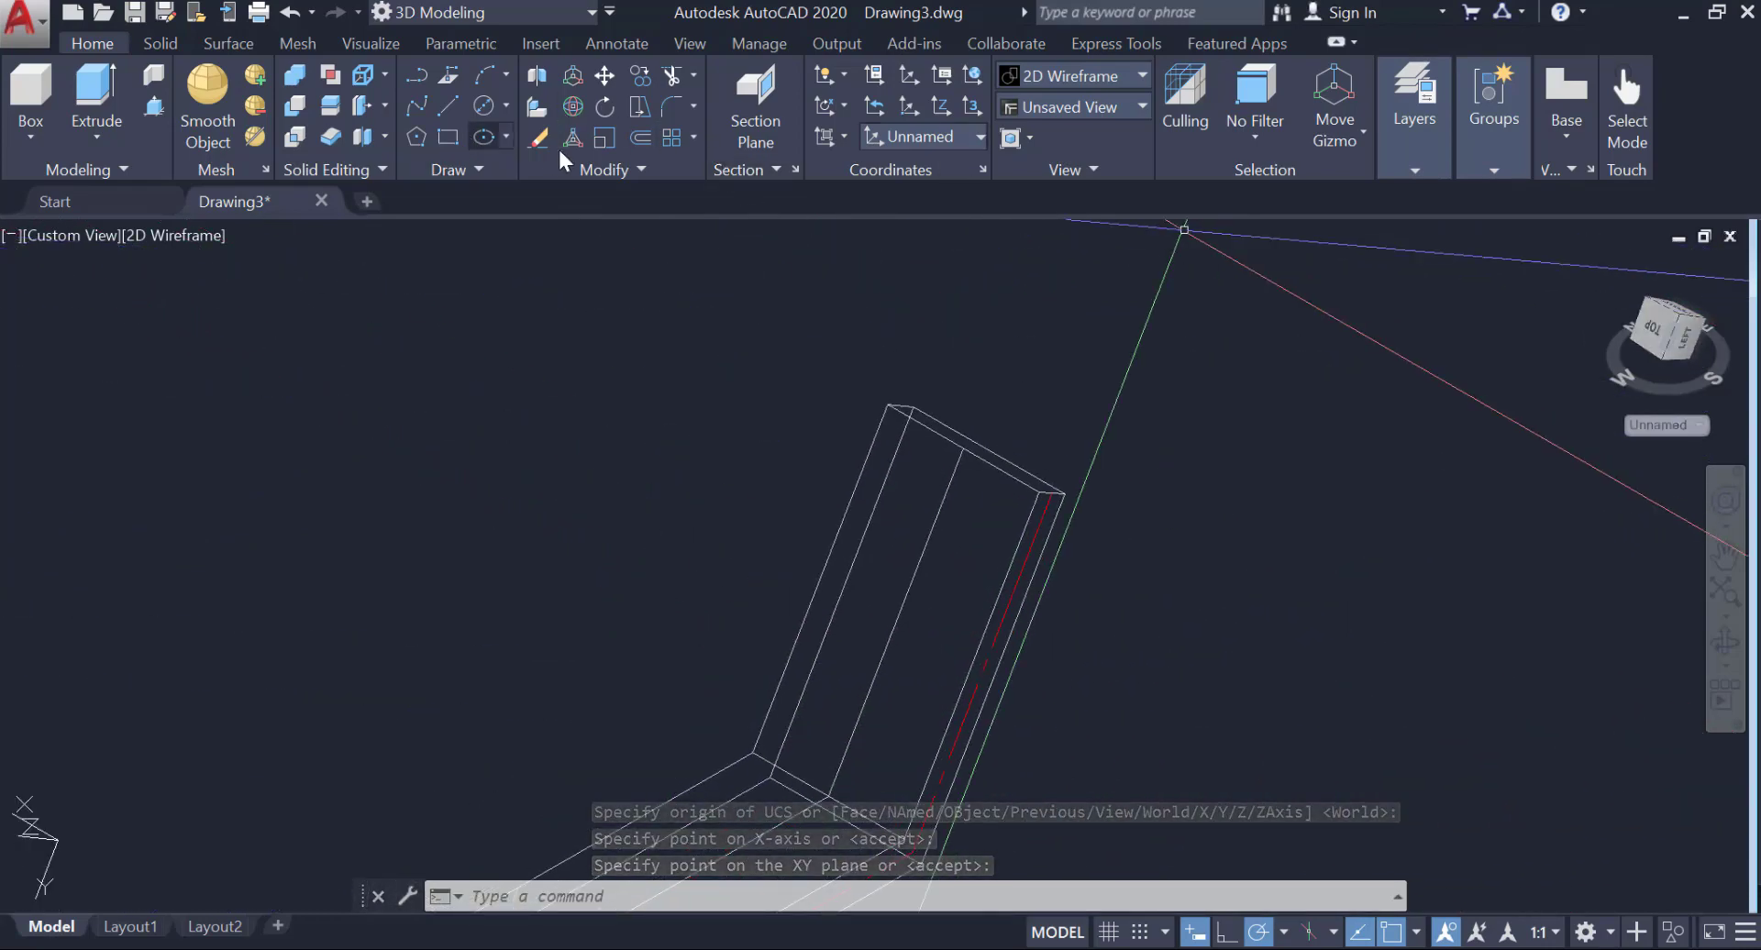
# Draw a line along the upper arm's top edge and offset it 25 inward
pyautogui.click(633, 135)
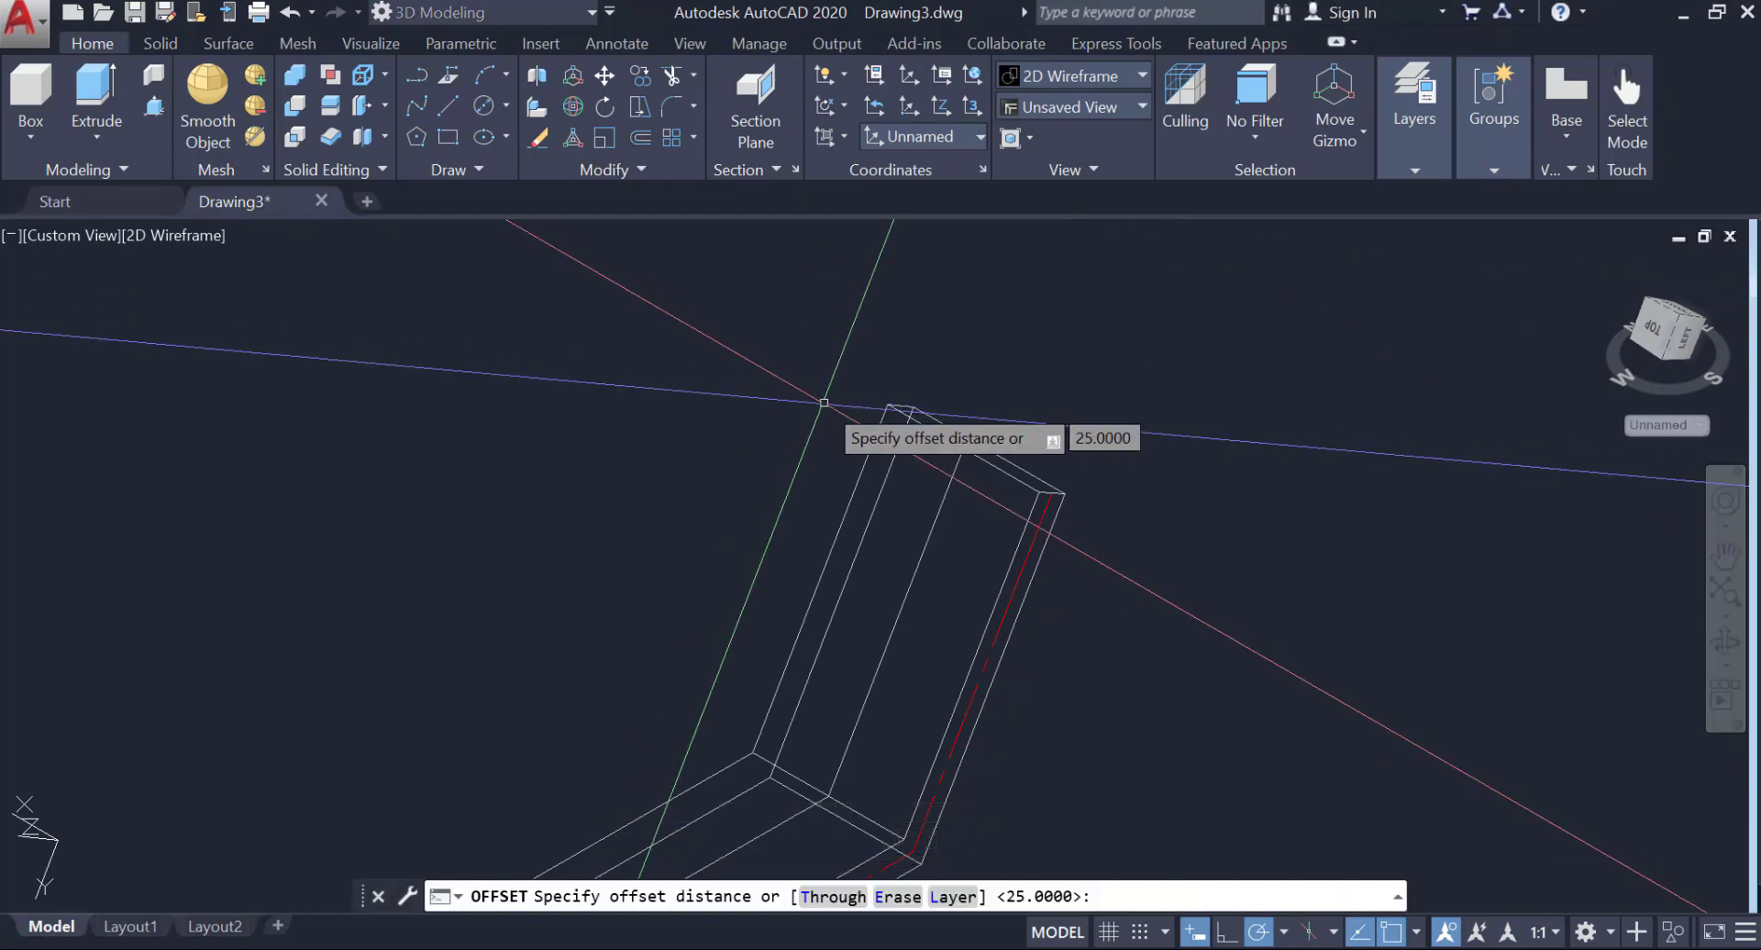
pyautogui.press('Escape')
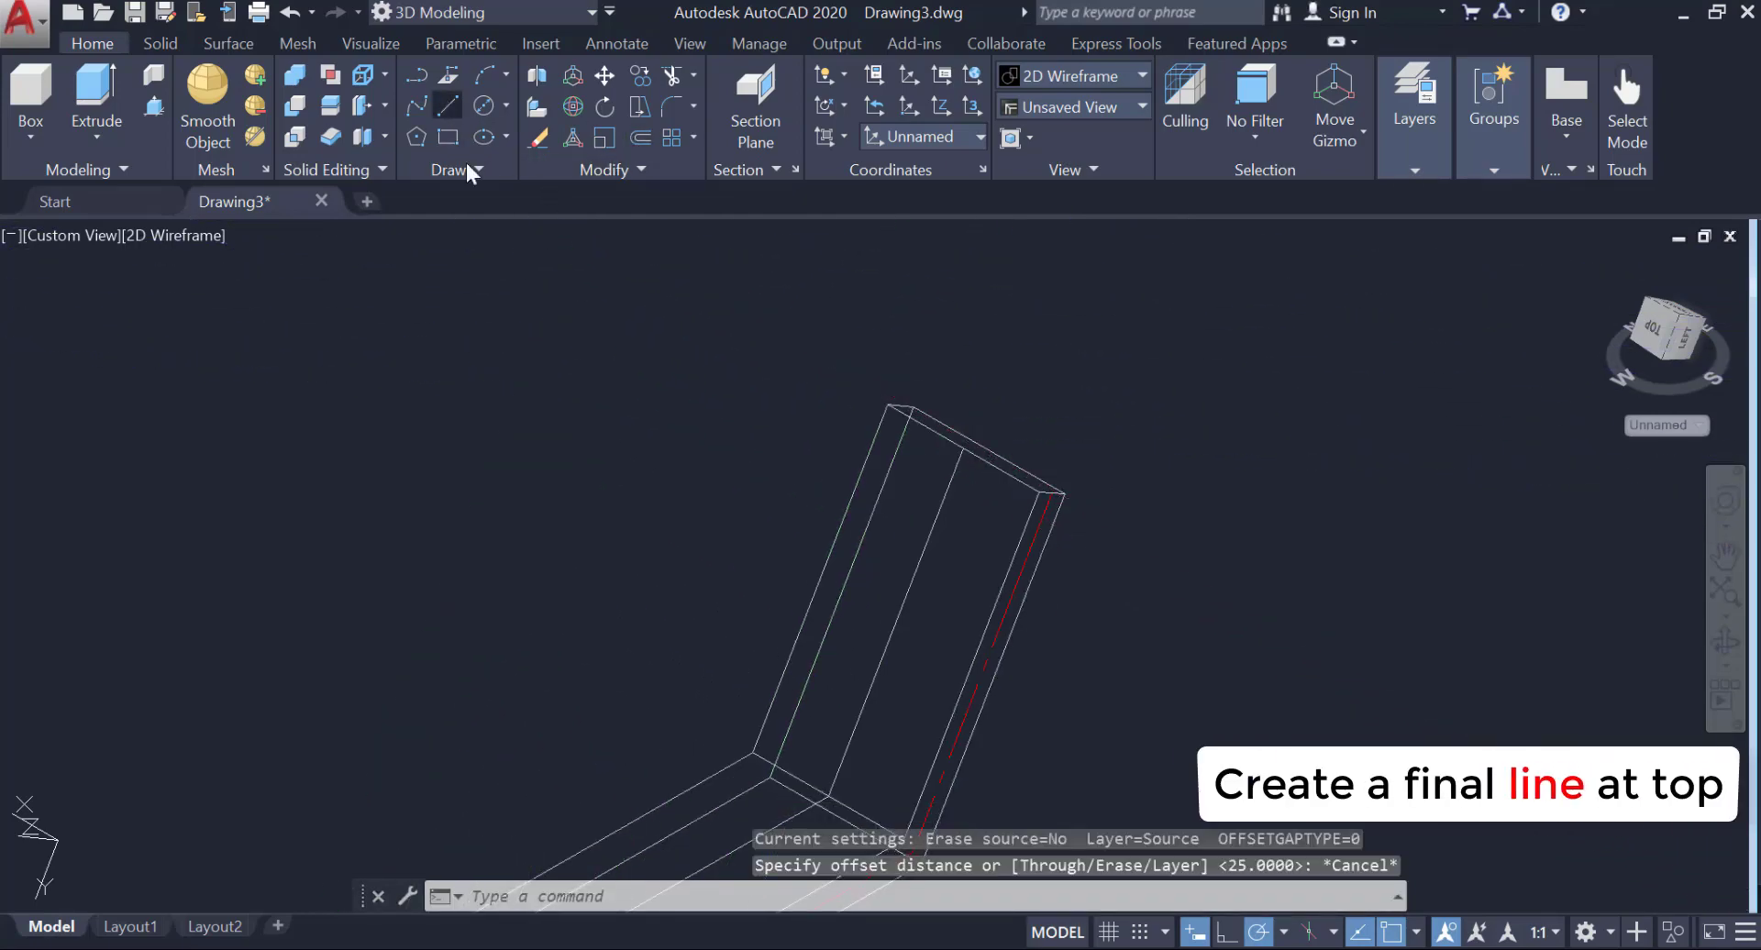
pyautogui.click(447, 106)
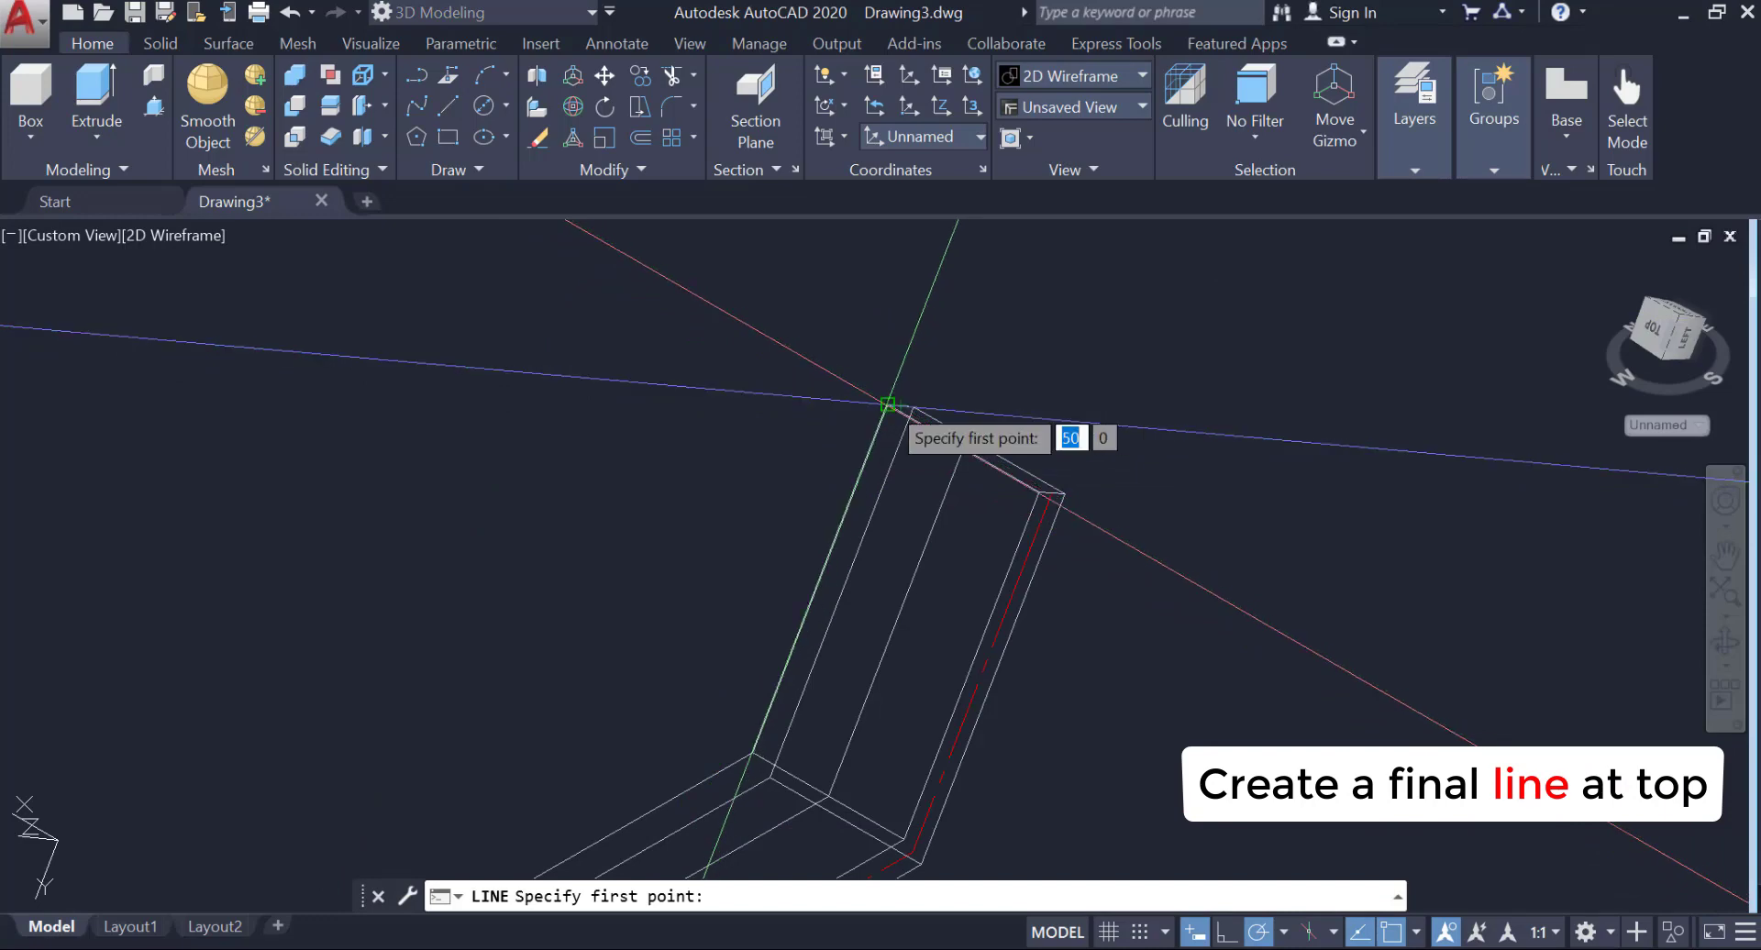
pyautogui.click(1044, 492)
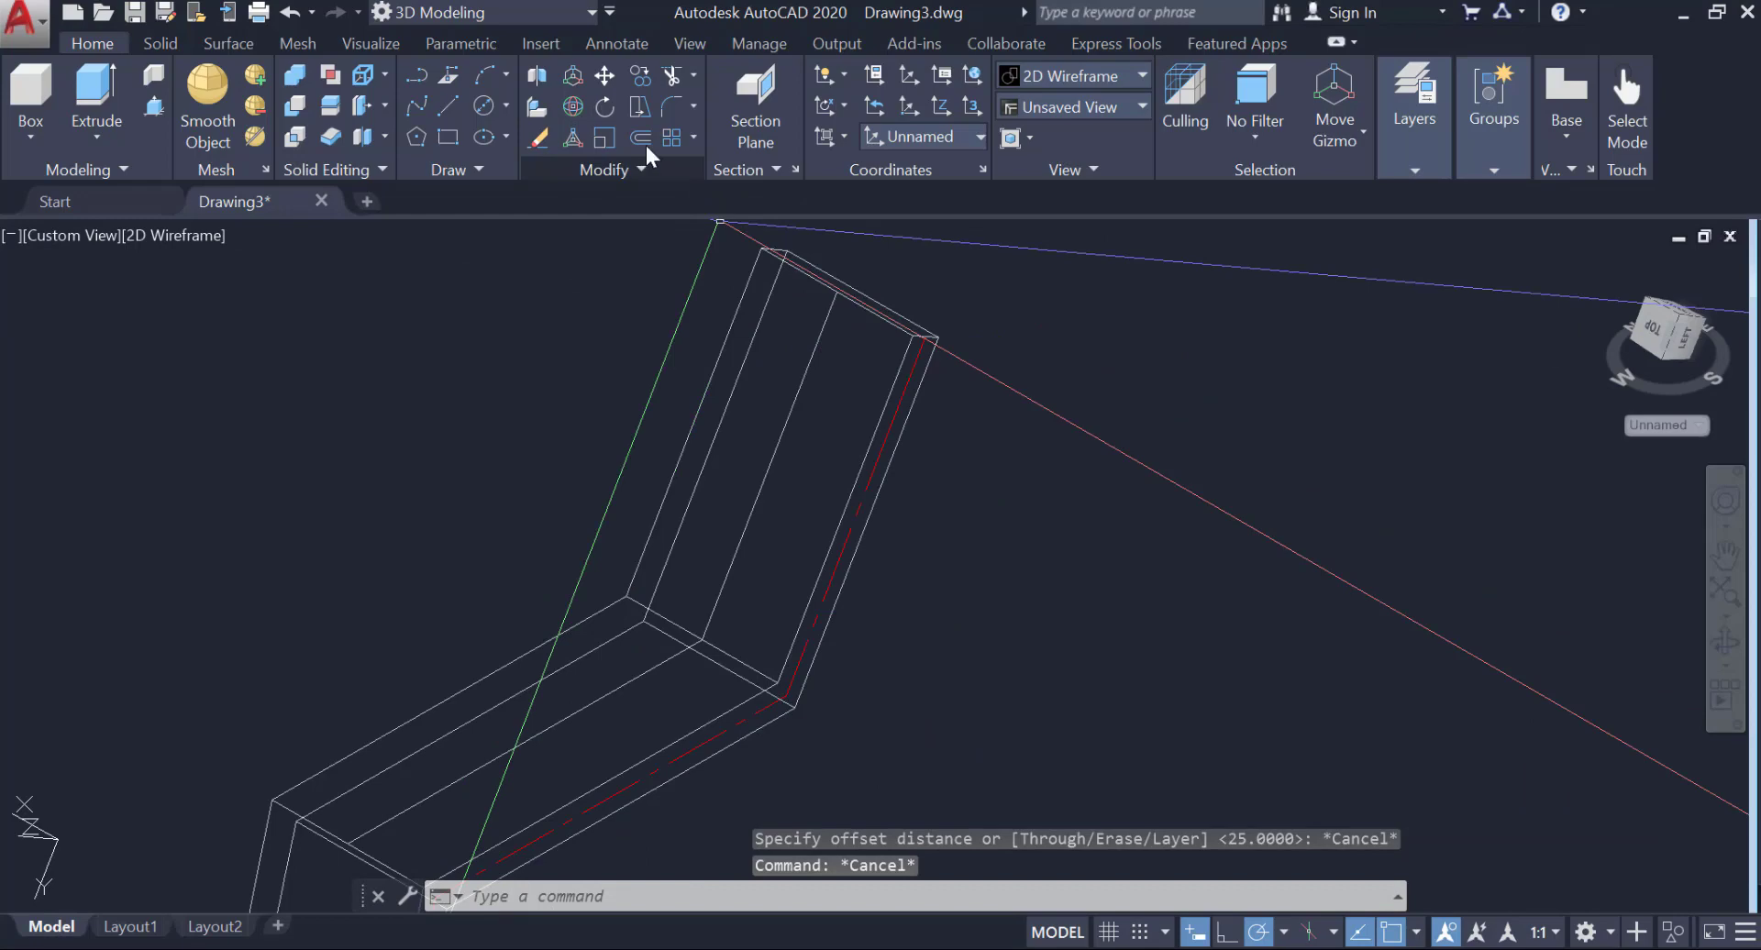
pyautogui.click(643, 142)
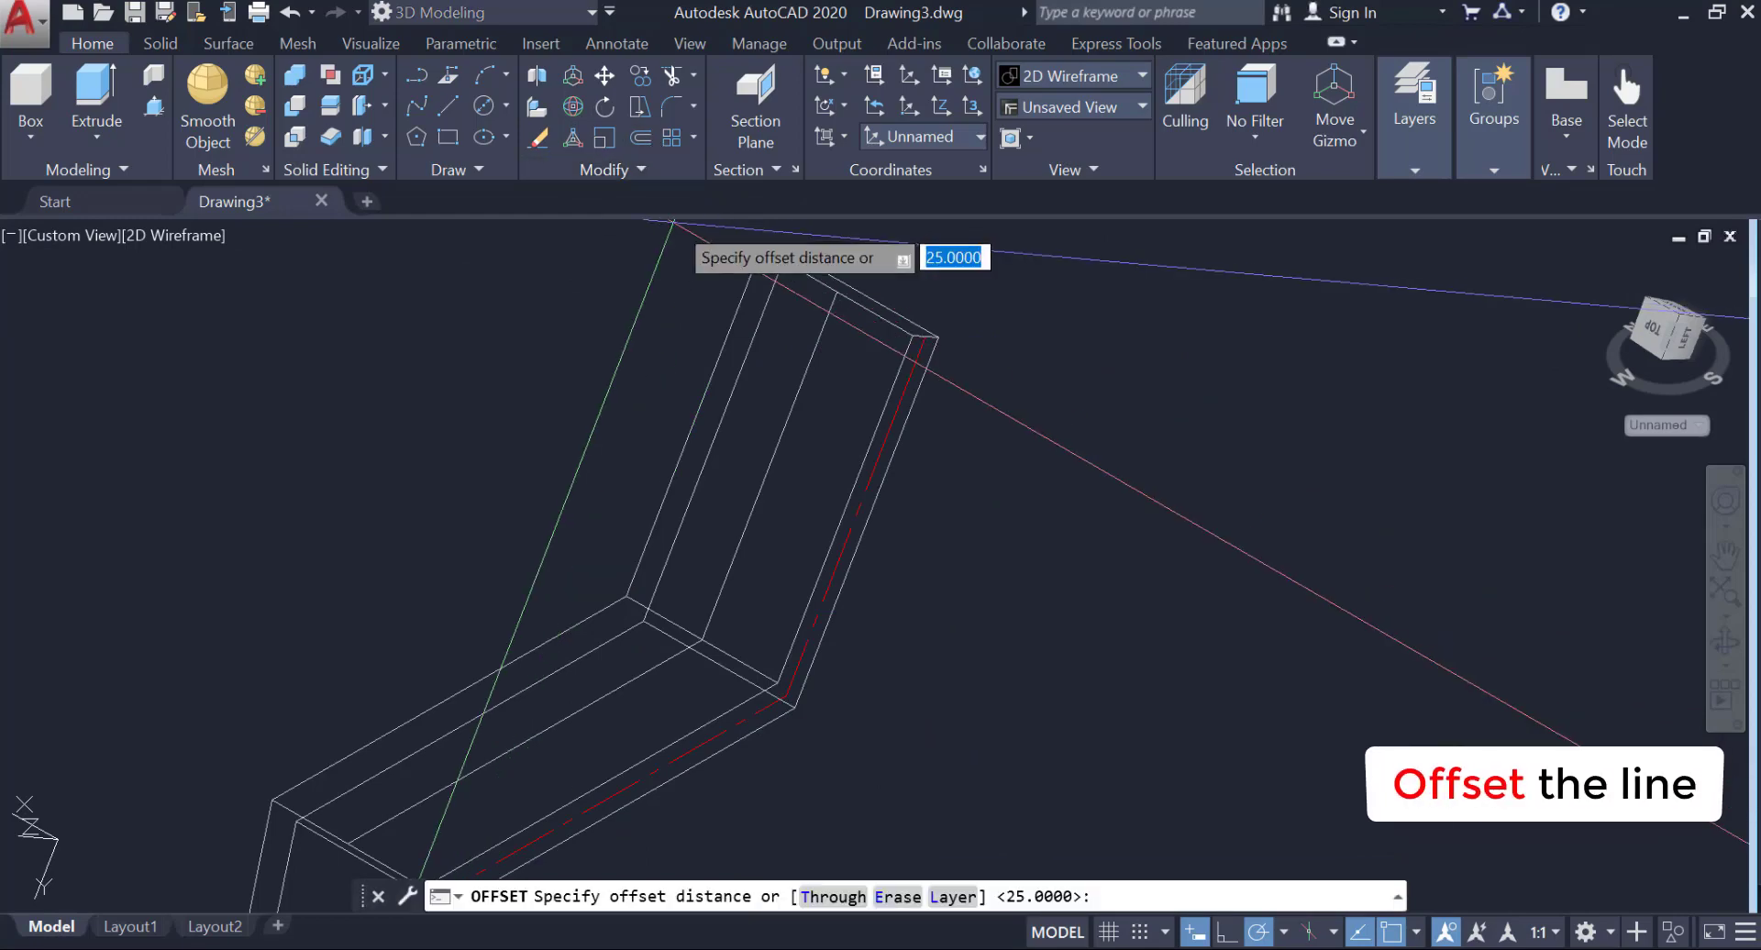
pyautogui.press('Return')
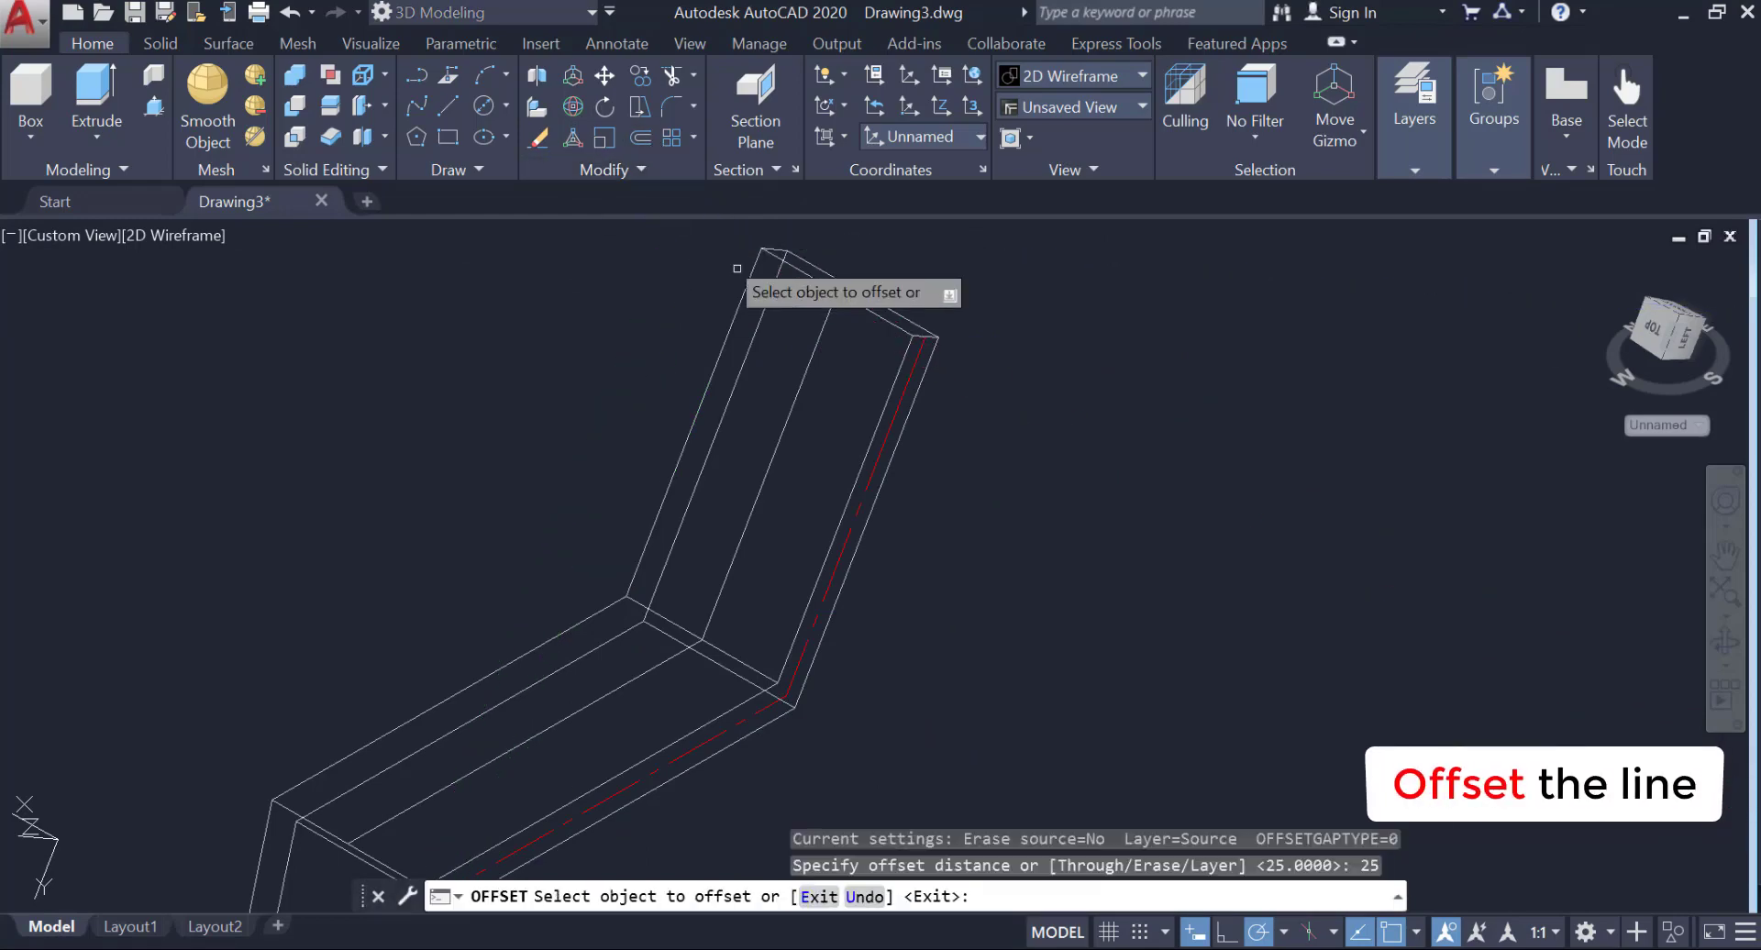
pyautogui.click(815, 281)
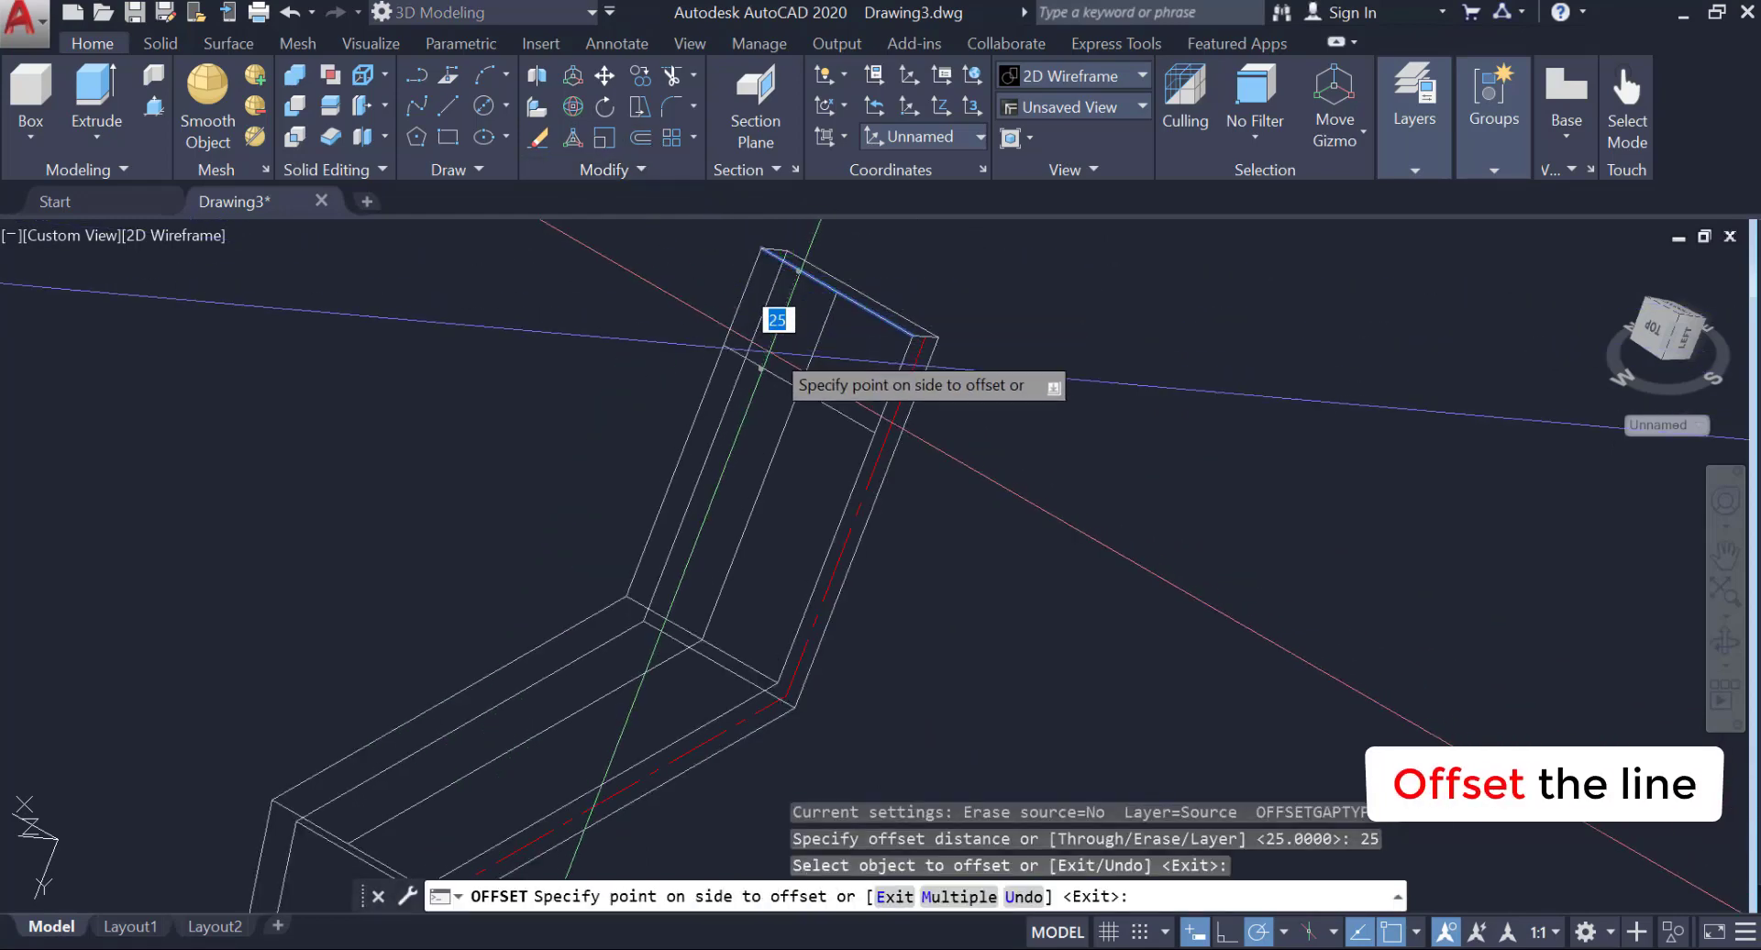
pyautogui.click(784, 317)
pyautogui.press('Return')
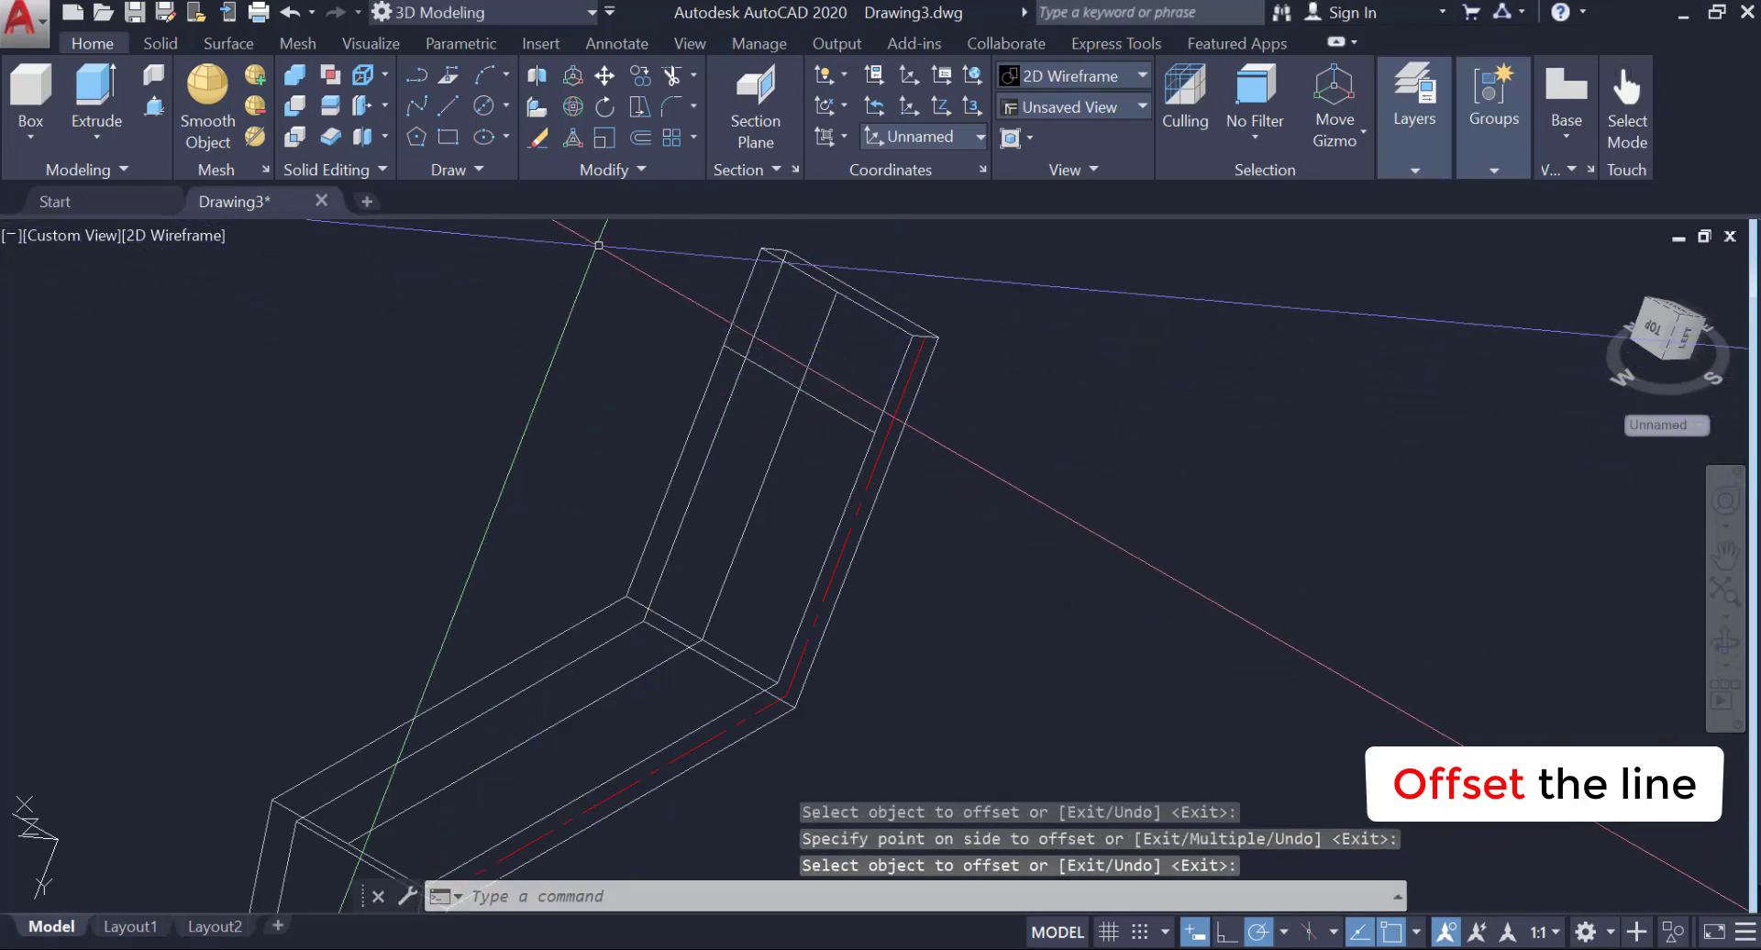
# Offset both side edges of the upper arm's face 16 inward
pyautogui.click(640, 137)
pyautogui.write('1')
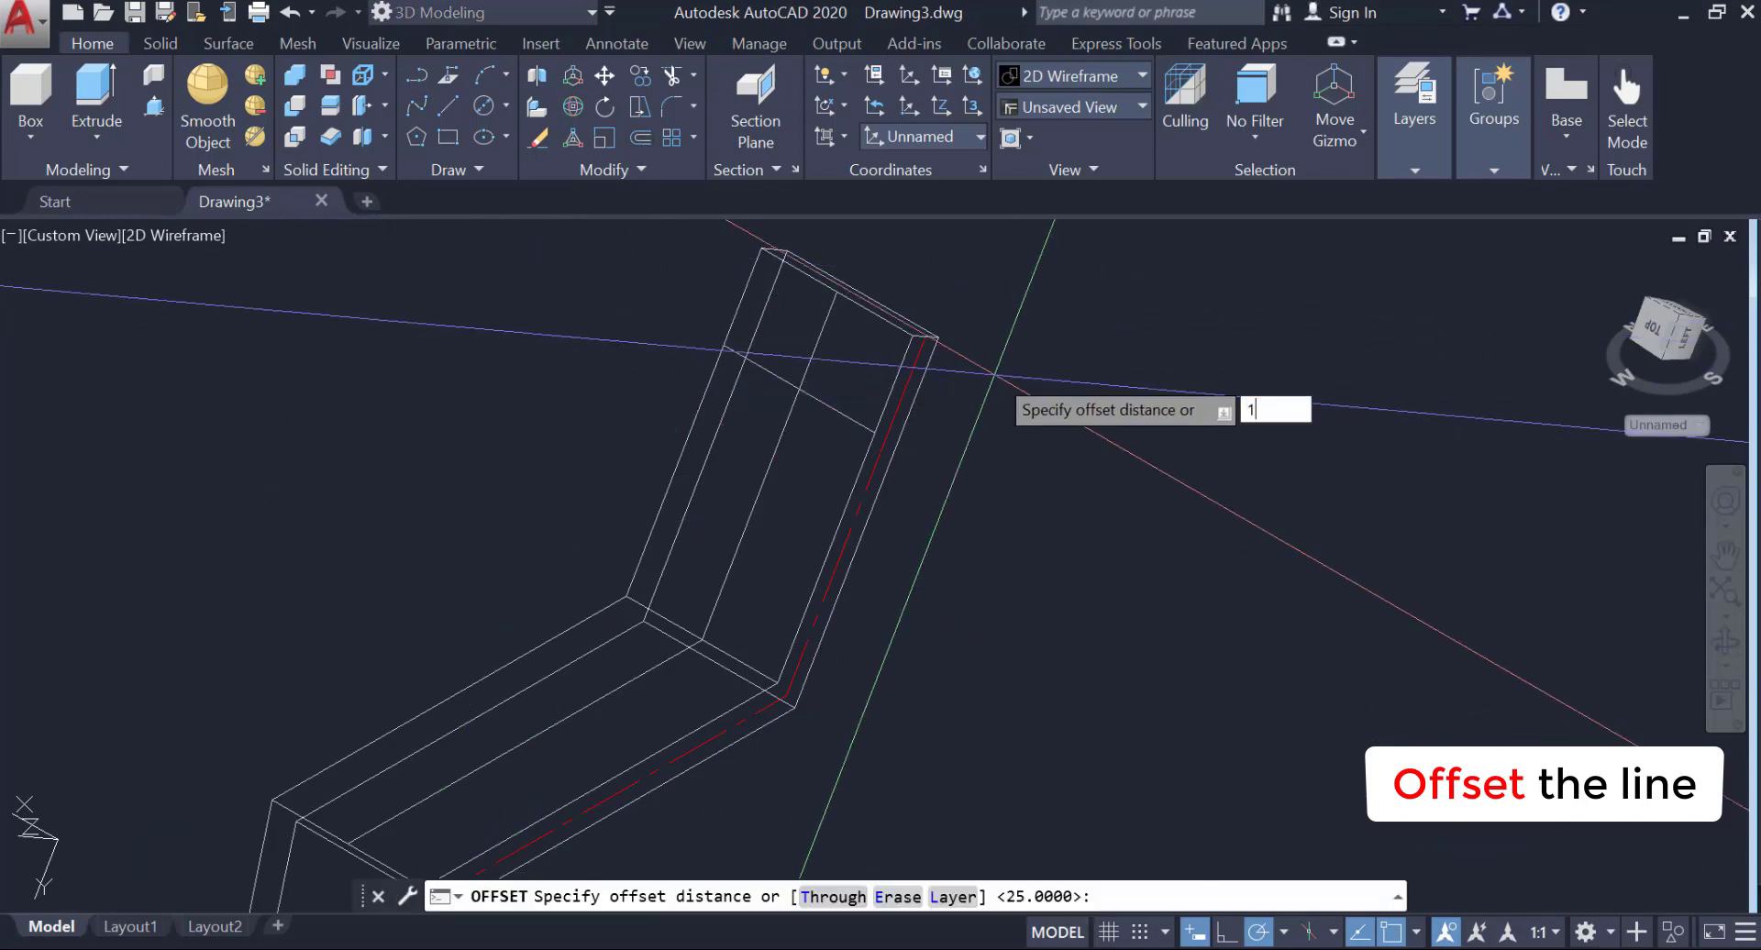
pyautogui.write('6')
pyautogui.press('Return')
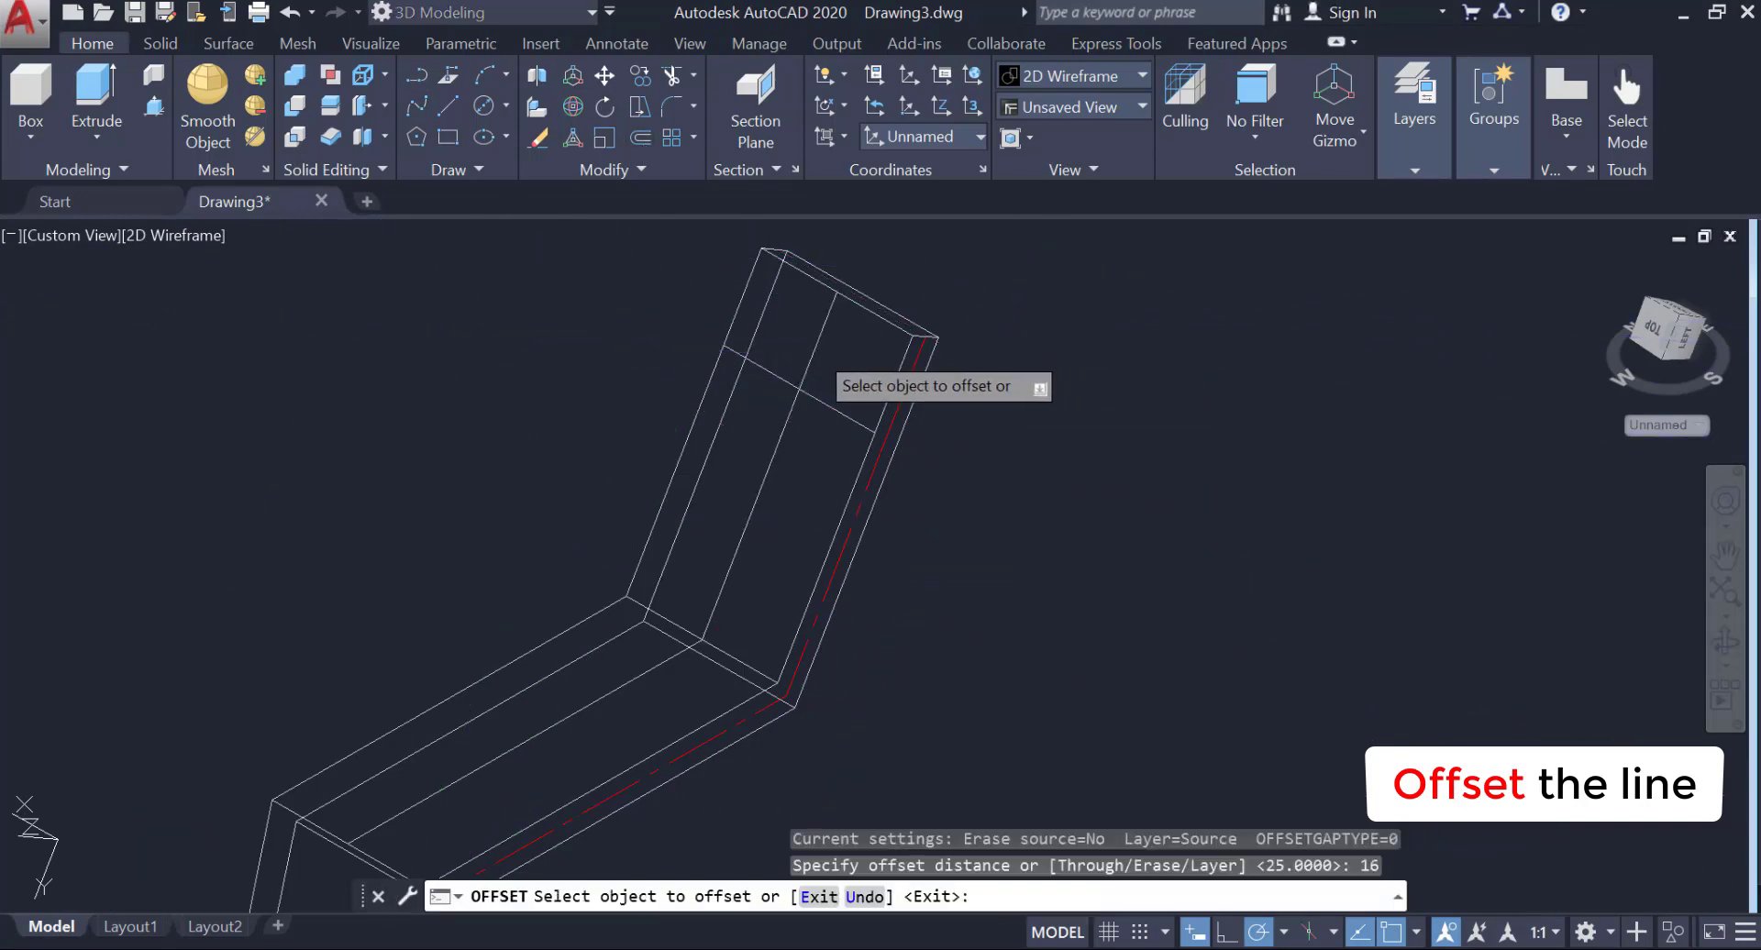
pyautogui.click(812, 346)
pyautogui.click(826, 351)
pyautogui.click(819, 325)
pyautogui.click(796, 331)
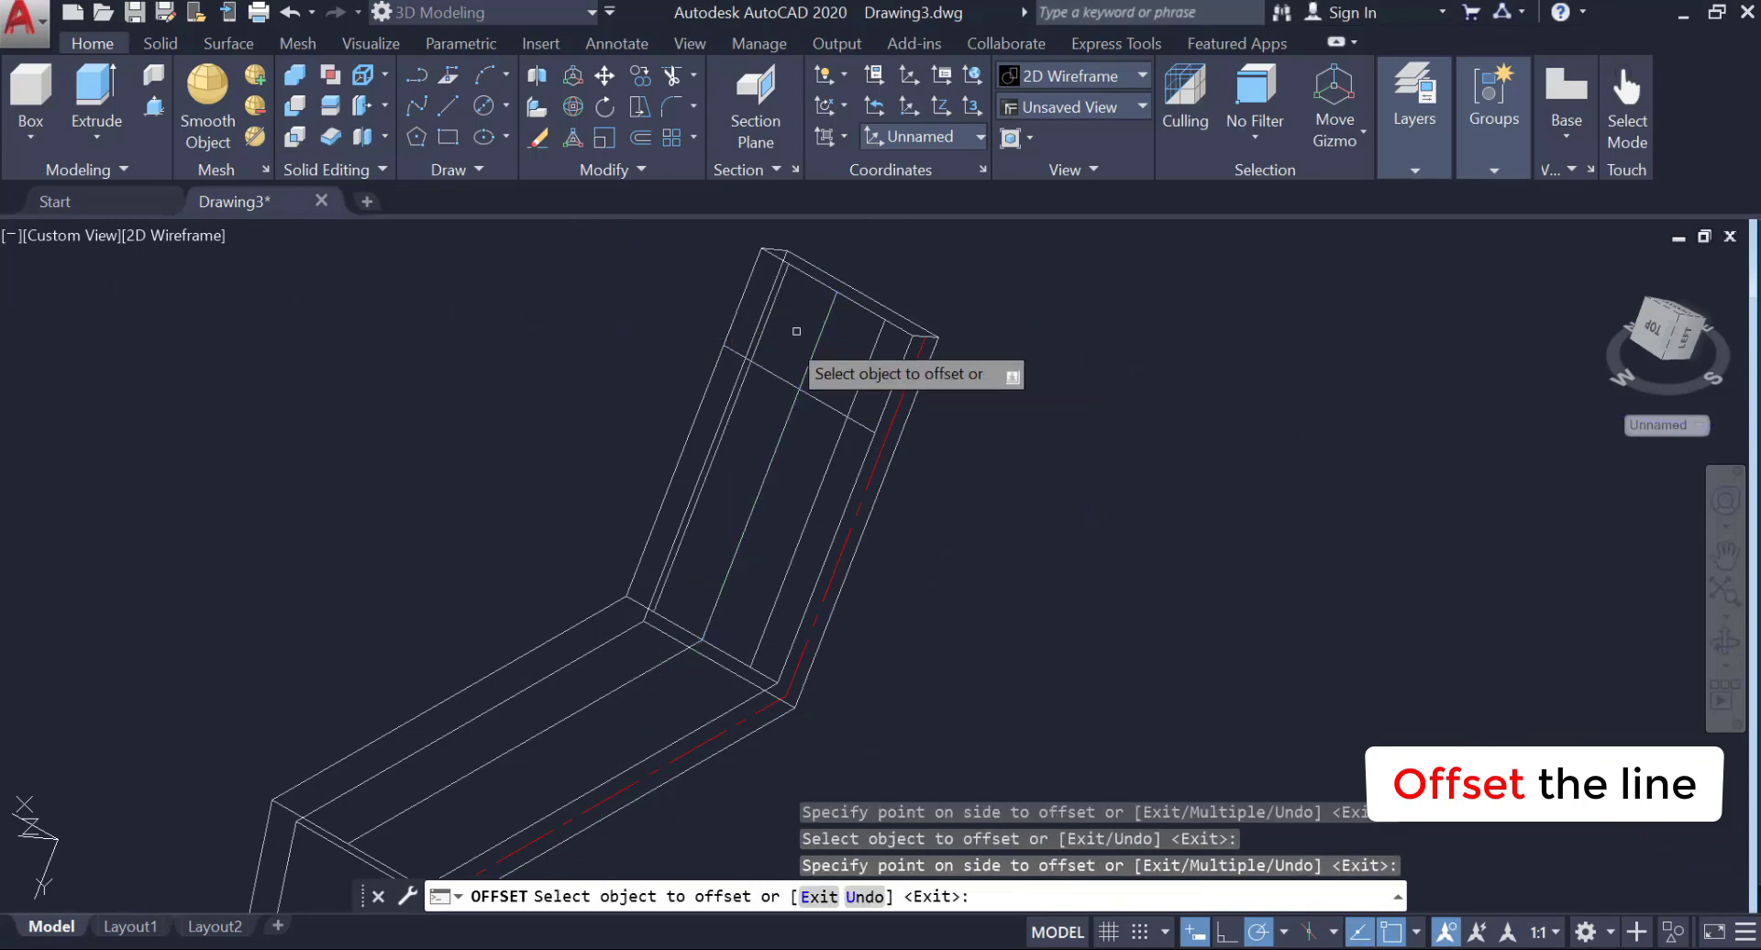
pyautogui.press('Return')
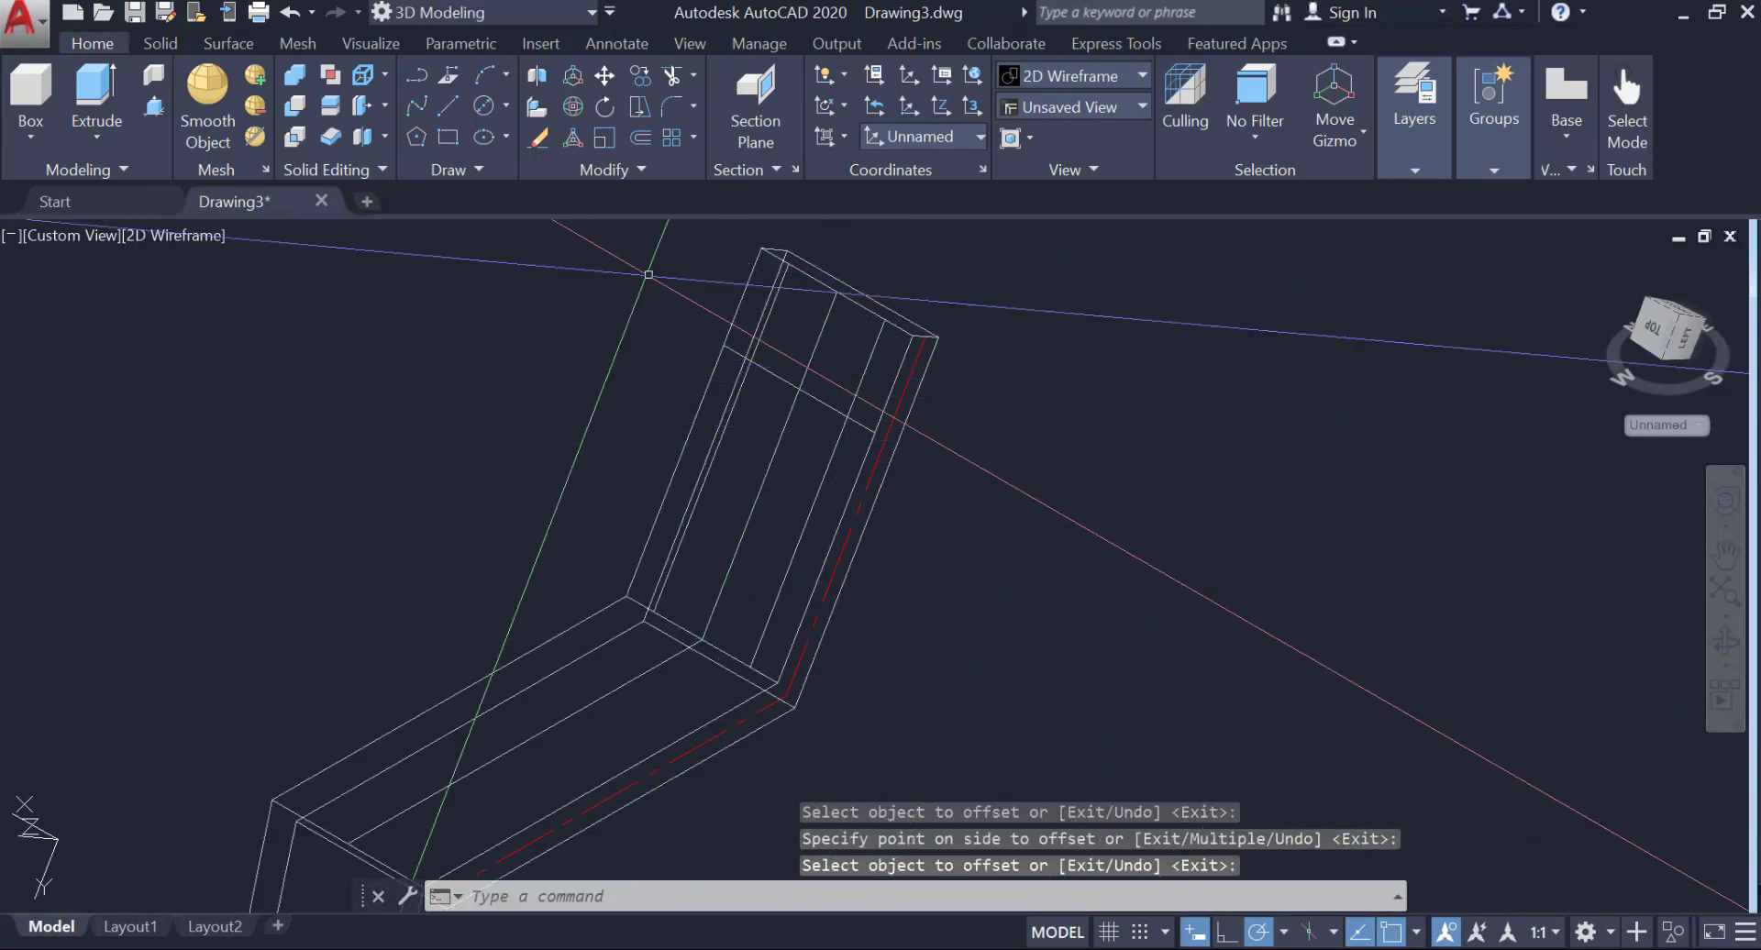
# Draw a 9.9-diameter hole circle centred on the construction-line intersection
pyautogui.click(504, 106)
pyautogui.click(427, 200)
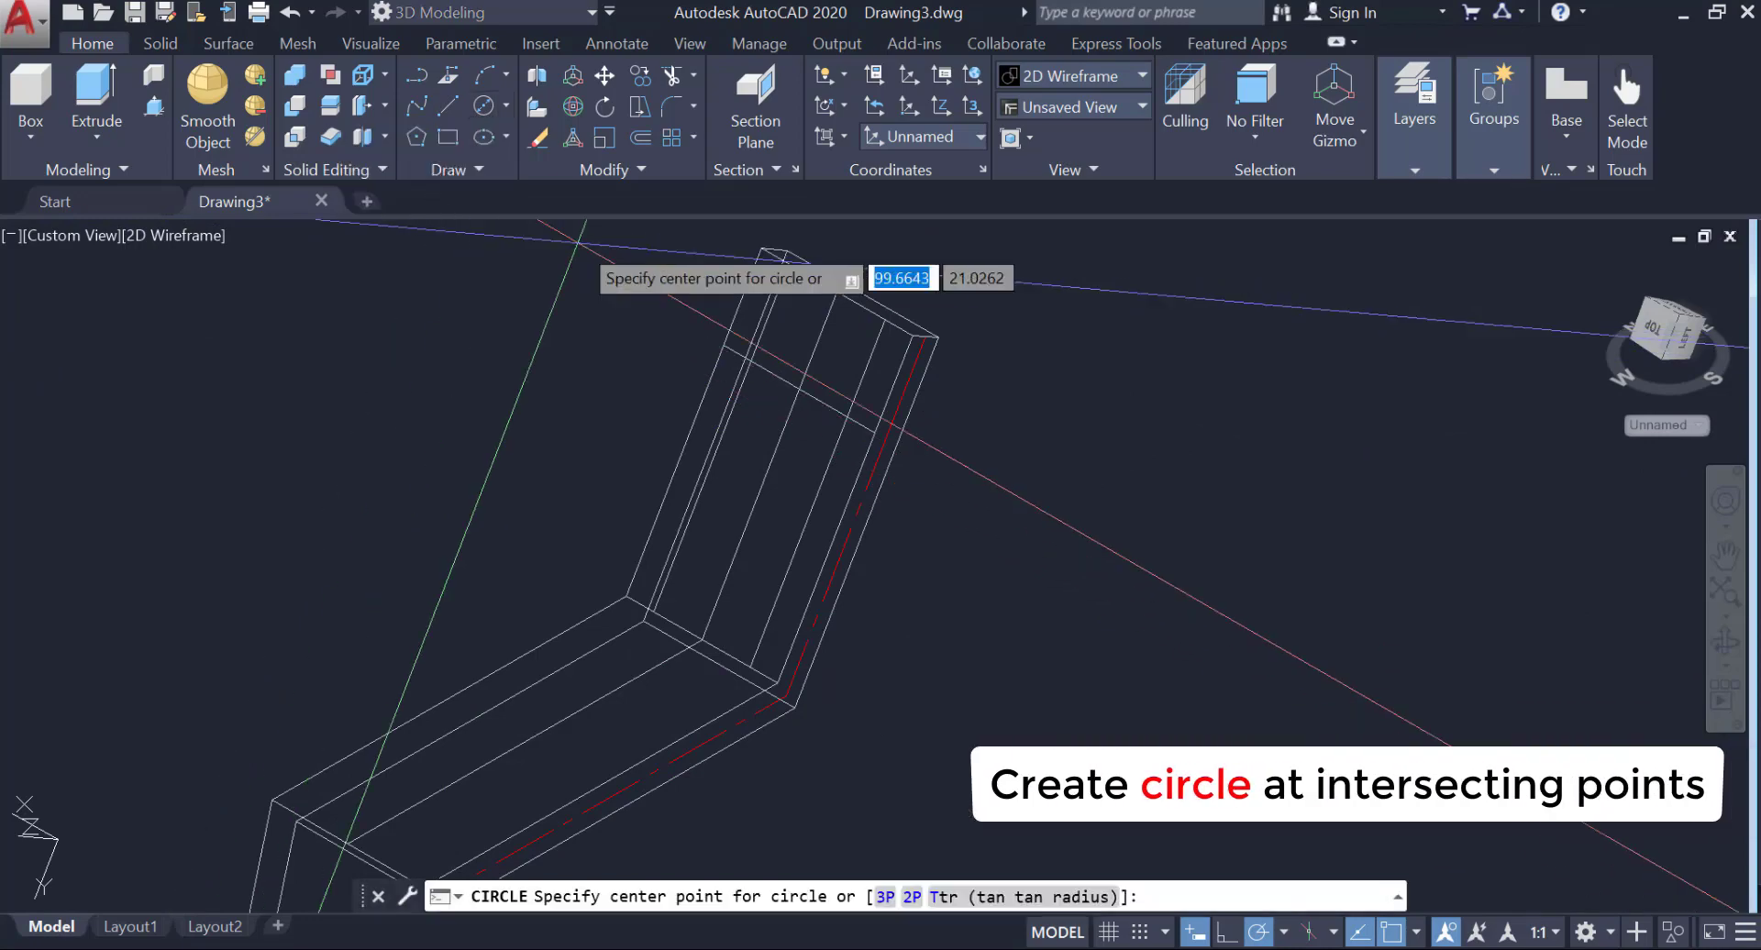
pyautogui.click(847, 417)
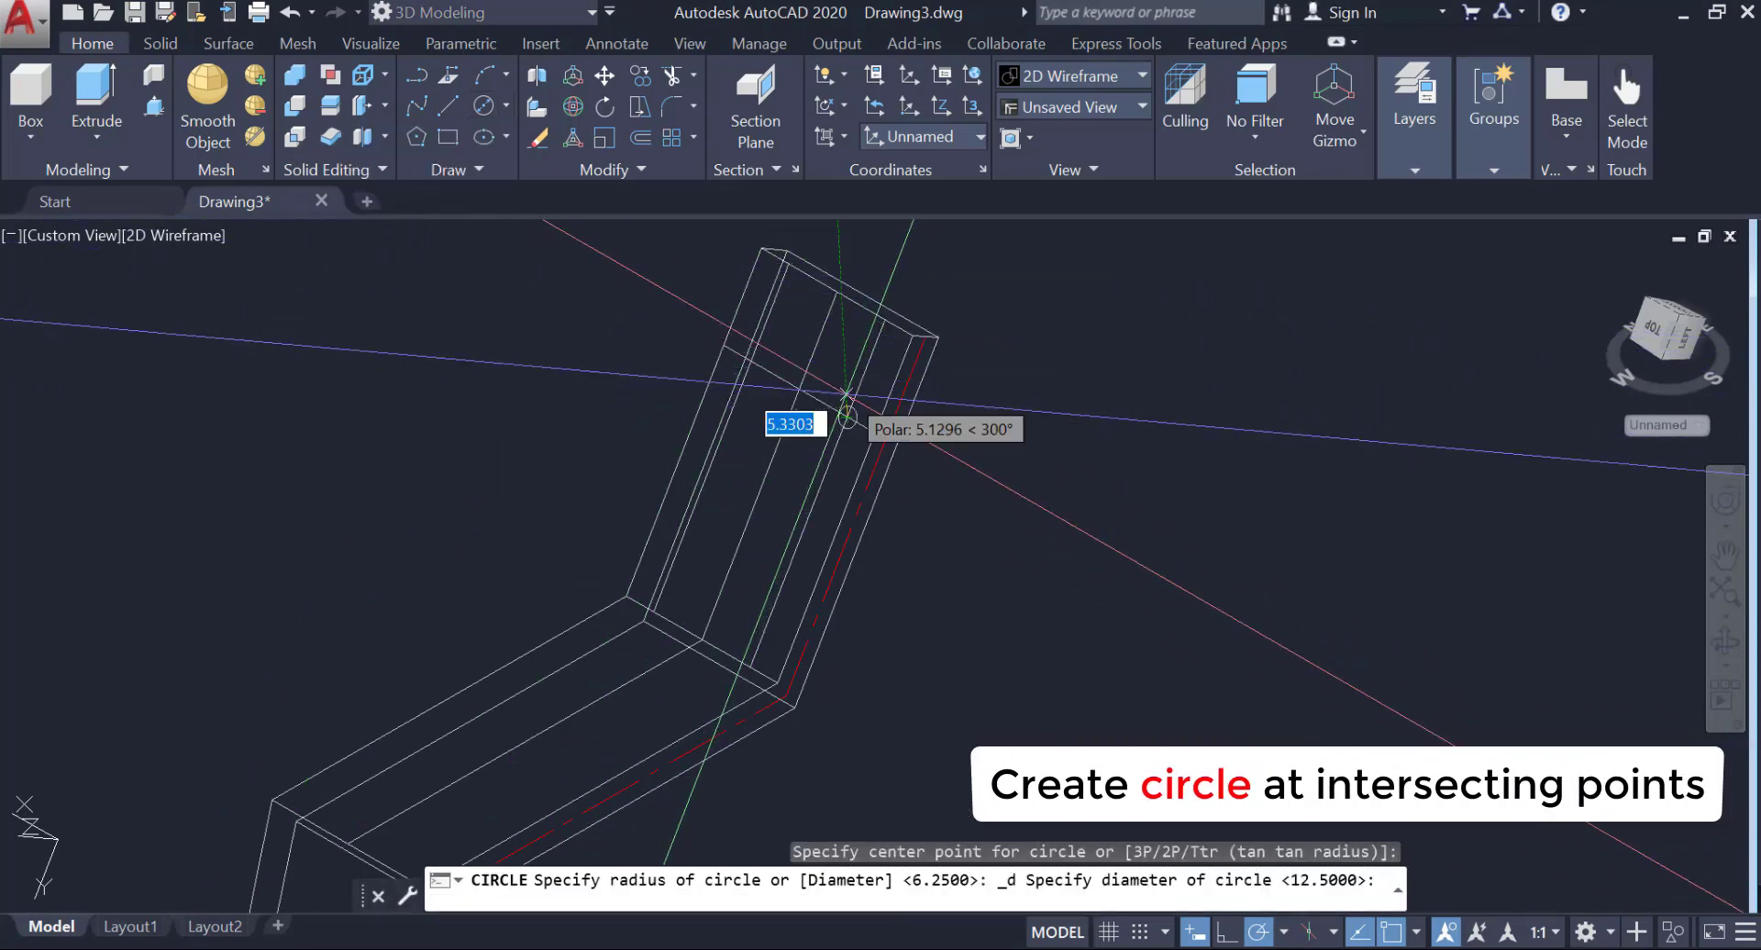
pyautogui.press('Return')
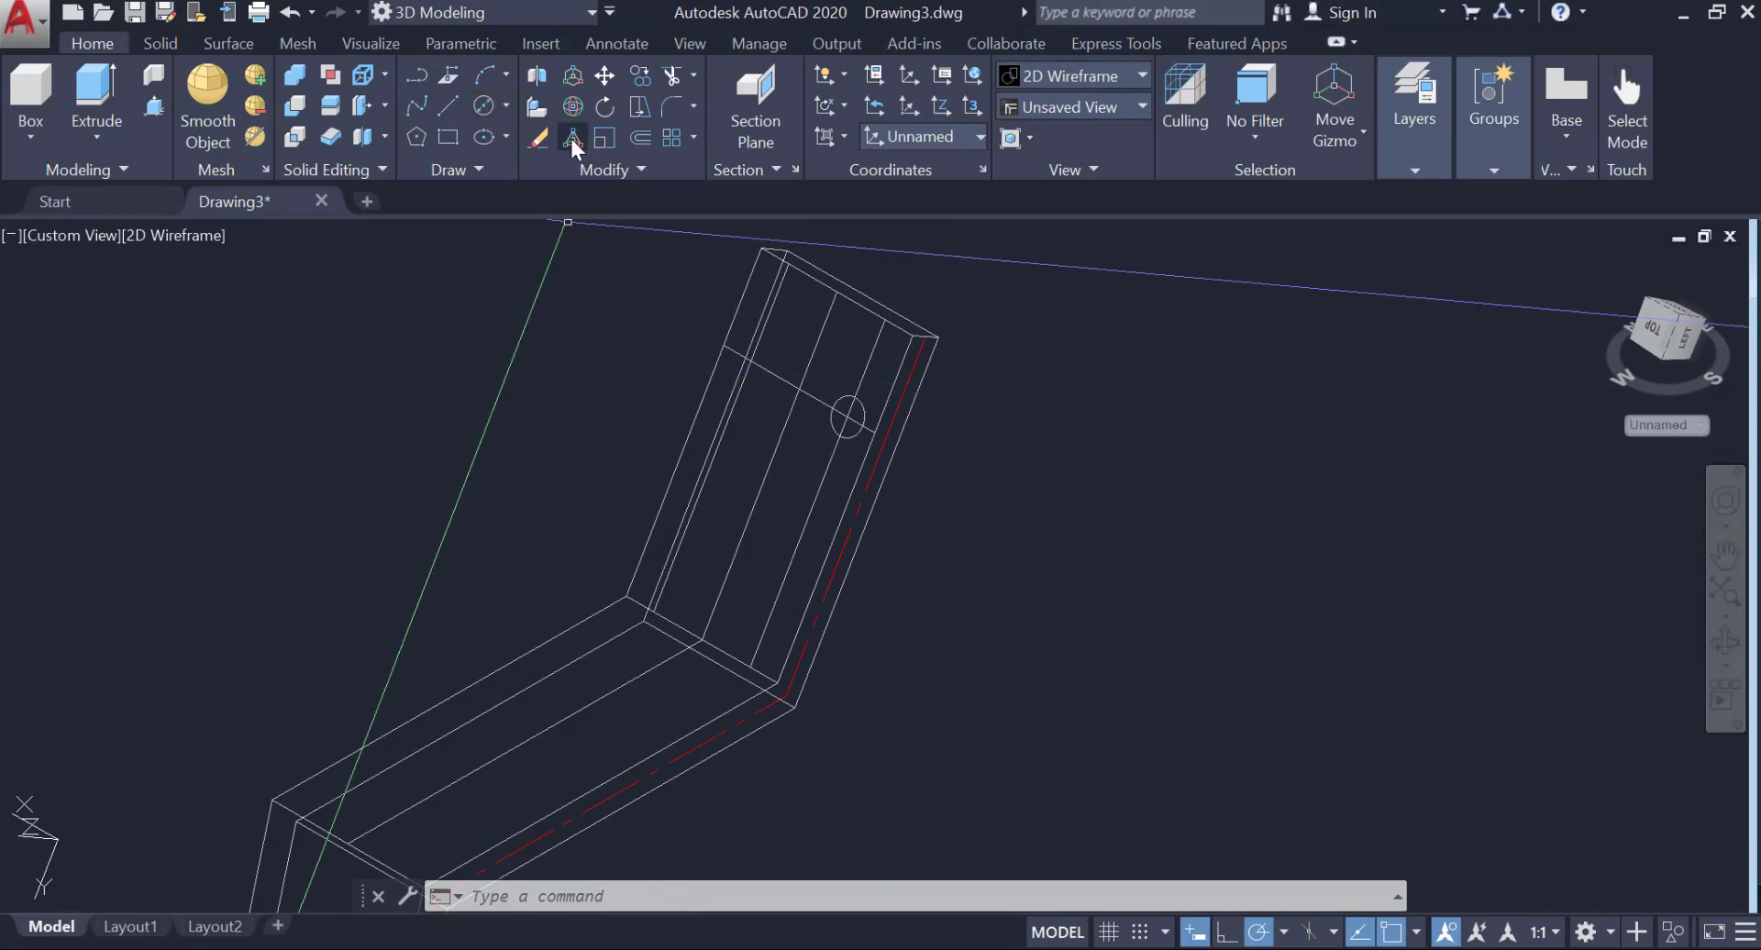
# Mirror the hole circle to the other intersection, keeping the original
pyautogui.click(646, 161)
pyautogui.click(668, 199)
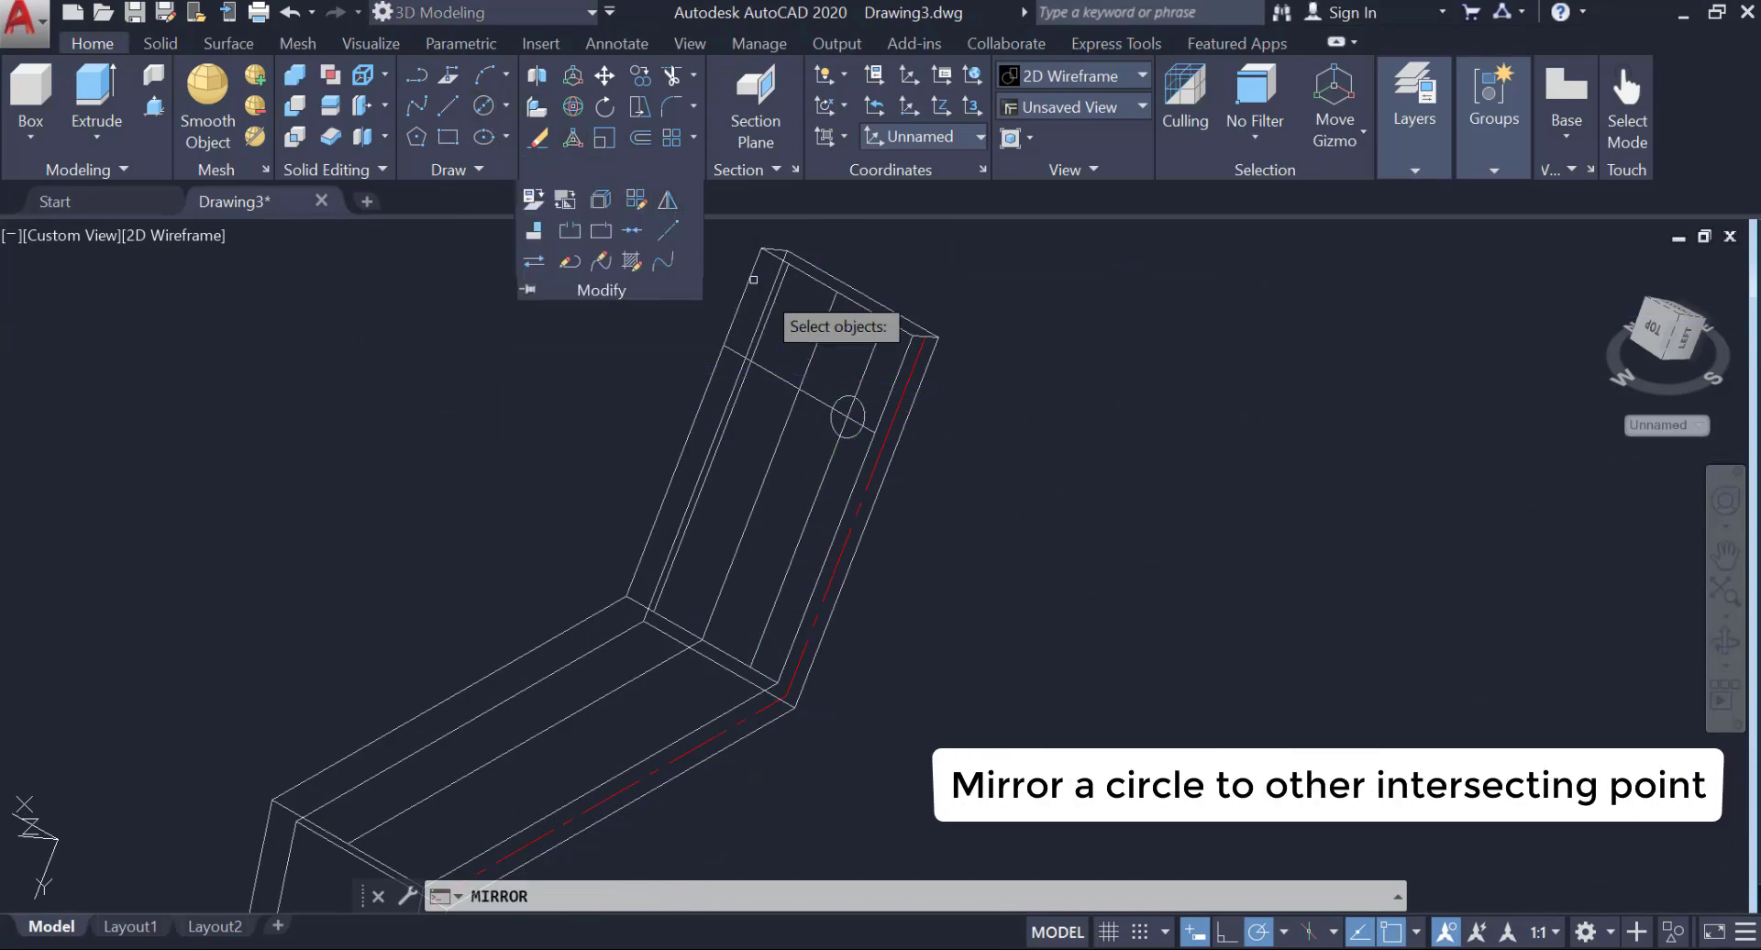
pyautogui.click(844, 401)
pyautogui.press('Return')
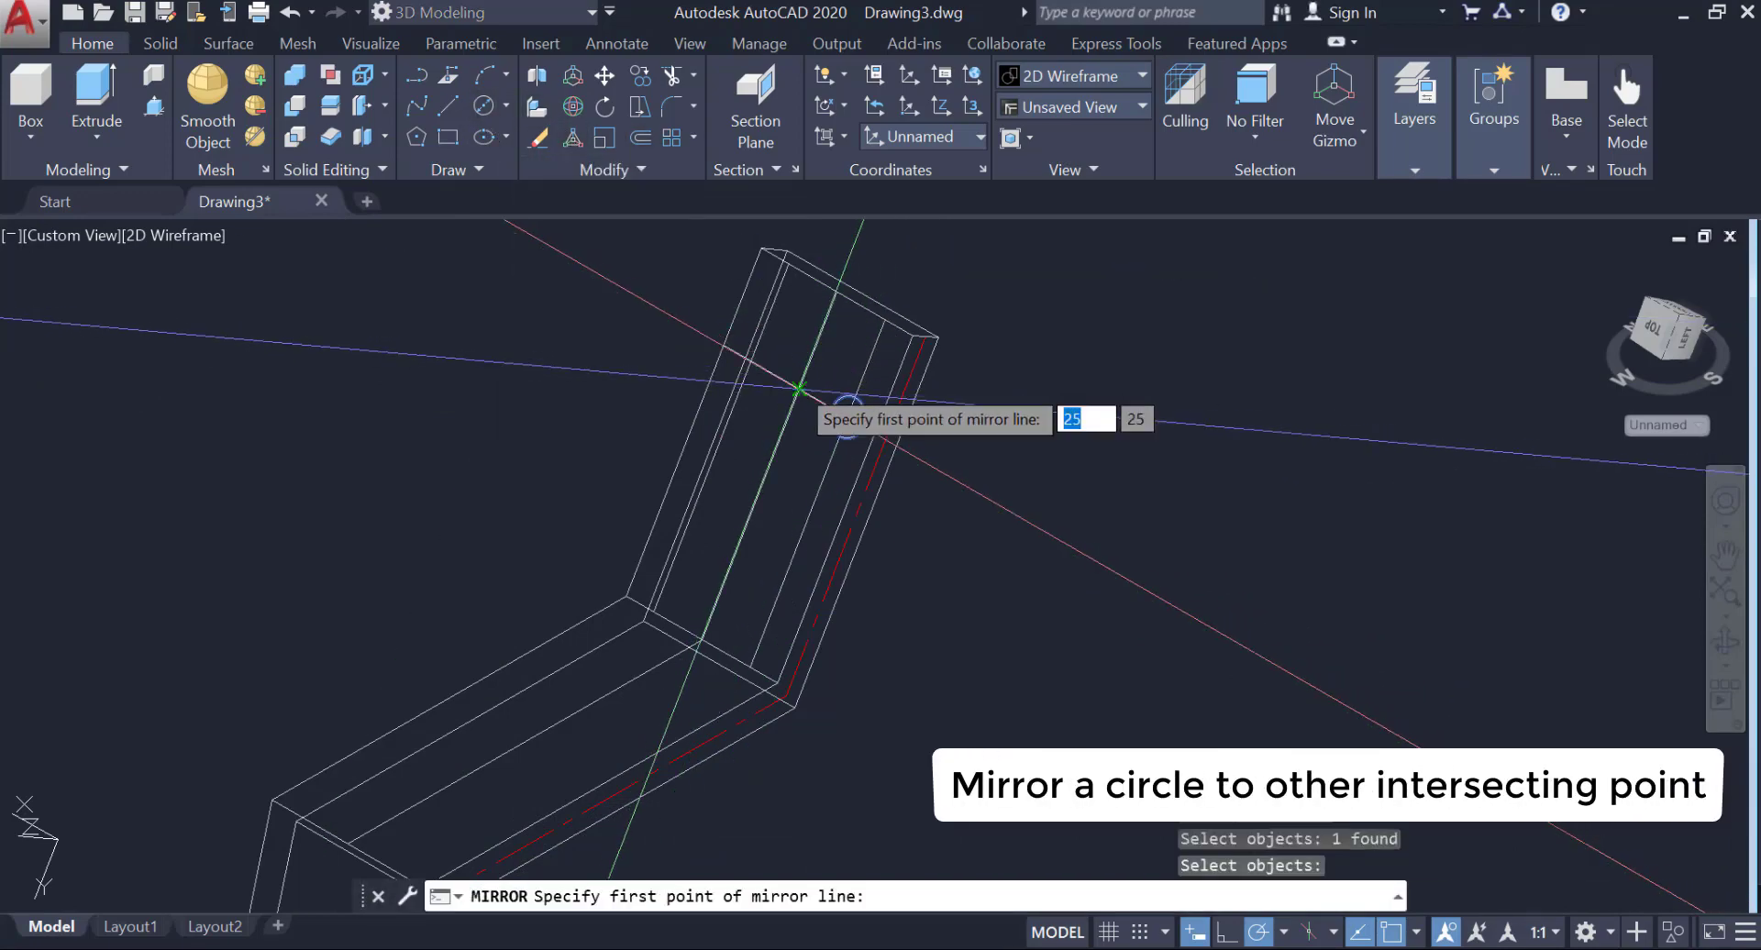
pyautogui.click(799, 389)
pyautogui.click(837, 292)
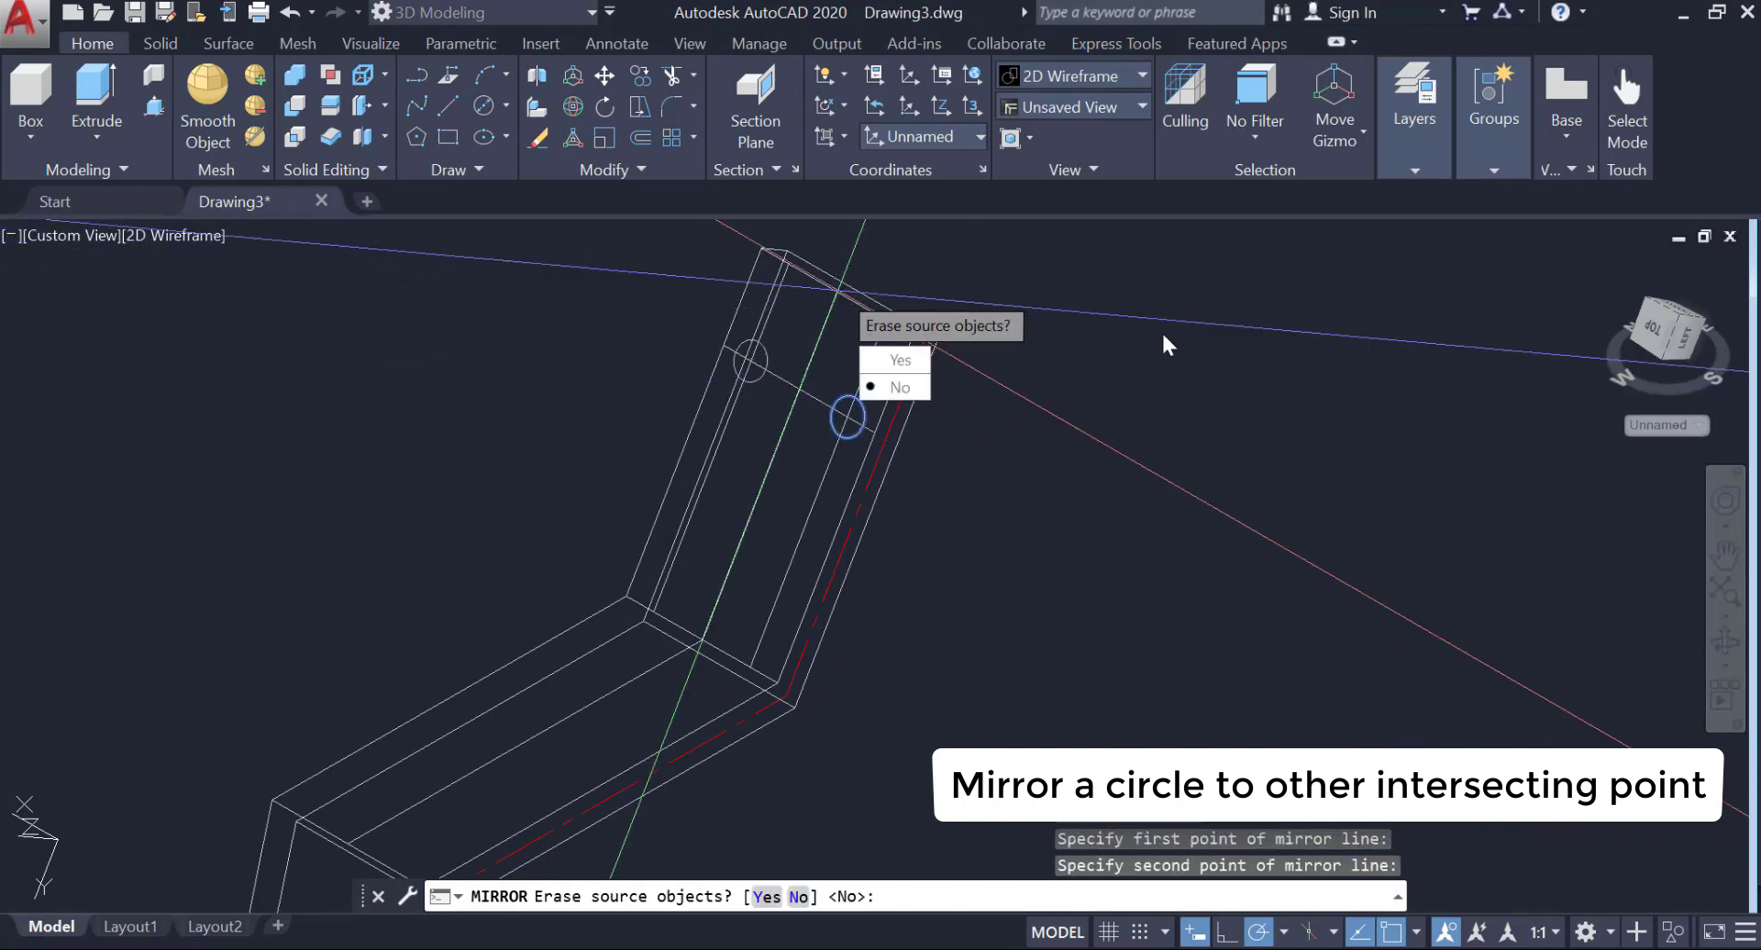
pyautogui.press('Return')
pyautogui.write('38')
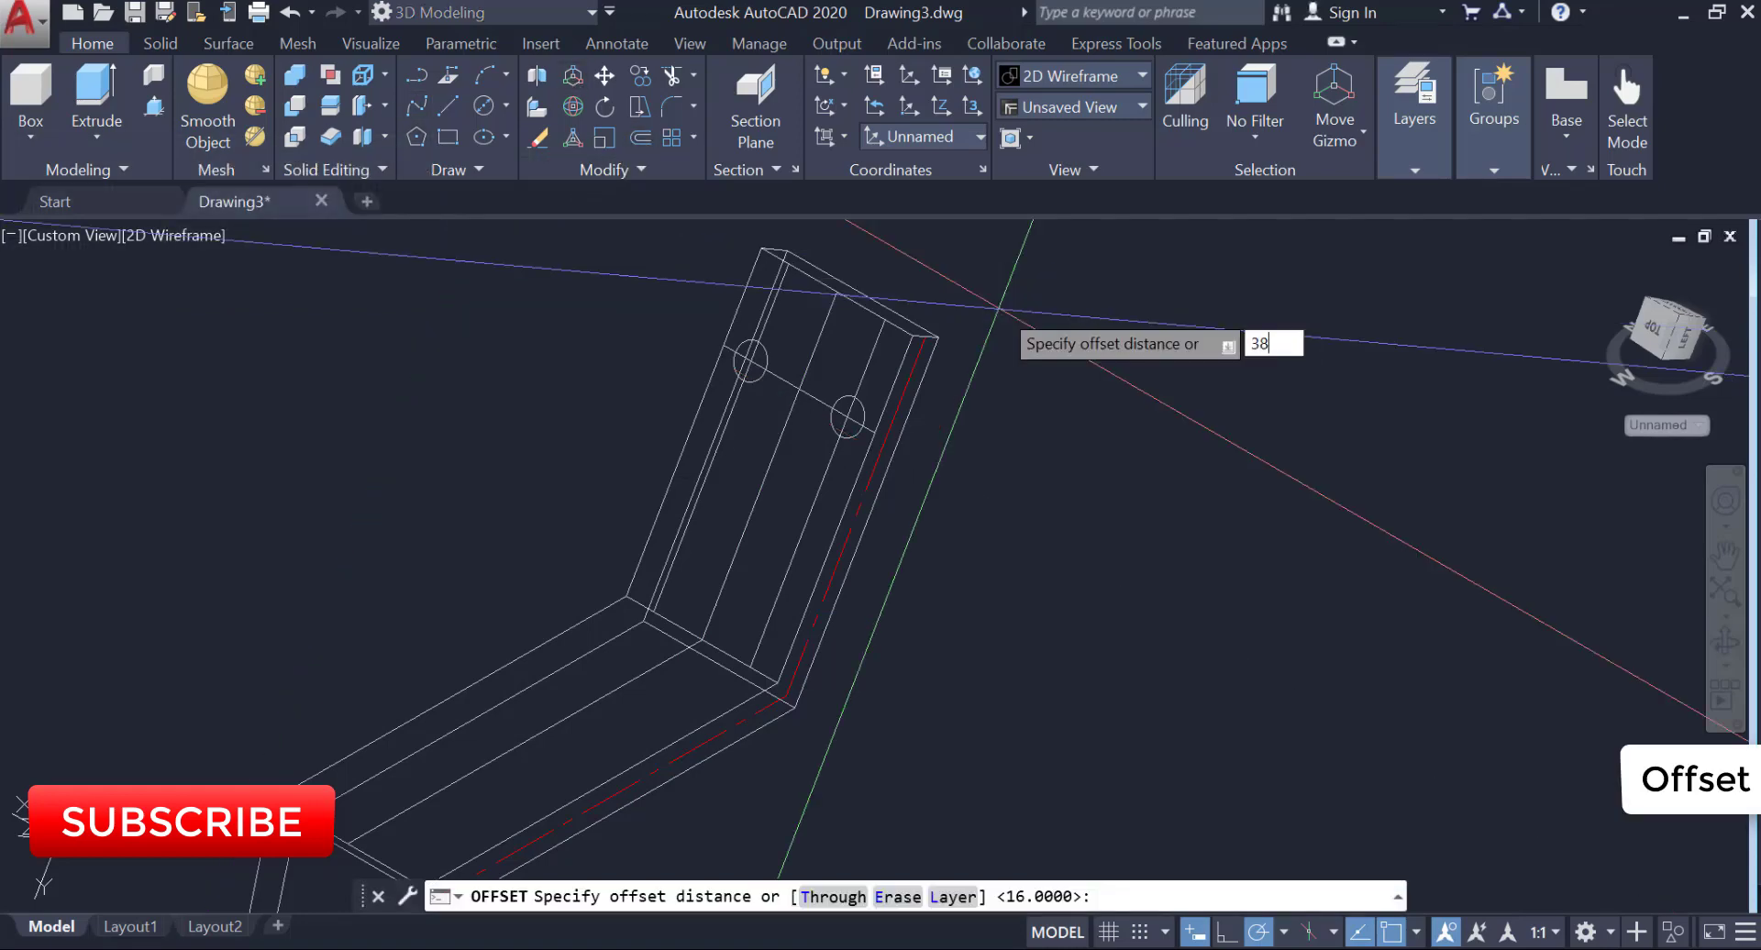
# Offset the reference line 38 down to the second hole row
pyautogui.press('Return')
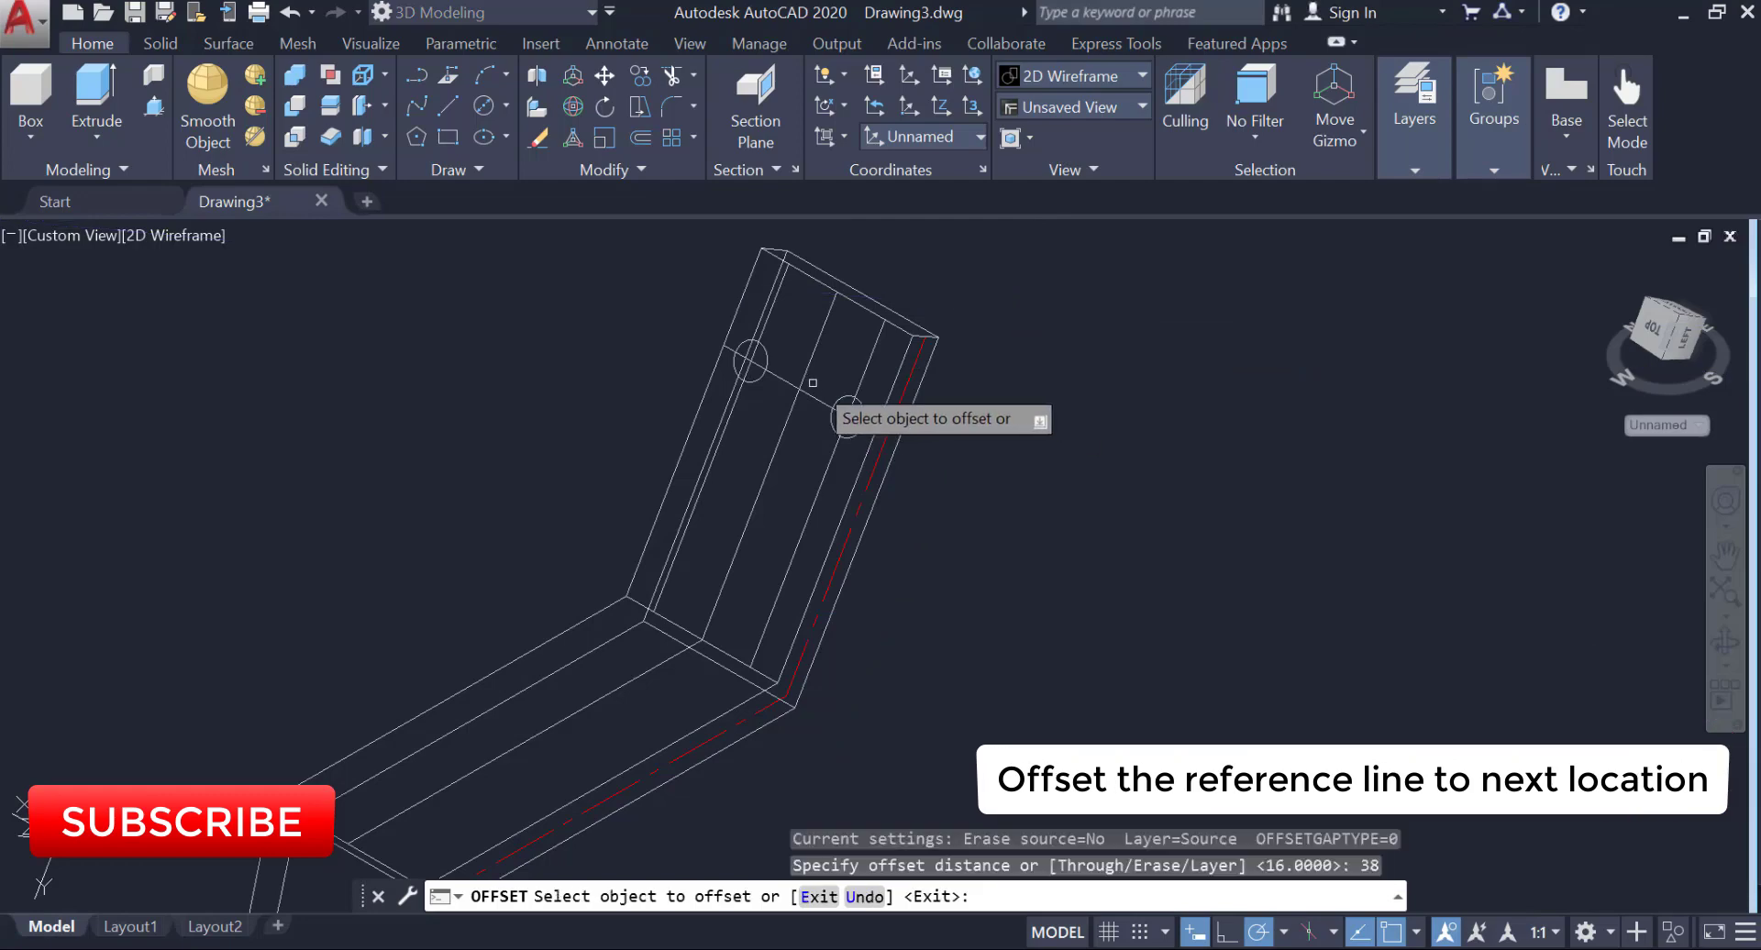
pyautogui.click(807, 392)
pyautogui.rightClick(821, 401)
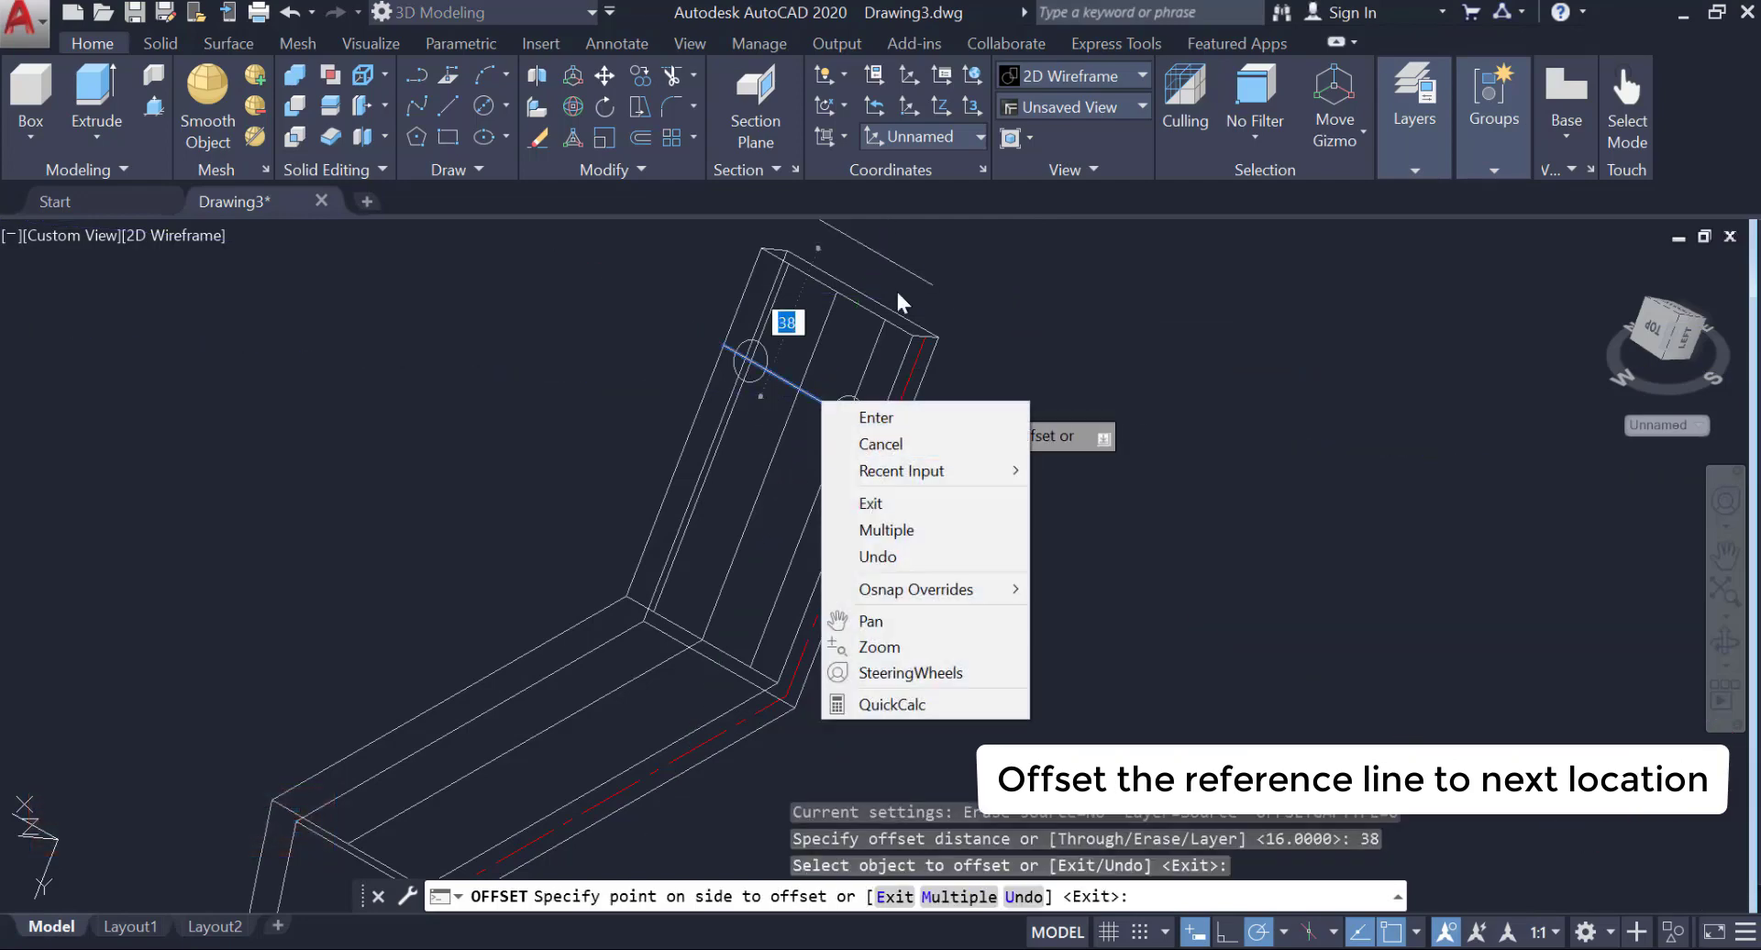
pyautogui.click(895, 288)
pyautogui.click(780, 496)
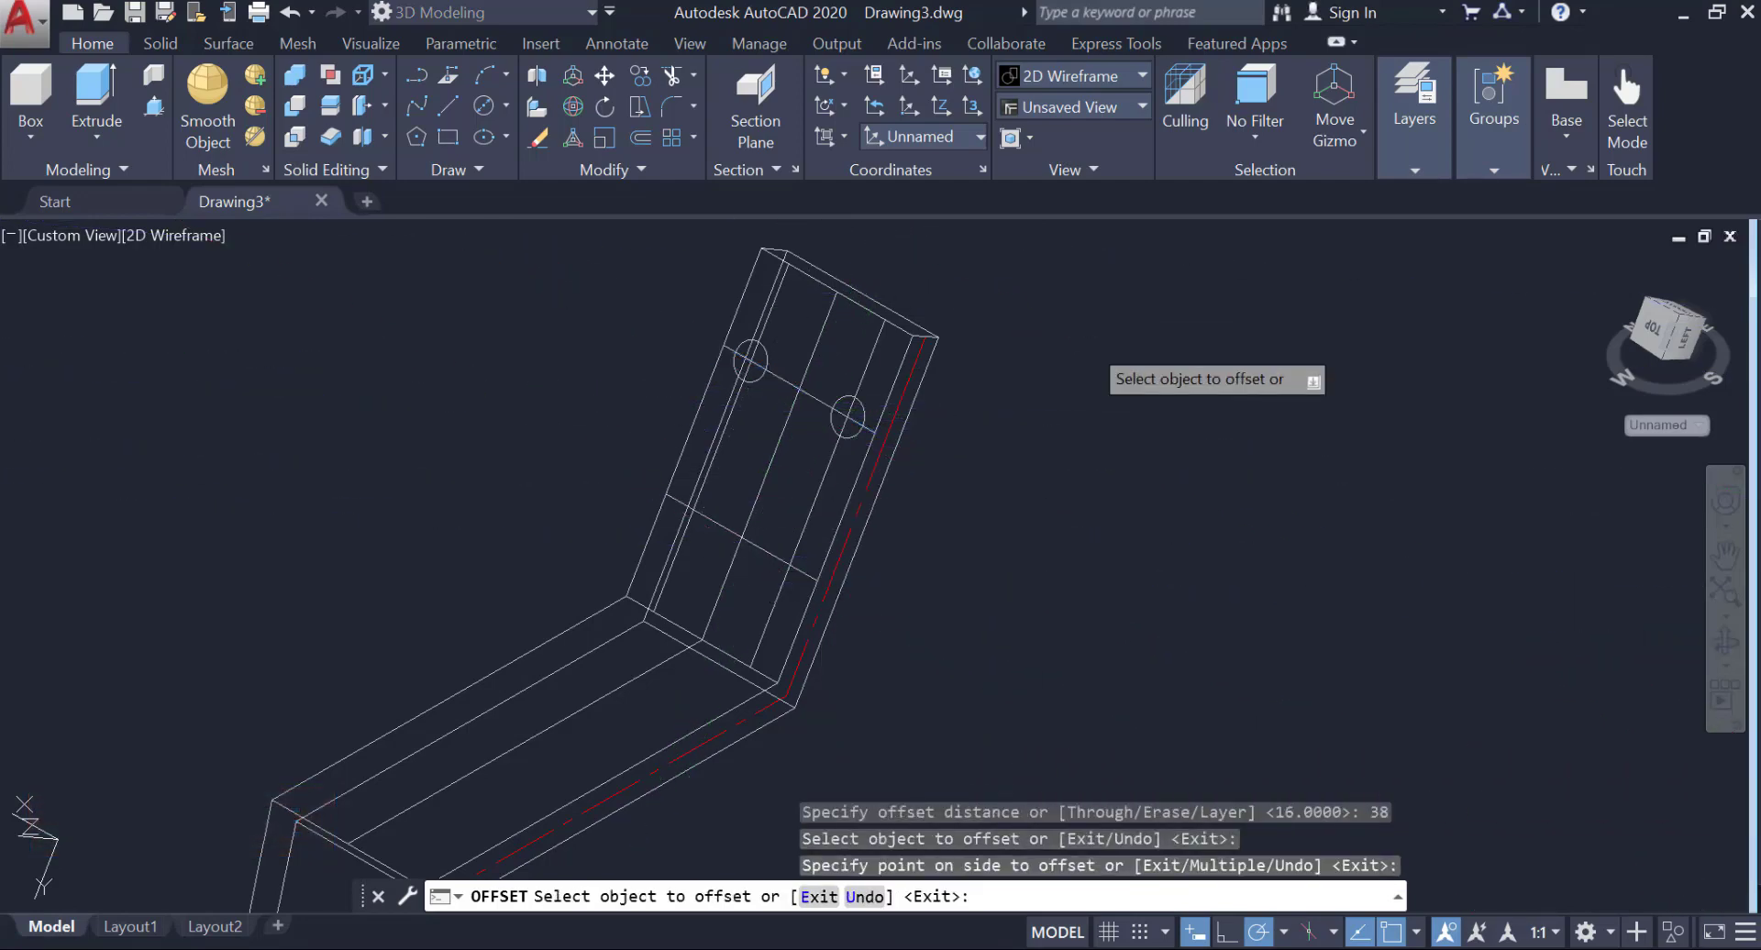
pyautogui.press('Return')
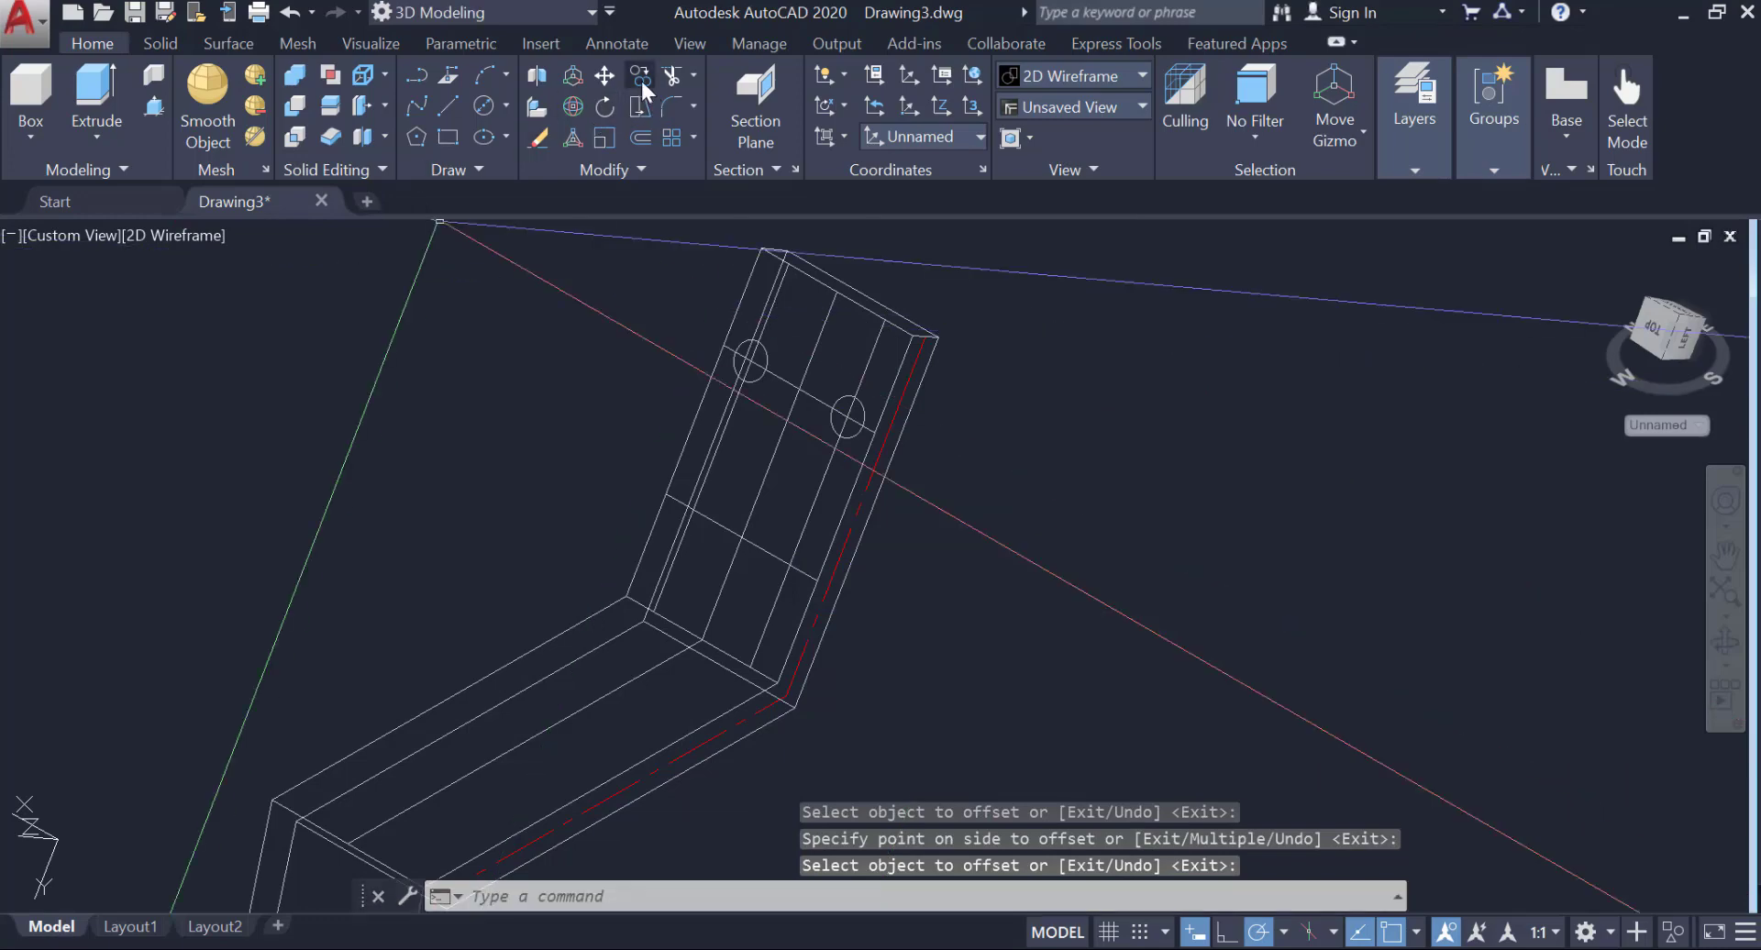
# Copy both hole circles from the first intersection onto the offset line
pyautogui.click(641, 77)
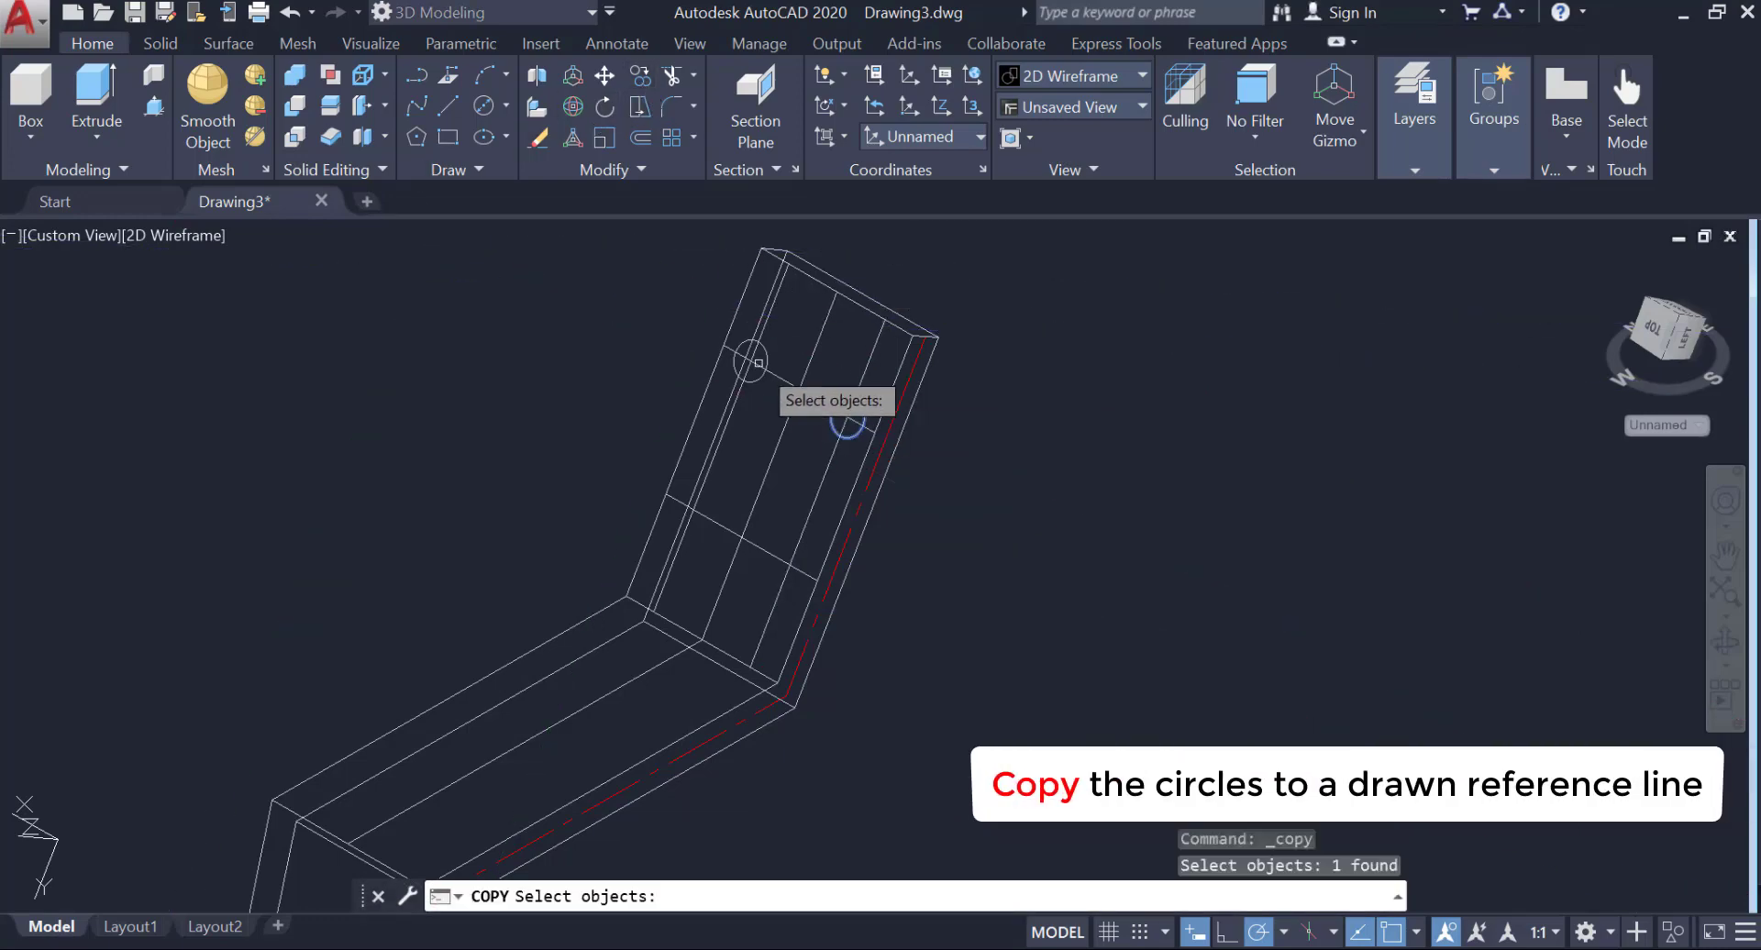
pyautogui.press('Return')
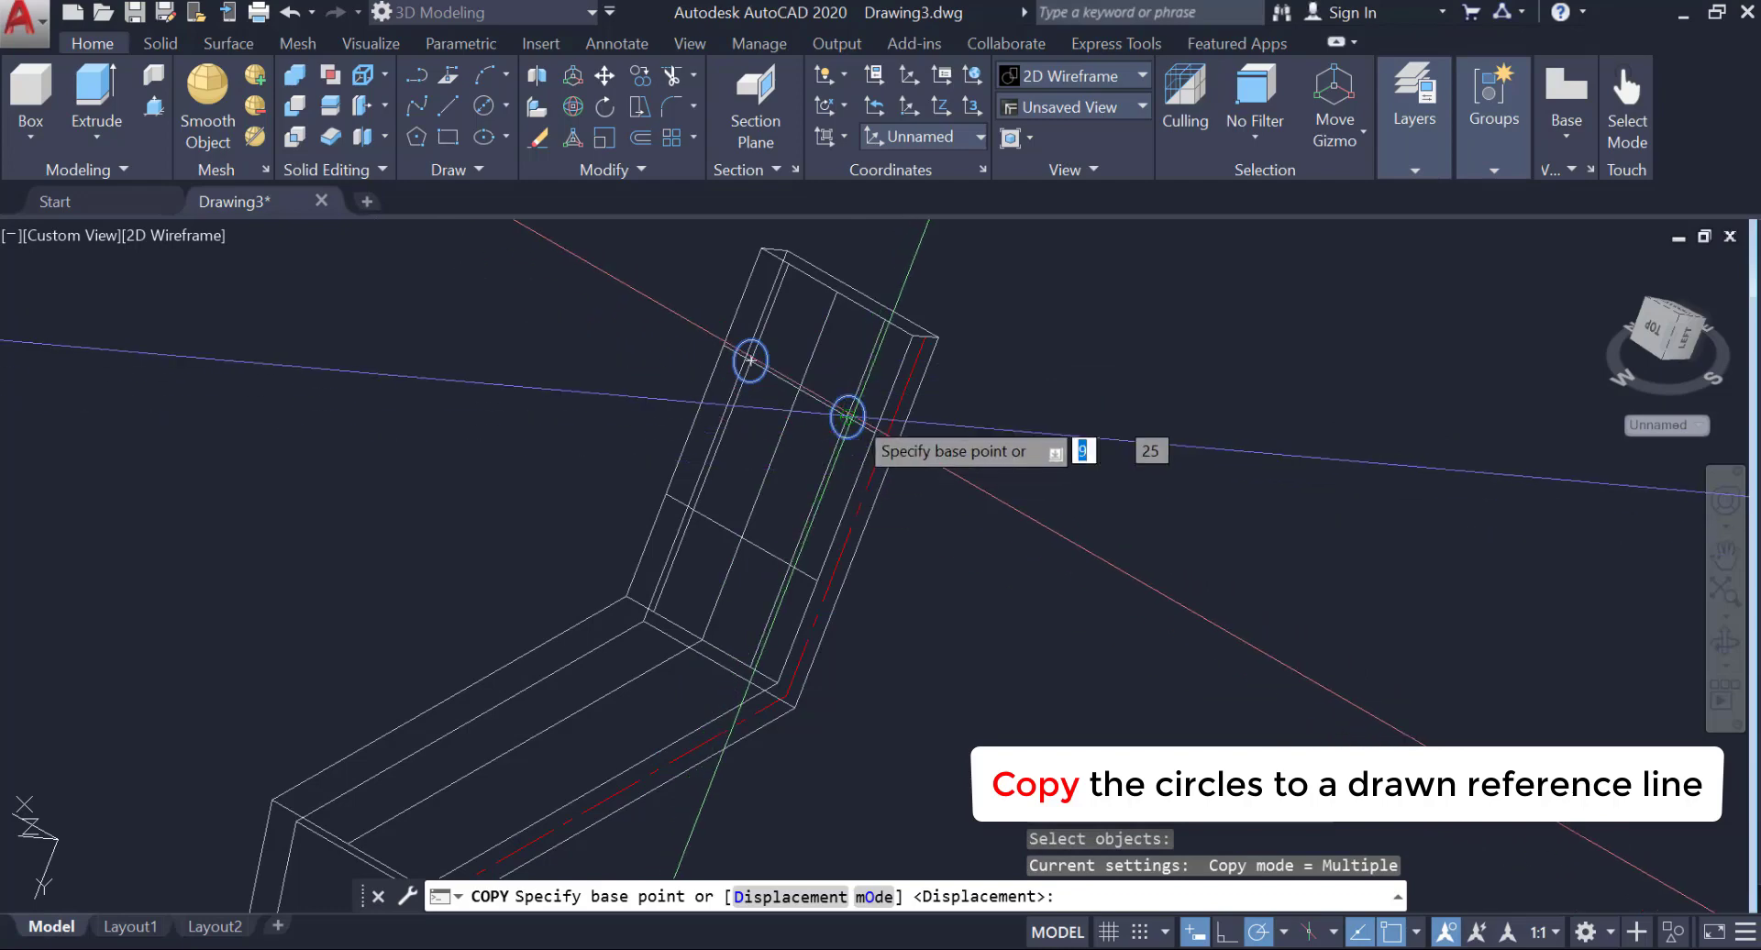
pyautogui.click(848, 417)
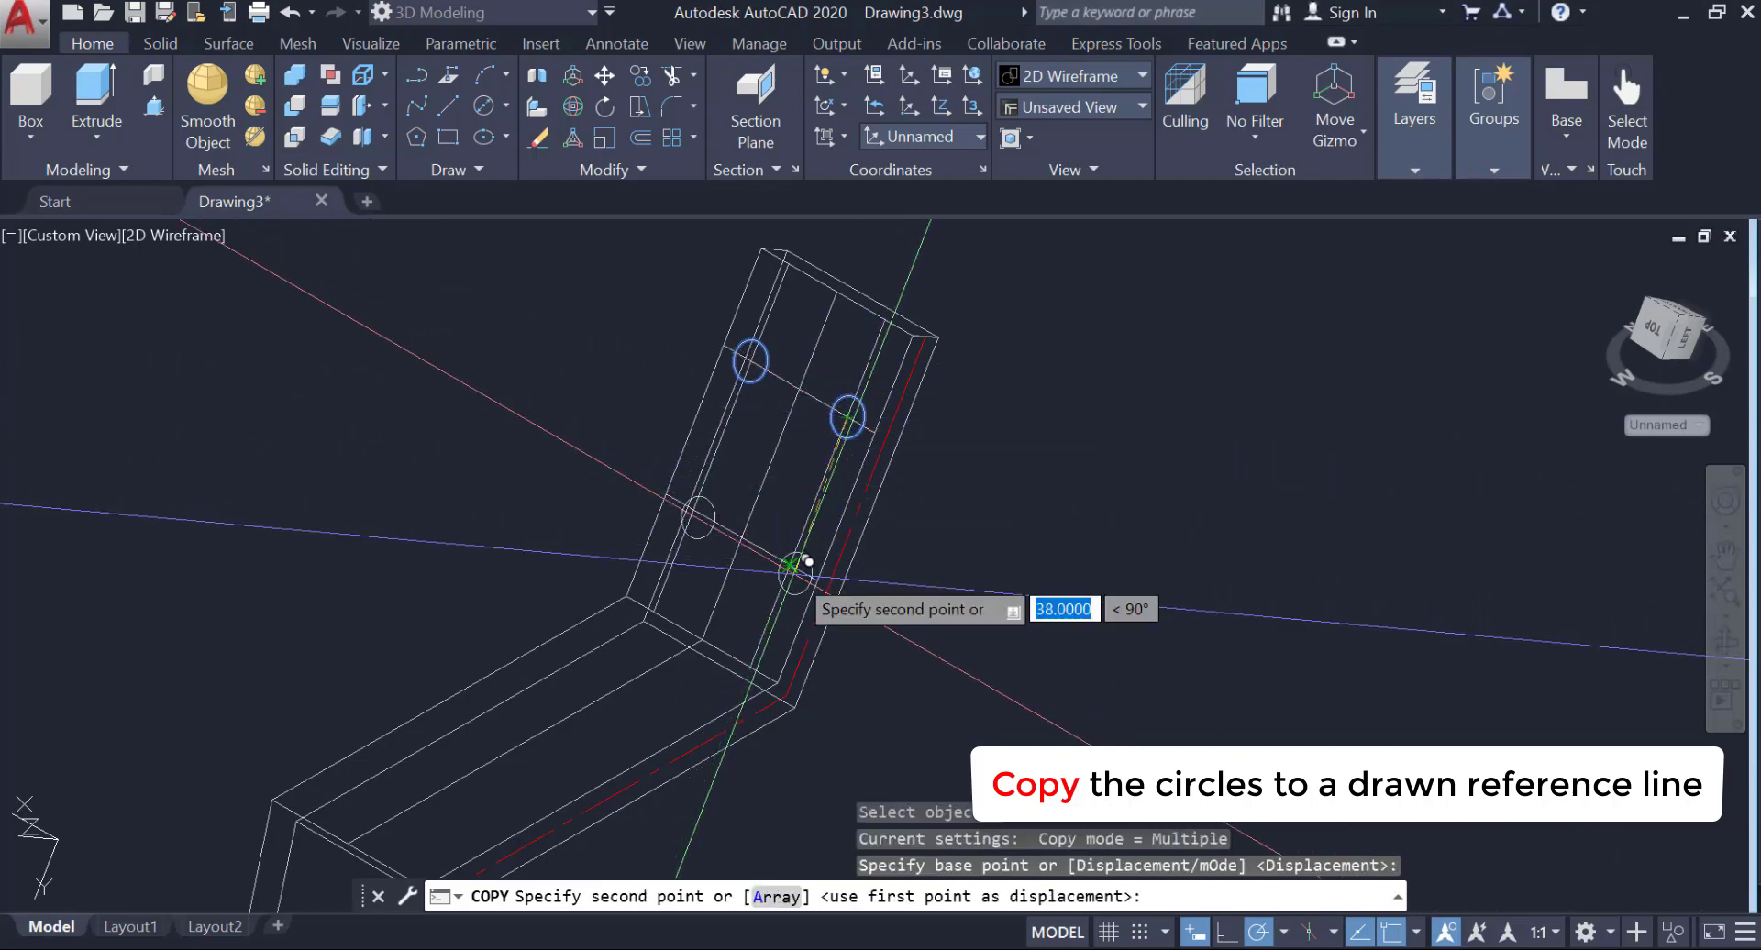
pyautogui.click(789, 564)
pyautogui.press('Return')
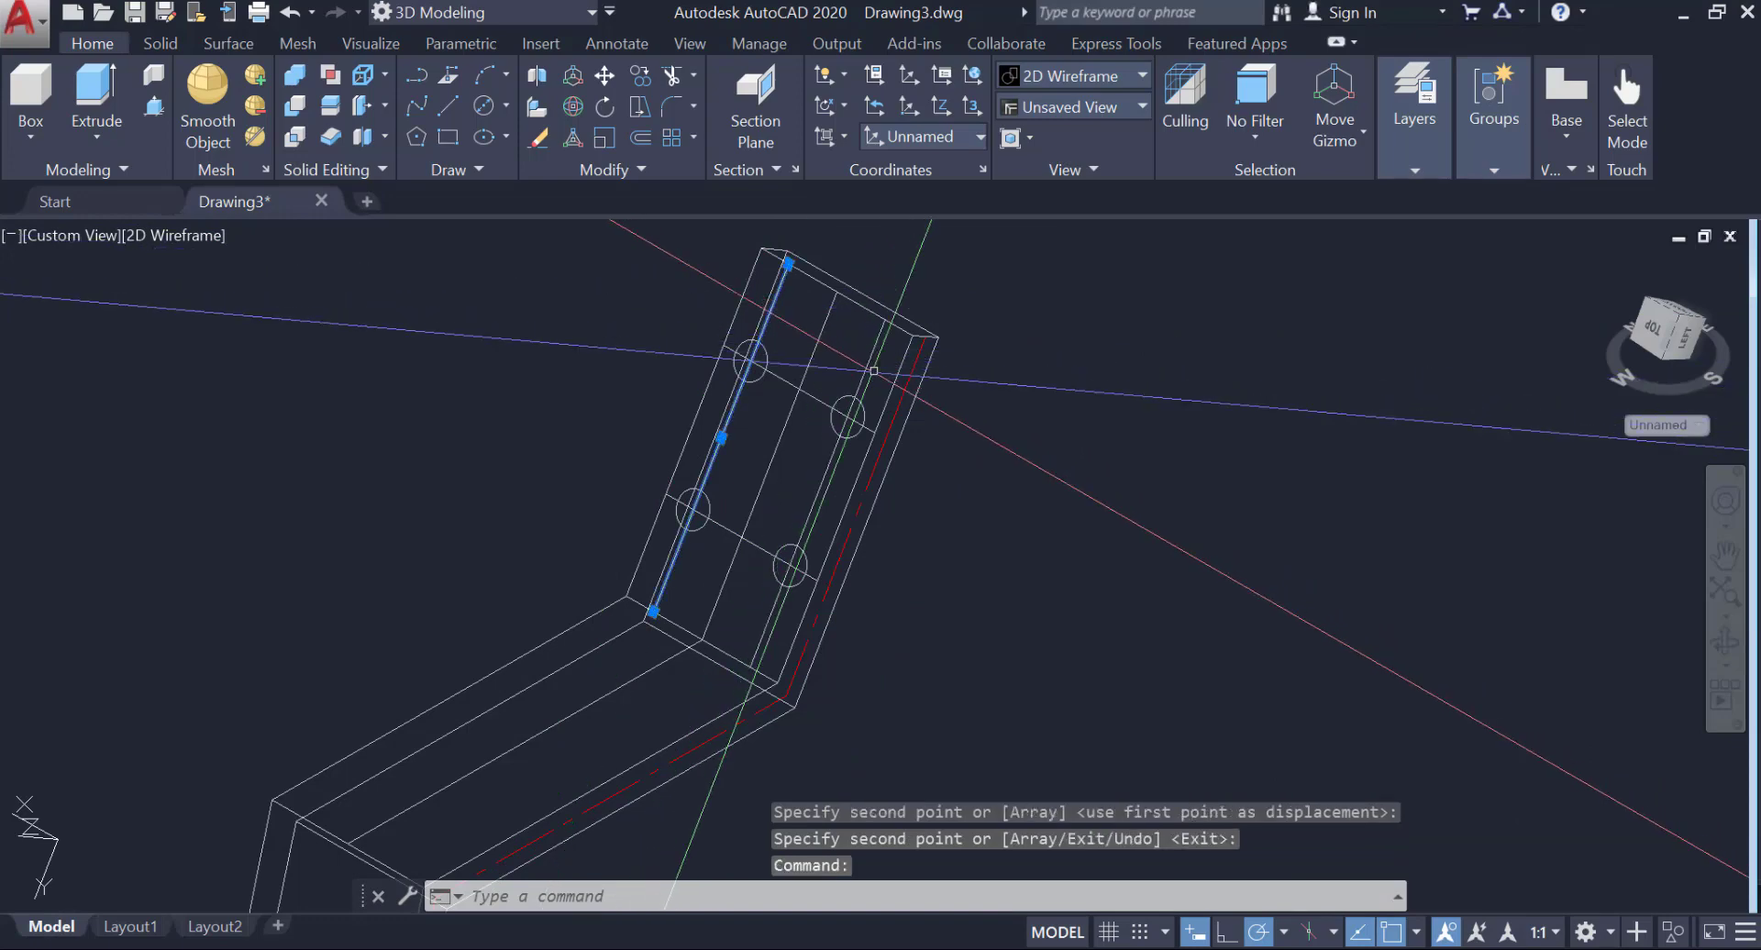
# Erase the construction lines, leaving only the four hole circles
pyautogui.click(870, 366)
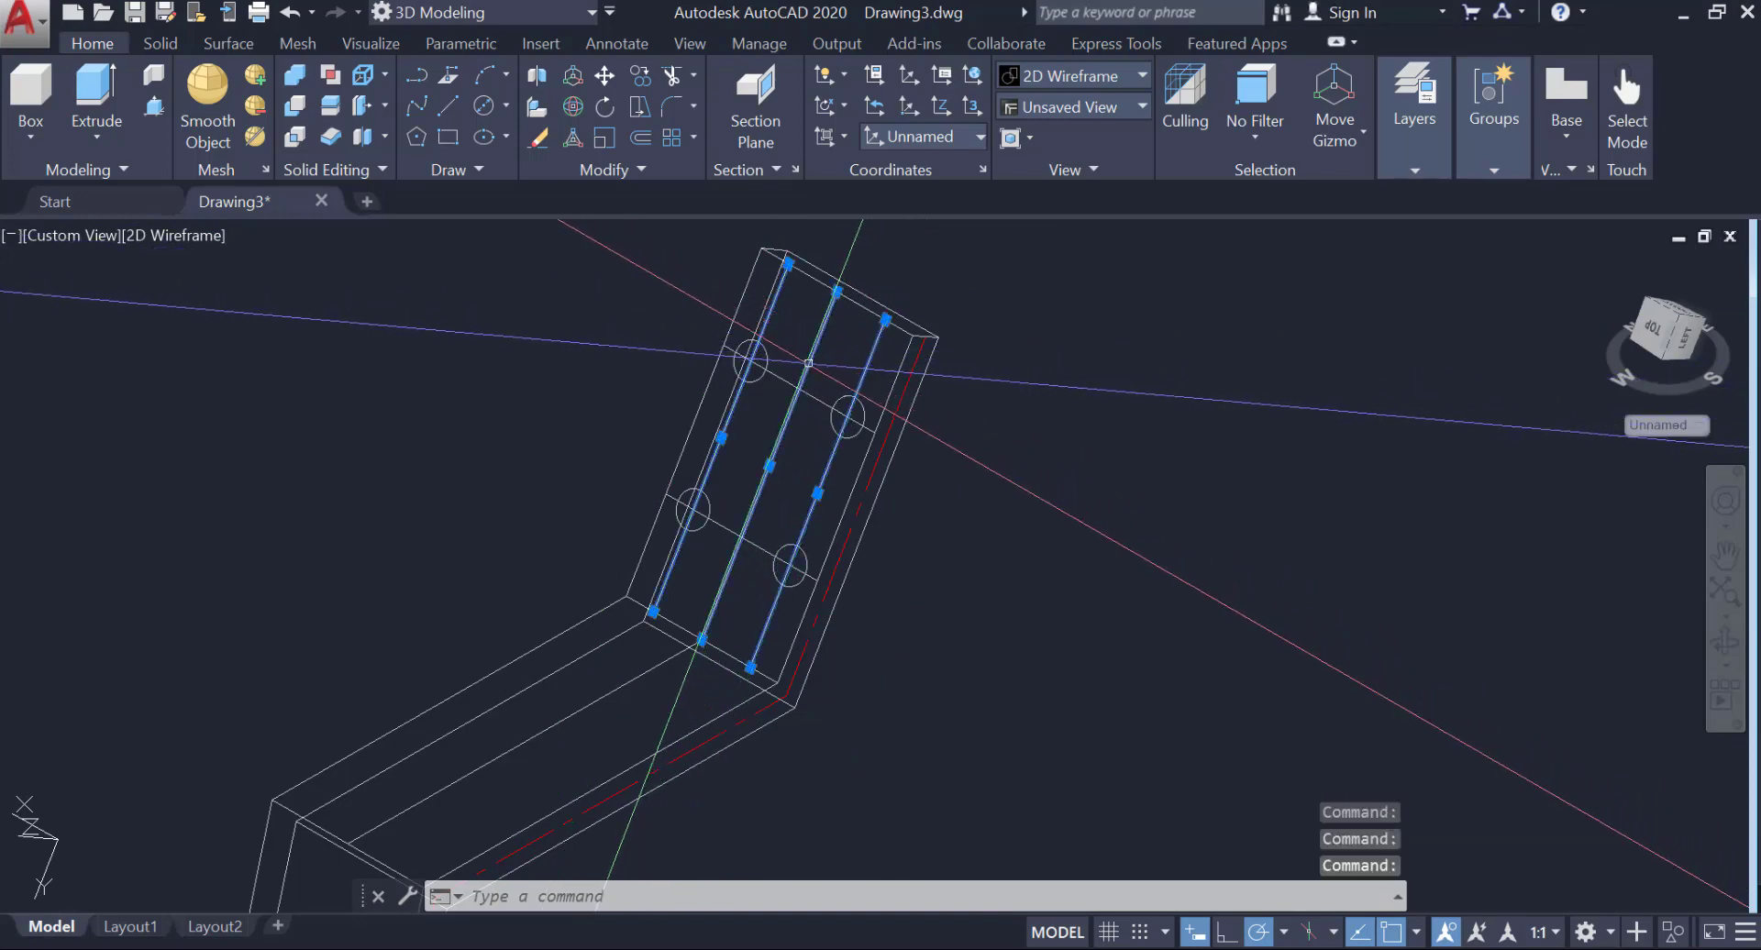
pyautogui.press('Escape')
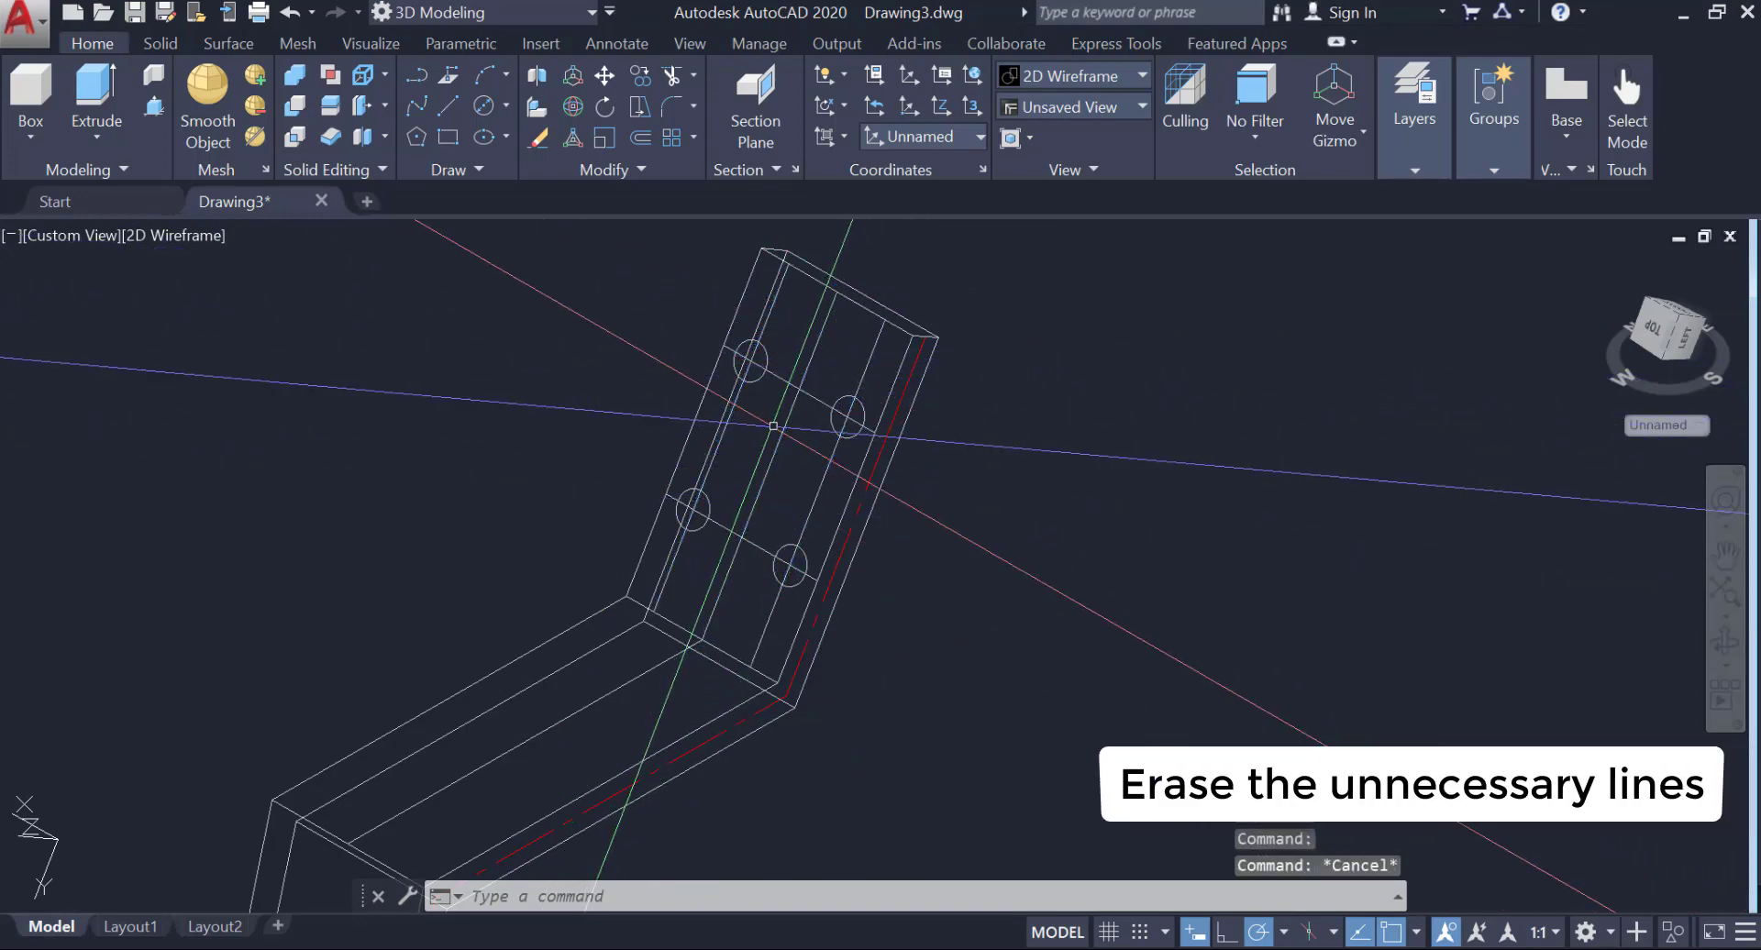
pyautogui.click(764, 327)
pyautogui.click(789, 382)
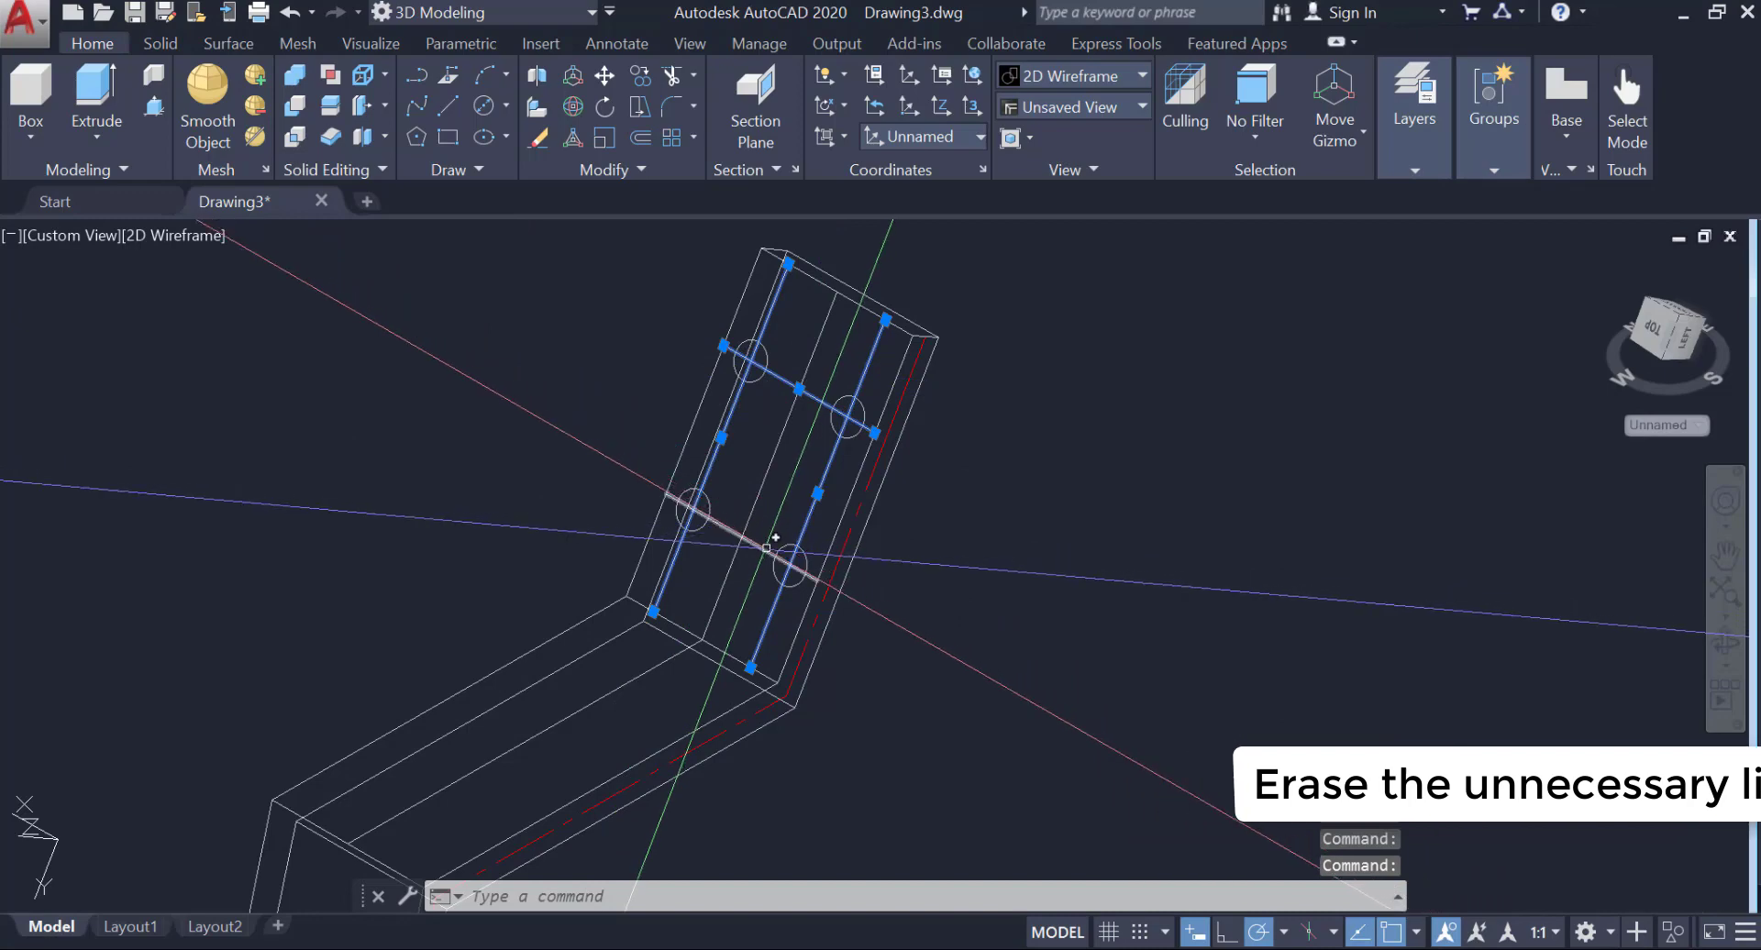
pyautogui.click(740, 536)
pyautogui.press('Delete')
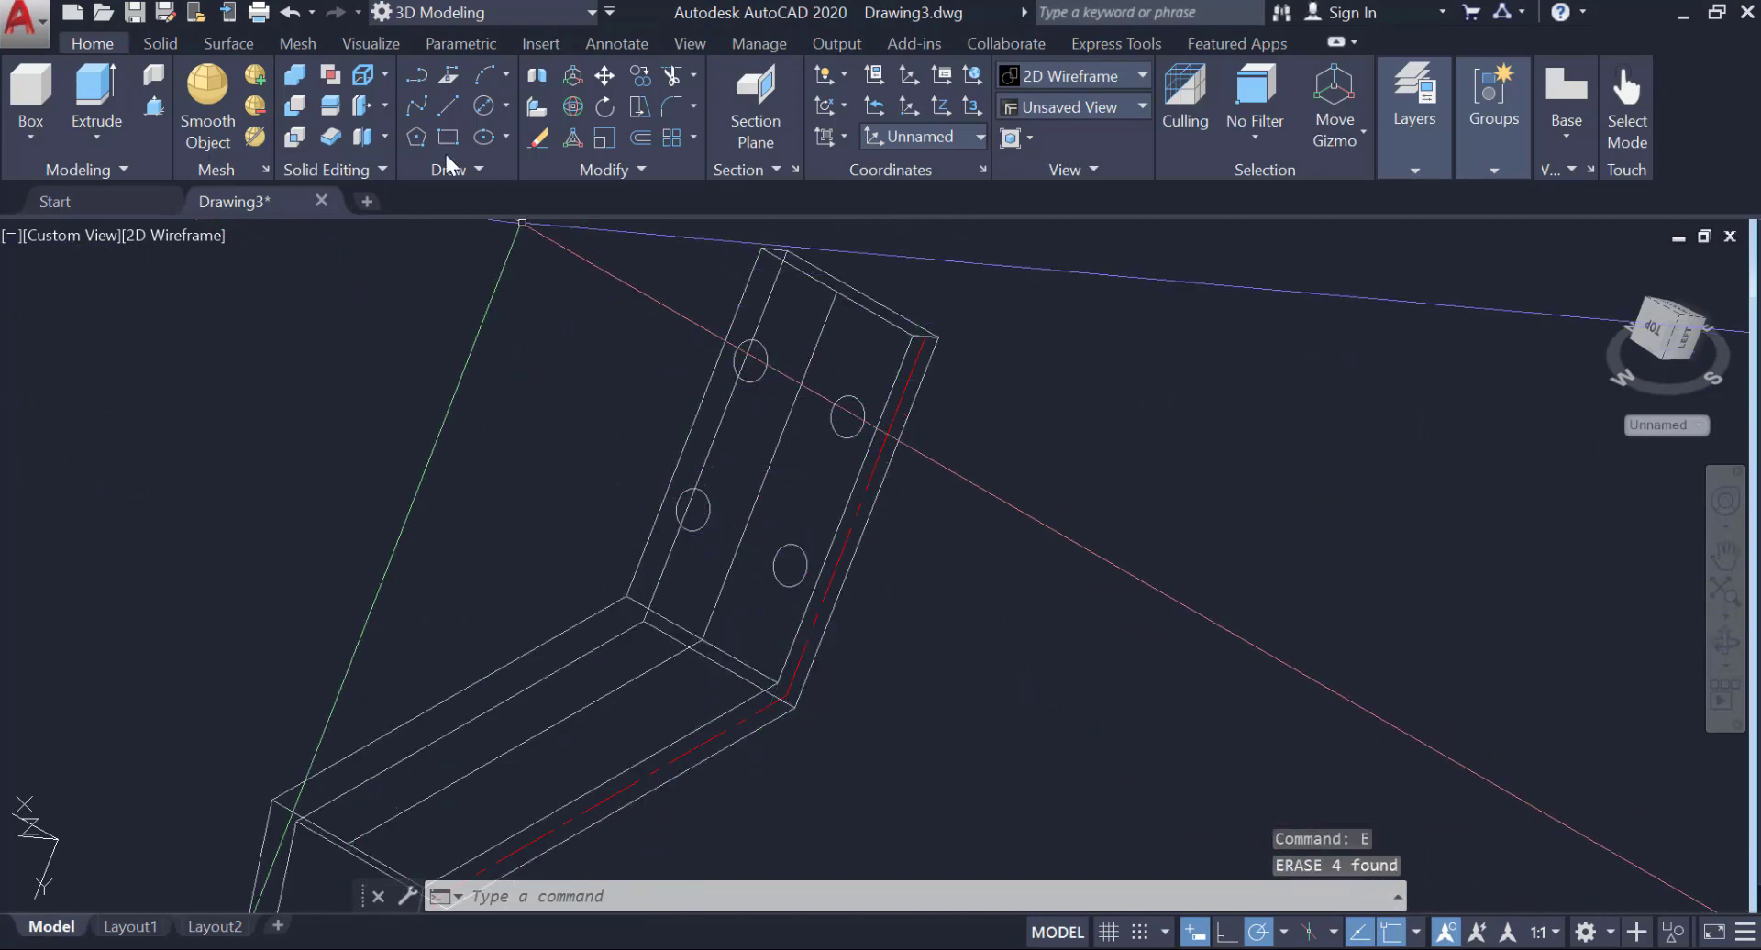
# Extrude the four hole circles into cylinders passing through the upper arm
pyautogui.click(81, 95)
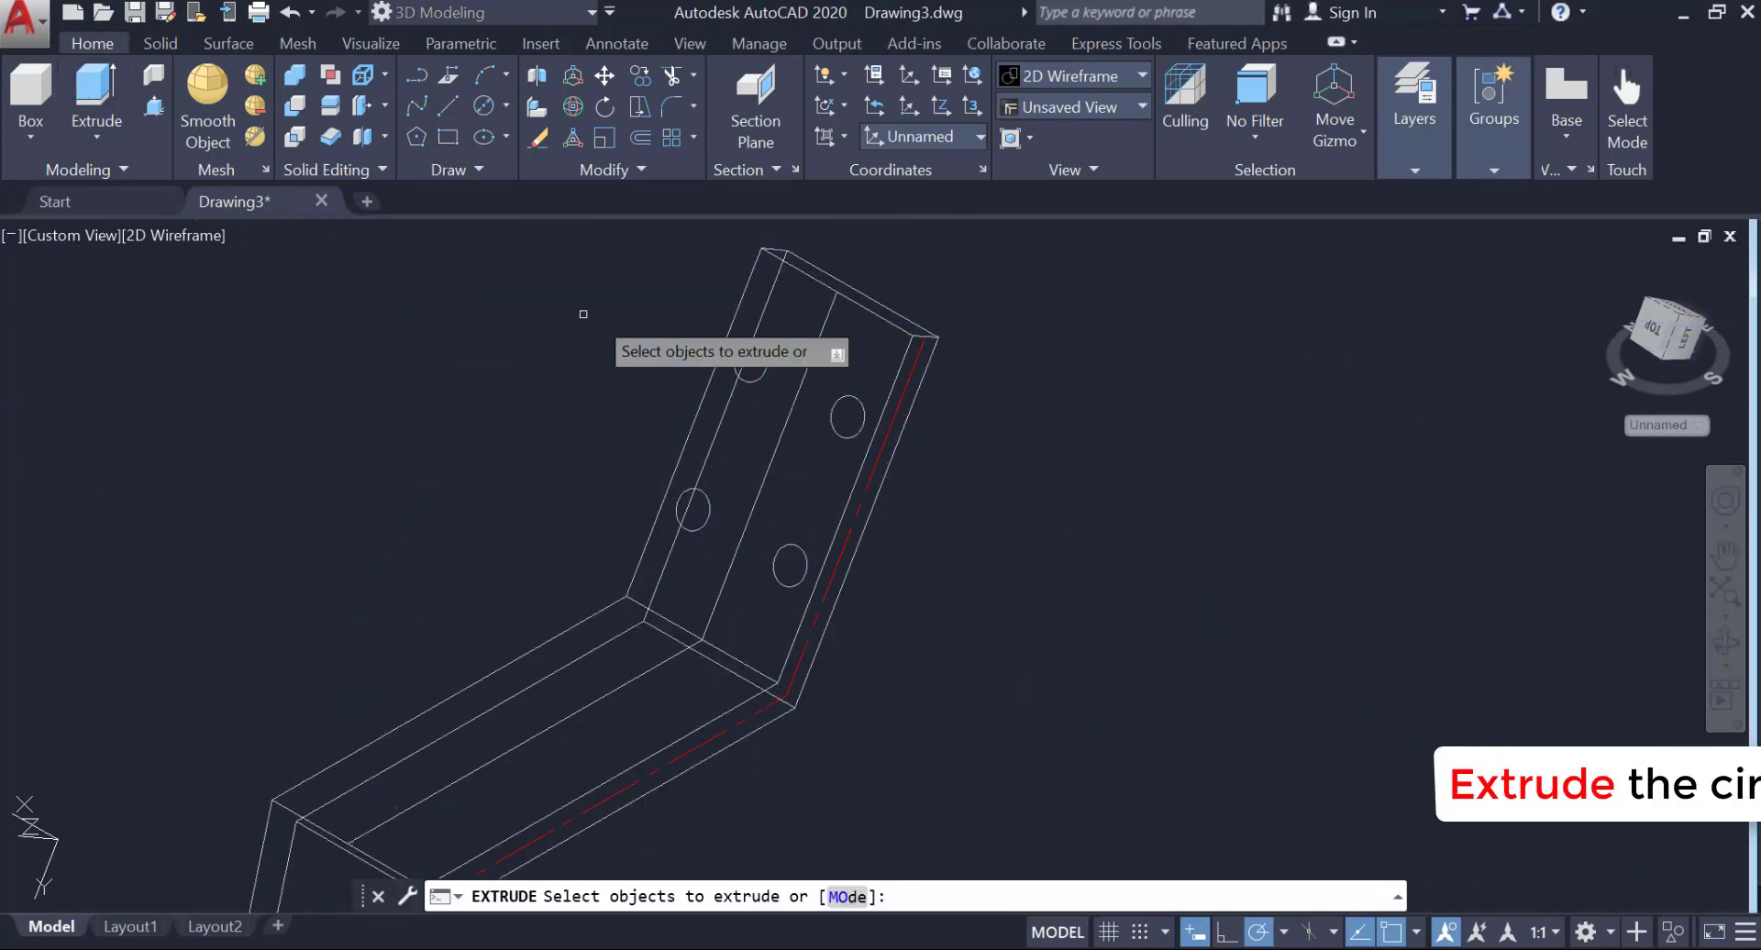
pyautogui.click(759, 375)
pyautogui.click(855, 403)
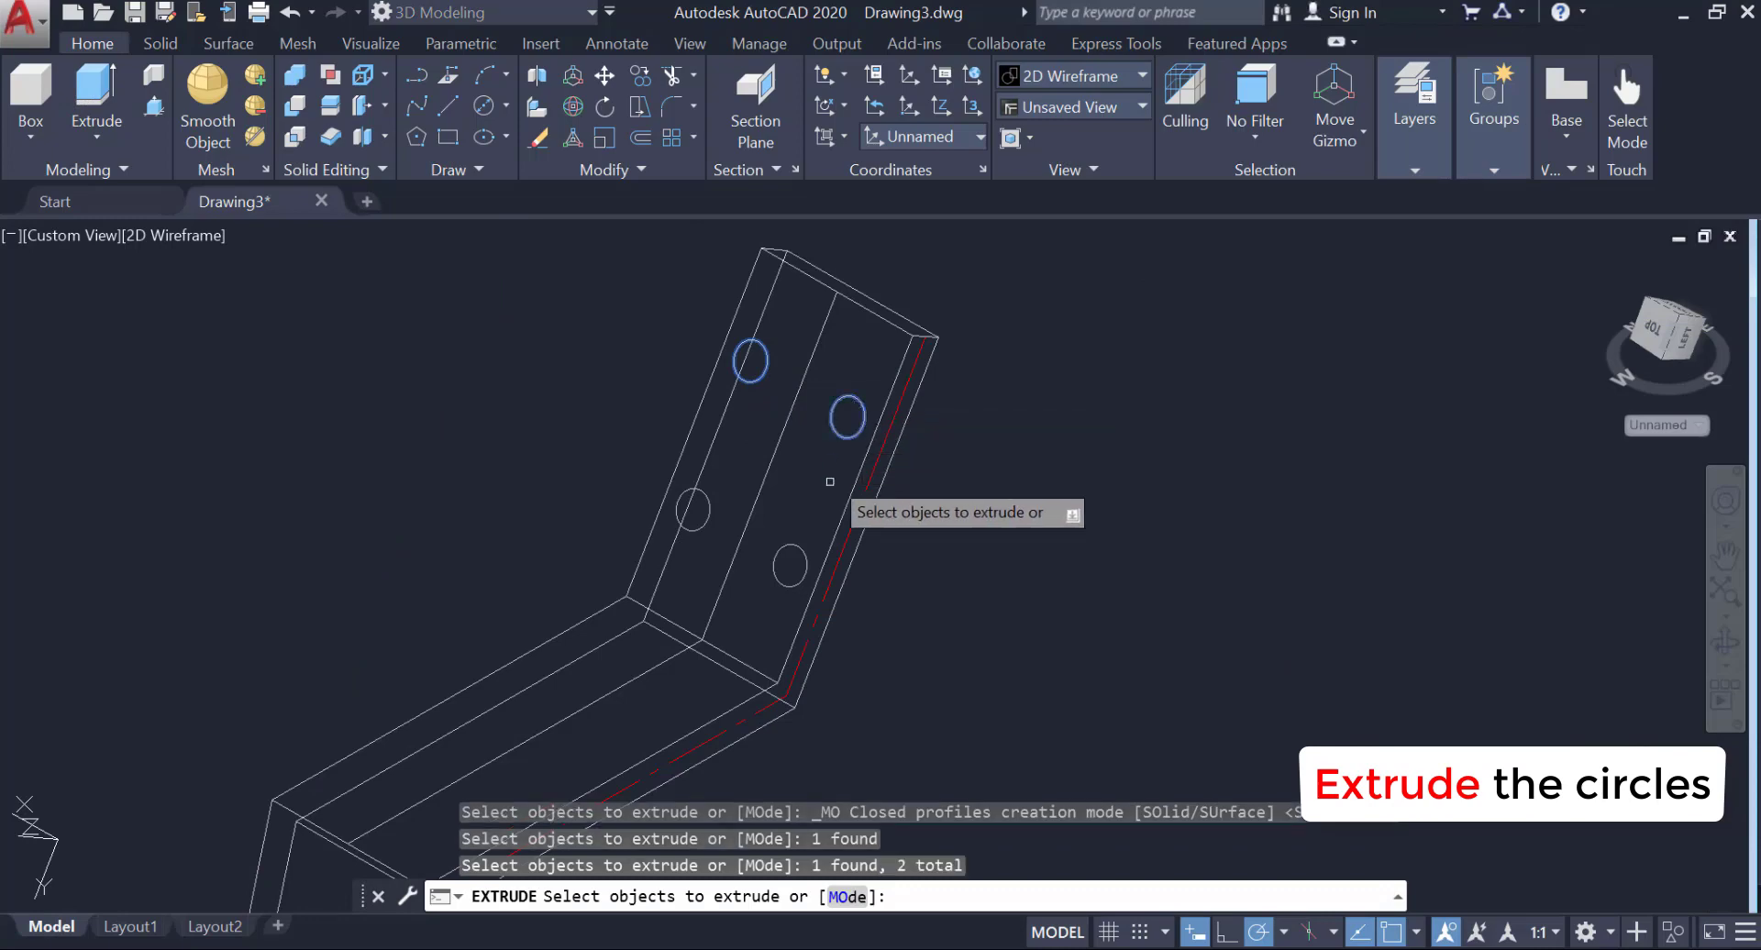
pyautogui.click(787, 545)
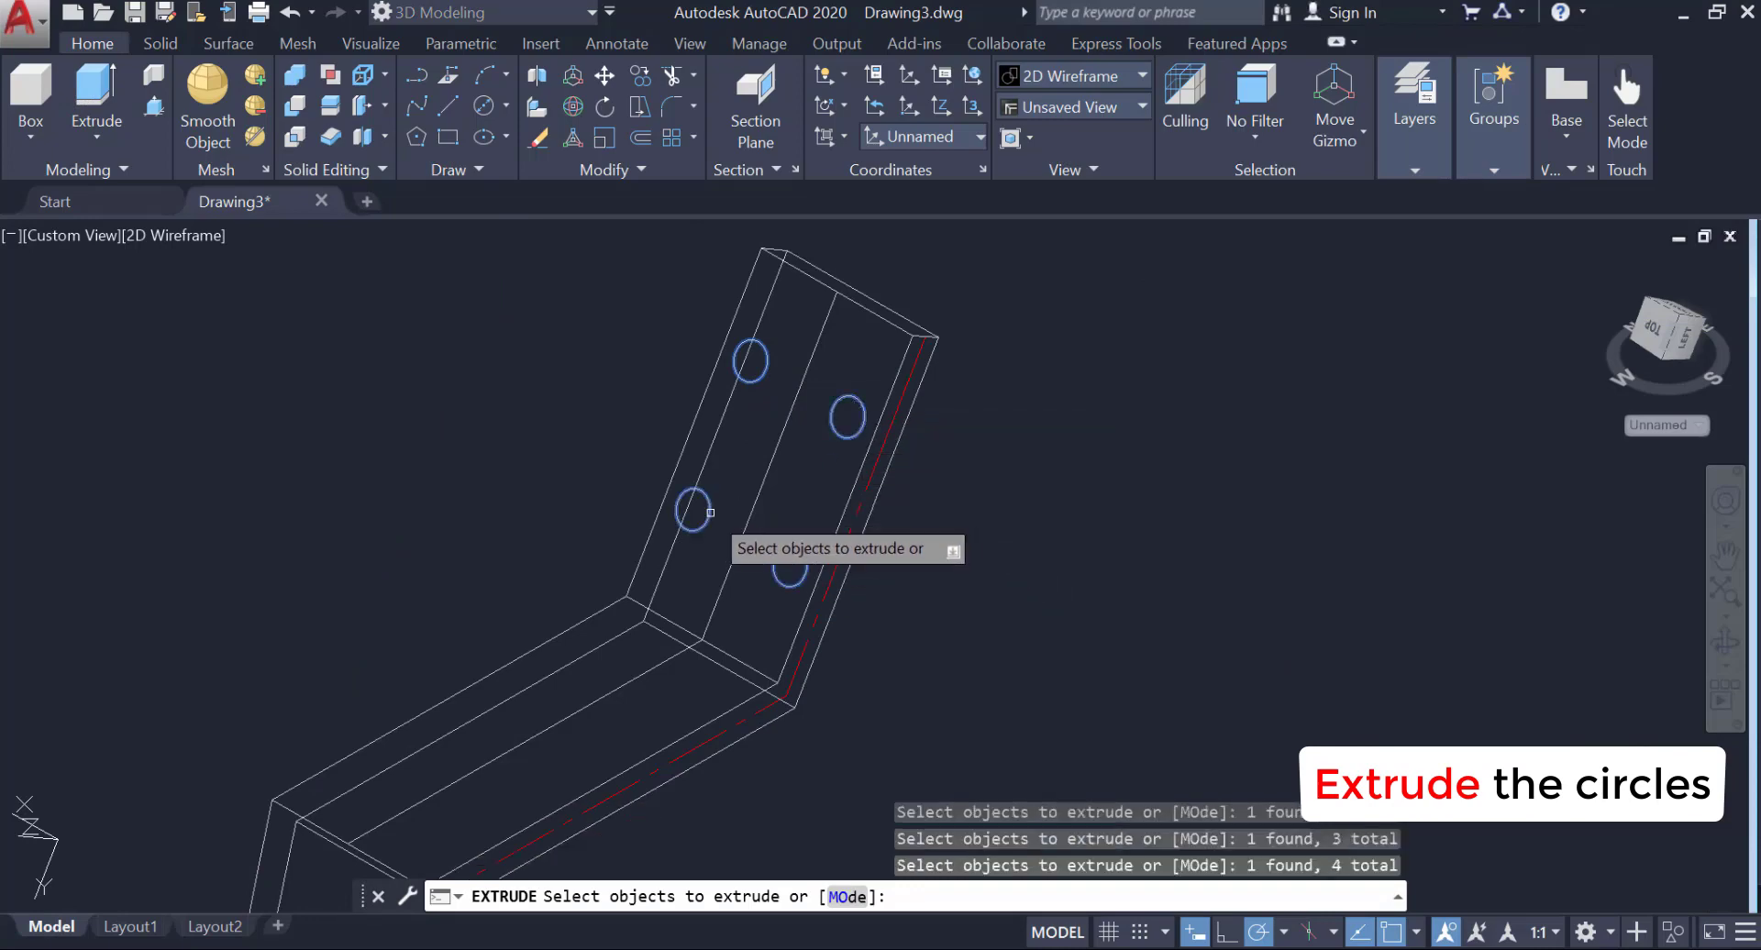
pyautogui.rightClick(711, 513)
pyautogui.click(768, 527)
pyautogui.click(1033, 529)
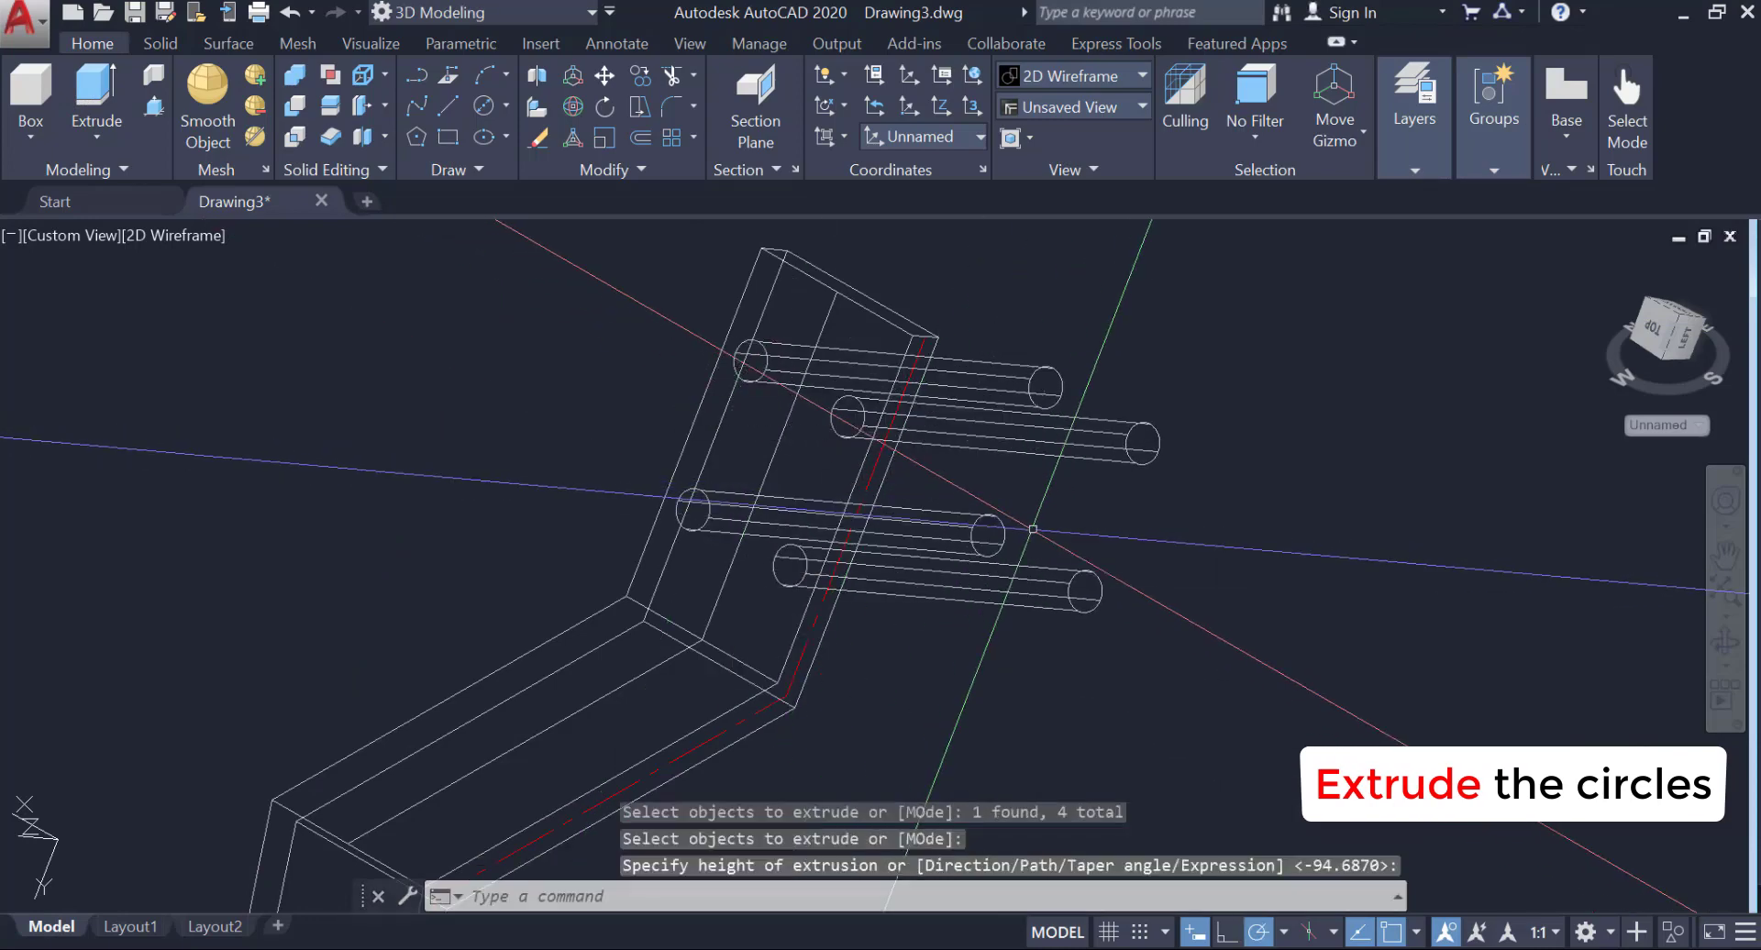
# Orbit to check the cylinders from the side, then return to the Home view
pyautogui.click(1725, 638)
pyautogui.moveTo(1180, 539)
pyautogui.mouseDown()
pyautogui.moveTo(1060, 434)
pyautogui.moveTo(1212, 393)
pyautogui.mouseUp()
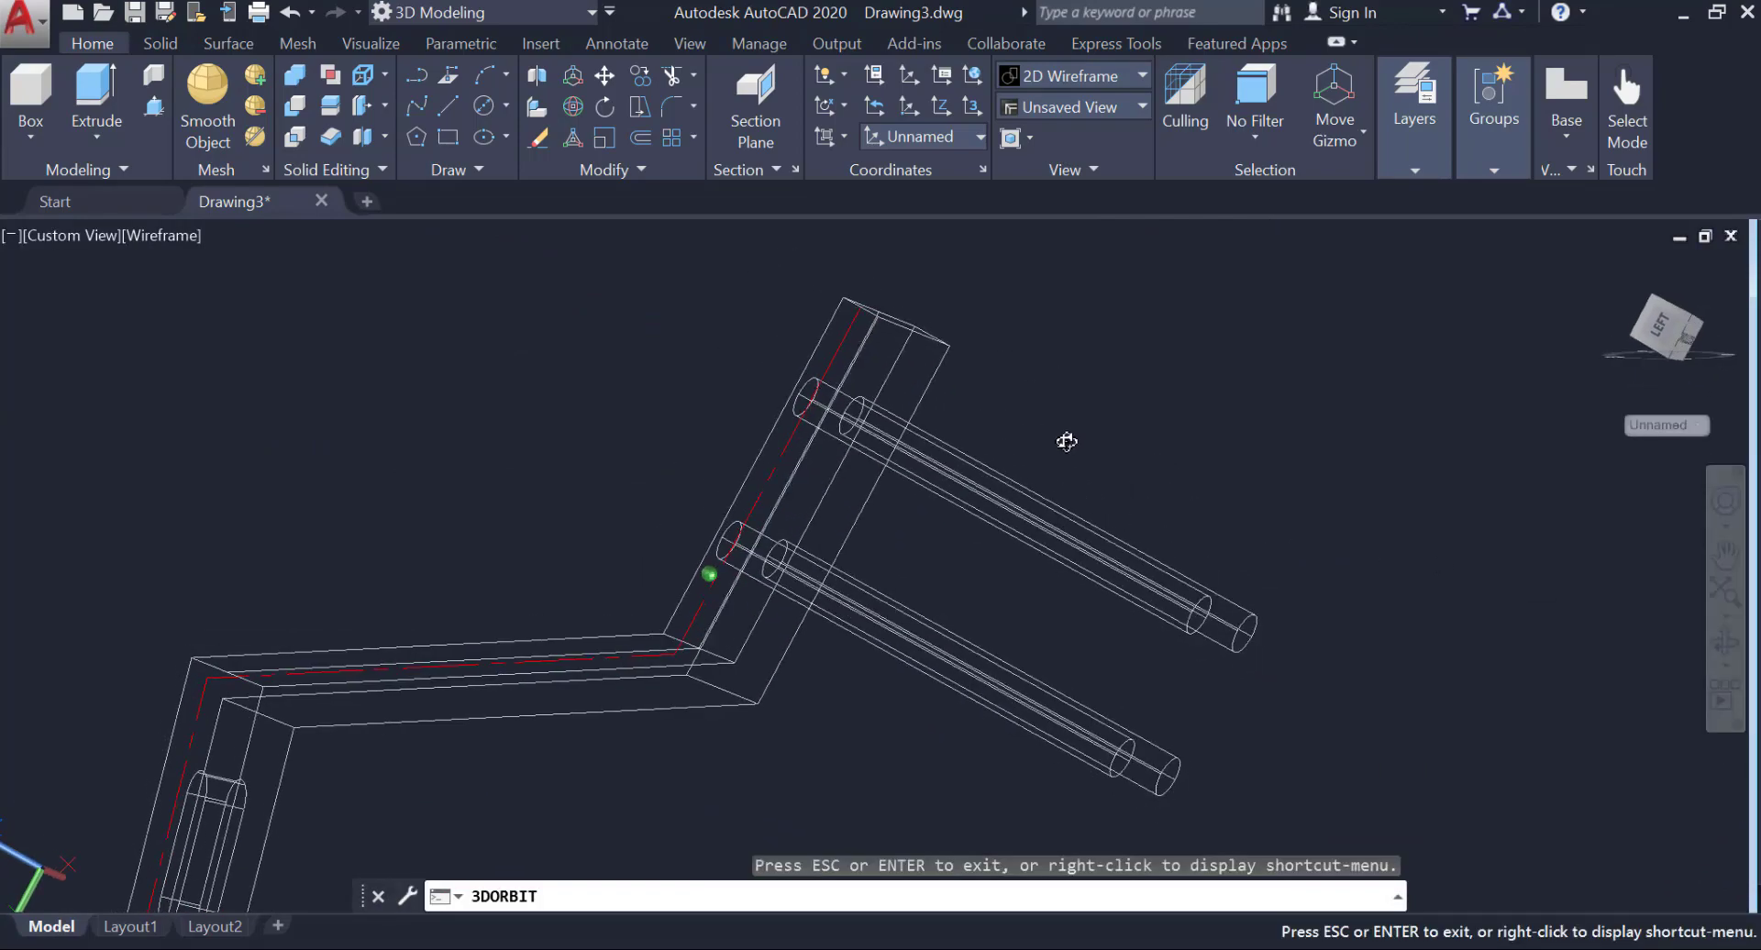
pyautogui.rightClick(1212, 393)
pyautogui.click(1236, 408)
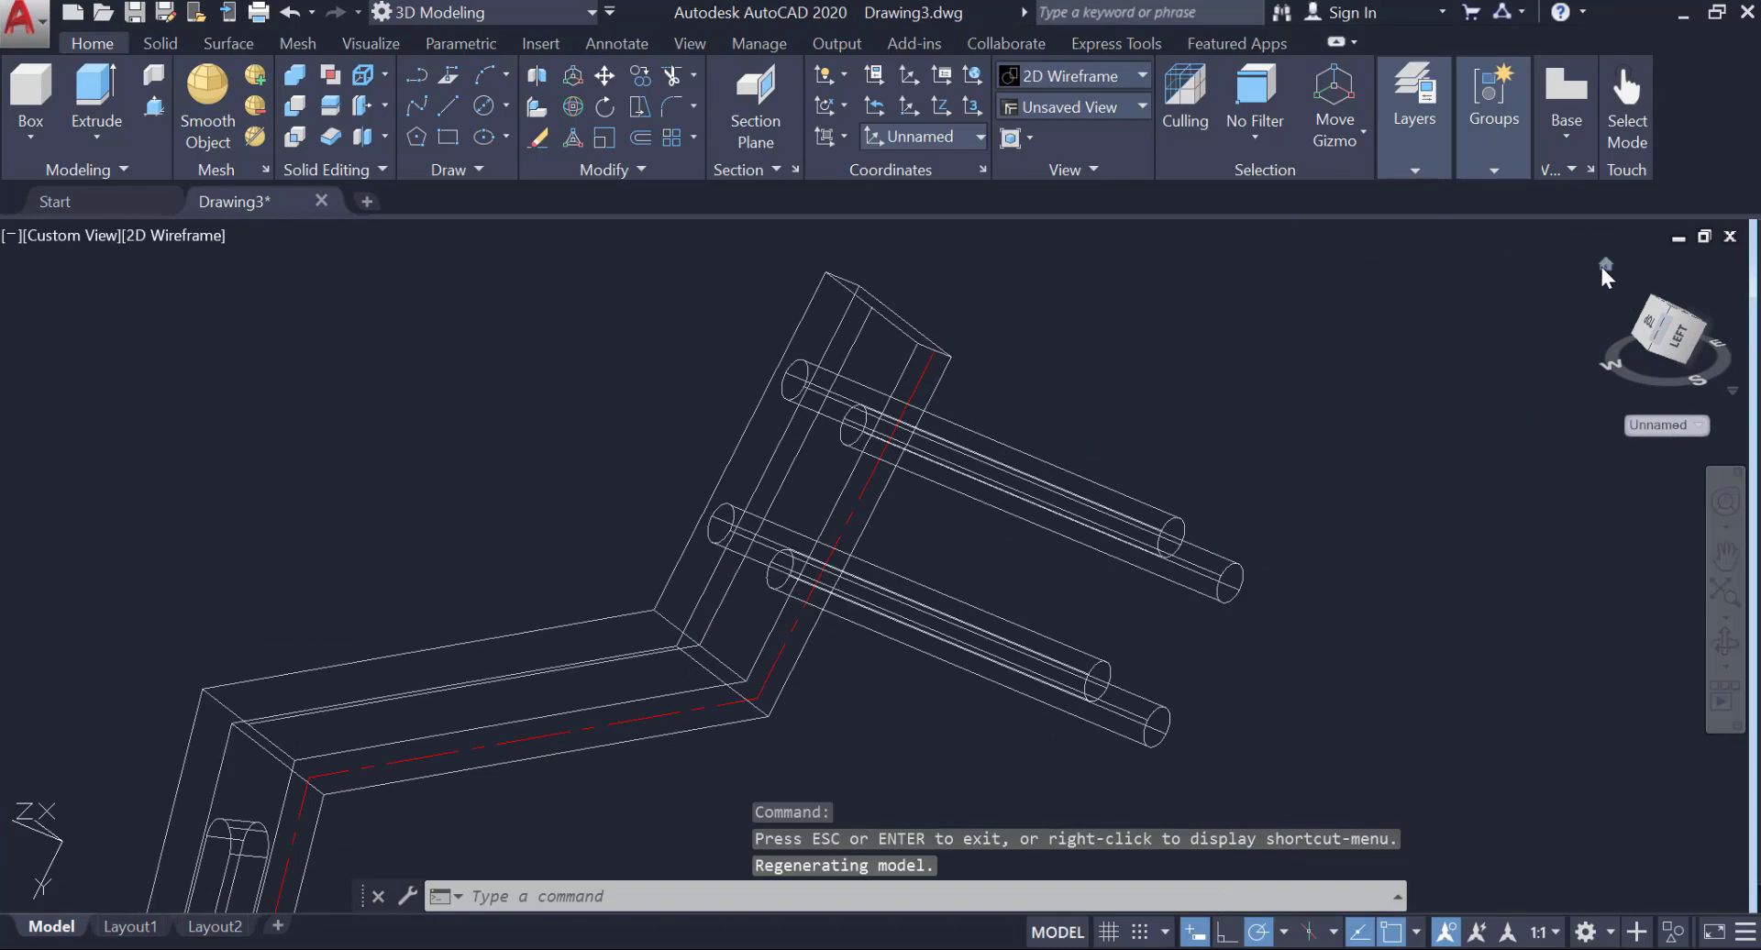
pyautogui.click(1605, 266)
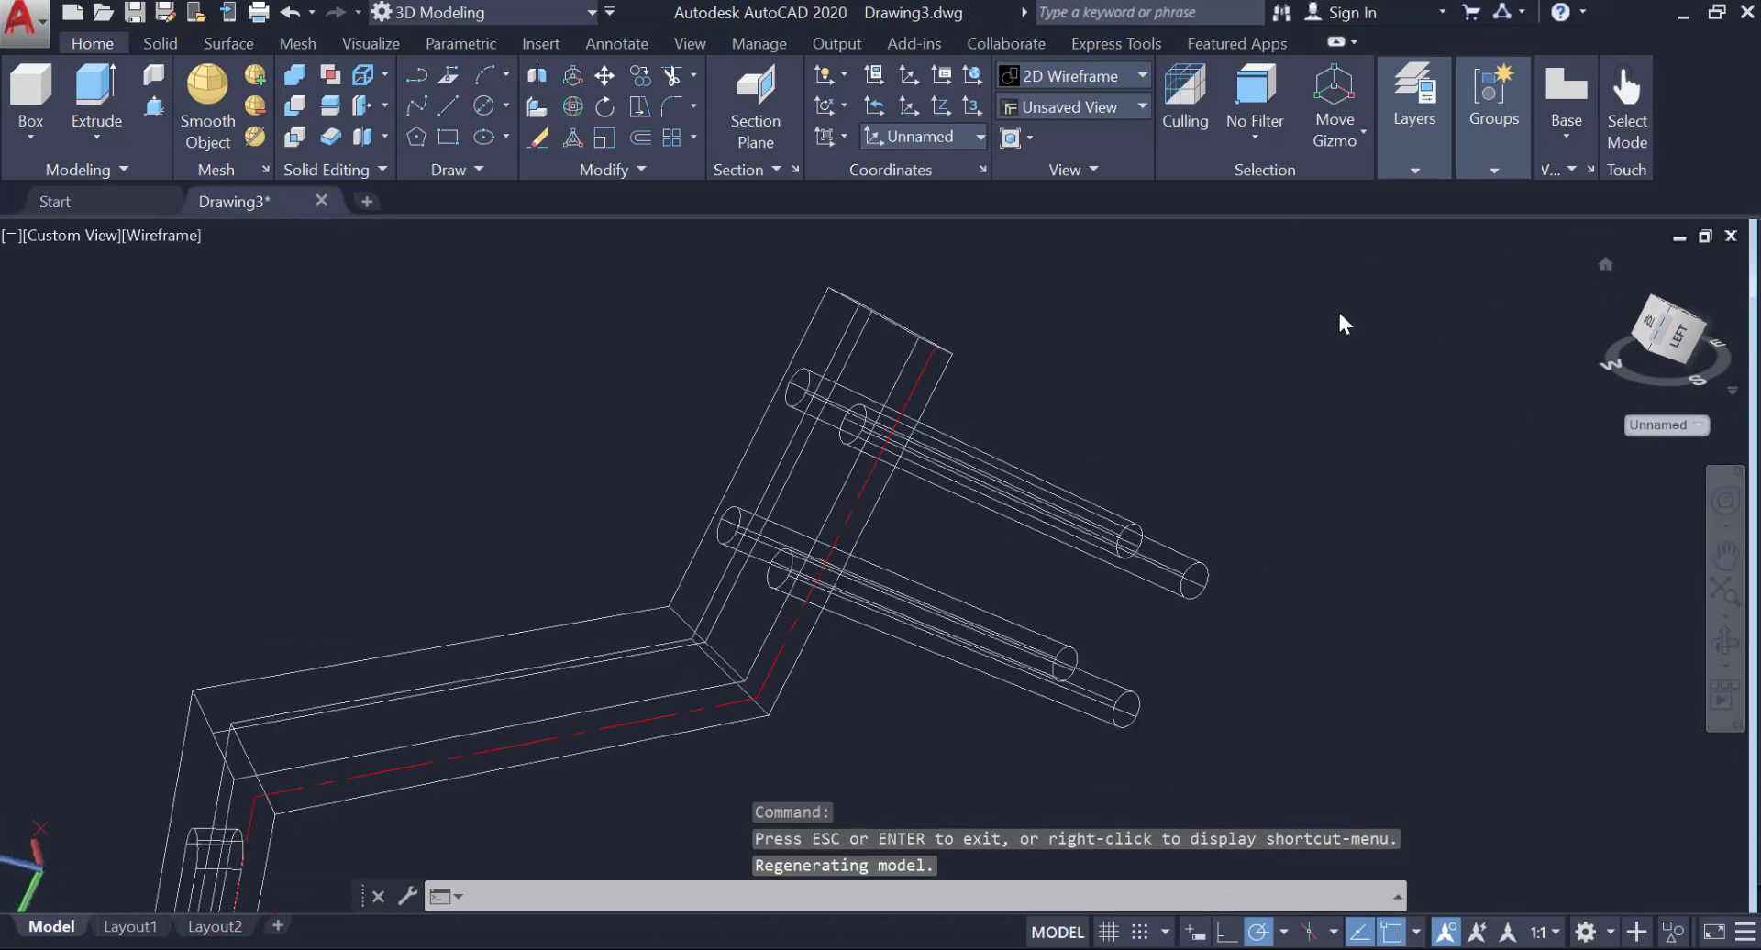
# Subtract the four cylinders from the bracket, leaving four round holes in the upper arm
pyautogui.click(299, 104)
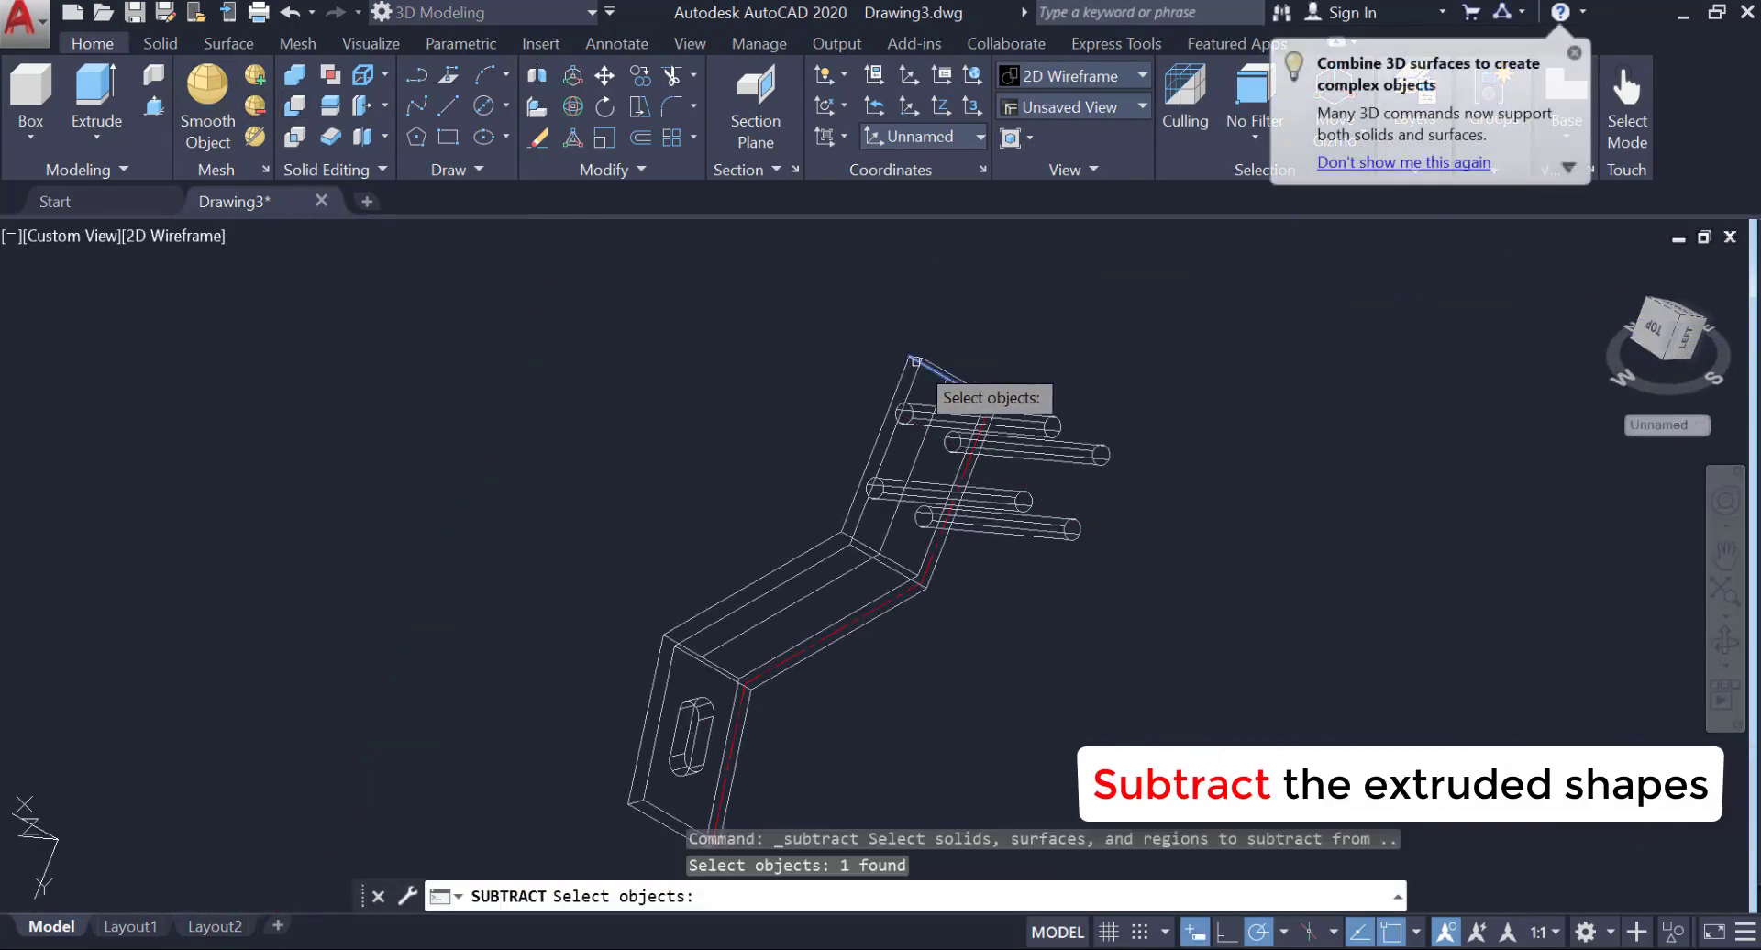
pyautogui.press('Escape')
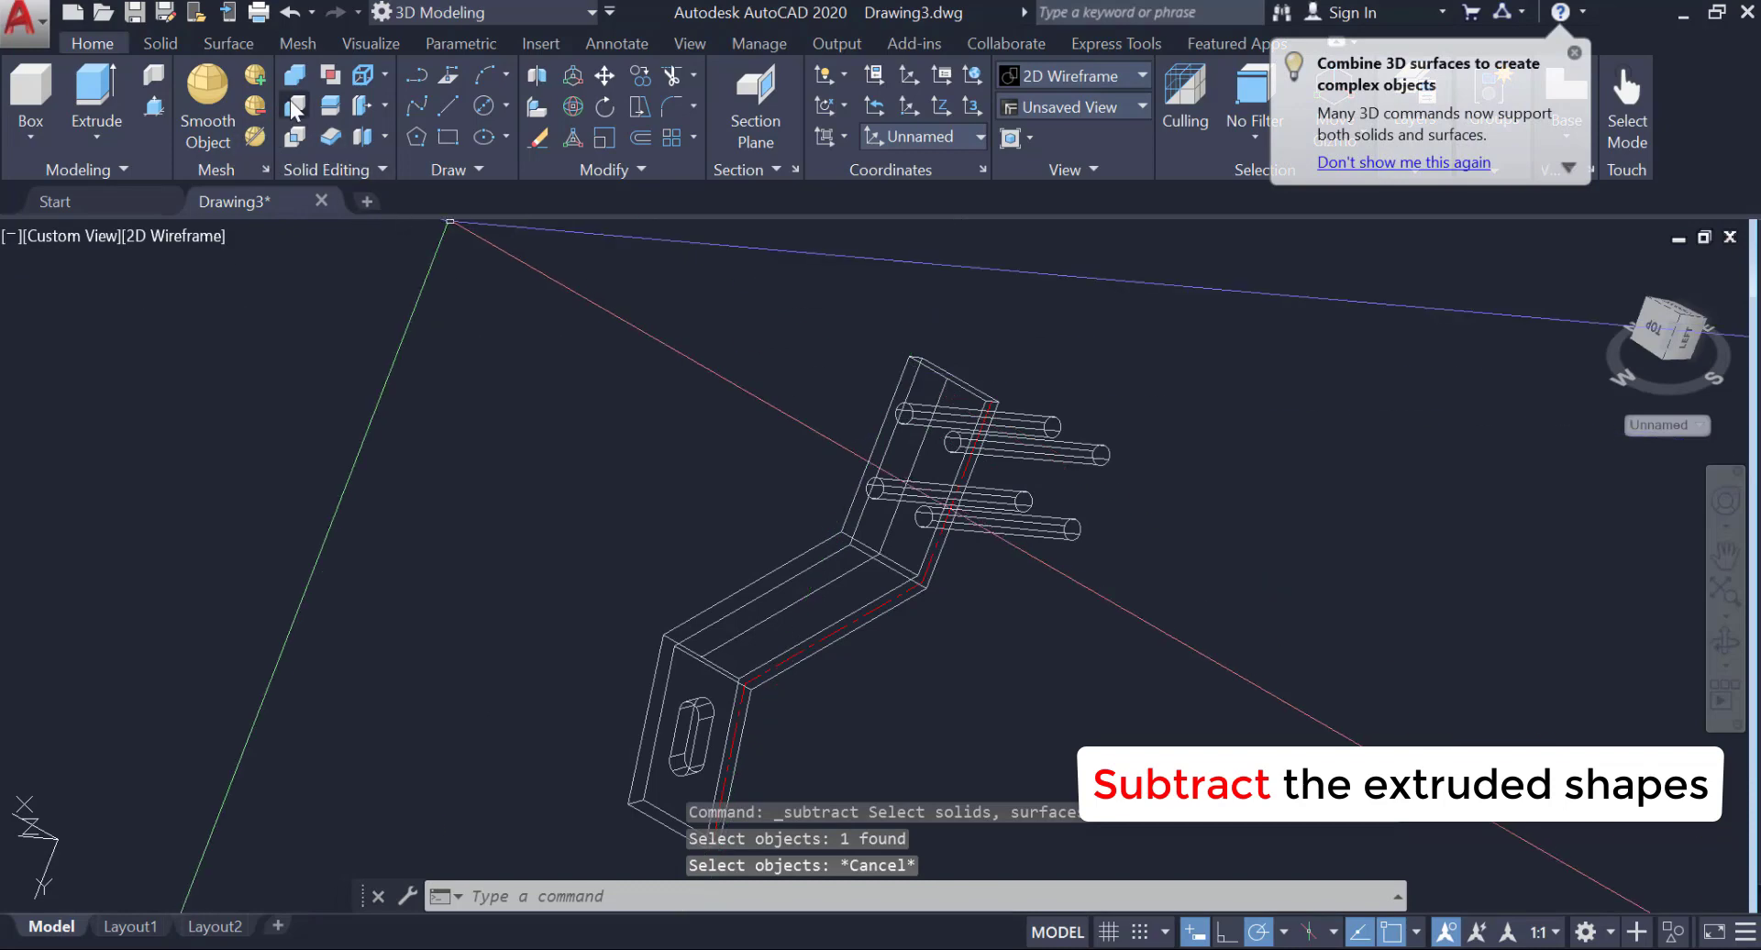
pyautogui.click(290, 103)
pyautogui.click(973, 396)
pyautogui.press('Return')
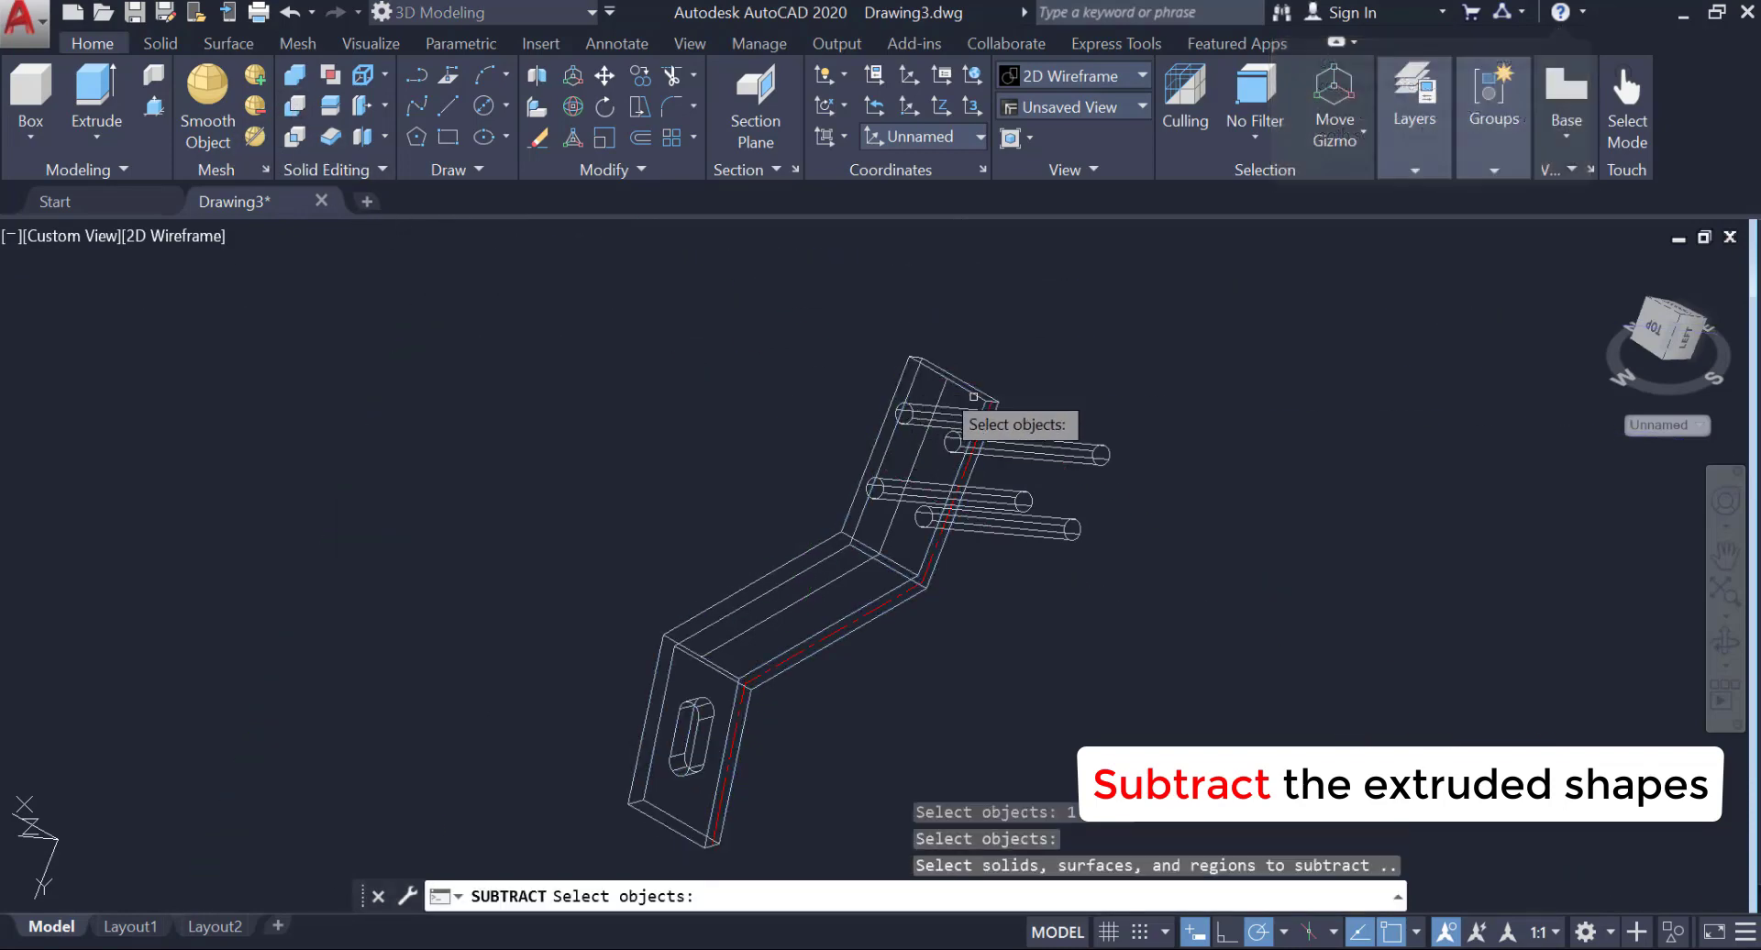
pyautogui.click(1010, 496)
pyautogui.press('Return')
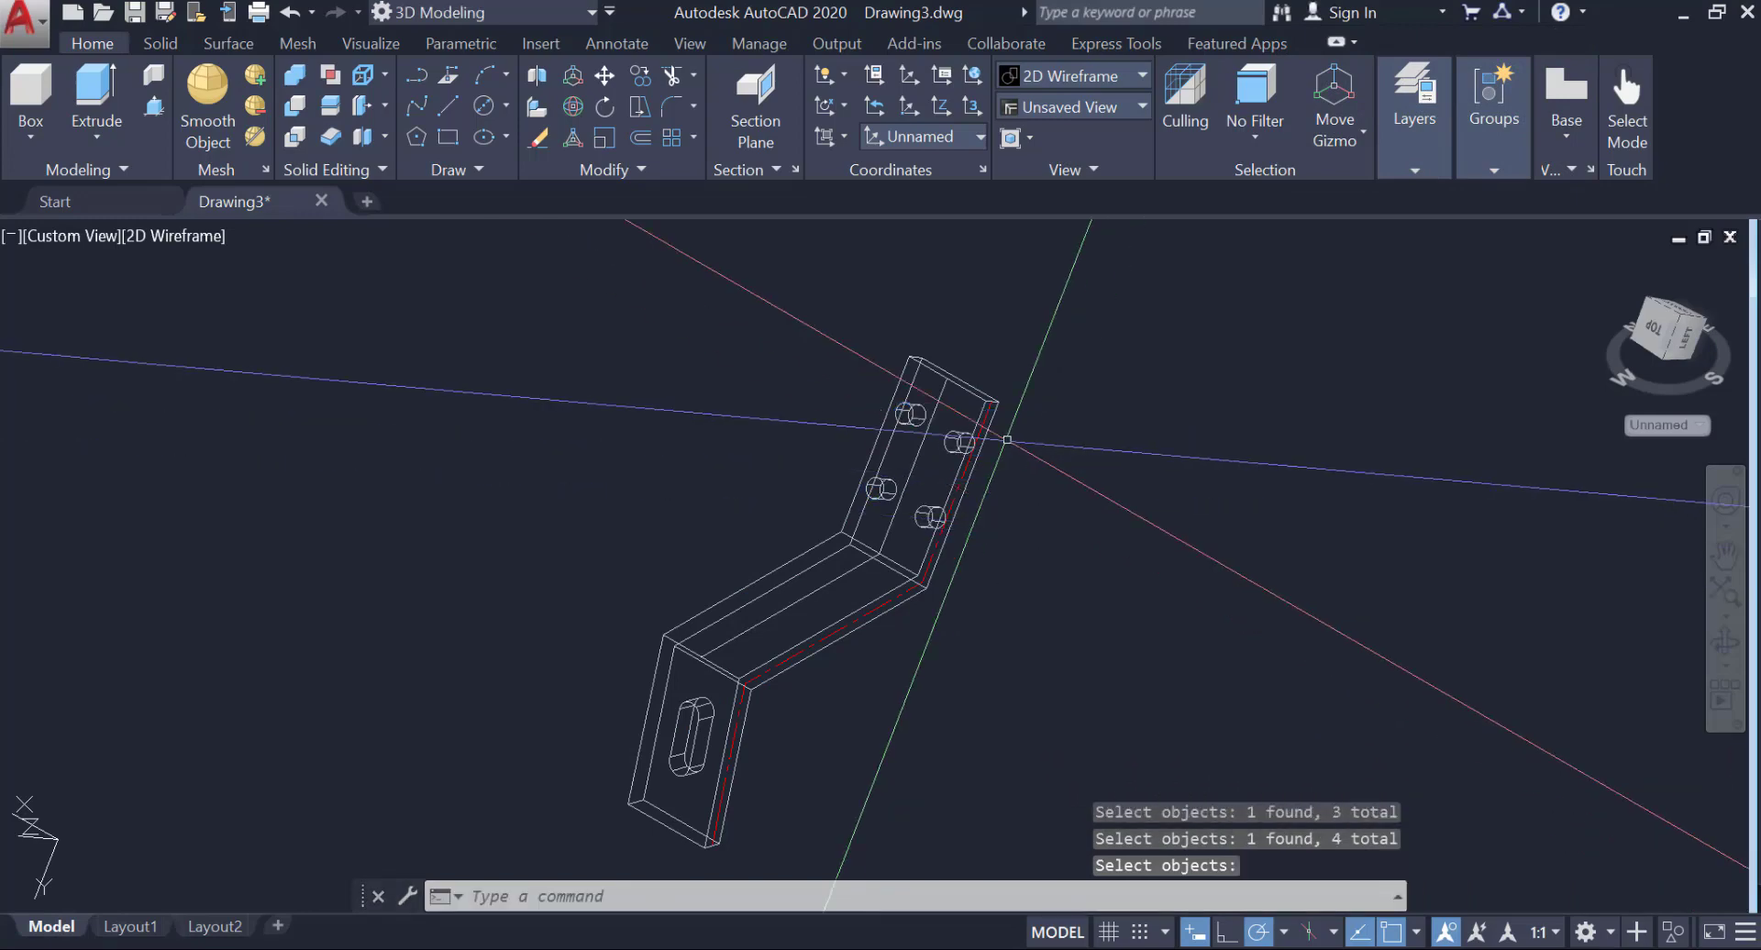
pyautogui.click(169, 235)
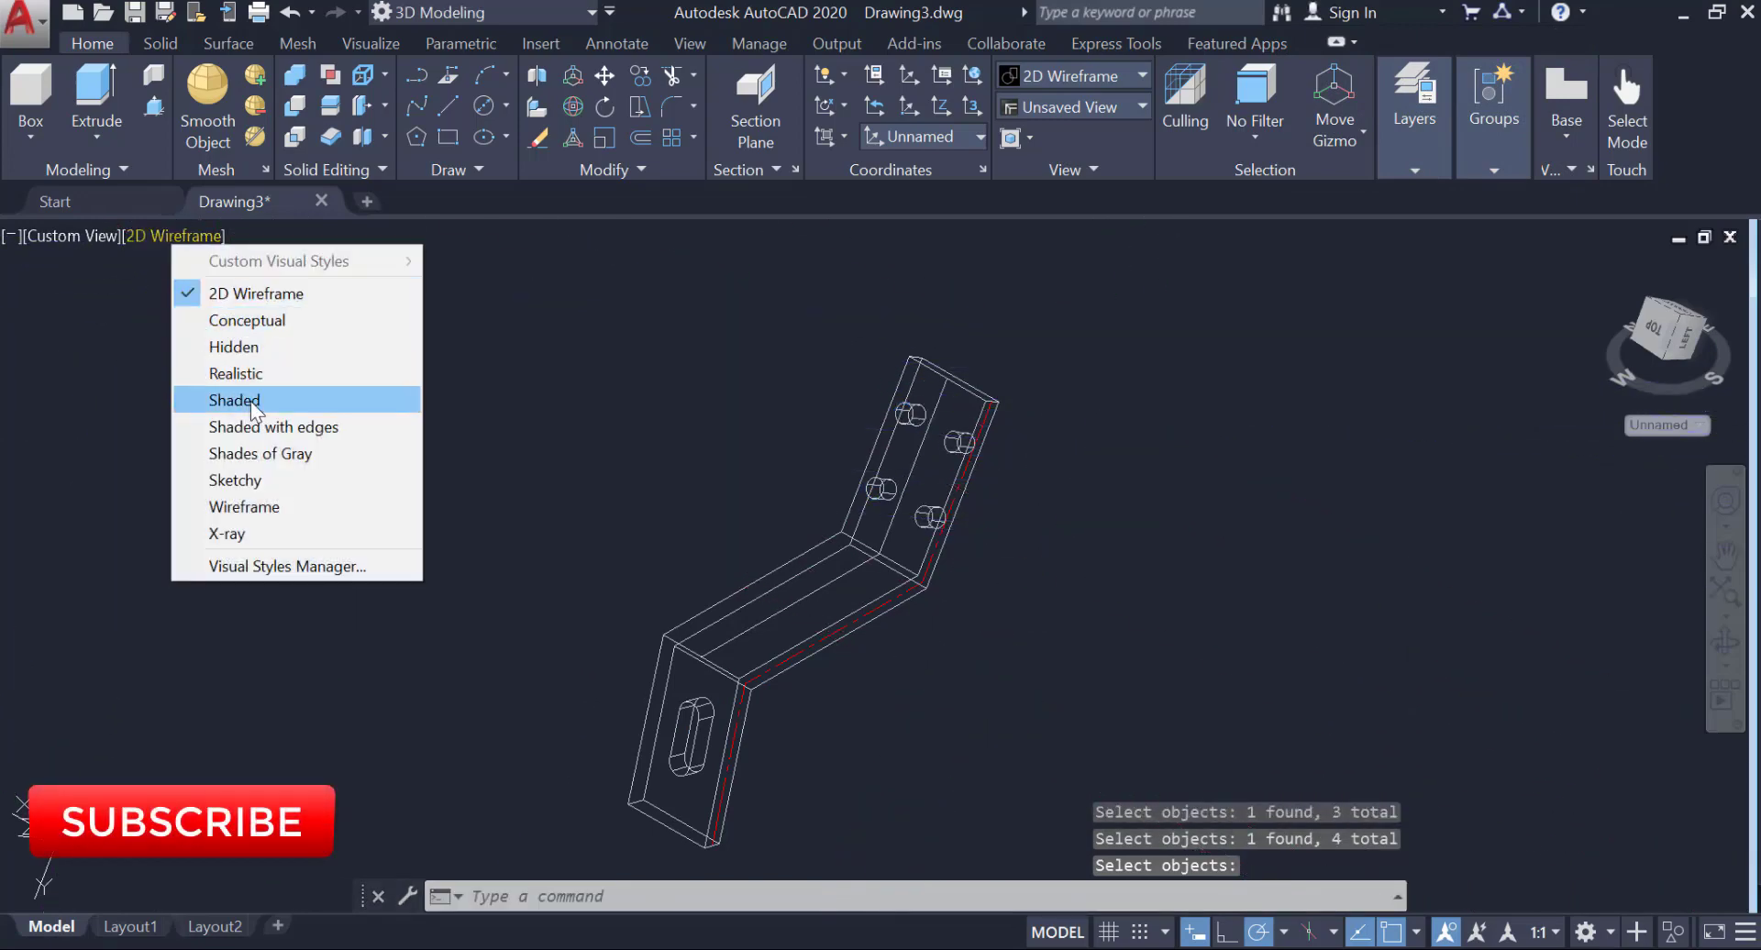
pyautogui.click(237, 373)
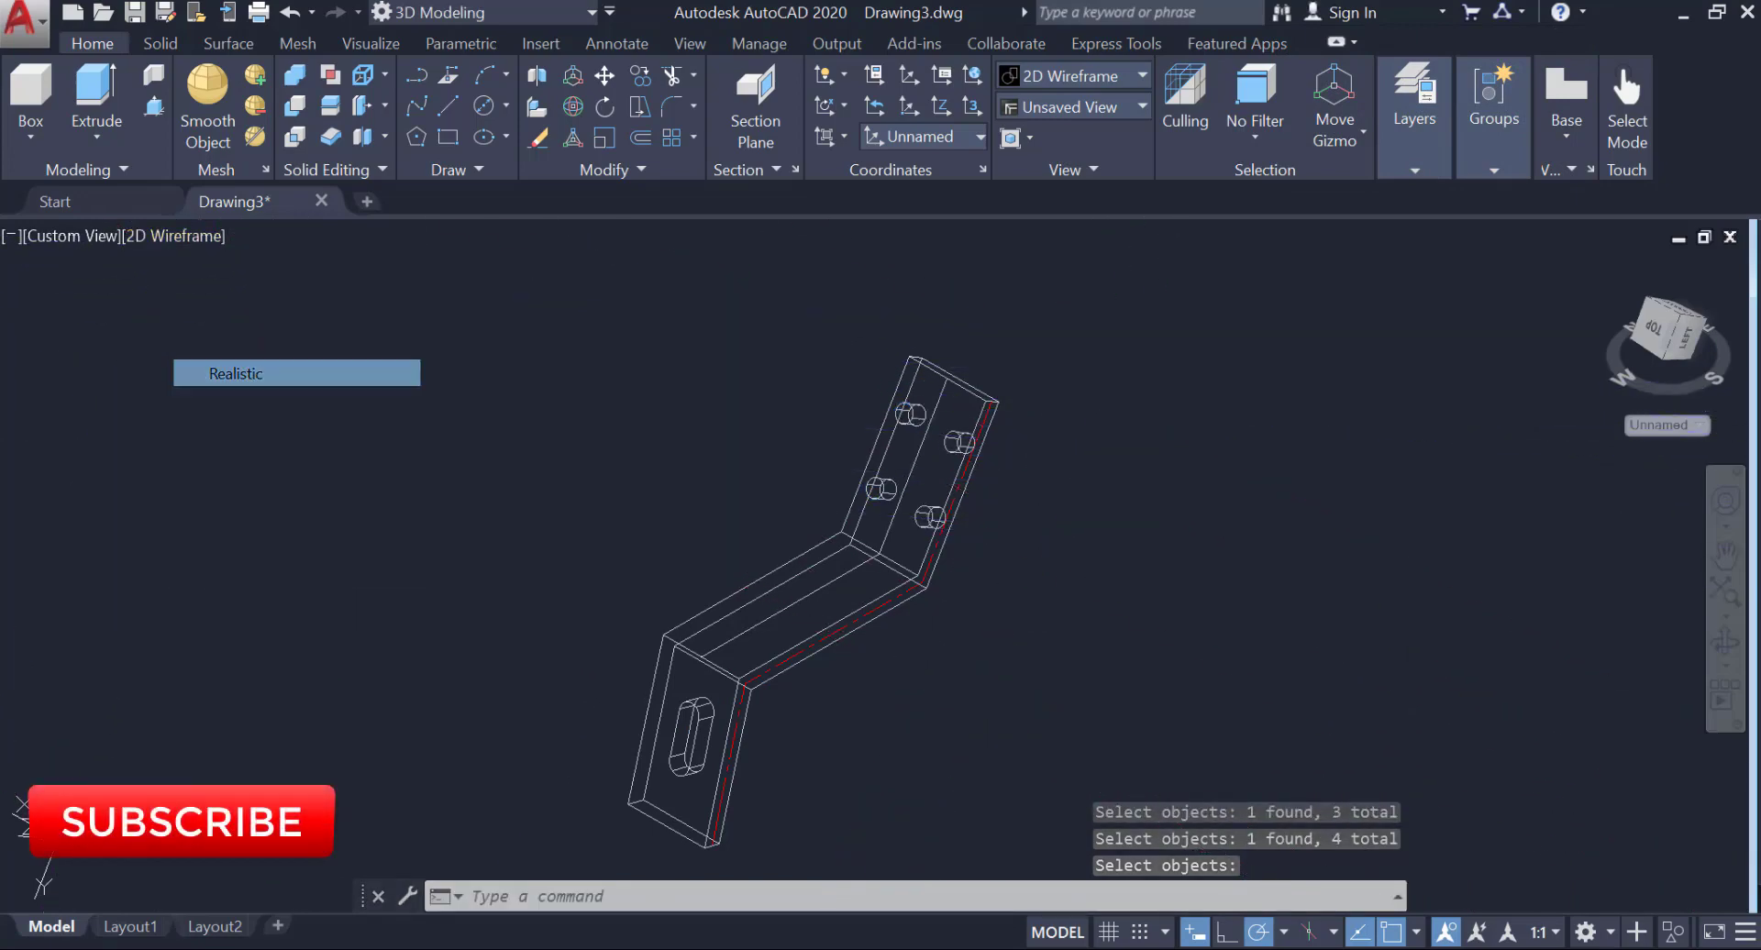
pyautogui.click(1726, 642)
pyautogui.moveTo(997, 589)
pyautogui.mouseDown()
pyautogui.moveTo(813, 456)
pyautogui.moveTo(676, 428)
pyautogui.moveTo(532, 459)
pyautogui.moveTo(657, 393)
pyautogui.moveTo(802, 377)
pyautogui.moveTo(955, 503)
pyautogui.moveTo(965, 577)
pyautogui.moveTo(1099, 455)
pyautogui.mouseUp()
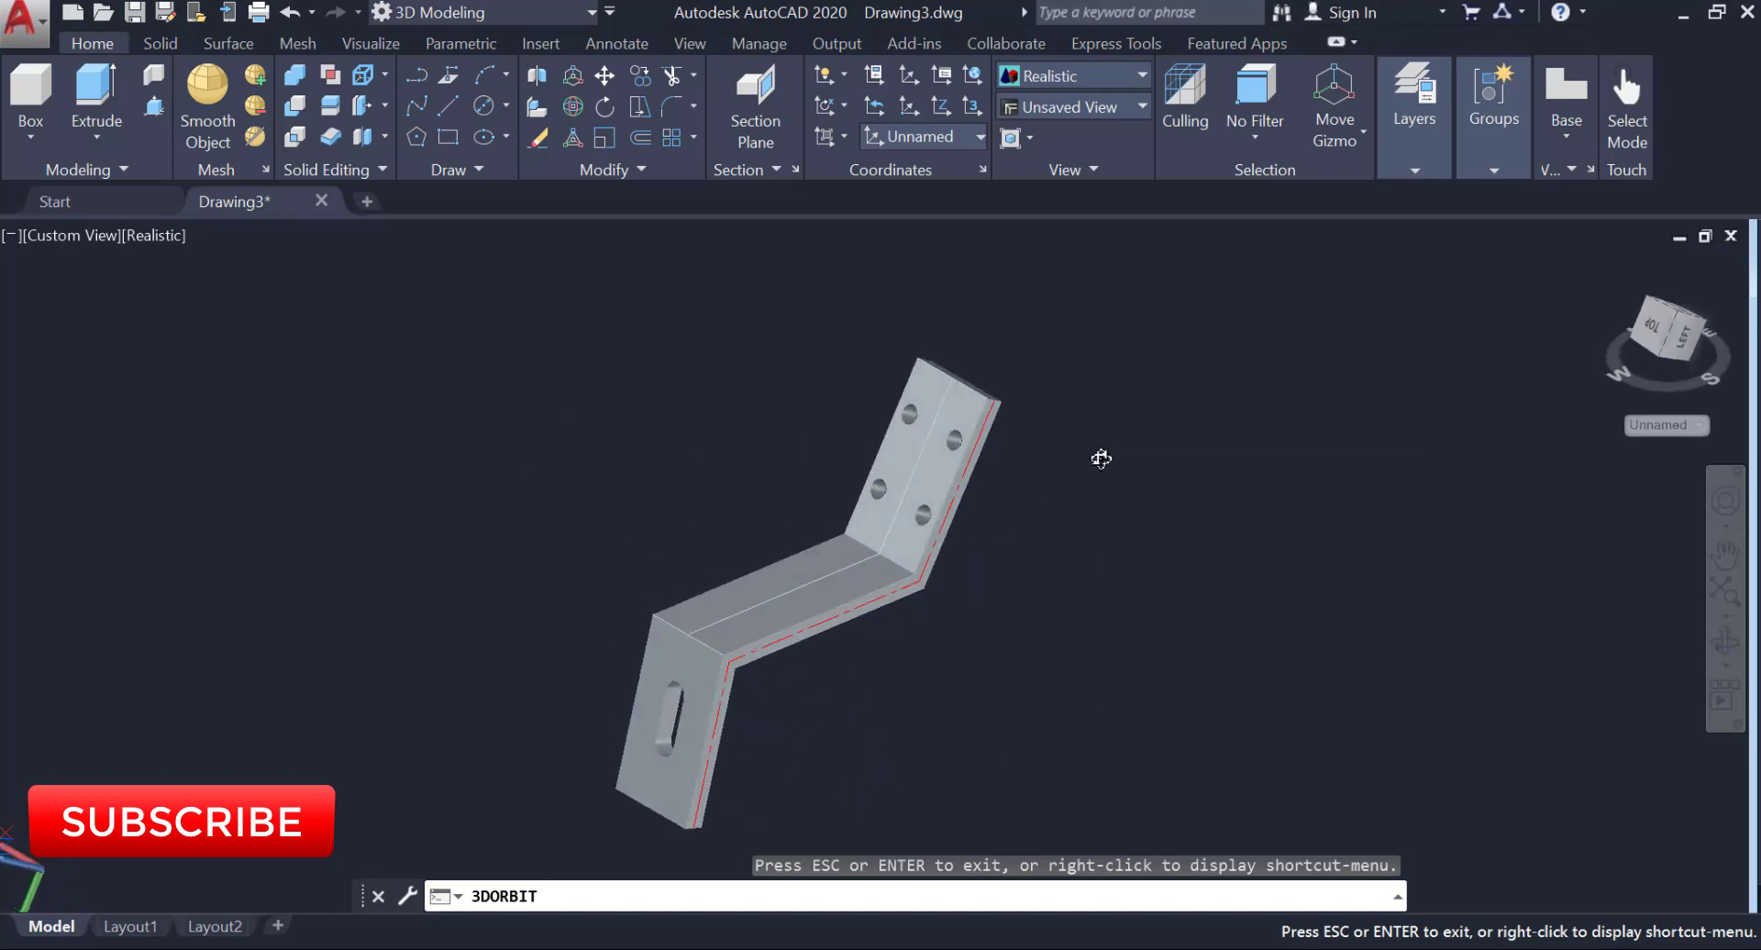
pyautogui.rightClick(1094, 450)
pyautogui.click(1143, 476)
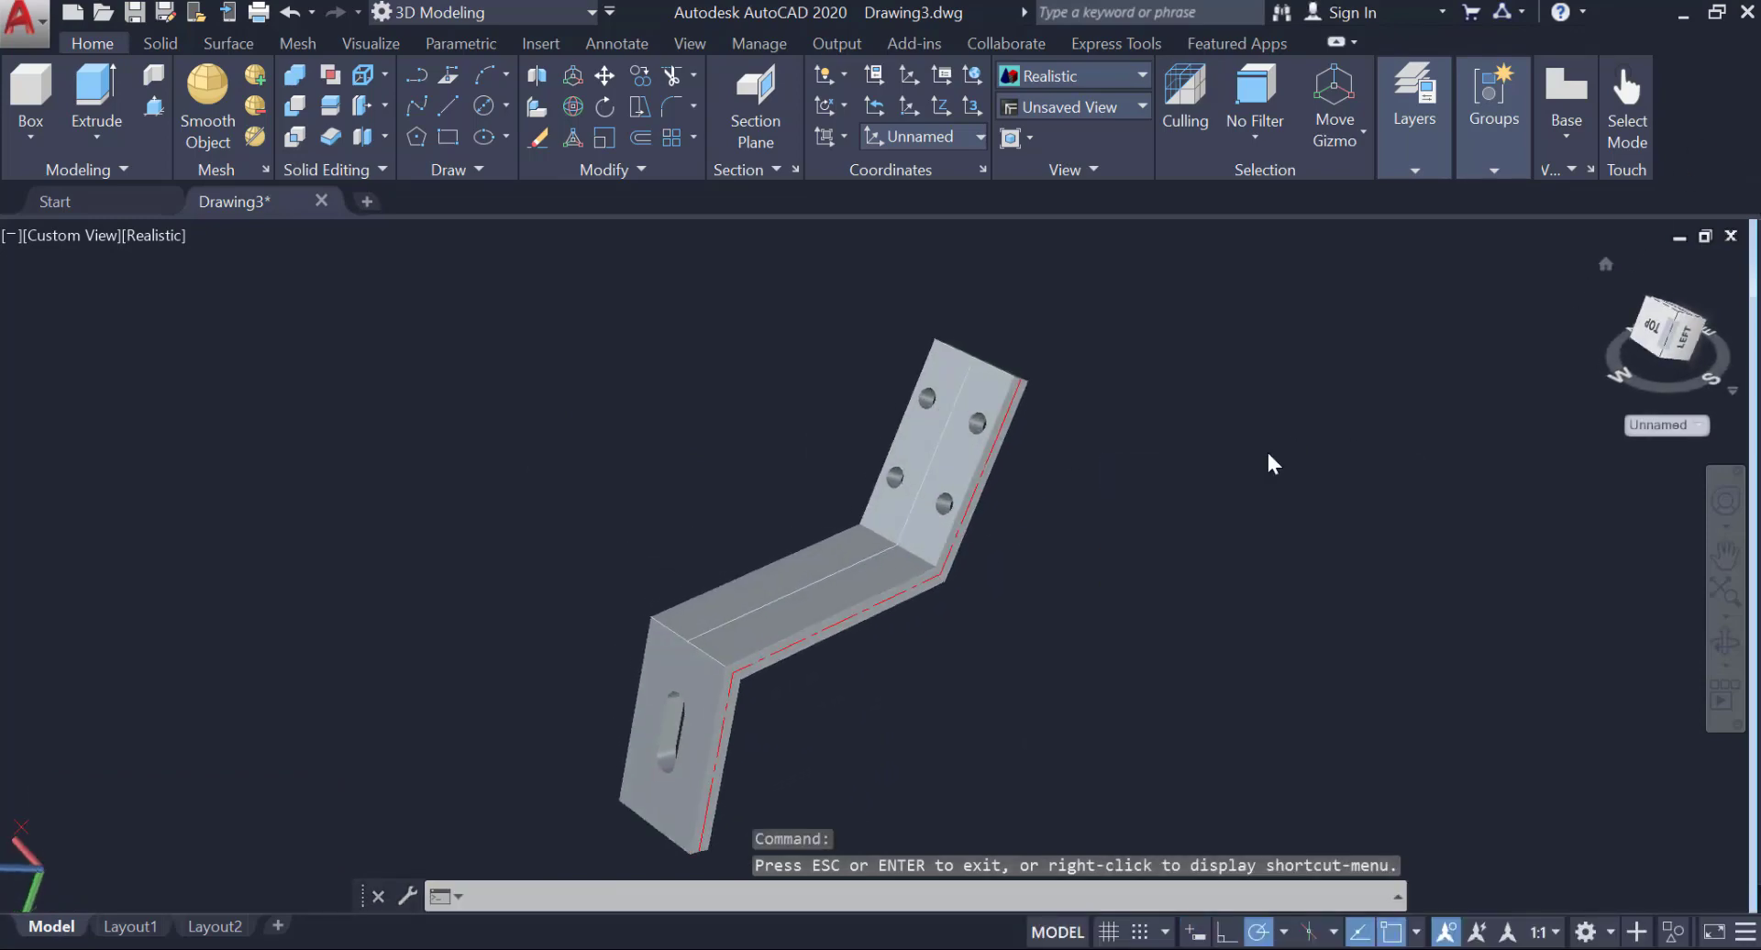
pyautogui.scroll(2, 1266, 449)
pyautogui.moveTo(1043, 434)
pyautogui.mouseDown(button='middle')
pyautogui.moveTo(1165, 417)
pyautogui.moveTo(1140, 448)
pyautogui.mouseUp(button='middle')
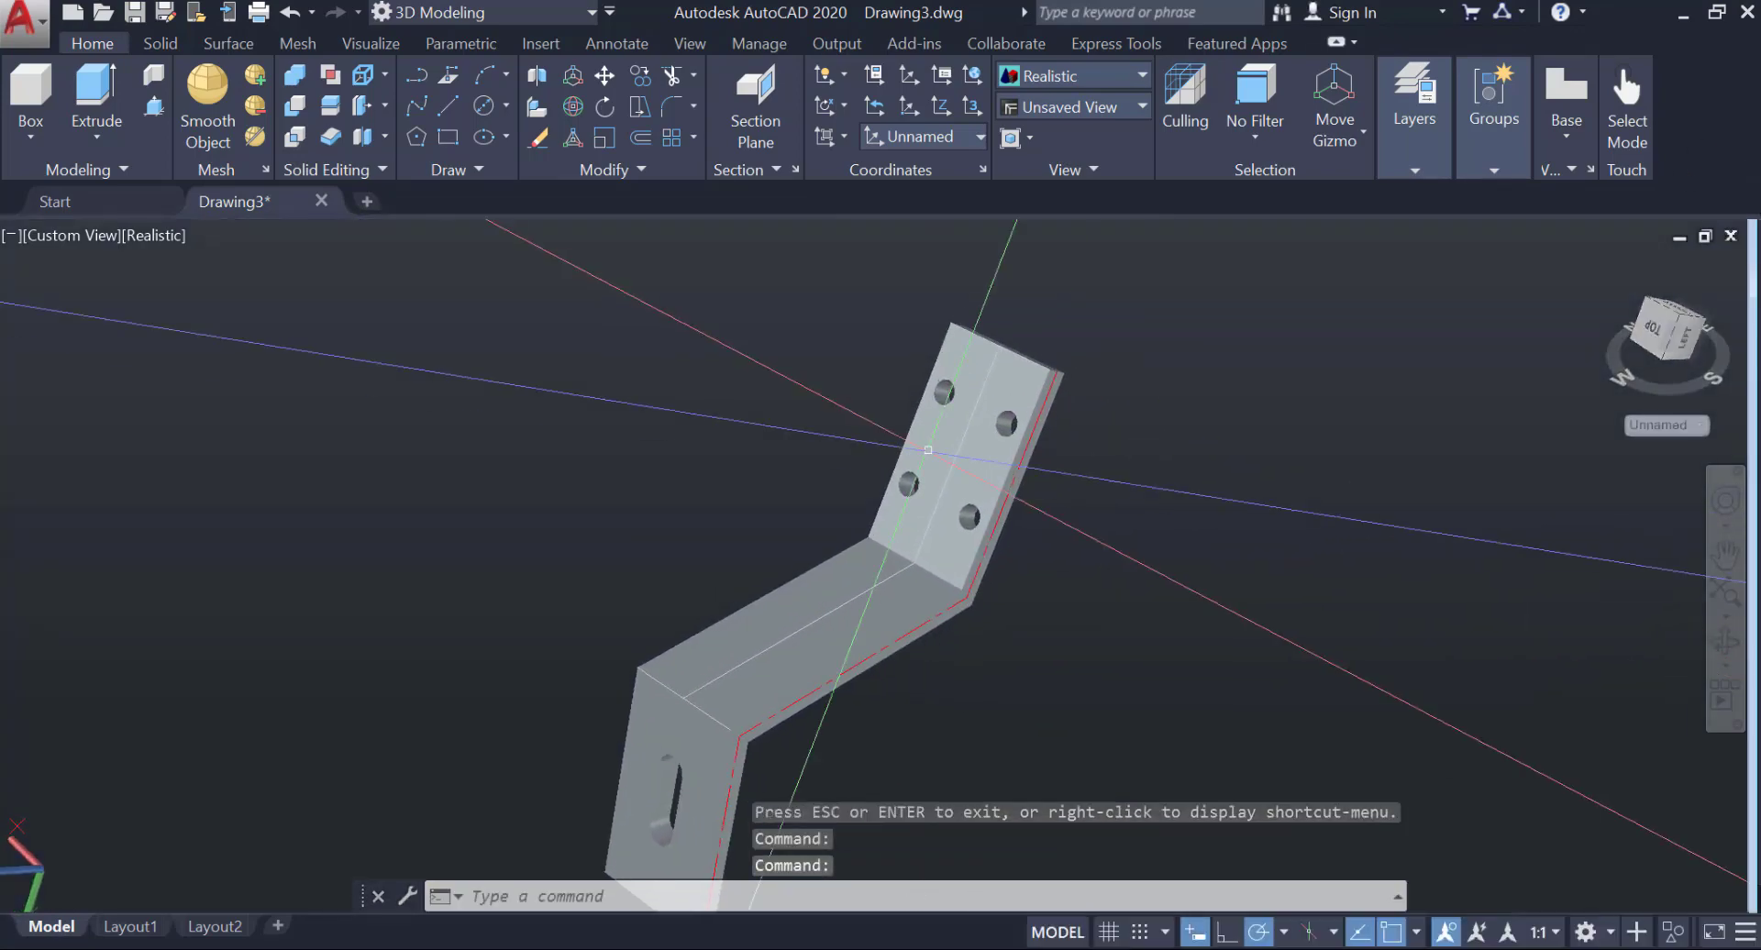
pyautogui.click(147, 236)
pyautogui.click(179, 291)
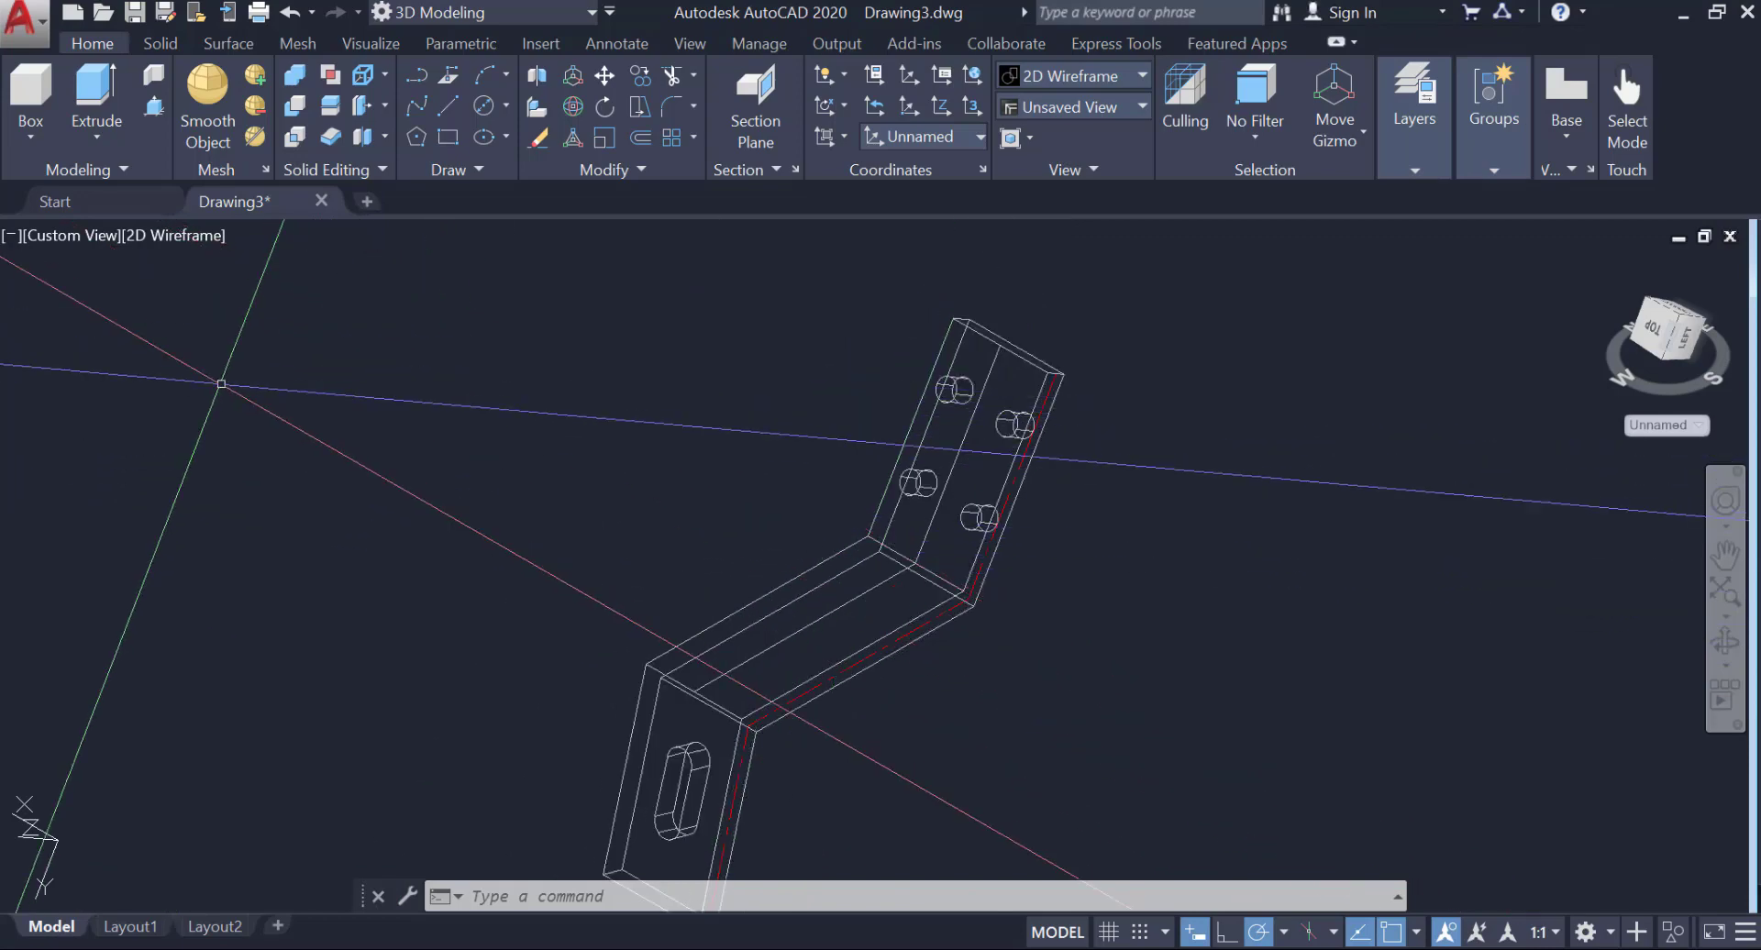
# Draw a construction line starting at the model corner across the upper arm
pyautogui.click(447, 108)
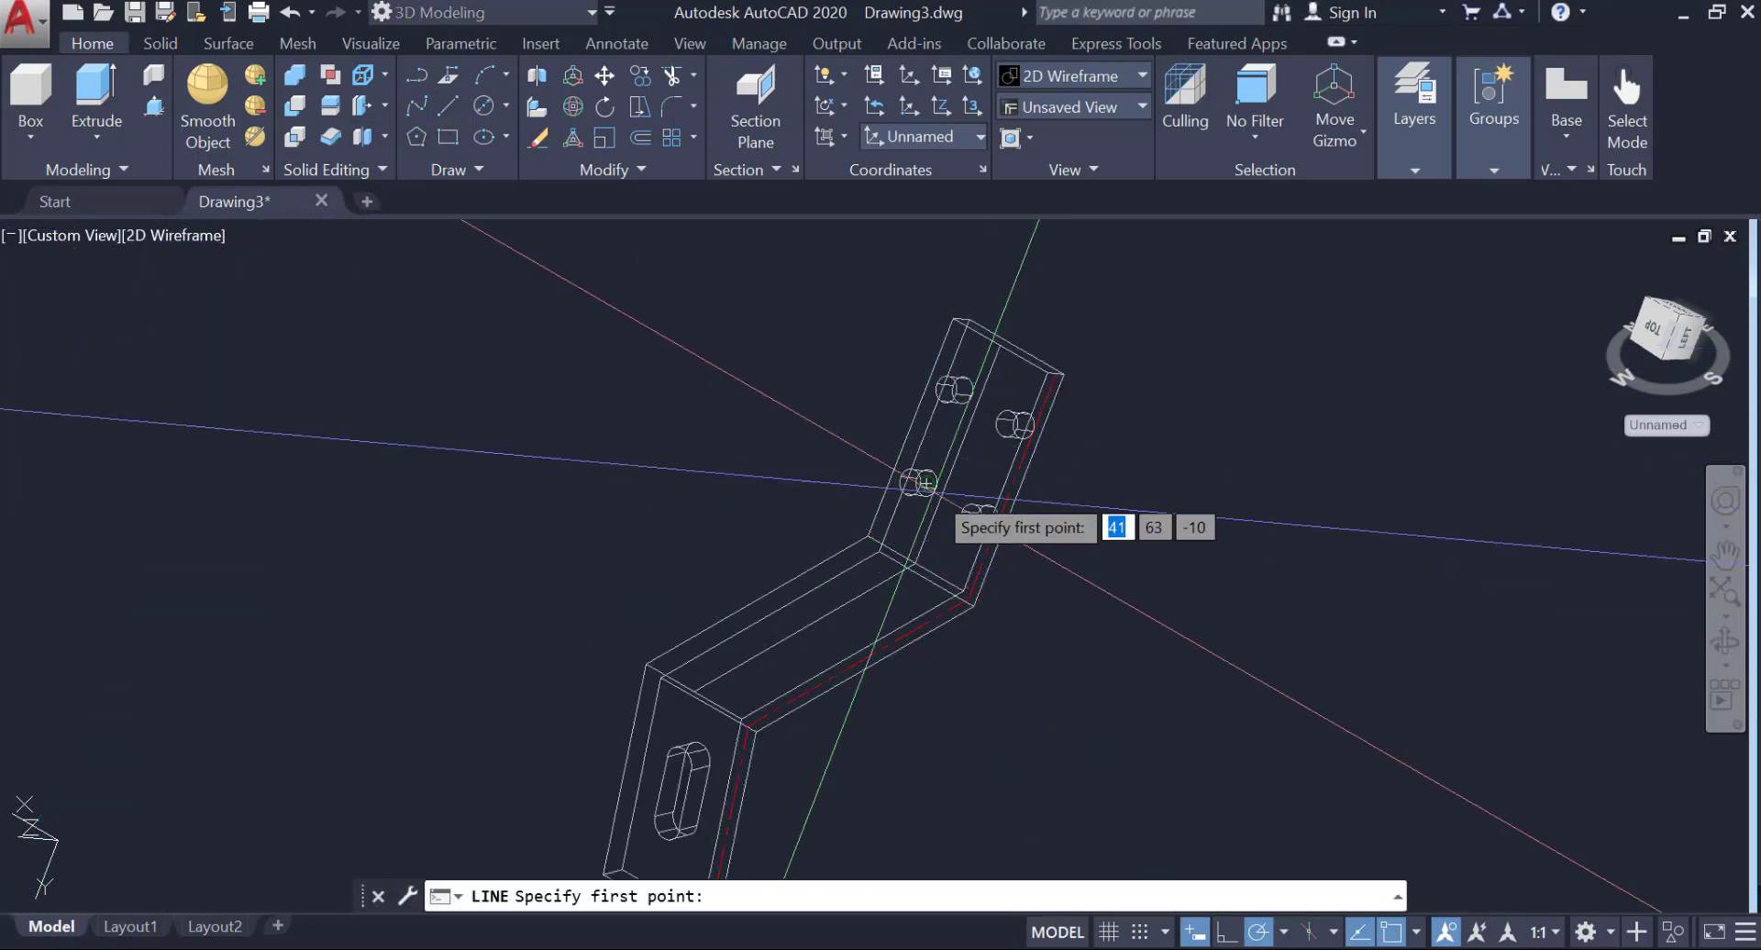
pyautogui.click(866, 535)
pyautogui.click(968, 592)
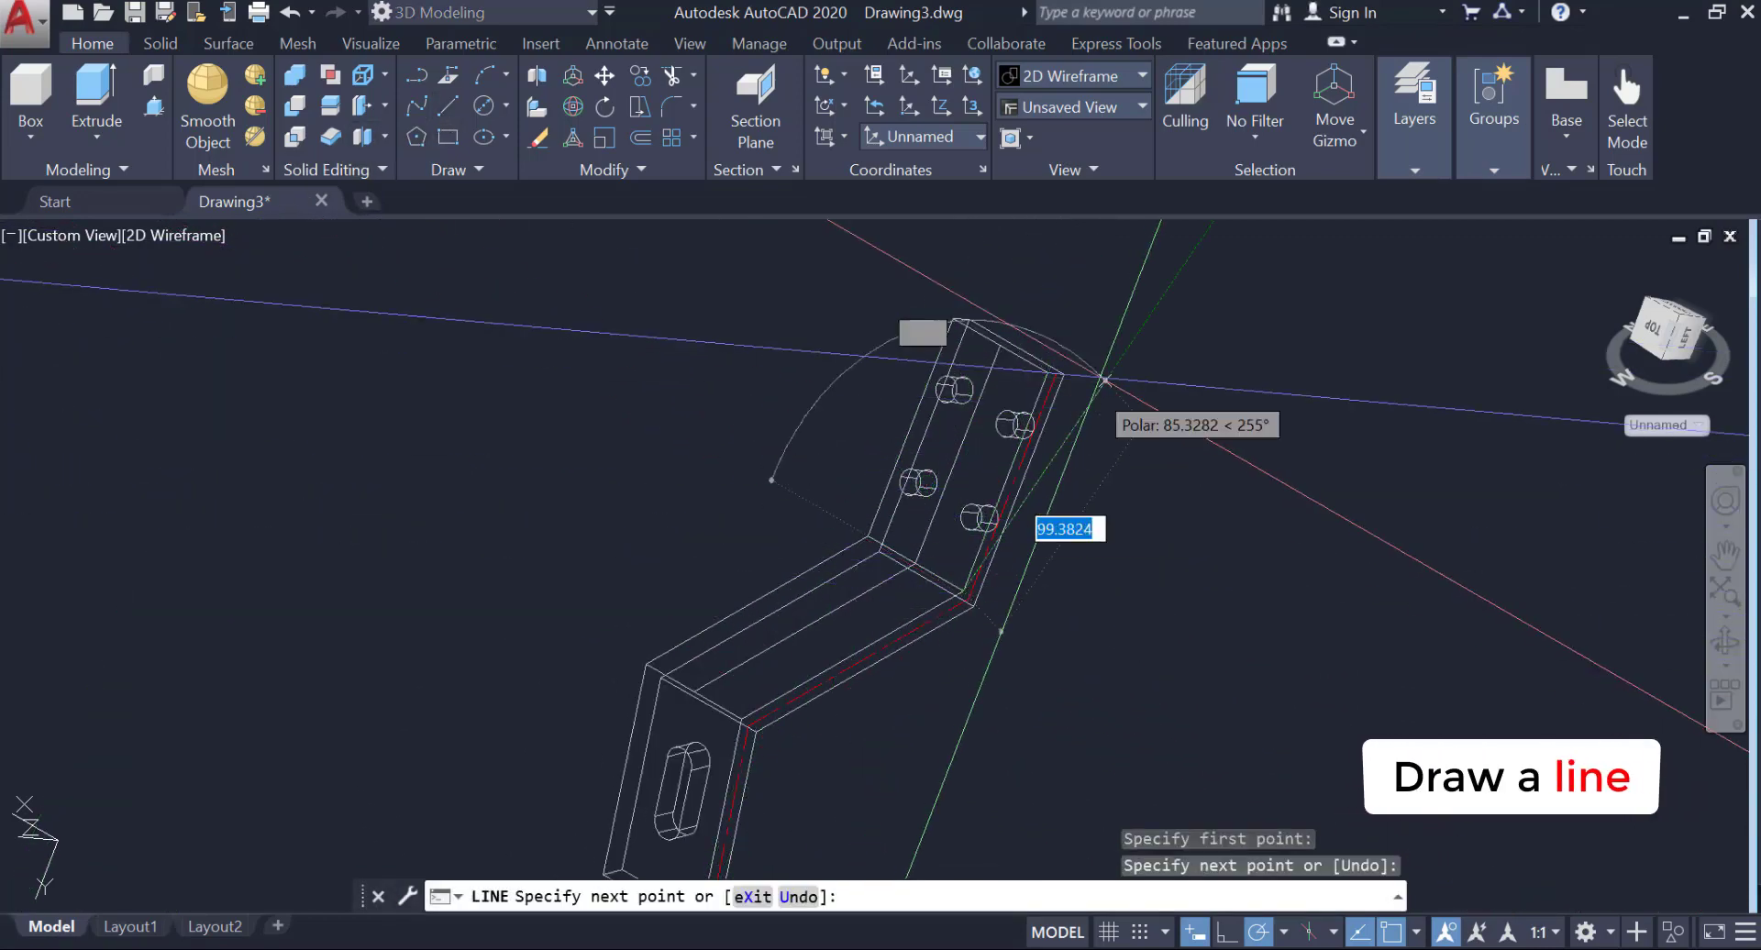
pyautogui.press('Return')
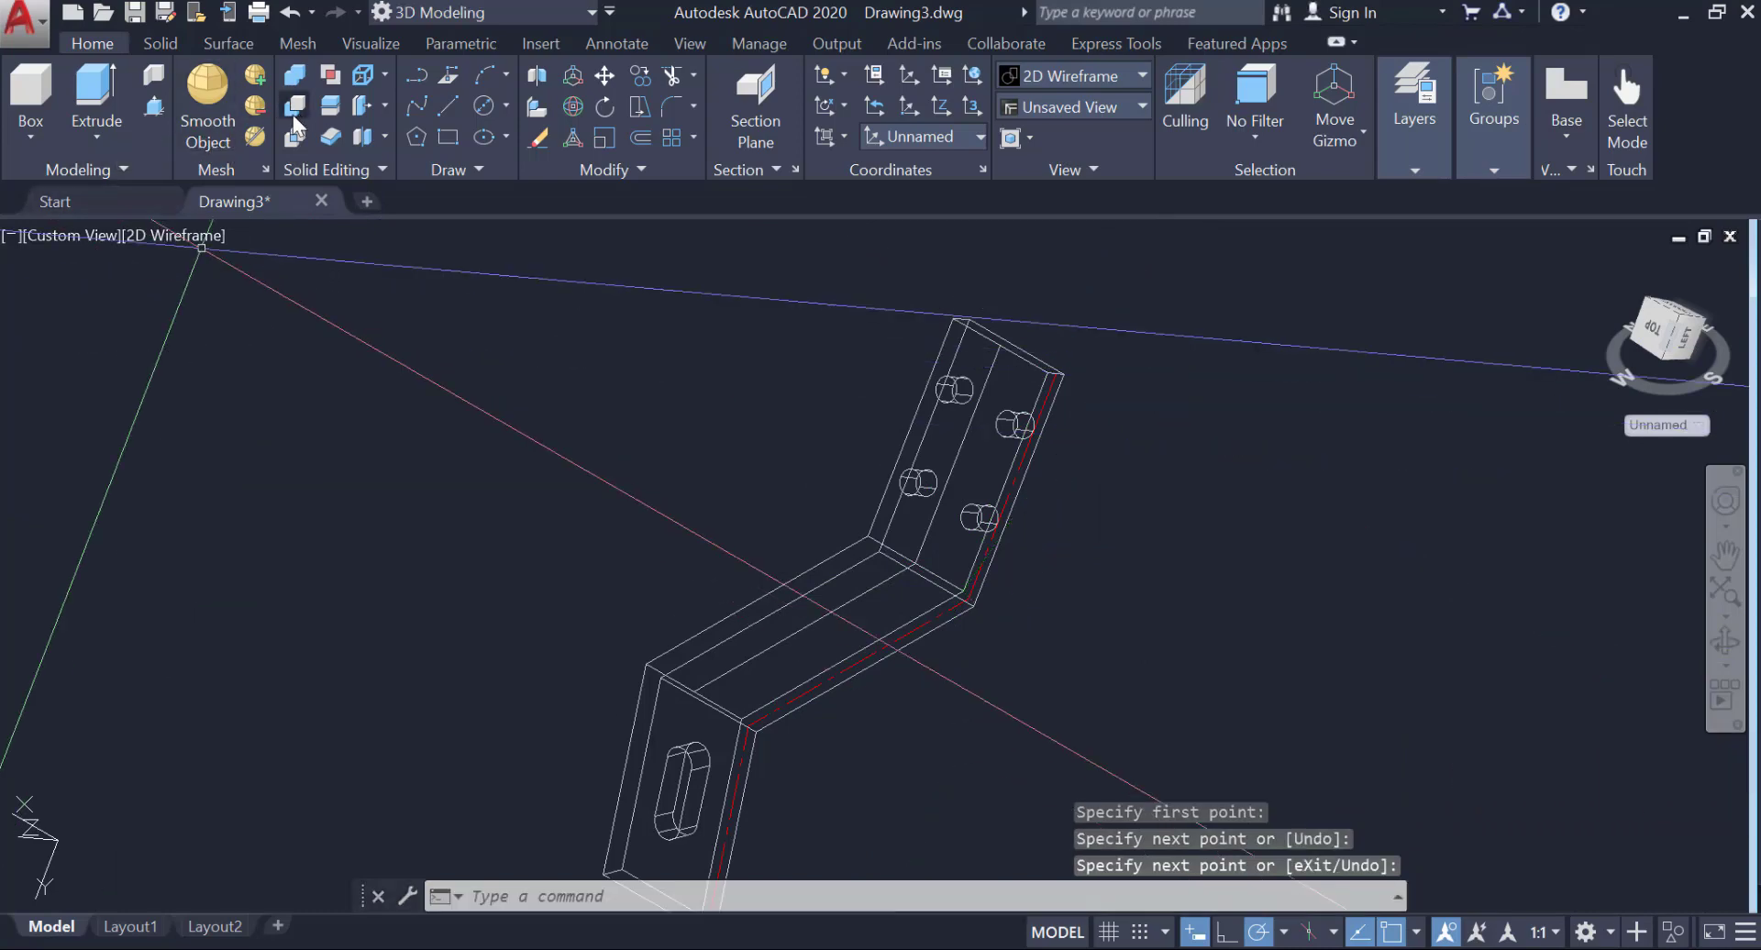
# Offset the bend edge line 75 units so the copy sits above the circles
pyautogui.click(640, 138)
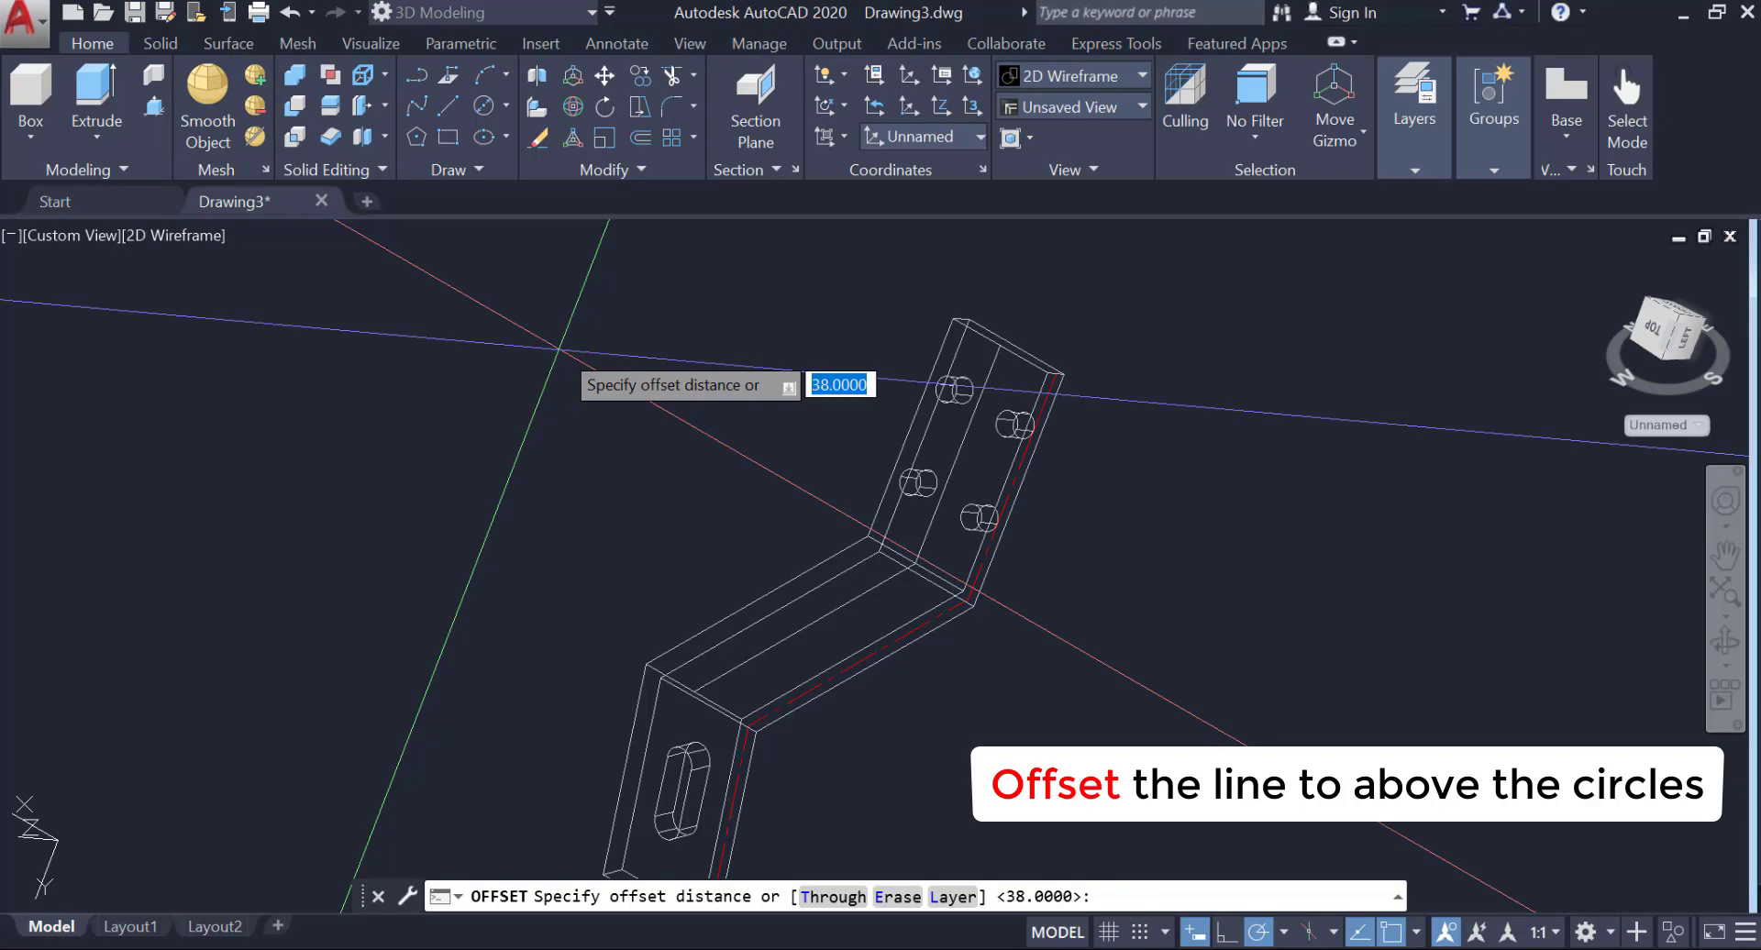
pyautogui.write('75')
pyautogui.press('Return')
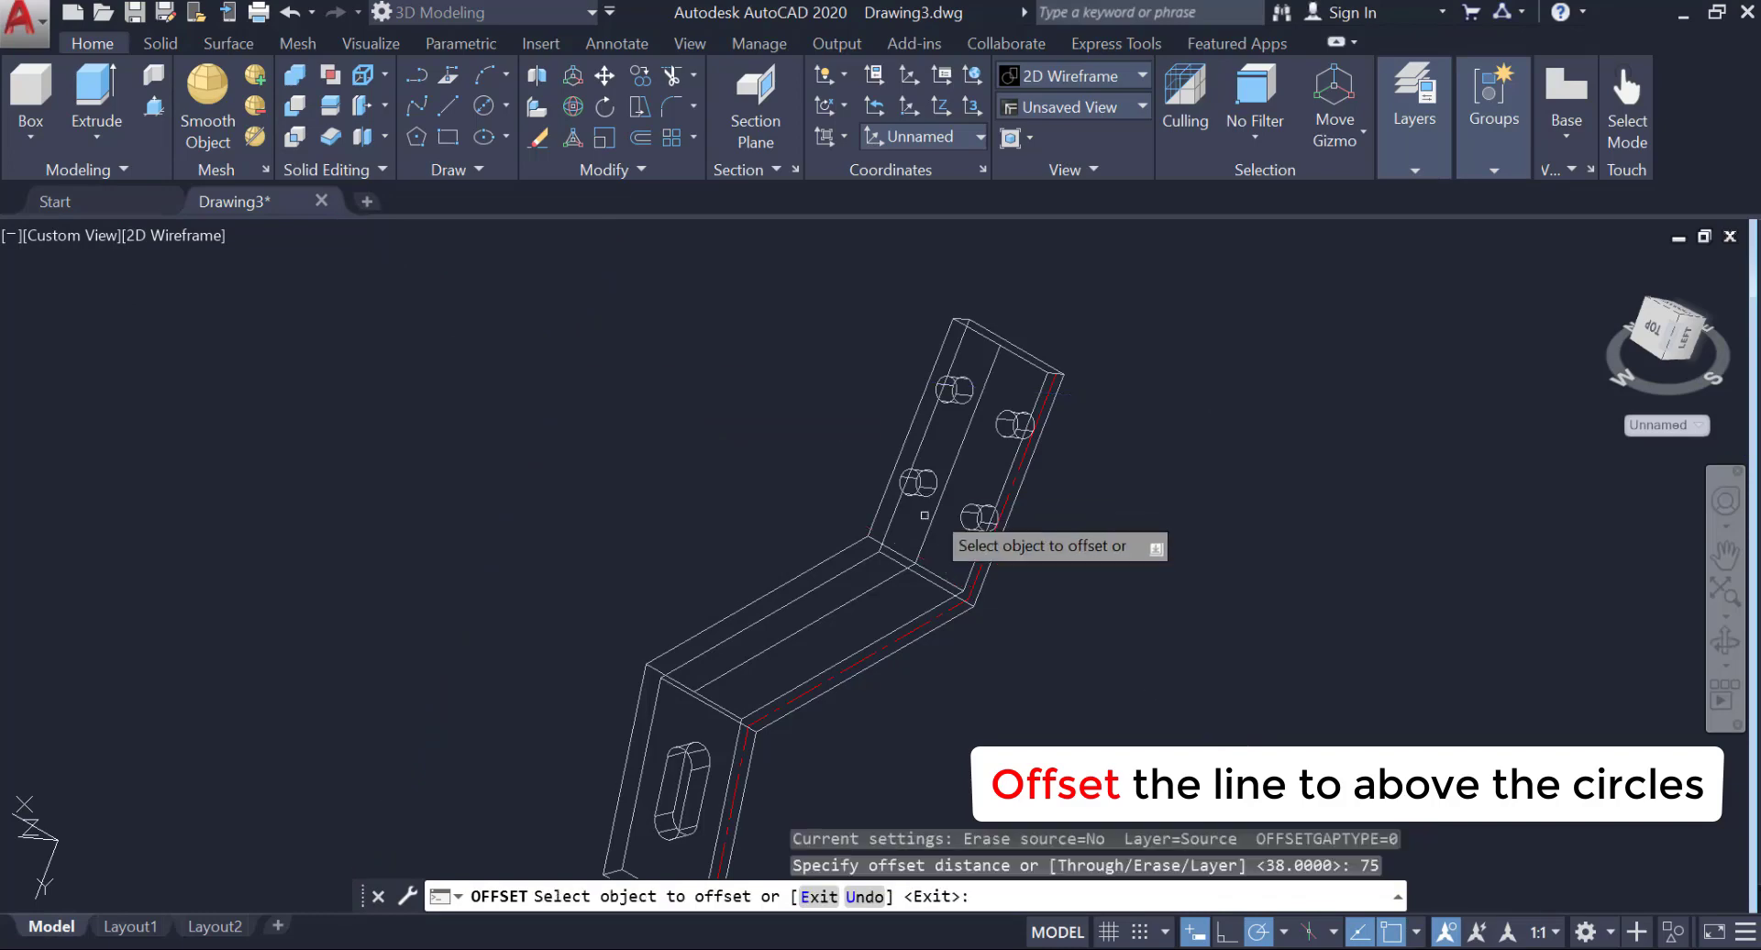
pyautogui.click(895, 550)
pyautogui.click(969, 357)
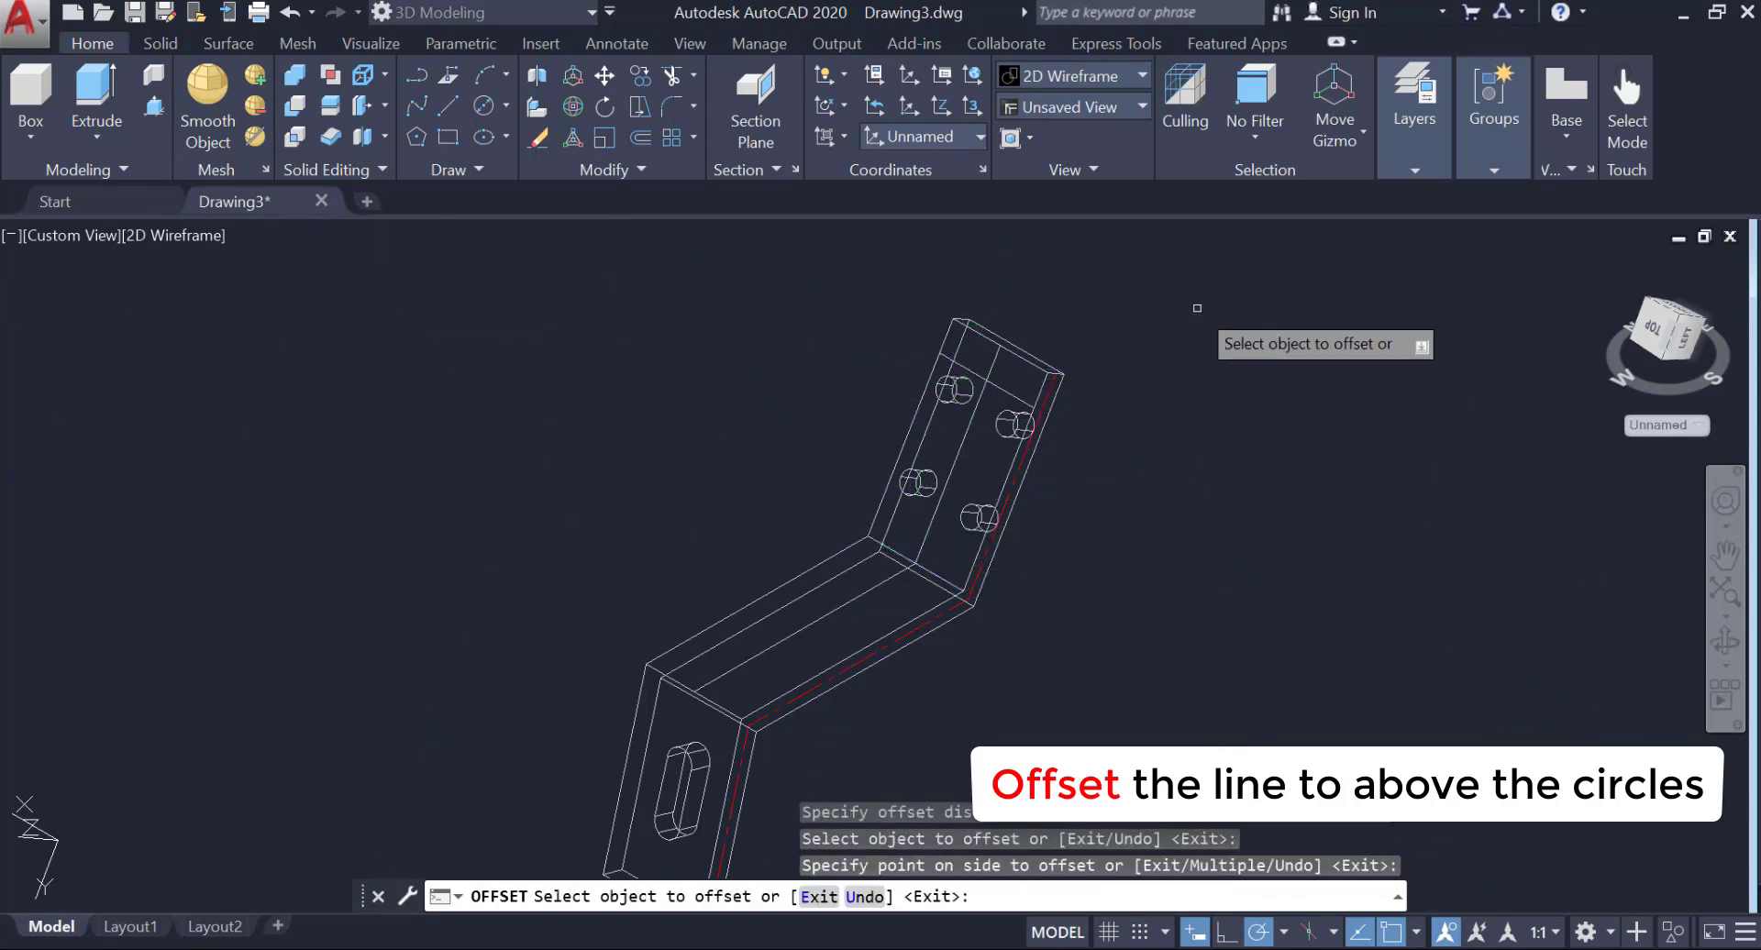
pyautogui.press('Return')
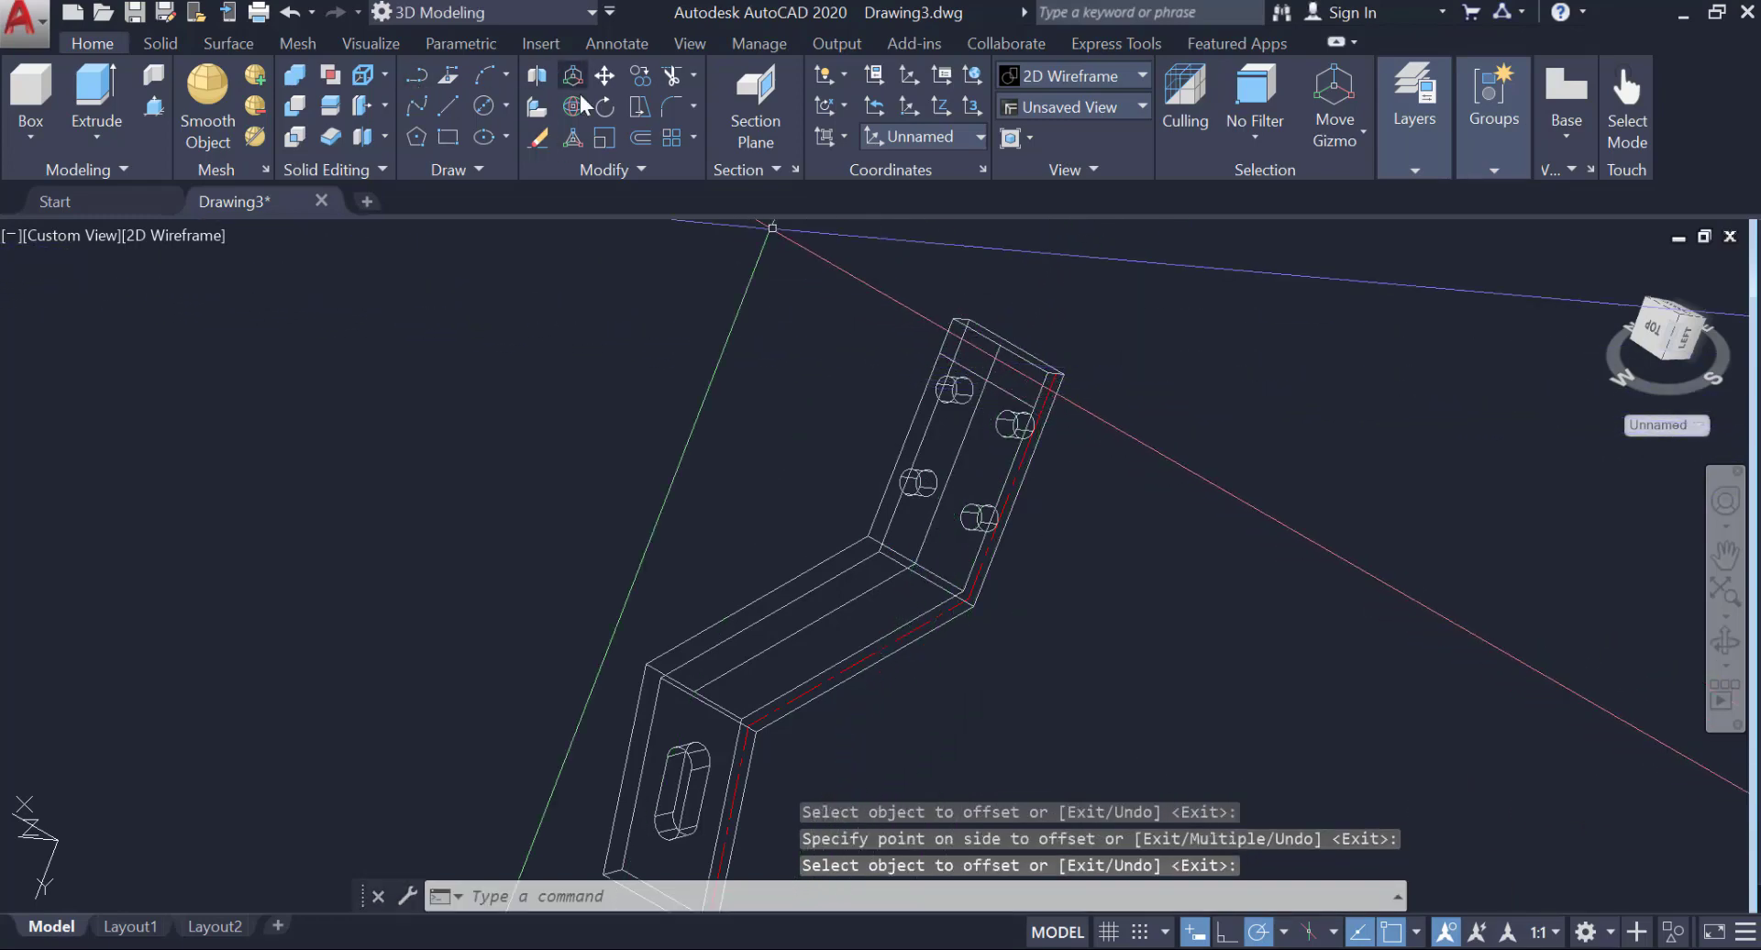
# Trim the excess line segments against the edge line
pyautogui.click(673, 77)
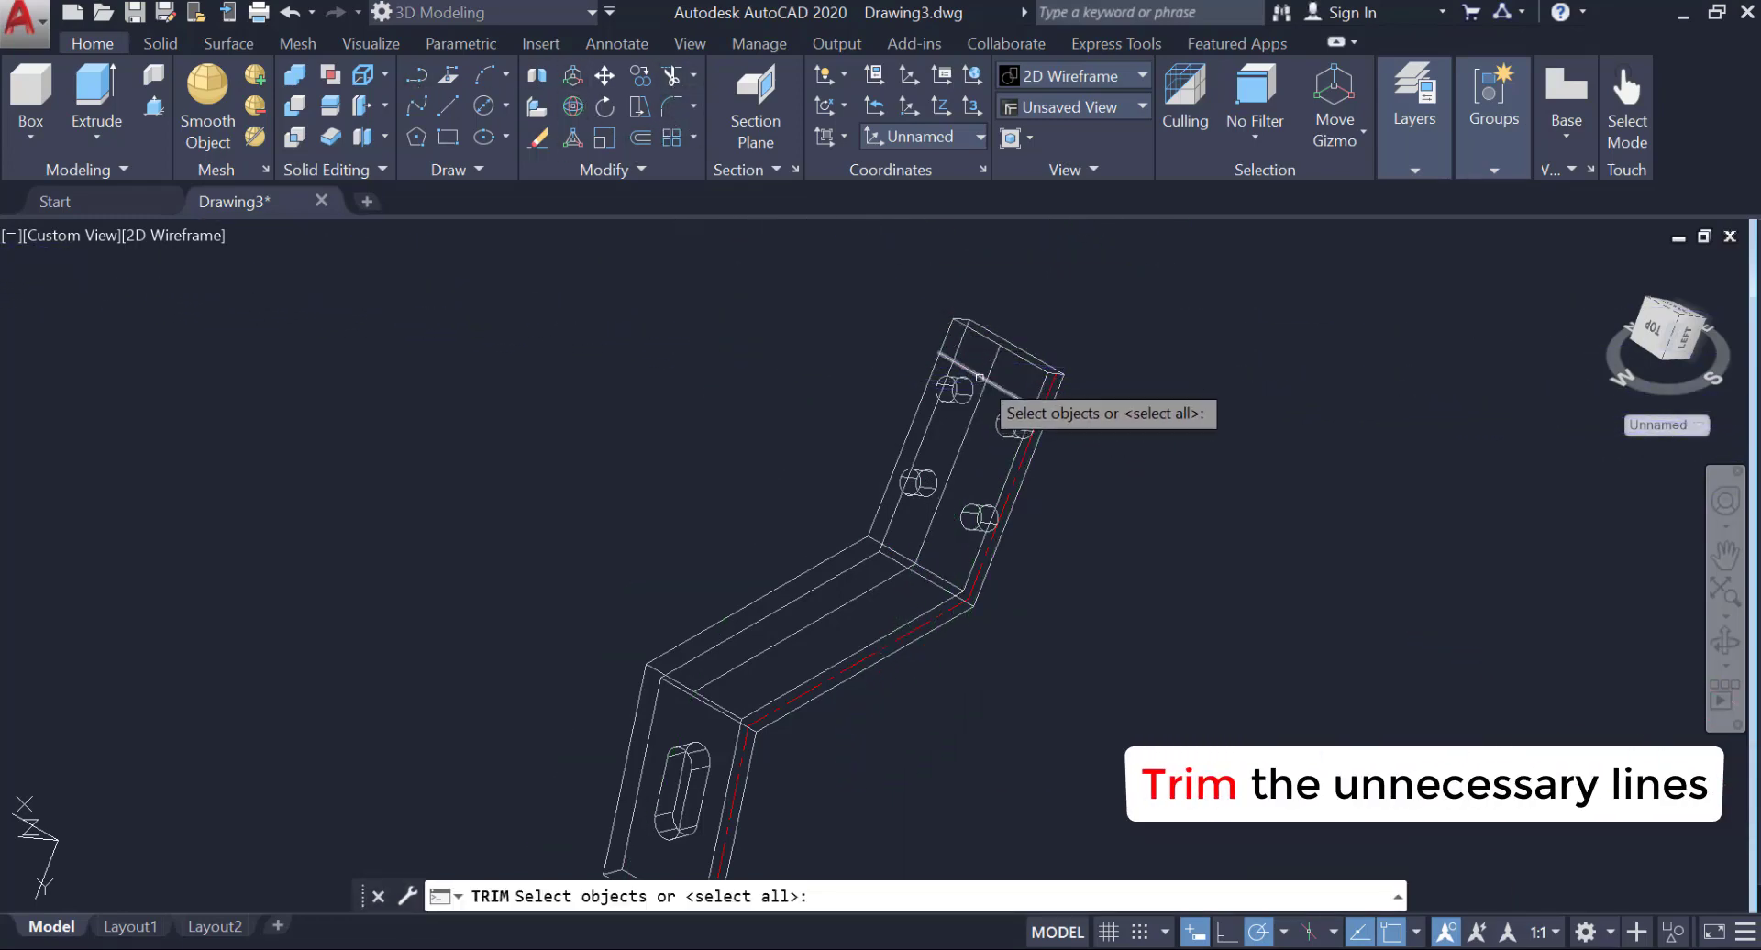
pyautogui.click(979, 377)
pyautogui.press('Return')
pyautogui.rightClick(991, 363)
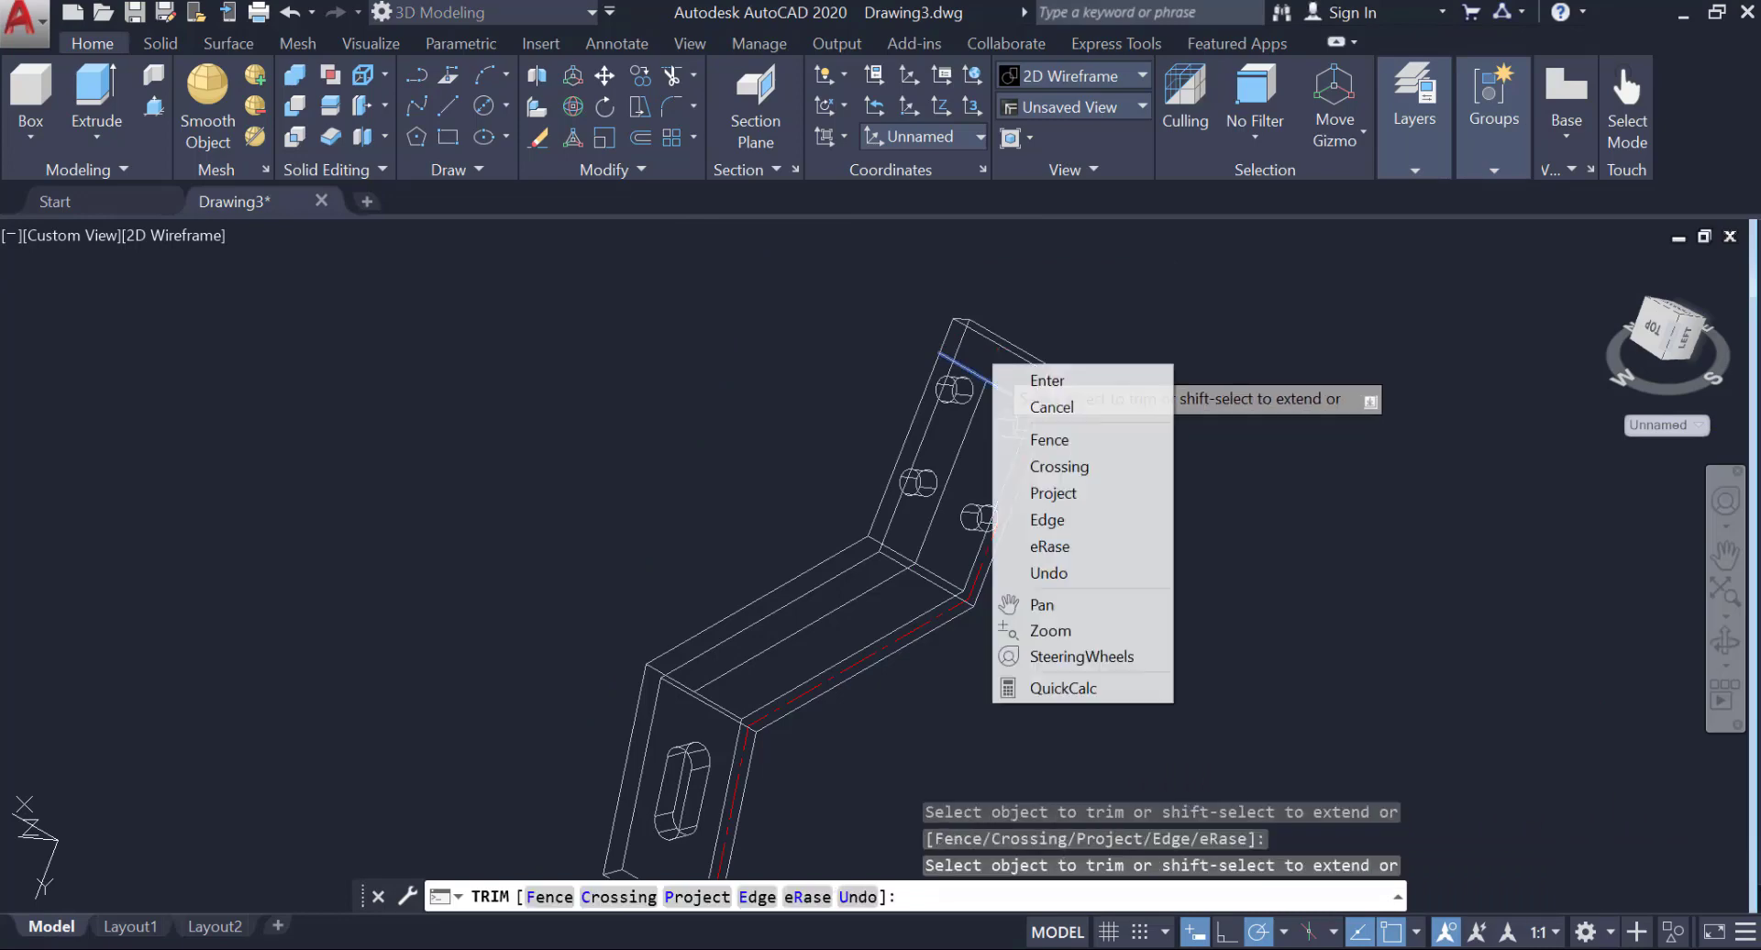
pyautogui.click(1019, 380)
pyautogui.write('3')
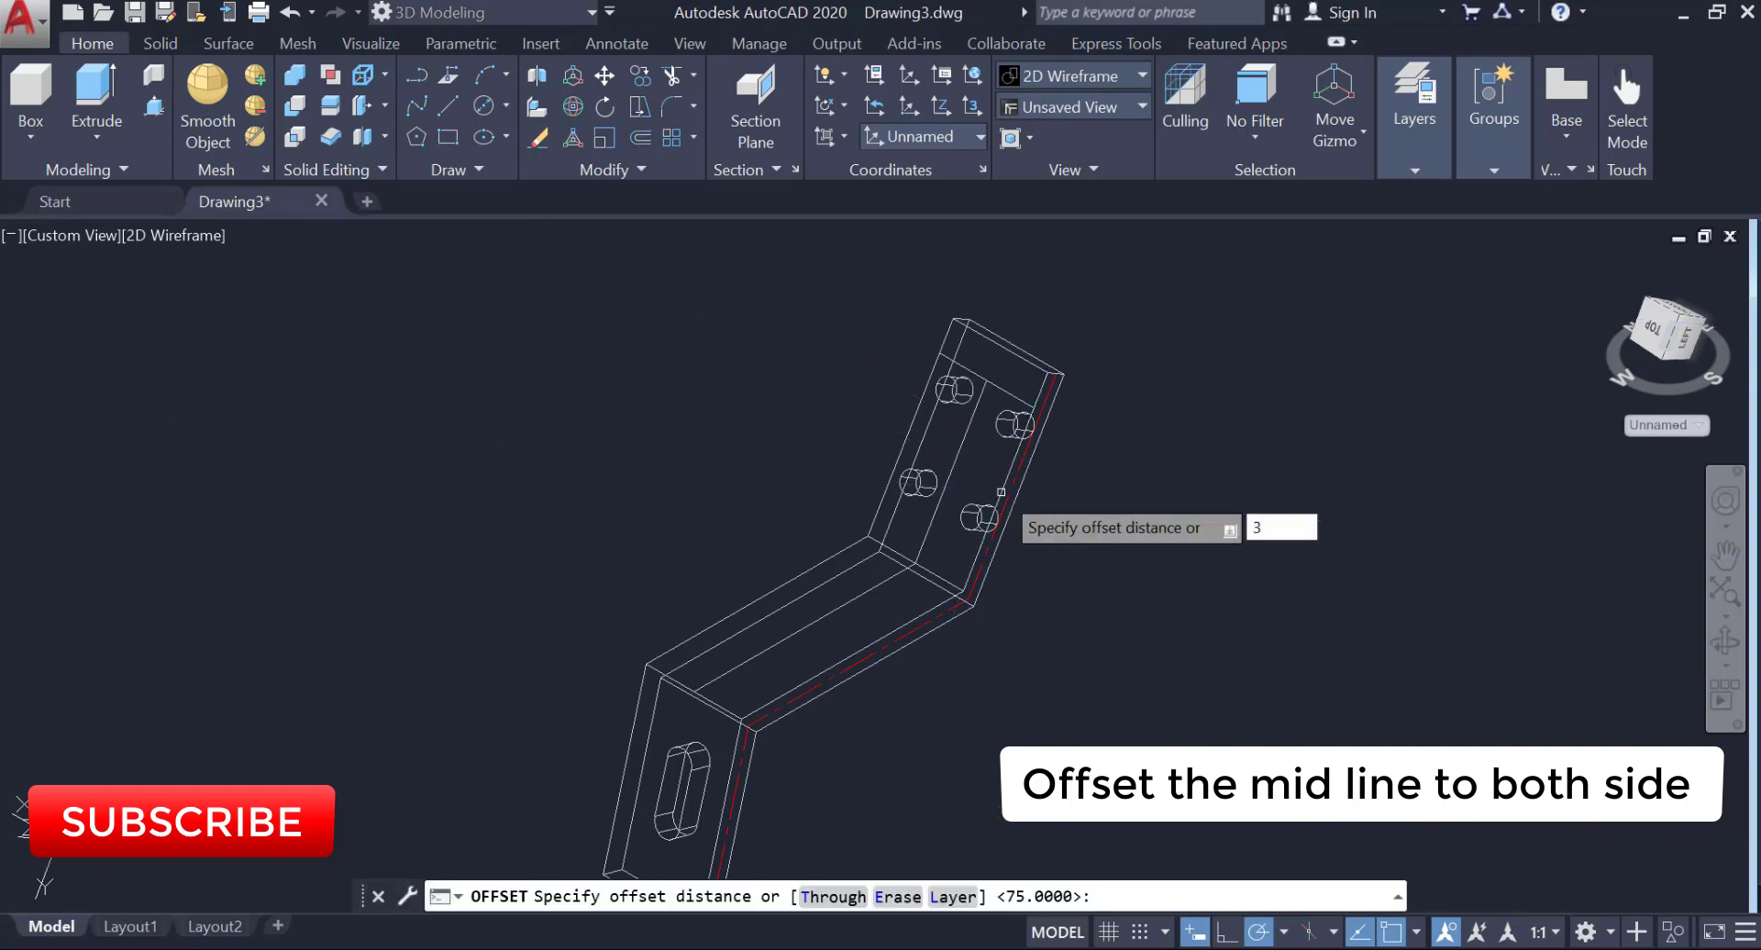
# Offset the mid line 3 units to each side, redoing the misplaced copy
pyautogui.press('Return')
pyautogui.click(959, 454)
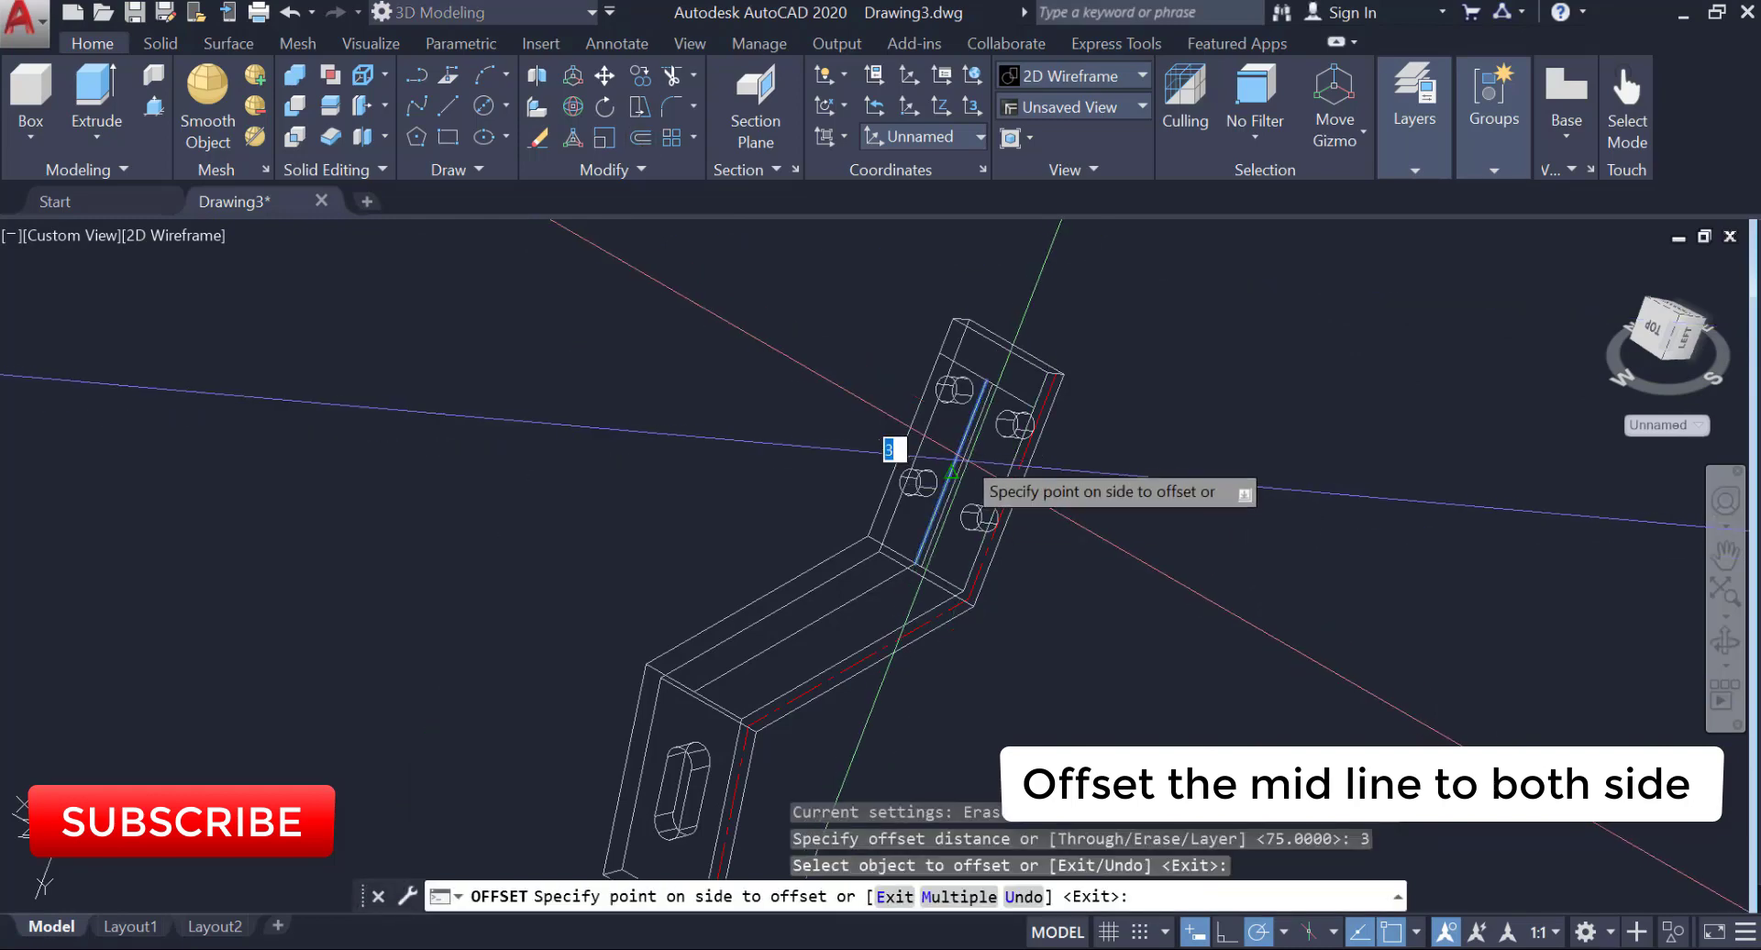
pyautogui.click(955, 449)
pyautogui.hotkey('ctrl', 'z')
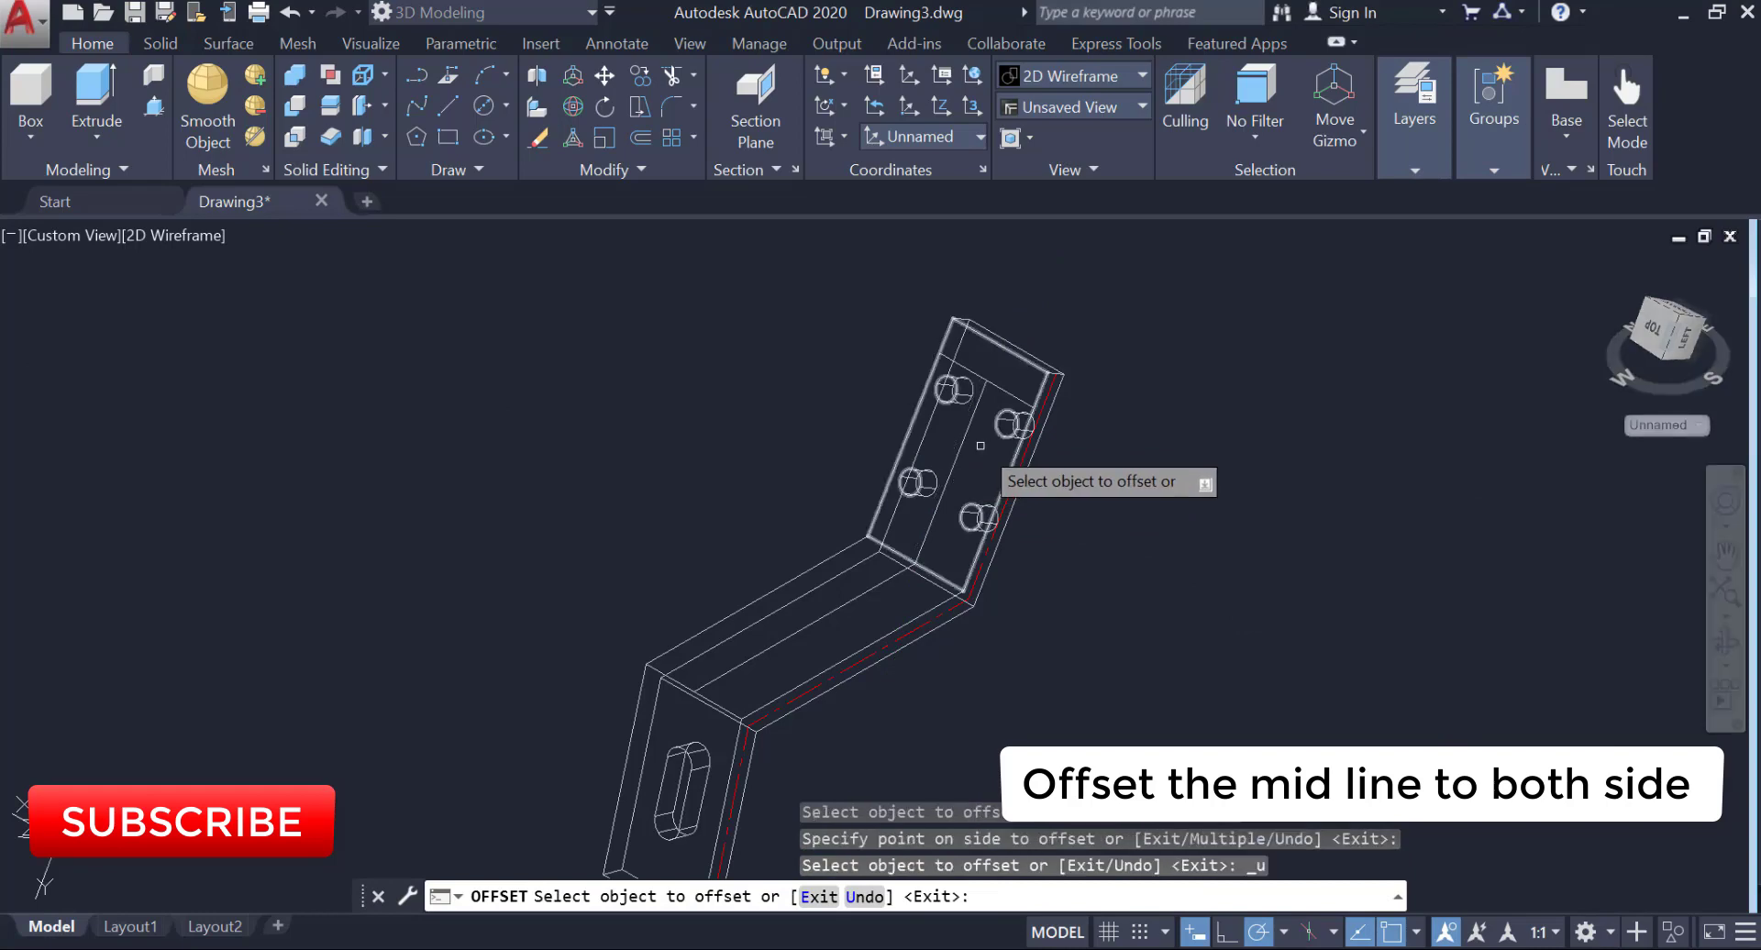
pyautogui.click(1294, 584)
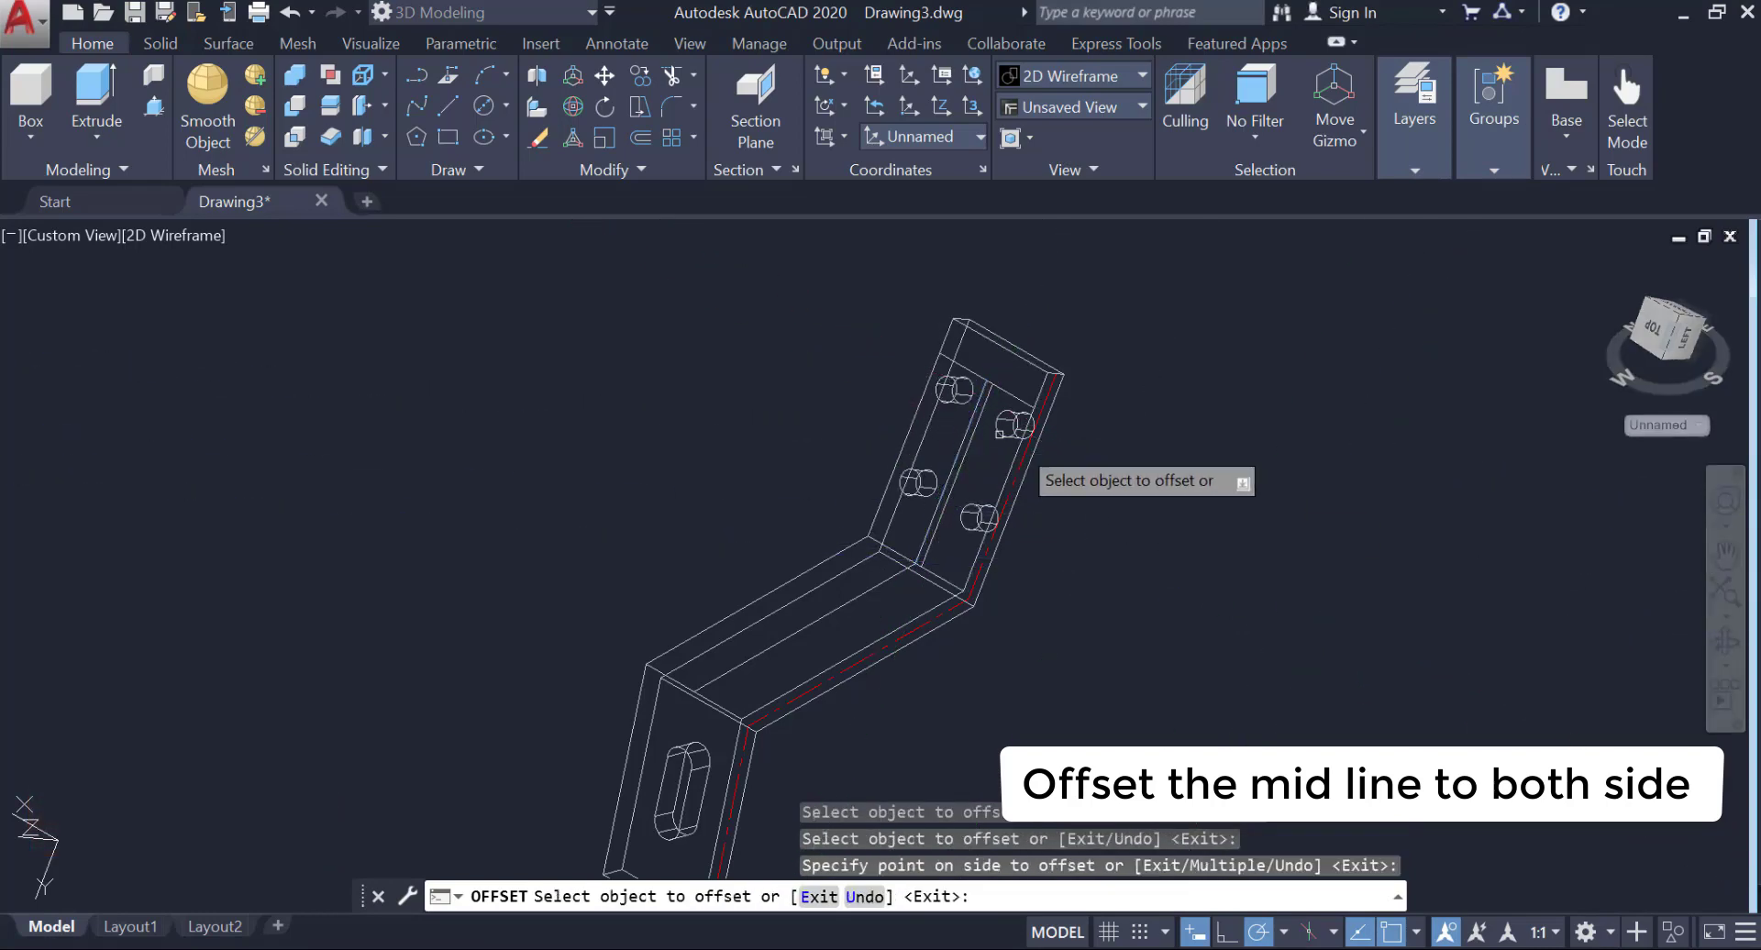
pyautogui.click(962, 432)
pyautogui.click(867, 450)
pyautogui.press('Return')
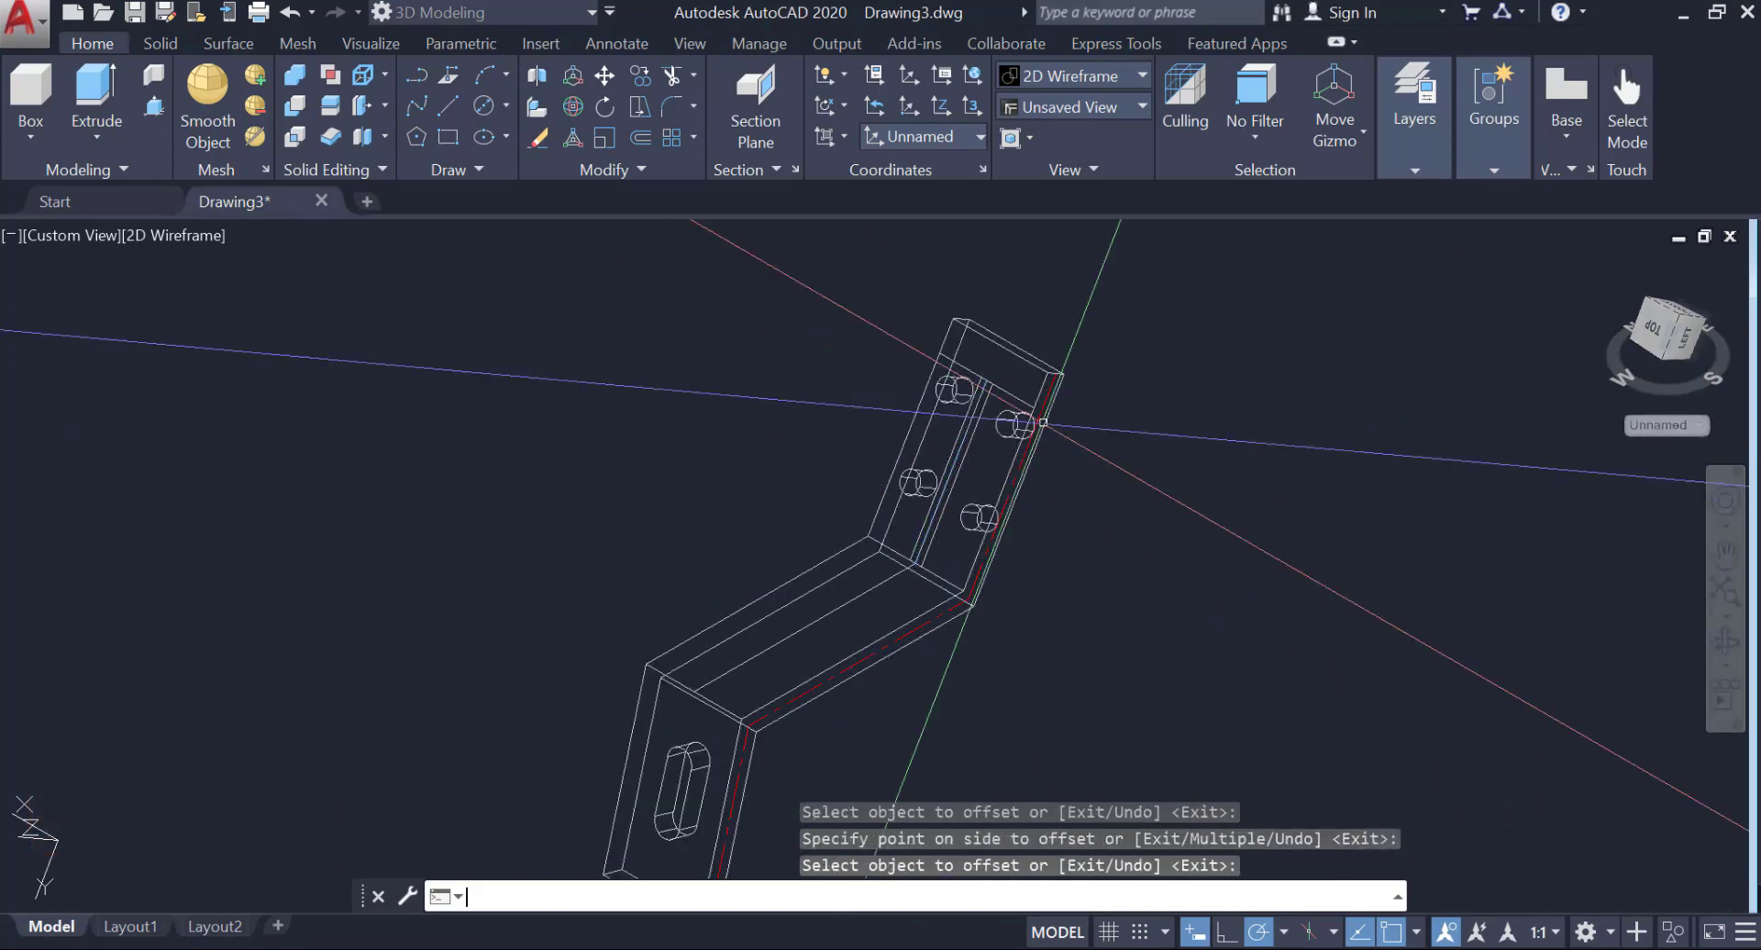
# Draw the diagonal line from the snapped endpoint to the intersection corner, closing the gusset triangle
pyautogui.moveTo(1043, 423); pyautogui.dragTo(951, 441, button='middle')
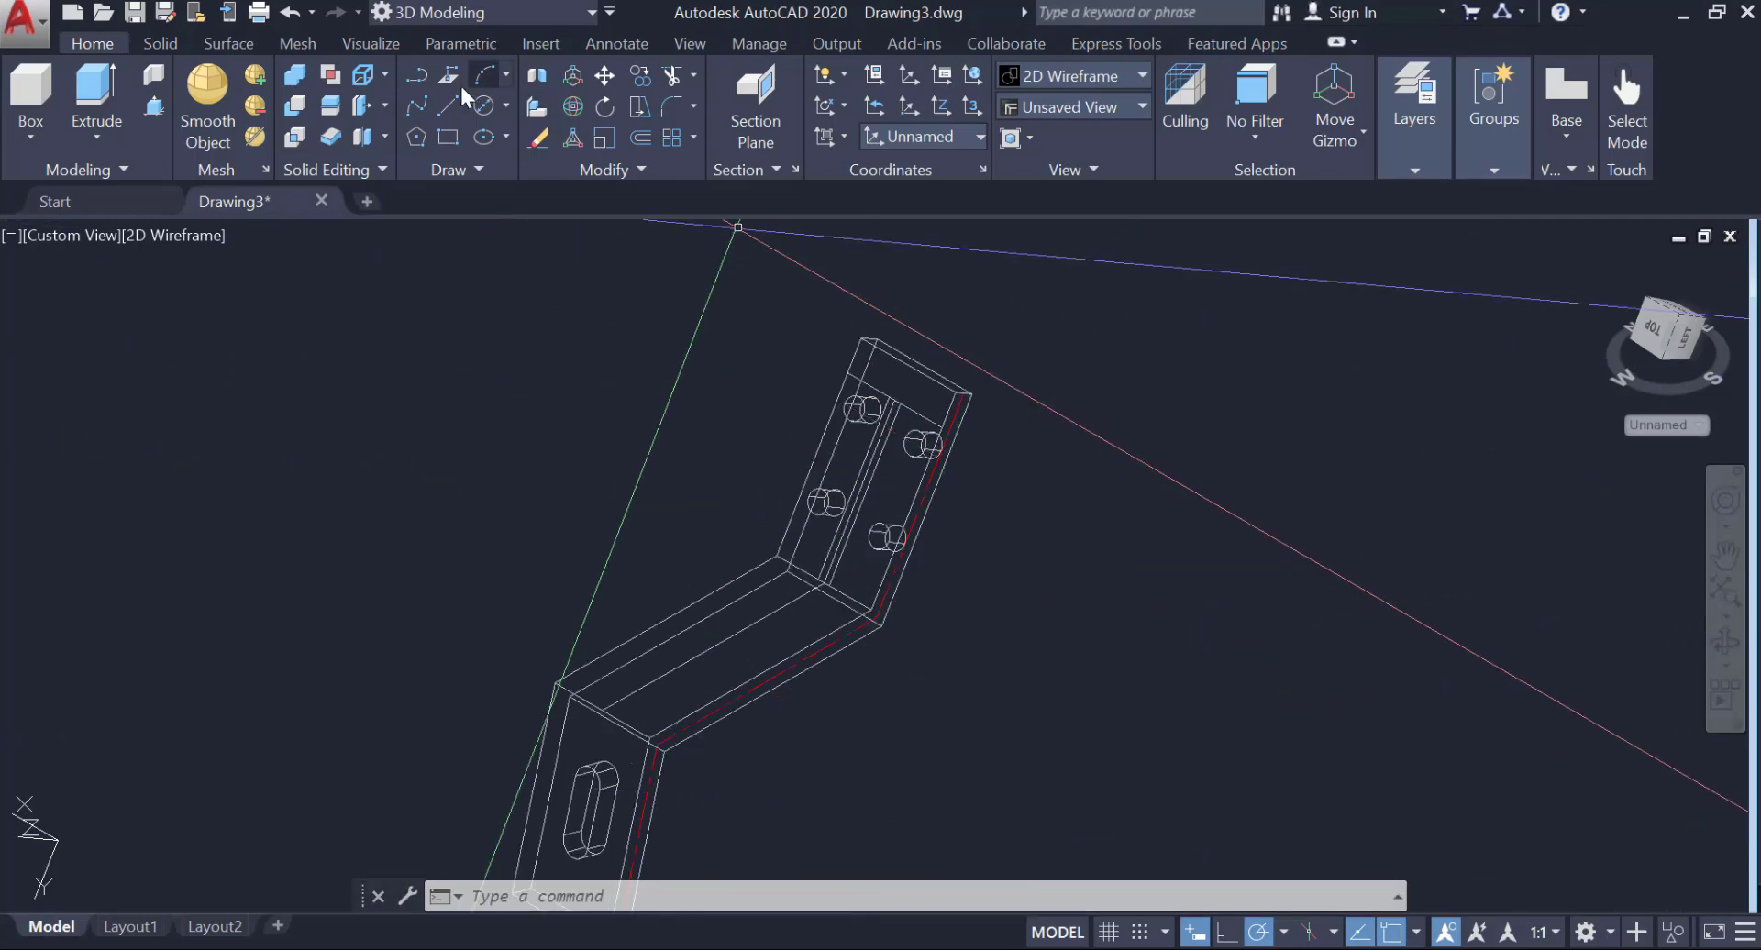
pyautogui.click(440, 106)
pyautogui.scroll(3, 725, 376)
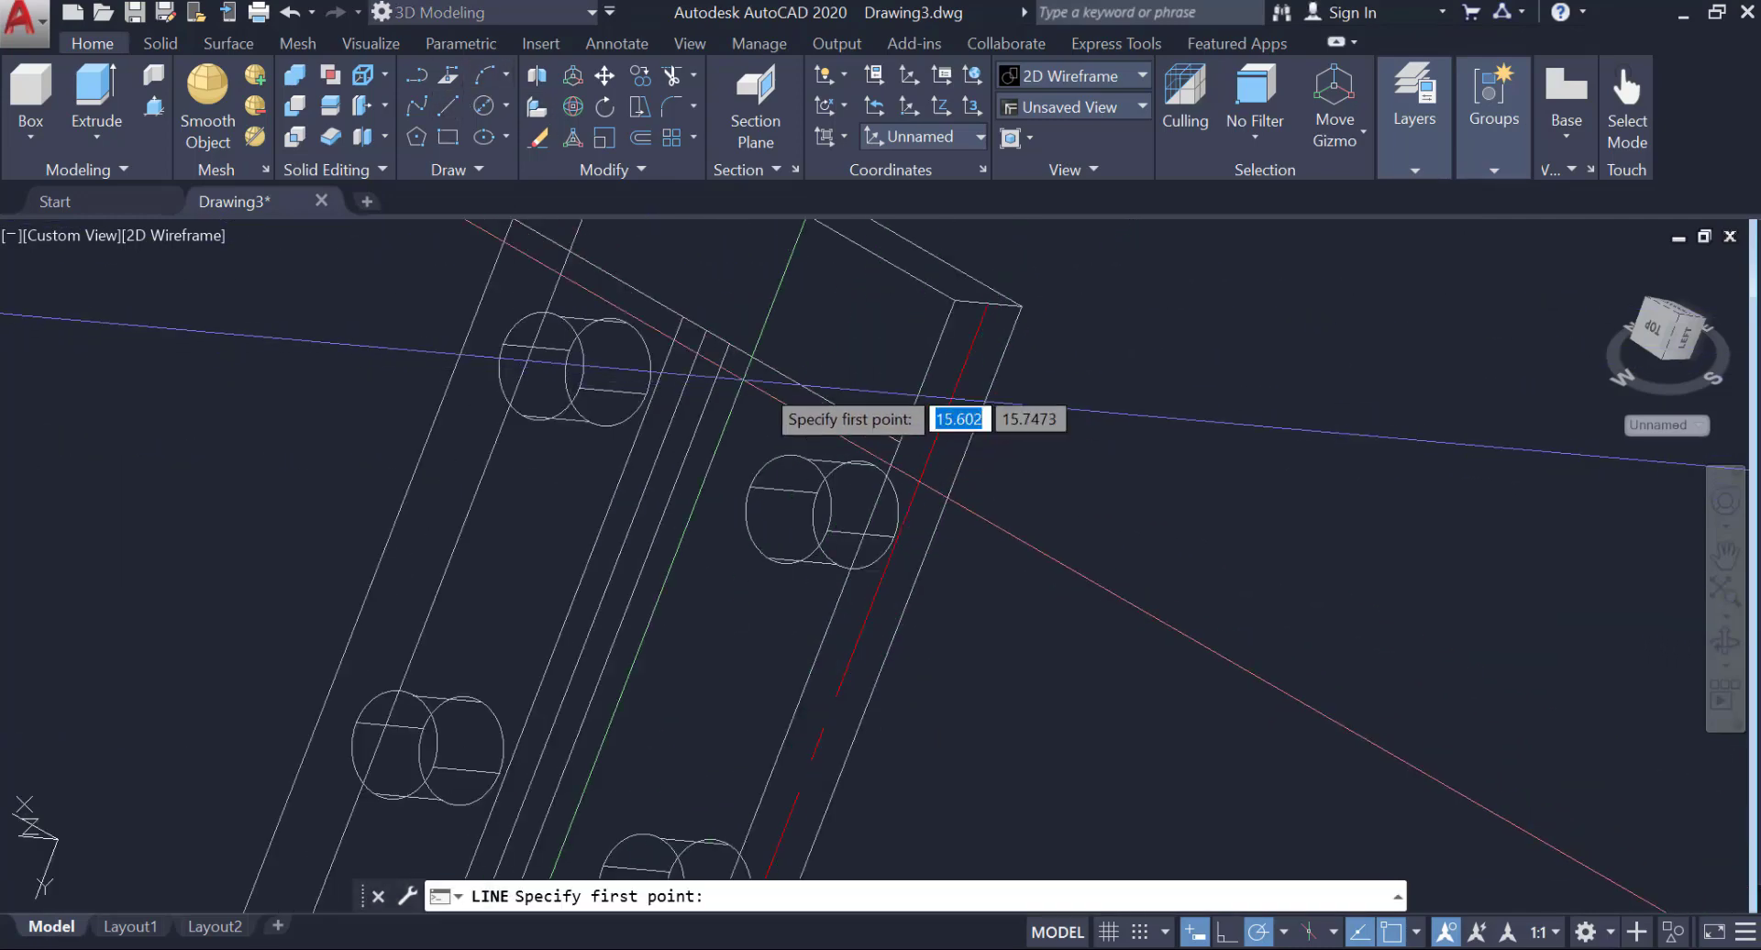
pyautogui.scroll(2, 706, 330)
pyautogui.click(706, 330)
pyautogui.scroll(-3, 716, 403)
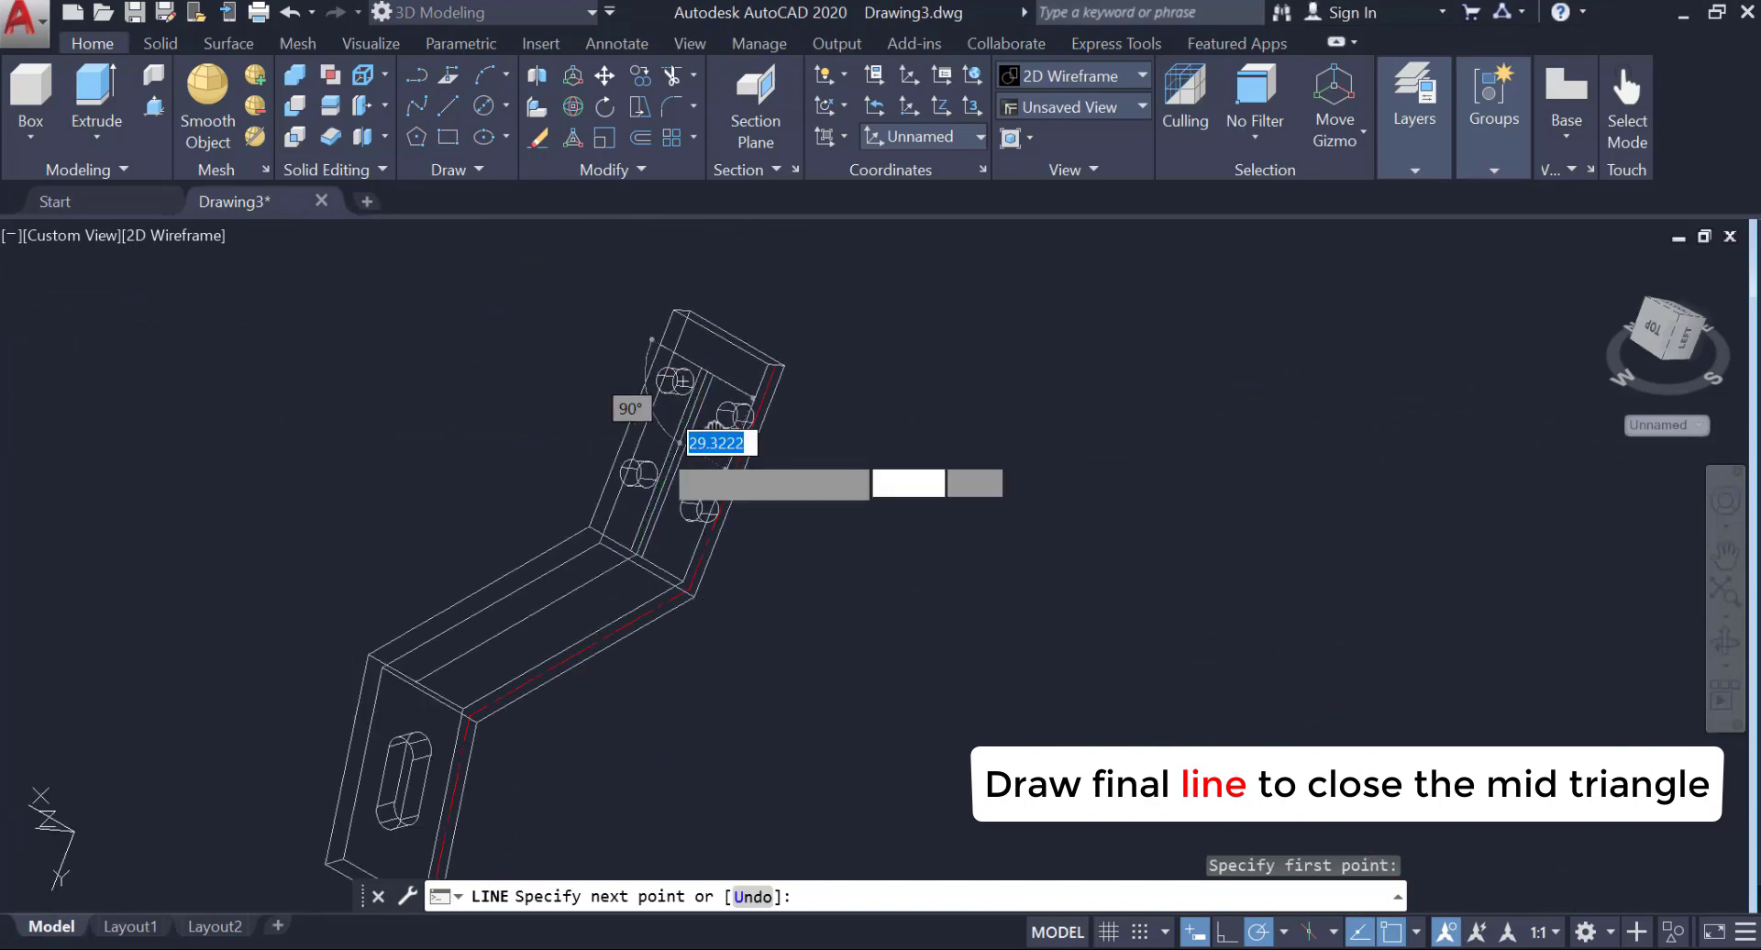
pyautogui.scroll(2, 747, 514)
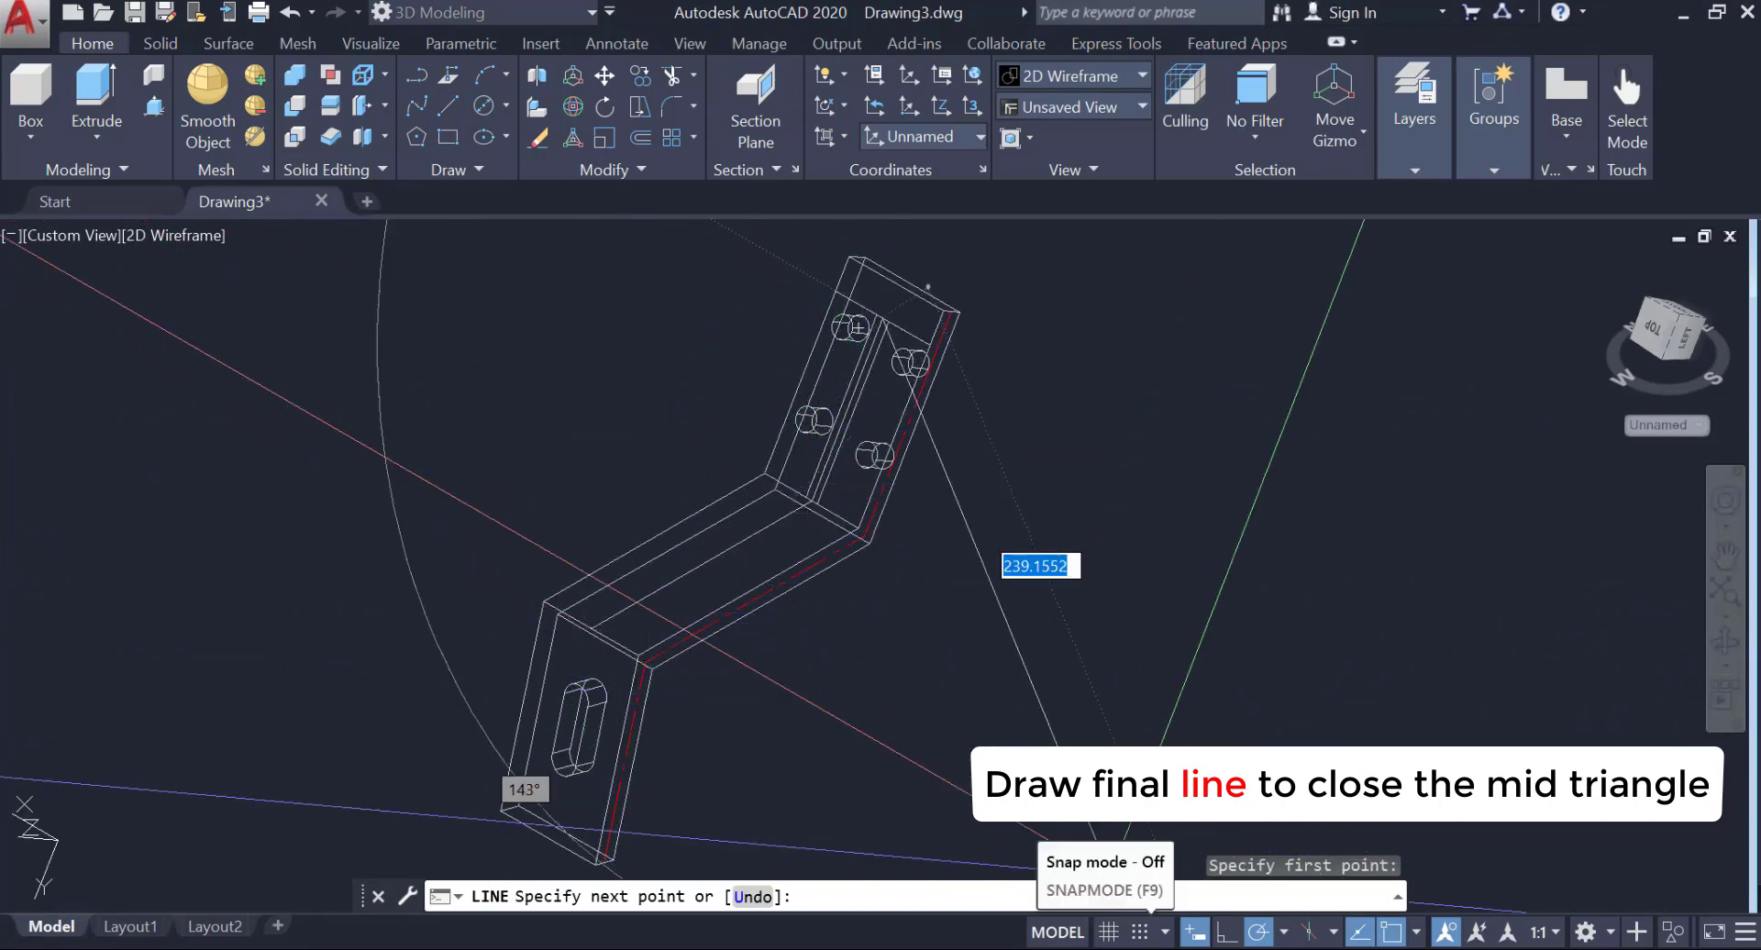
pyautogui.scroll(2, 541, 605)
pyautogui.scroll(2, 532, 609)
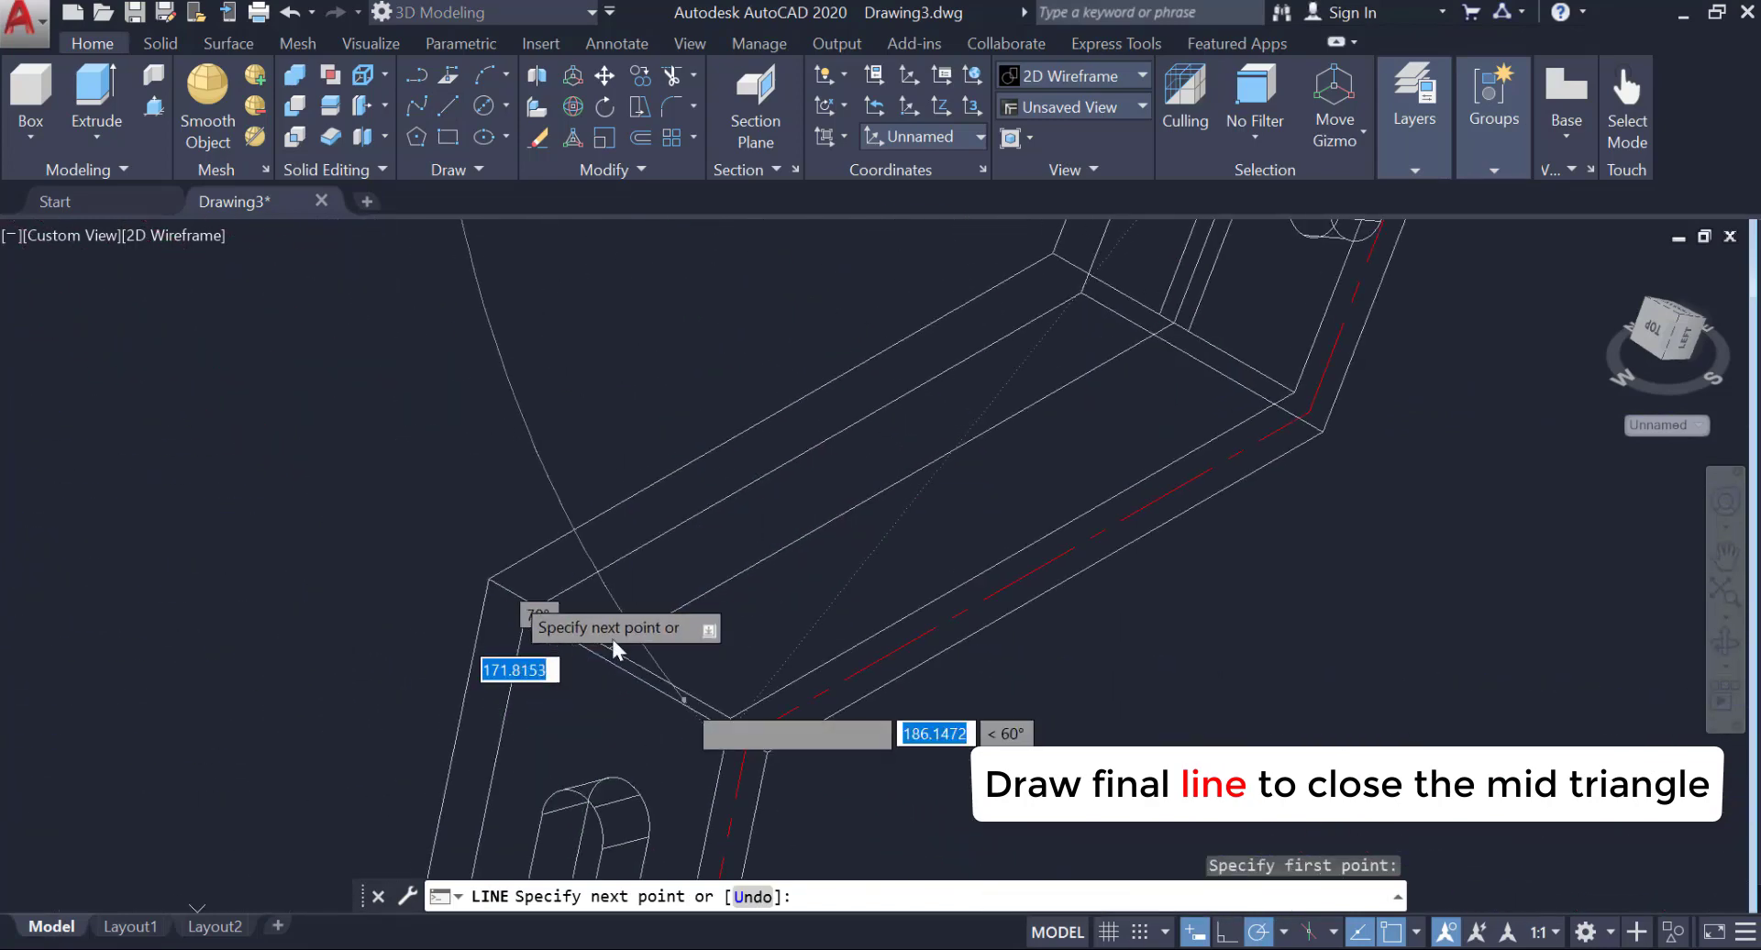
pyautogui.scroll(2, 589, 580)
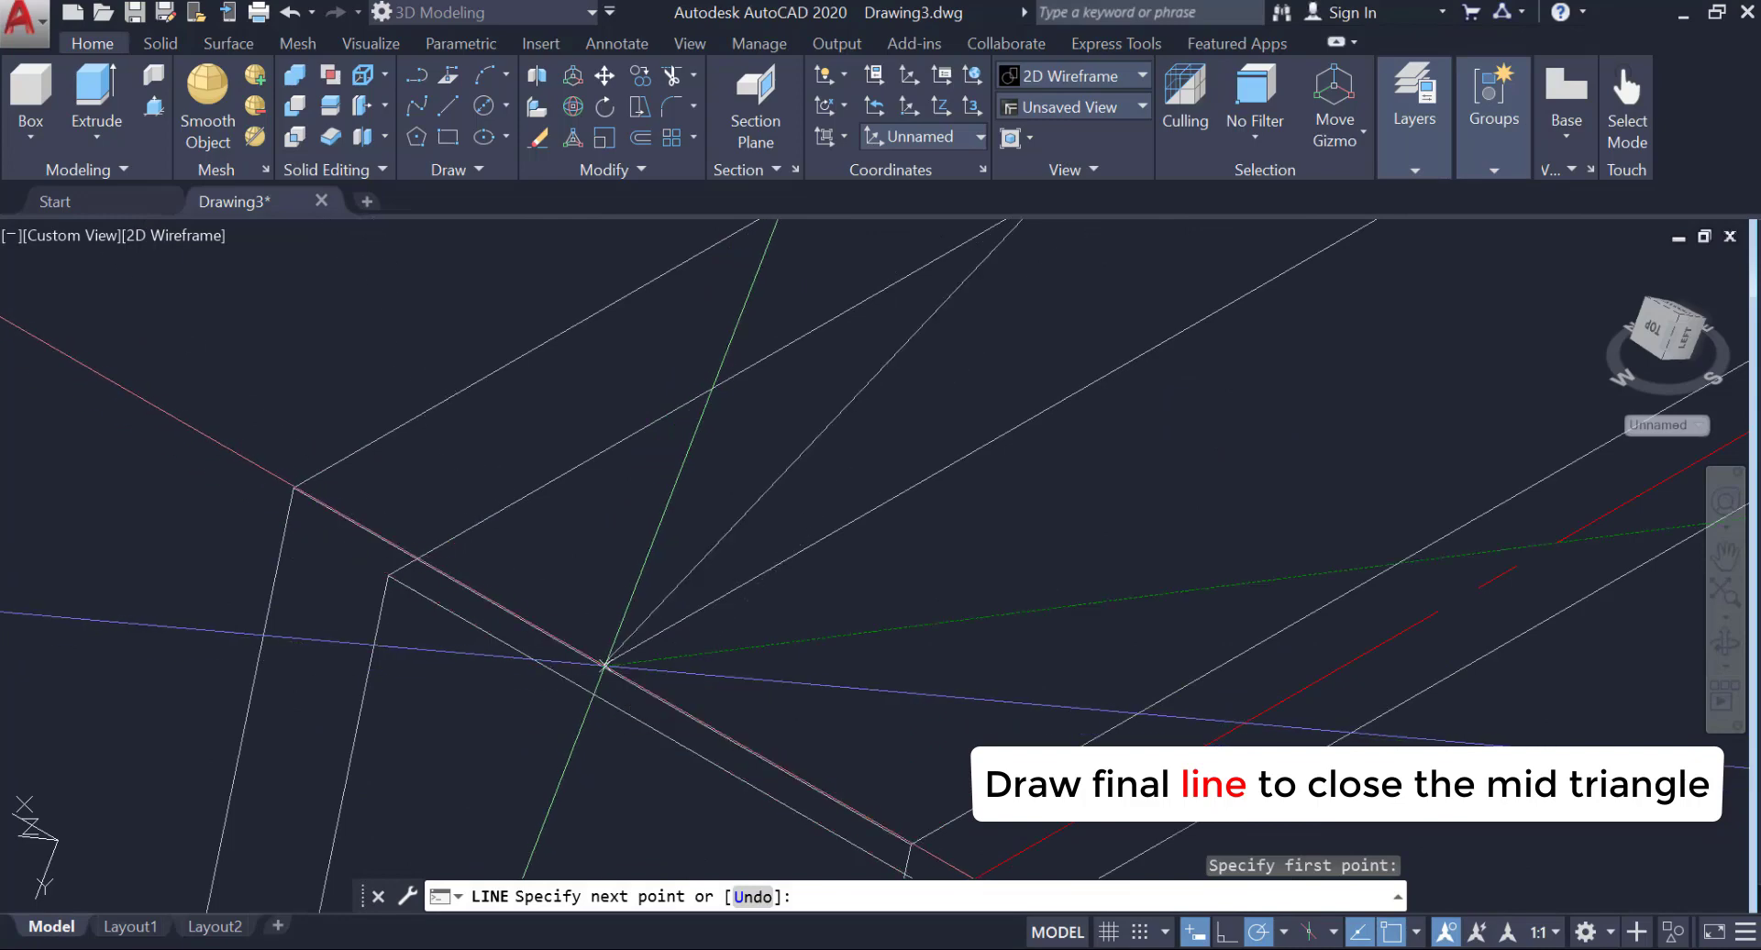
pyautogui.click(605, 664)
pyautogui.scroll(-5, 917, 596)
pyautogui.press('Escape')
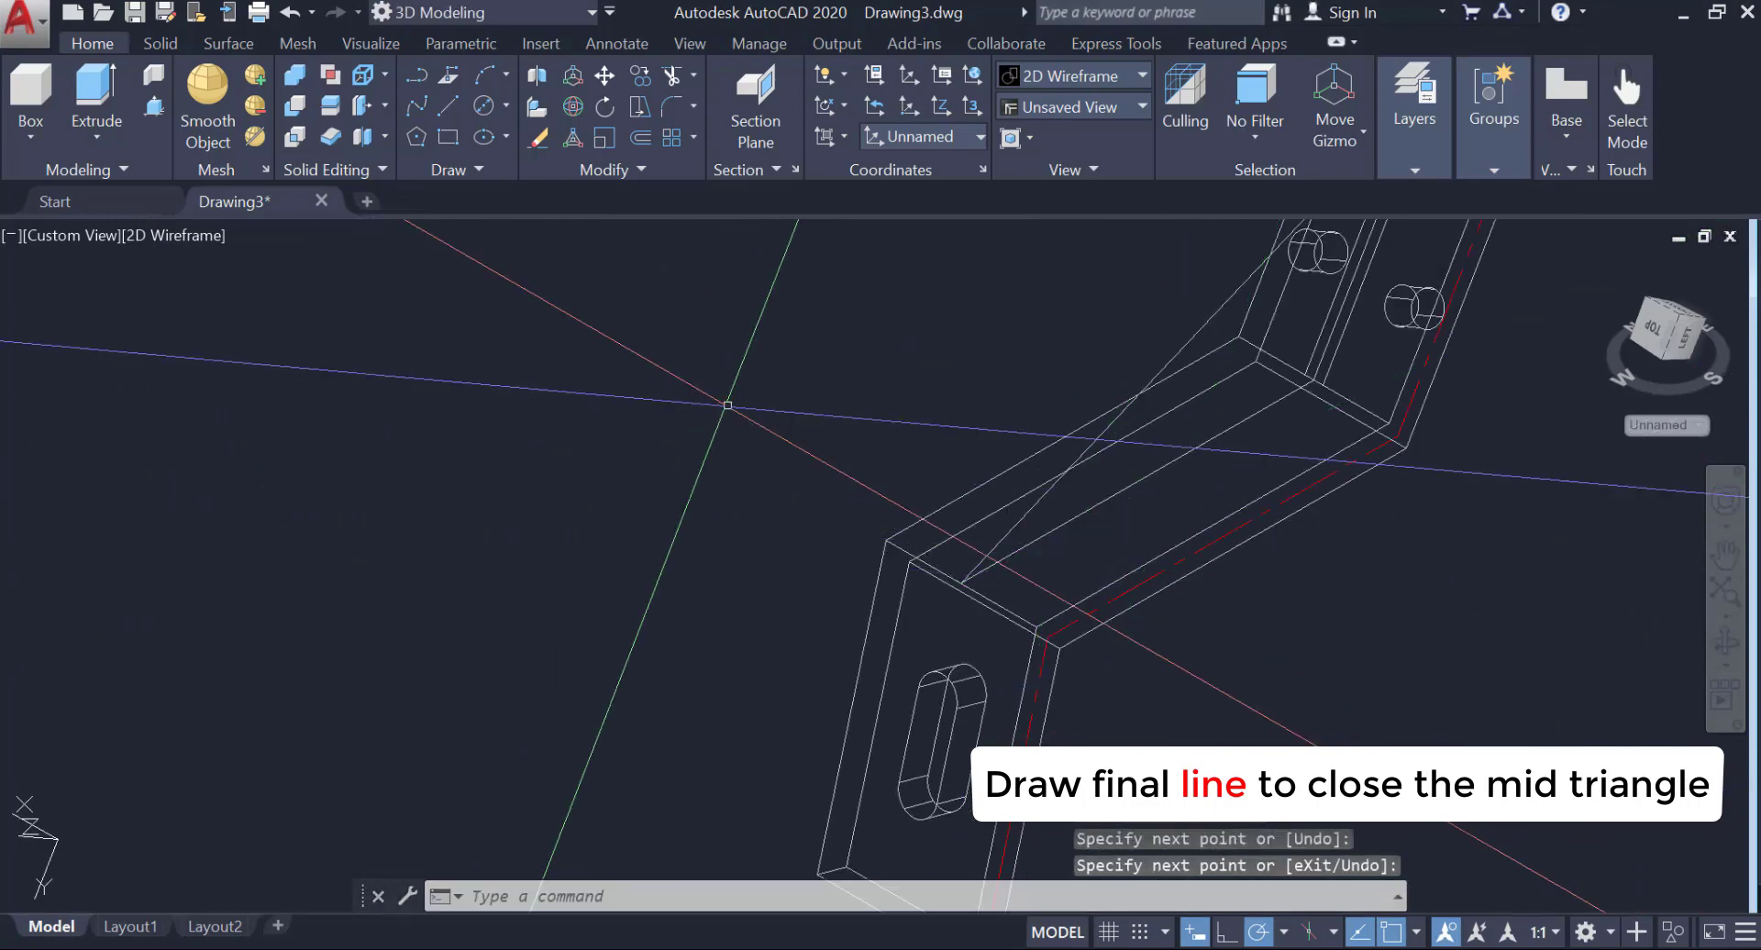
pyautogui.scroll(-3, 728, 405)
pyautogui.scroll(-2, 873, 475)
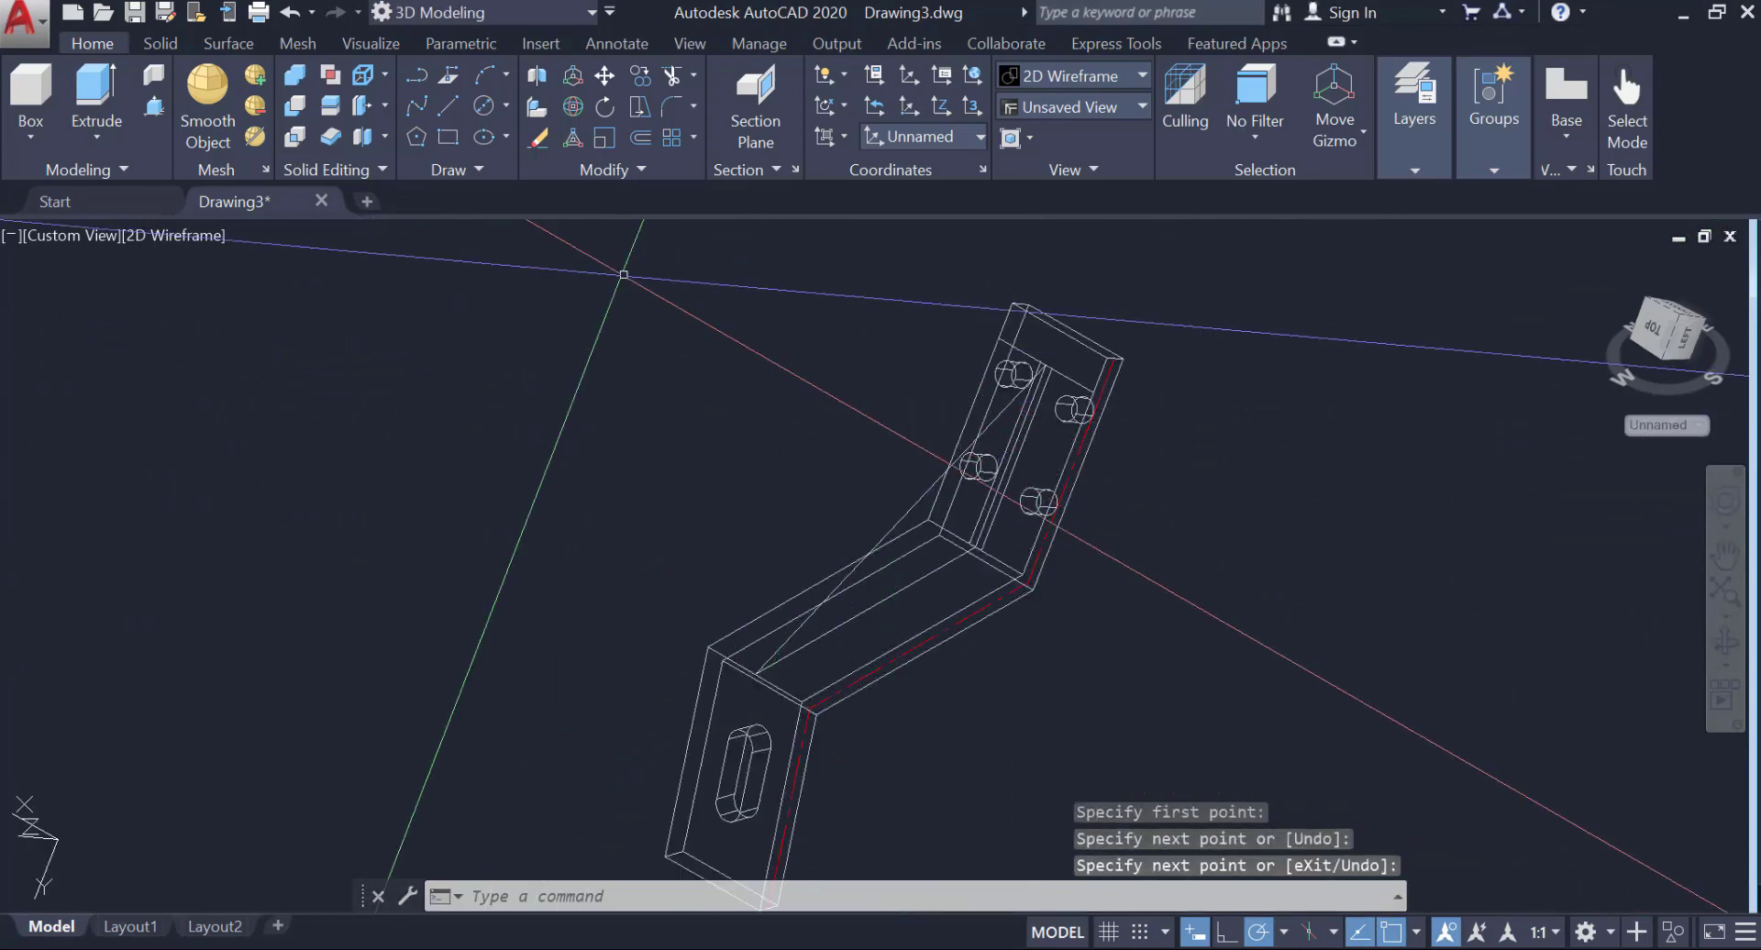
# Join the triangle's three lines into a single outline
pyautogui.click(607, 75)
pyautogui.press('Escape')
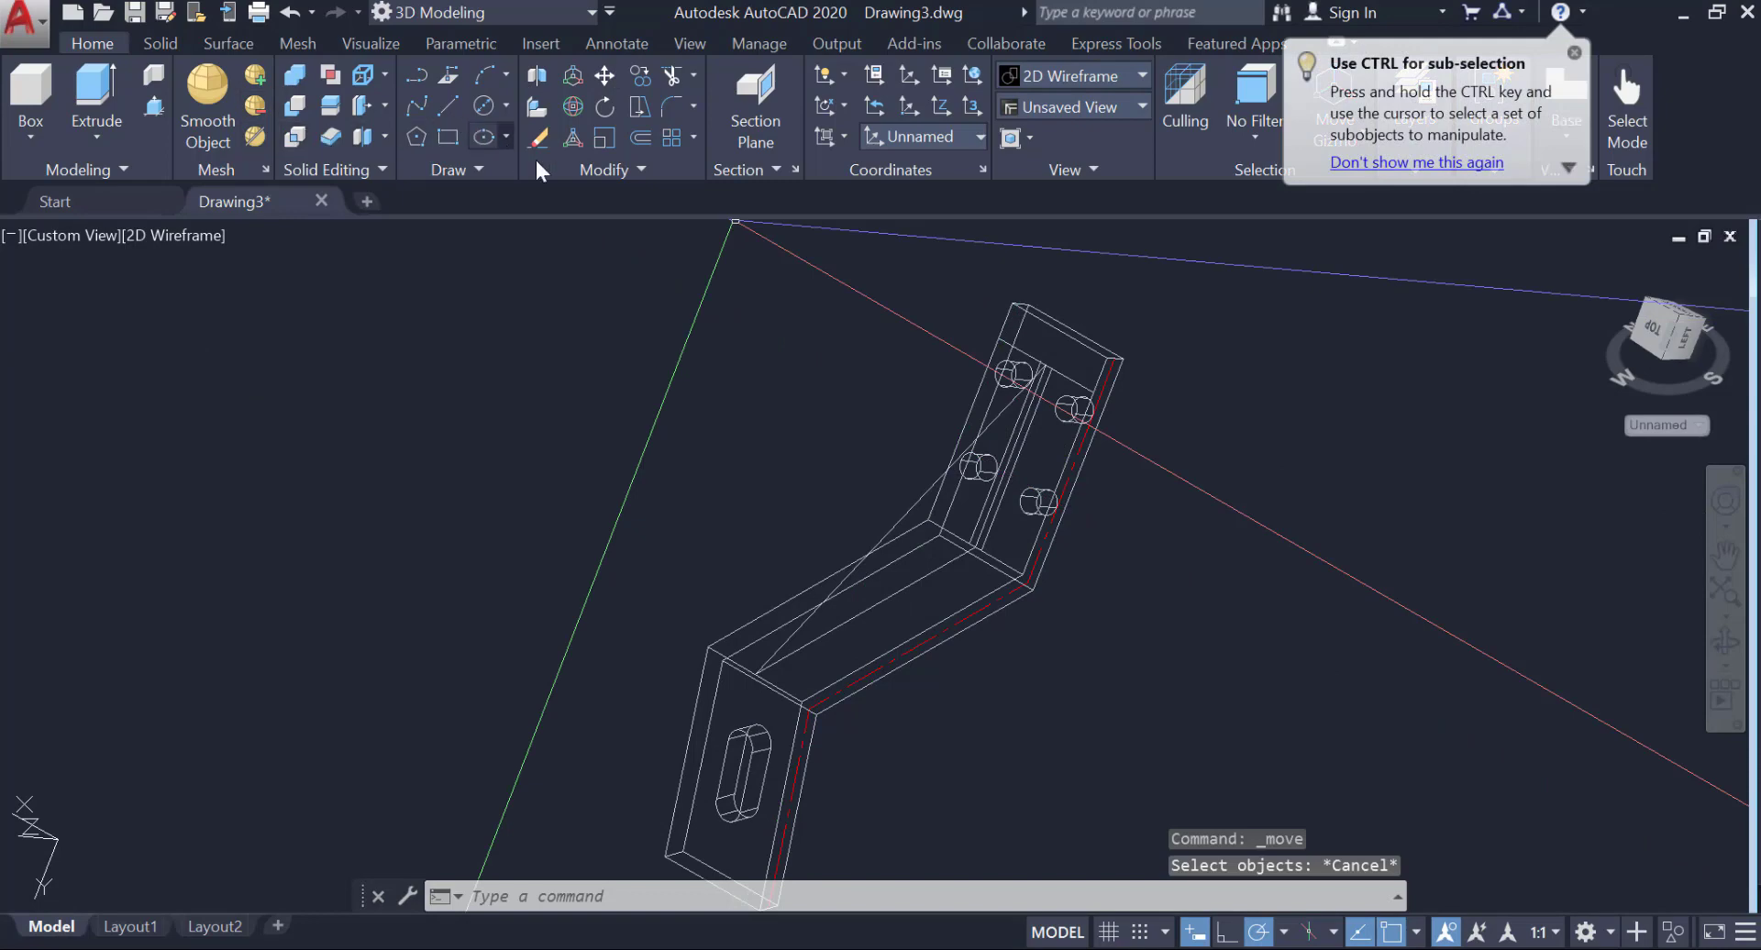
pyautogui.click(587, 176)
pyautogui.click(627, 231)
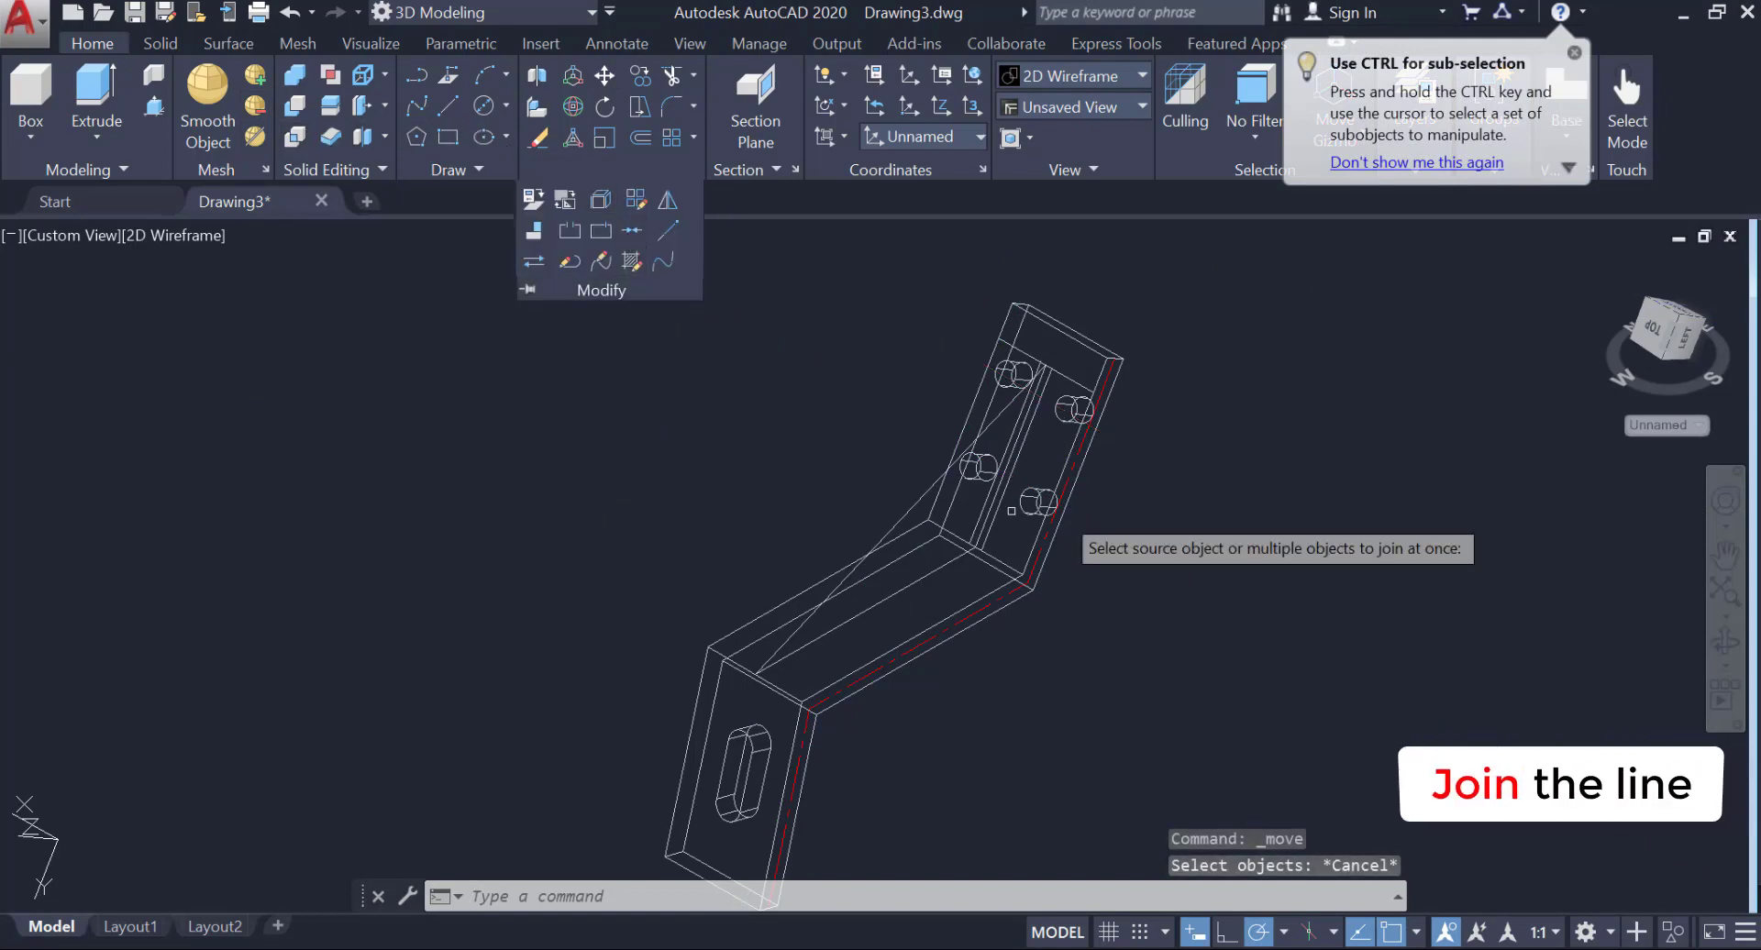
pyautogui.click(1006, 410)
pyautogui.scroll(4, 1019, 415)
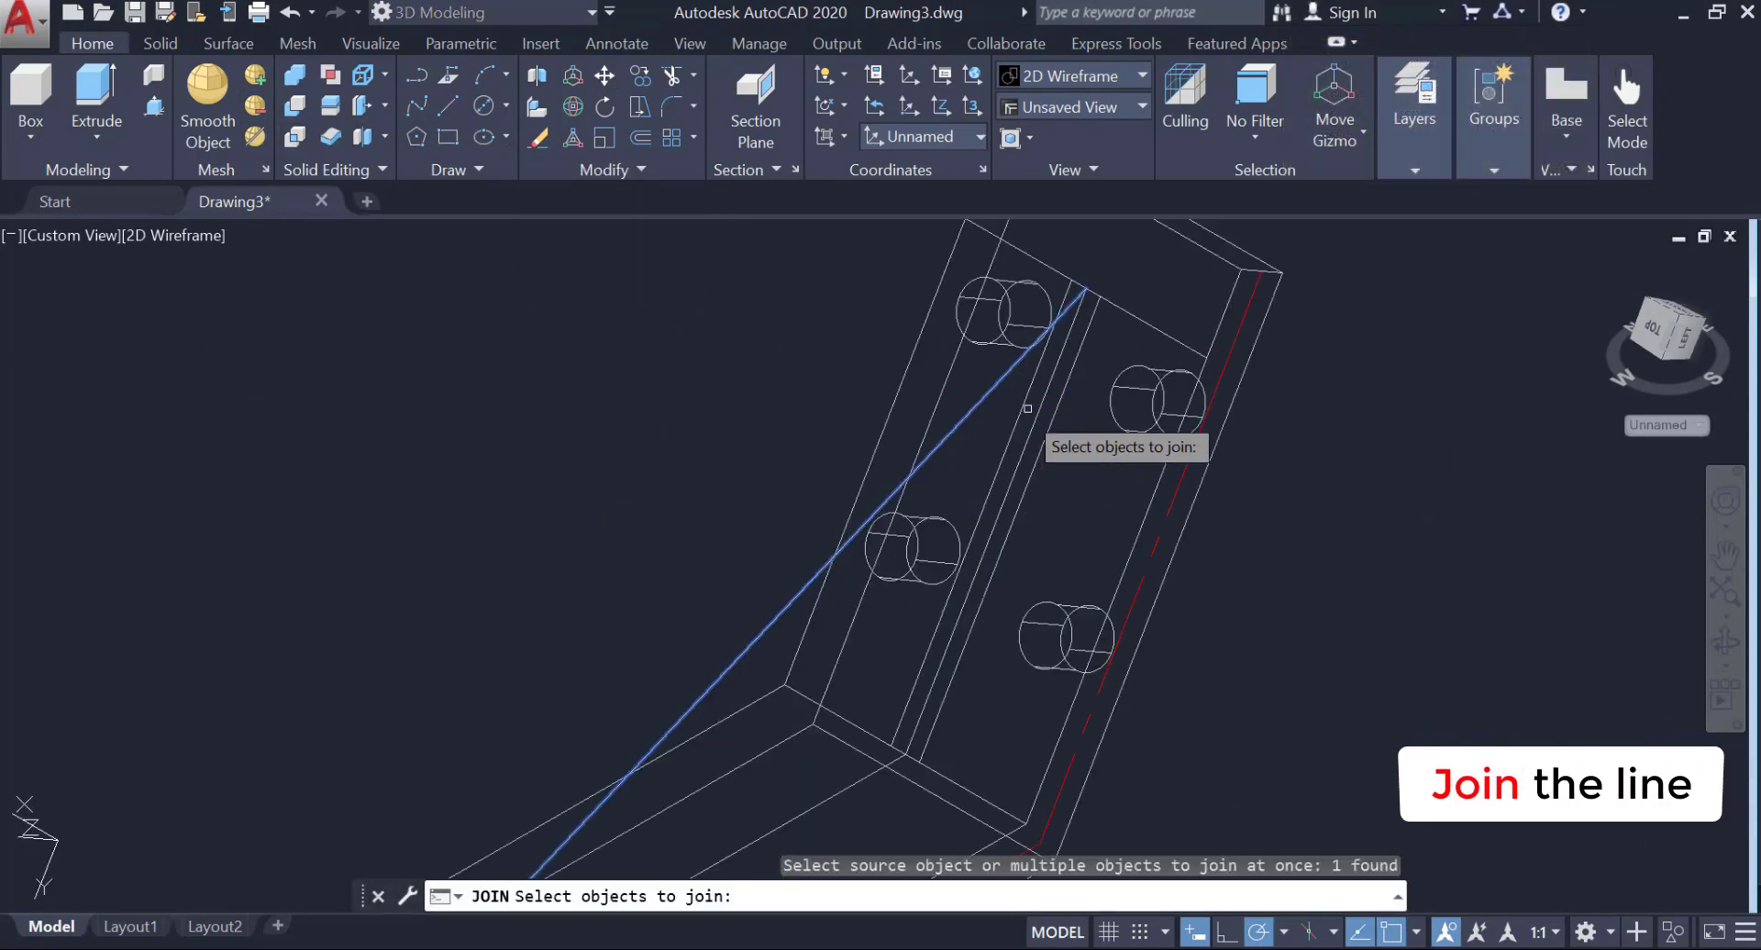
pyautogui.click(1047, 393)
pyautogui.click(873, 709)
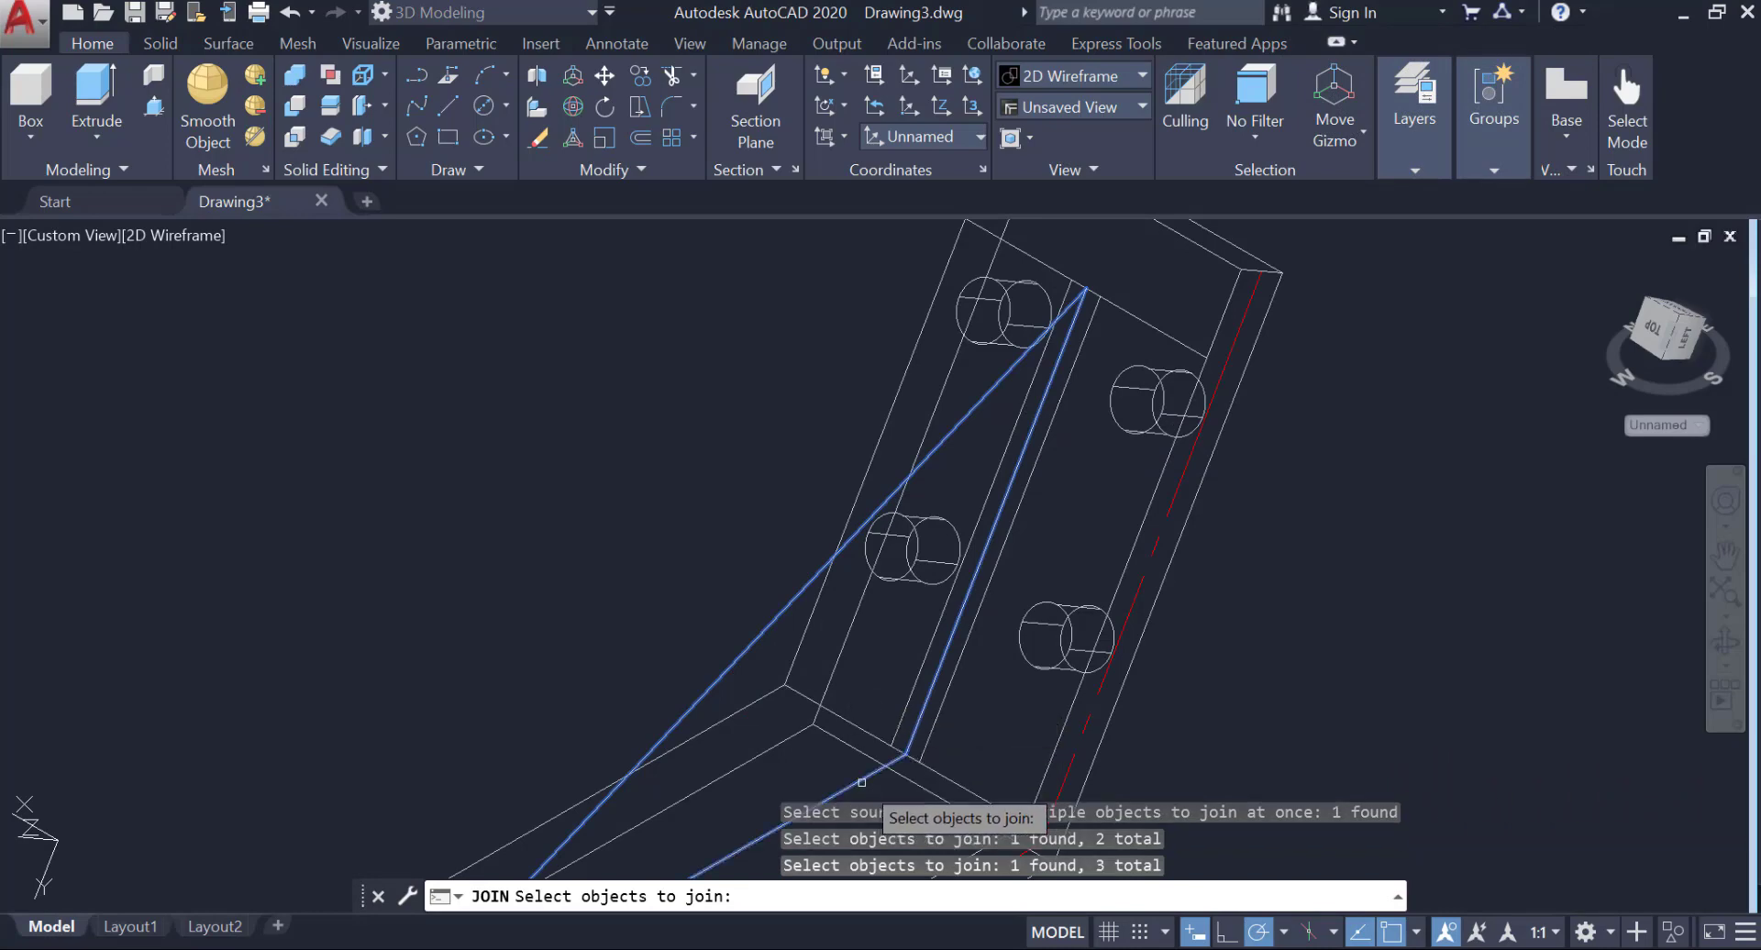
pyautogui.press('Return')
pyautogui.scroll(-2, 973, 467)
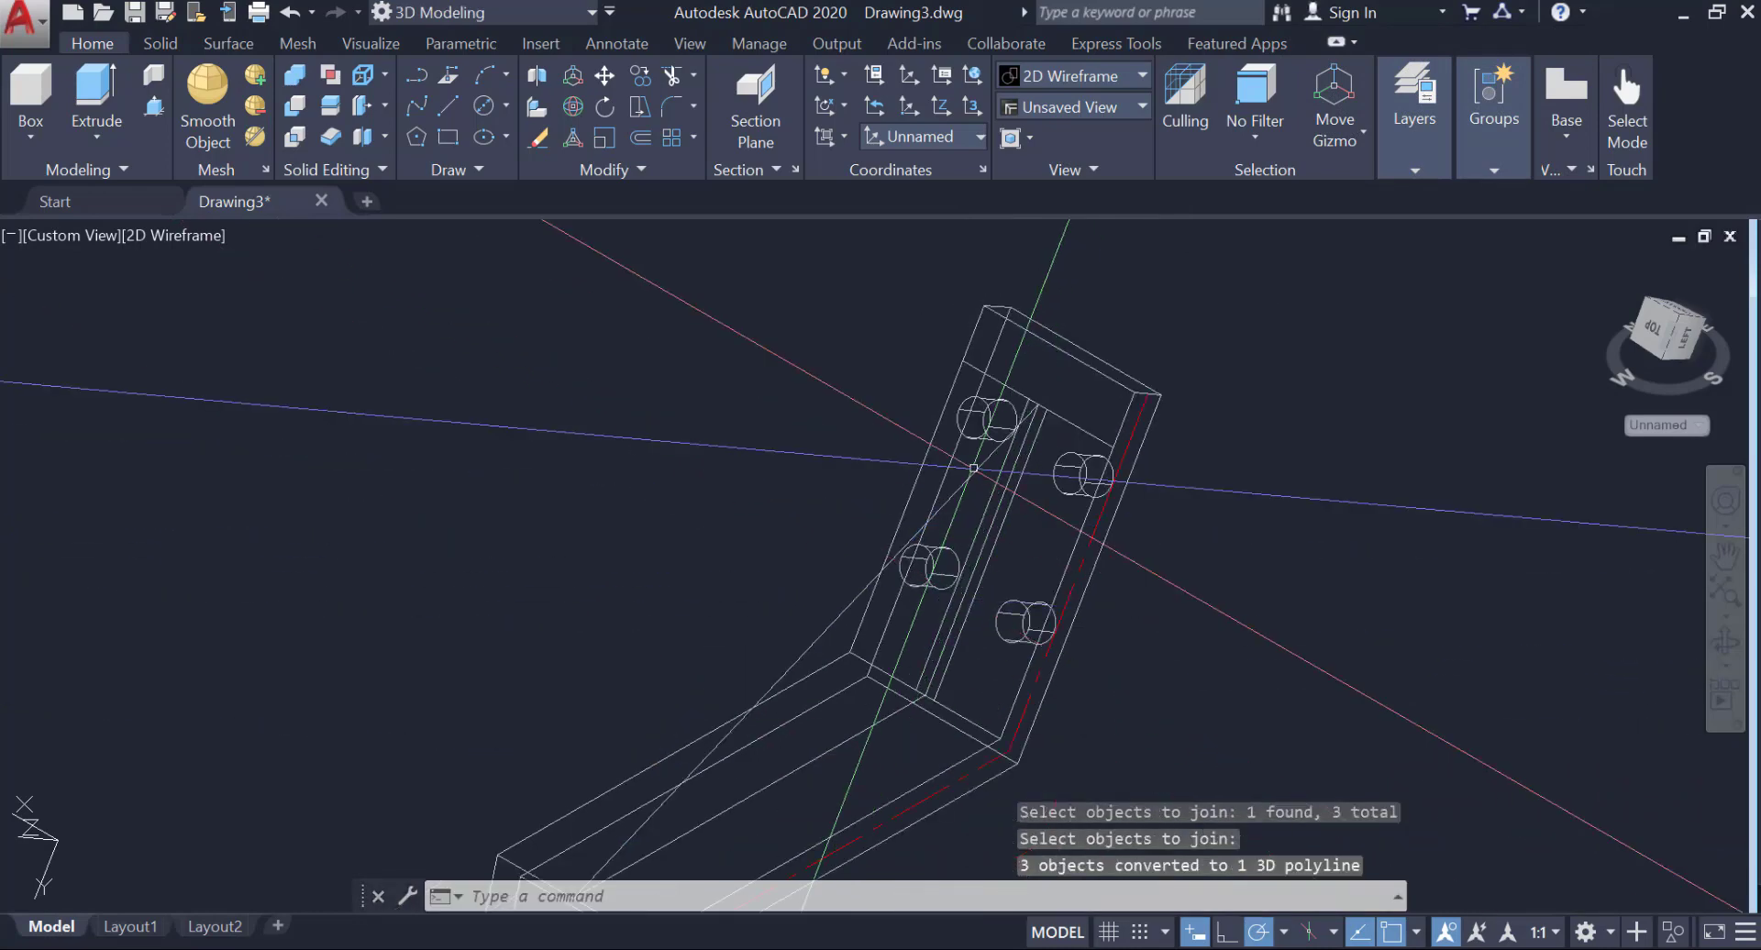
# Move the triangle outline 3 units outward using its corner as base point
pyautogui.click(605, 75)
pyautogui.scroll(1, 955, 730)
pyautogui.scroll(4, 985, 542)
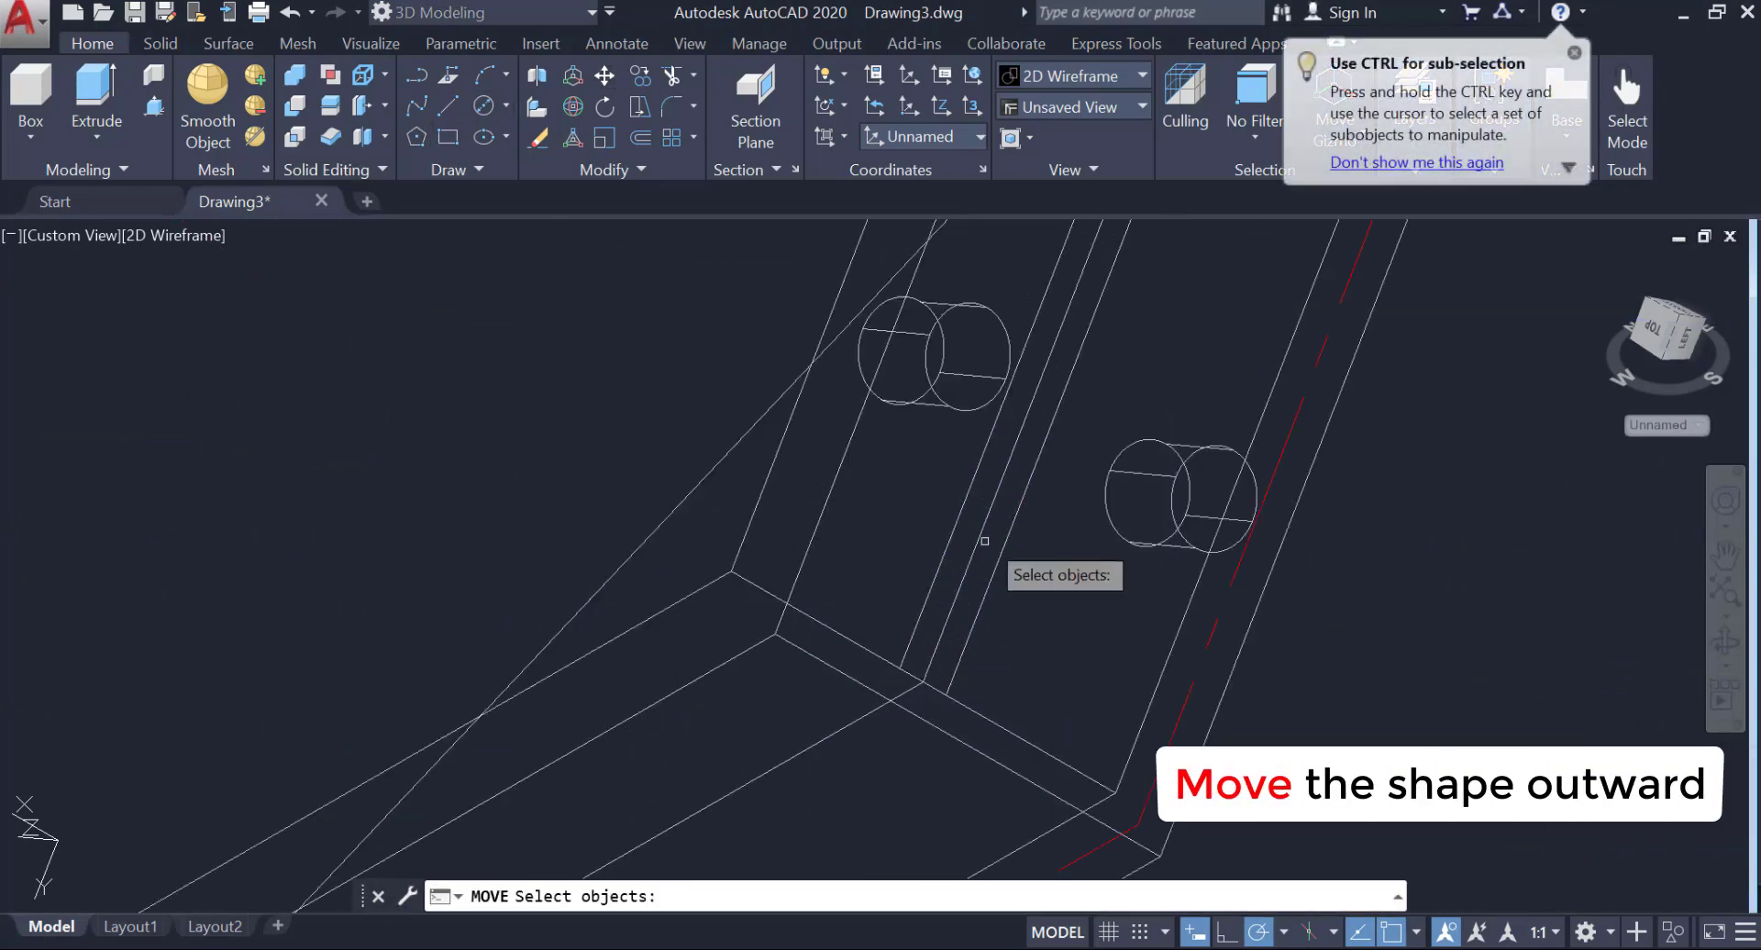
pyautogui.scroll(-4, 984, 541)
pyautogui.scroll(2, 1000, 509)
pyautogui.click(908, 493)
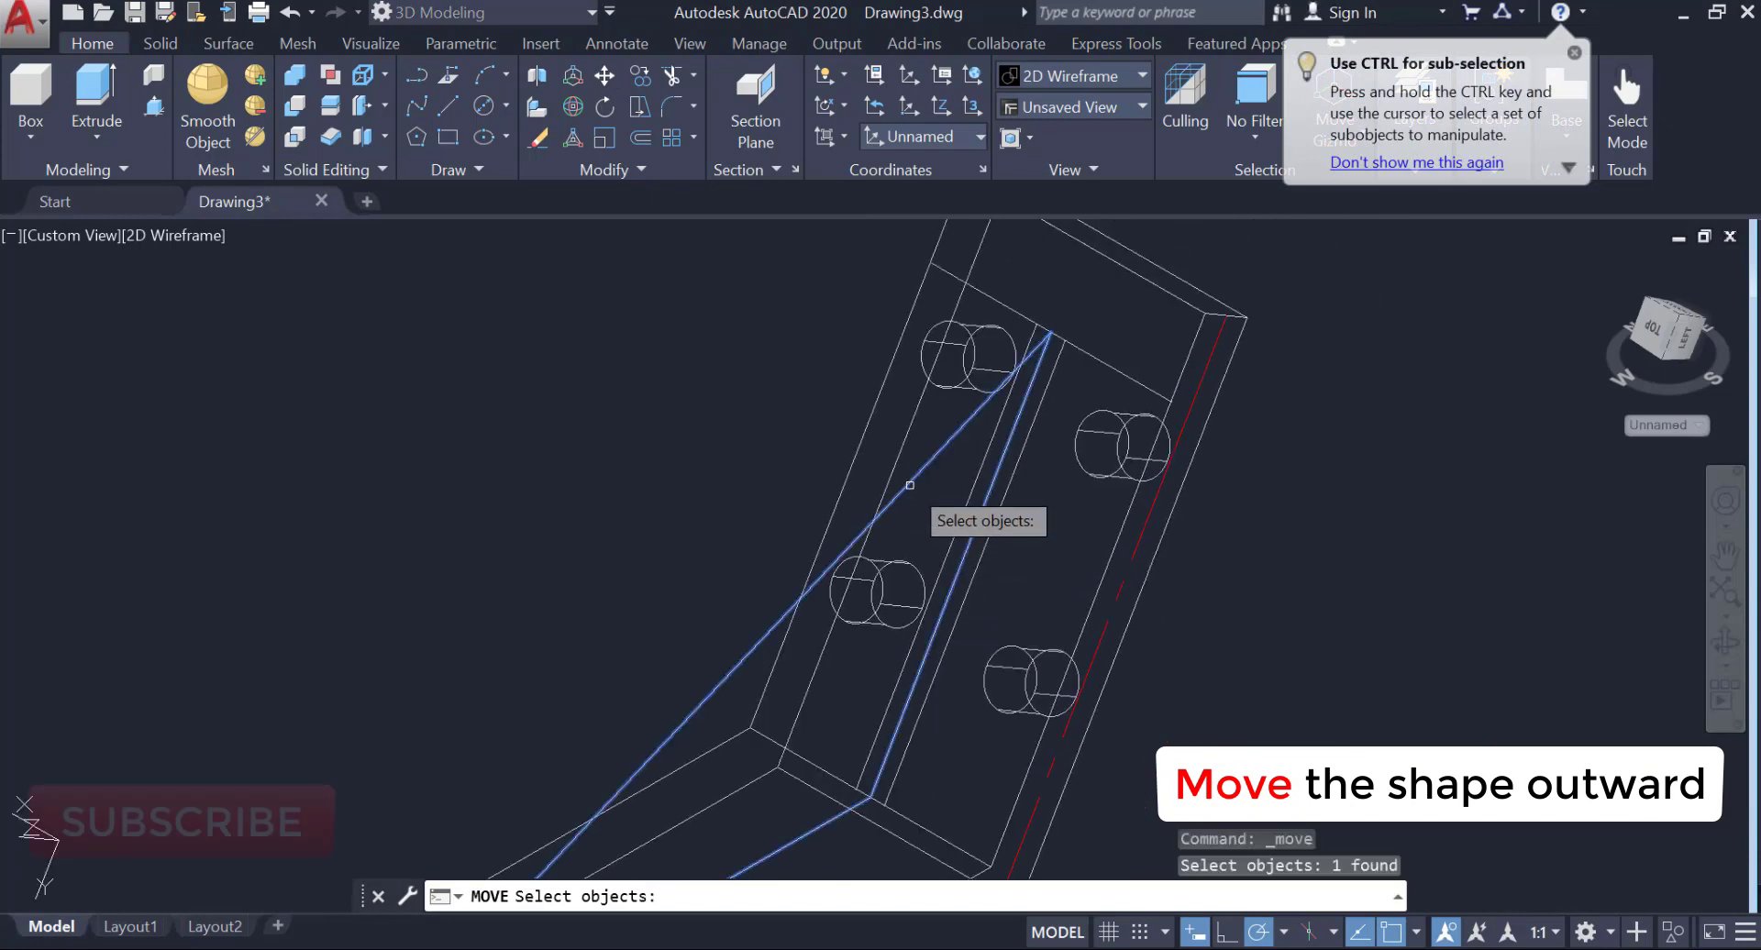
pyautogui.press('Return')
pyautogui.click(1051, 332)
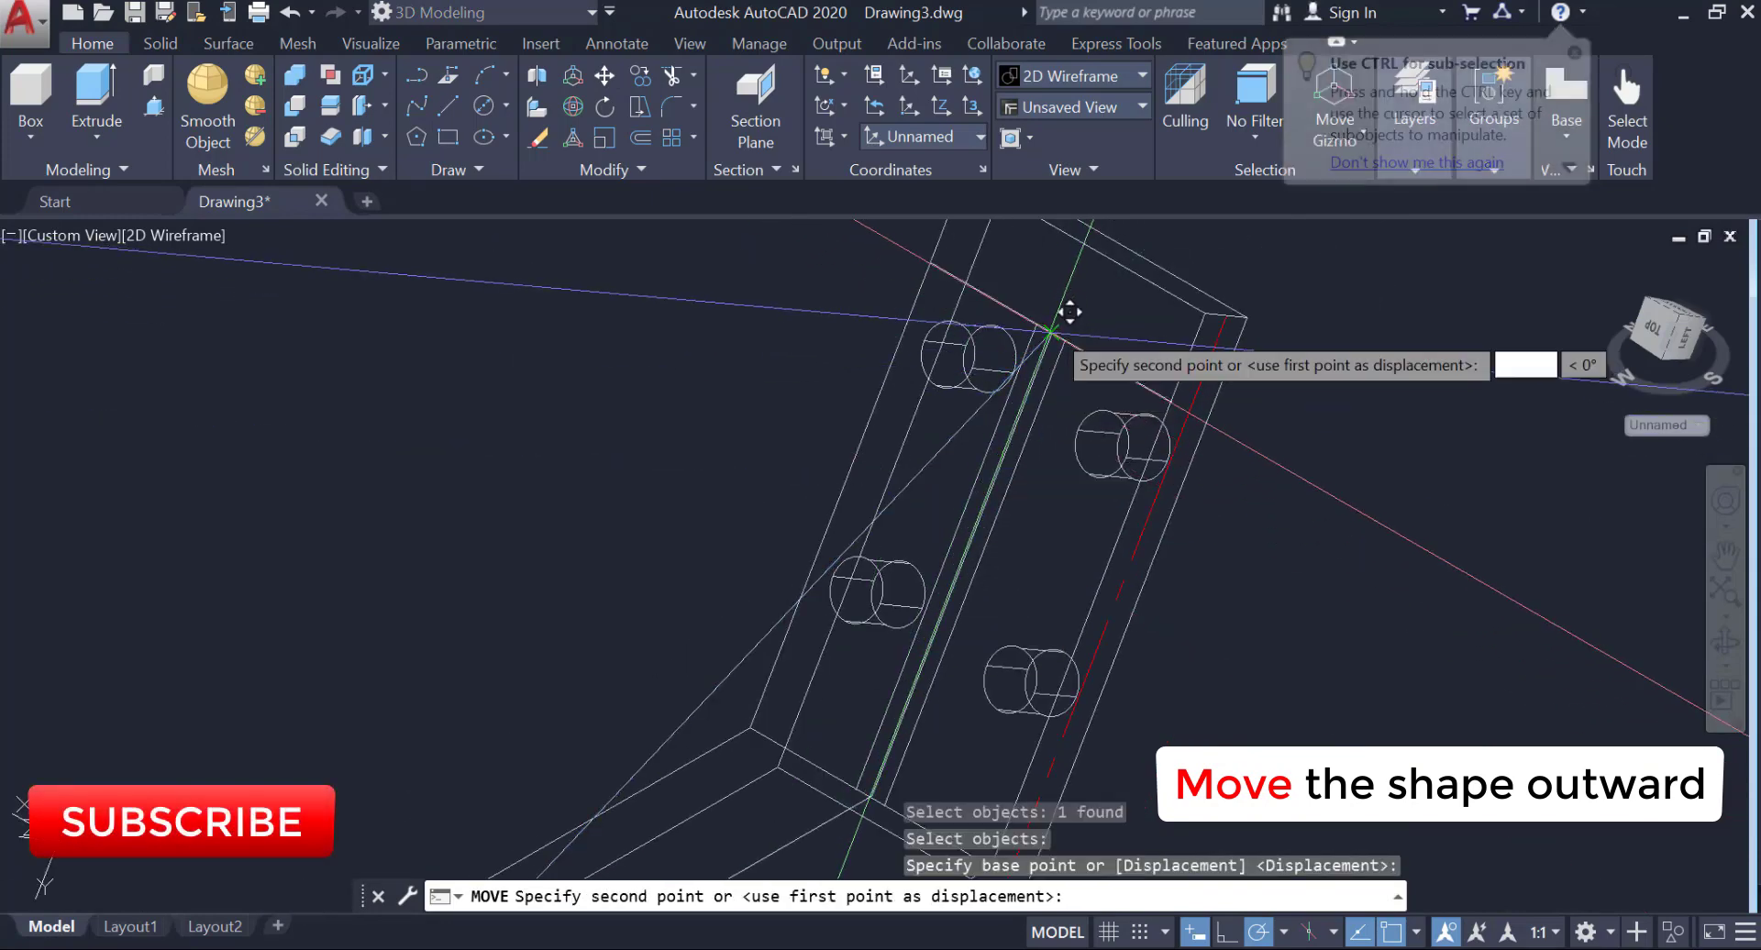
pyautogui.scroll(1, 1043, 307)
pyautogui.scroll(1, 1065, 302)
pyautogui.scroll(2, 1052, 306)
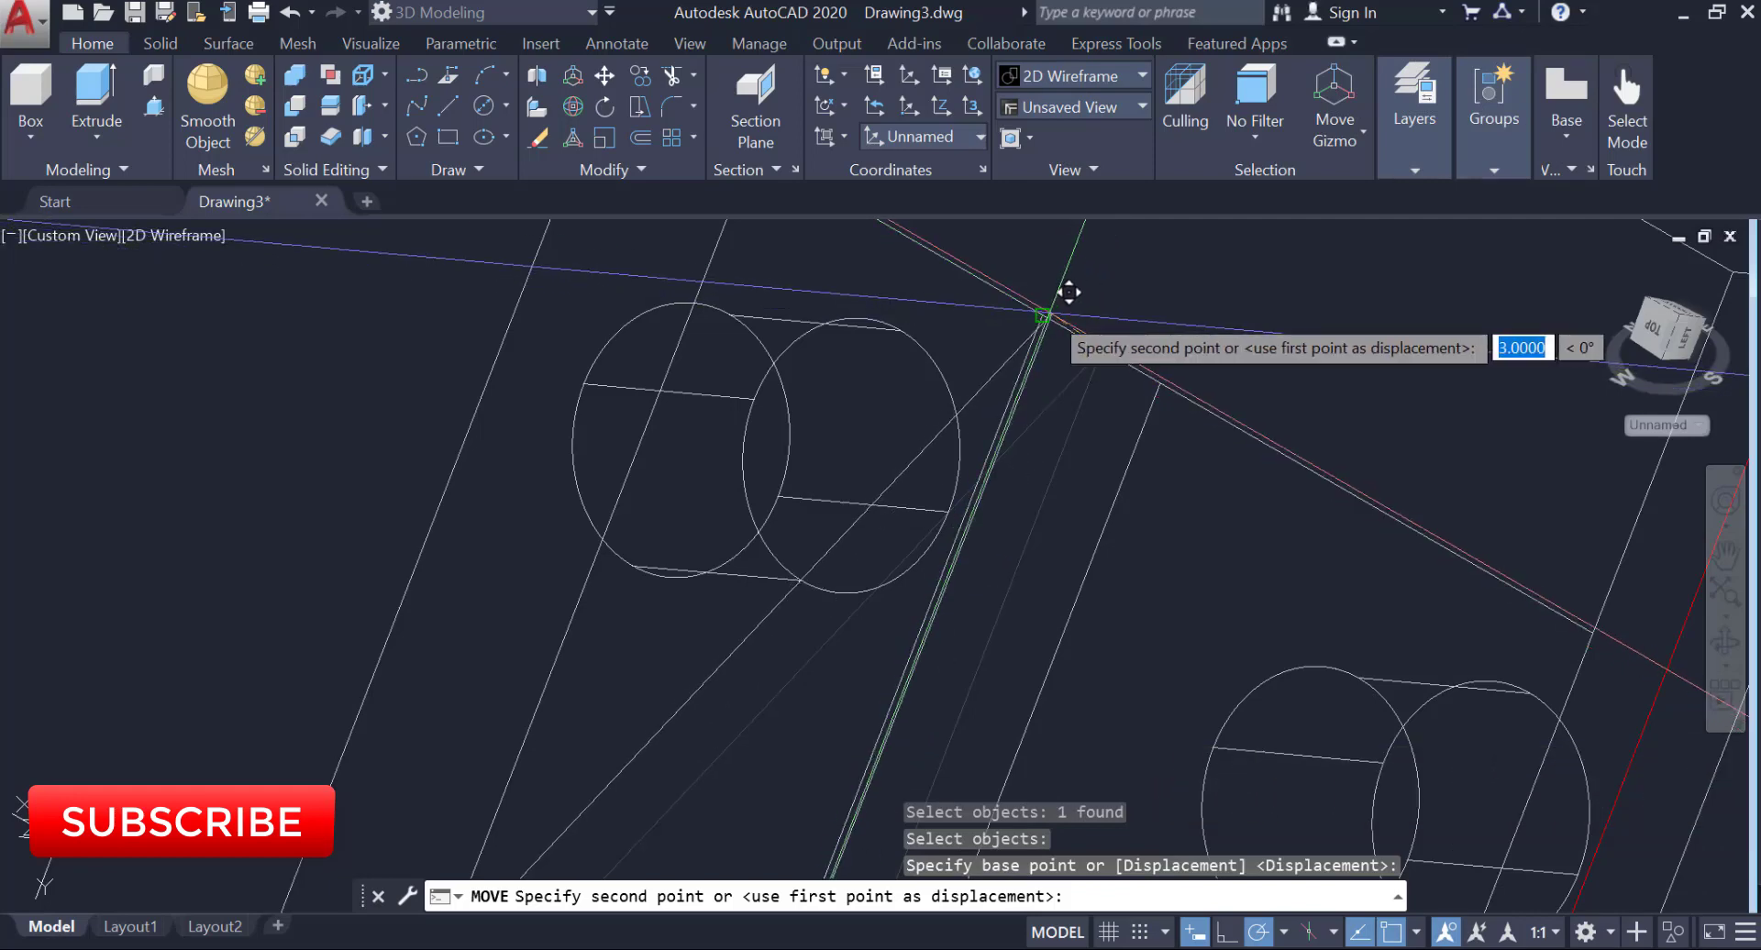
pyautogui.scroll(-2, 1061, 295)
pyautogui.click(1055, 321)
pyautogui.scroll(-3, 1095, 437)
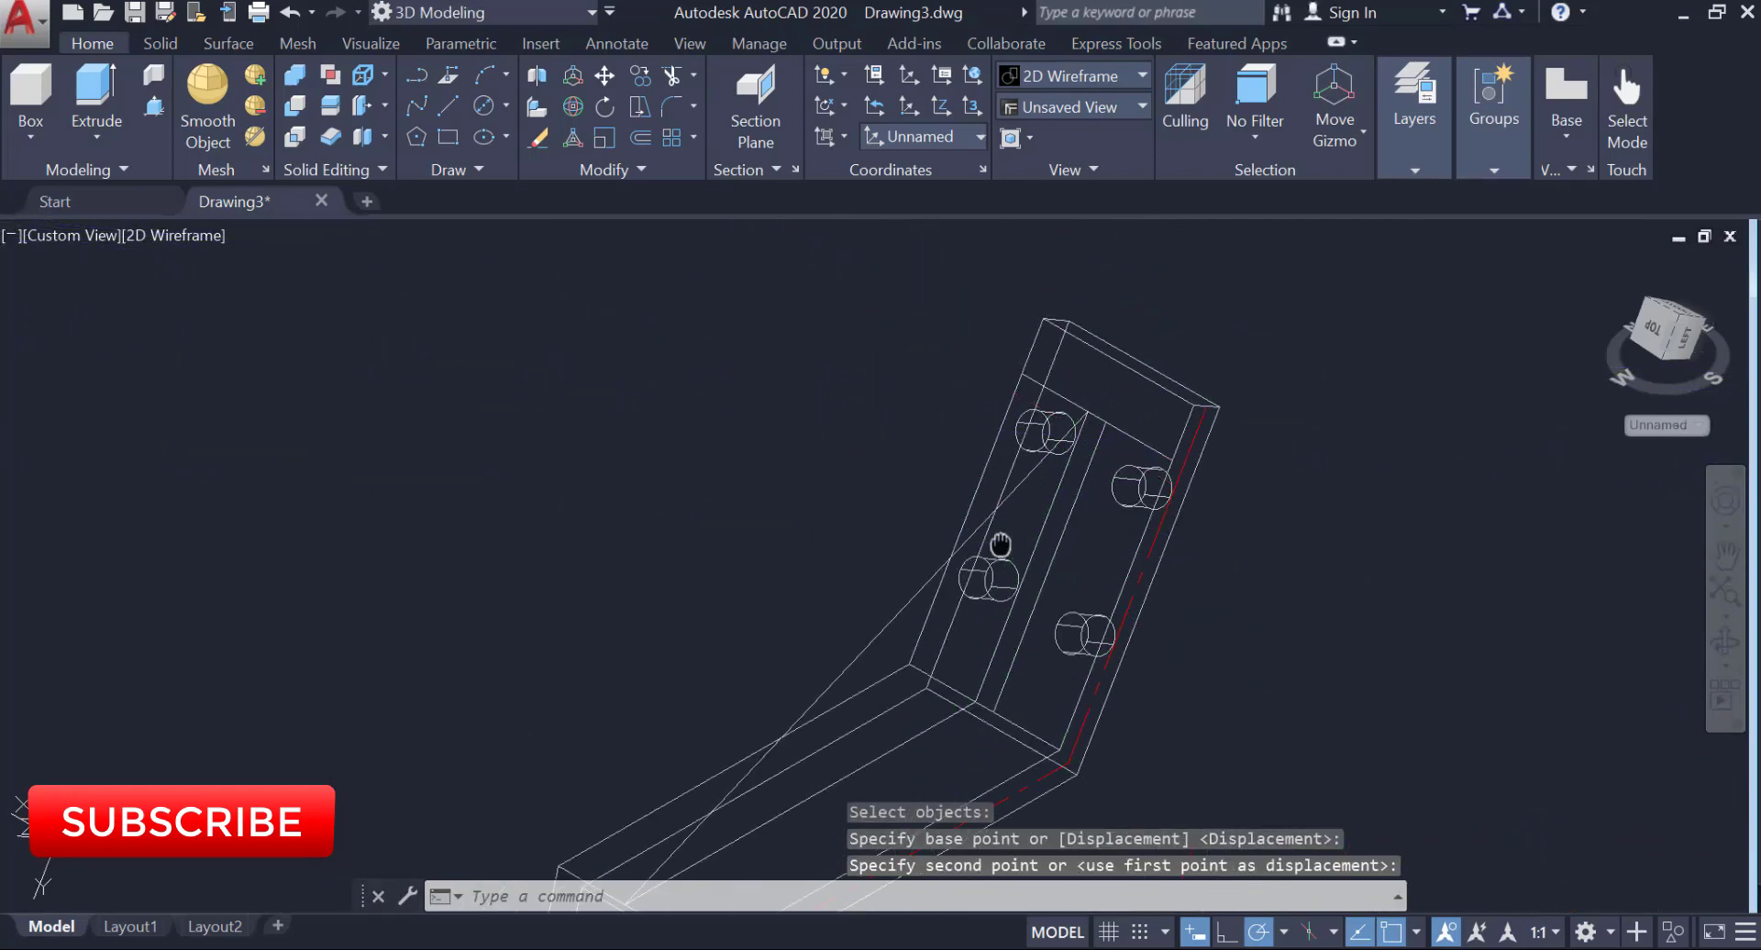
pyautogui.moveTo(1008, 354); pyautogui.dragTo(824, 225, button='middle')
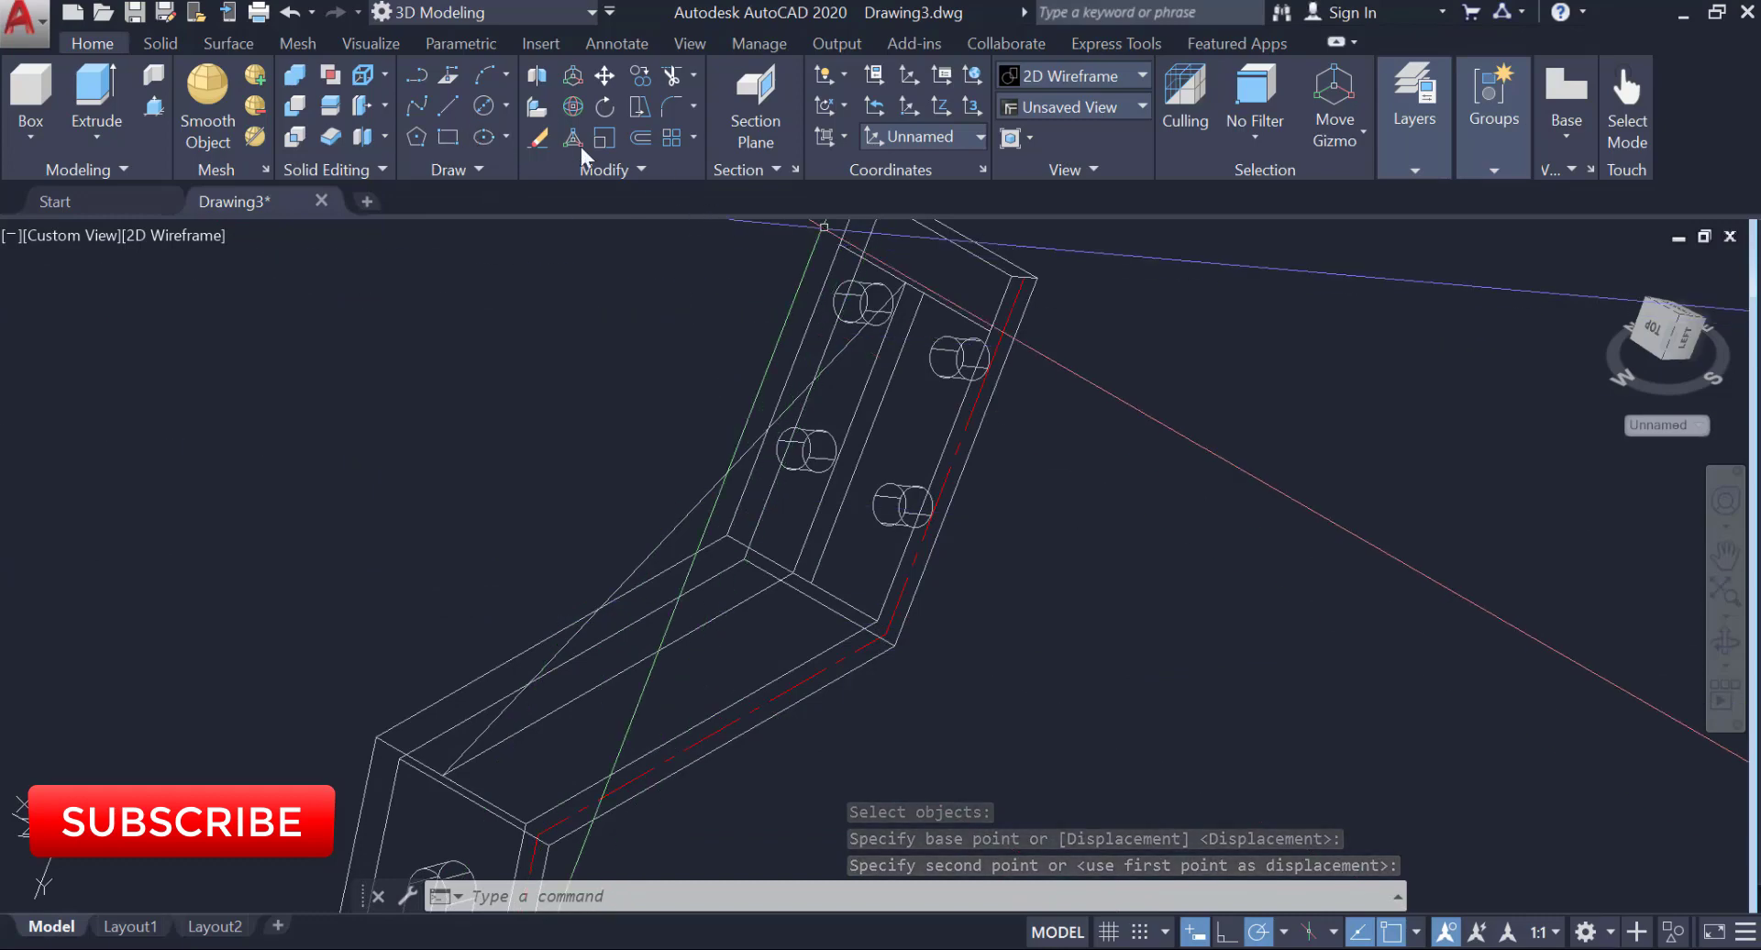
# Extrude the triangular profile into a solid gusset rib
pyautogui.click(97, 91)
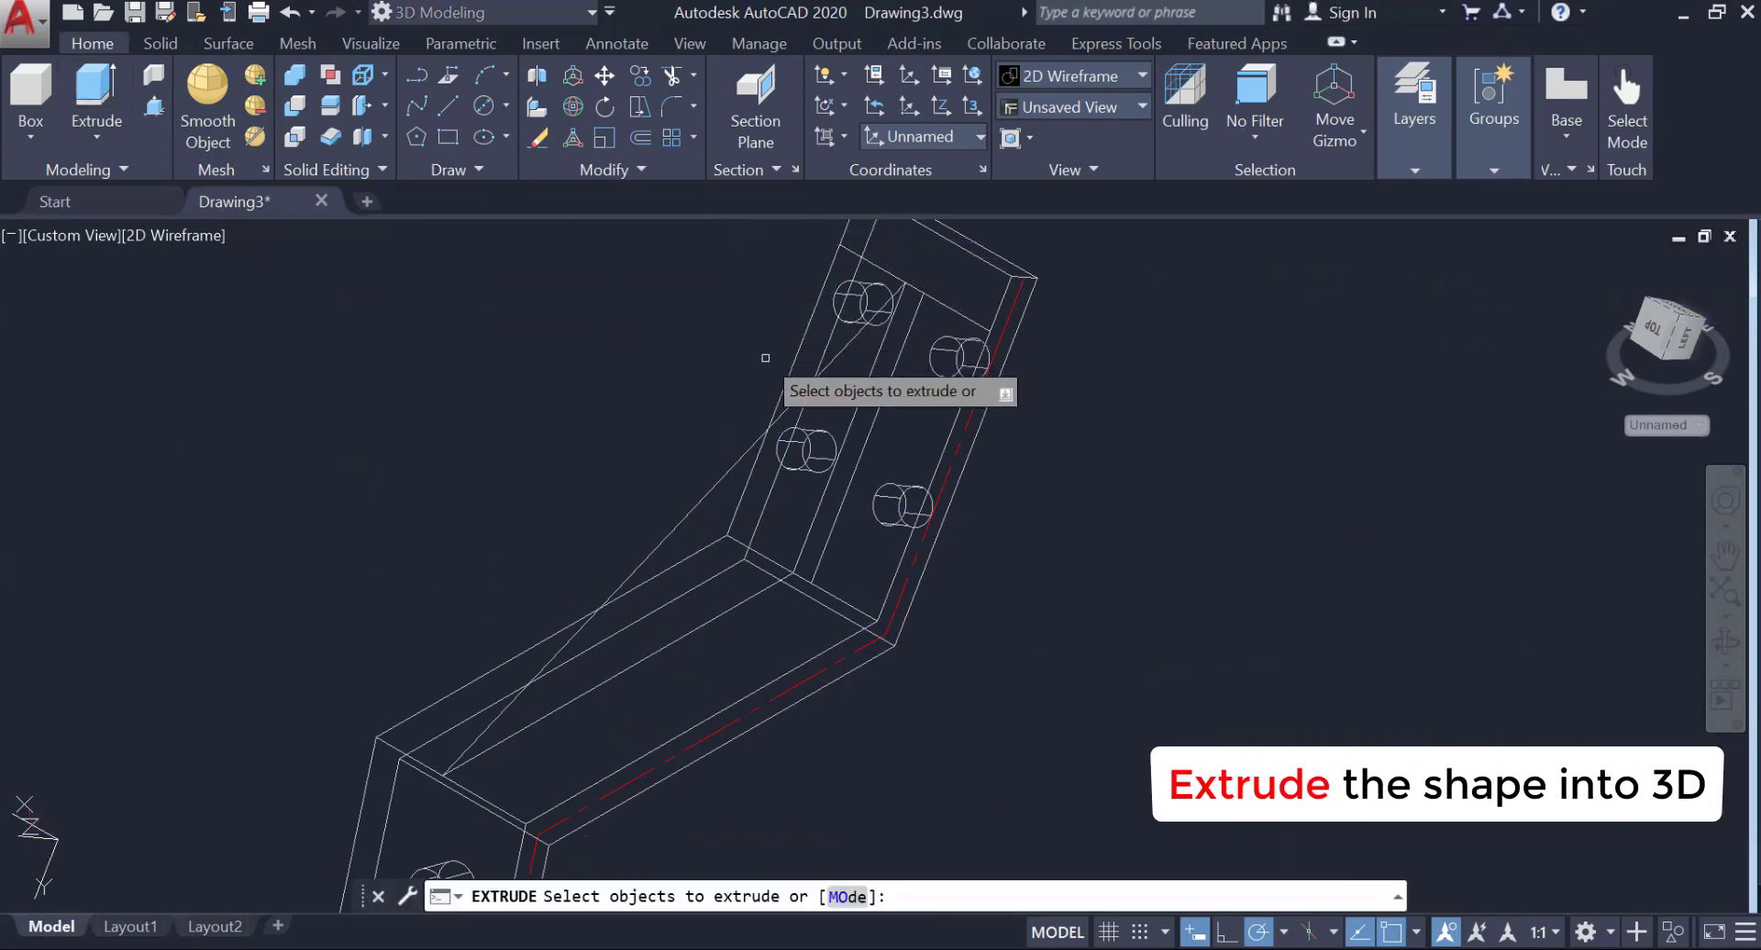
pyautogui.click(783, 404)
pyautogui.rightClick(784, 411)
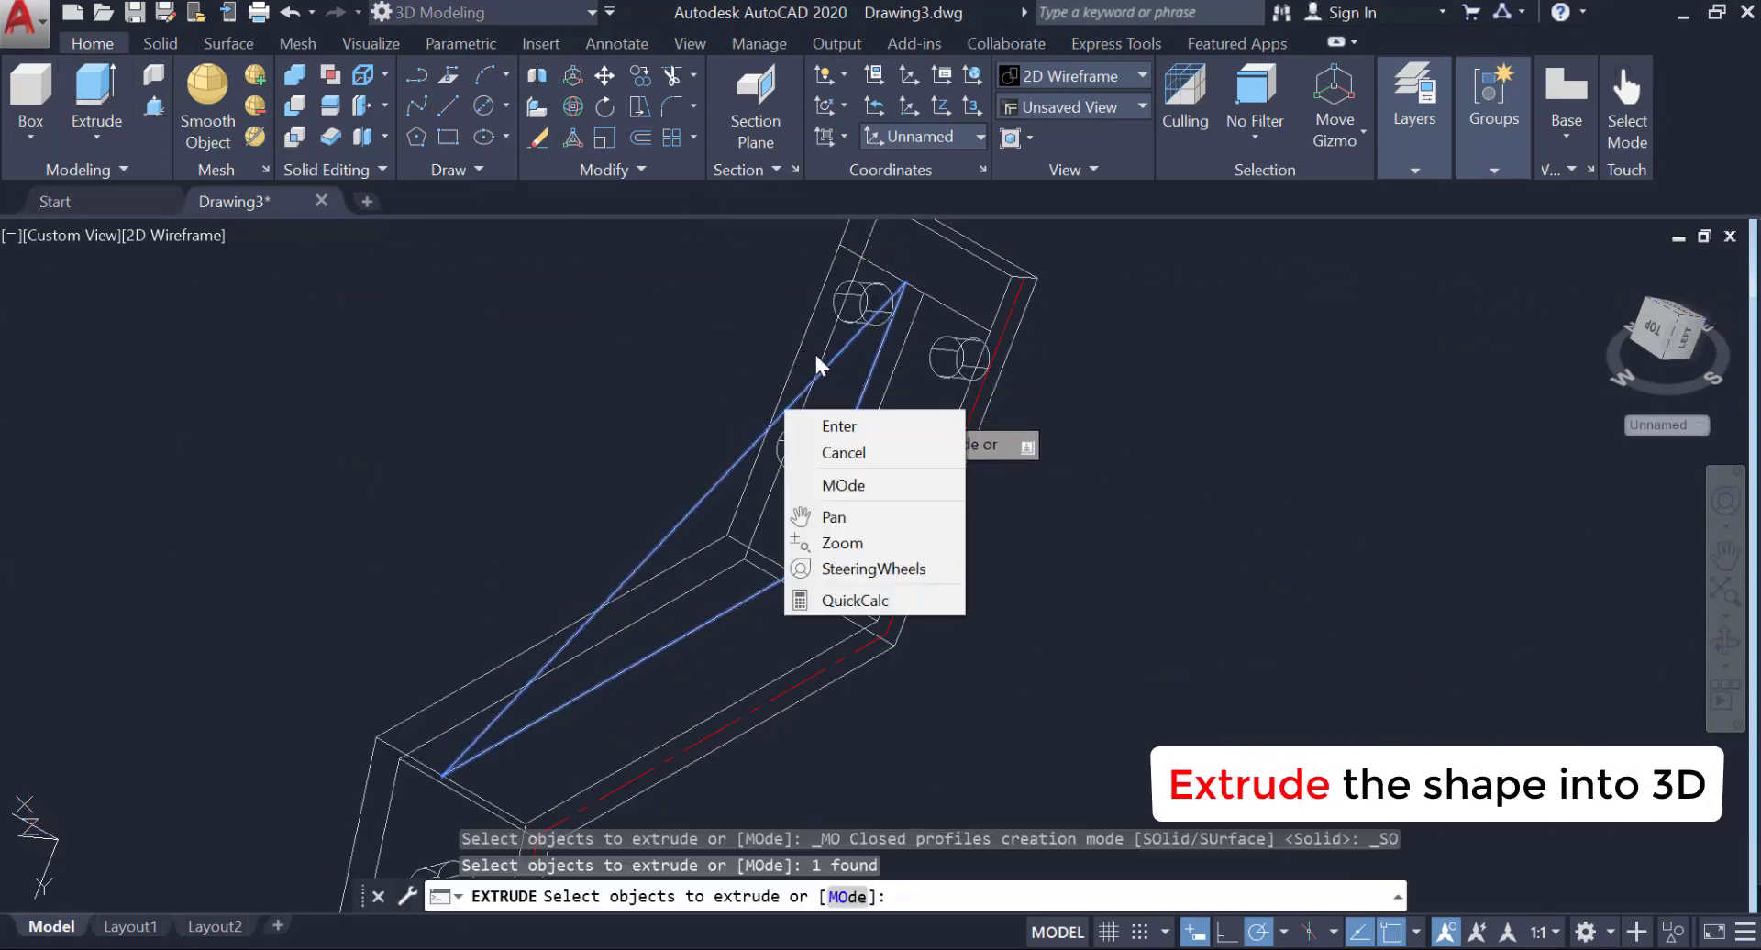
pyautogui.click(835, 427)
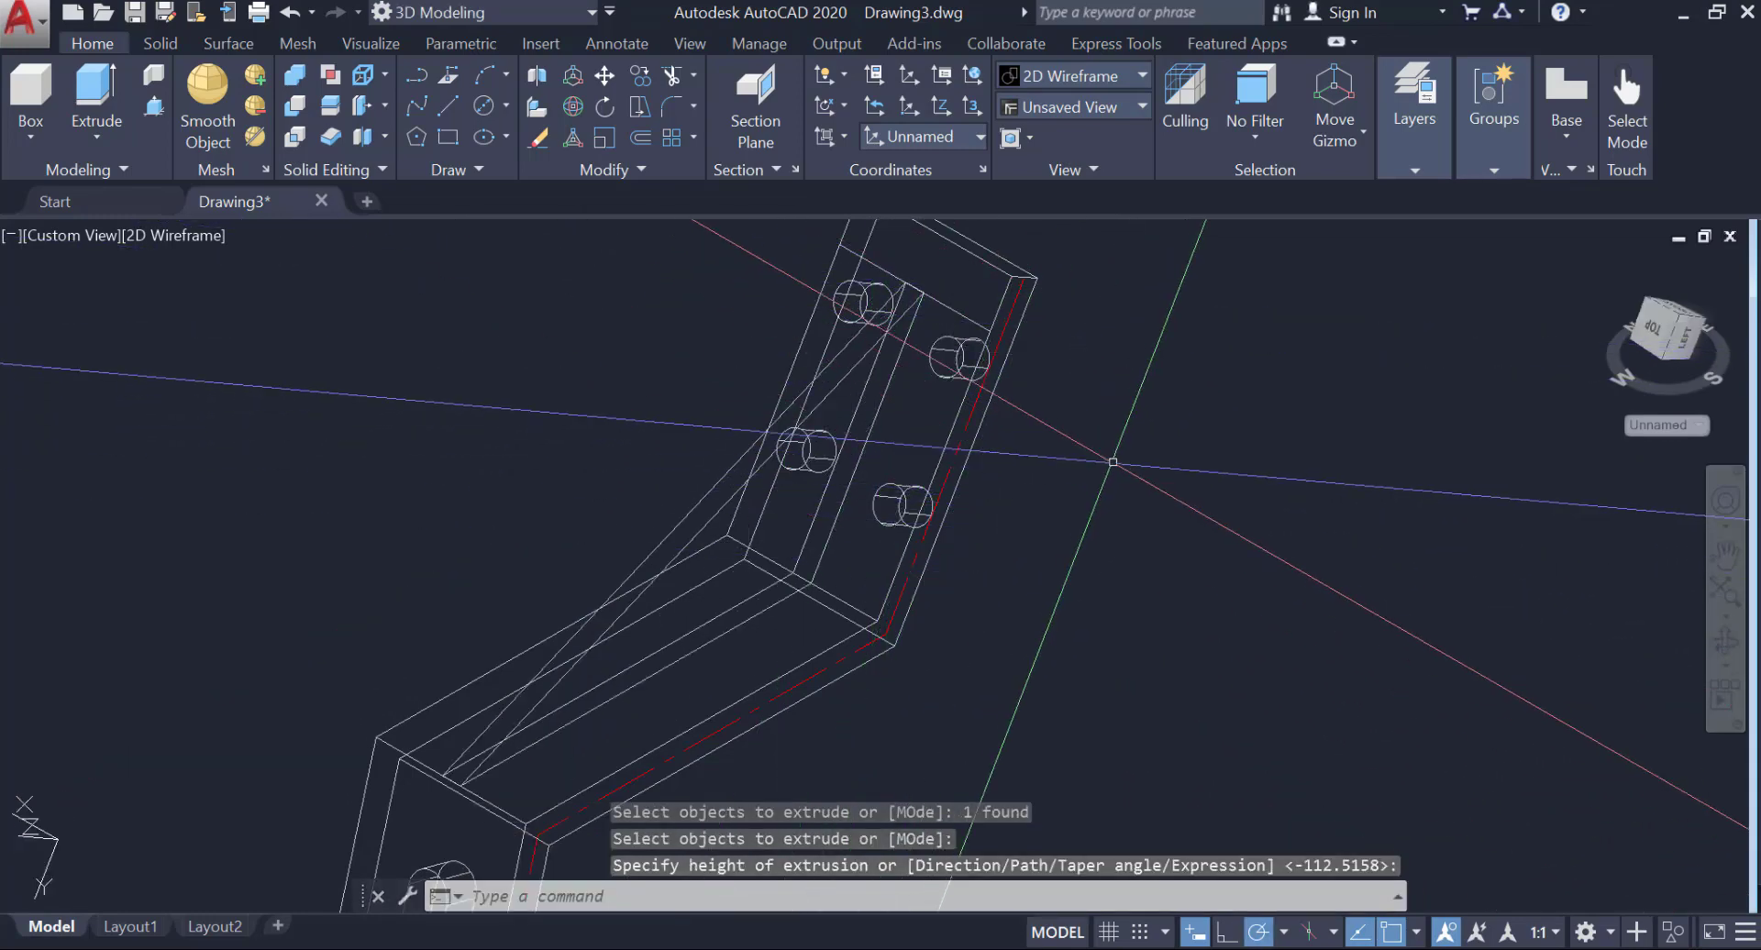
pyautogui.moveTo(1113, 462); pyautogui.dragTo(550, 284, button='middle')
pyautogui.scroll(-2, 550, 283)
pyautogui.moveTo(642, 386); pyautogui.dragTo(731, 506, button='middle')
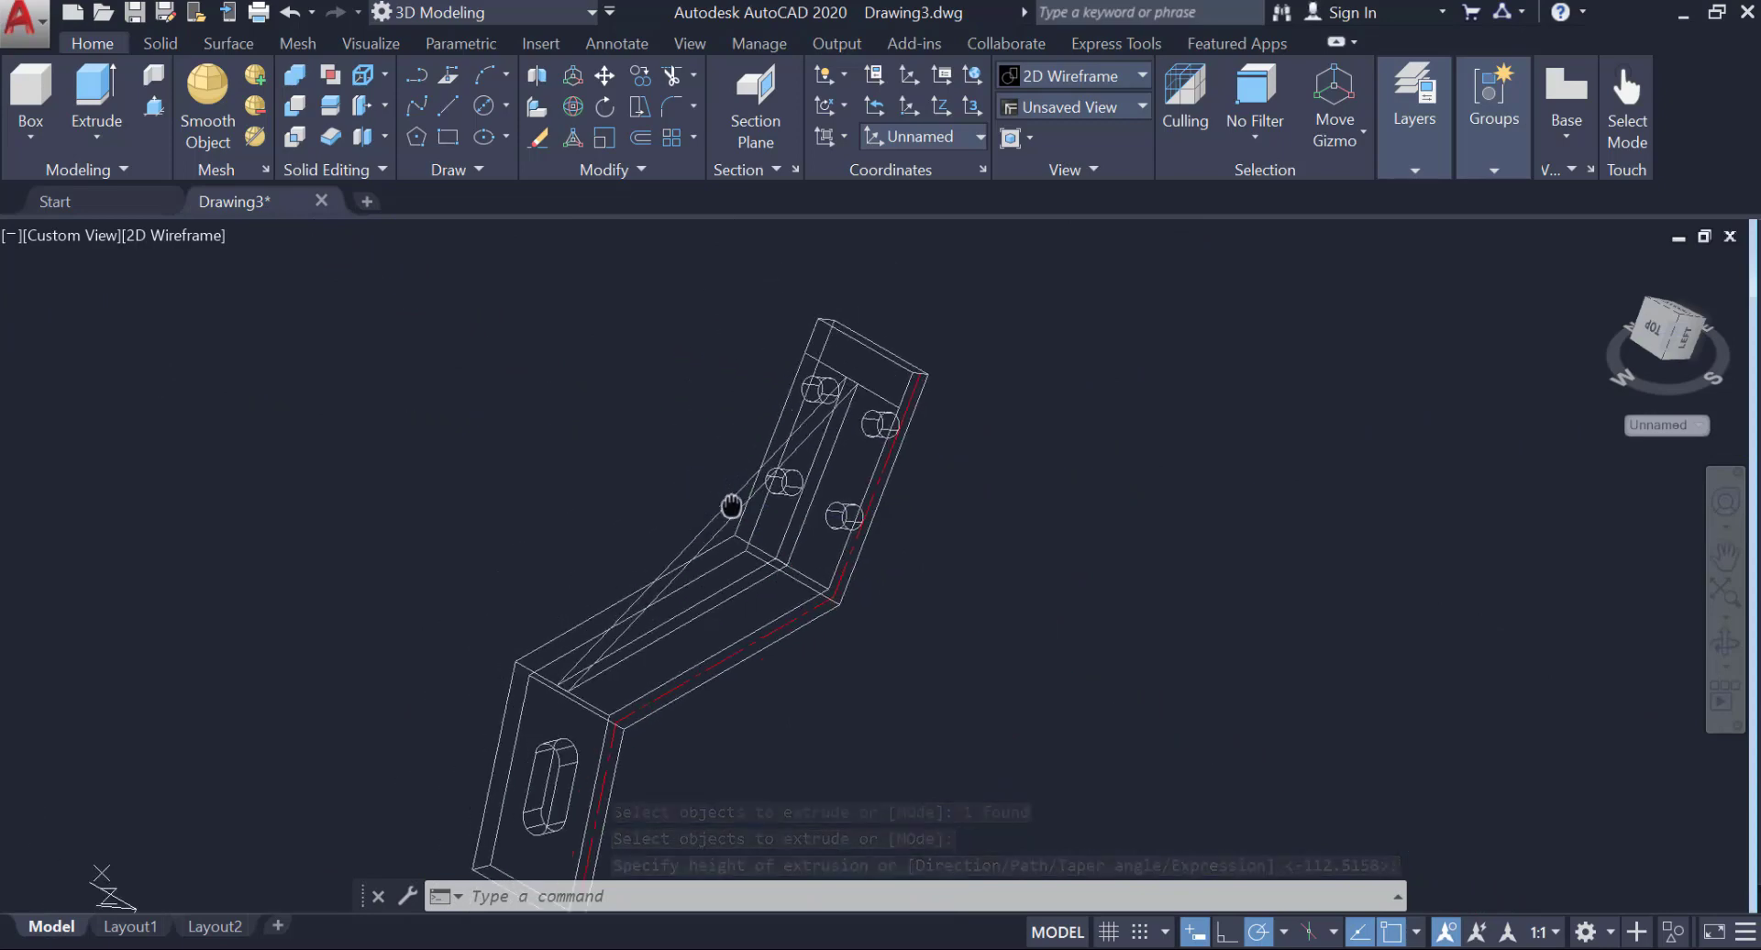
# Union the rib and the bent bracket into one solid
pyautogui.click(297, 83)
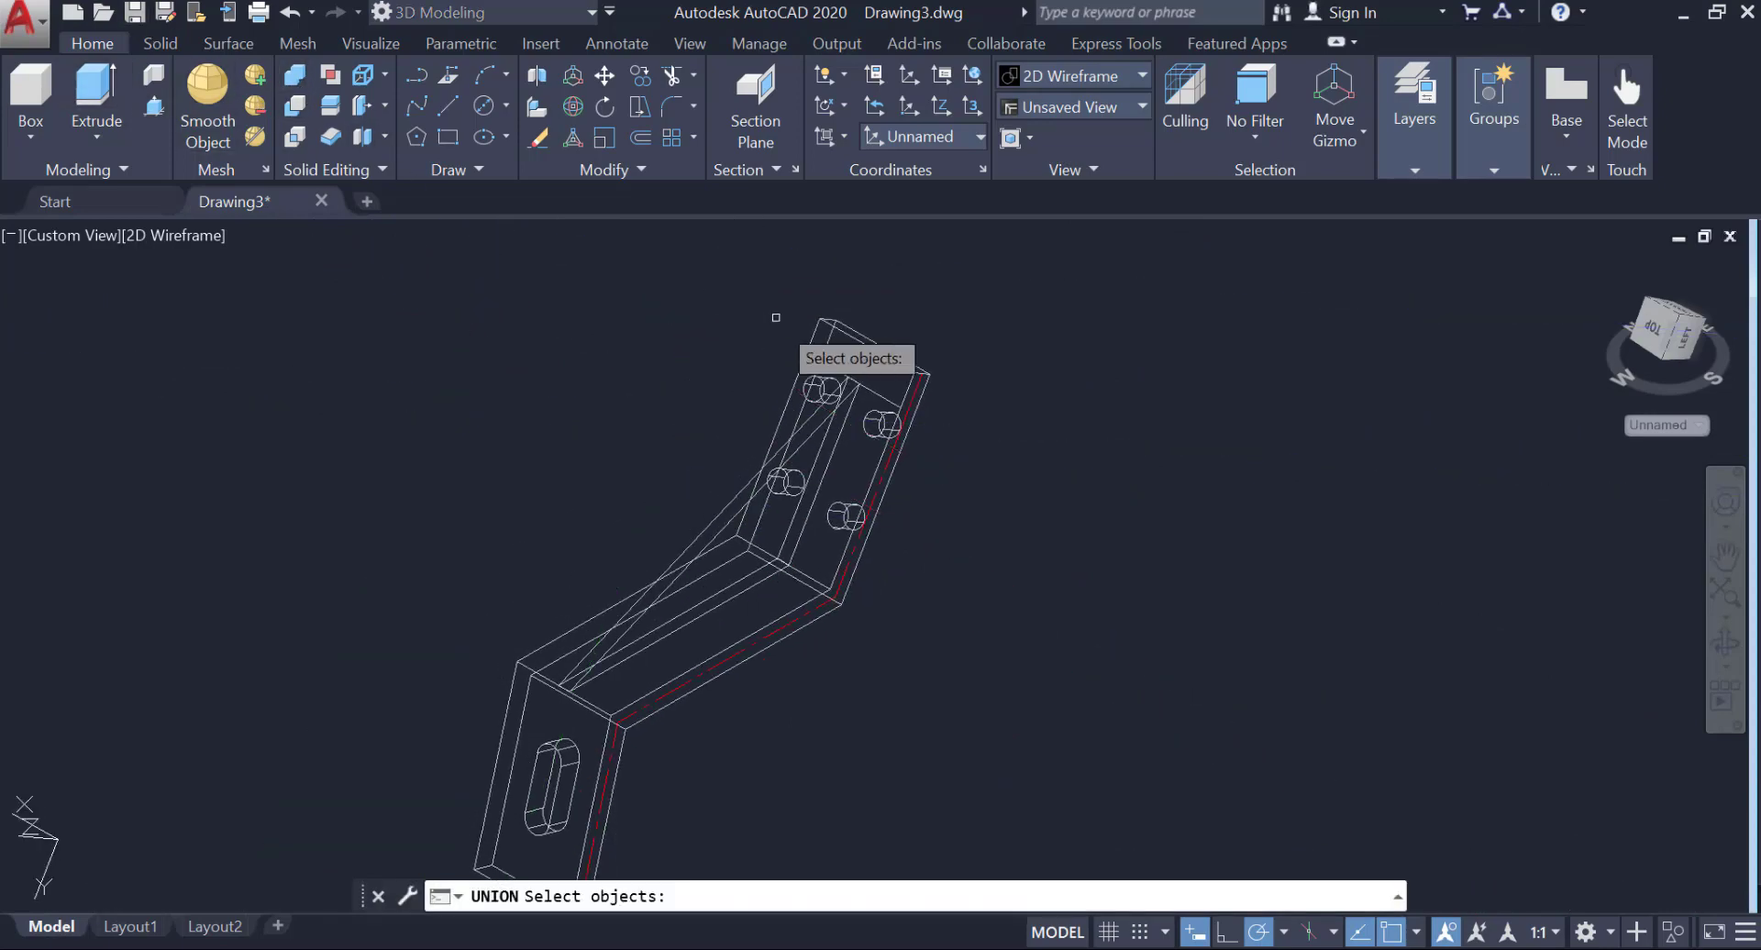
pyautogui.click(810, 433)
pyautogui.press('Return')
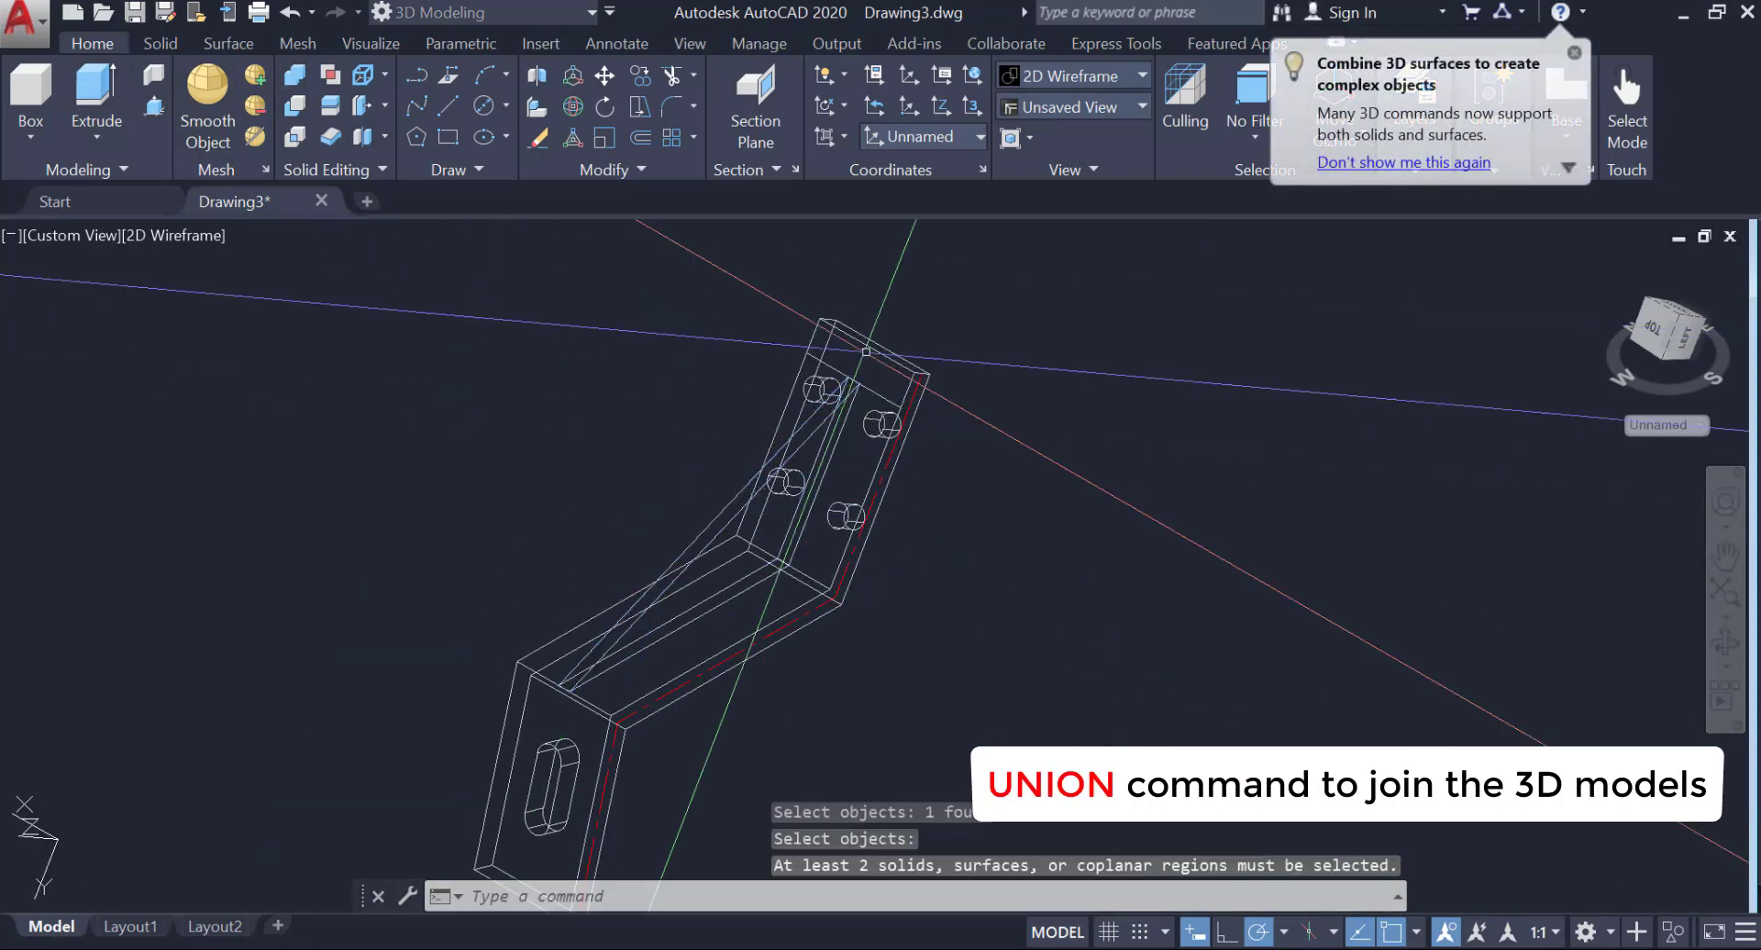
pyautogui.scroll(-3, 294, 77)
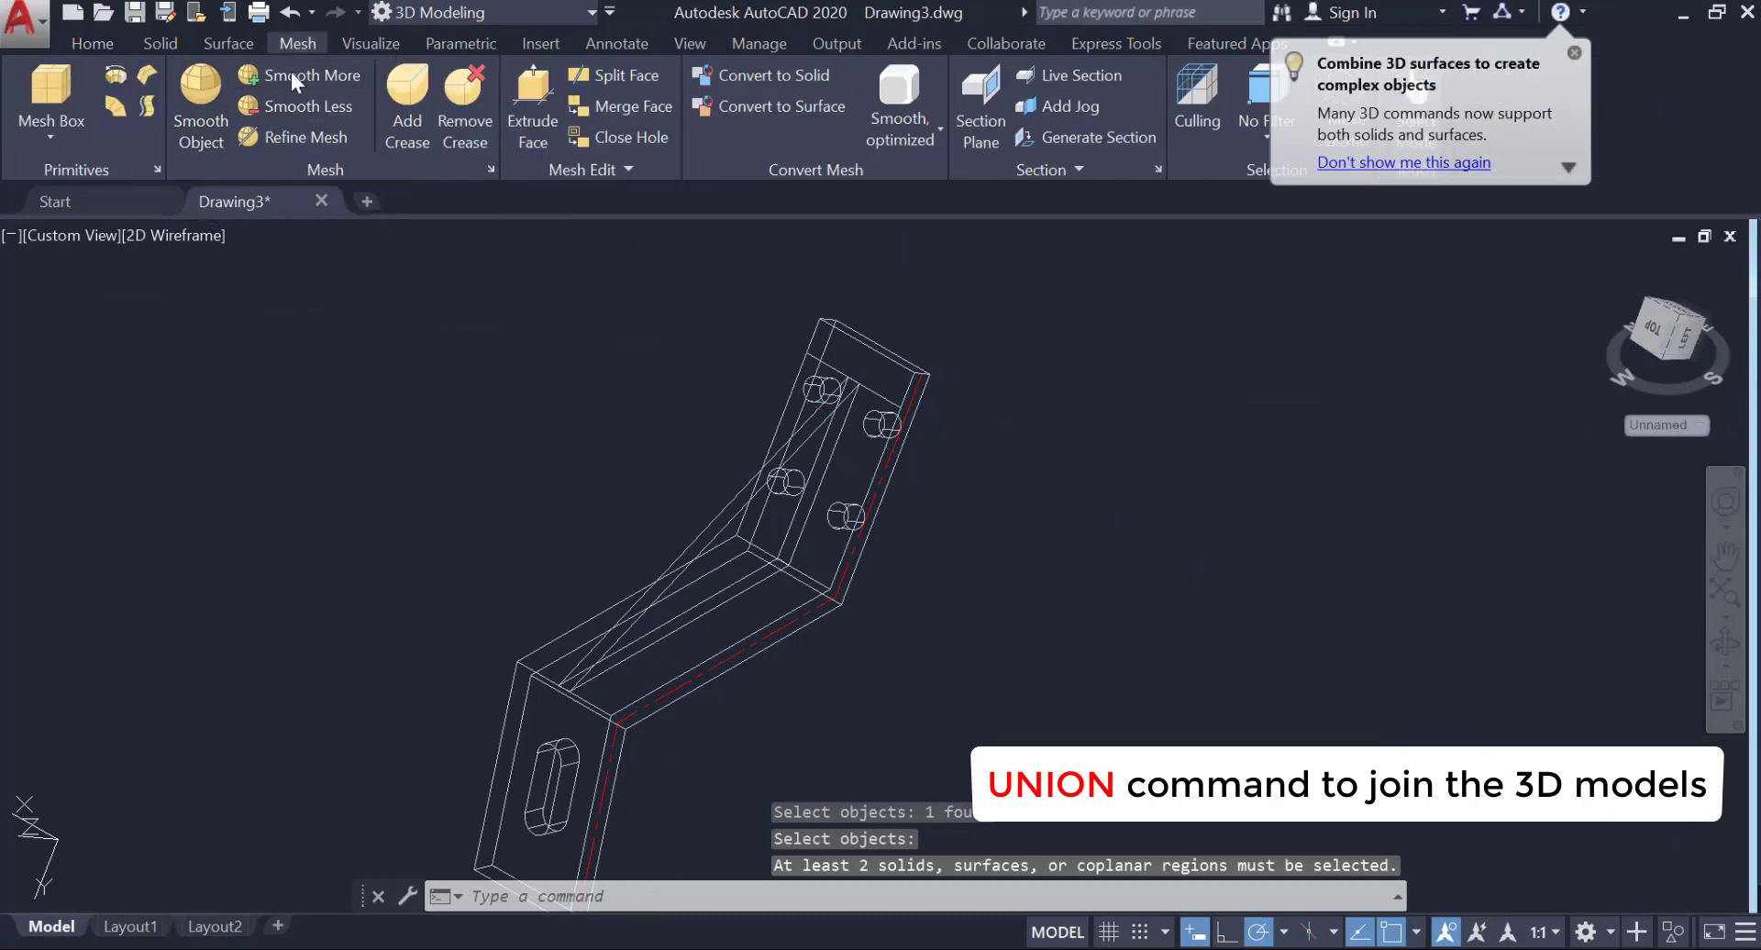
pyautogui.click(88, 41)
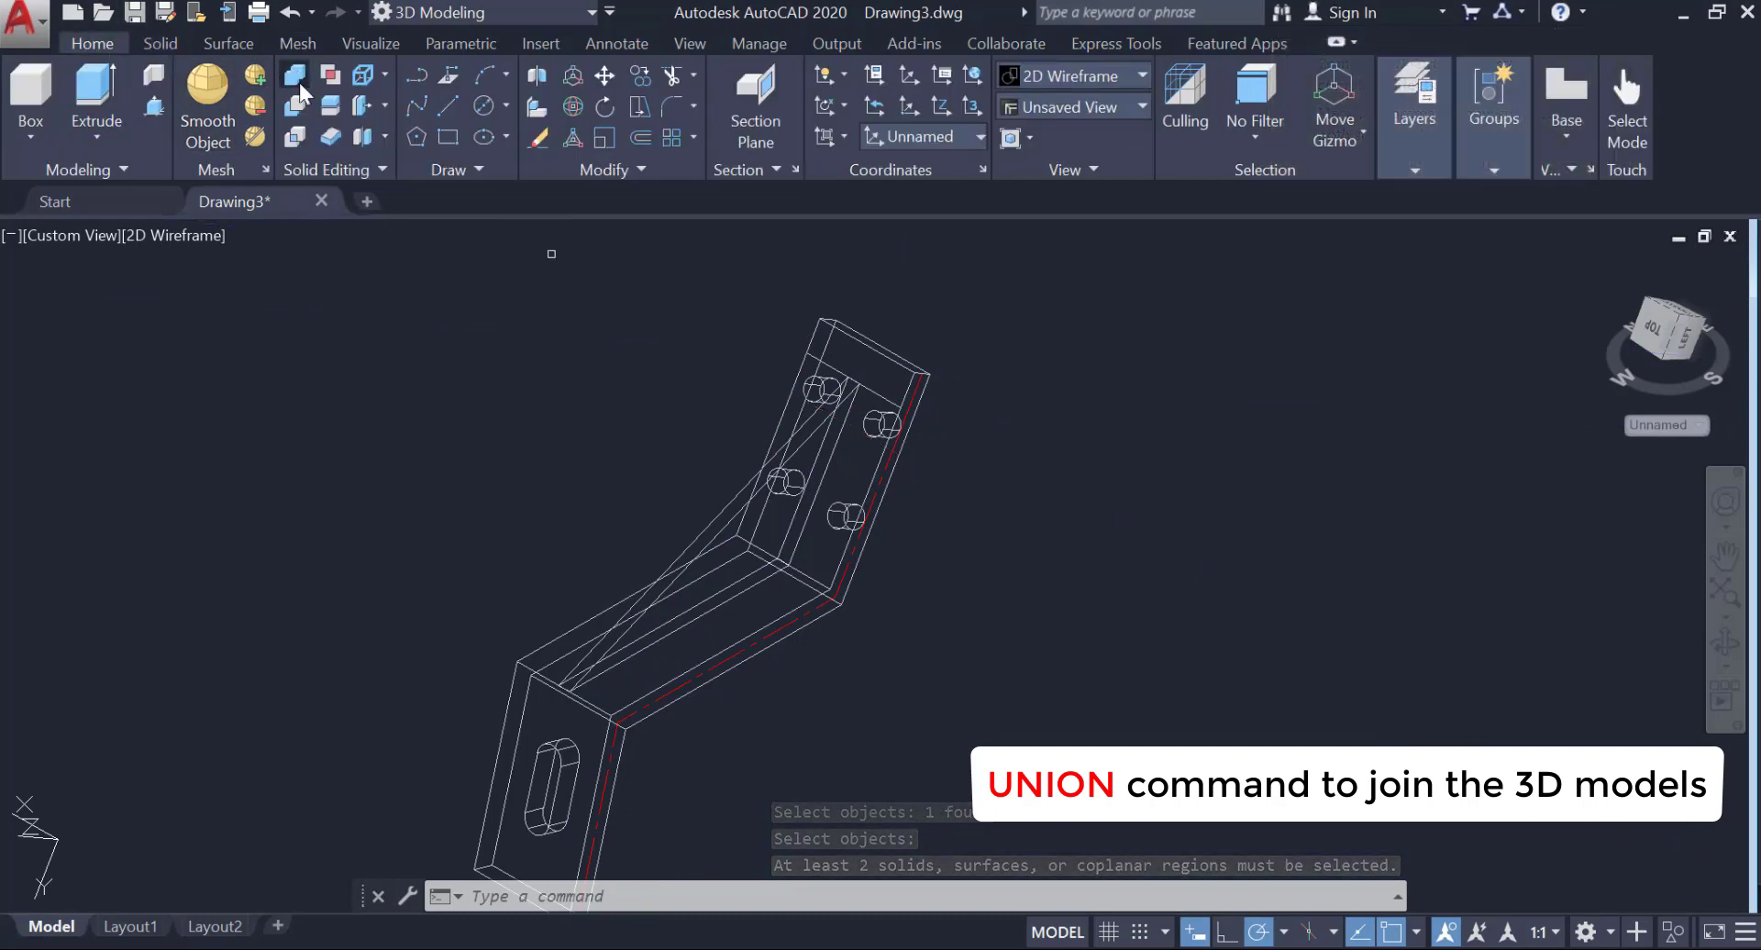
pyautogui.click(298, 81)
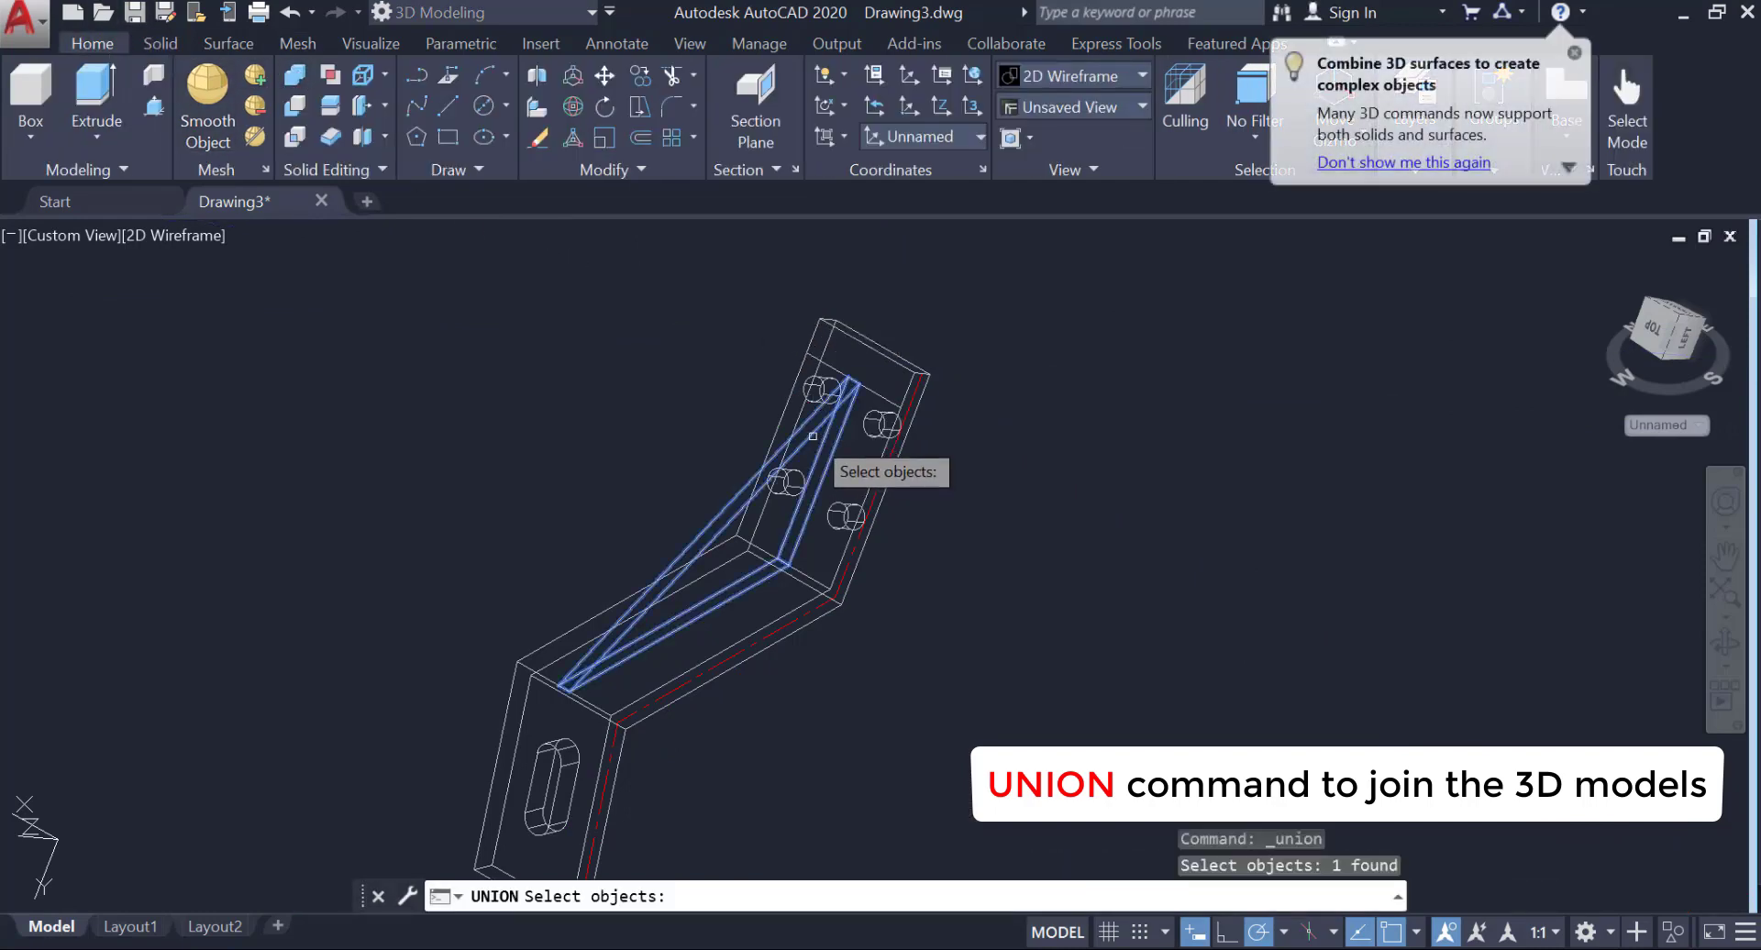
pyautogui.click(812, 436)
pyautogui.press('Return')
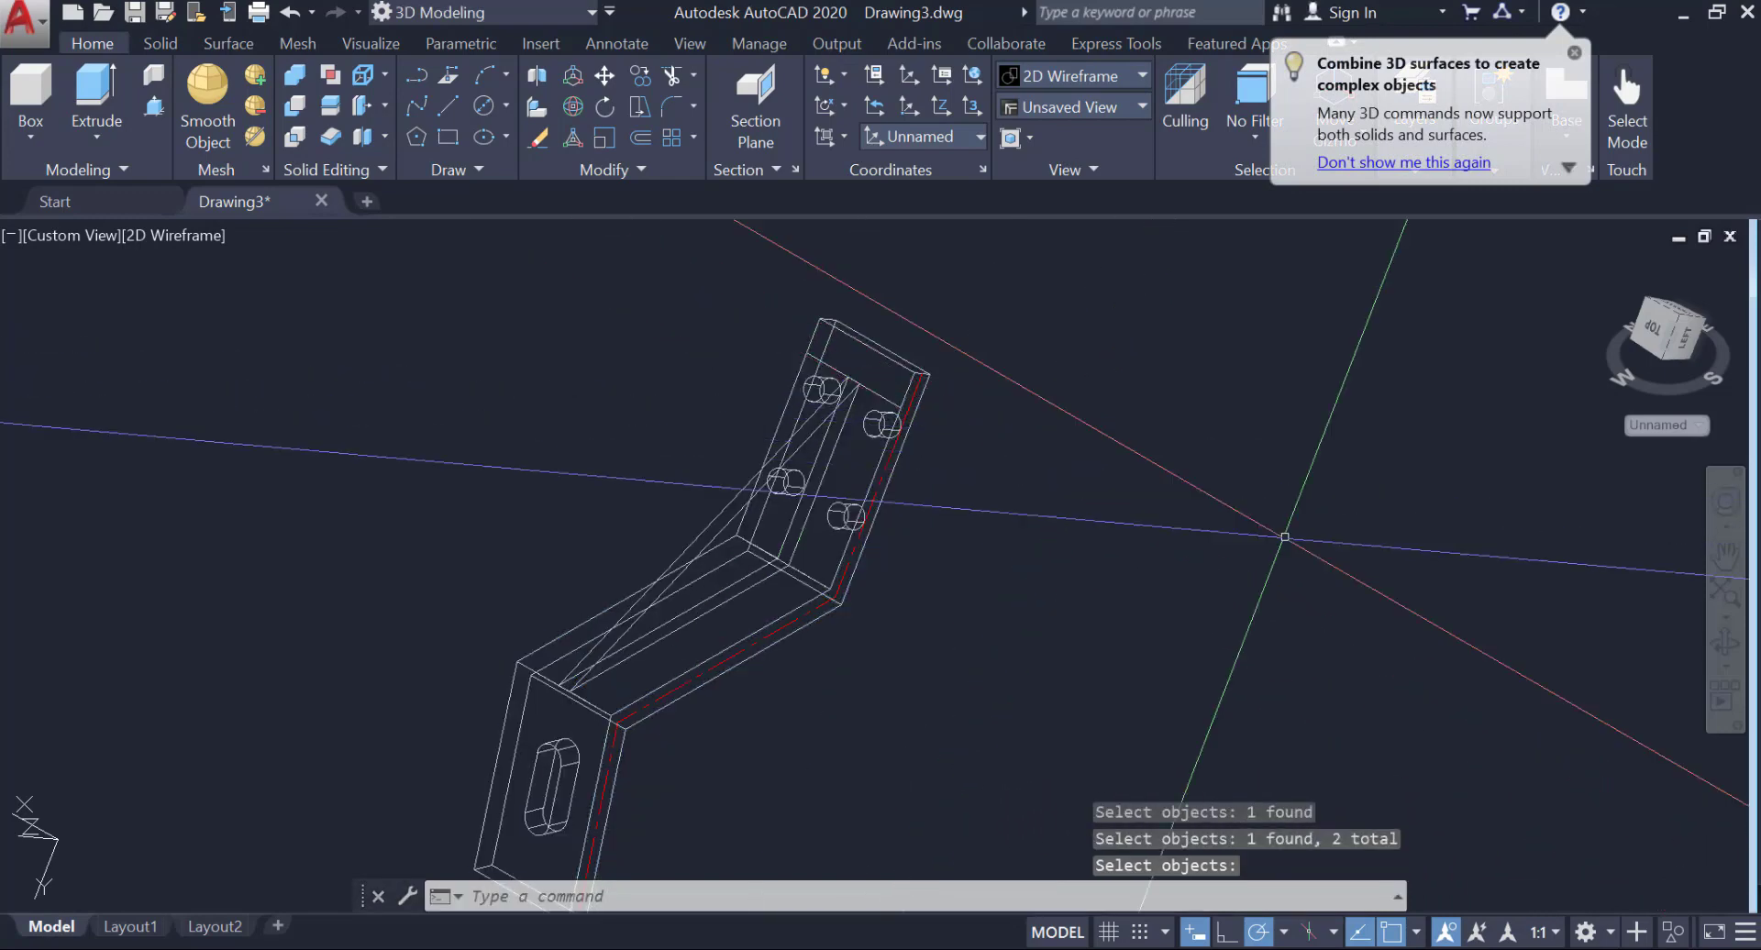
pyautogui.moveTo(1077, 542)
pyautogui.keyDown('shift'); pyautogui.mouseDown(button='middle')
pyautogui.moveTo(853, 335)
pyautogui.moveTo(1070, 444)
pyautogui.mouseUp(button='middle'); pyautogui.keyUp('shift')
# Check the bracket in front, rotated and corner ViewCube views, then return home
pyautogui.rightClick(1073, 445)
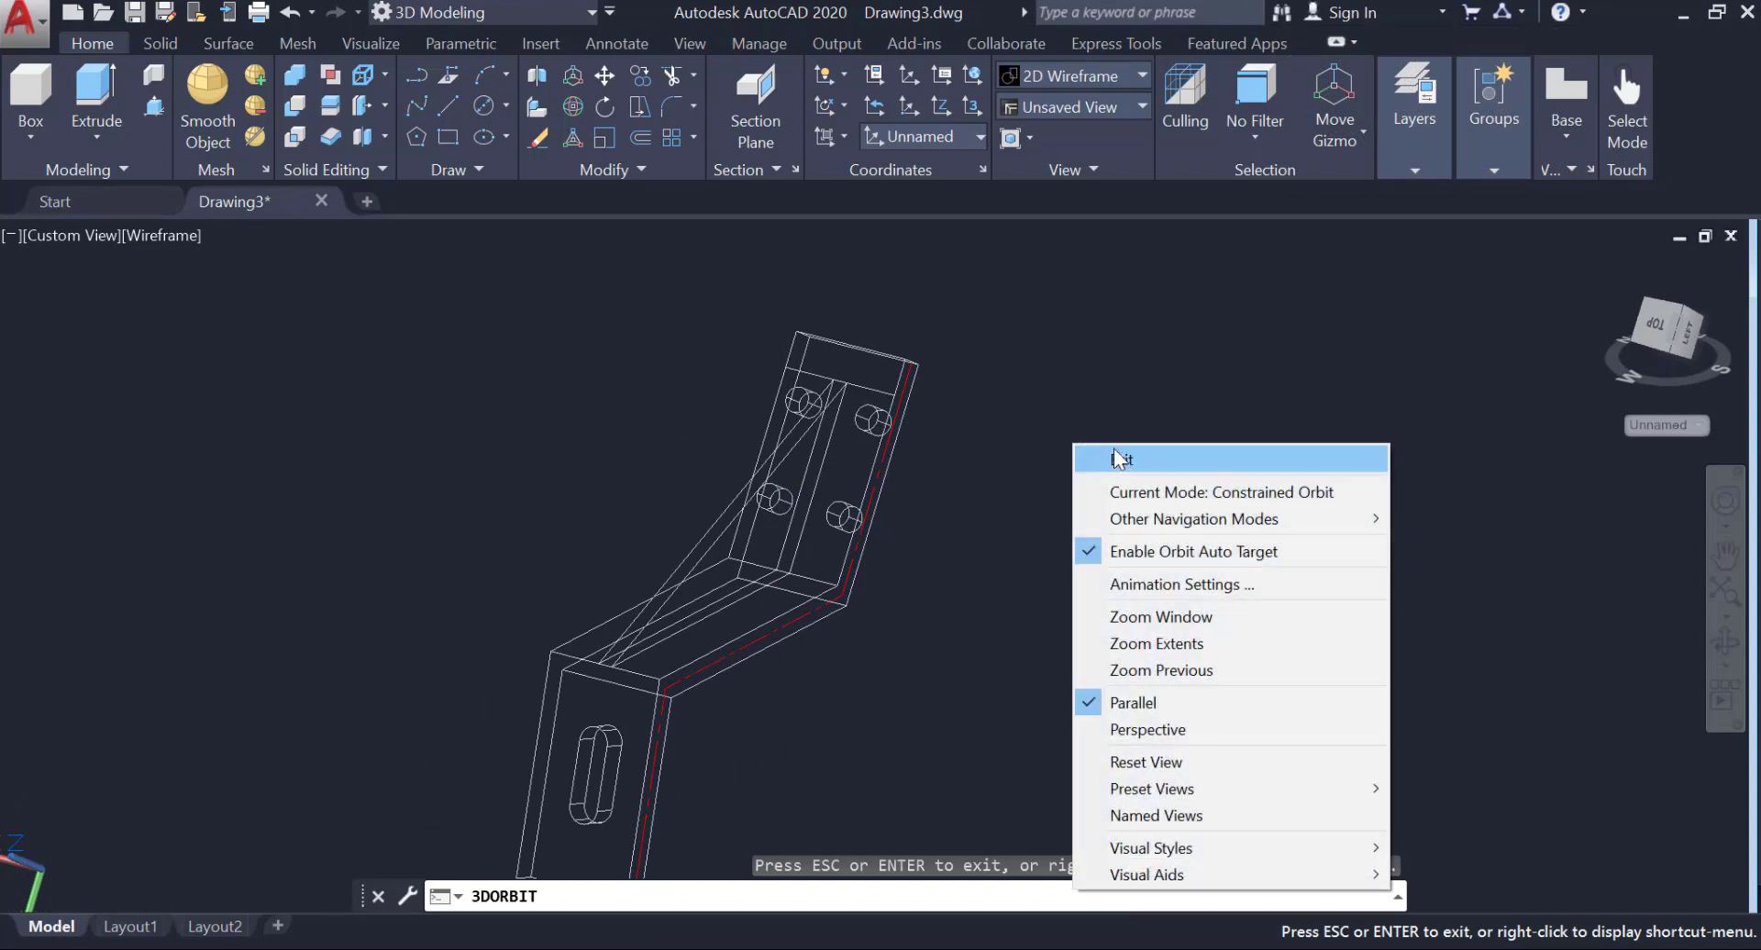
pyautogui.click(1119, 458)
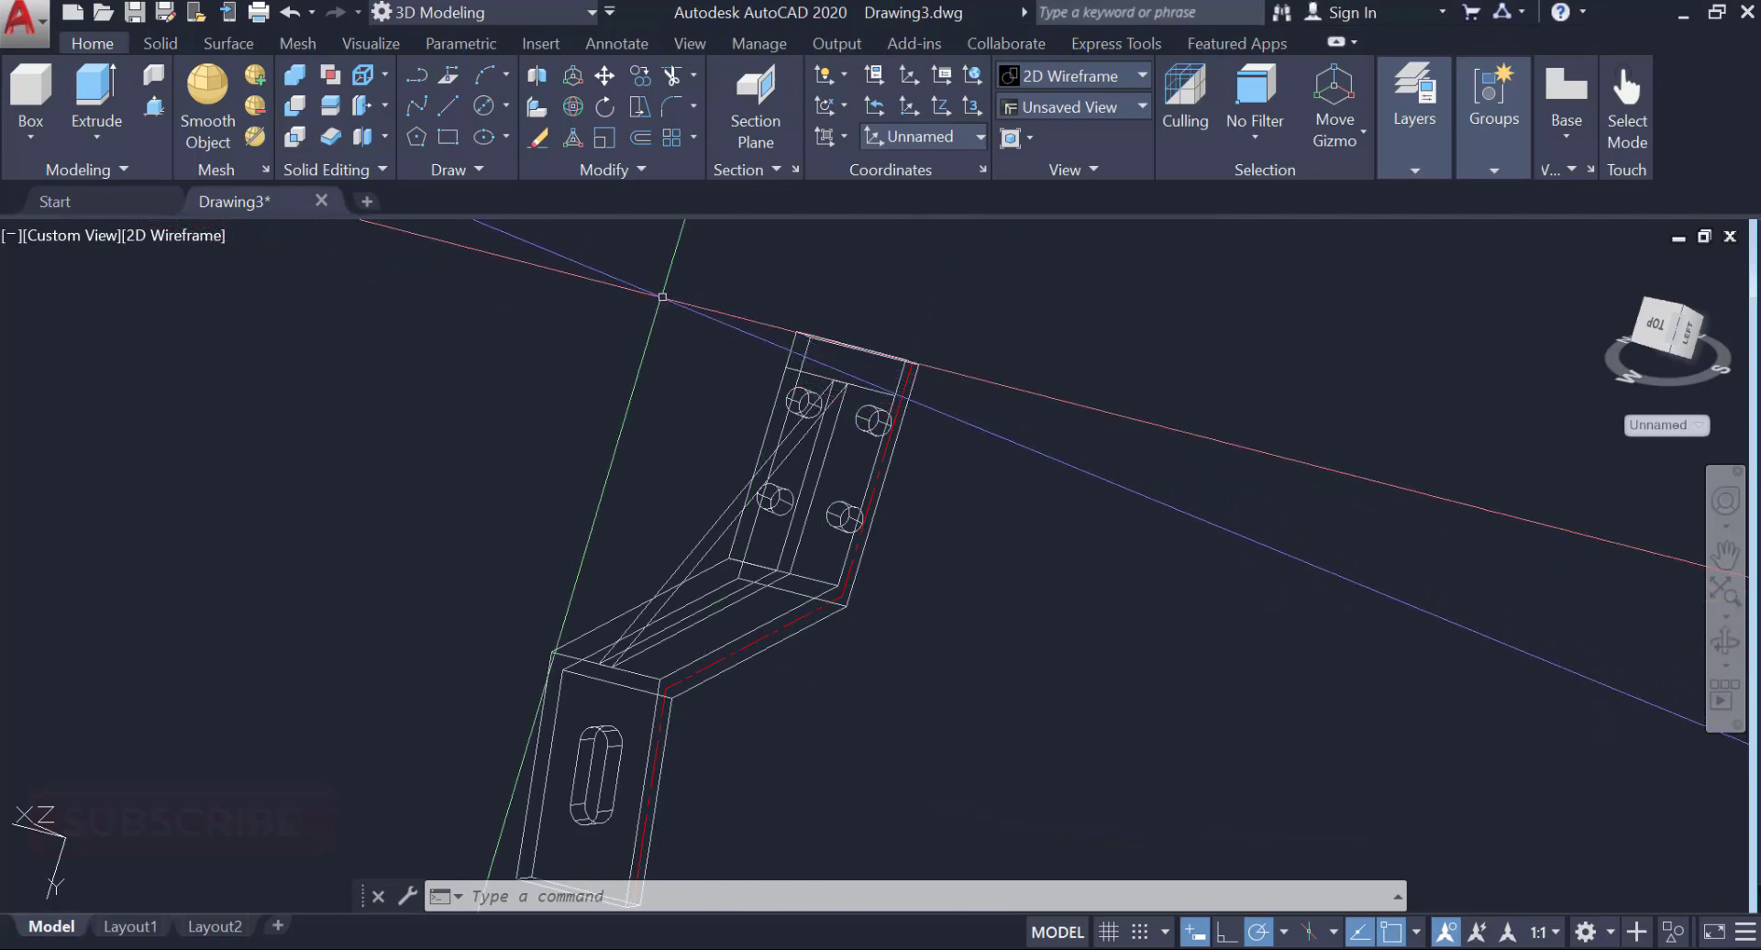
pyautogui.click(1603, 262)
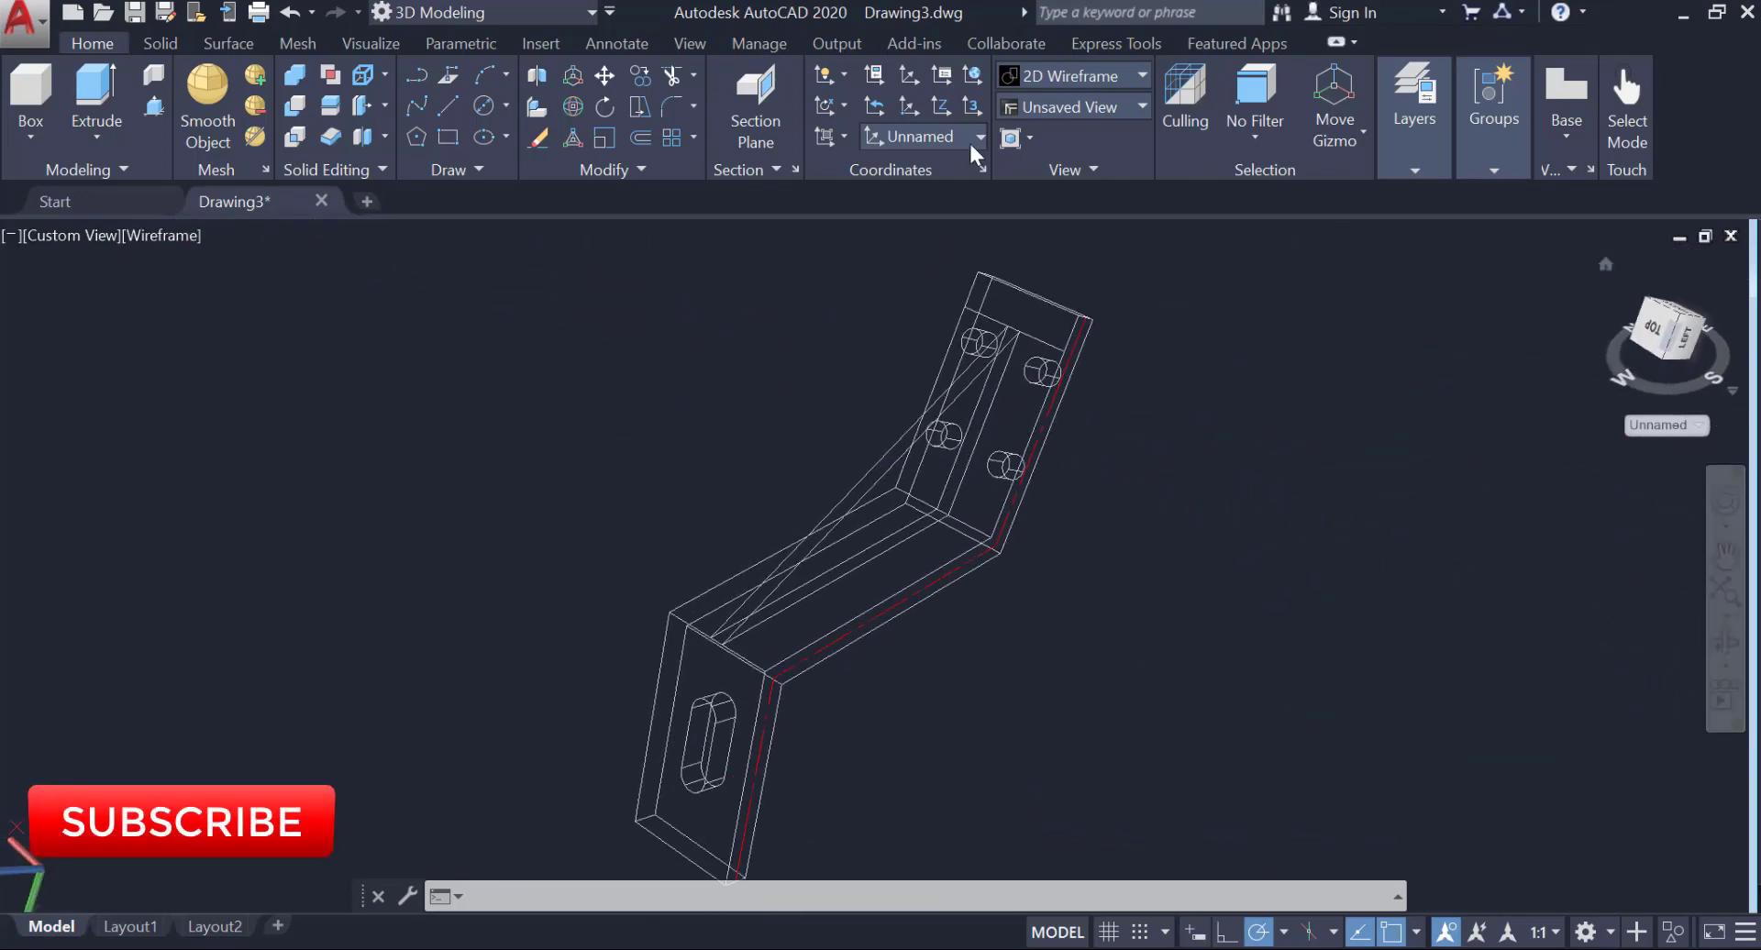
pyautogui.click(1683, 321)
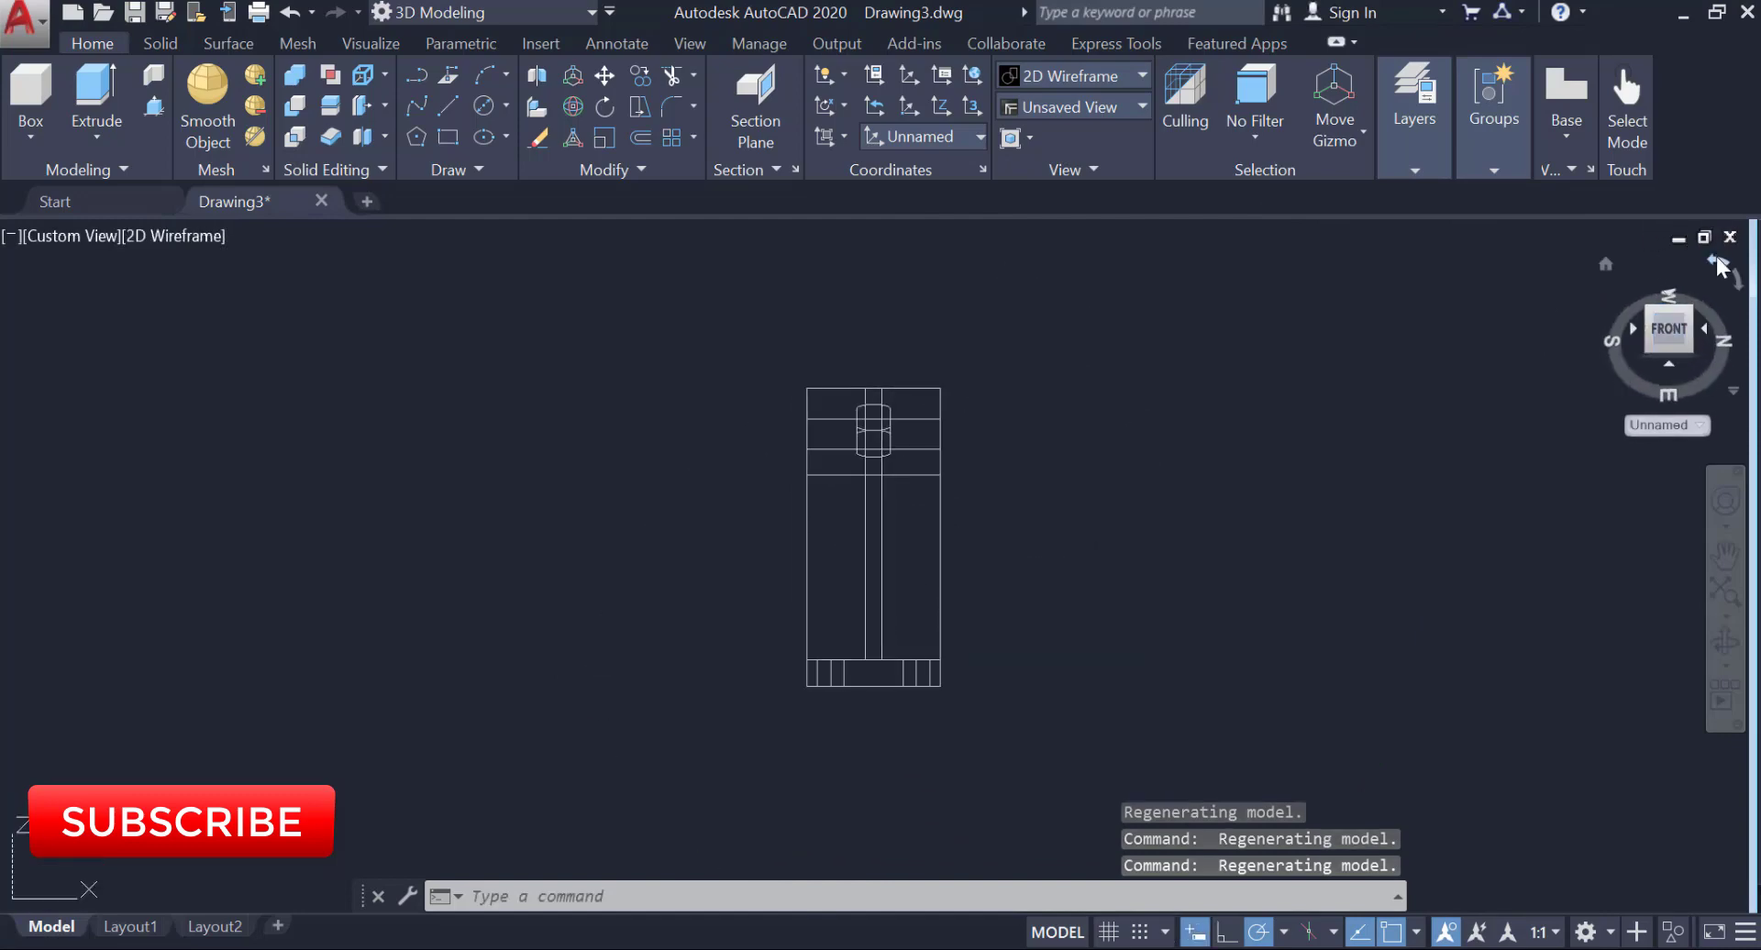
pyautogui.click(1715, 260)
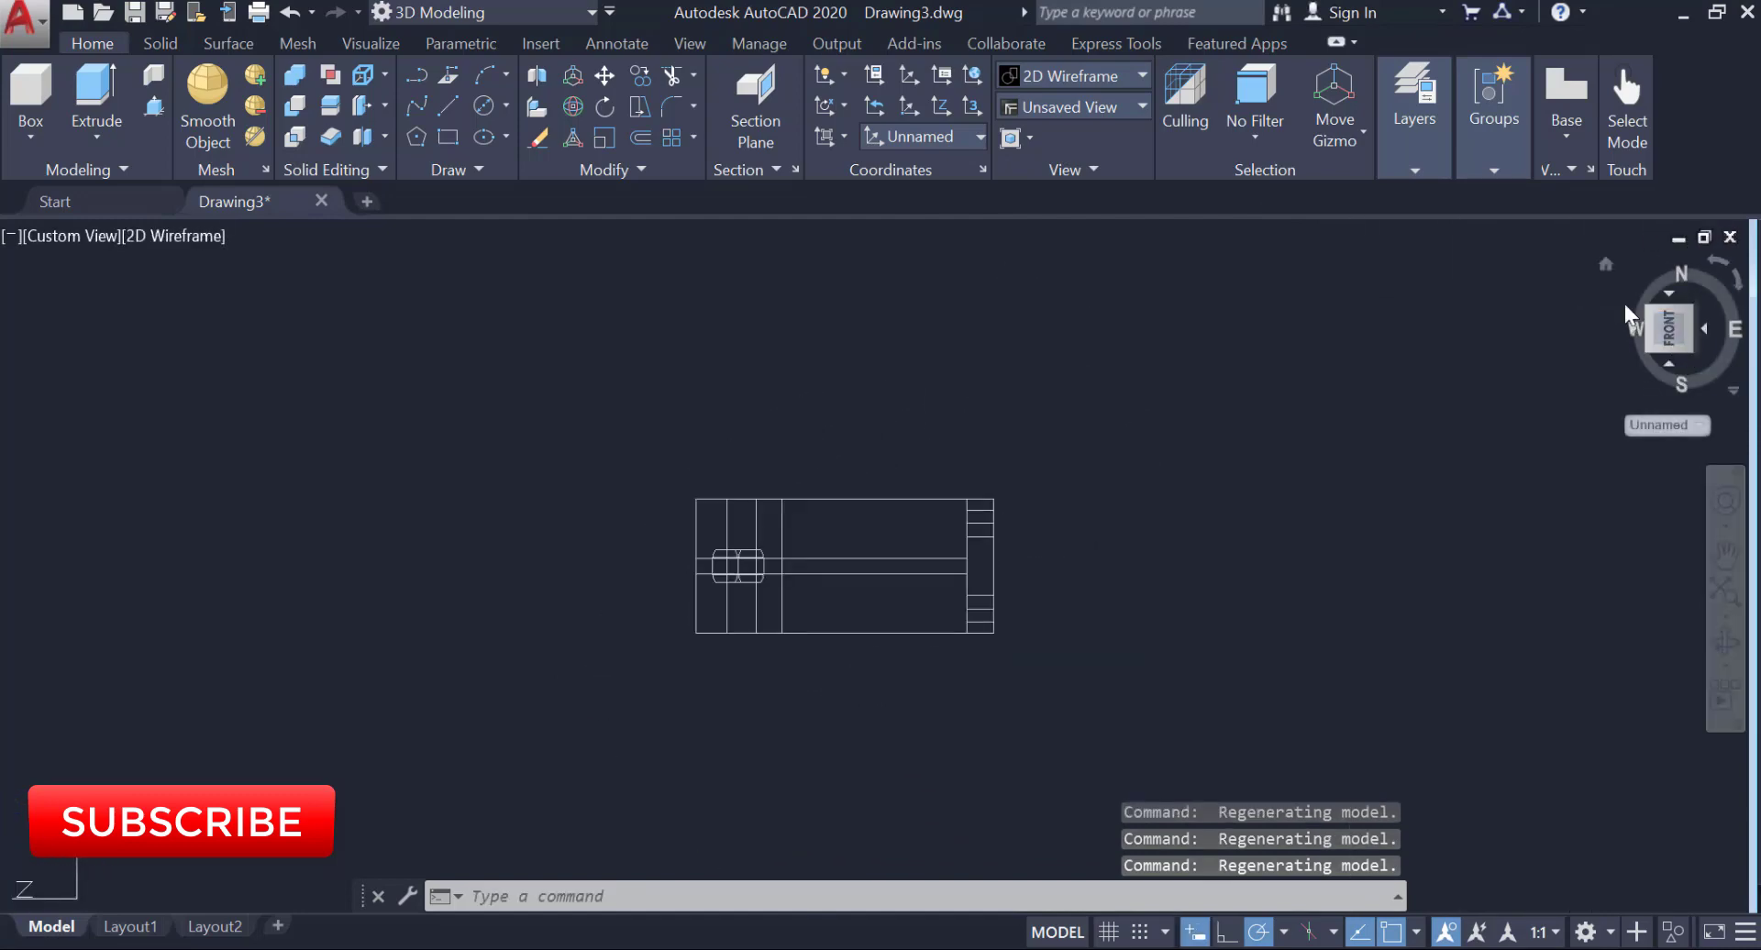
pyautogui.click(1693, 351)
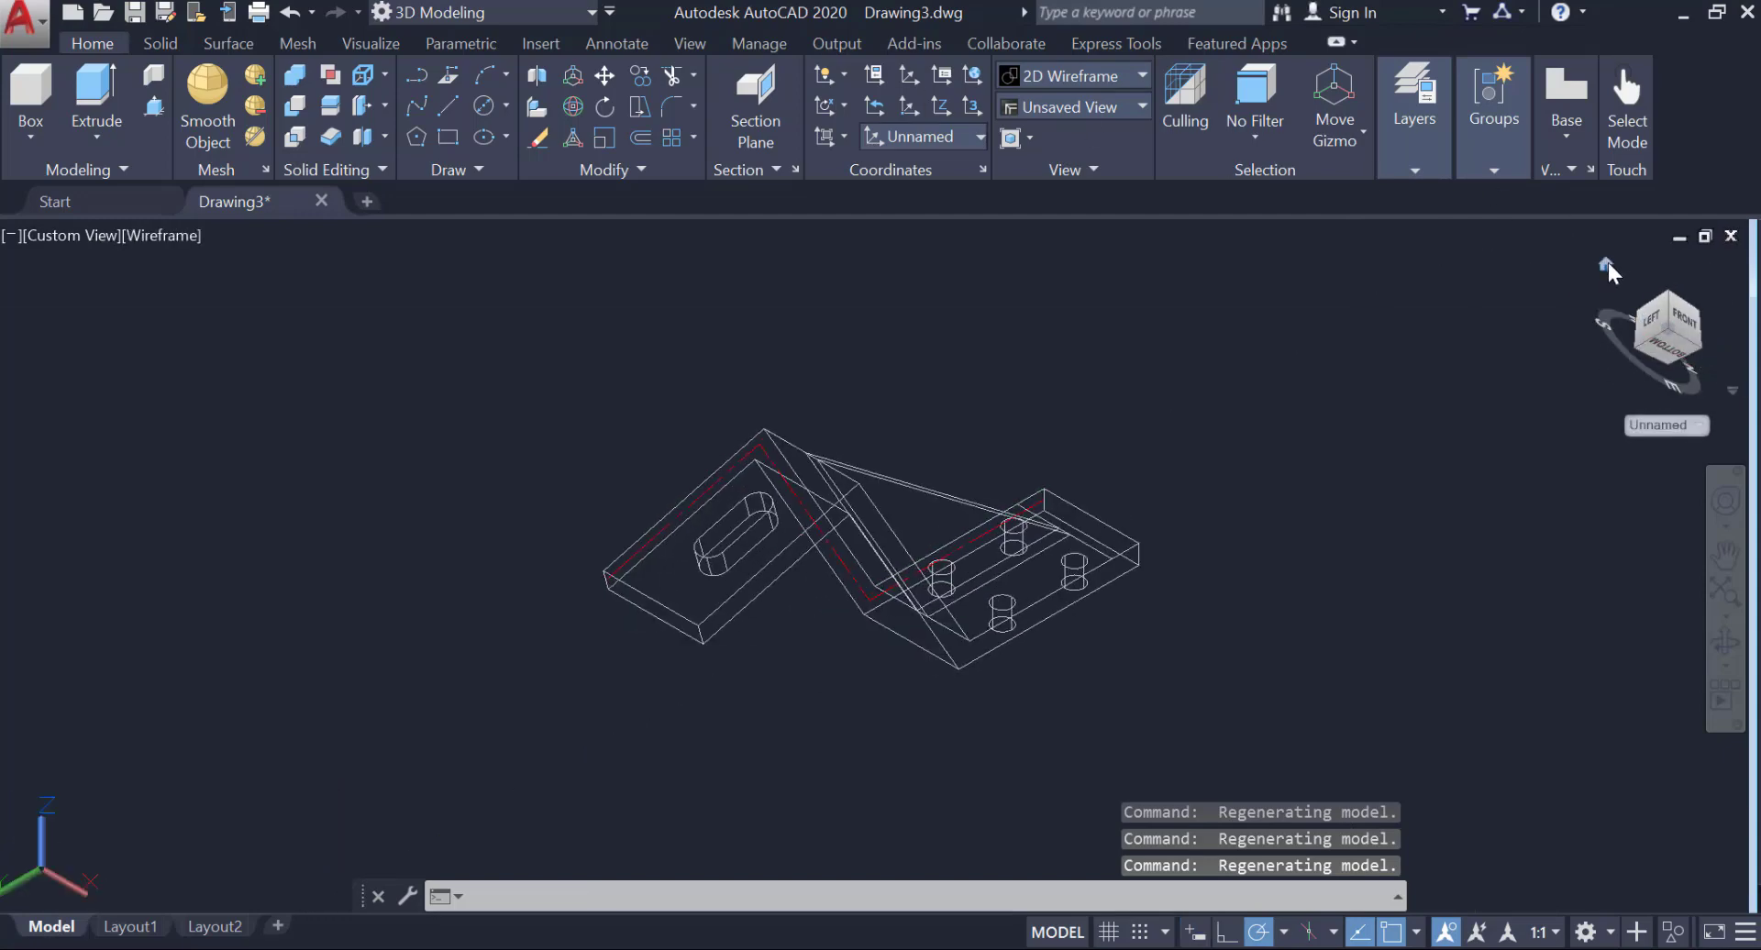
pyautogui.click(1609, 263)
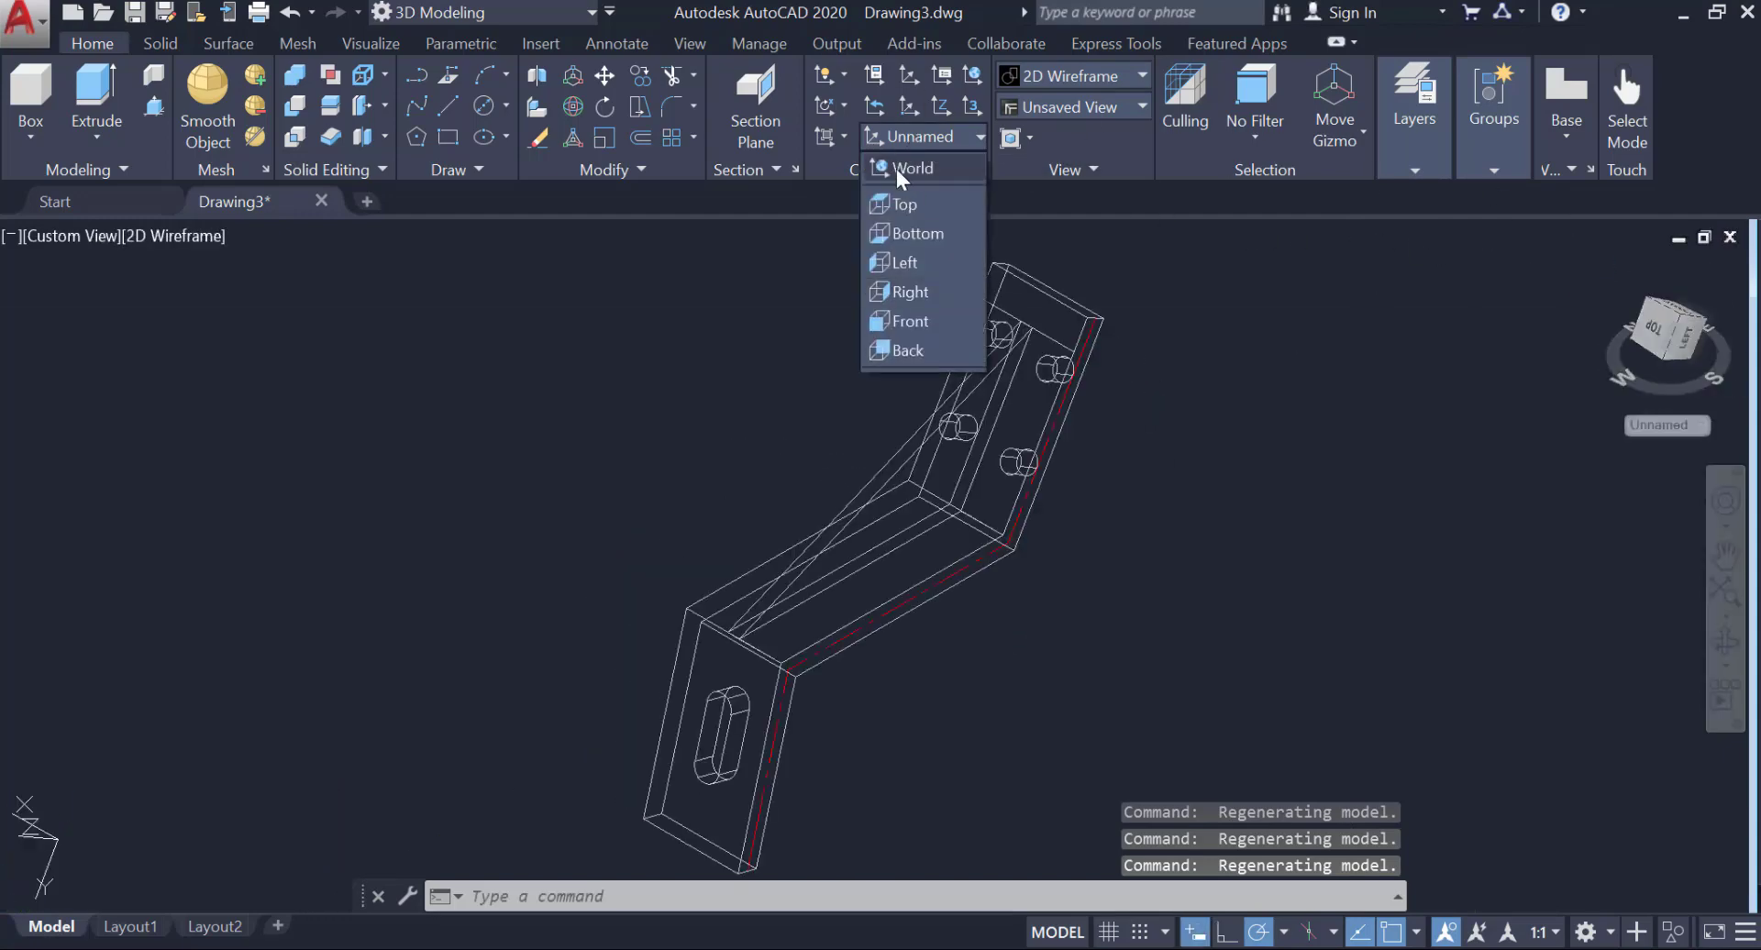
# Set the UCS to World and orbit to view the bracket's left side
pyautogui.click(900, 169)
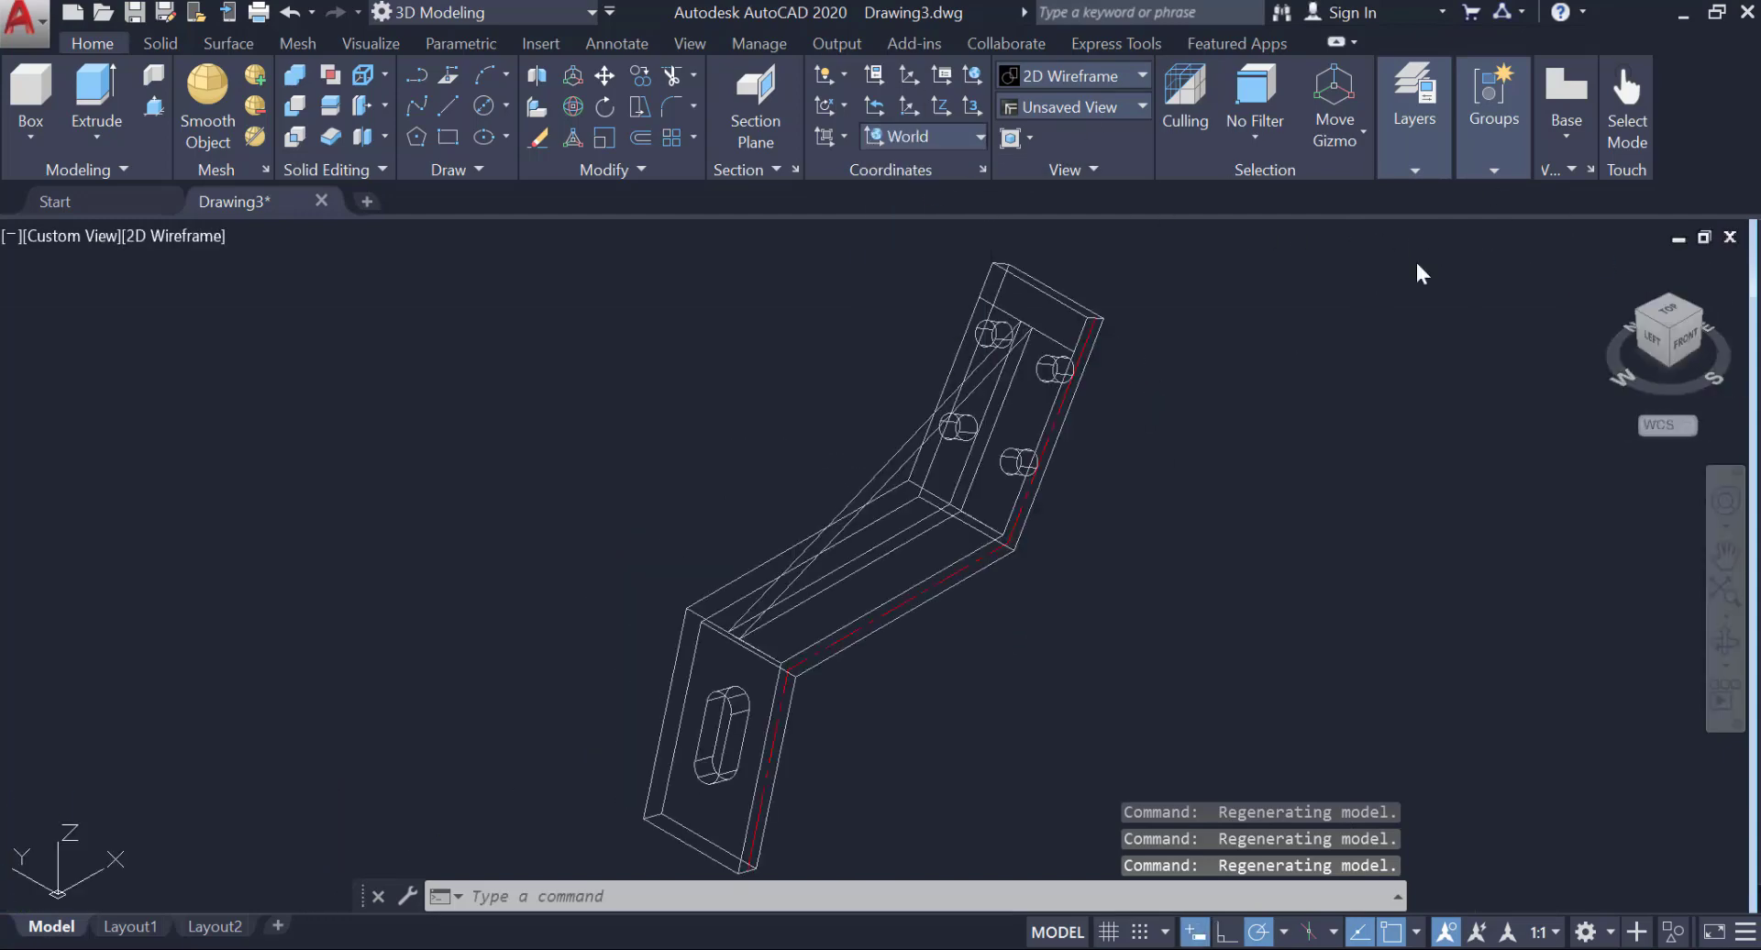
pyautogui.click(1725, 638)
pyautogui.moveTo(1489, 576)
pyautogui.mouseDown()
pyautogui.moveTo(1058, 538)
pyautogui.moveTo(995, 448)
pyautogui.moveTo(1056, 385)
pyautogui.moveTo(1144, 420)
pyautogui.moveTo(1190, 514)
pyautogui.mouseUp()
pyautogui.rightClick(1199, 393)
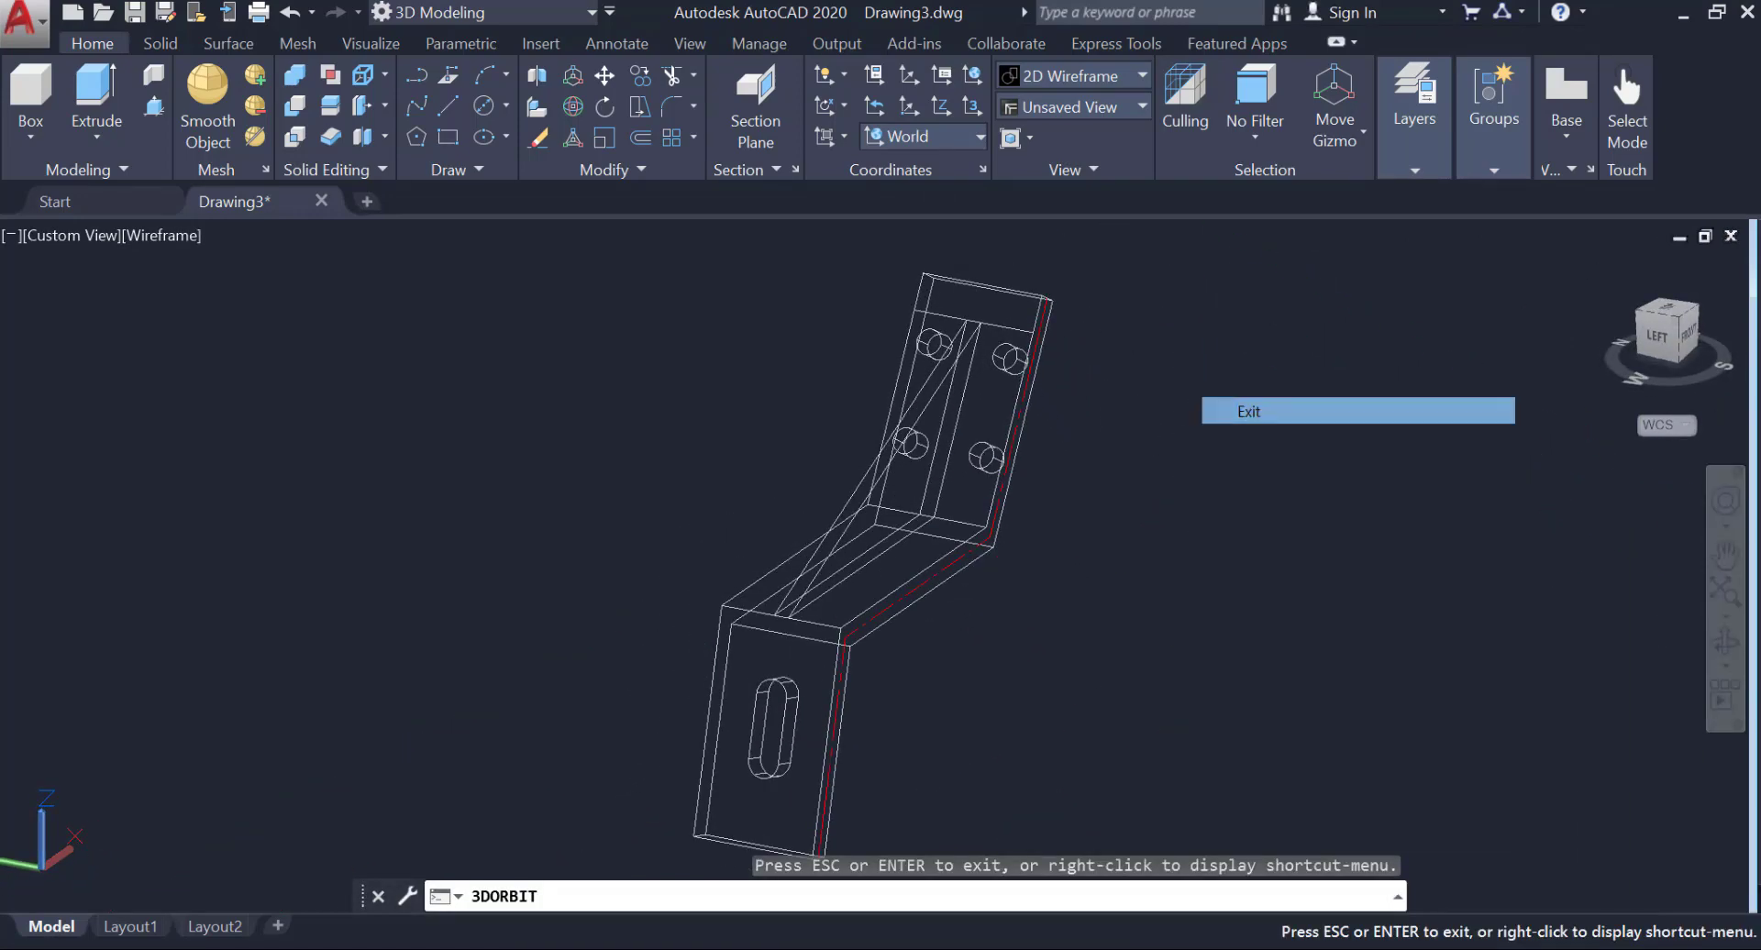
pyautogui.click(1220, 410)
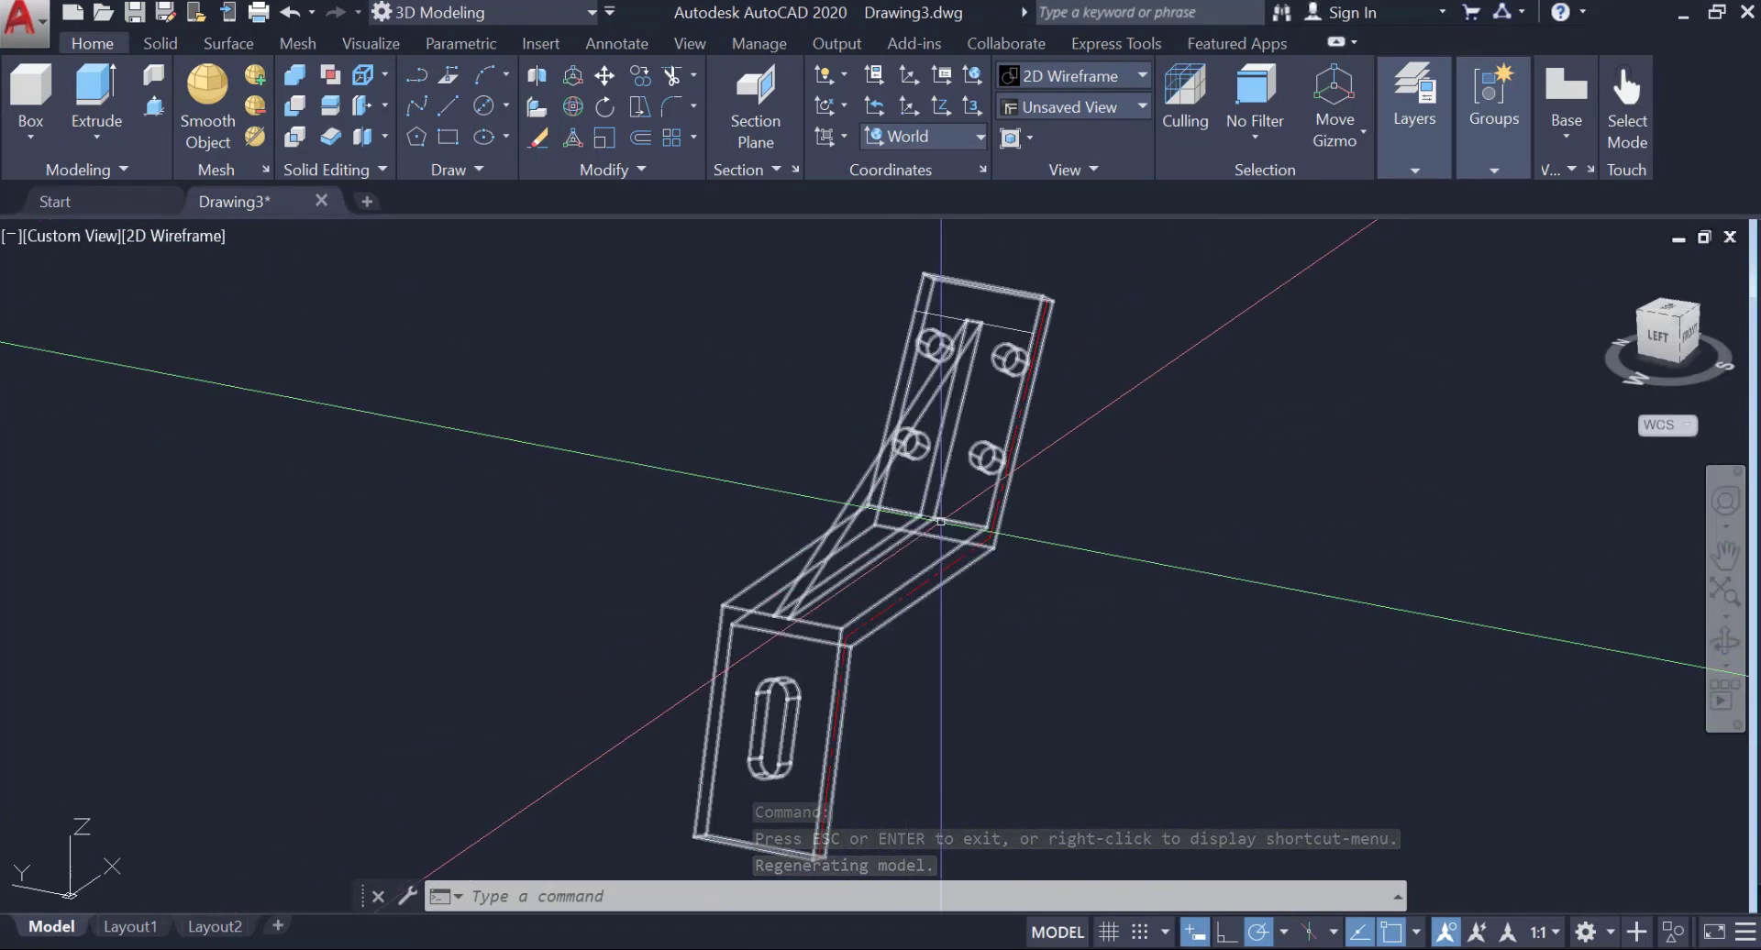
# Switch to the Realistic visual style and orbit so the gusset rib faces the viewer
pyautogui.click(151, 237)
pyautogui.click(215, 373)
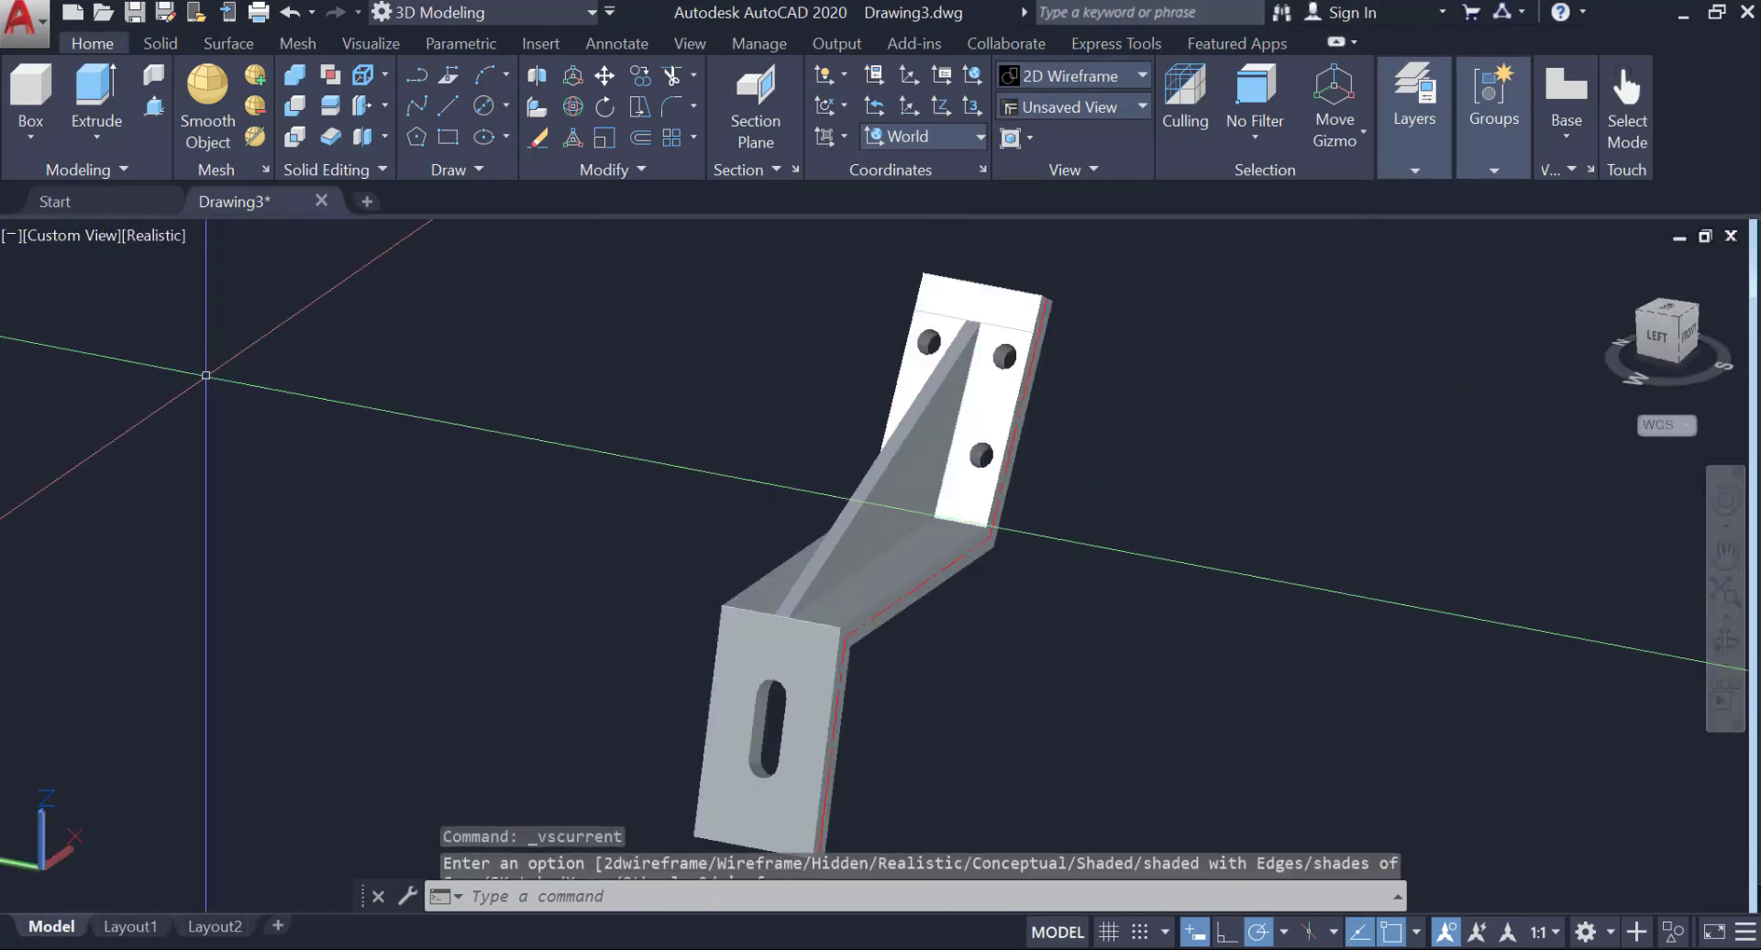
pyautogui.click(1726, 642)
pyautogui.moveTo(873, 566)
pyautogui.mouseDown()
pyautogui.moveTo(881, 500)
pyautogui.moveTo(830, 381)
pyautogui.moveTo(668, 363)
pyautogui.moveTo(562, 389)
pyautogui.moveTo(867, 562)
pyautogui.moveTo(941, 632)
pyautogui.mouseUp()
pyautogui.rightClick(1184, 472)
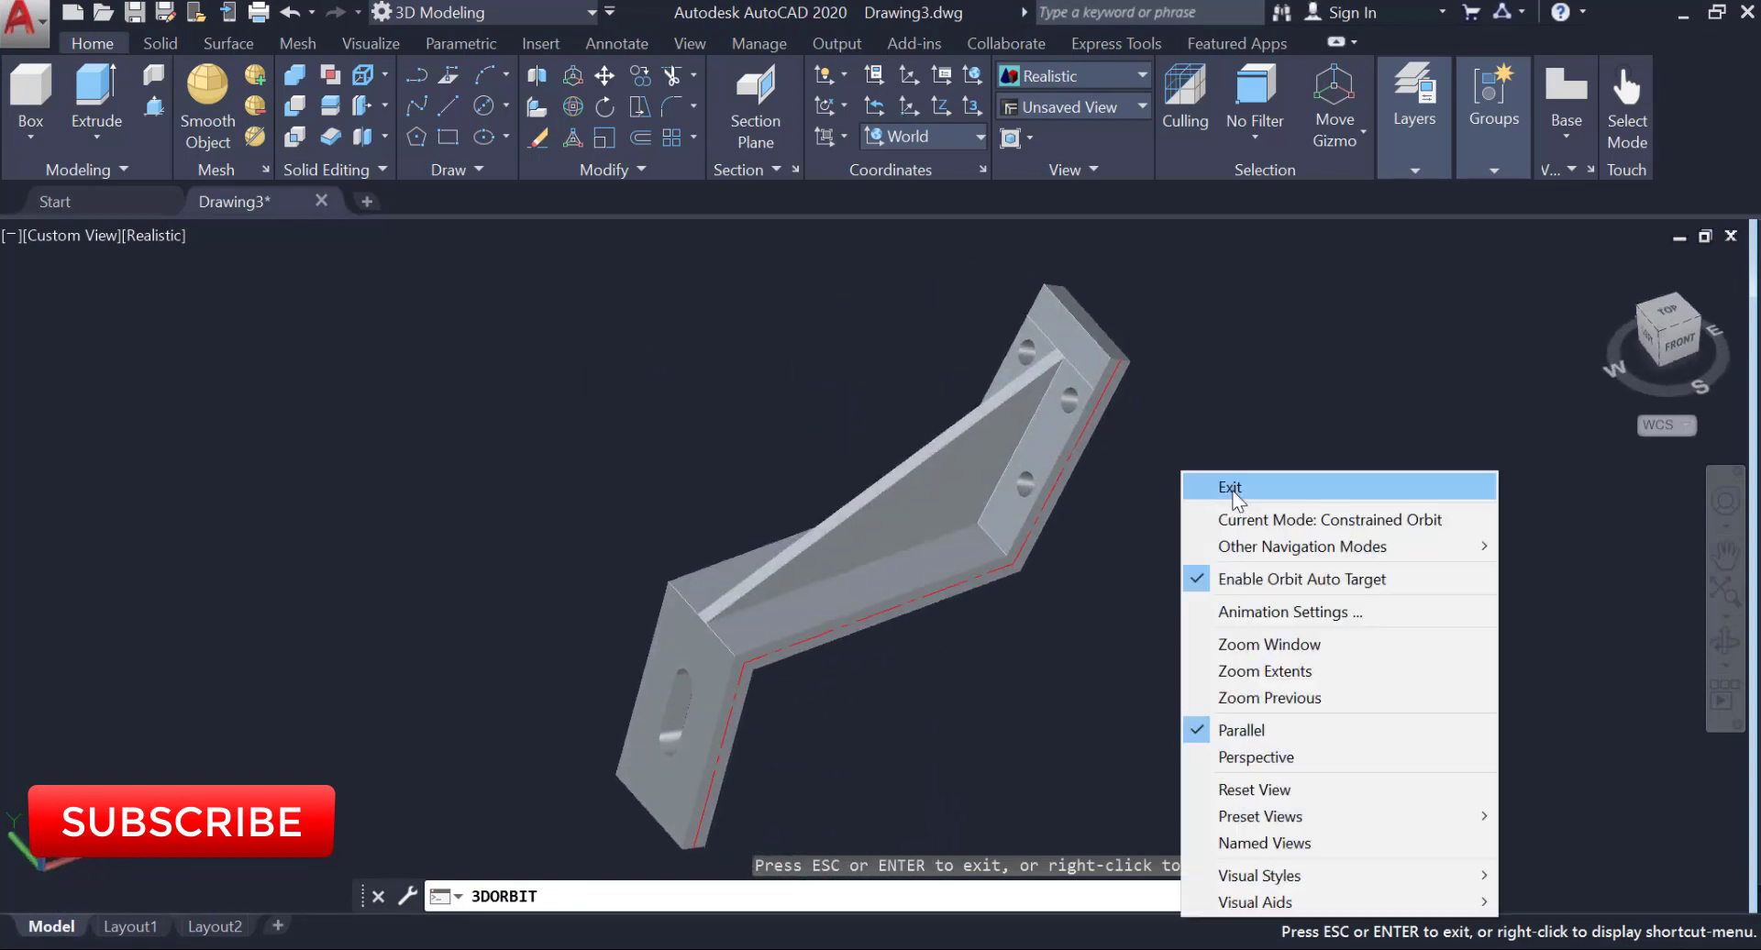
pyautogui.click(1231, 479)
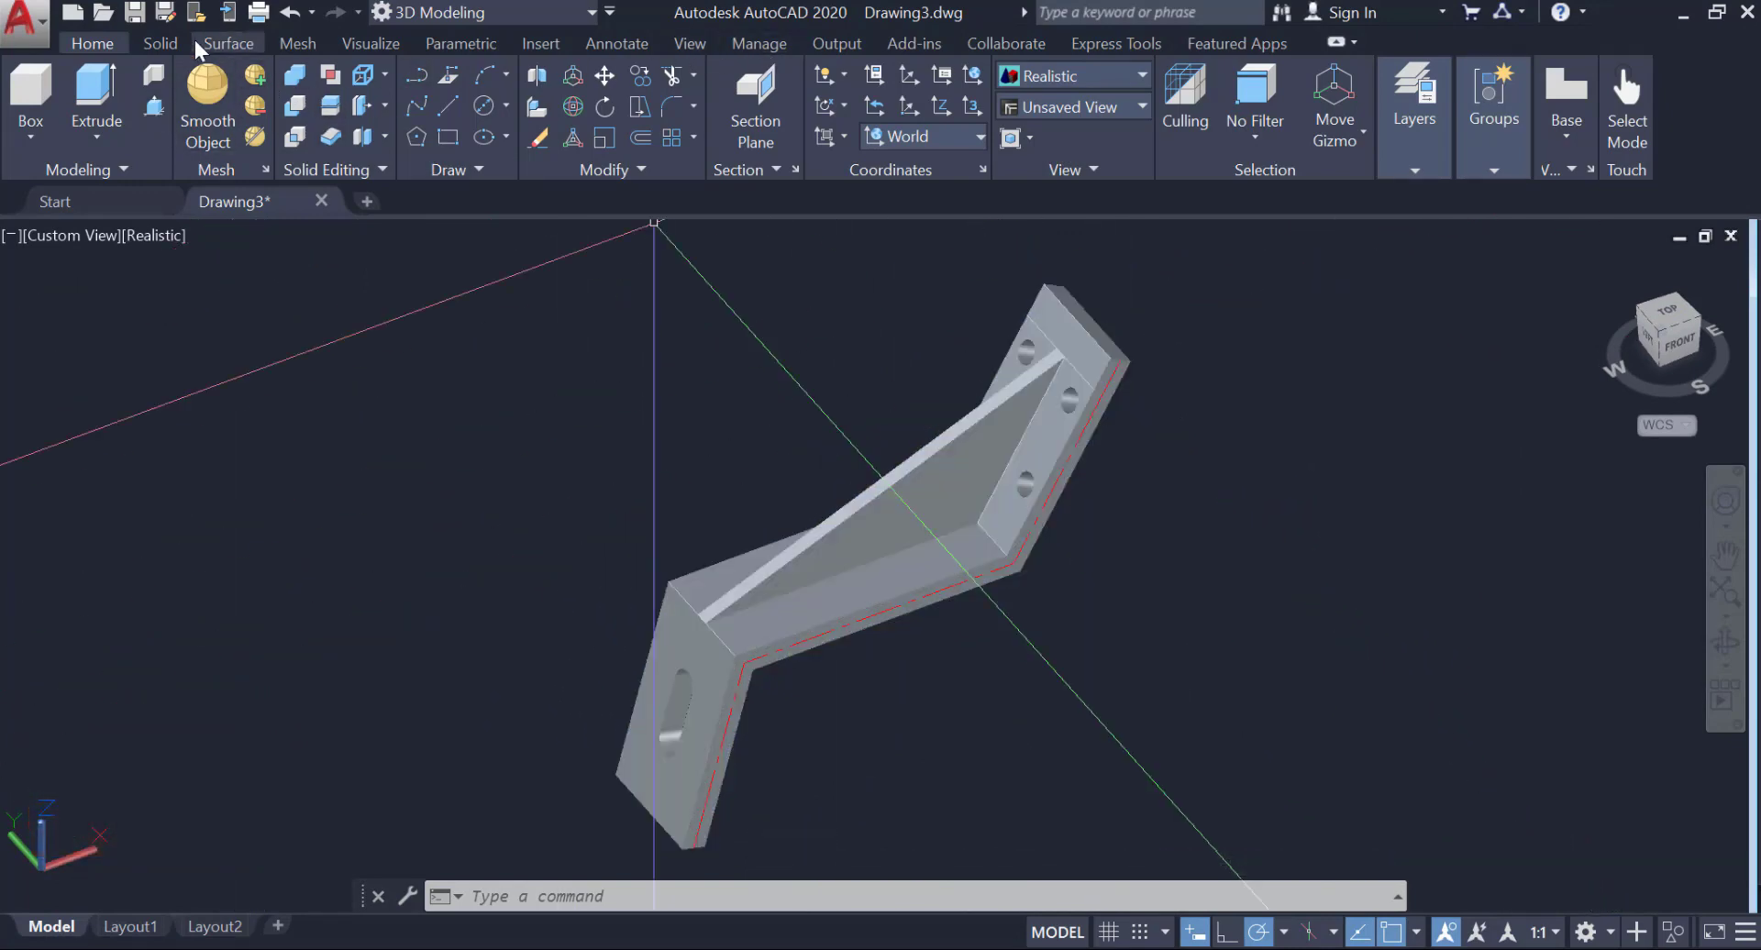
pyautogui.click(161, 43)
# Fillet the bracket's top end edge with a 25 radius
pyautogui.click(940, 101)
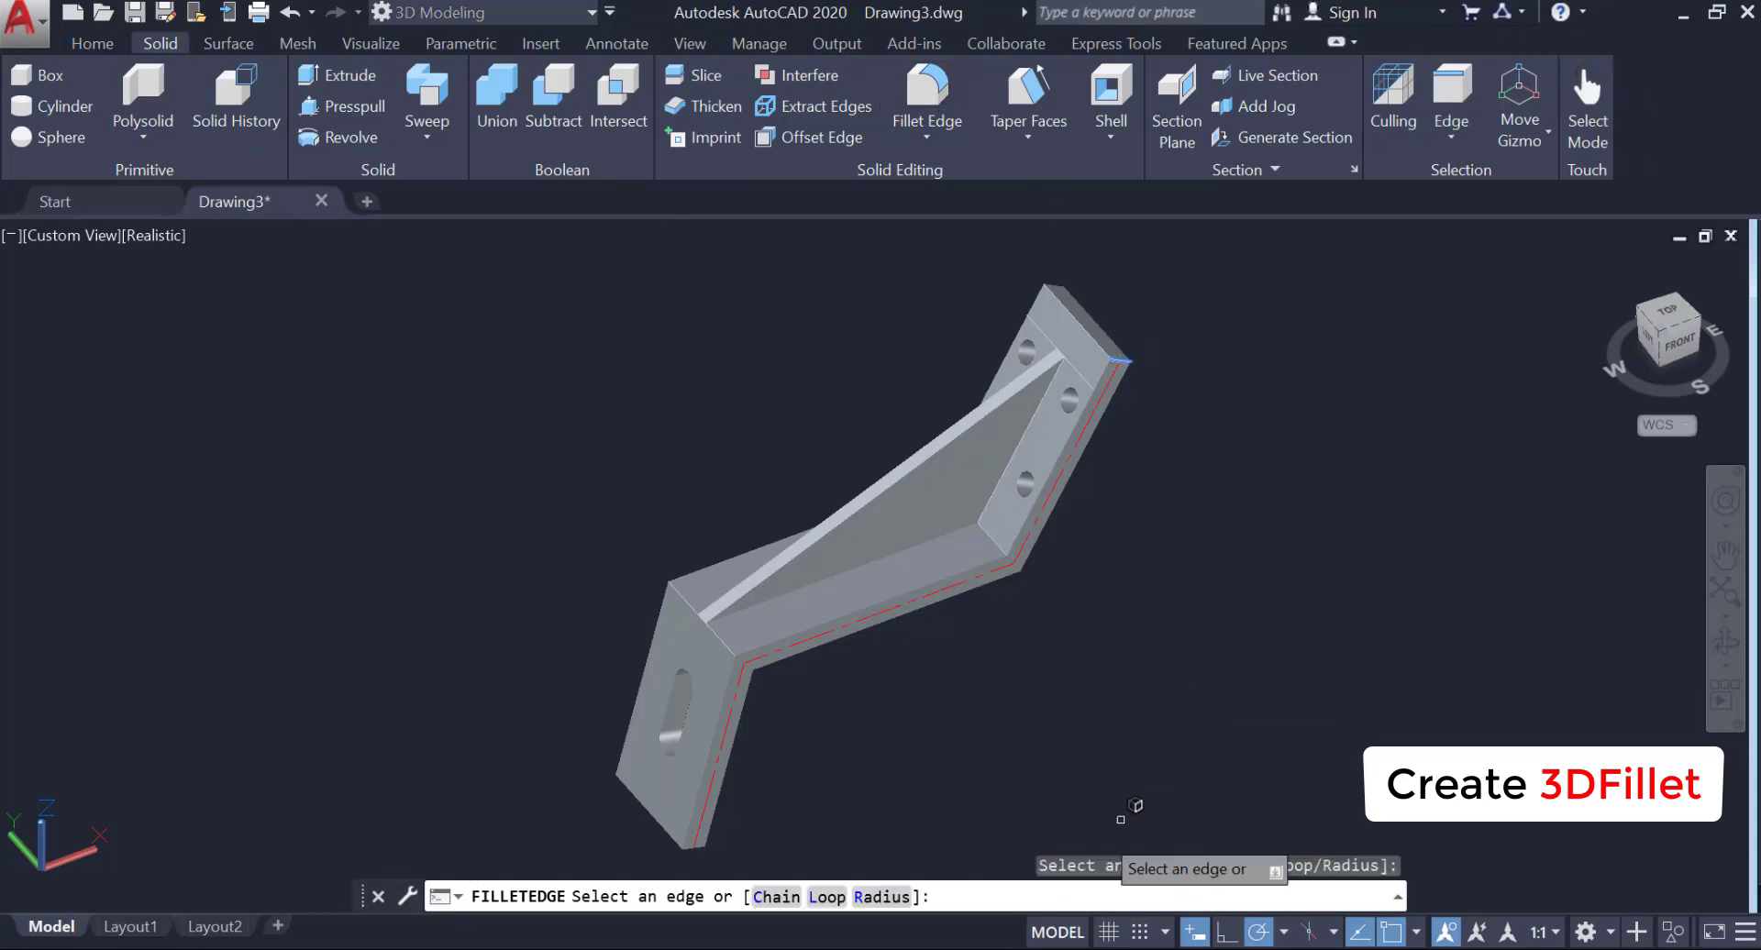
pyautogui.click(914, 898)
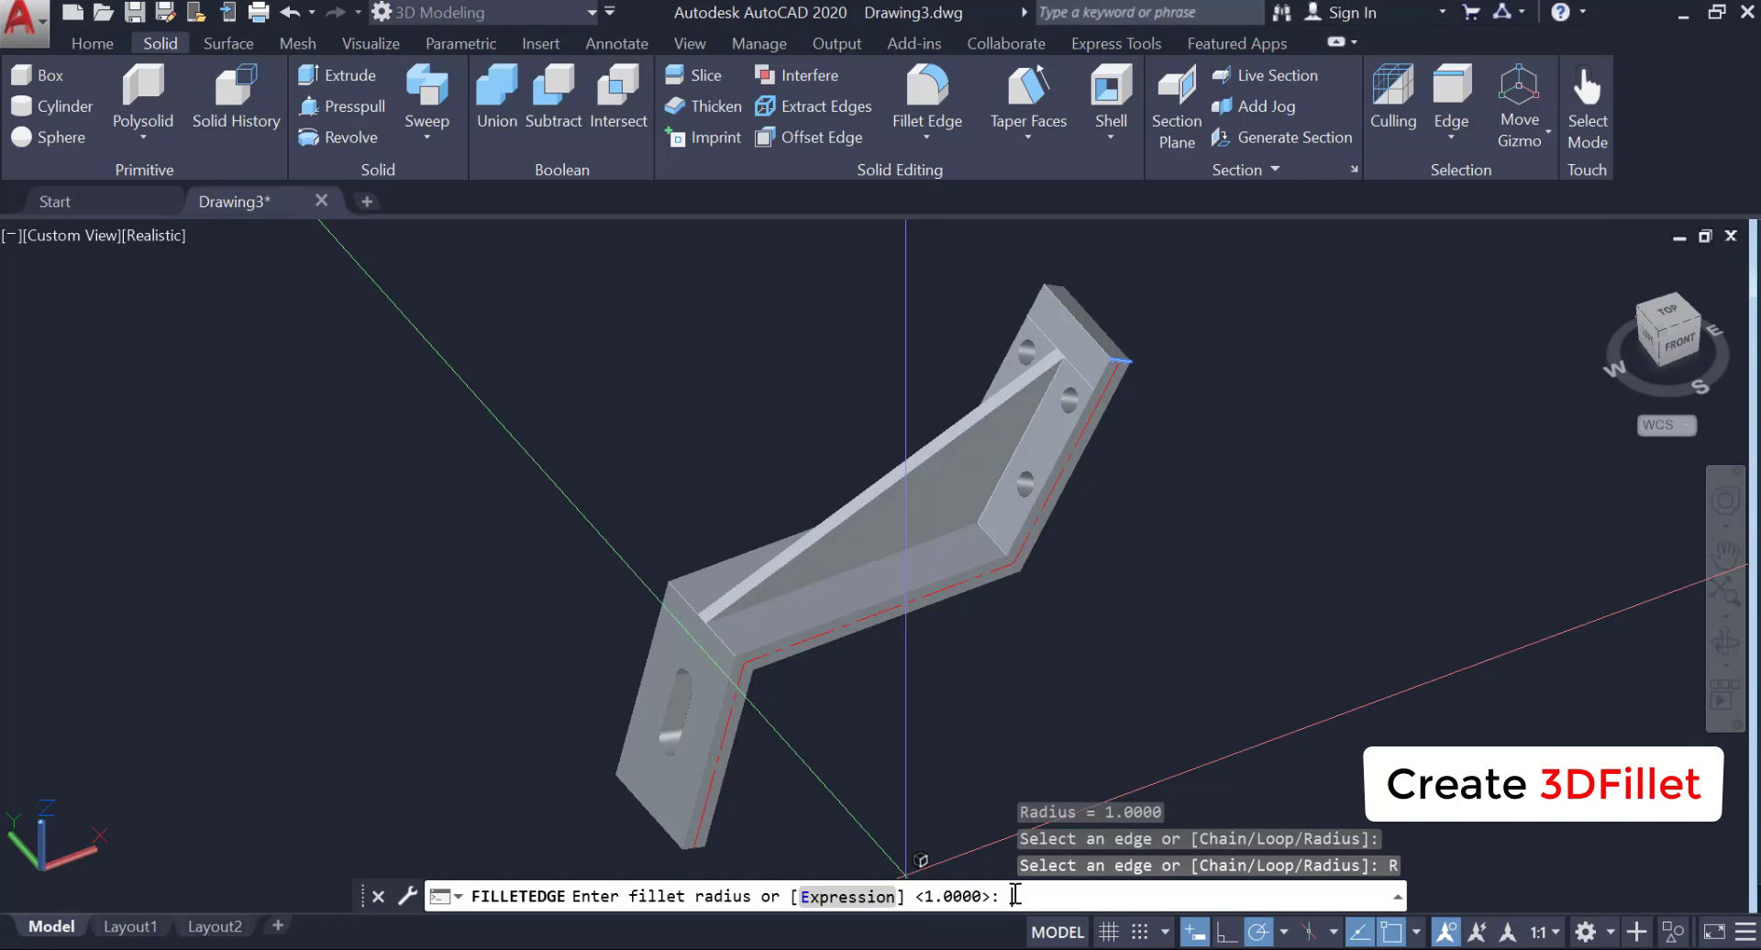
pyautogui.write('5')
pyautogui.press('Return')
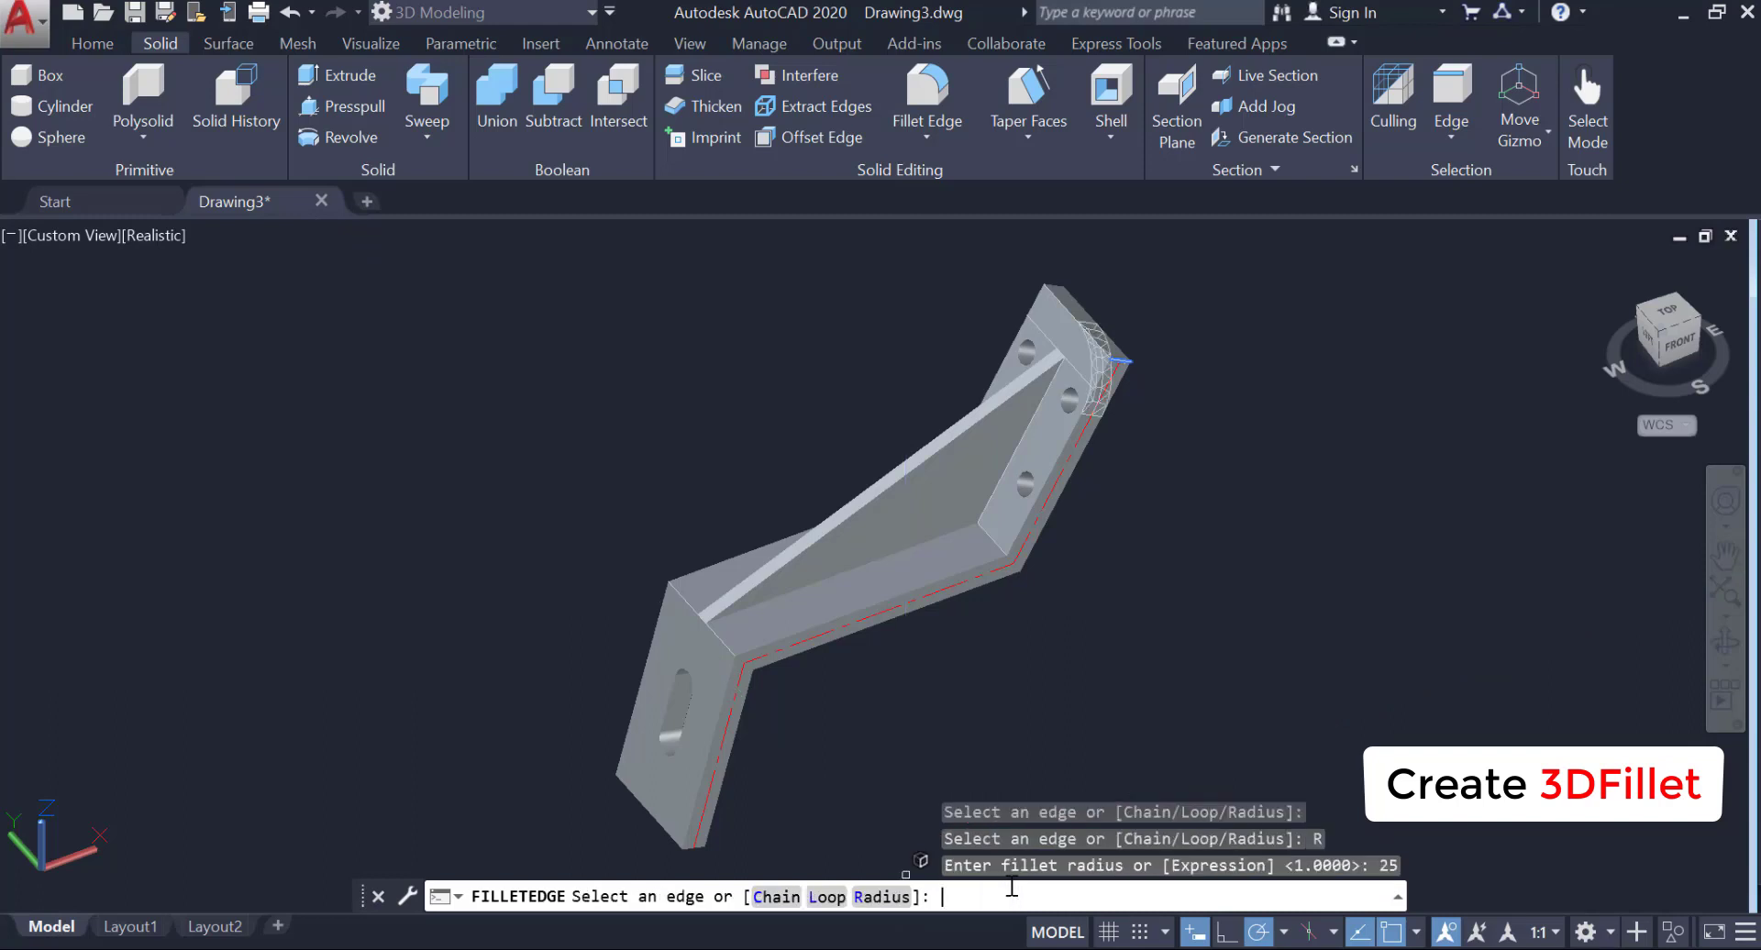
pyautogui.press('Return')
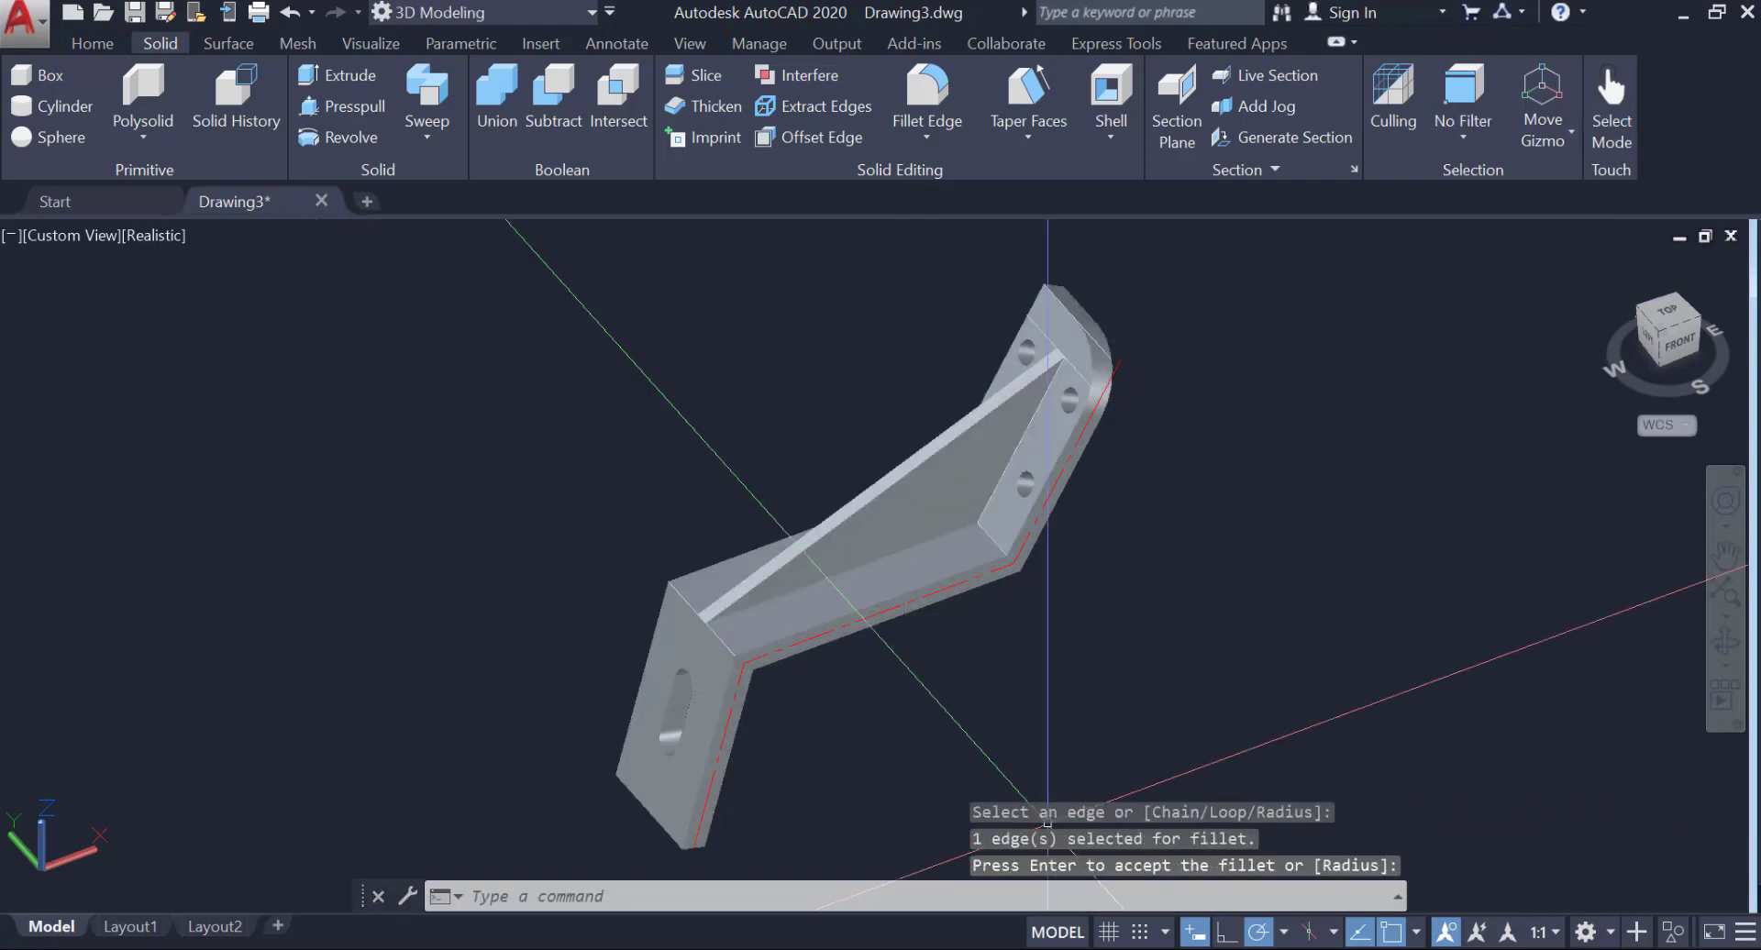
pyautogui.press('Return')
pyautogui.press('Return')
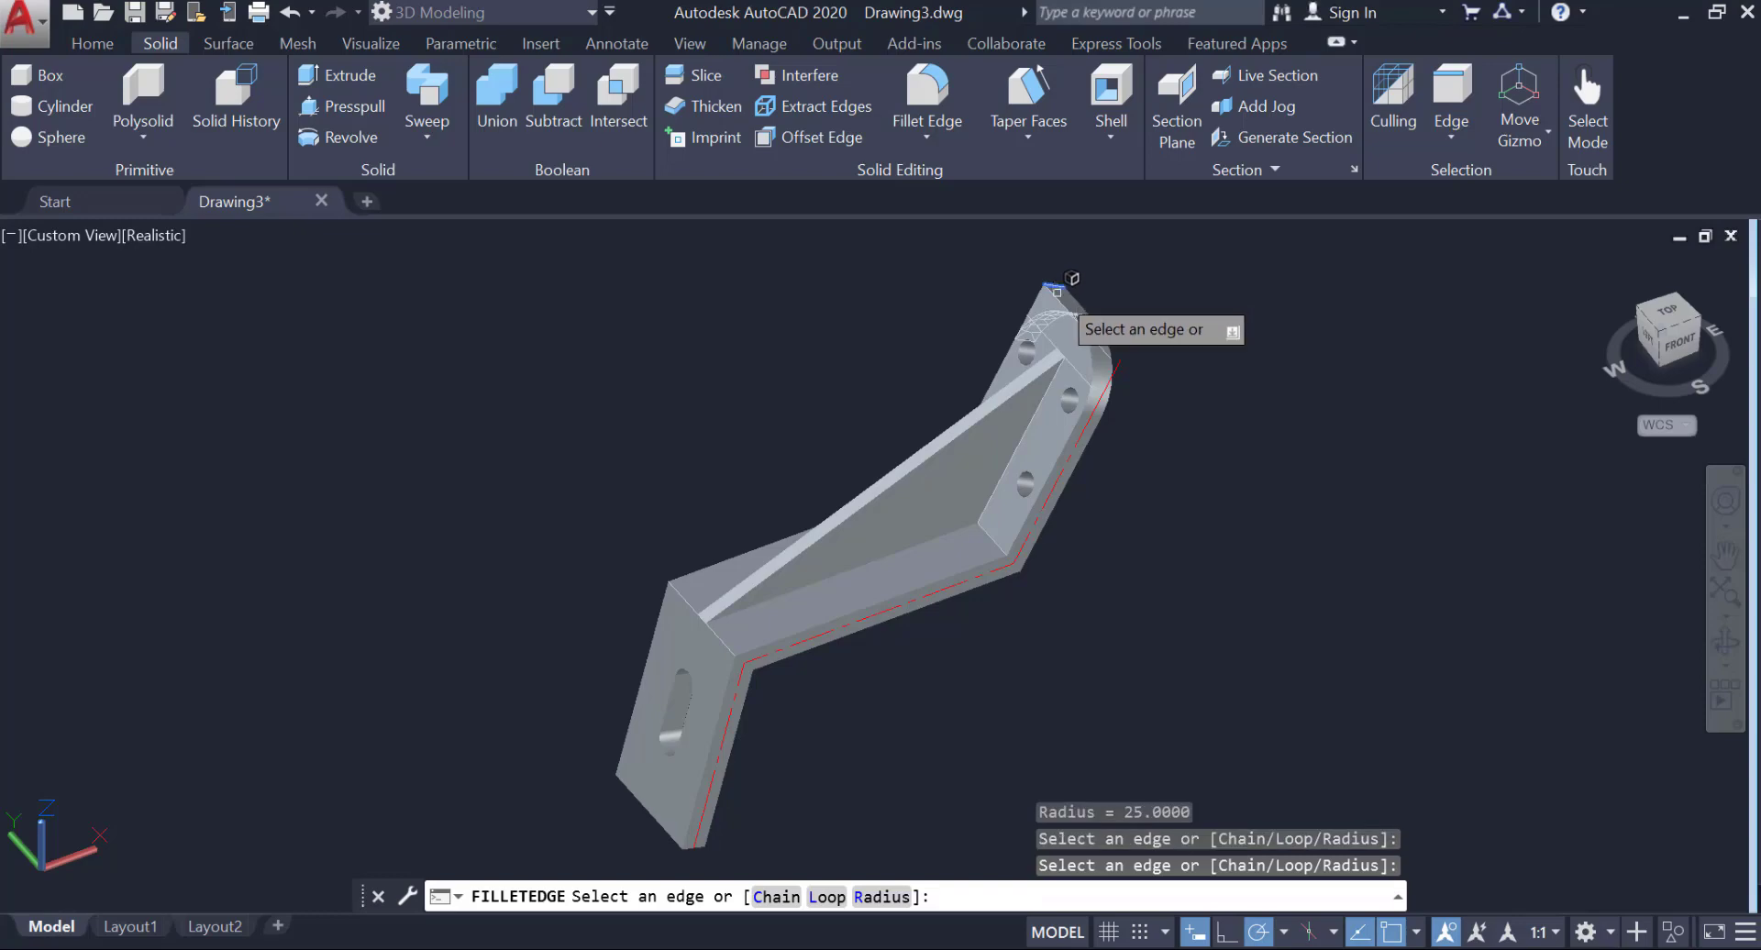
pyautogui.click(1091, 345)
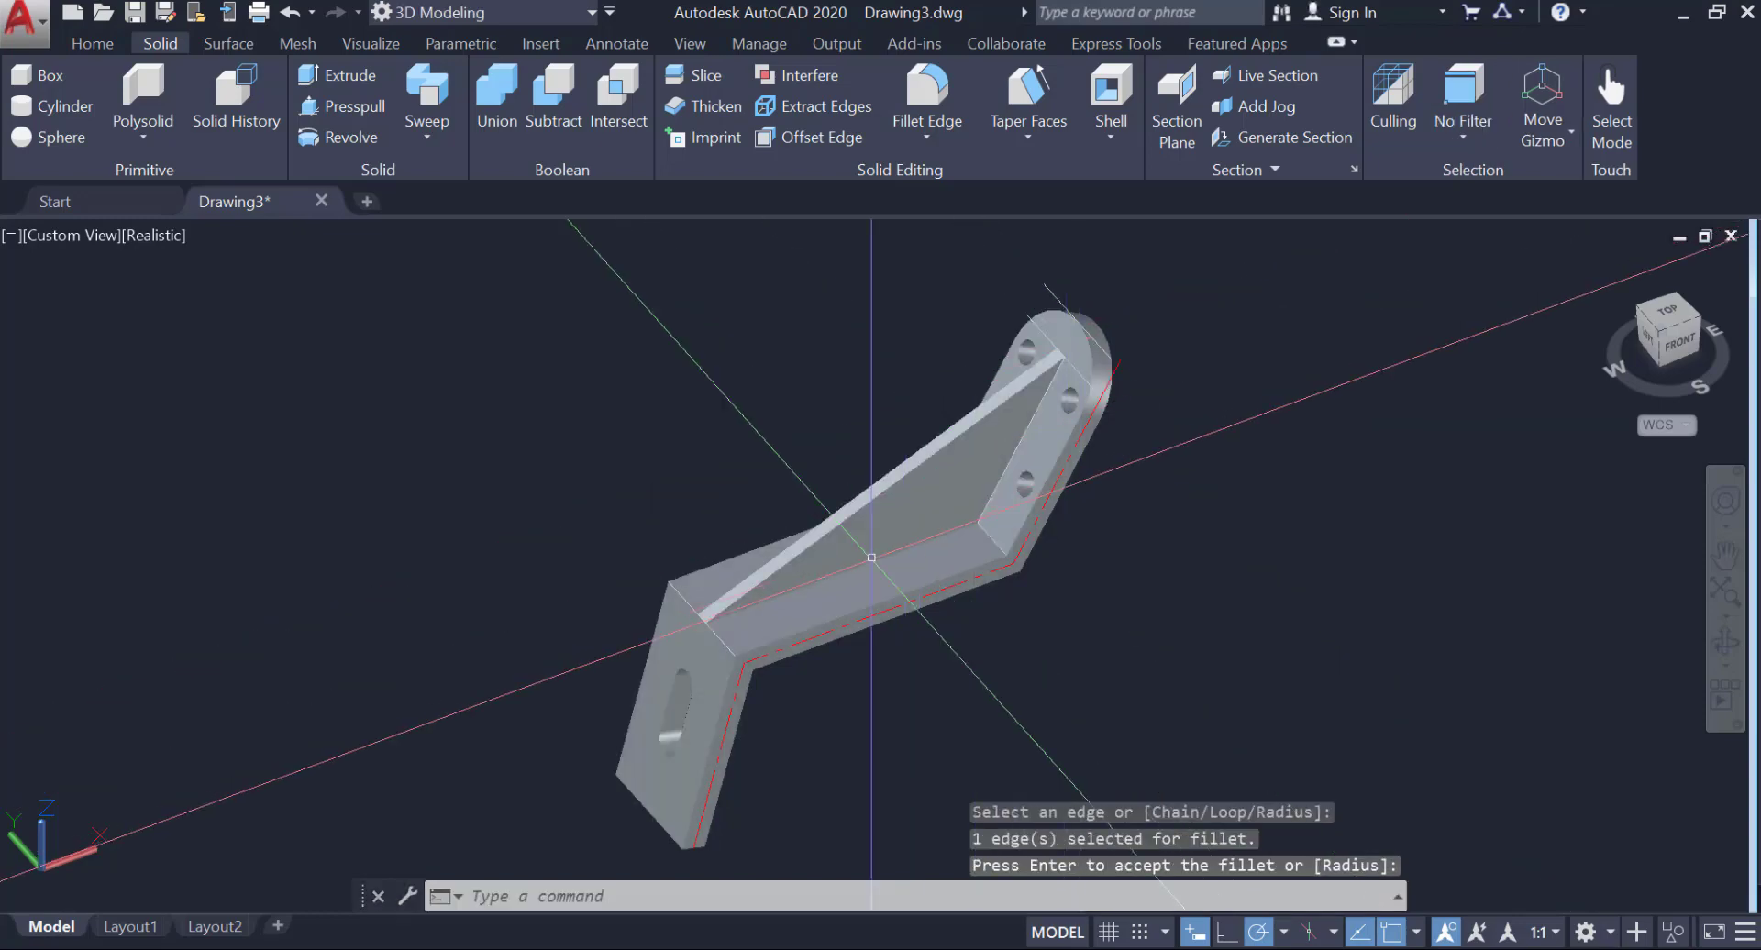
pyautogui.moveTo(872, 557); pyautogui.dragTo(697, 378, button='middle')
pyautogui.press('Return')
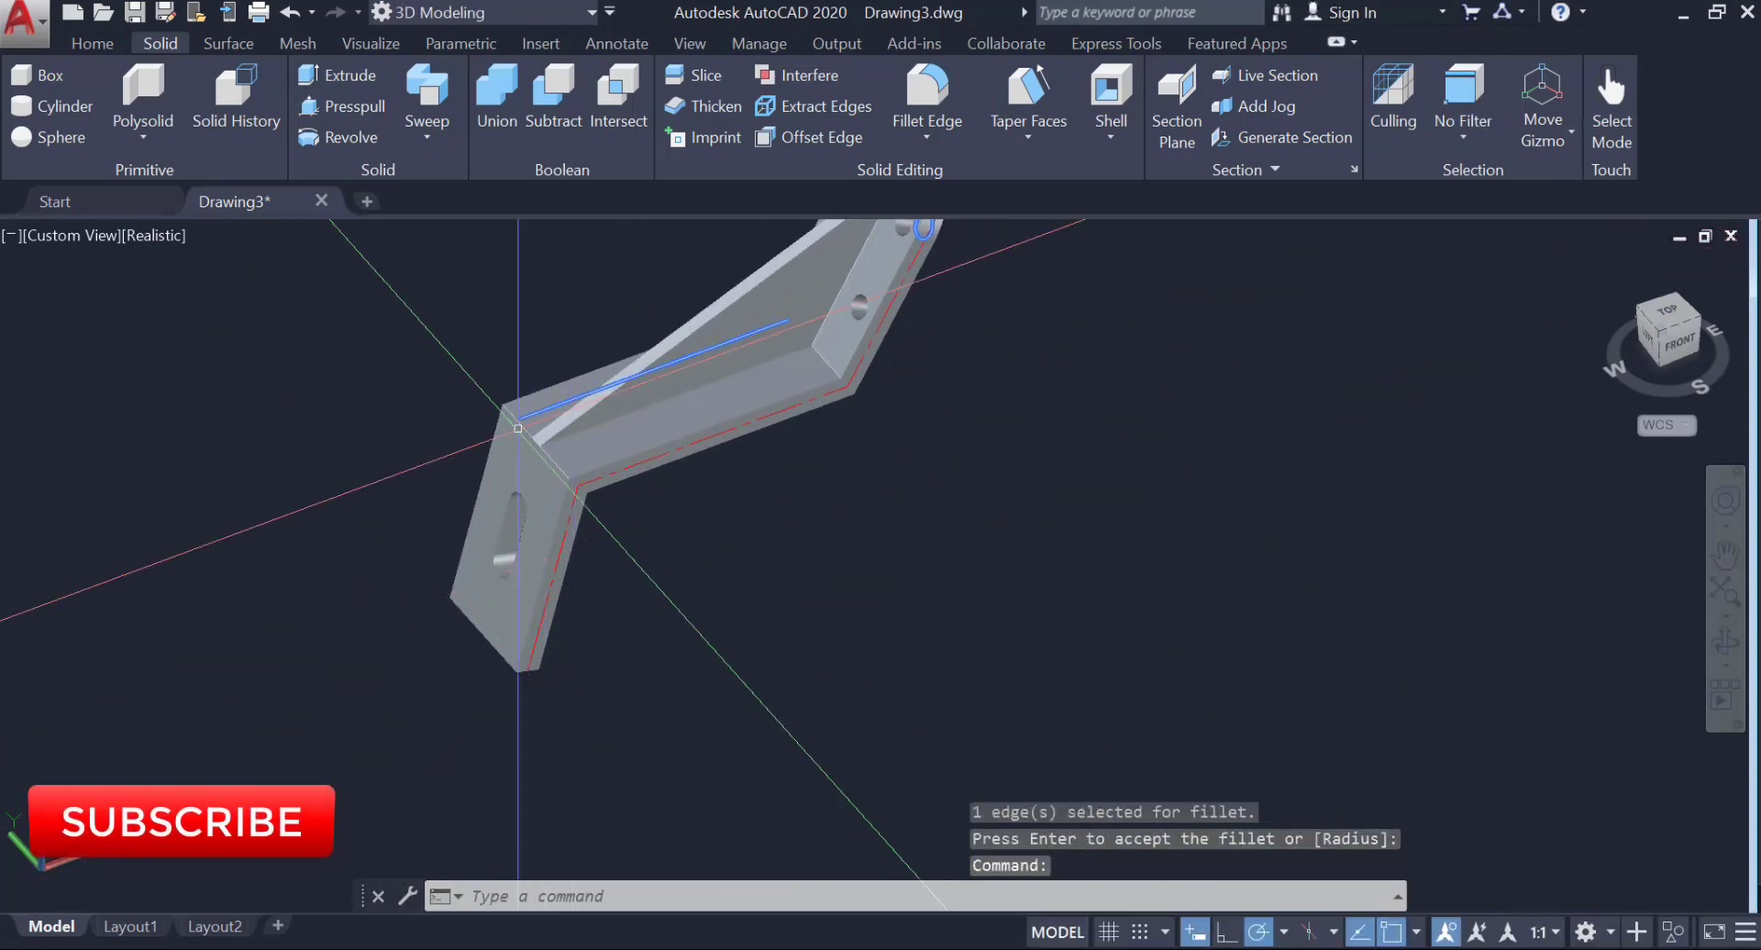
# Fillet the bracket's bottom end edge with the same 25 radius
pyautogui.press('Return')
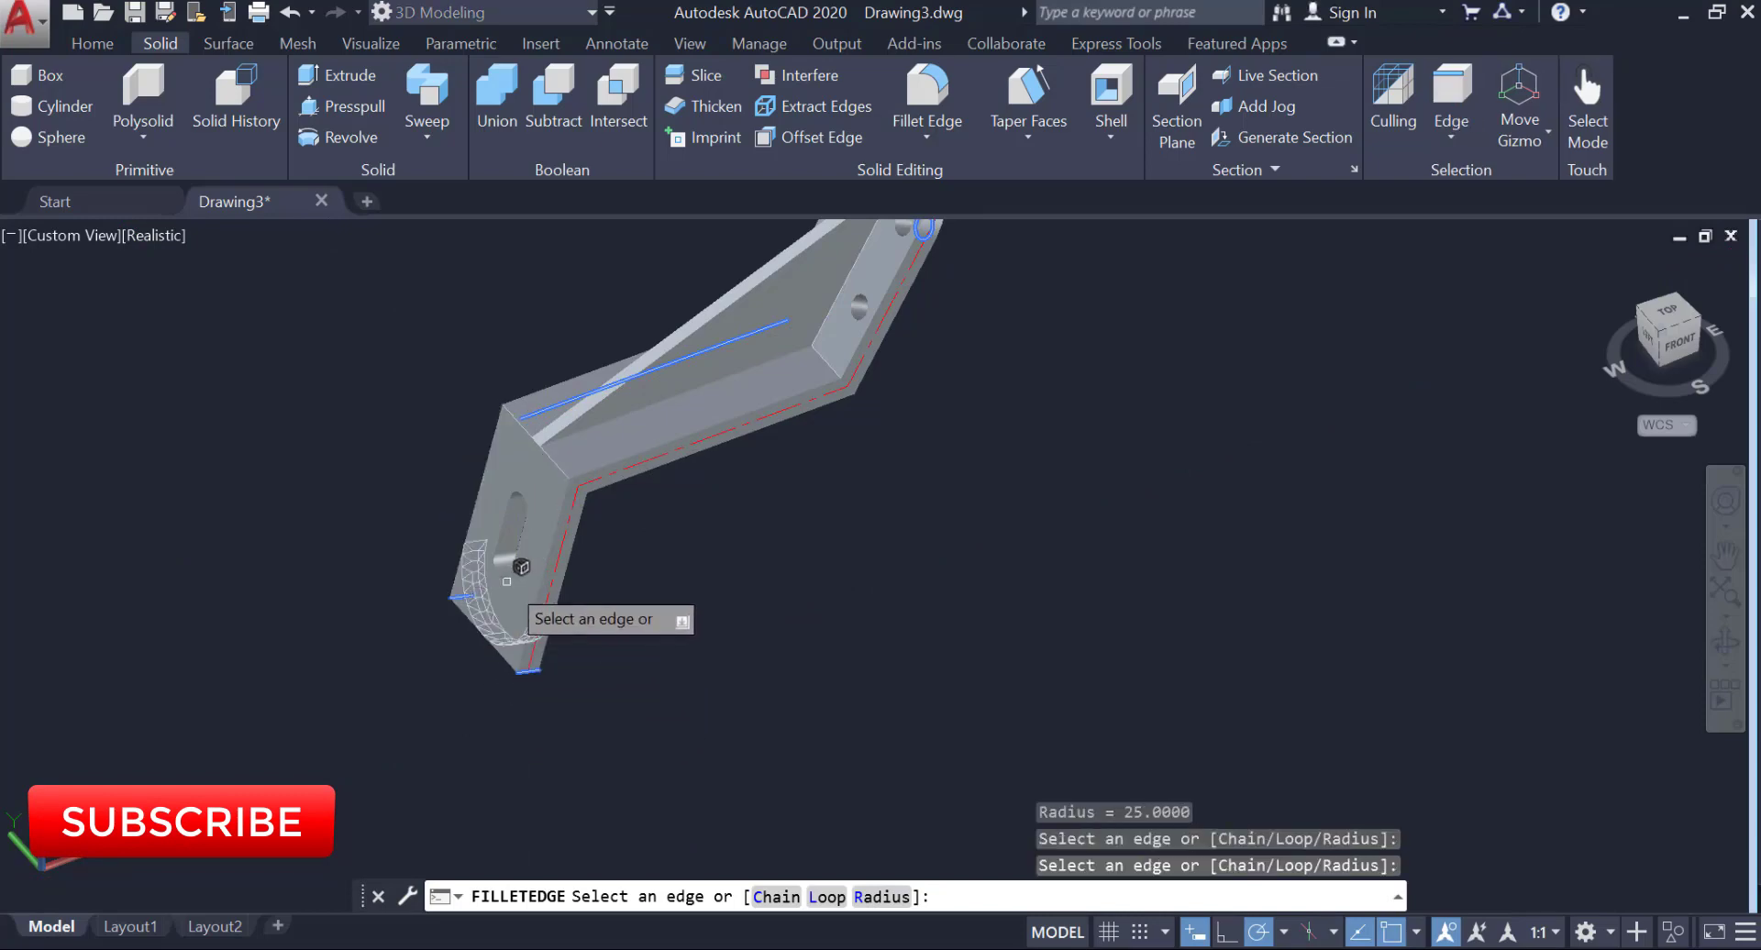
pyautogui.click(507, 581)
pyautogui.press('Return')
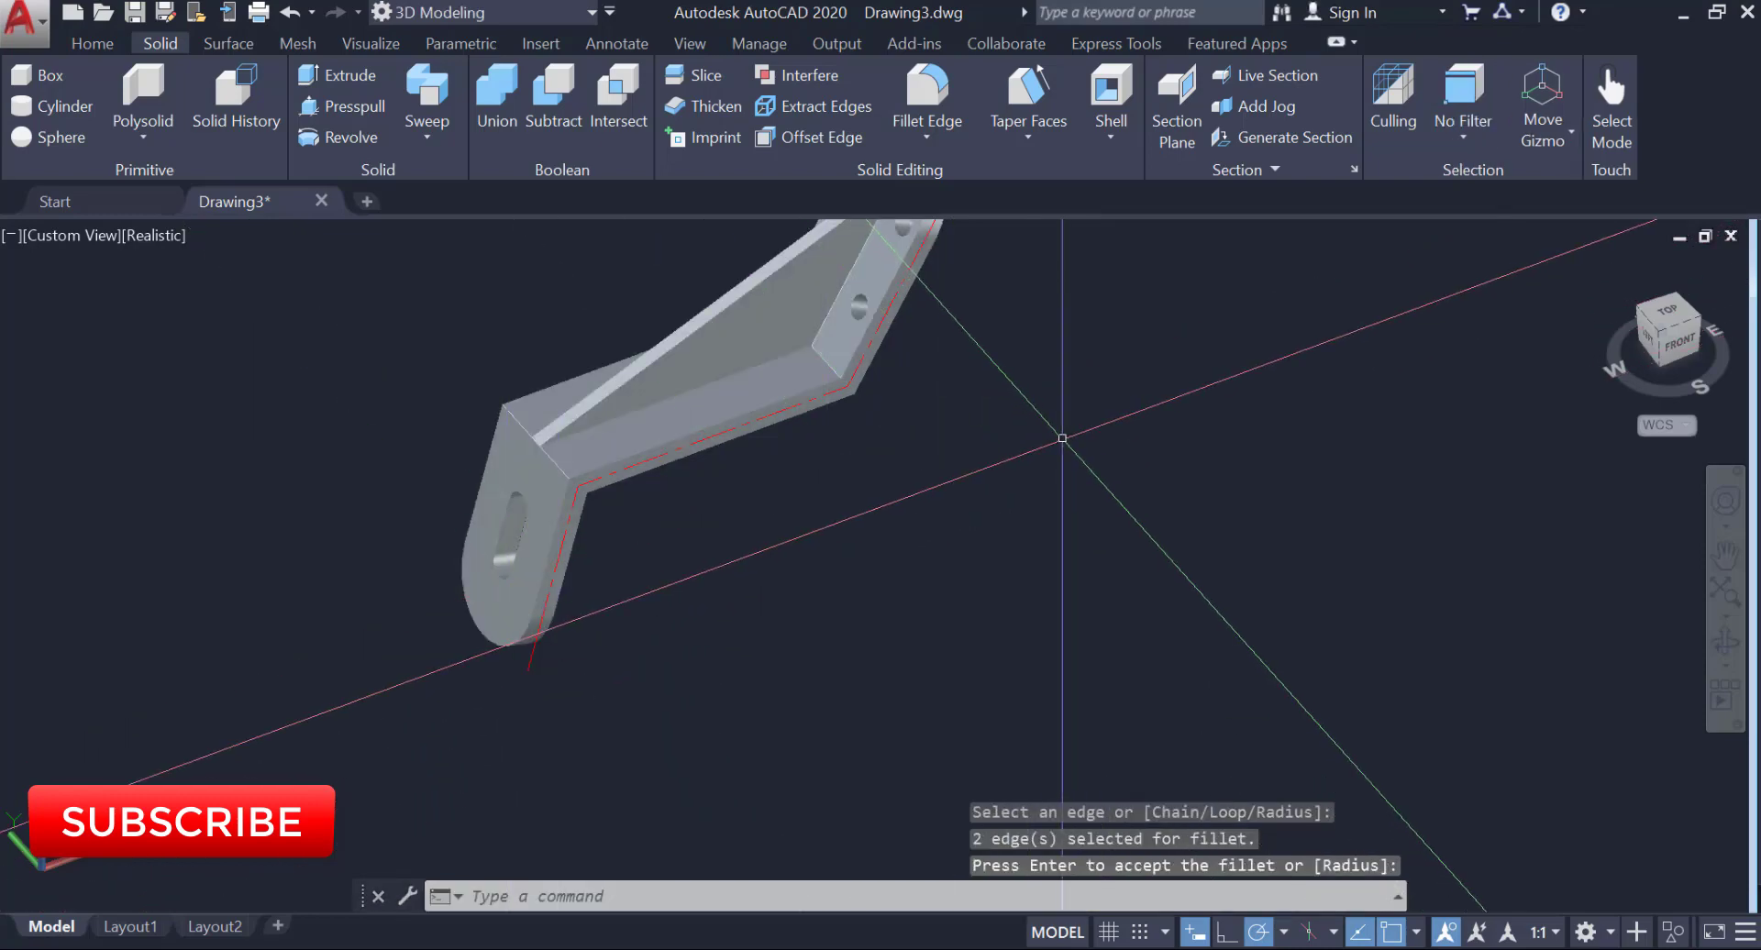
pyautogui.scroll(-2, 1009, 496)
pyautogui.keyDown('shift'); pyautogui.moveTo(955, 550); pyautogui.dragTo(979, 597, button='middle'); pyautogui.keyUp('shift')
pyautogui.press('Return')
pyautogui.scroll(3, 748, 503)
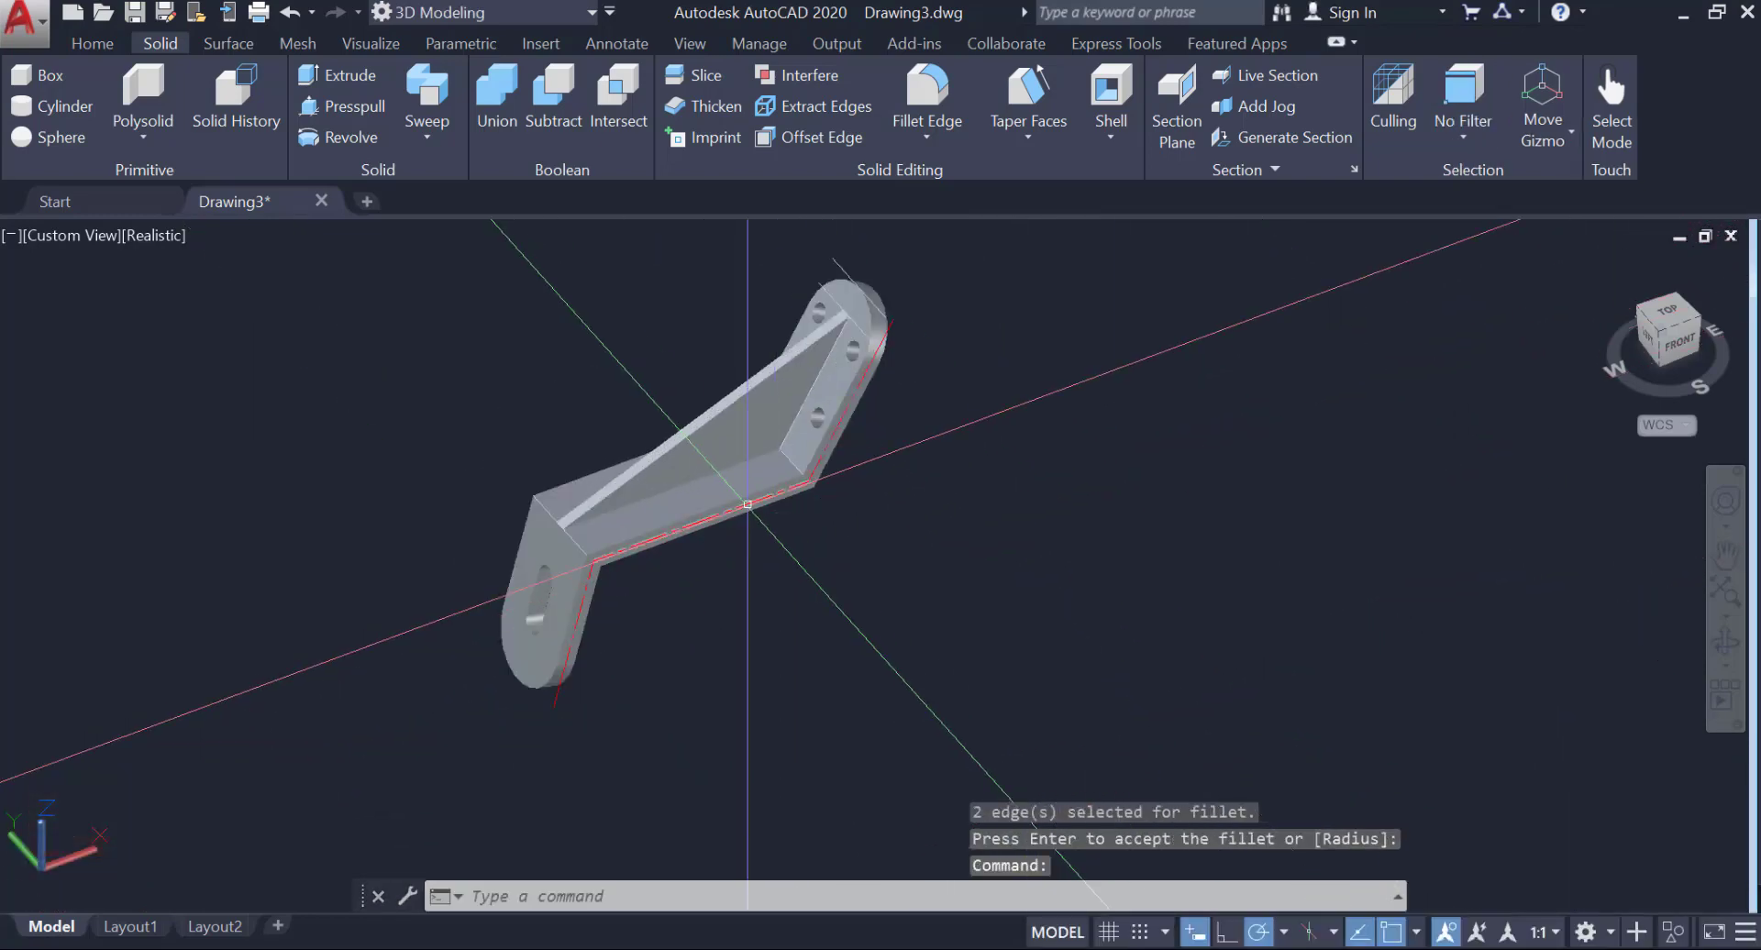
pyautogui.moveTo(747, 504); pyautogui.dragTo(854, 571, button='middle')
pyautogui.press('Escape')
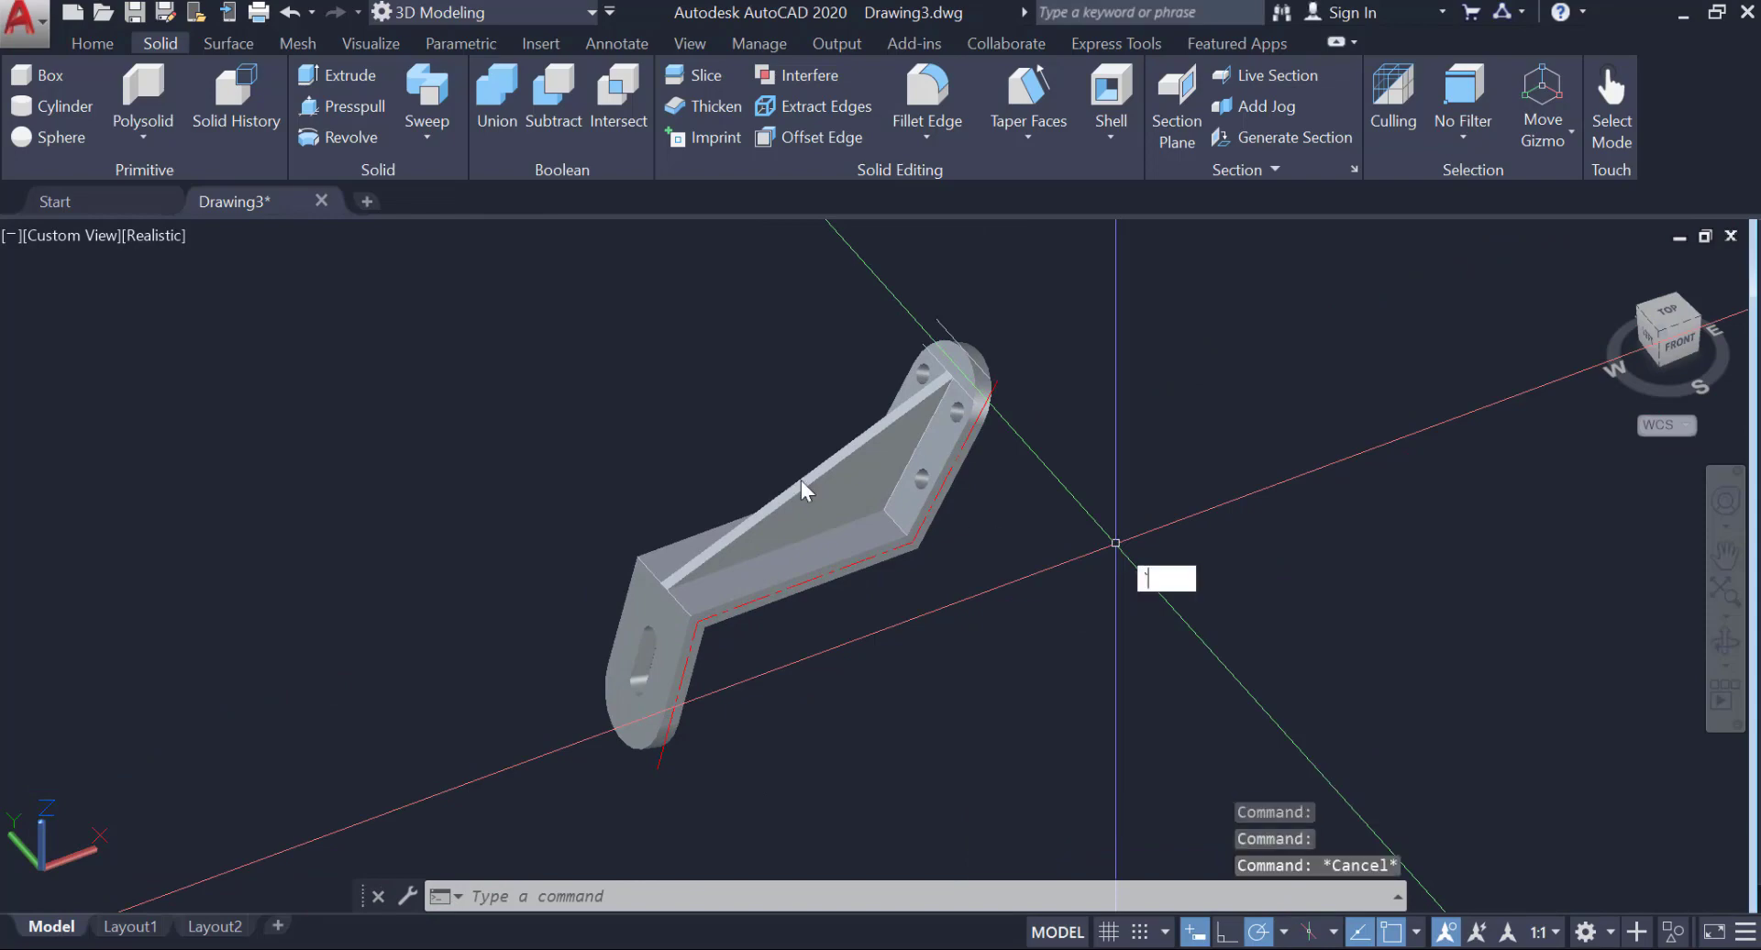
pyautogui.press('Escape')
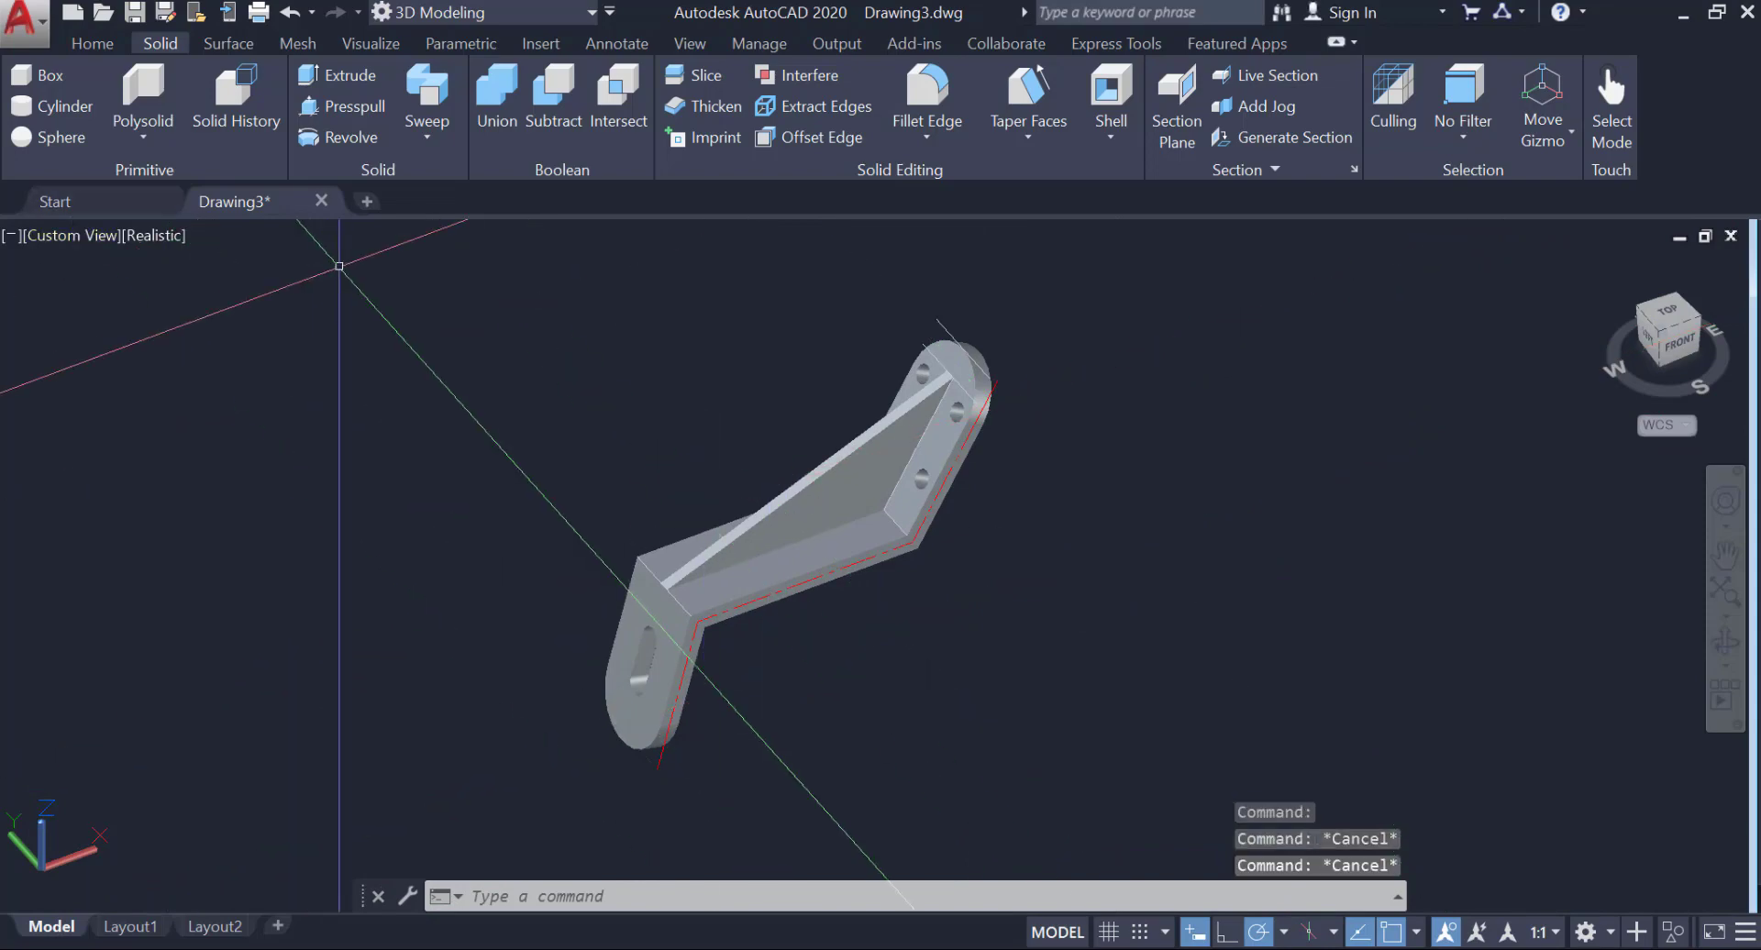
# Hide the solid, erase the 11 leftover construction lines, then end object isolation
pyautogui.click(772, 501)
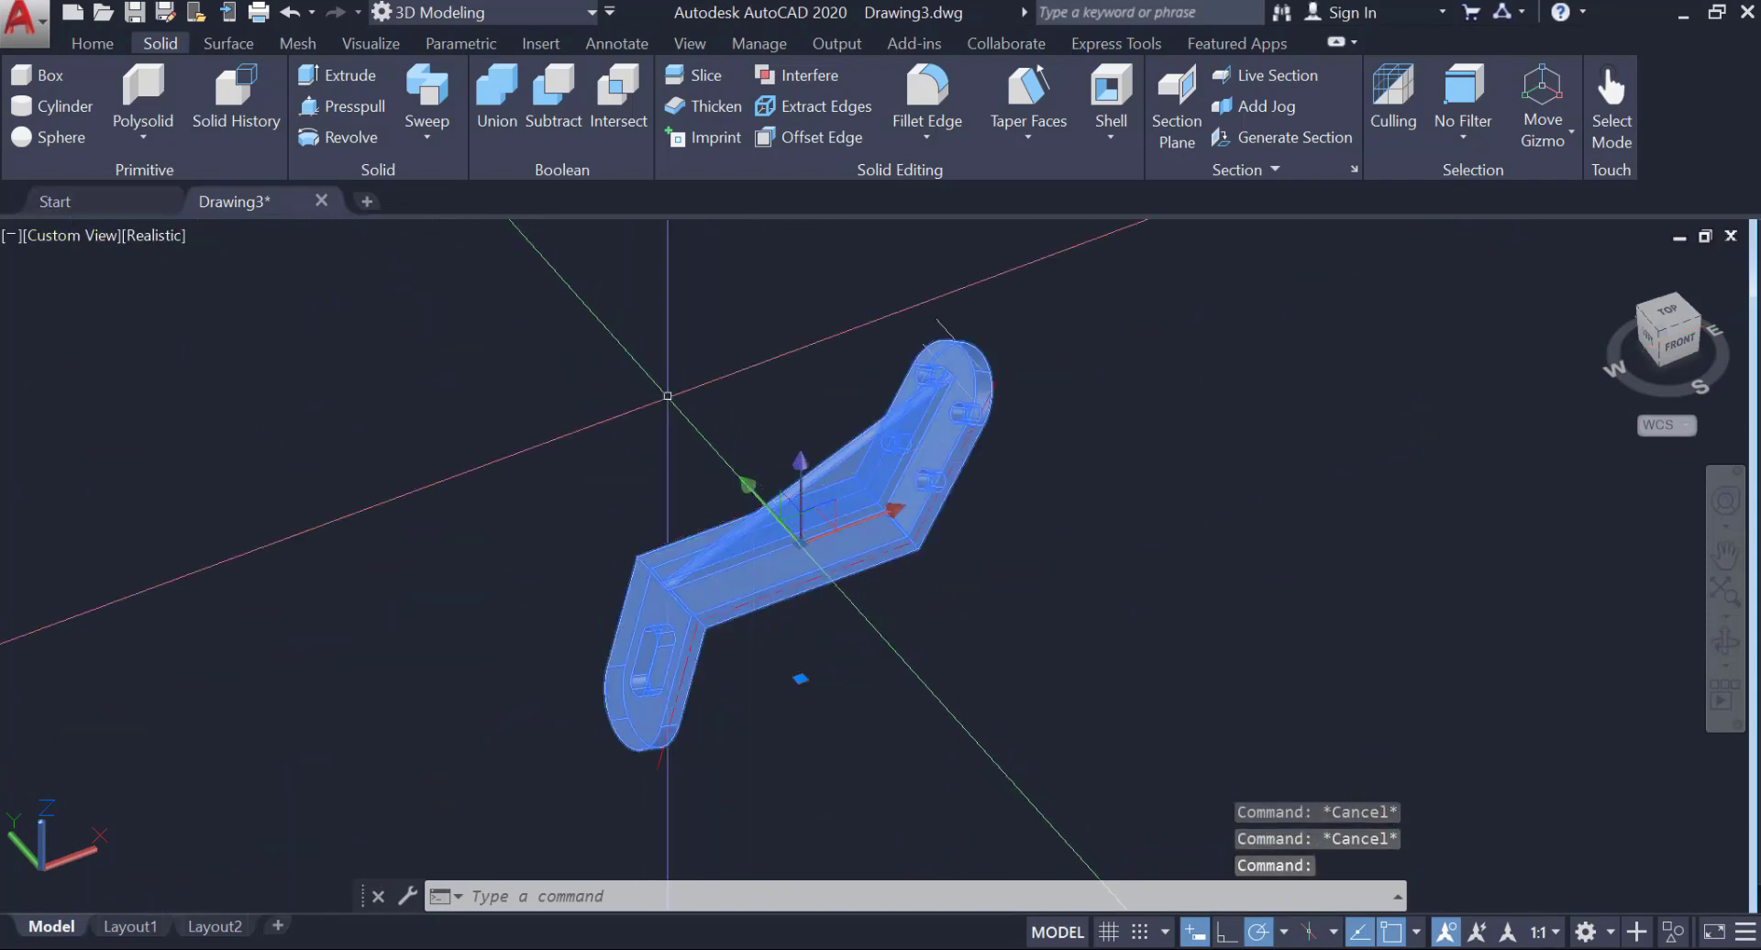
pyautogui.rightClick(648, 380)
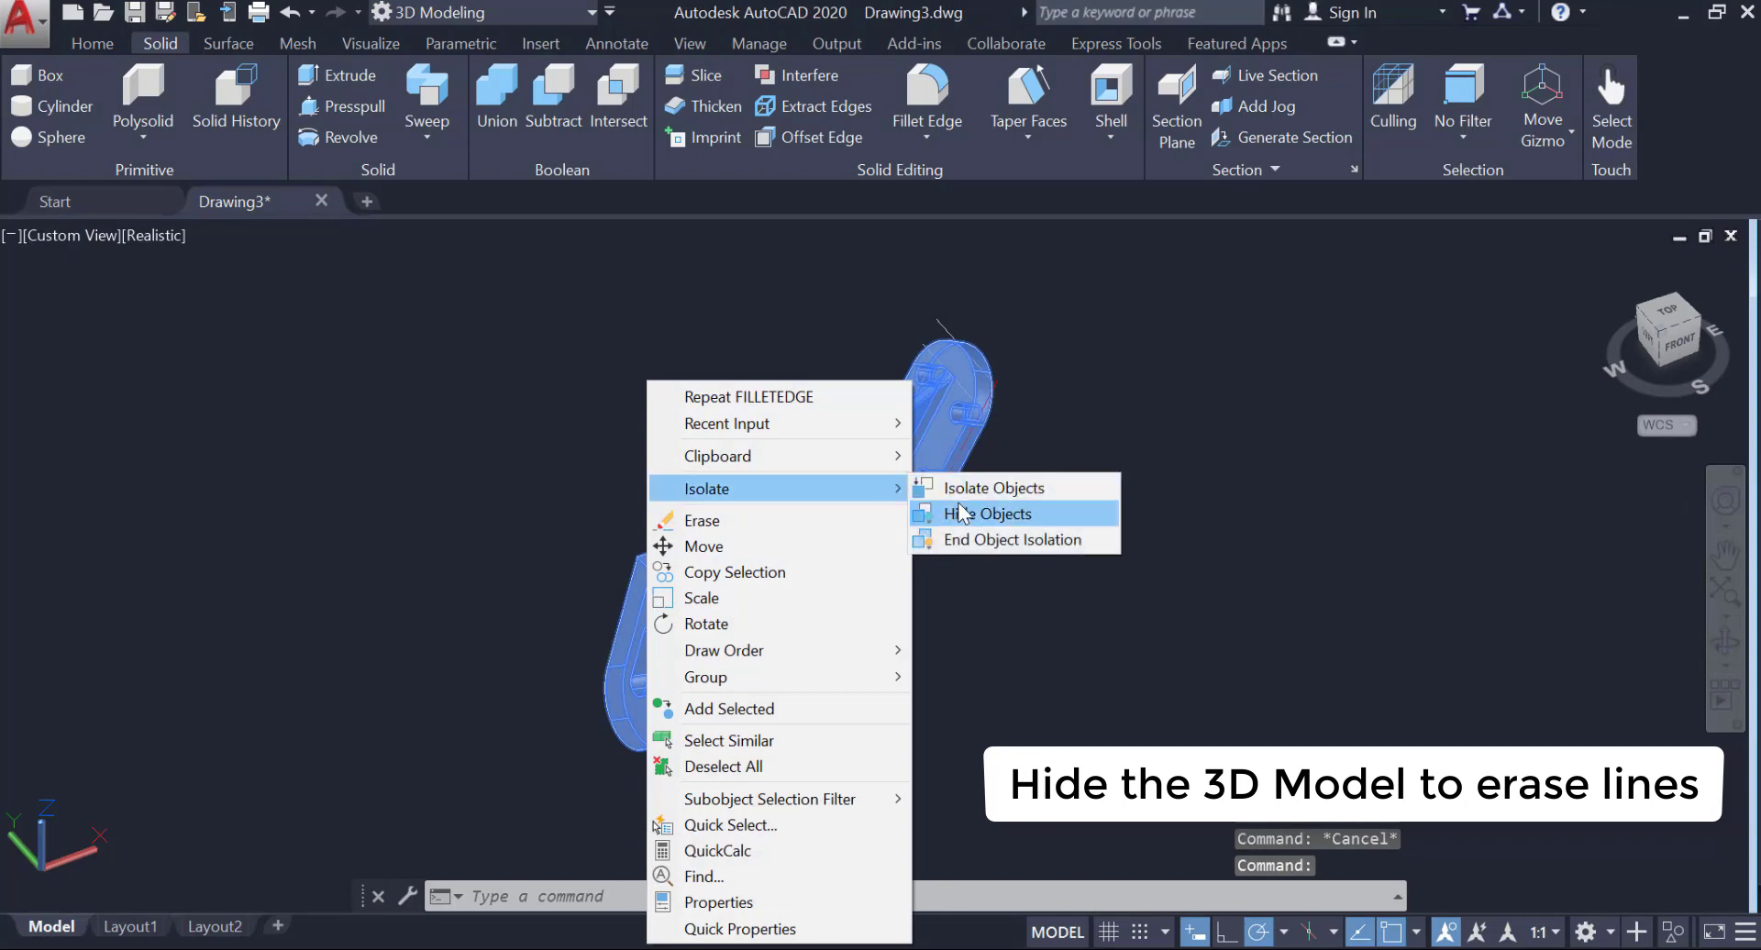
pyautogui.click(961, 513)
pyautogui.click(478, 262)
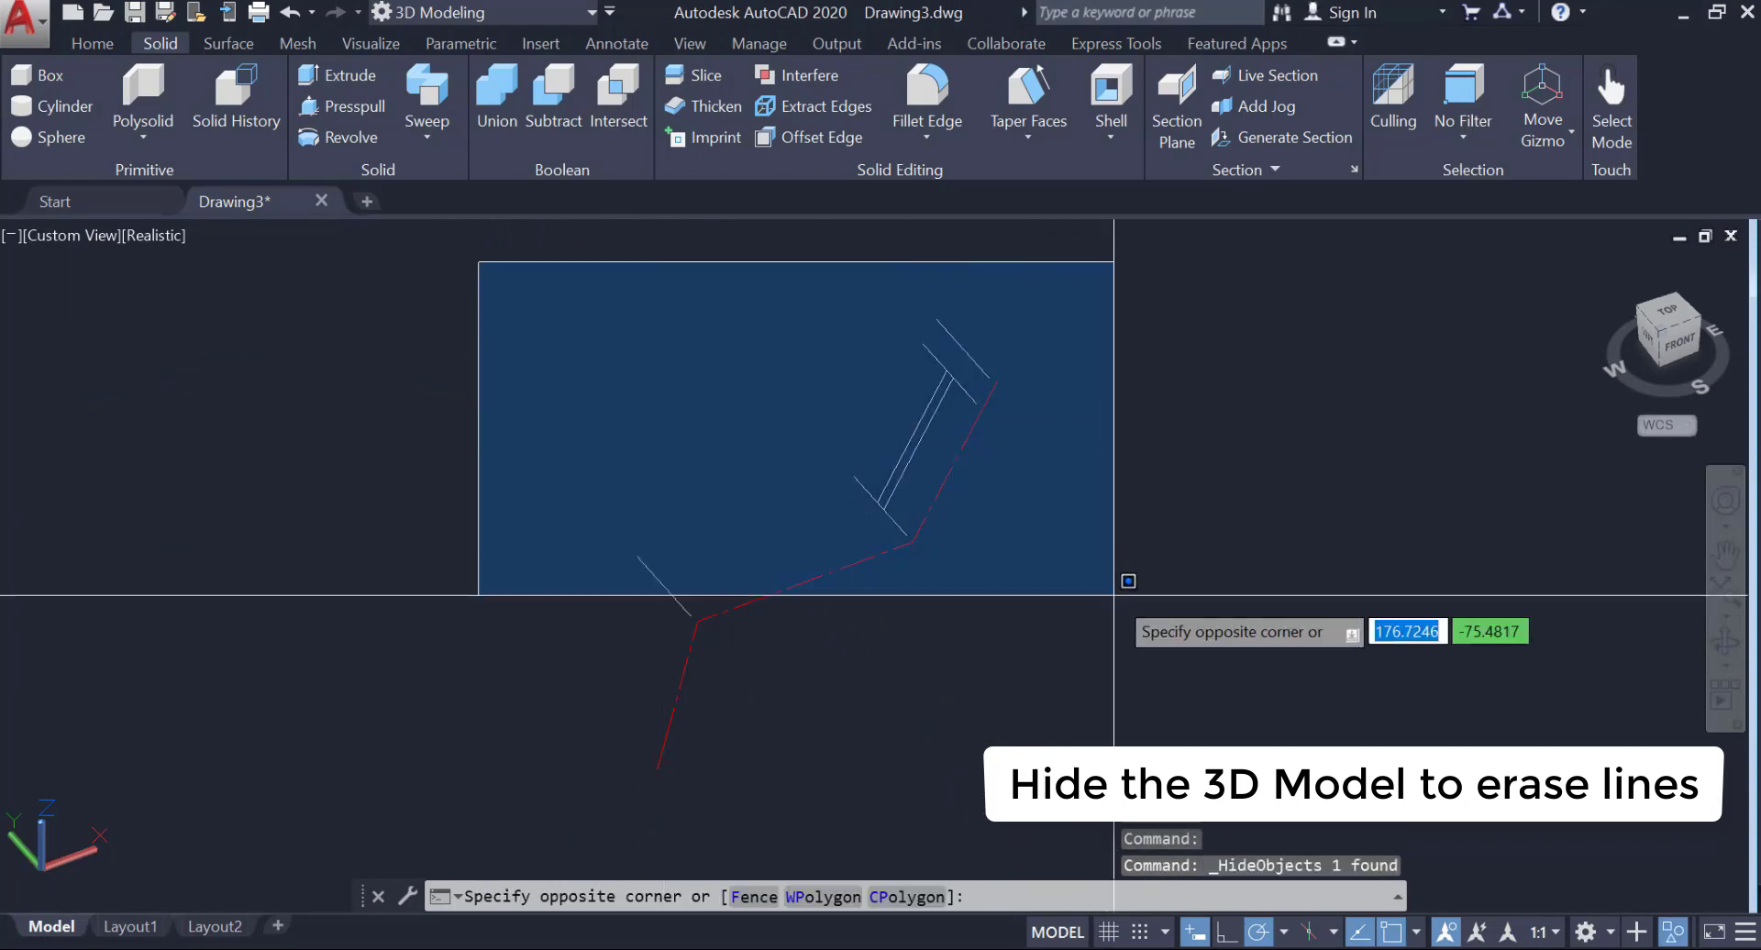
pyautogui.click(1138, 789)
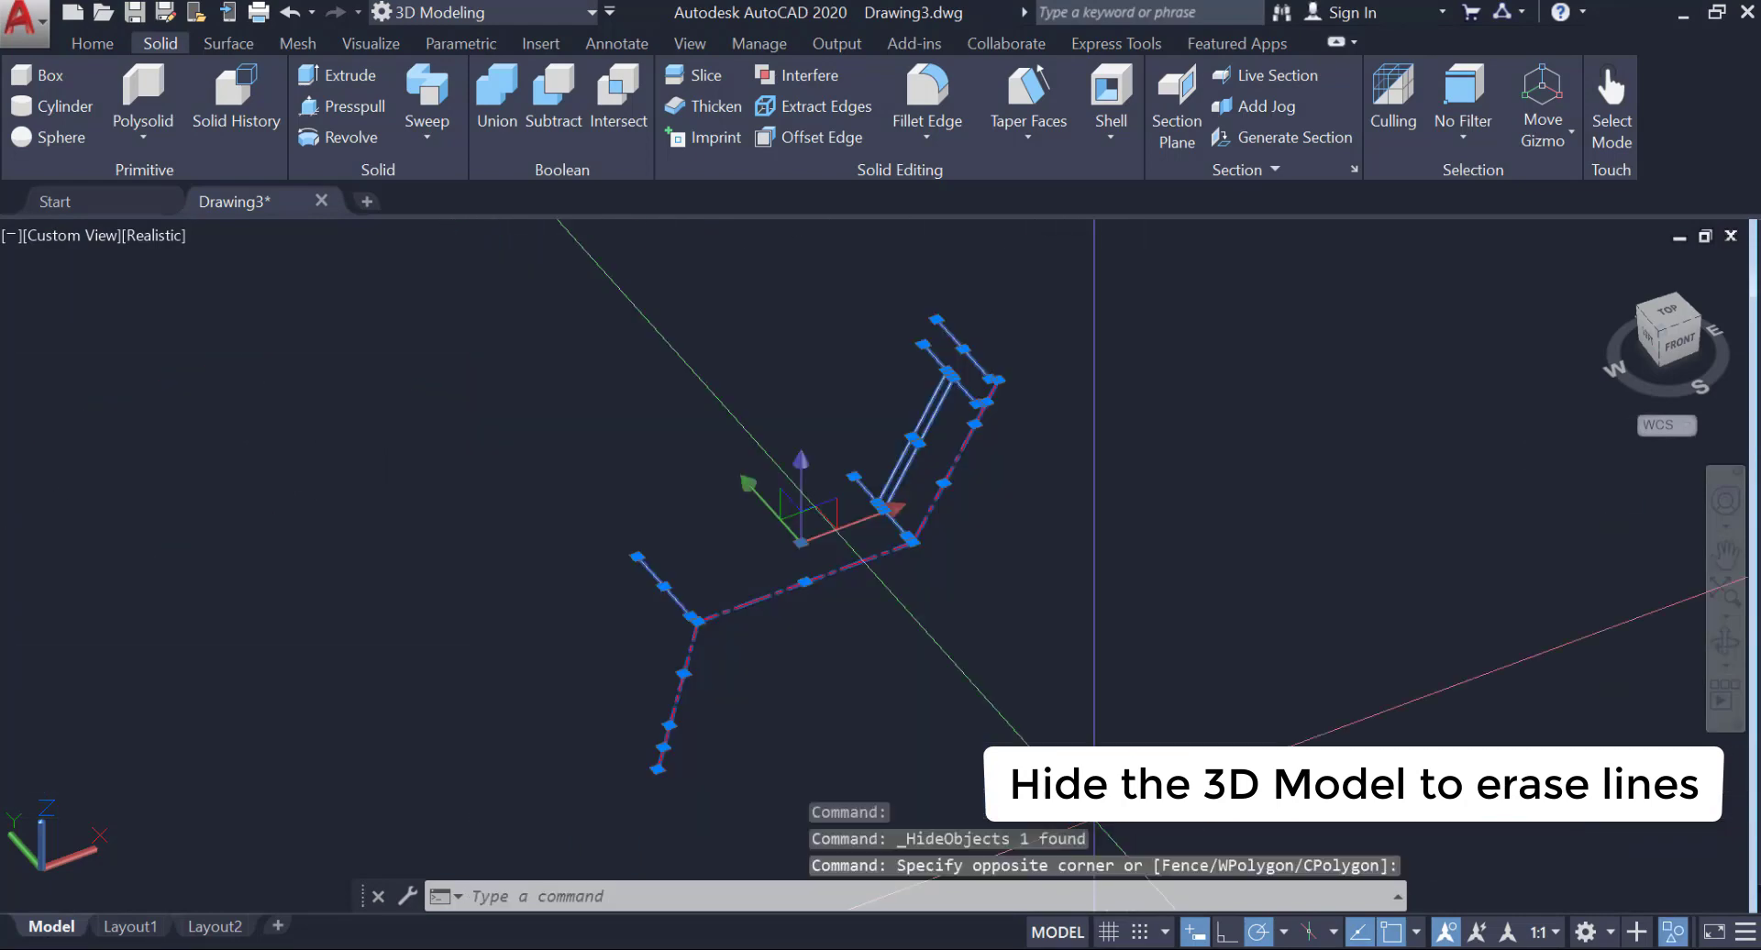
pyautogui.write('e')
pyautogui.press('Return')
pyautogui.rightClick(643, 315)
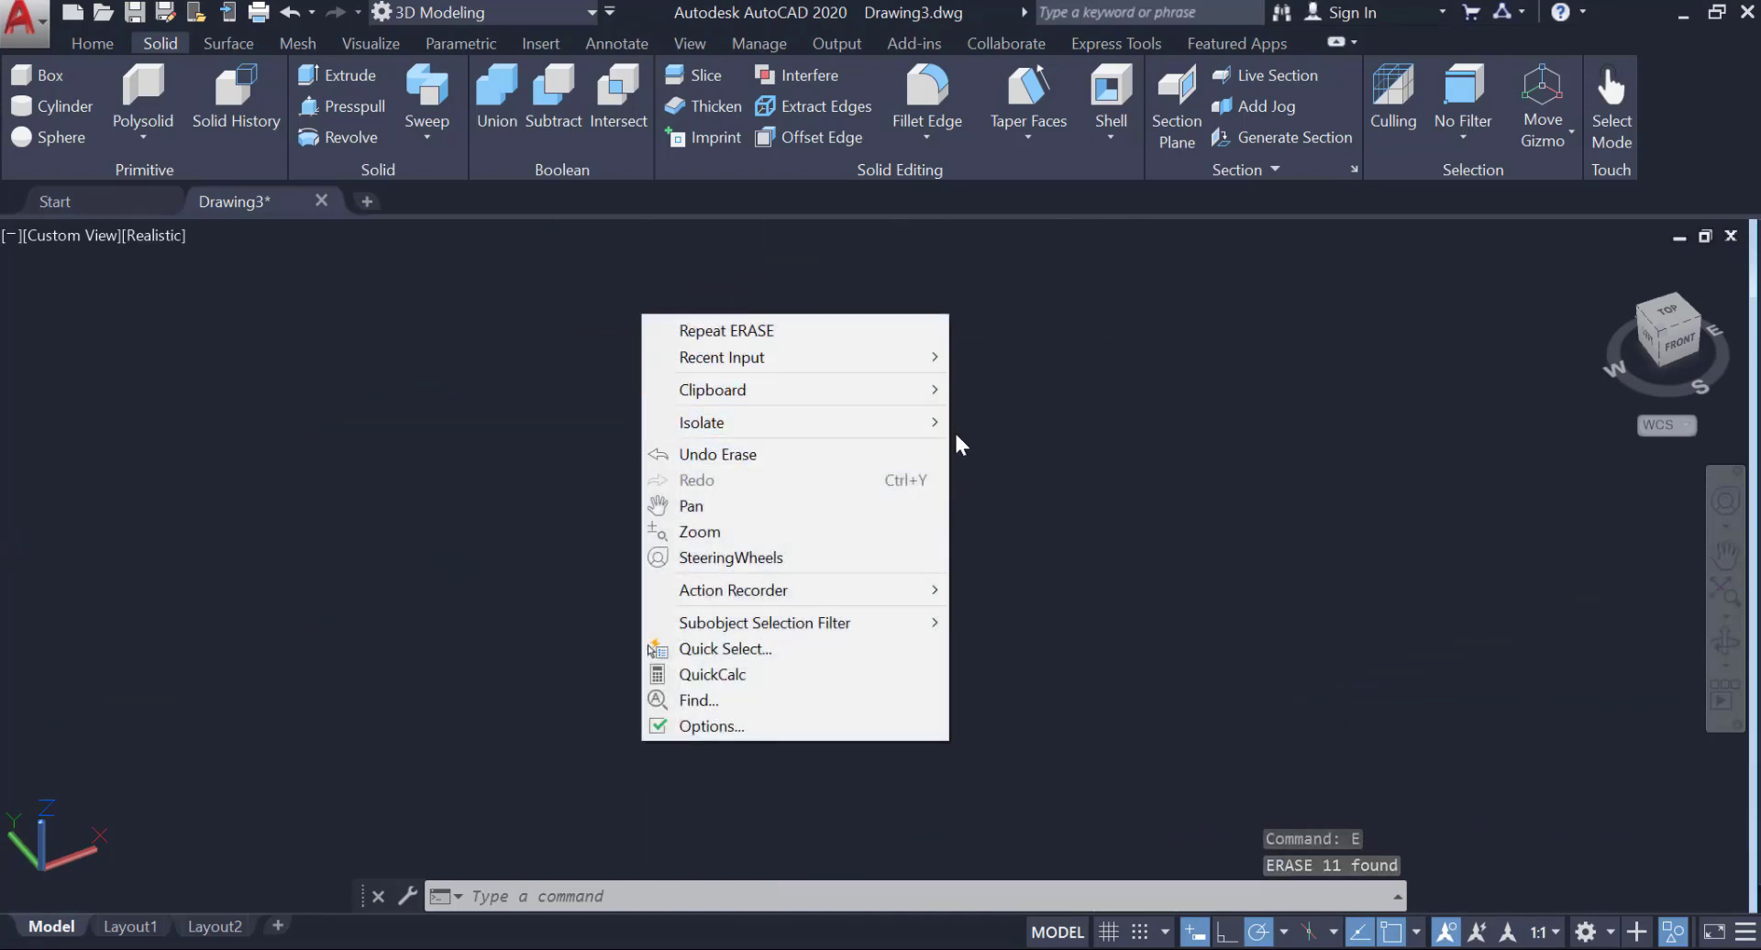
pyautogui.moveTo(798, 423)
pyautogui.click(987, 474)
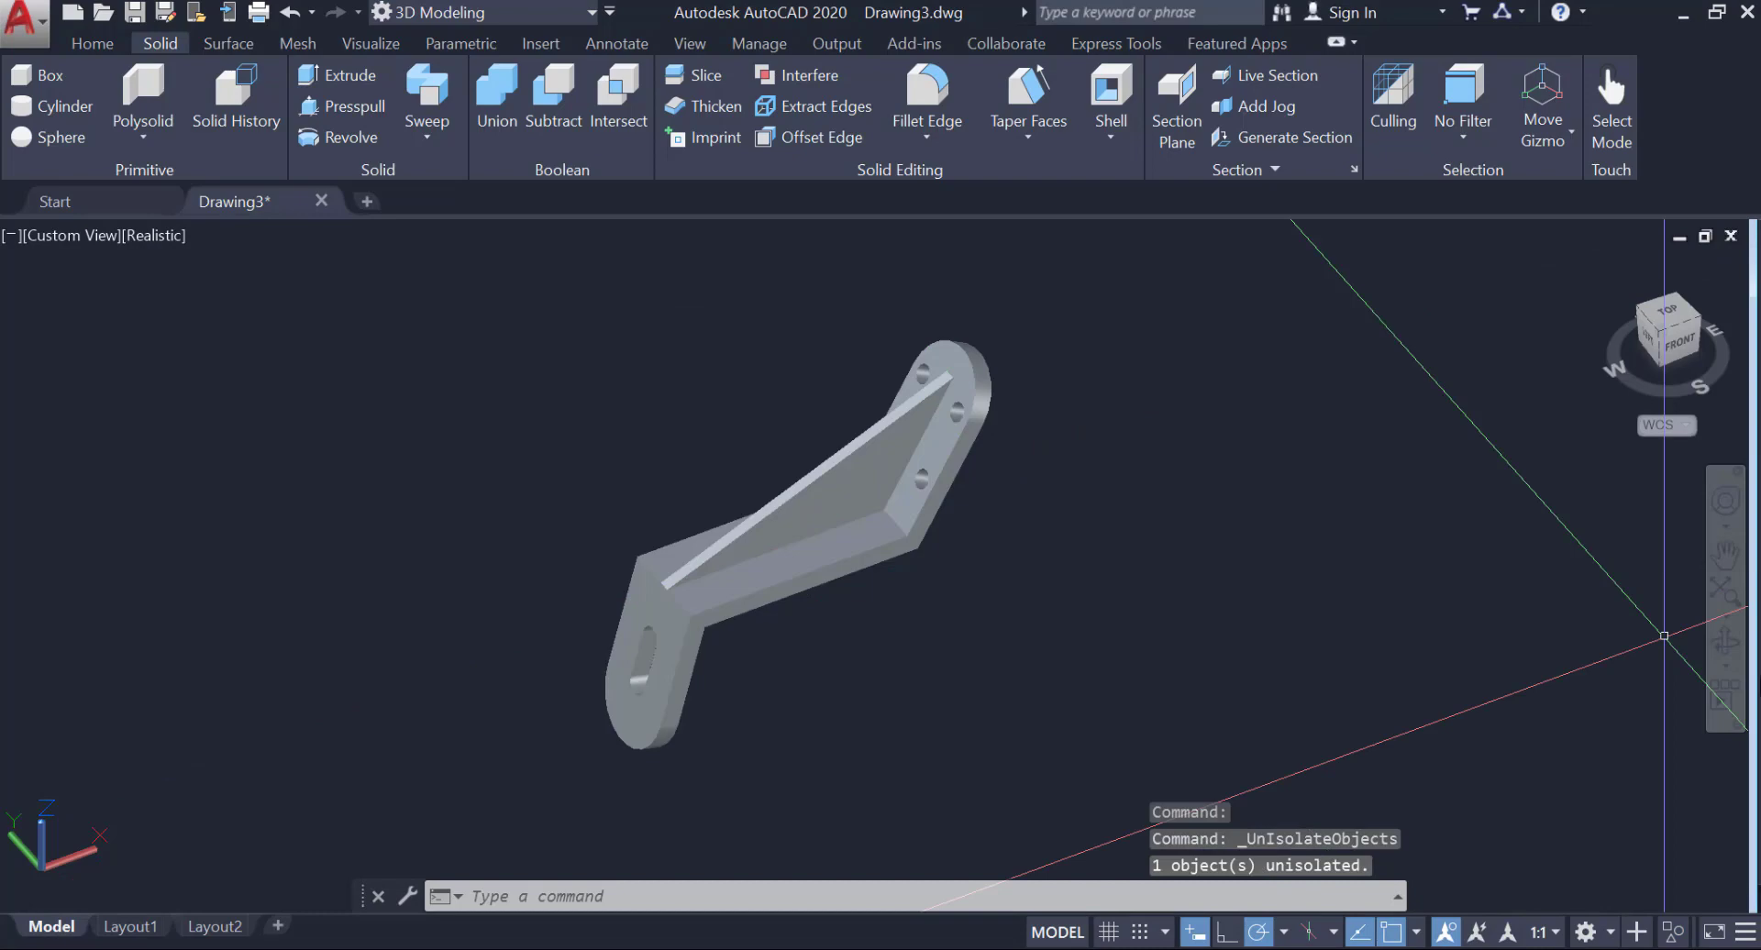
pyautogui.click(1734, 648)
# From the home view, orbit the bracket to see it from the right and pan slightly left
pyautogui.rightClick(1495, 330)
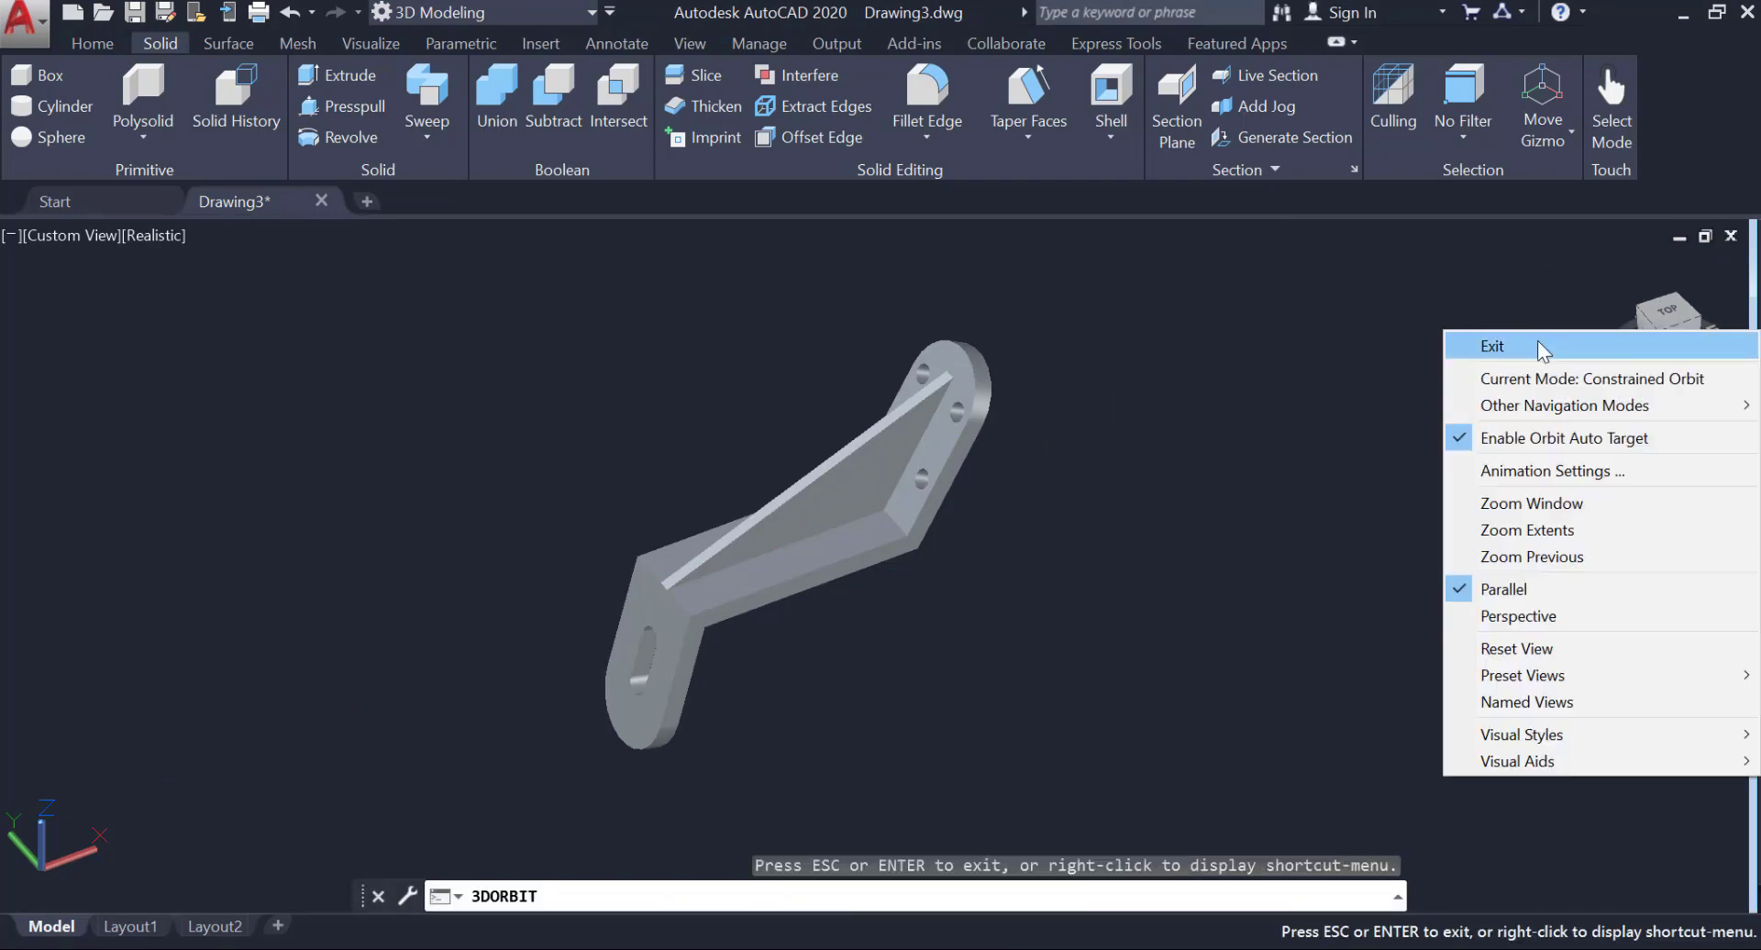
pyautogui.click(1537, 342)
pyautogui.click(1607, 268)
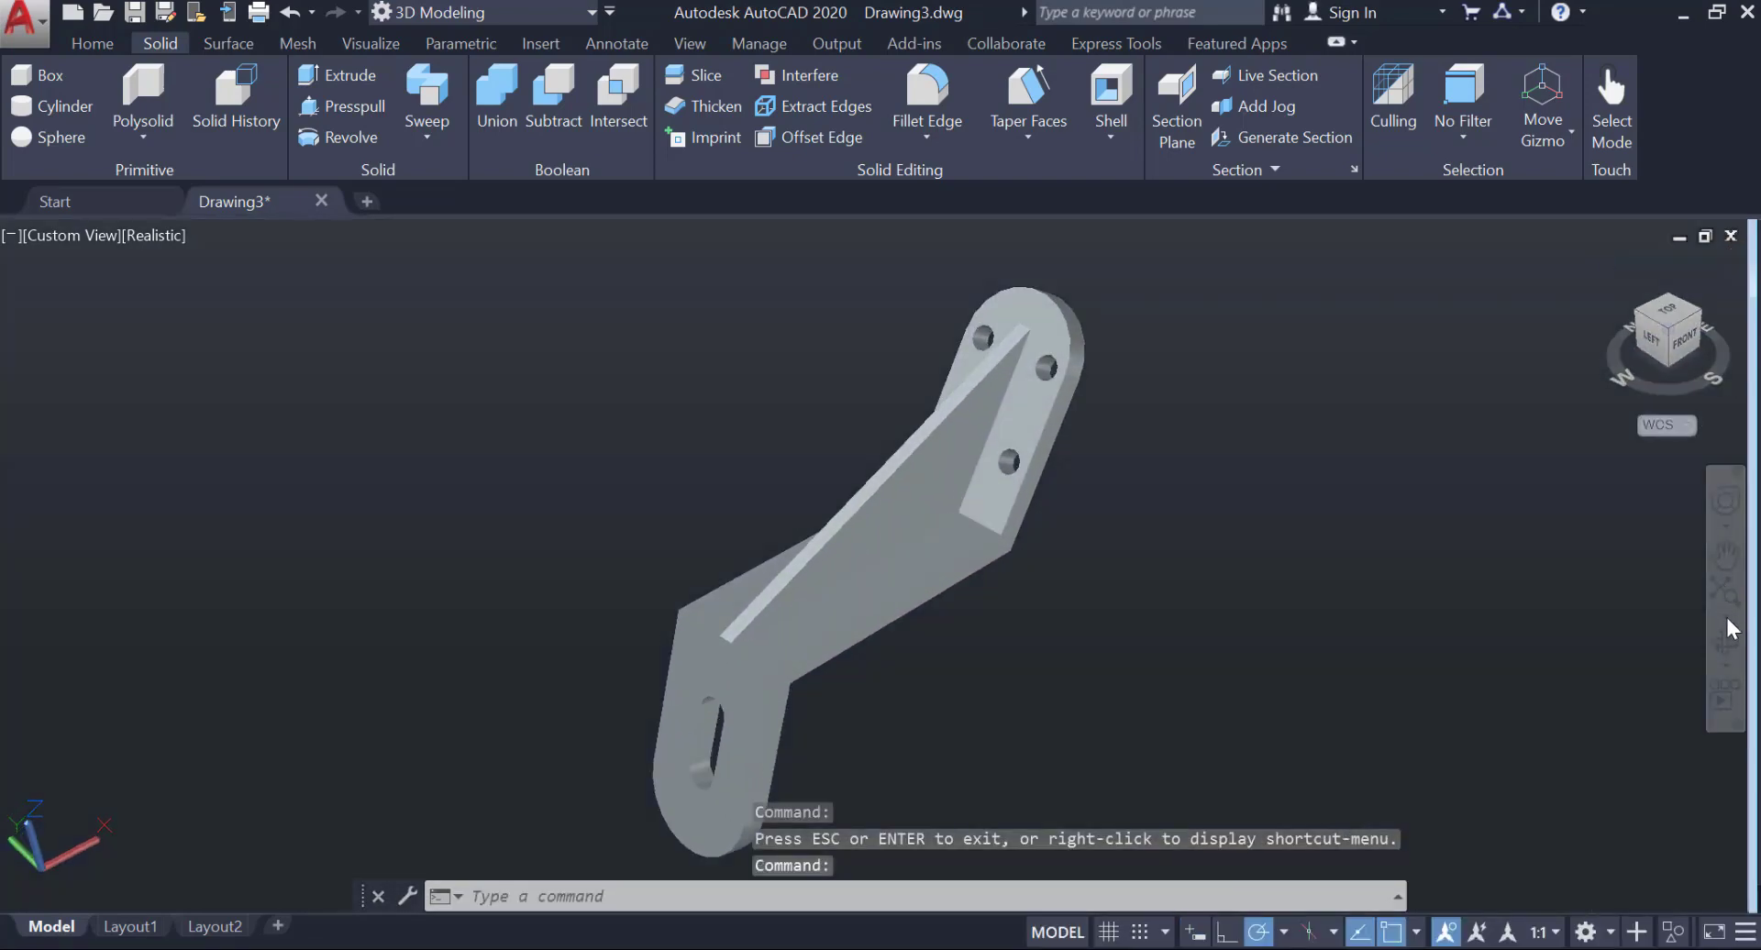
pyautogui.moveTo(1481, 548)
pyautogui.keyDown('shift'); pyautogui.mouseDown(button='middle')
pyautogui.moveTo(483, 337)
pyautogui.moveTo(409, 369)
pyautogui.moveTo(637, 295)
pyautogui.moveTo(826, 338)
pyautogui.moveTo(1014, 499)
pyautogui.moveTo(1013, 413)
pyautogui.moveTo(970, 385)
pyautogui.moveTo(932, 476)
pyautogui.mouseUp(button='middle'); pyautogui.keyUp('shift')
pyautogui.rightClick(1142, 488)
pyautogui.click(1188, 503)
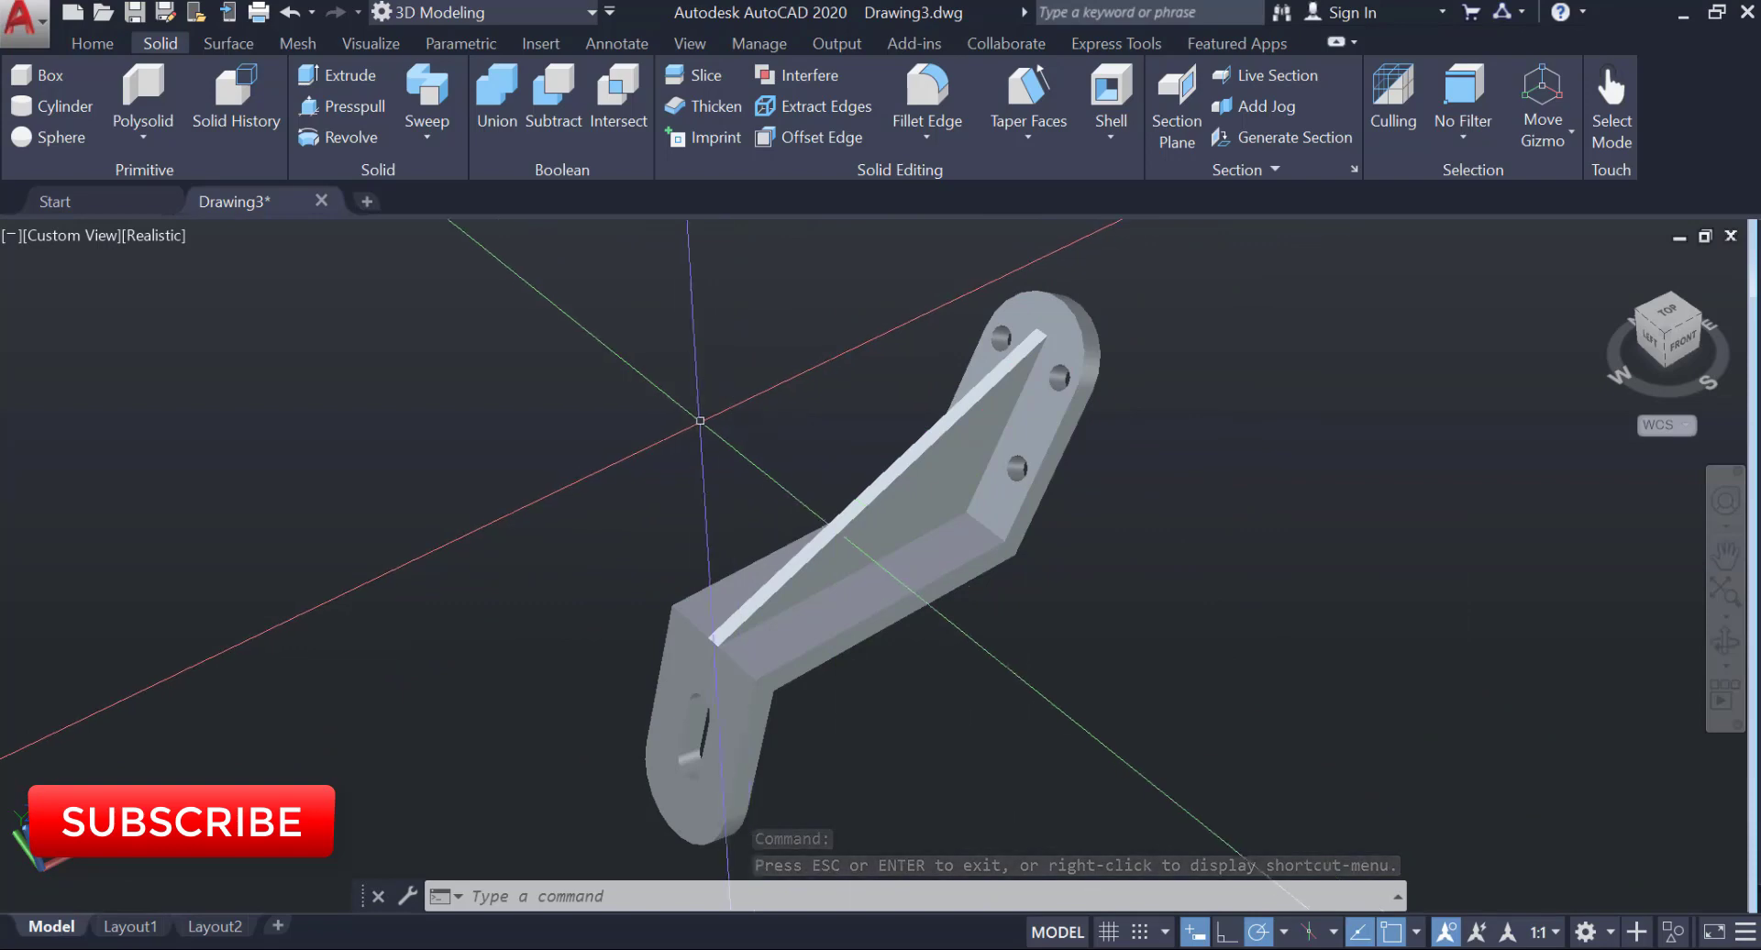
pyautogui.moveTo(734, 453); pyautogui.dragTo(688, 436, button='middle')
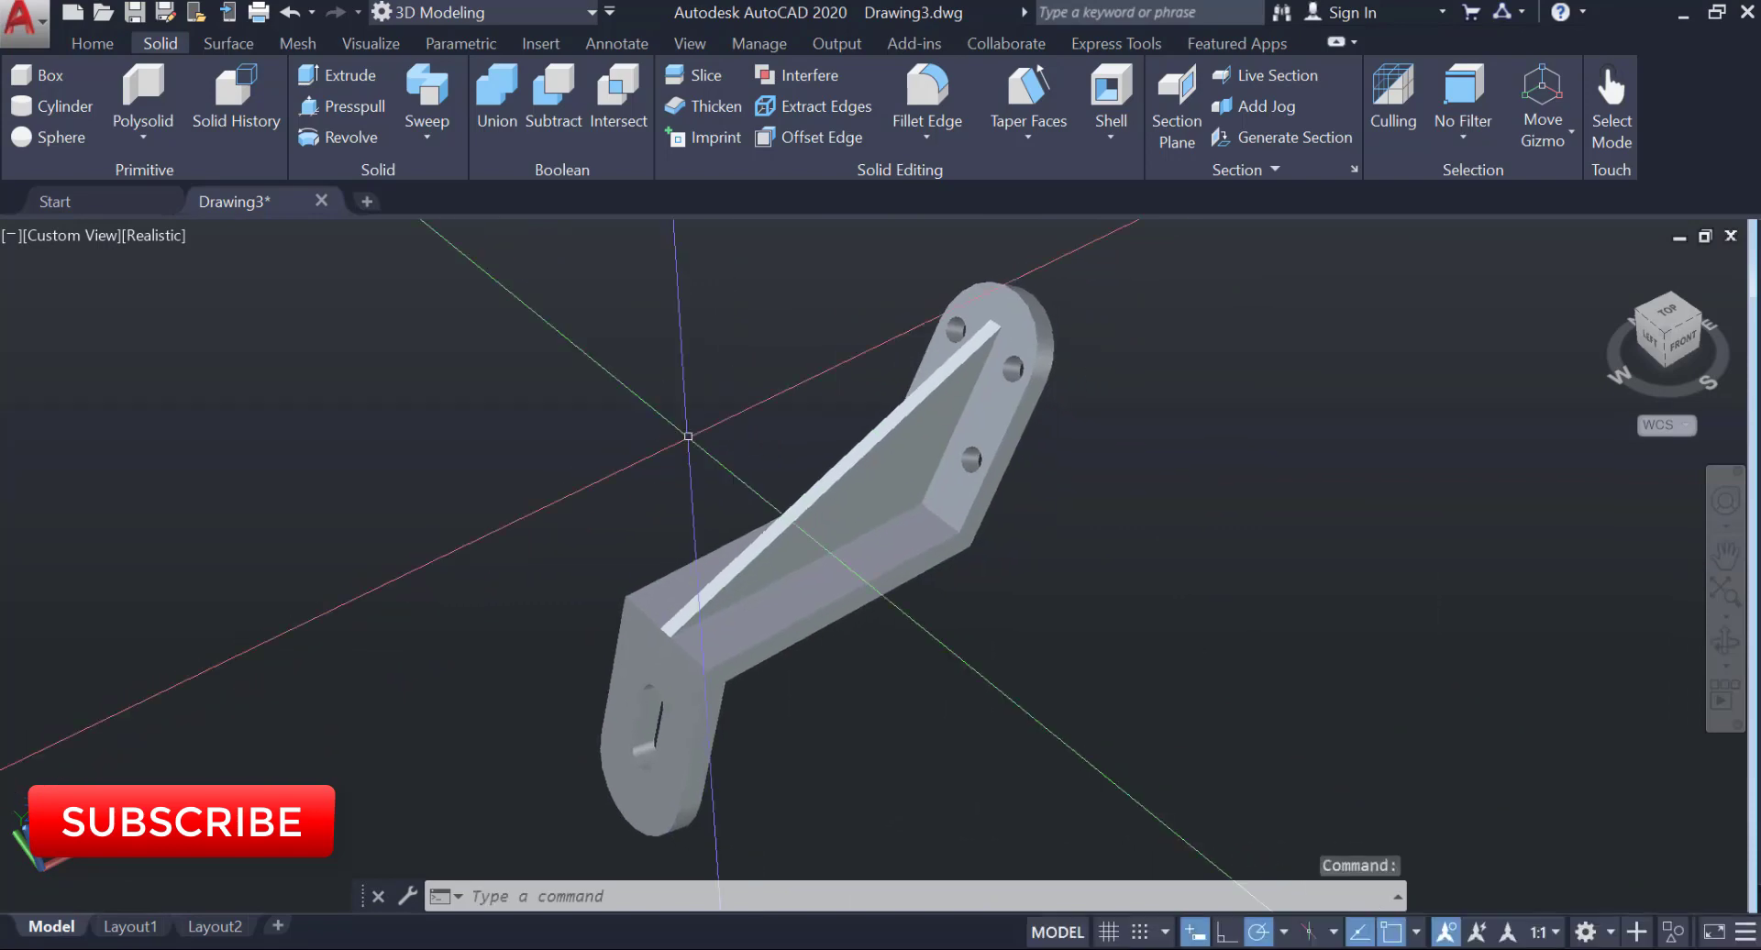
# Start a radius-3 edge fillet in Chain mode on the rib's long bottom edge
pyautogui.click(911, 92)
pyautogui.write('R')
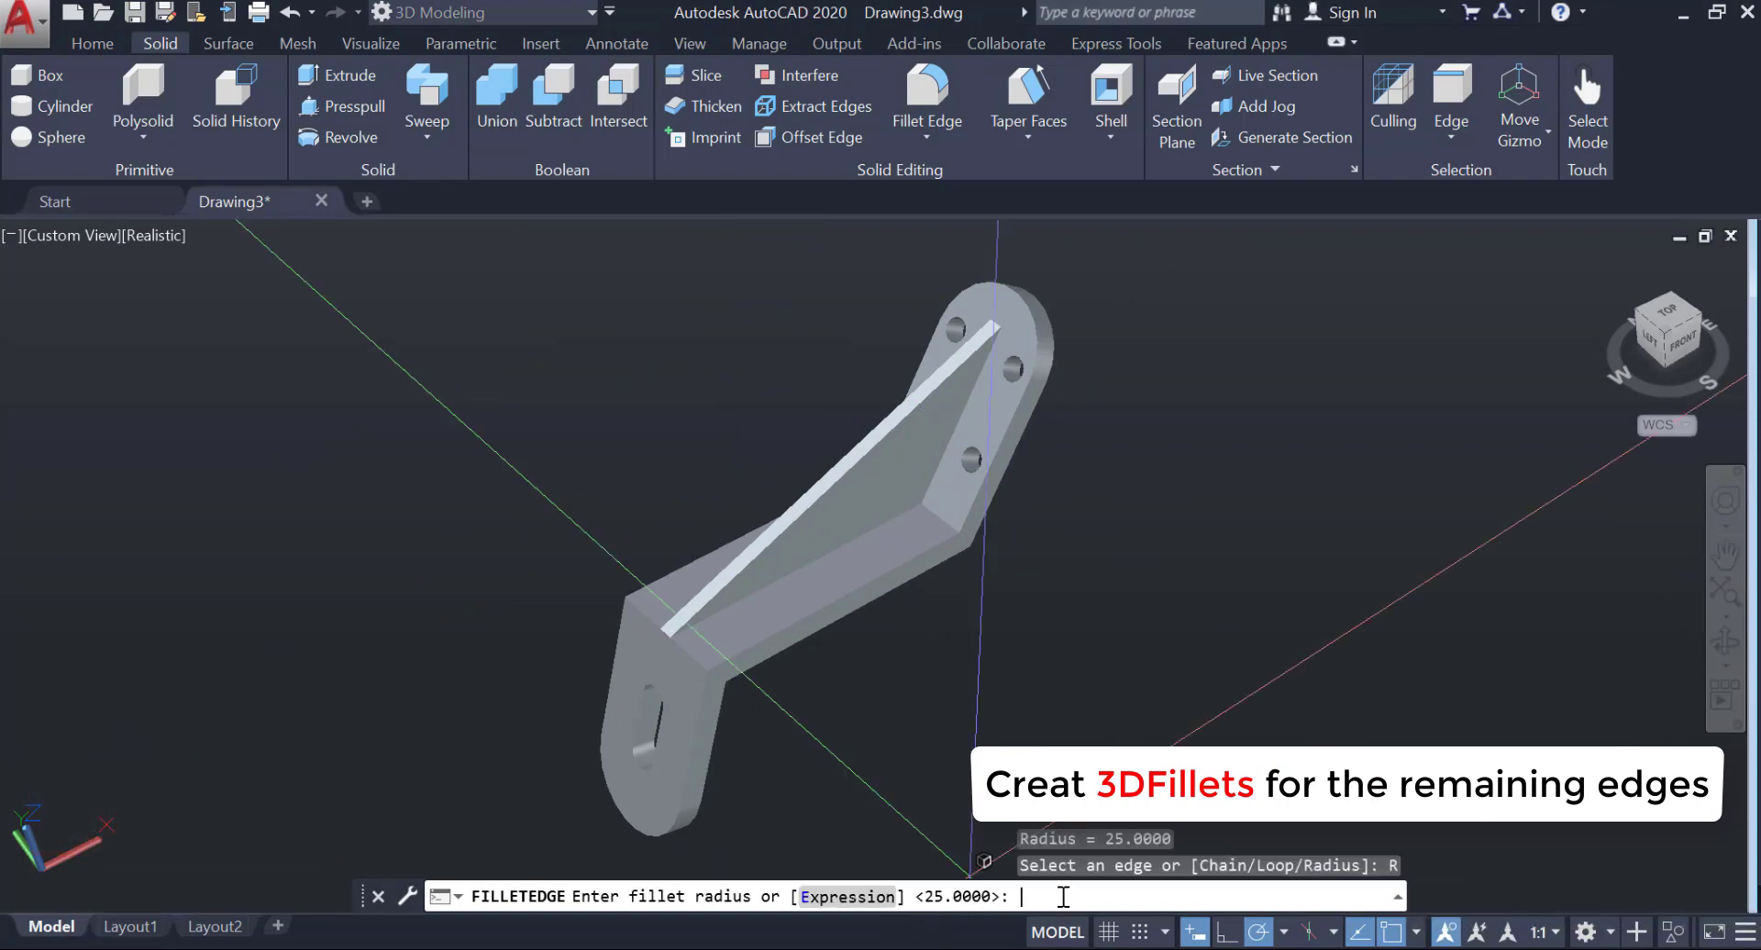
pyautogui.write('3')
pyautogui.press('Return')
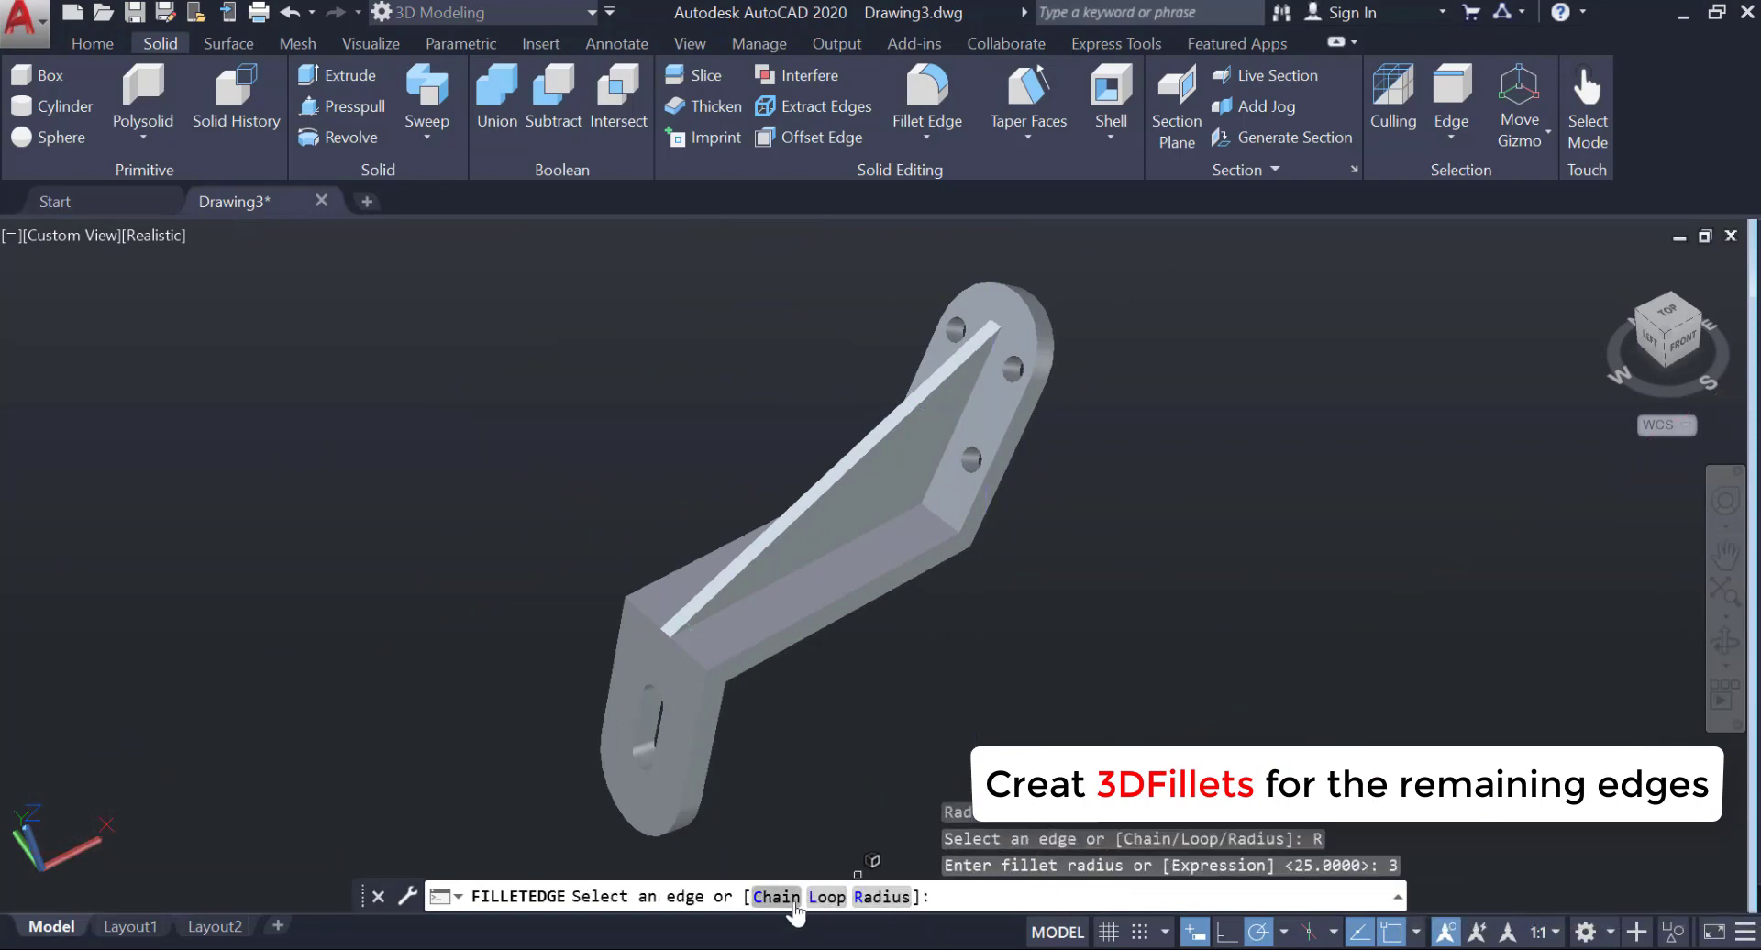
pyautogui.click(785, 899)
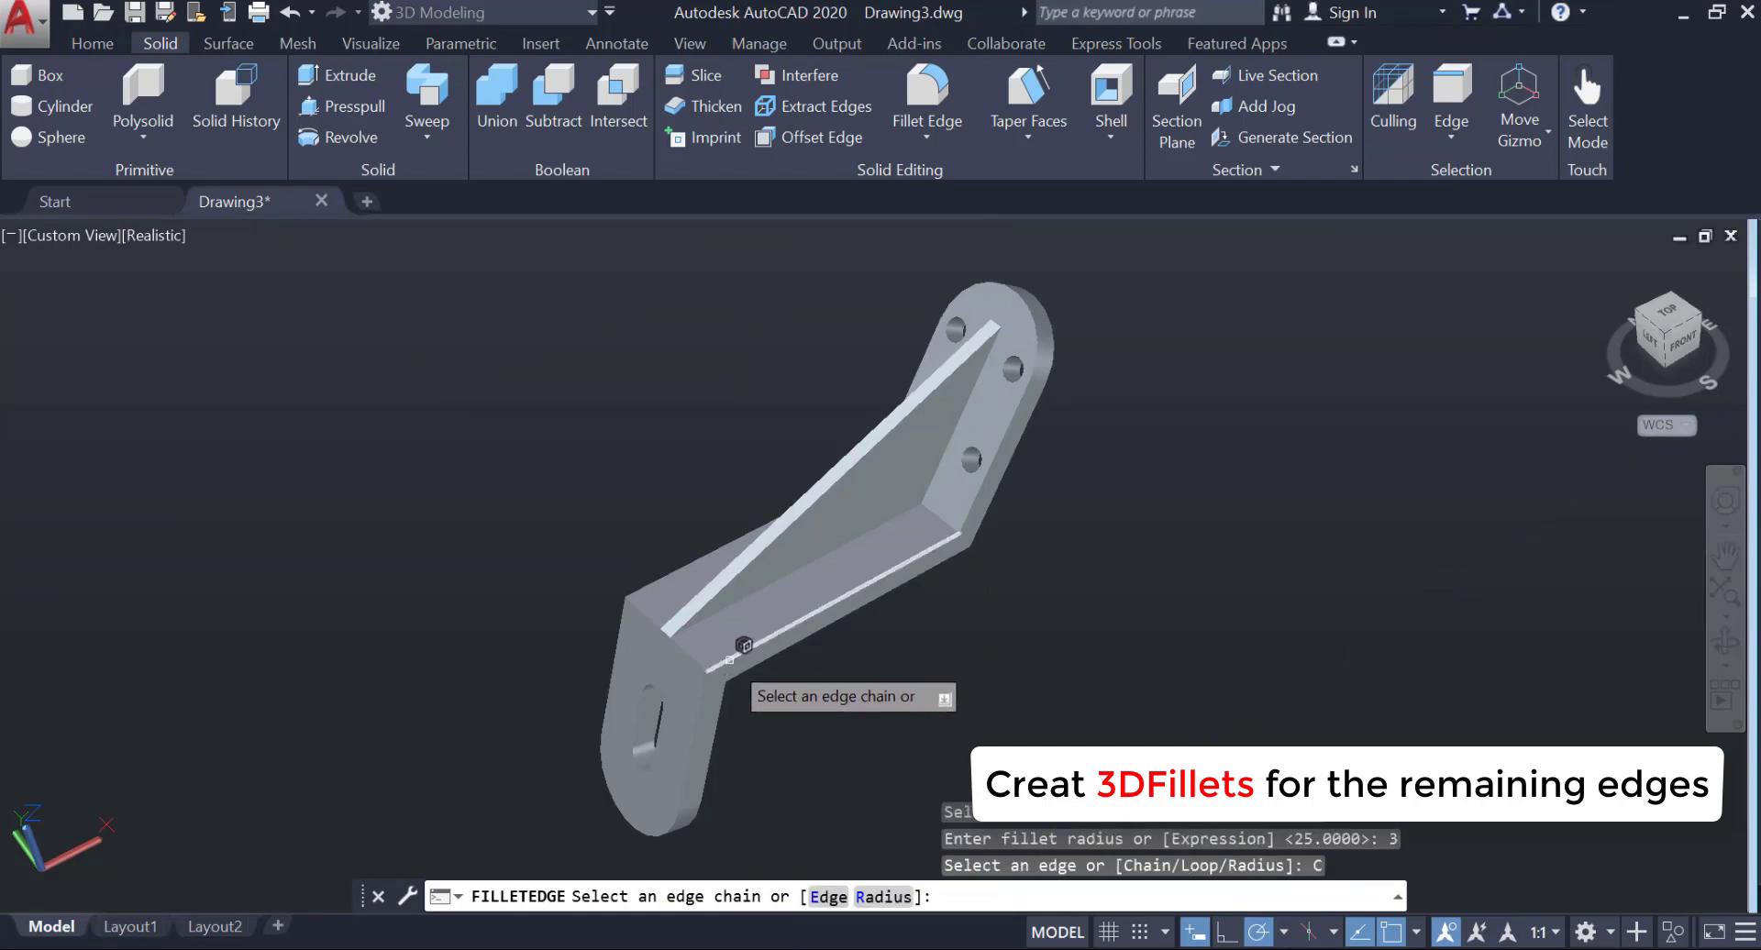
pyautogui.click(733, 660)
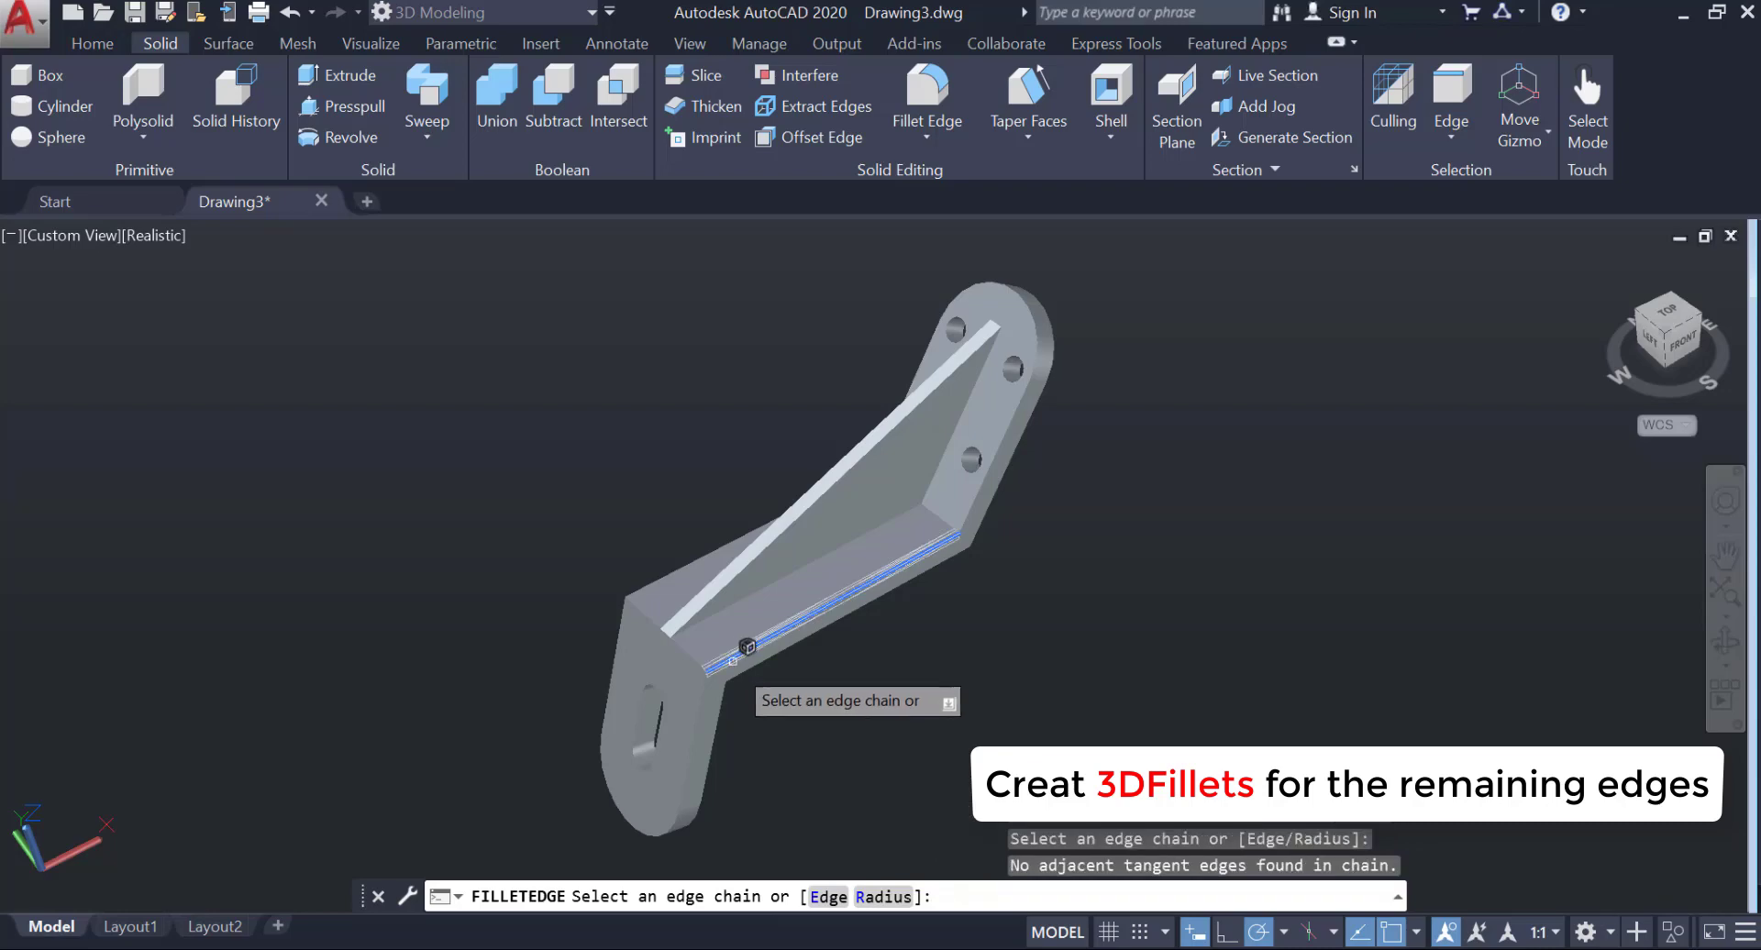
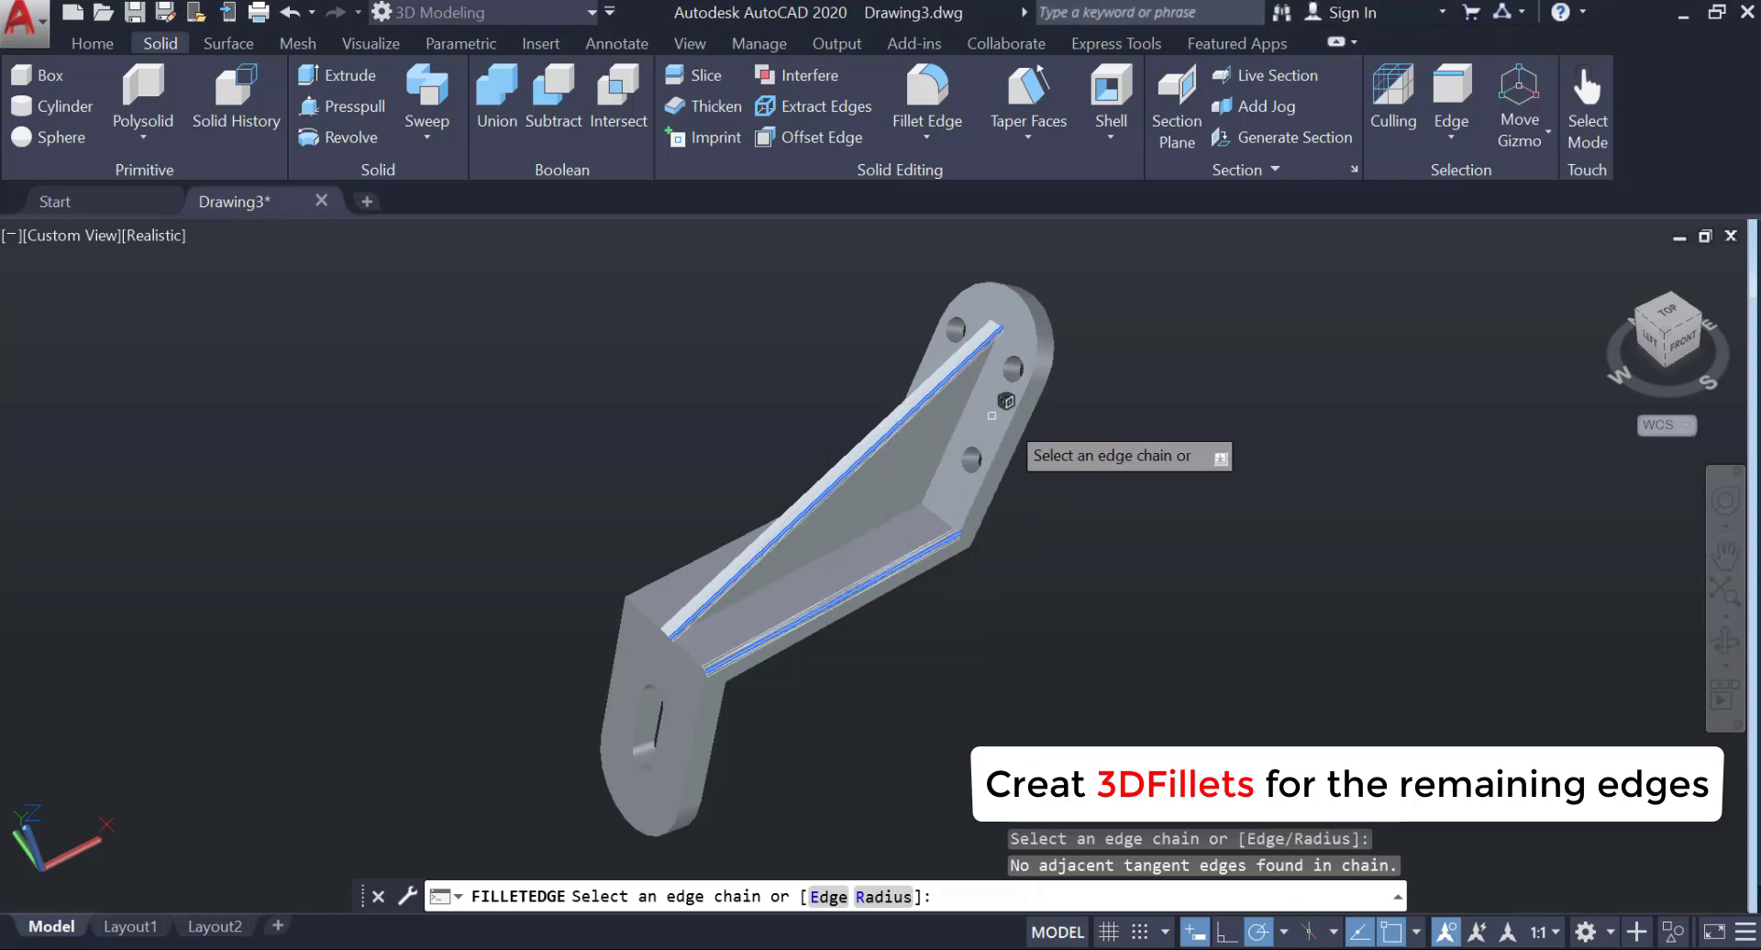
# With FILLETEDGE, chain-select the upper plate's outer rim and the rib edges, orbiting to reach the hidden side
pyautogui.click(1032, 324)
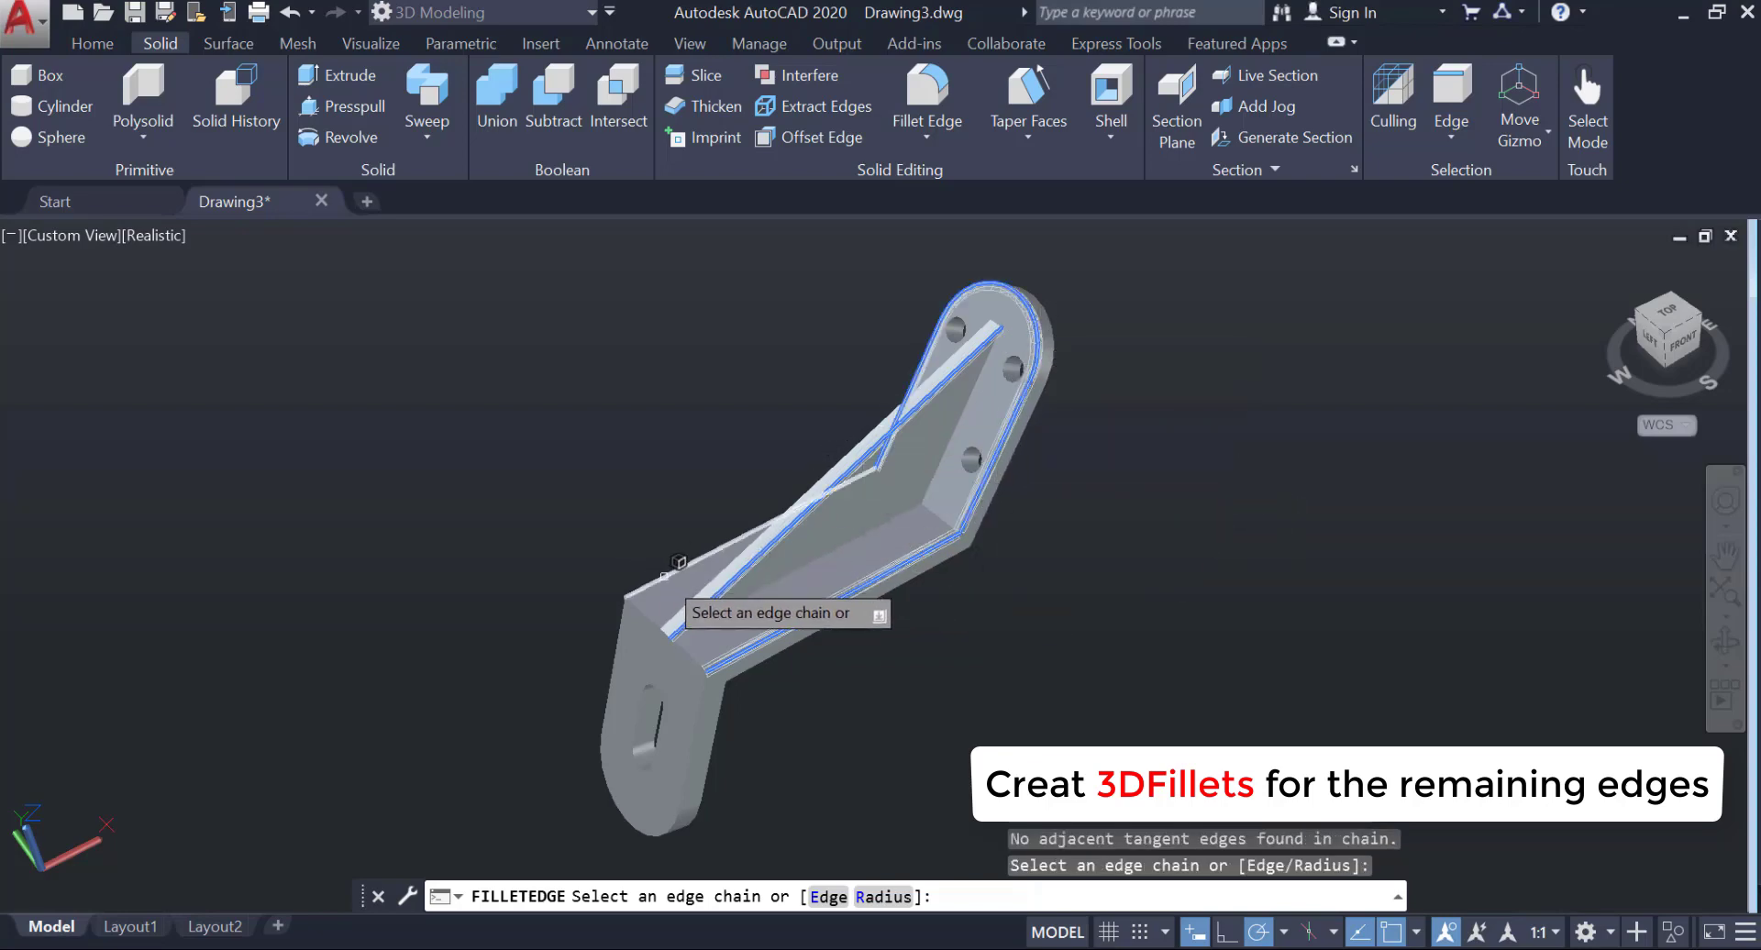
pyautogui.click(665, 576)
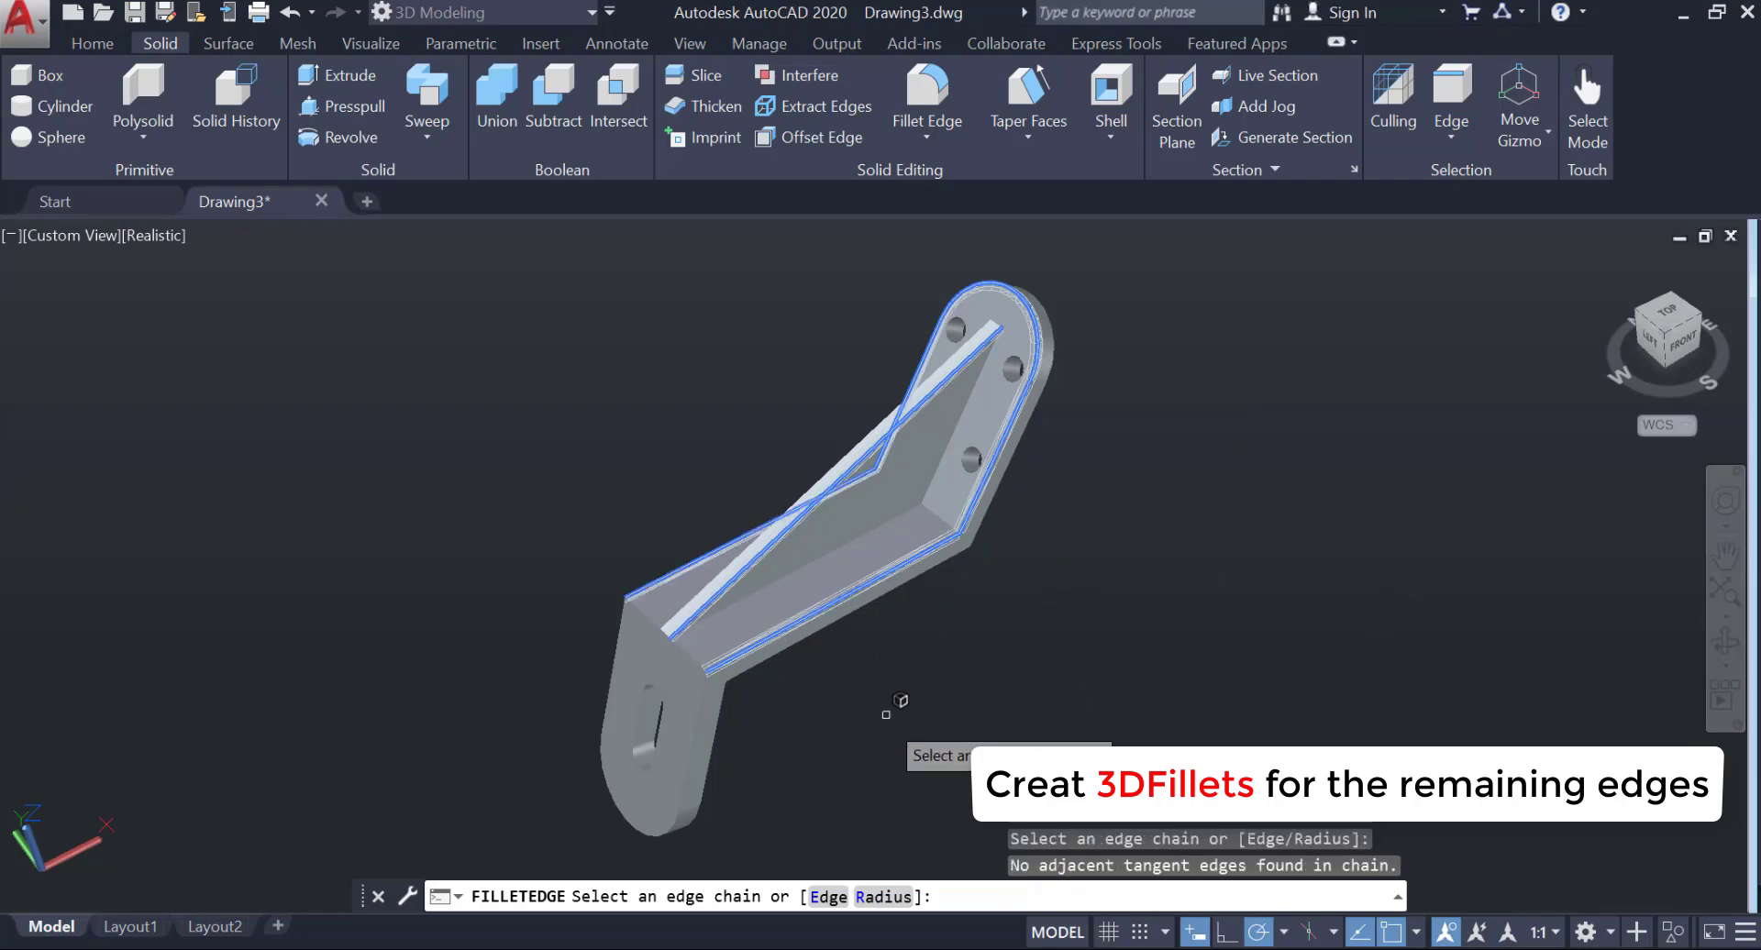
pyautogui.click(1733, 653)
pyautogui.moveTo(1070, 499); pyautogui.dragTo(1375, 410)
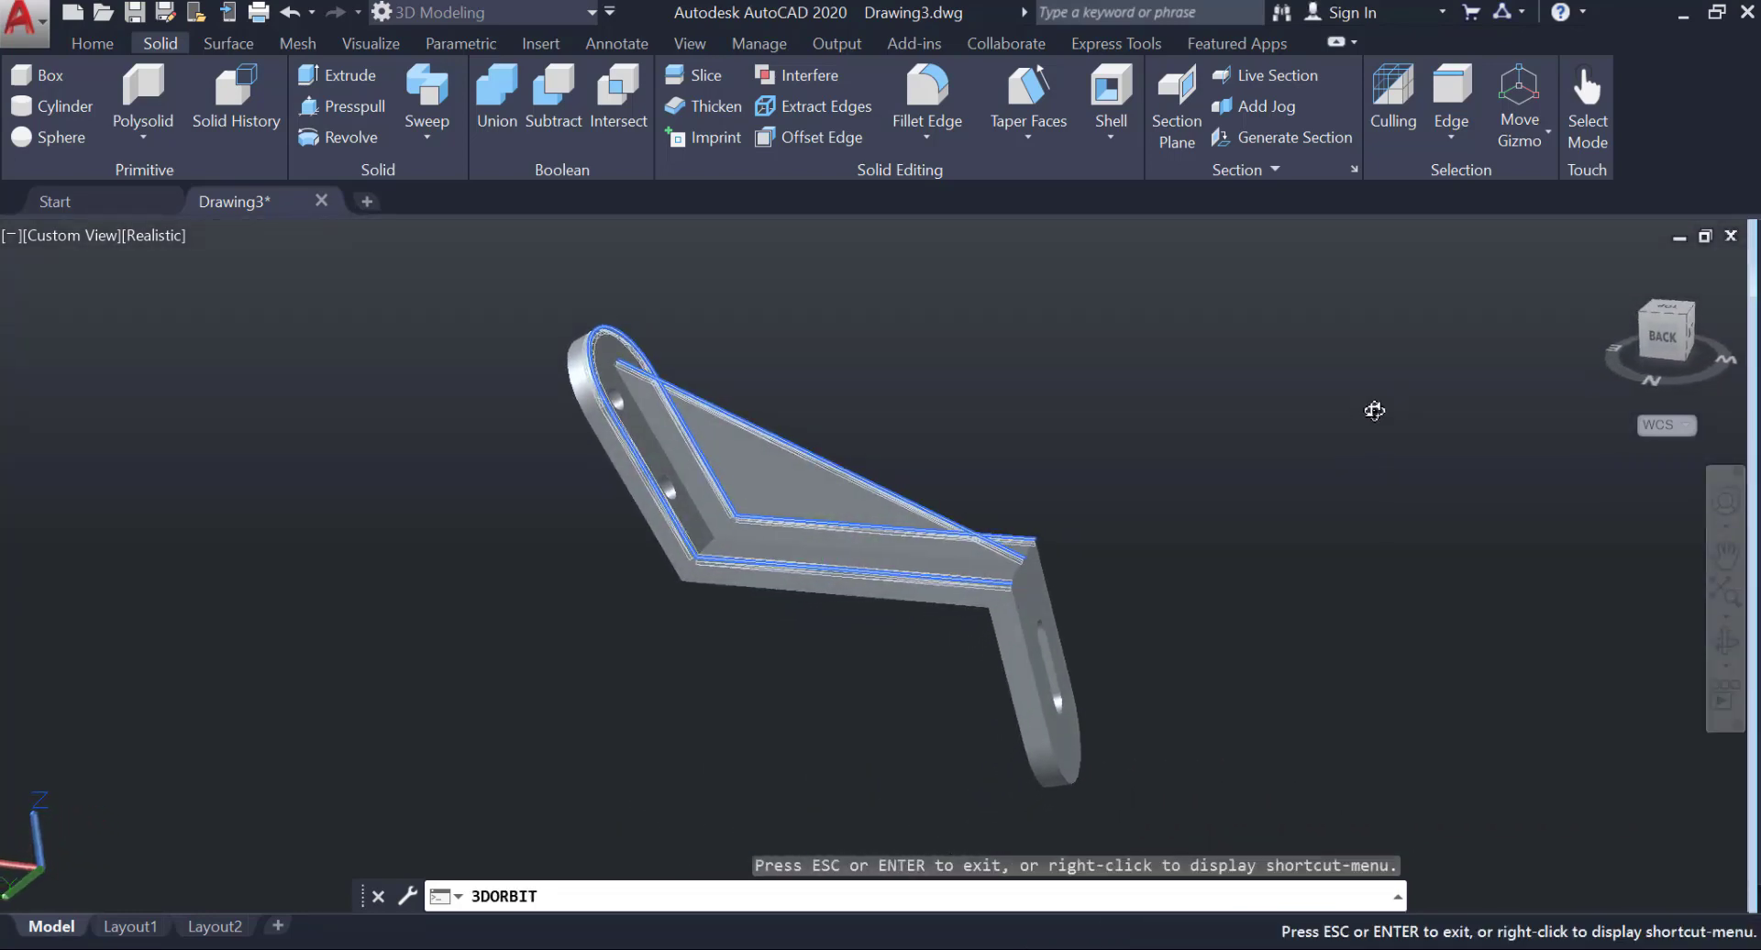
pyautogui.press('Escape')
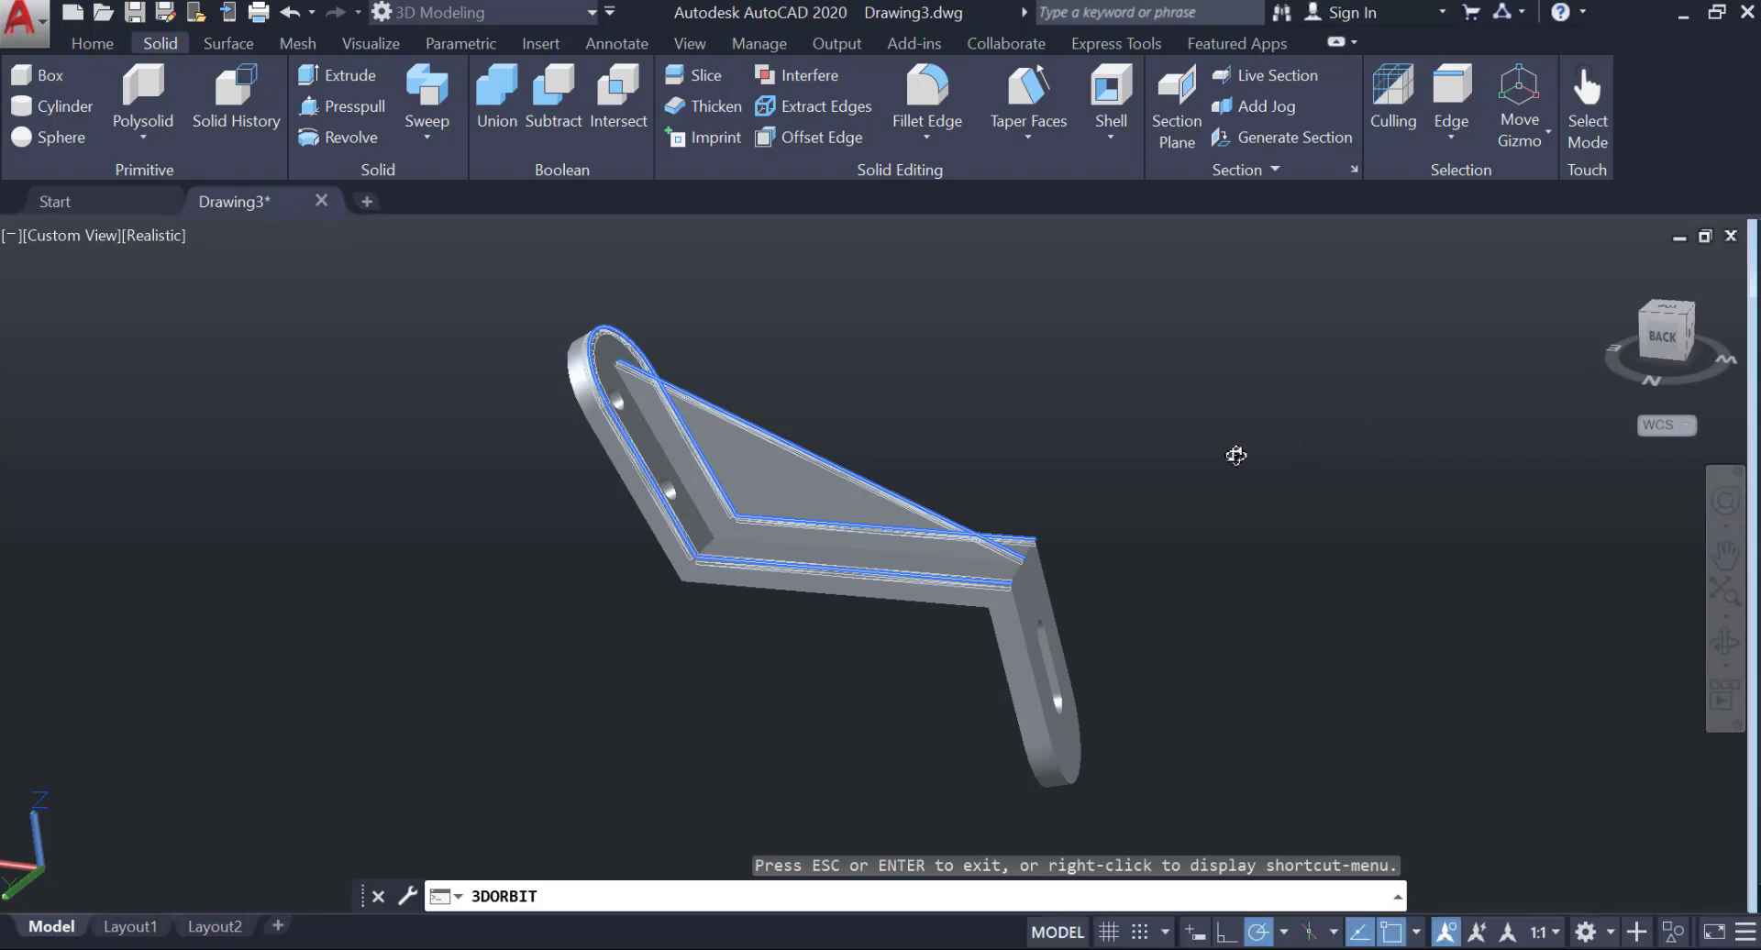
pyautogui.press('Return')
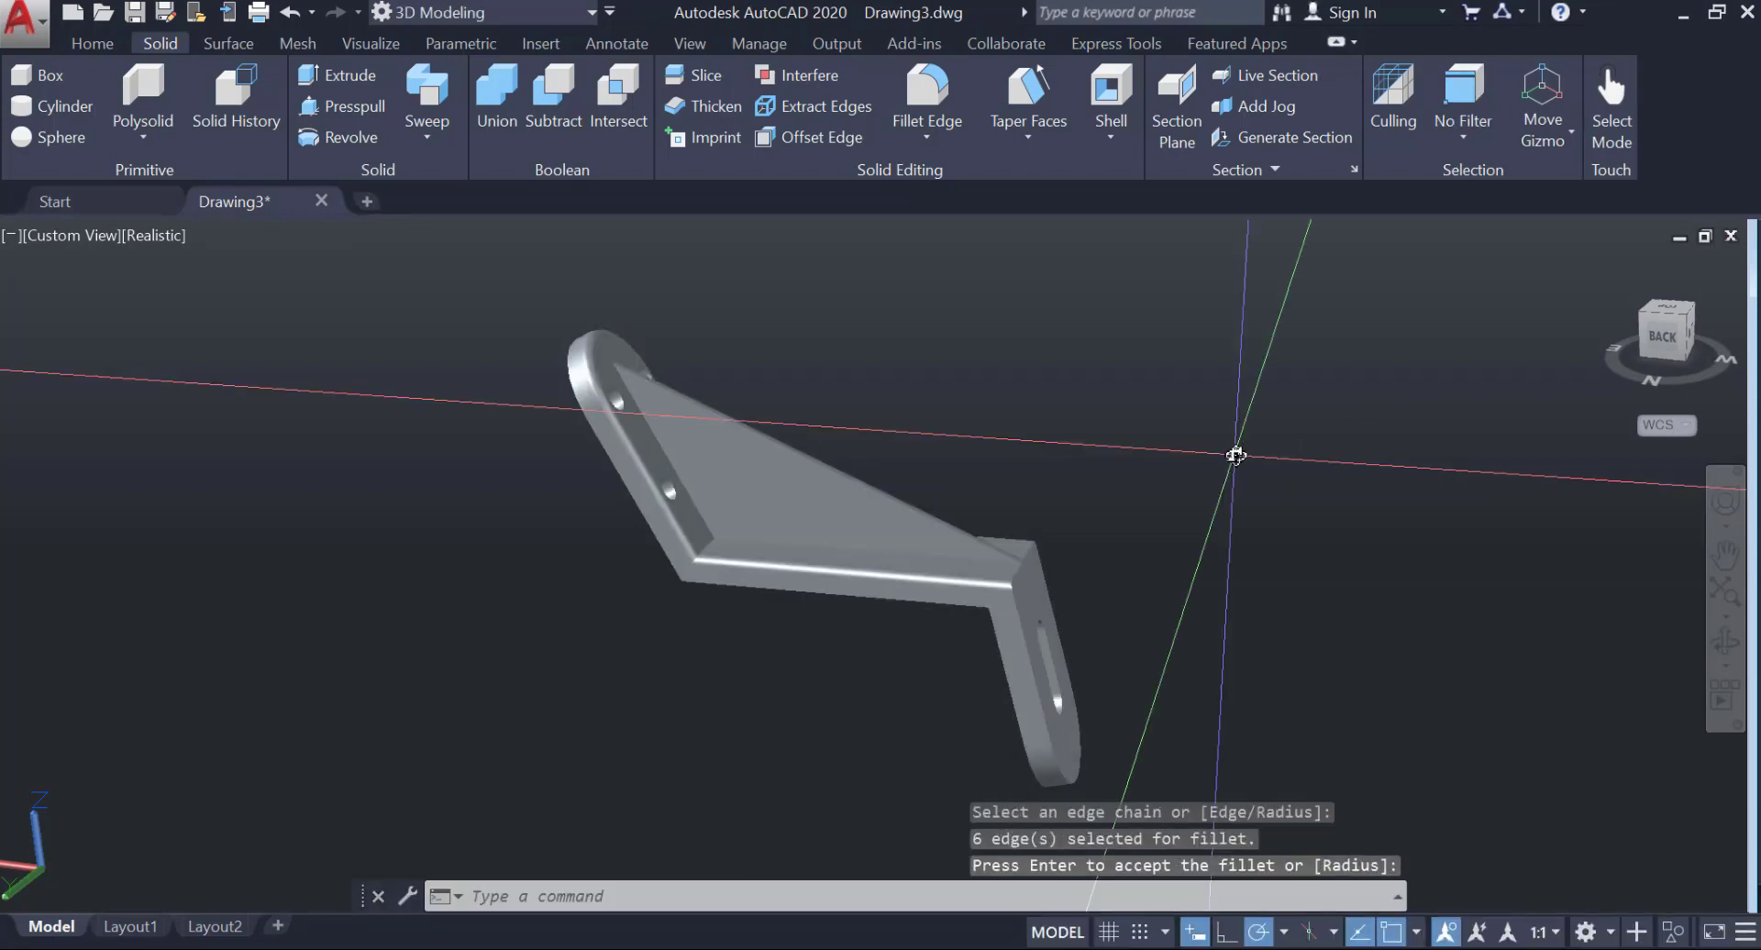
# Accept the fillet on the six edges and orbit the bracket to reveal its four-hole back face
pyautogui.click(1613, 266)
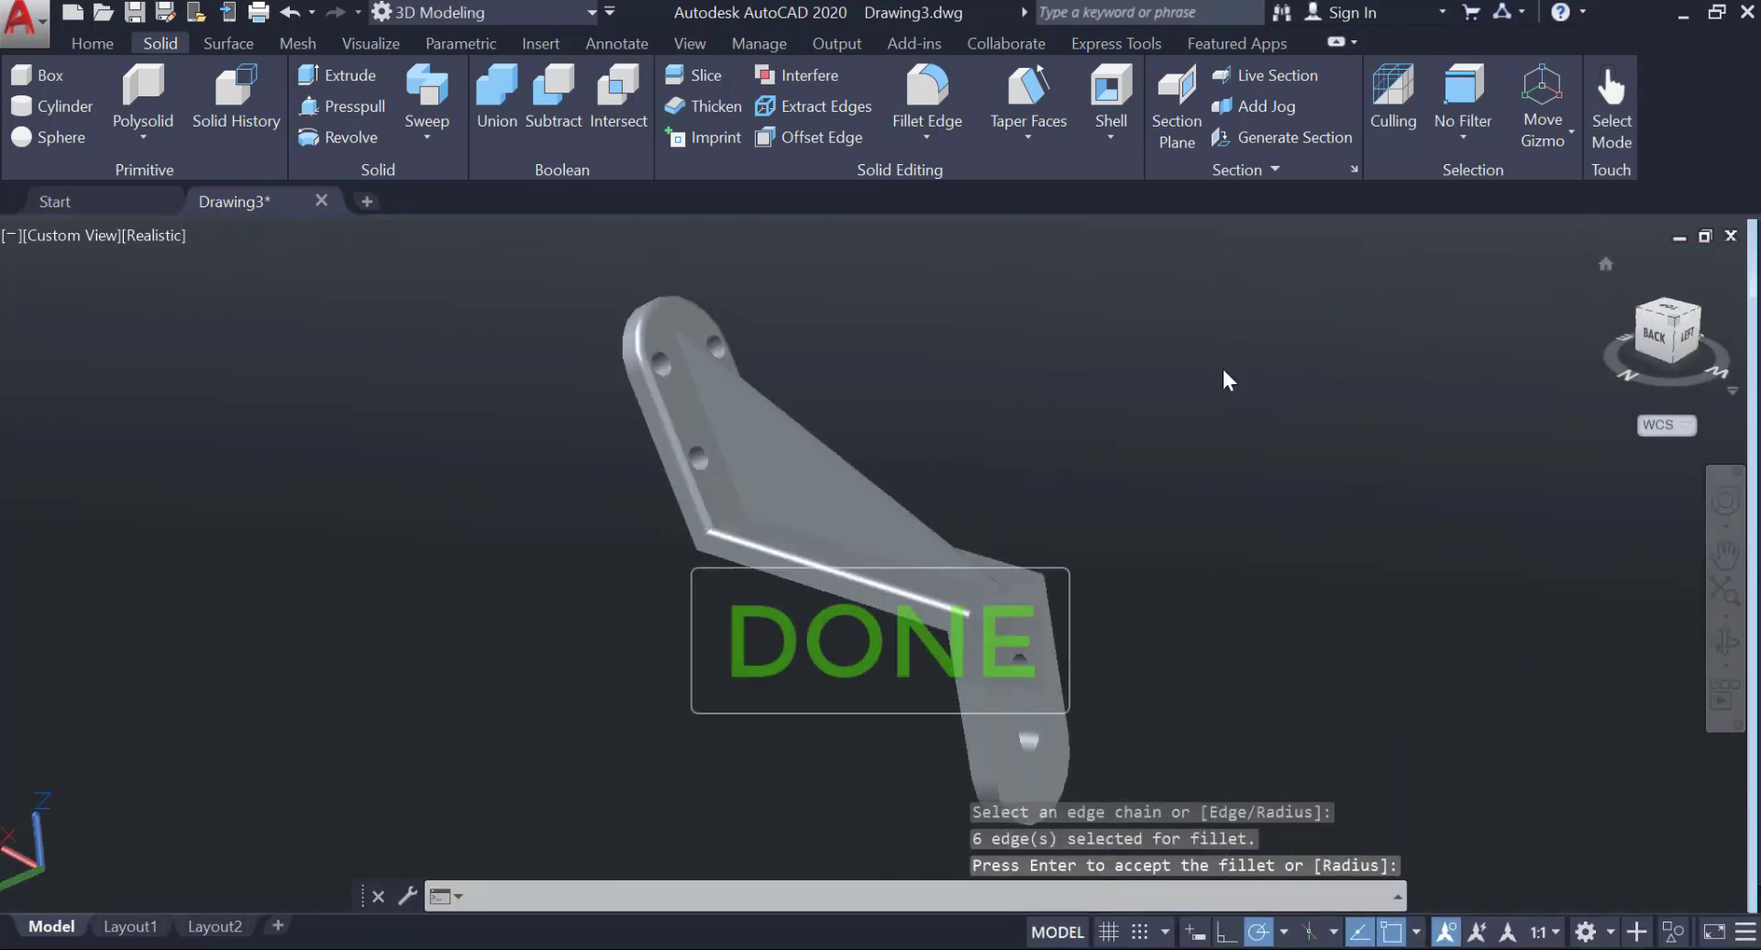
pyautogui.press('Return')
pyautogui.moveTo(1068, 501)
pyautogui.keyDown('shift'); pyautogui.mouseDown(button='middle')
pyautogui.moveTo(989, 515)
pyautogui.moveTo(1073, 484)
pyautogui.moveTo(1180, 492)
pyautogui.moveTo(909, 327)
pyautogui.moveTo(680, 248)
pyautogui.moveTo(594, 275)
pyautogui.mouseUp(button='middle'); pyautogui.keyUp('shift')
pyautogui.rightClick(717, 364)
pyautogui.click(719, 370)
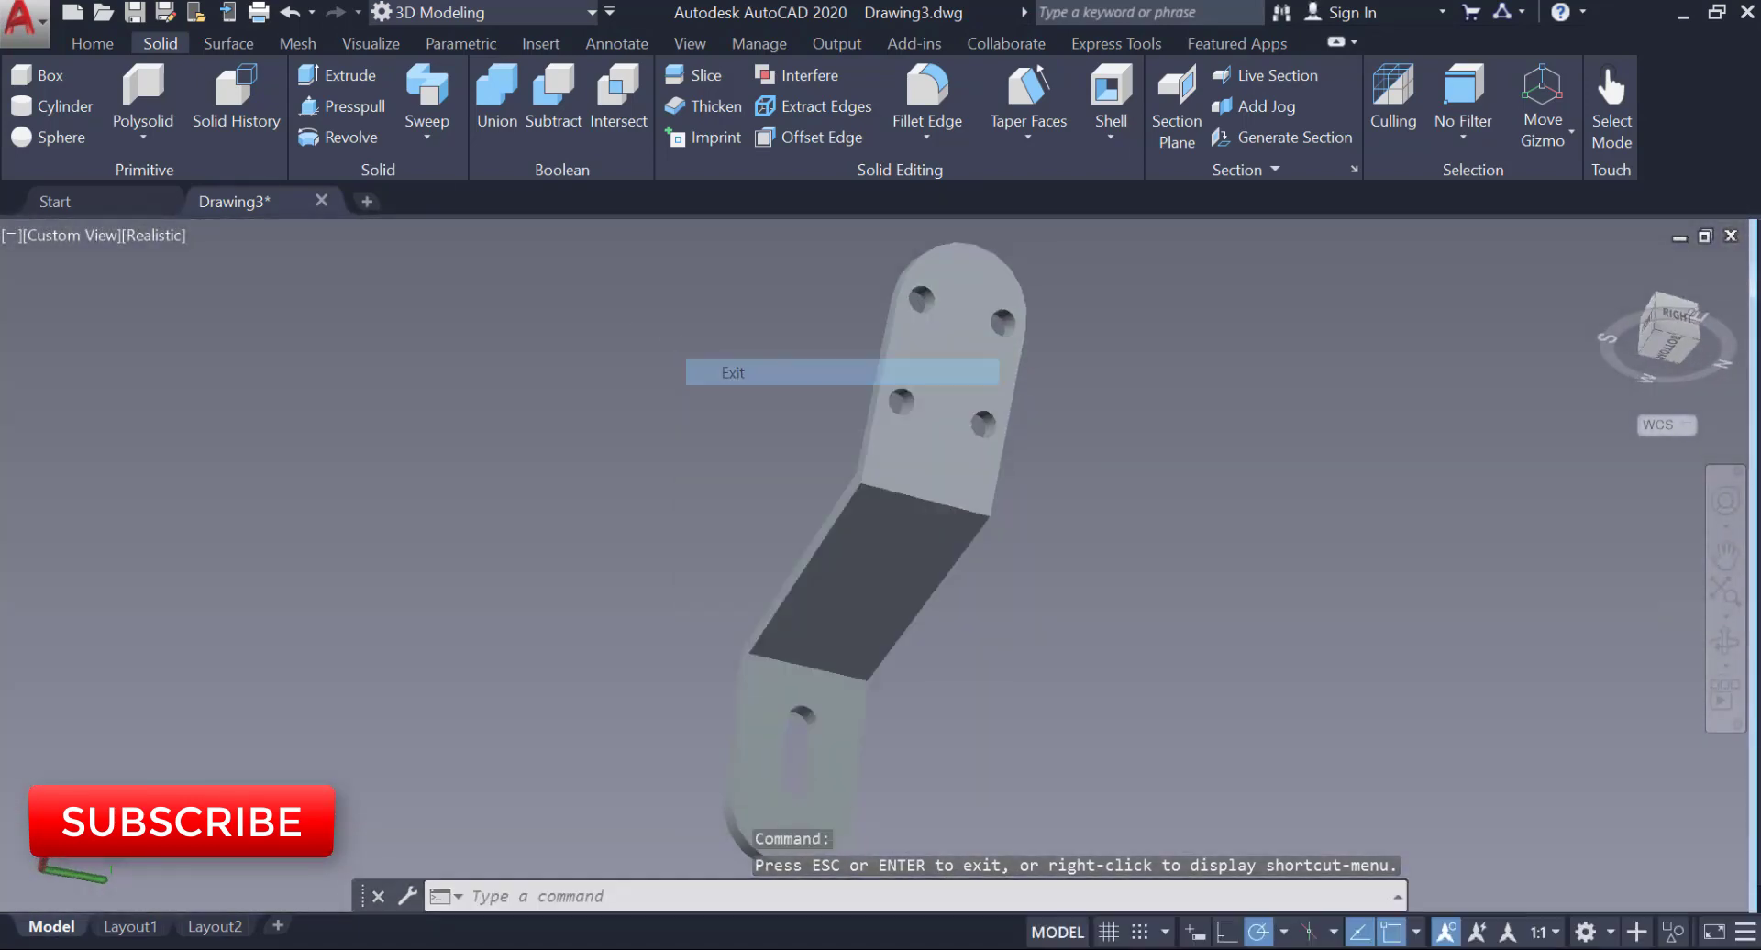
# Fillet the three-edge chain on the lower slotted arm at radius 3.0000, then restore the home view
pyautogui.click(927, 101)
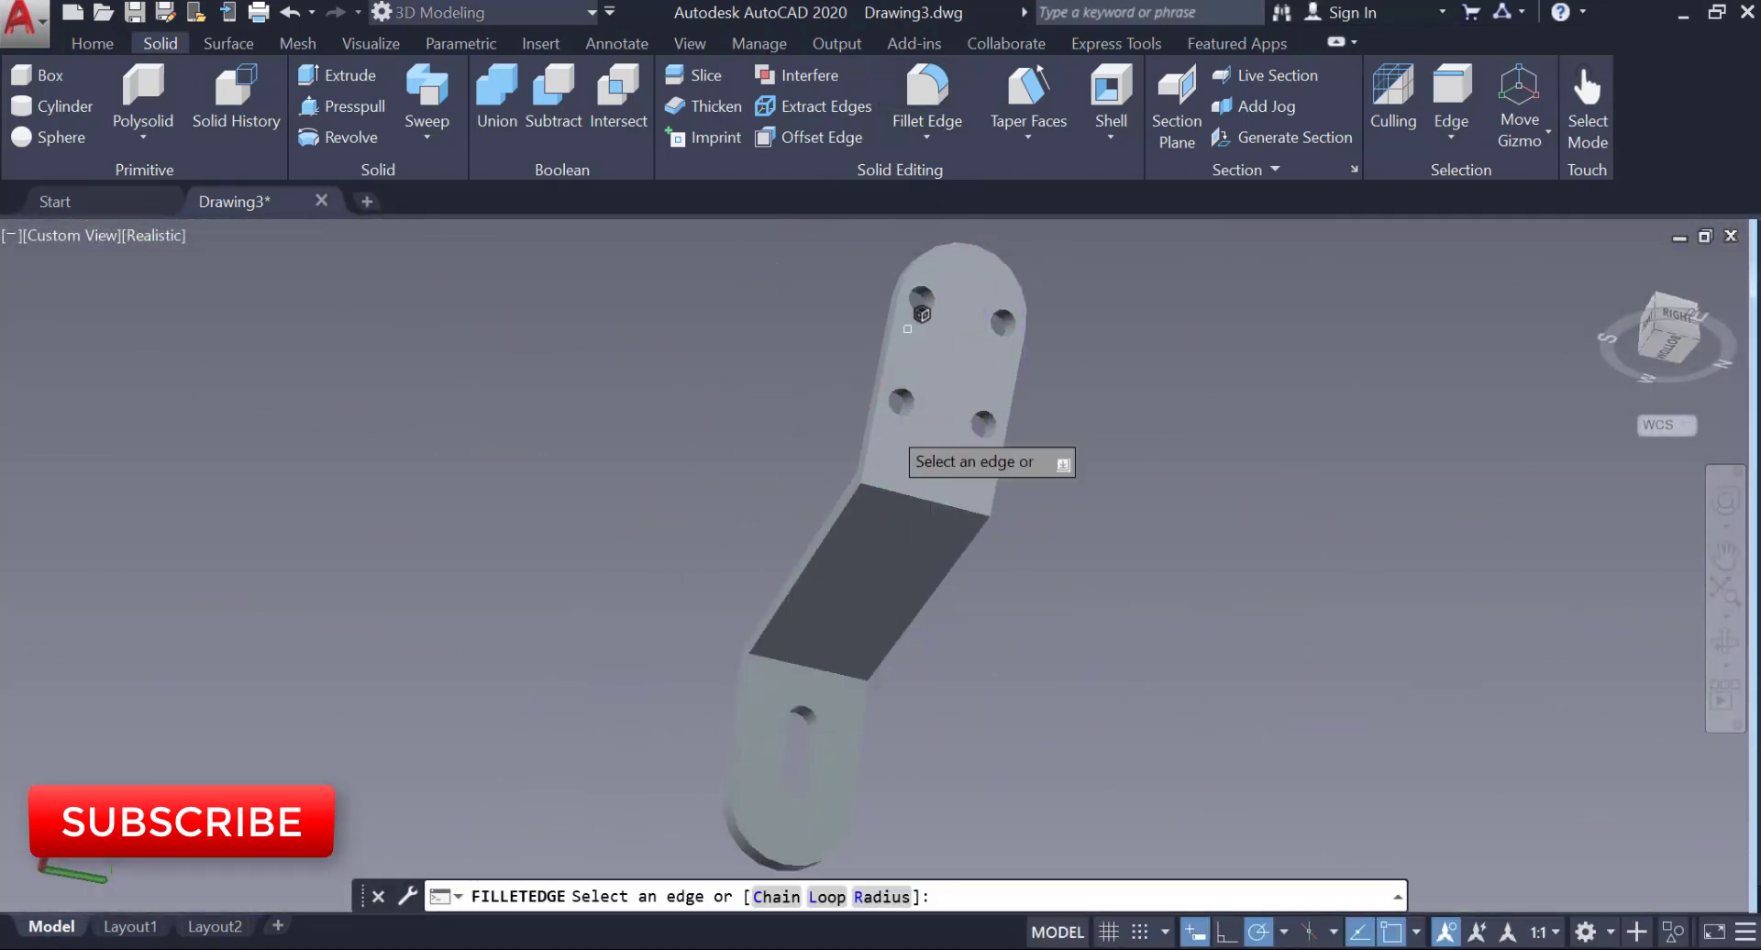
pyautogui.click(864, 897)
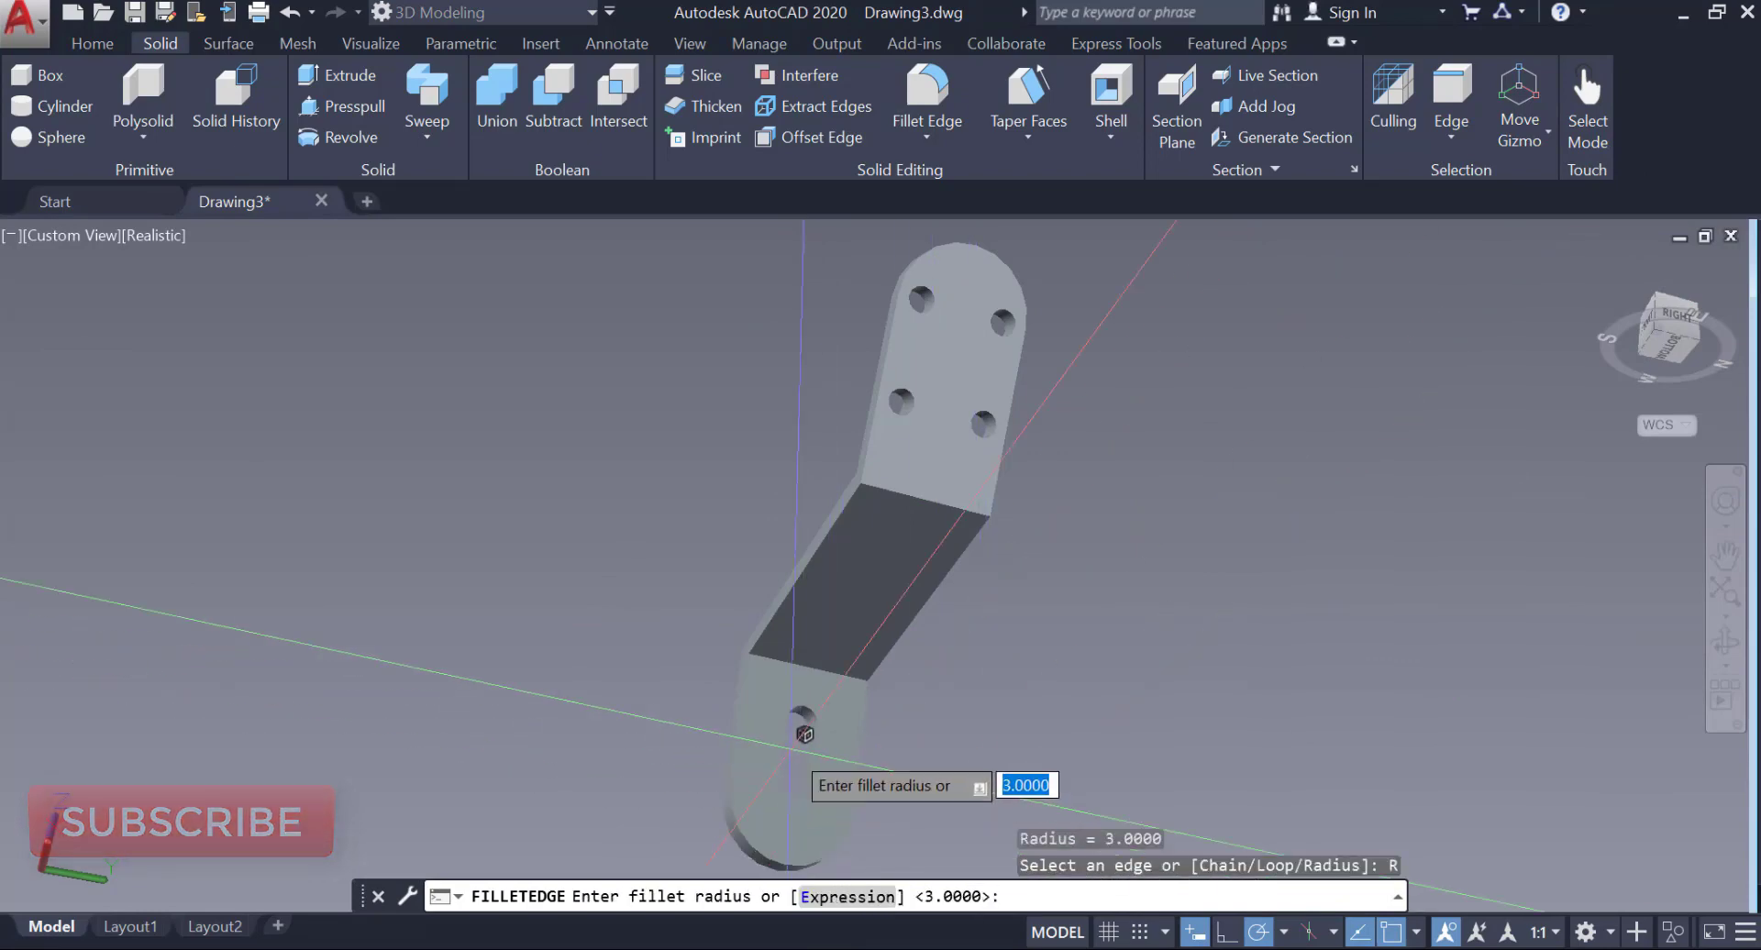
pyautogui.press('Return')
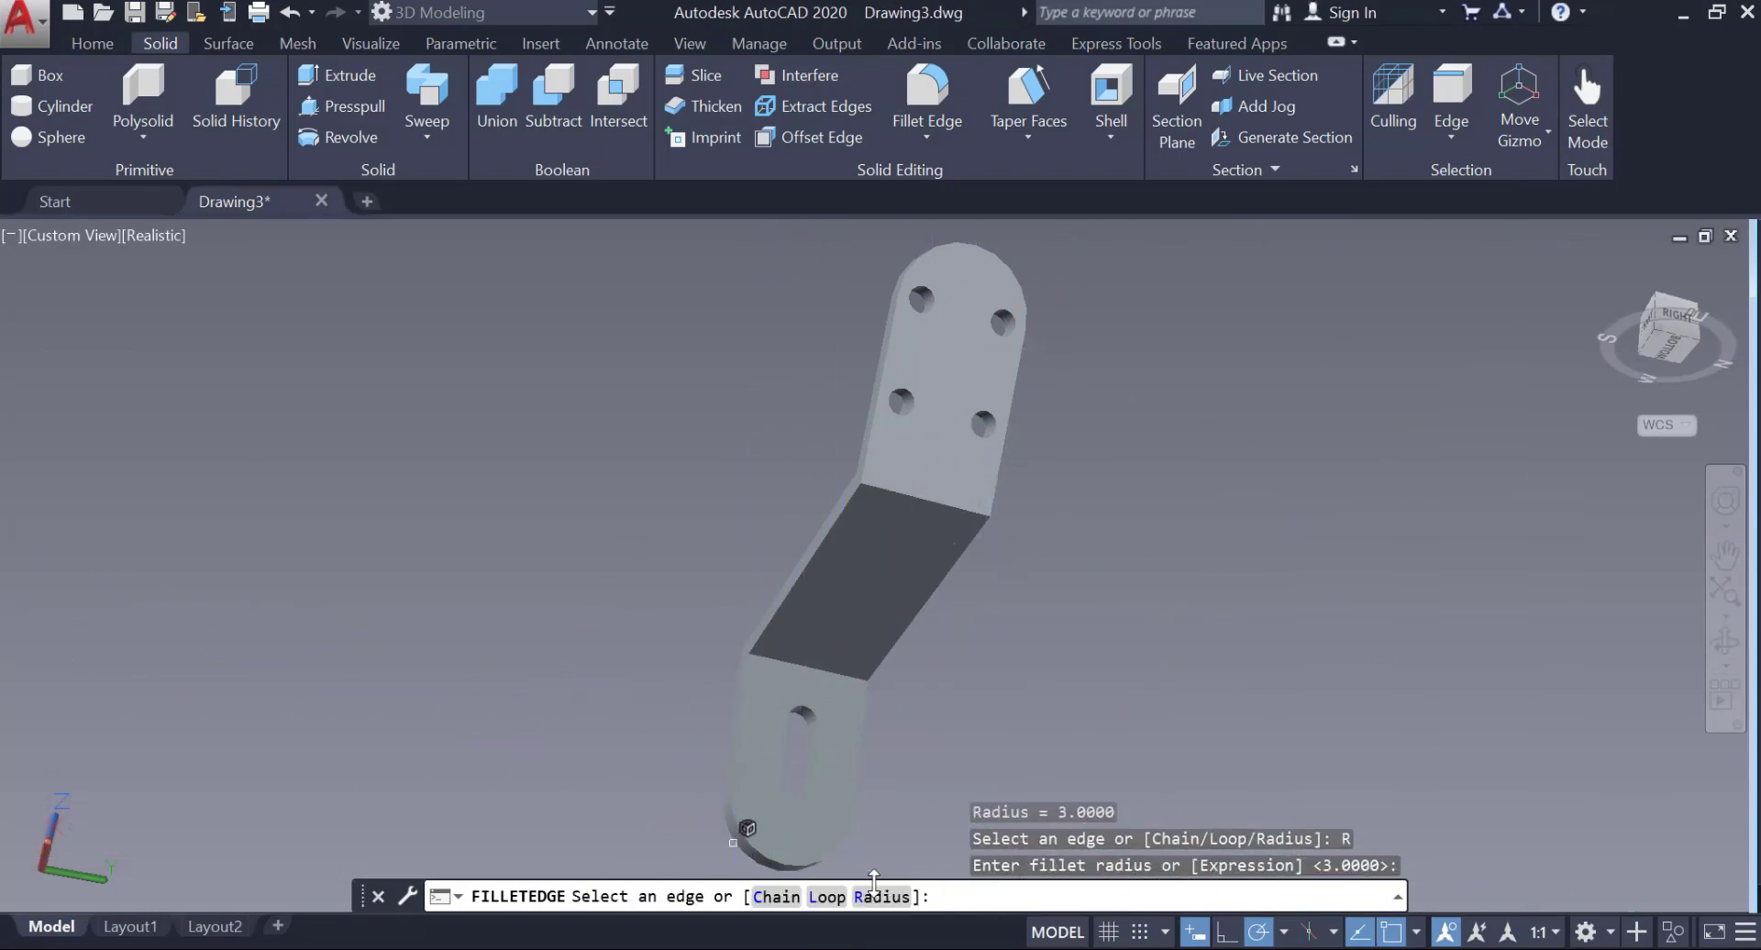
pyautogui.click(786, 899)
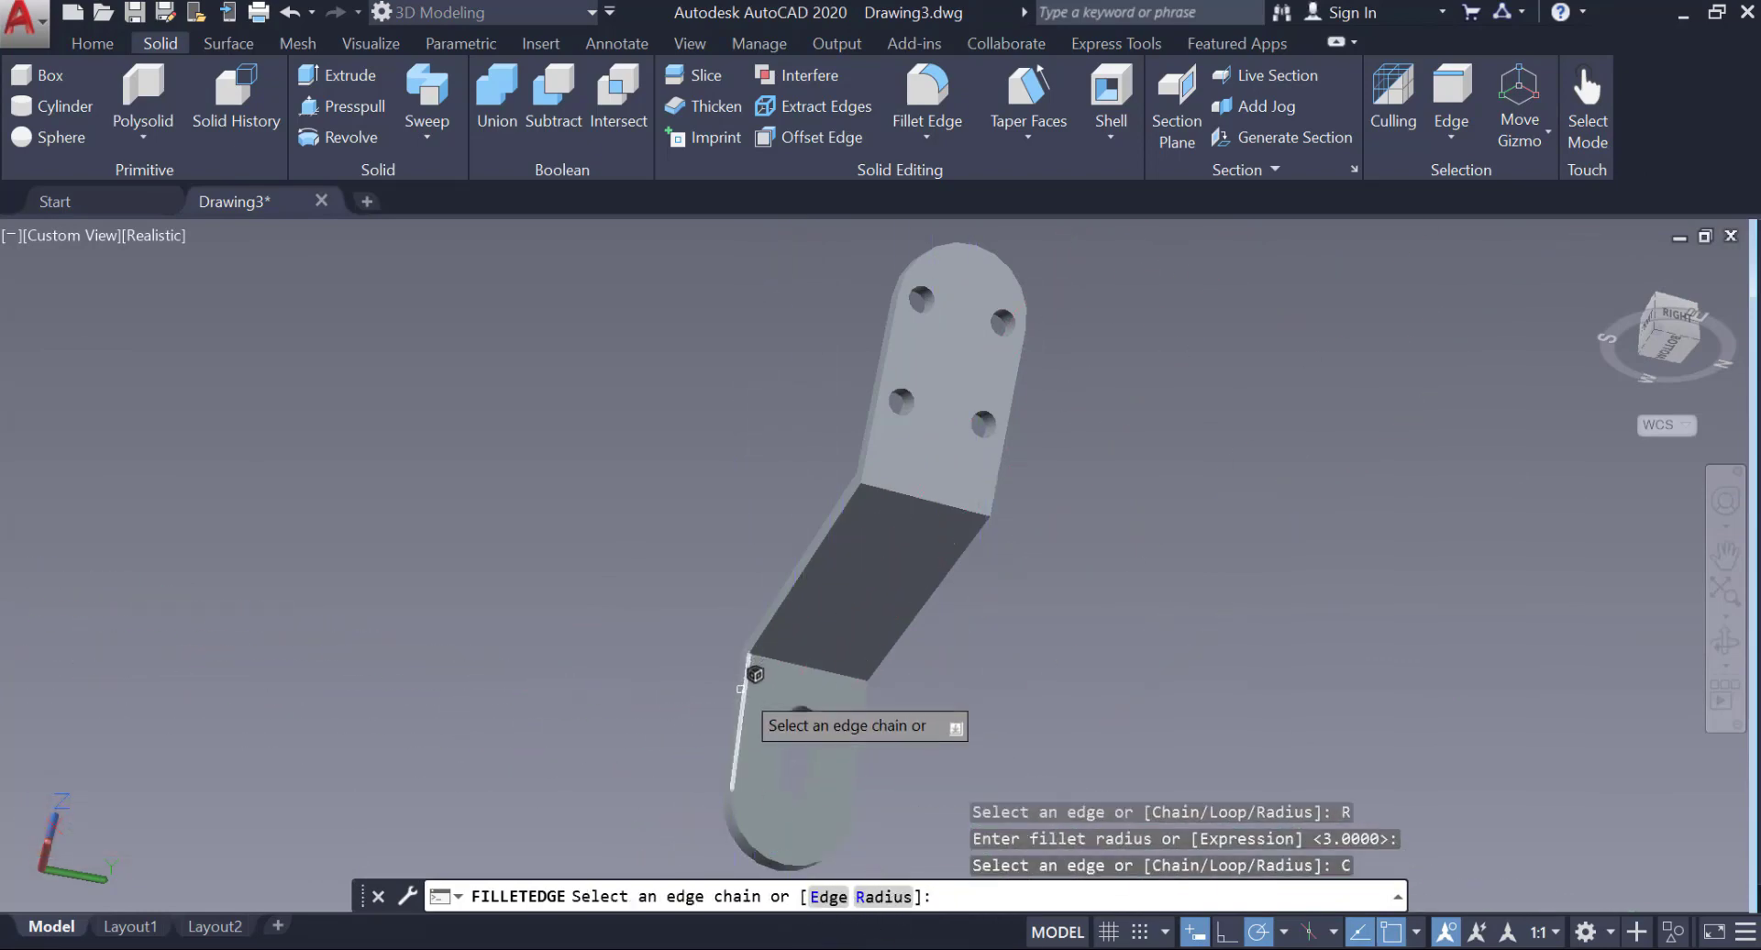
pyautogui.click(741, 688)
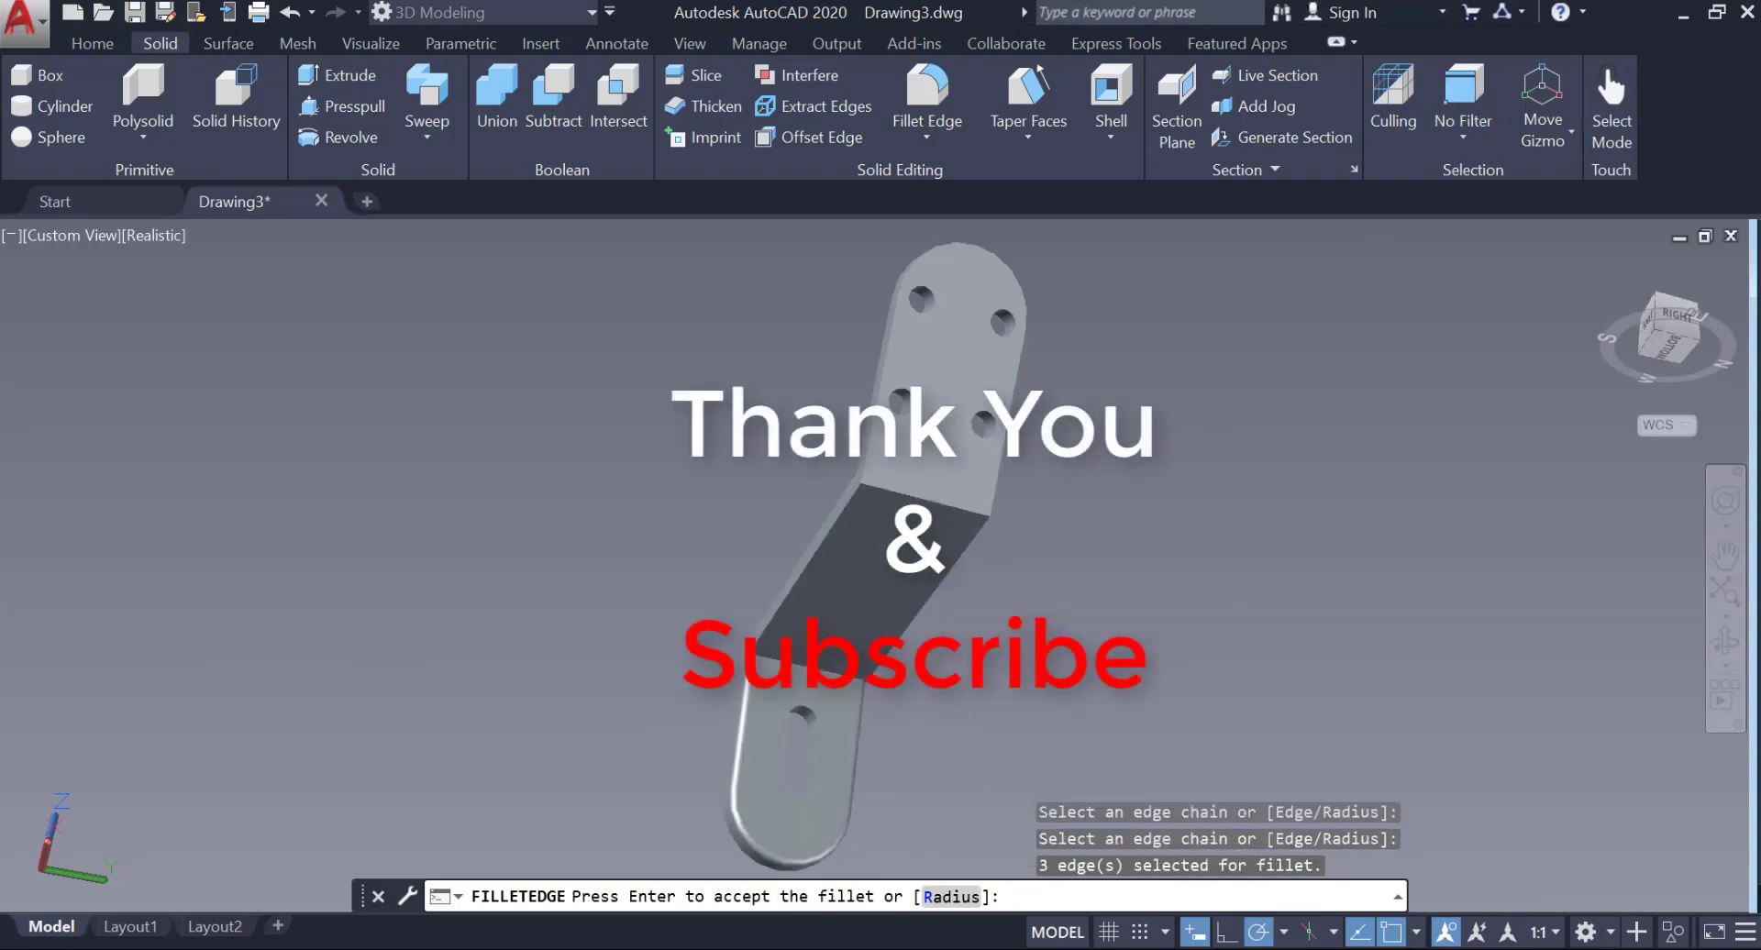
pyautogui.press('Return')
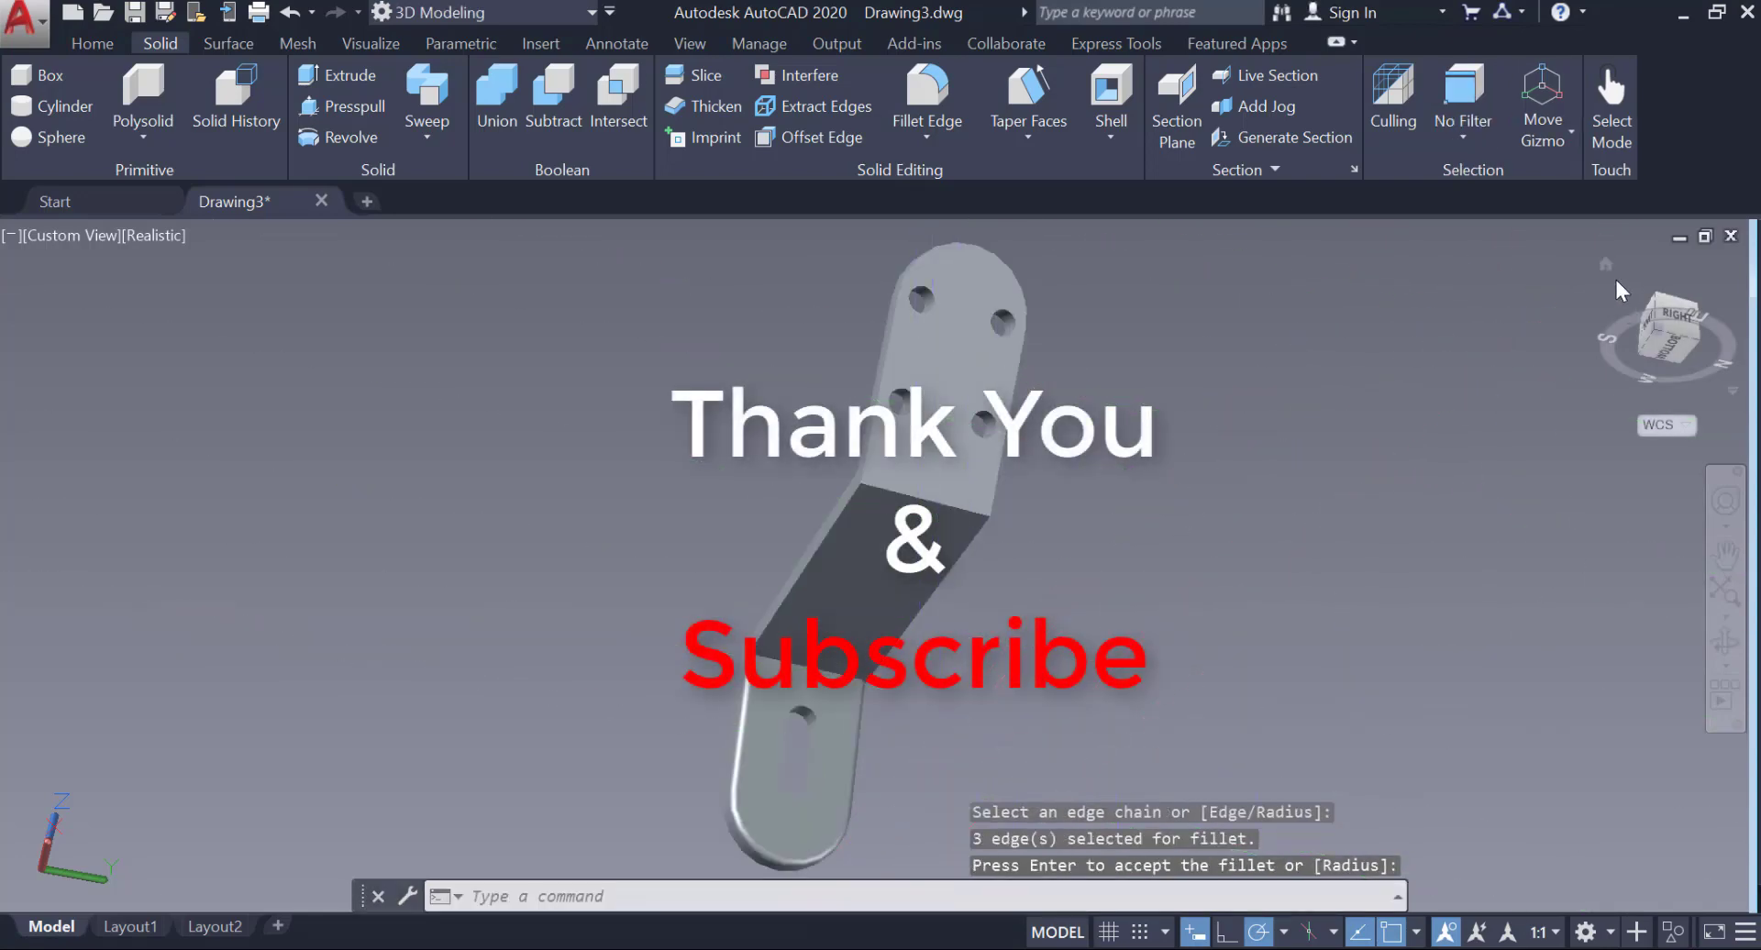
pyautogui.click(1606, 265)
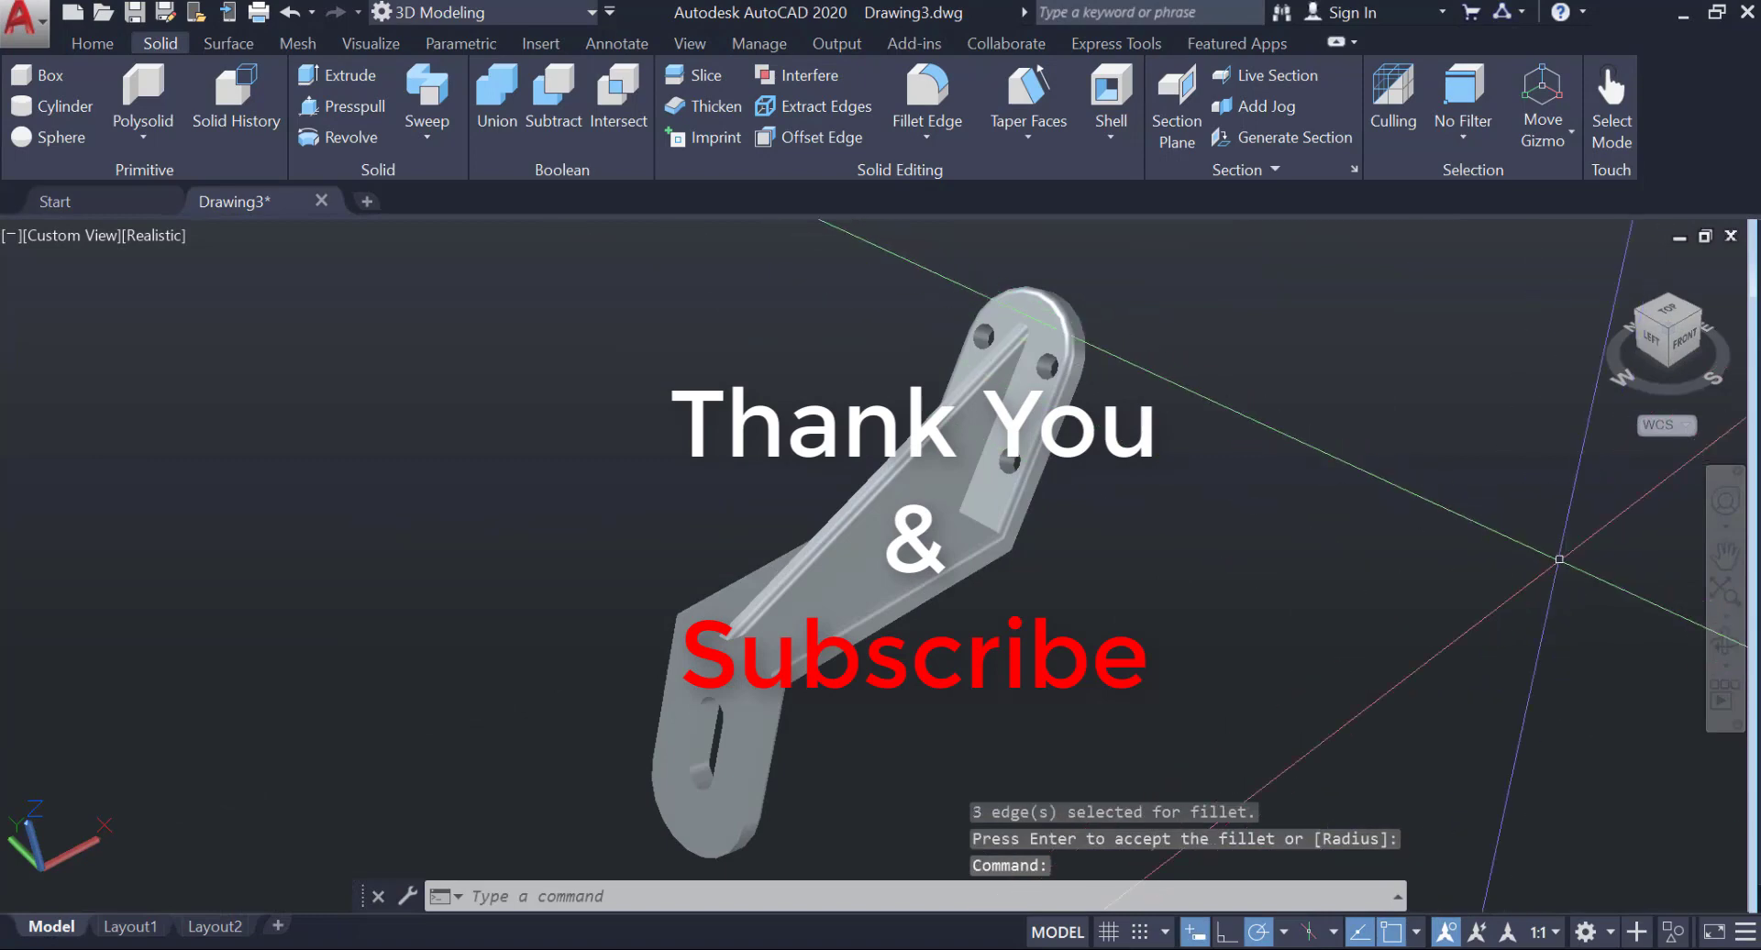
pyautogui.click(1733, 647)
pyautogui.moveTo(904, 346)
pyautogui.mouseDown()
pyautogui.moveTo(551, 235)
pyautogui.moveTo(991, 454)
pyautogui.mouseUp()
pyautogui.rightClick(991, 454)
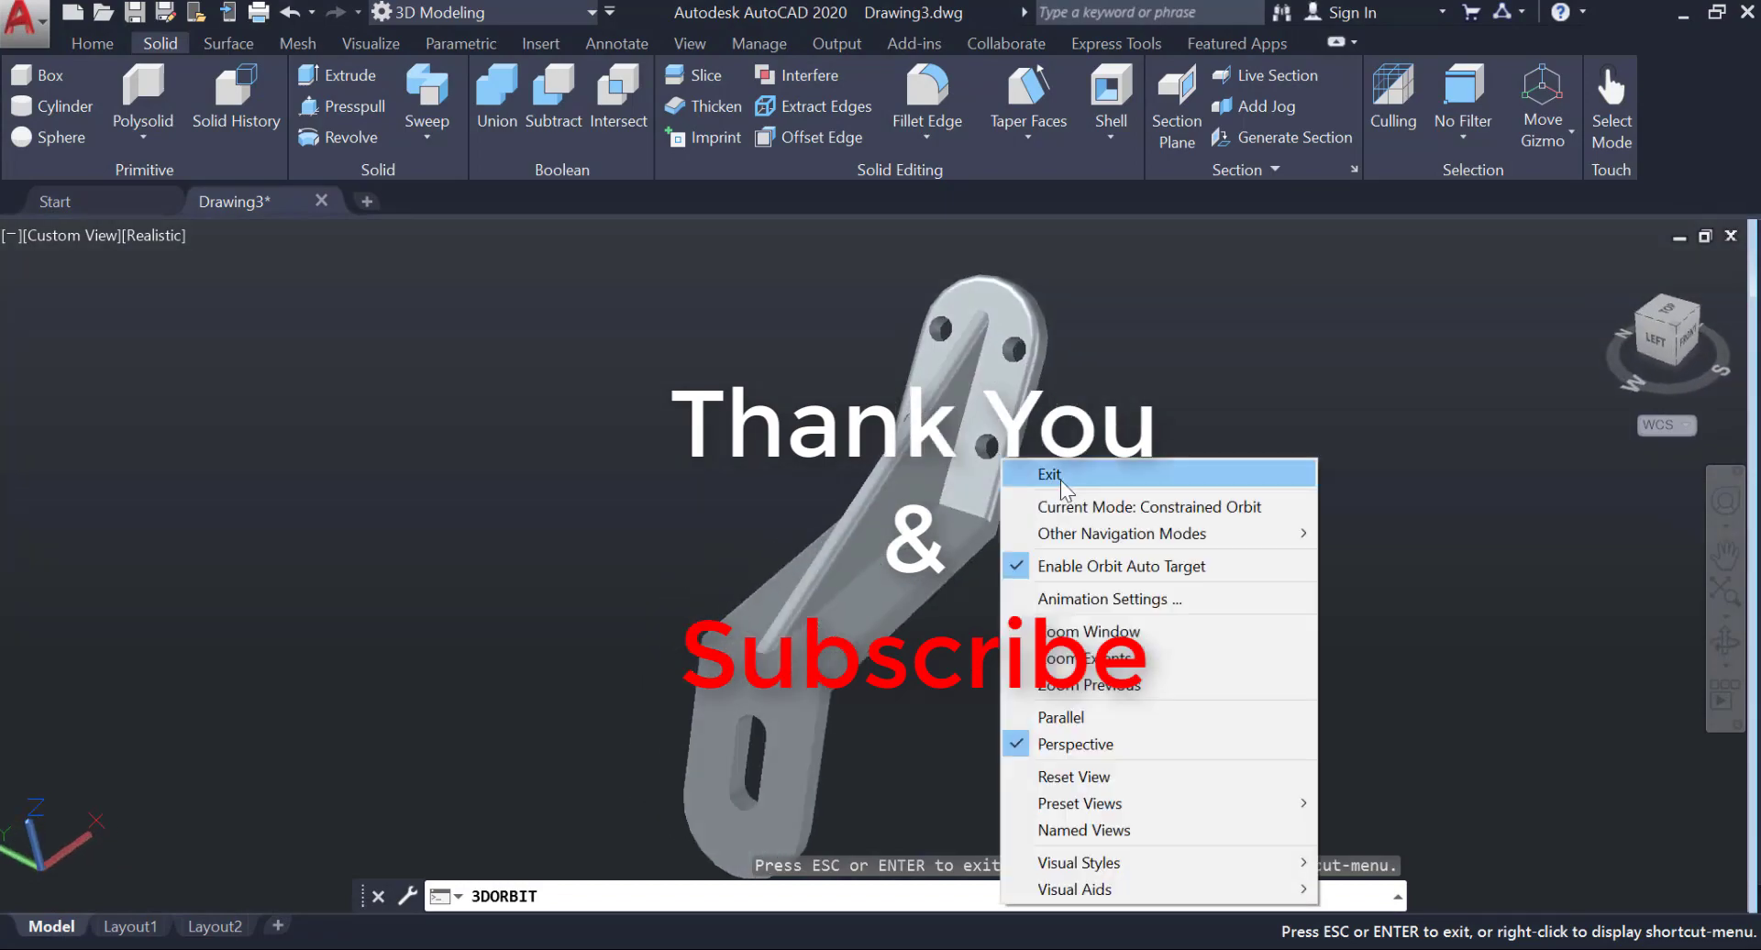
pyautogui.click(1032, 469)
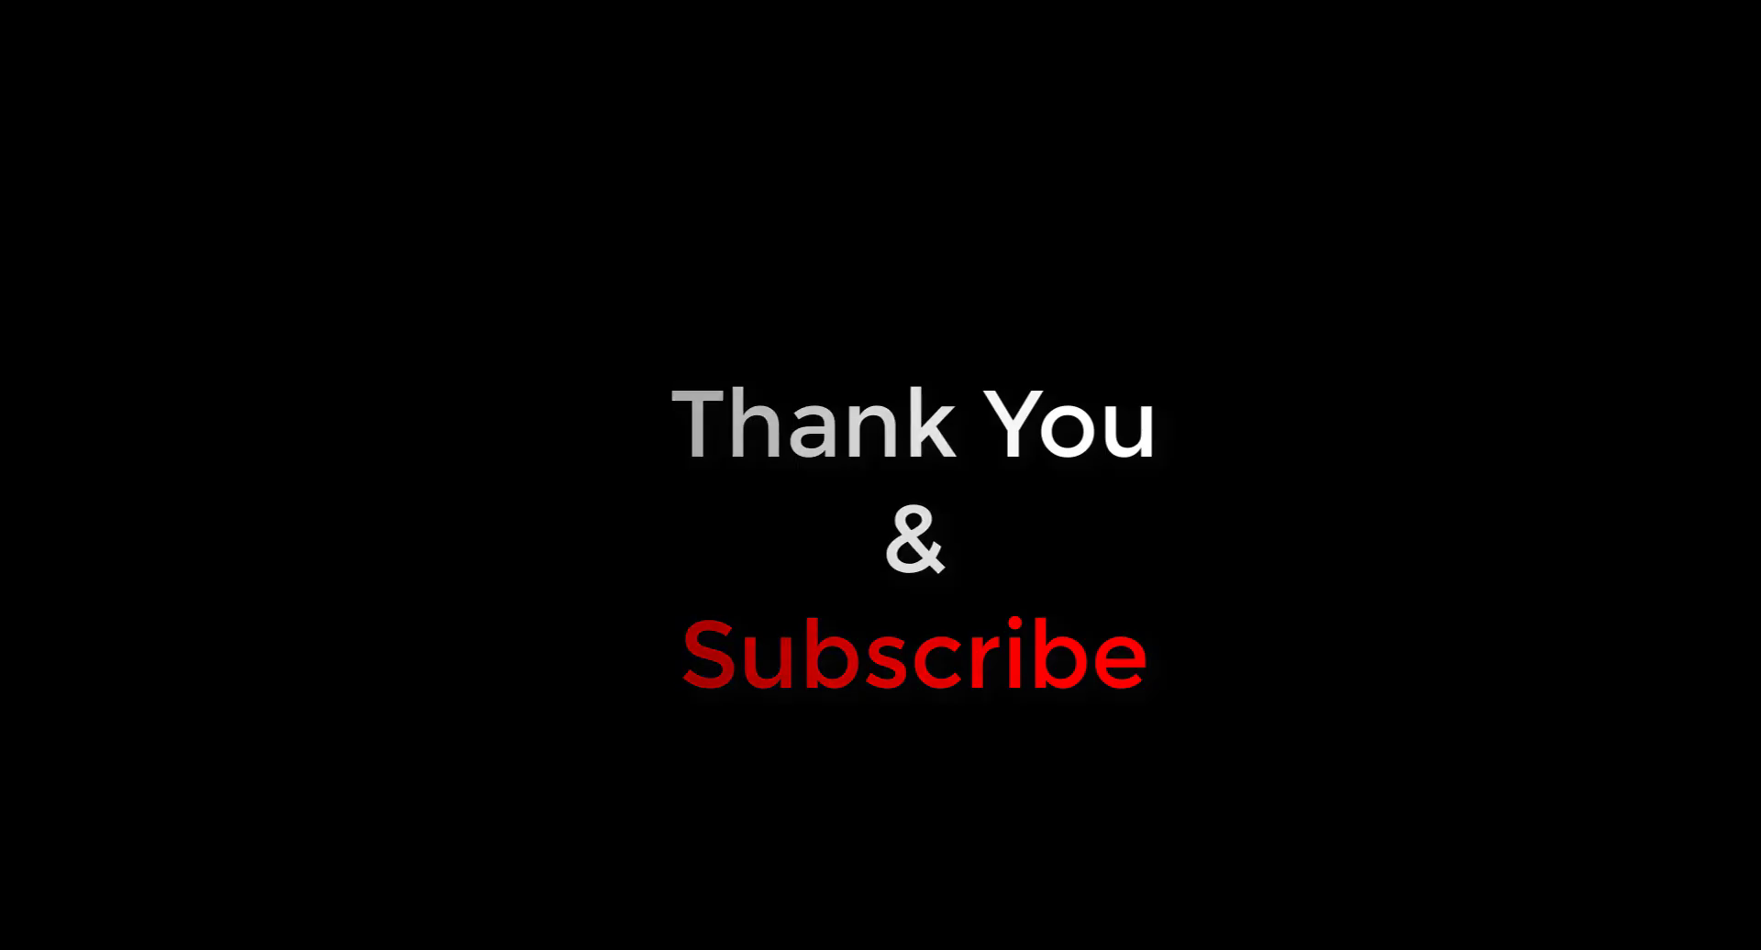